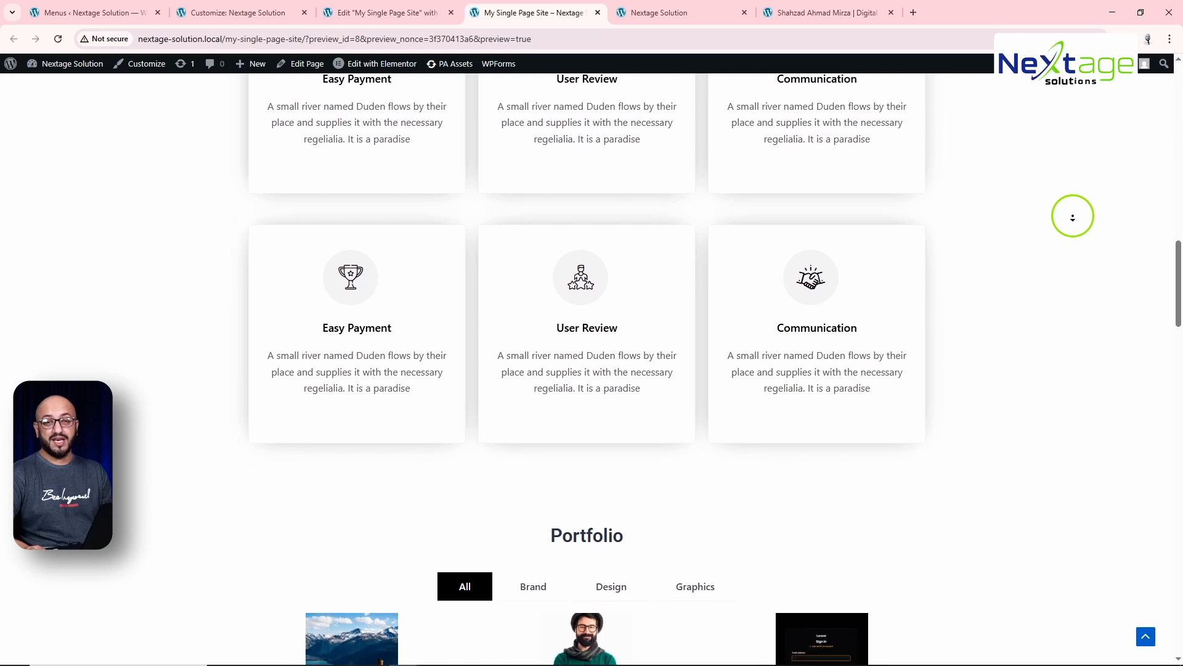
# Look through the single-page site preview from the service cards past the portfolio and testimonials to the blog section.
pyautogui.scroll(-15, 1073, 245)
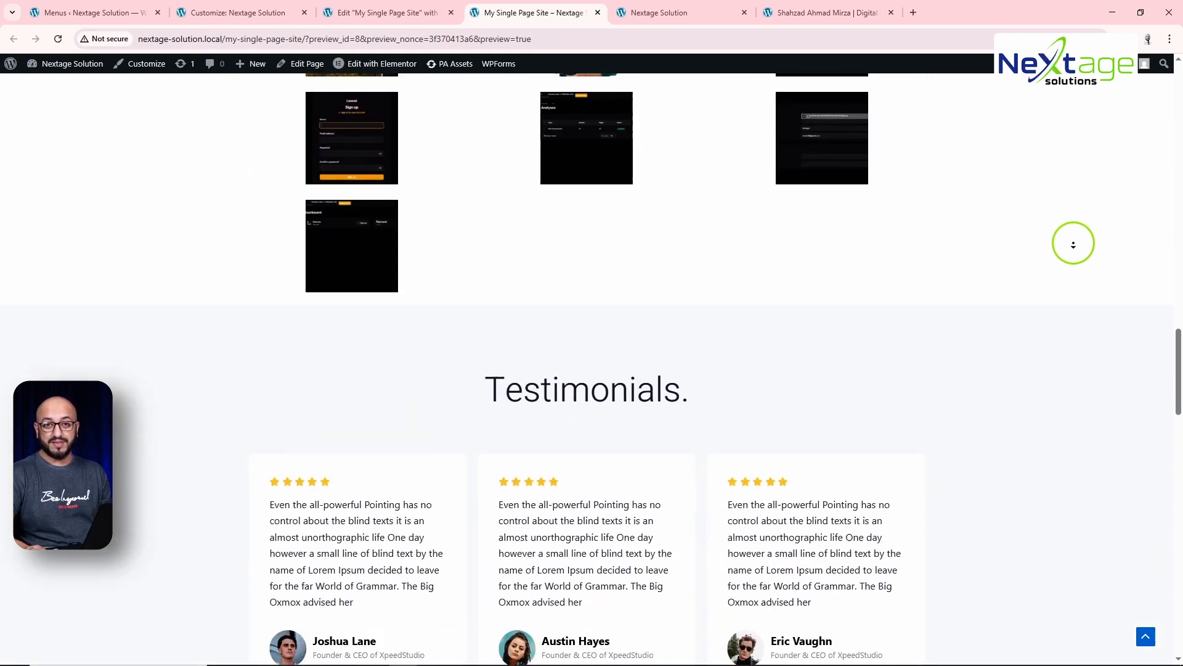
pyautogui.scroll(-15, 1073, 245)
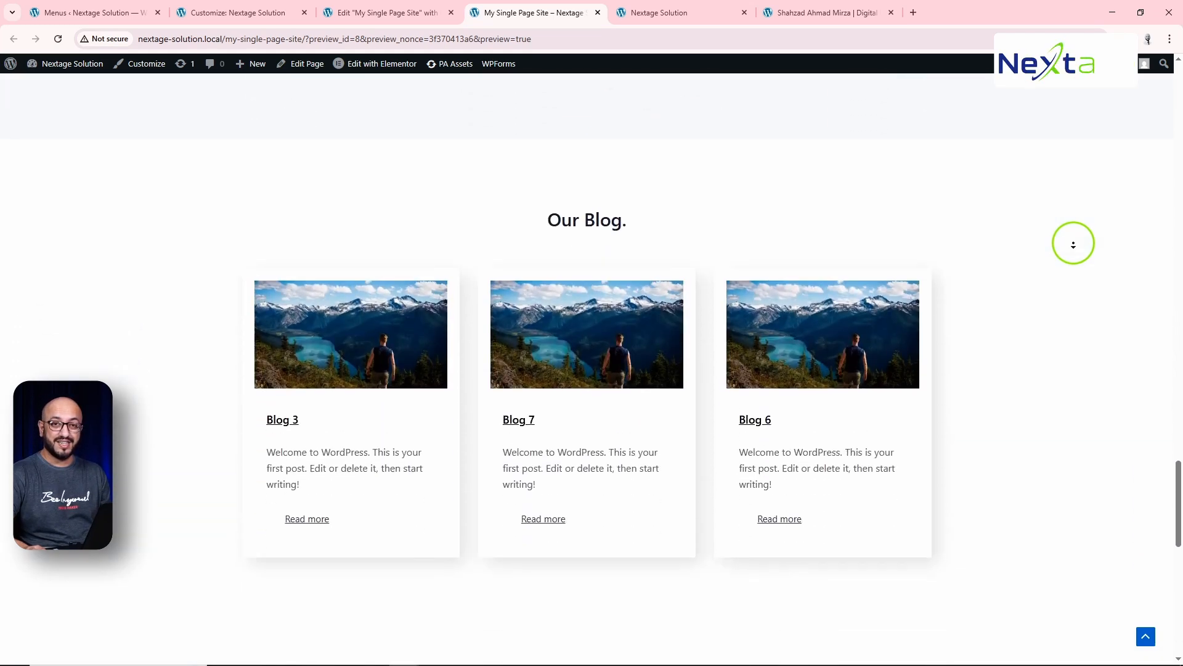
pyautogui.scroll(-1, 1073, 245)
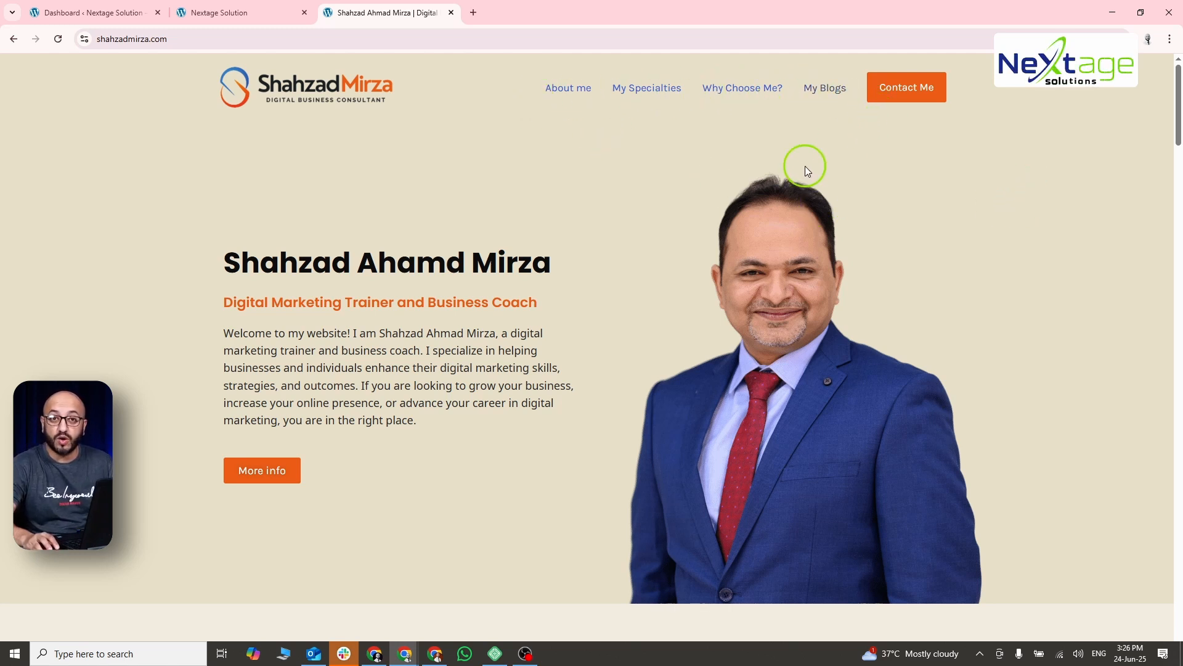
# Try the About me and Why Choose Me? links on the consultant's reference site, returning to its header after each.
pyautogui.click(575, 96)
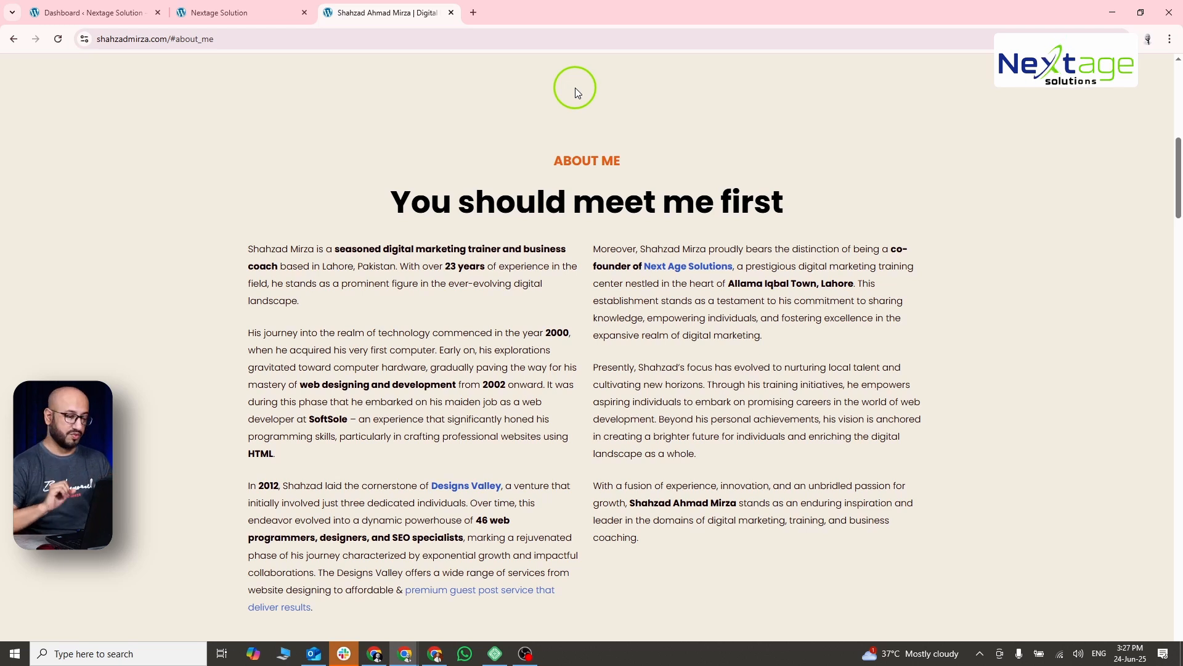
pyautogui.scroll(10, 586, 99)
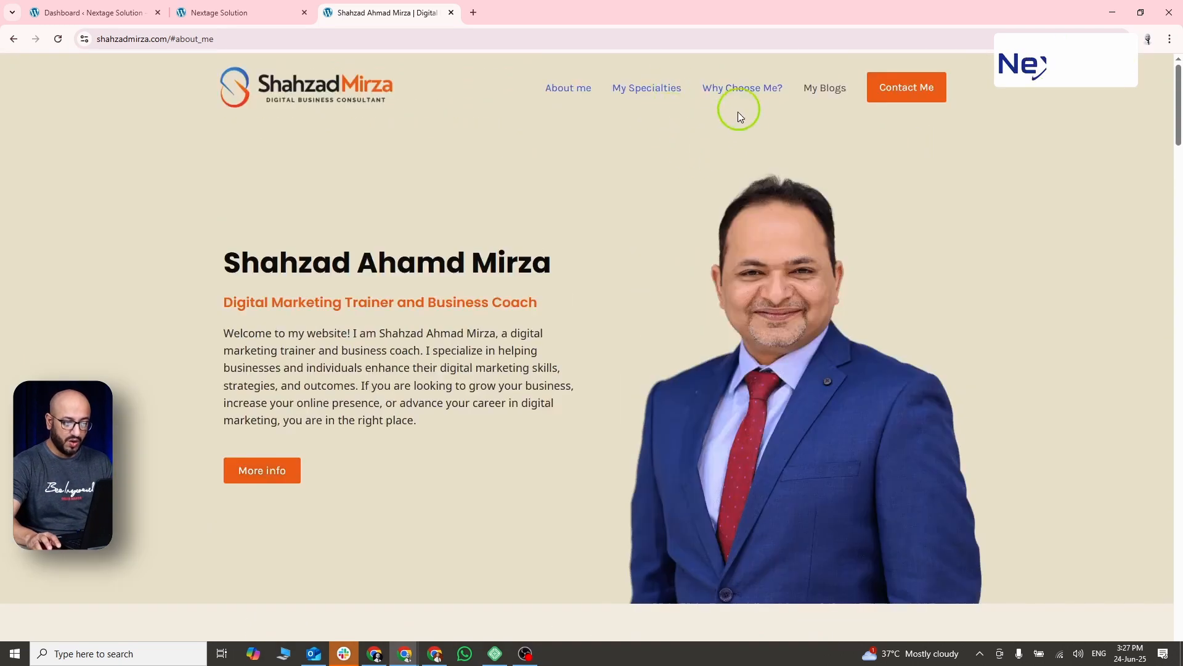
pyautogui.click(744, 89)
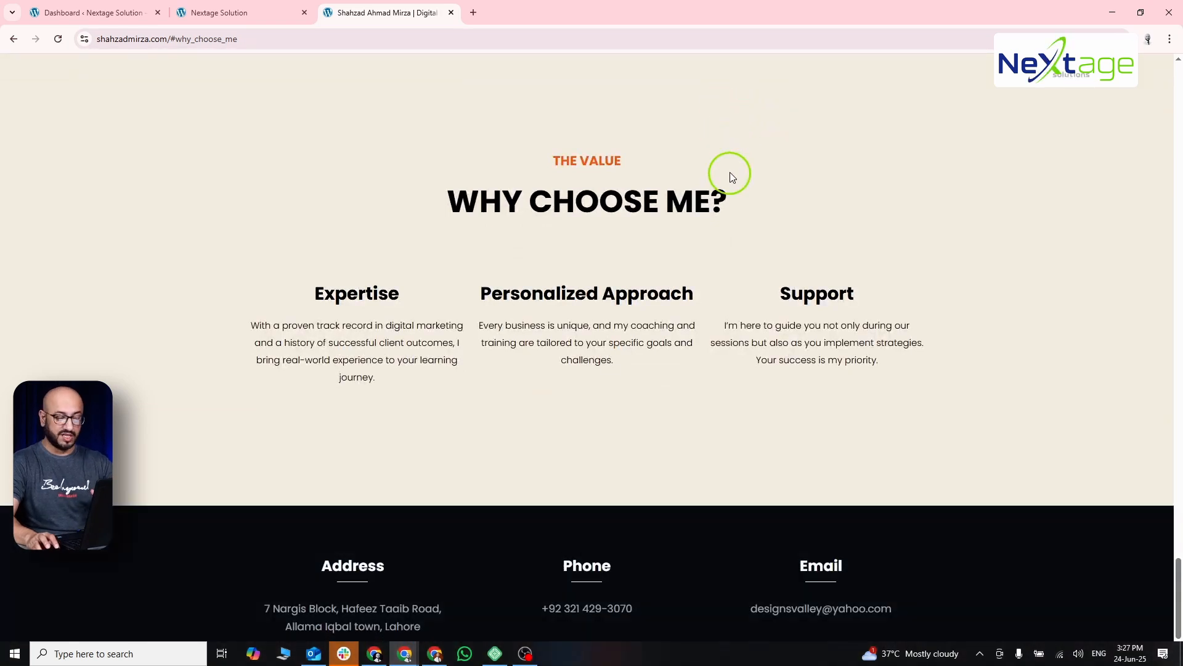
pyautogui.scroll(-2, 732, 195)
pyautogui.scroll(10, 732, 195)
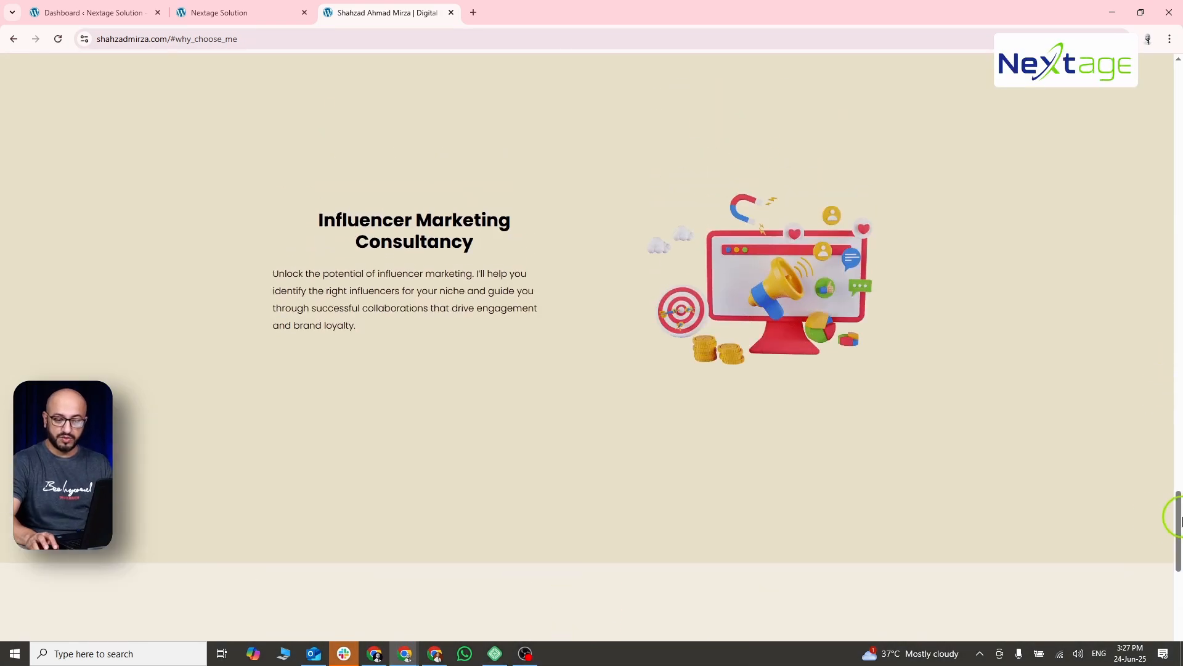
pyautogui.moveTo(1180, 523); pyautogui.dragTo(1178, 99)
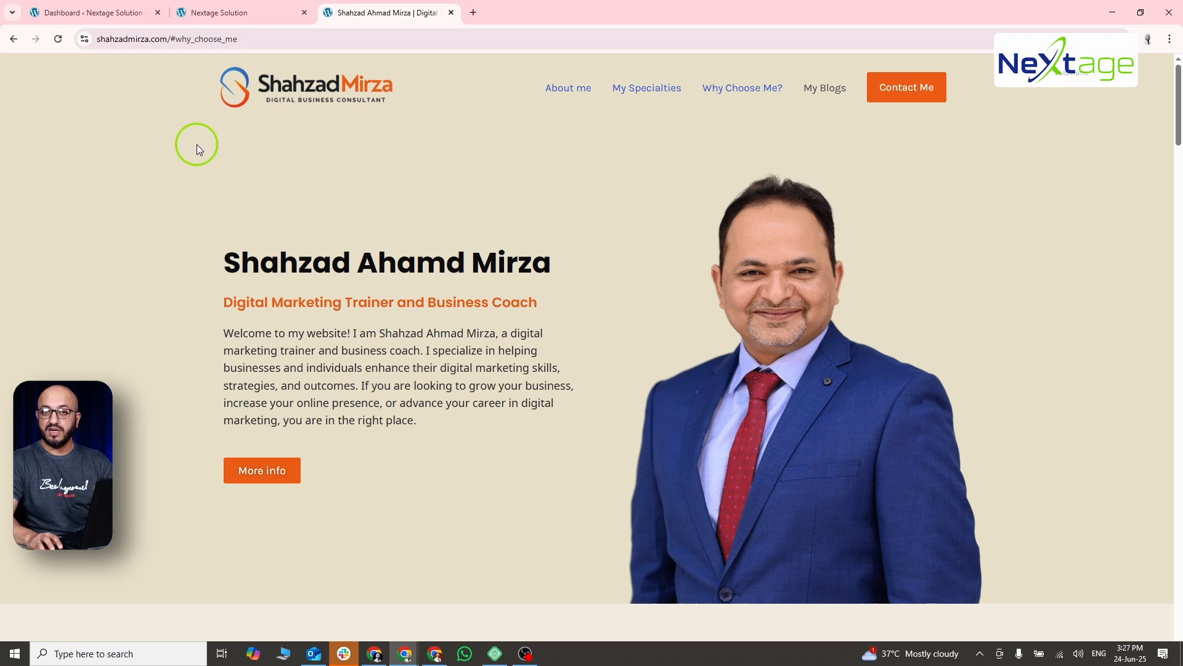
# Switch to the Daniels template demo and look through its sections down to Contact Us, then return to its header.
pyautogui.moveTo(405, 654)
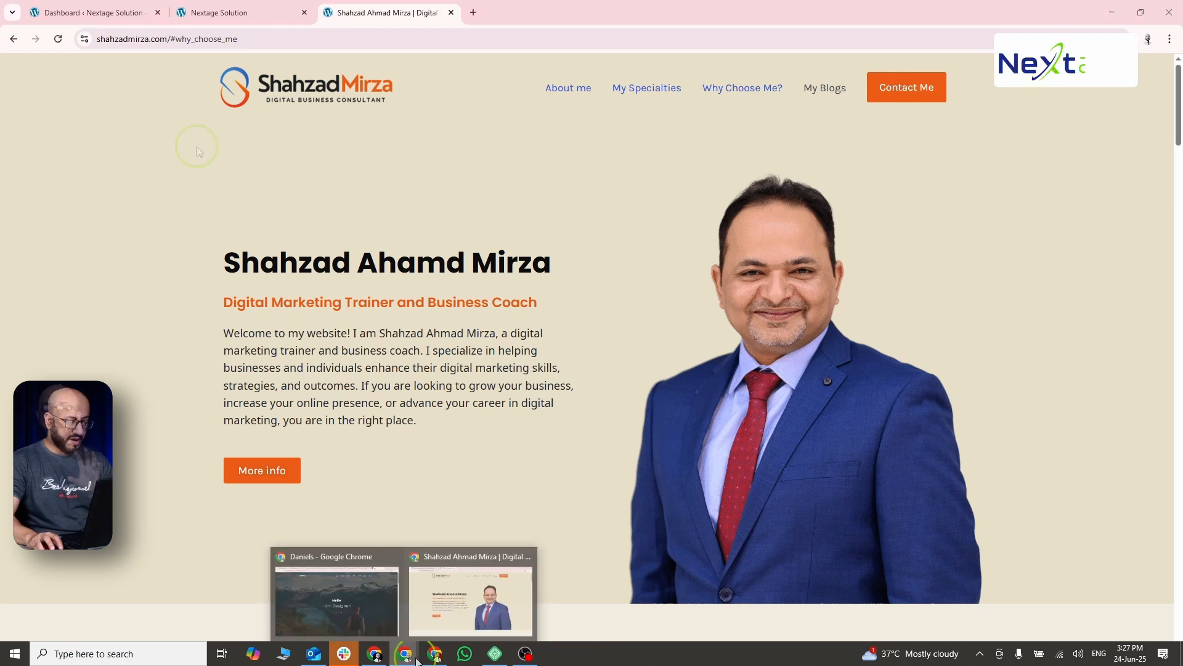
pyautogui.click(360, 594)
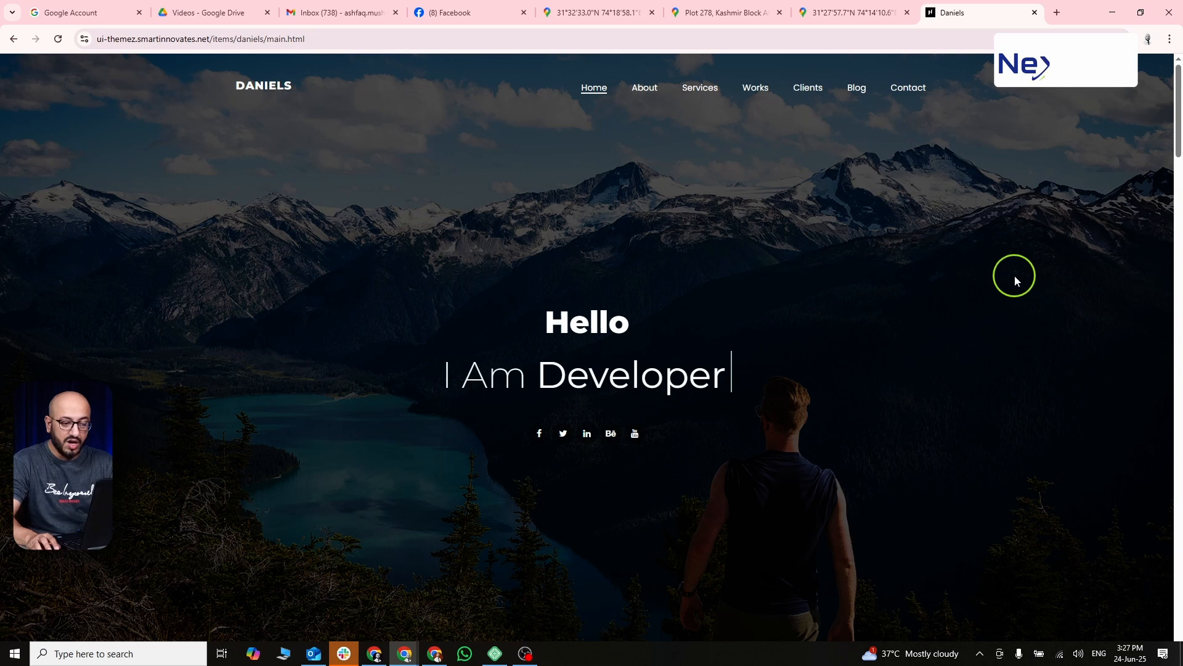
pyautogui.scroll(-8, 1017, 276)
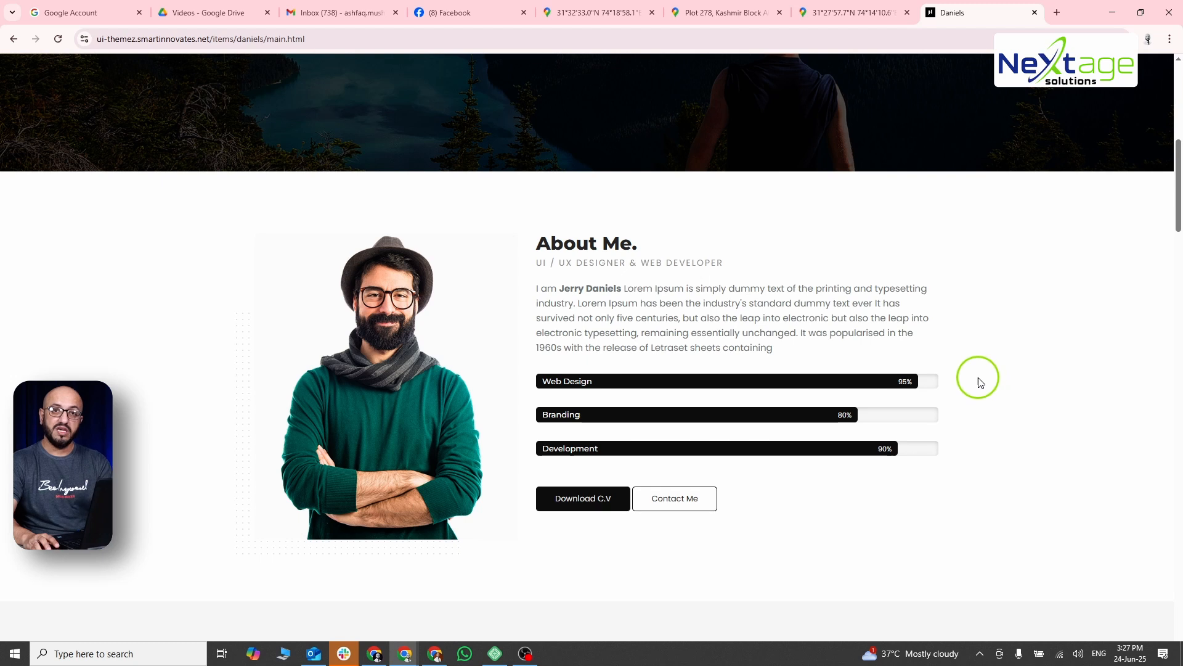
pyautogui.scroll(-15, 978, 383)
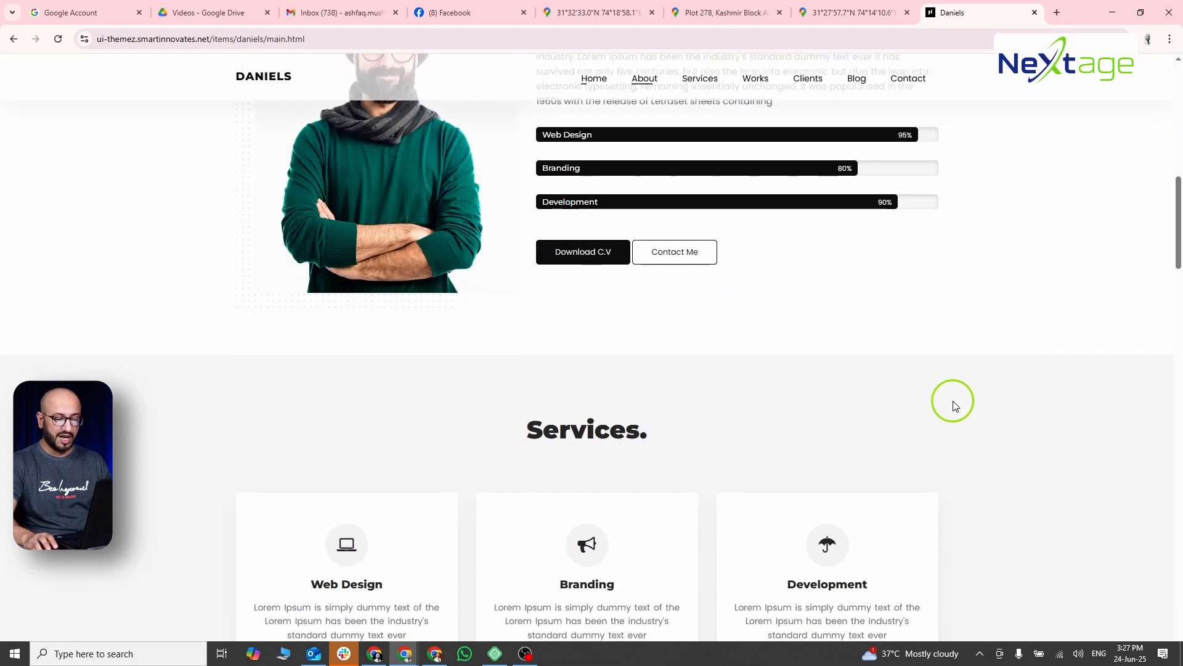
pyautogui.scroll(-15, 980, 422)
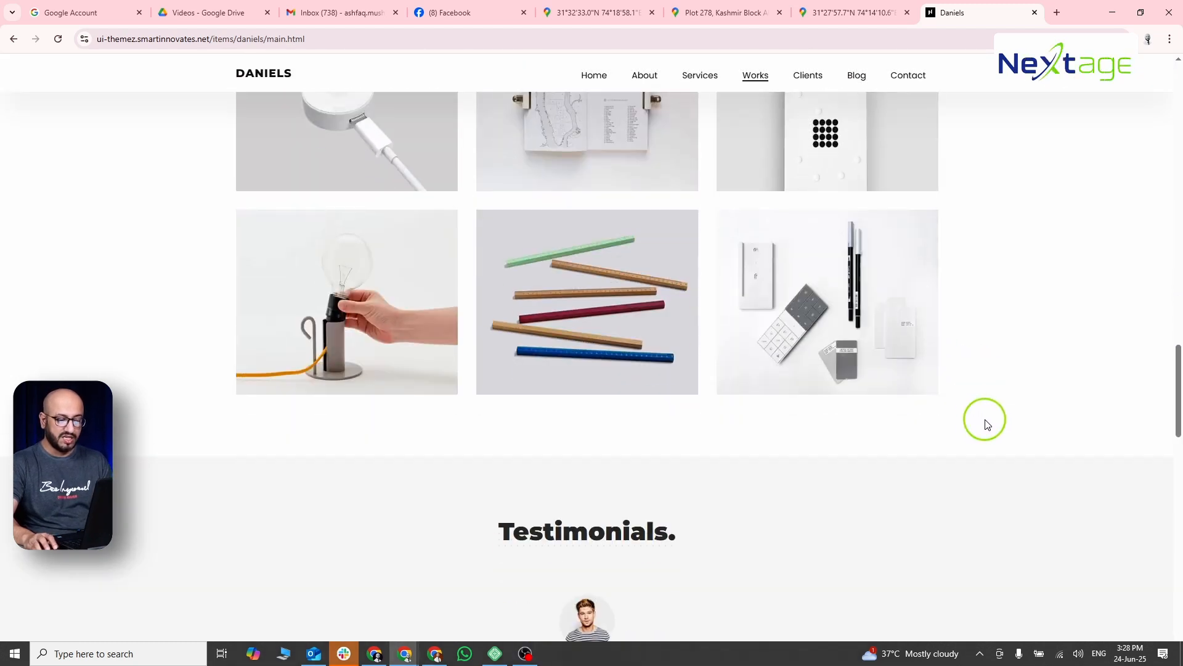
pyautogui.scroll(-15, 986, 443)
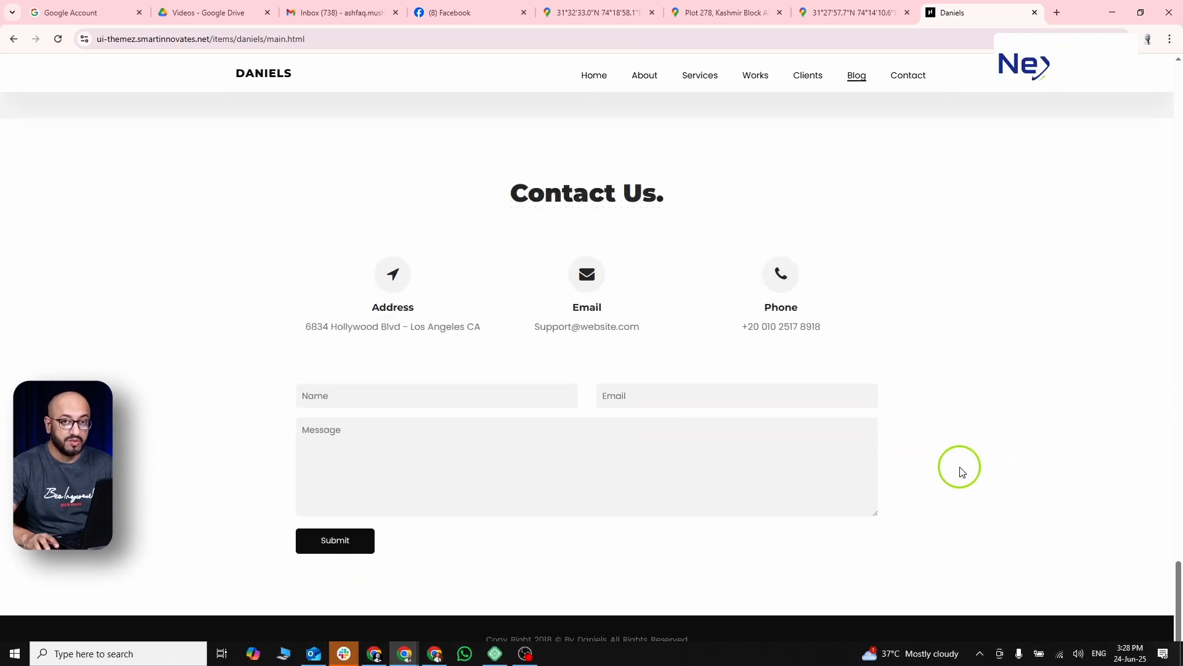
pyautogui.scroll(2, 960, 465)
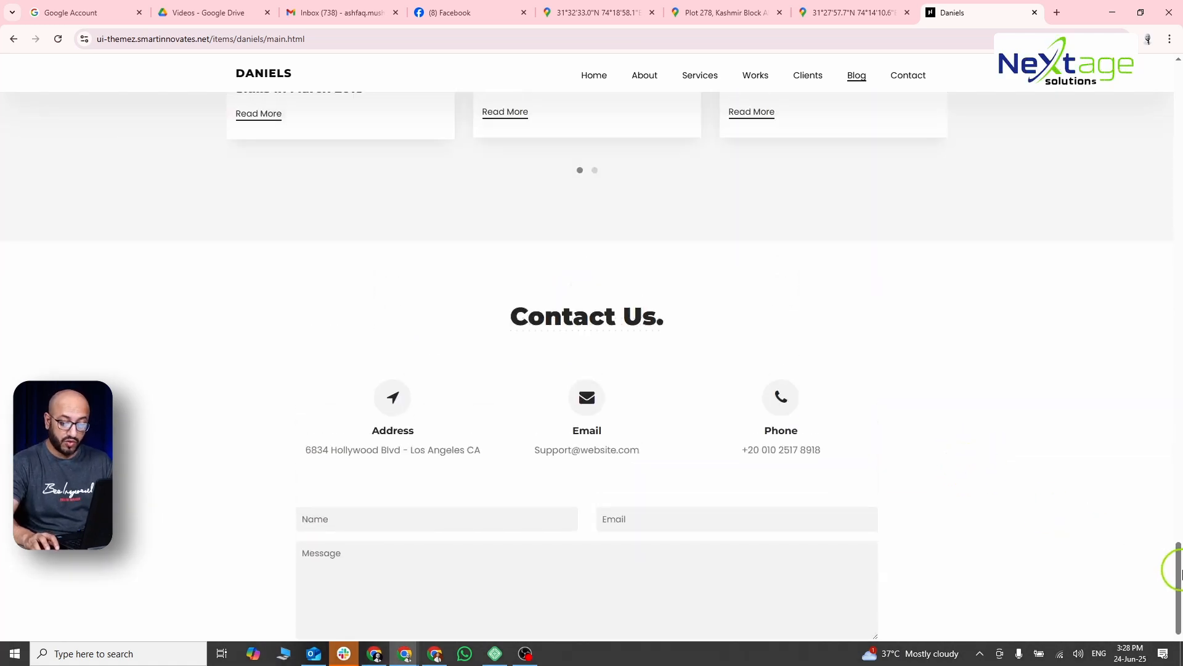
pyautogui.moveTo(1178, 574); pyautogui.dragTo(1177, 80)
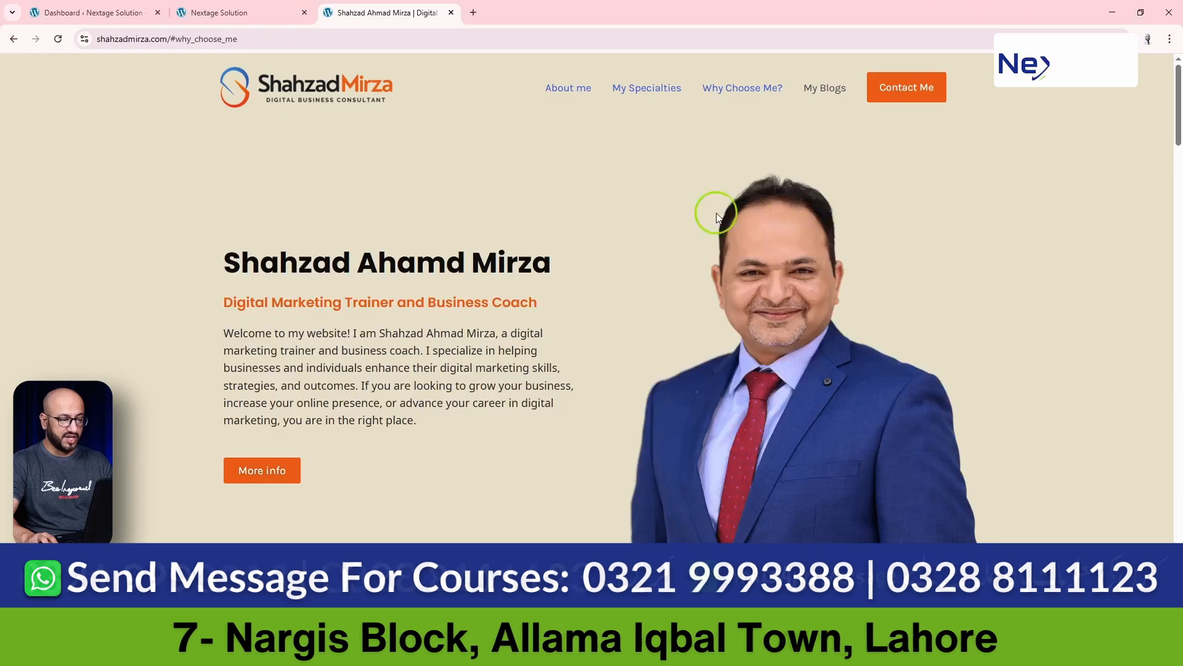
# From the WordPress dashboard, add a new page in a separate browser tab and dismiss the editor's welcome guide.
pyautogui.click(102, 23)
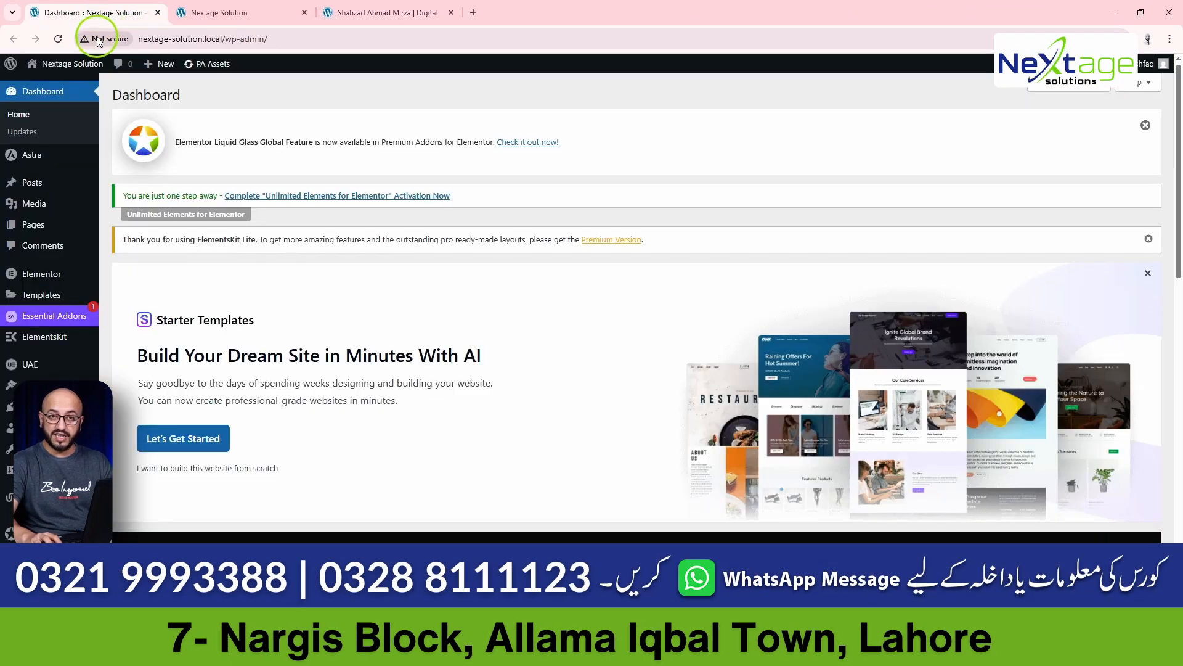
pyautogui.moveTo(108, 67)
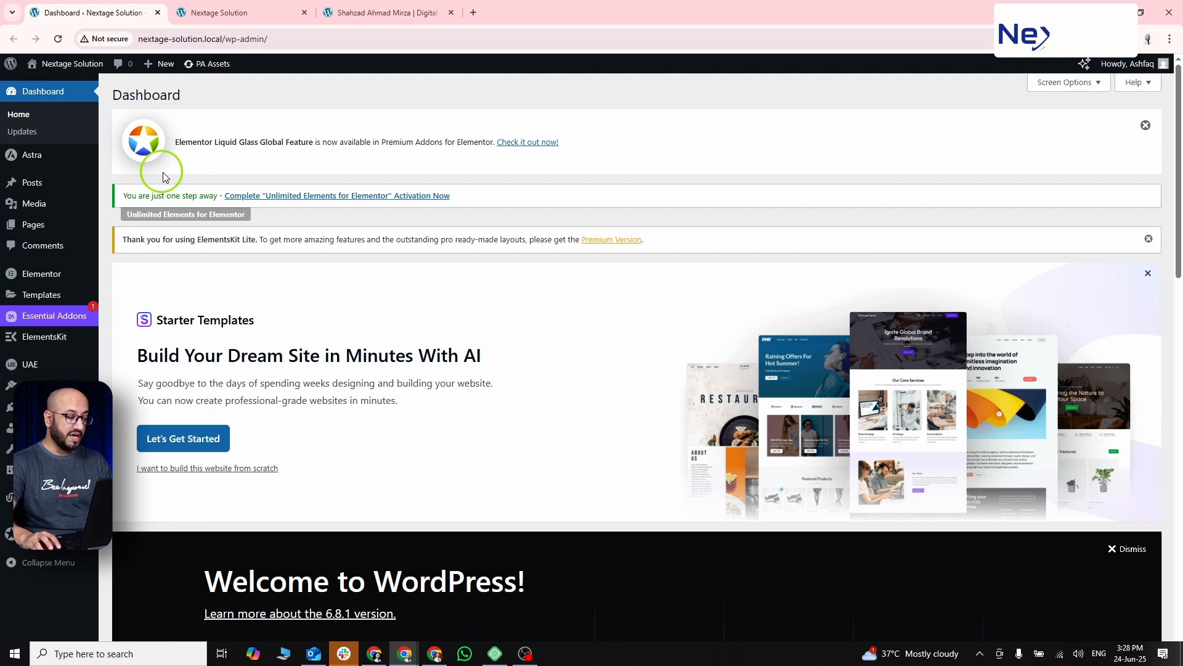
pyautogui.moveTo(49, 219)
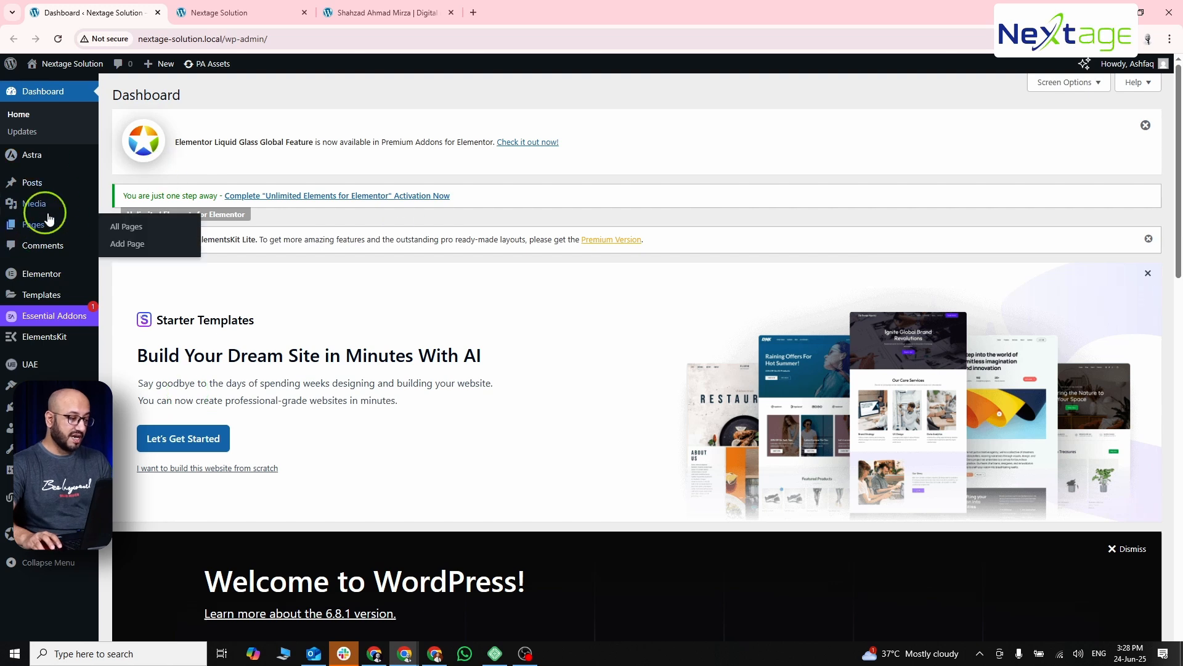
pyautogui.keyDown('ctrl'); pyautogui.click(124, 245); pyautogui.keyUp('ctrl')
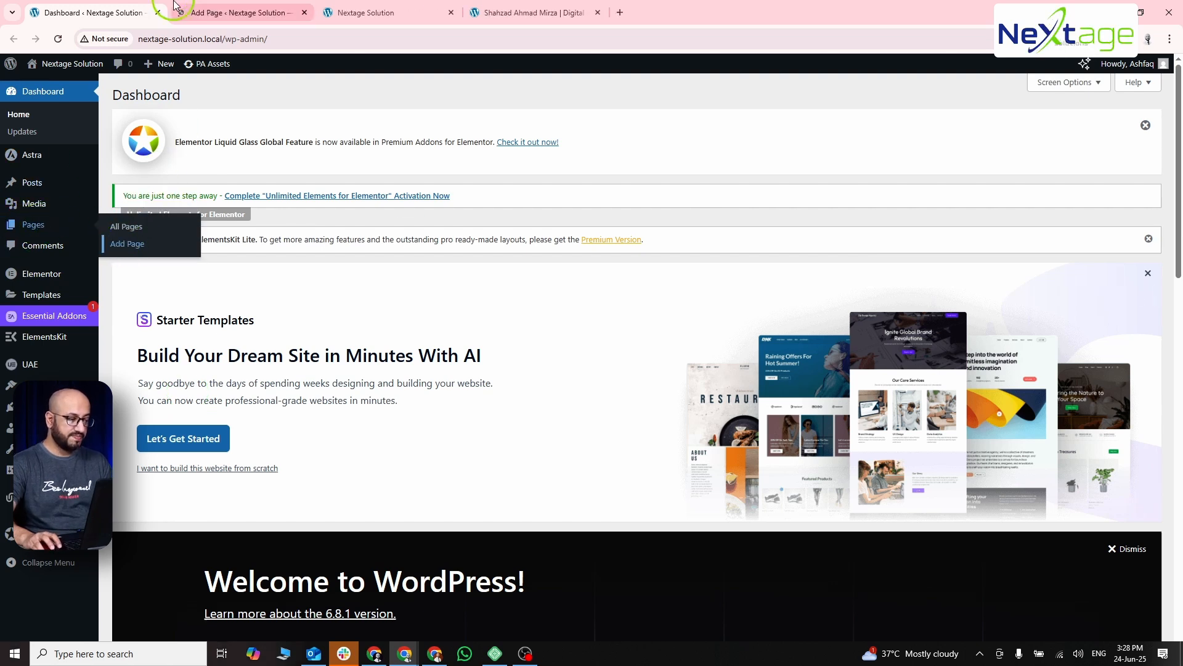
pyautogui.click(217, 18)
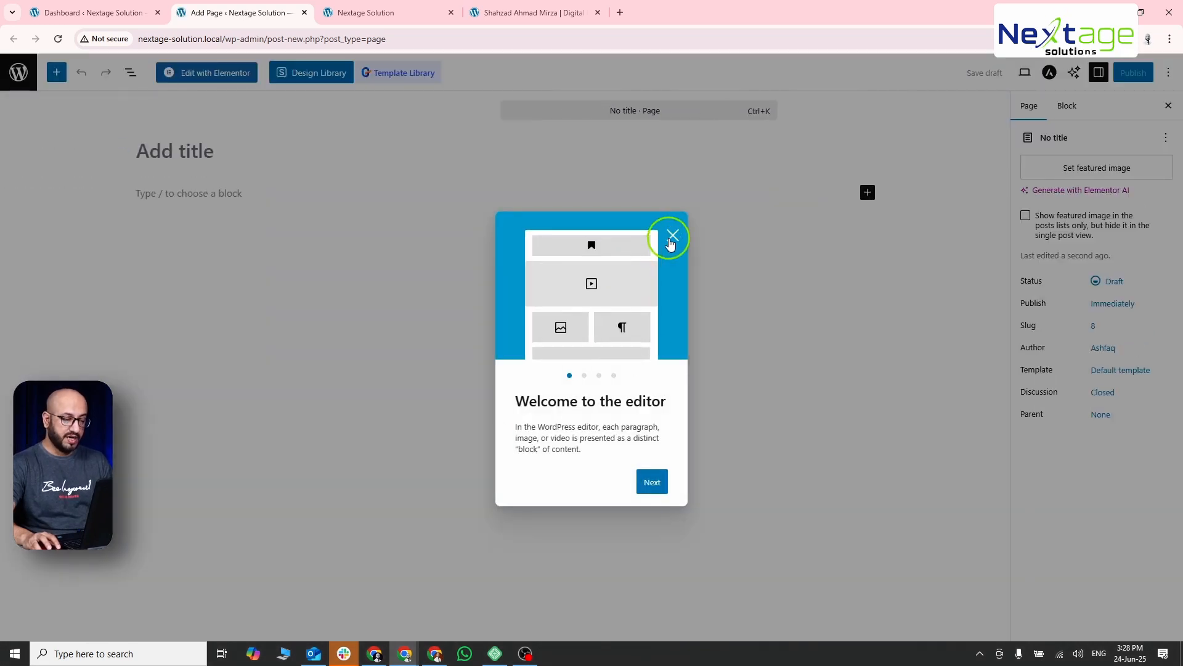
pyautogui.click(673, 235)
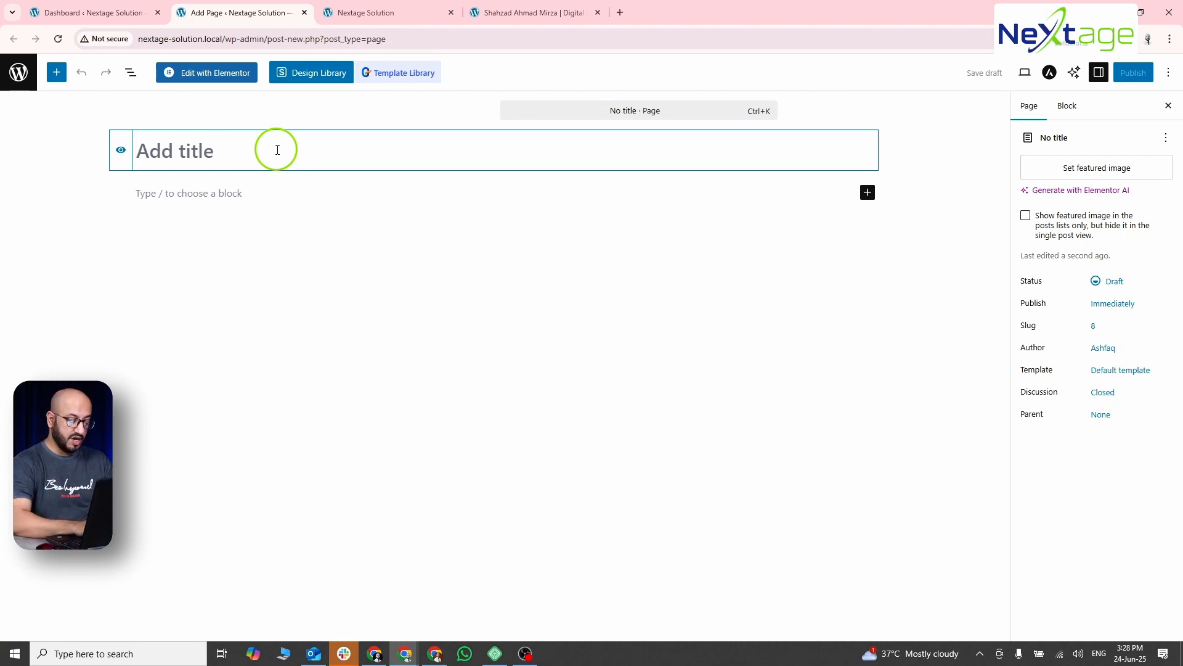
# Title the new page "My Single Page Site".
pyautogui.write('My New')
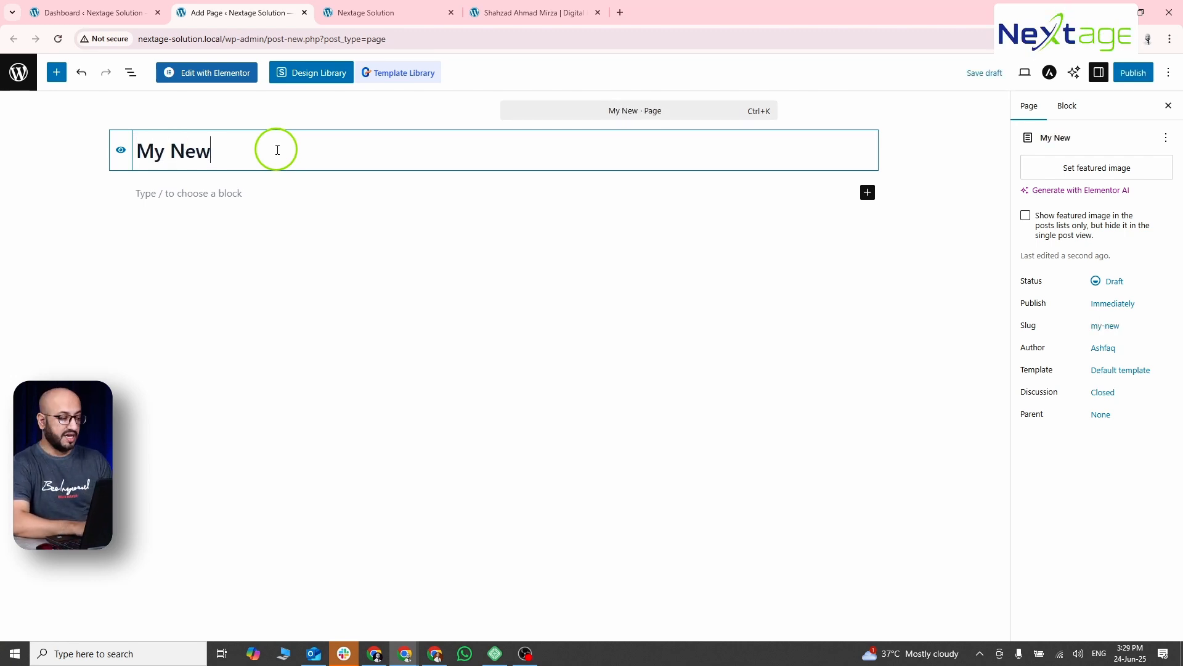
pyautogui.write(' Site')
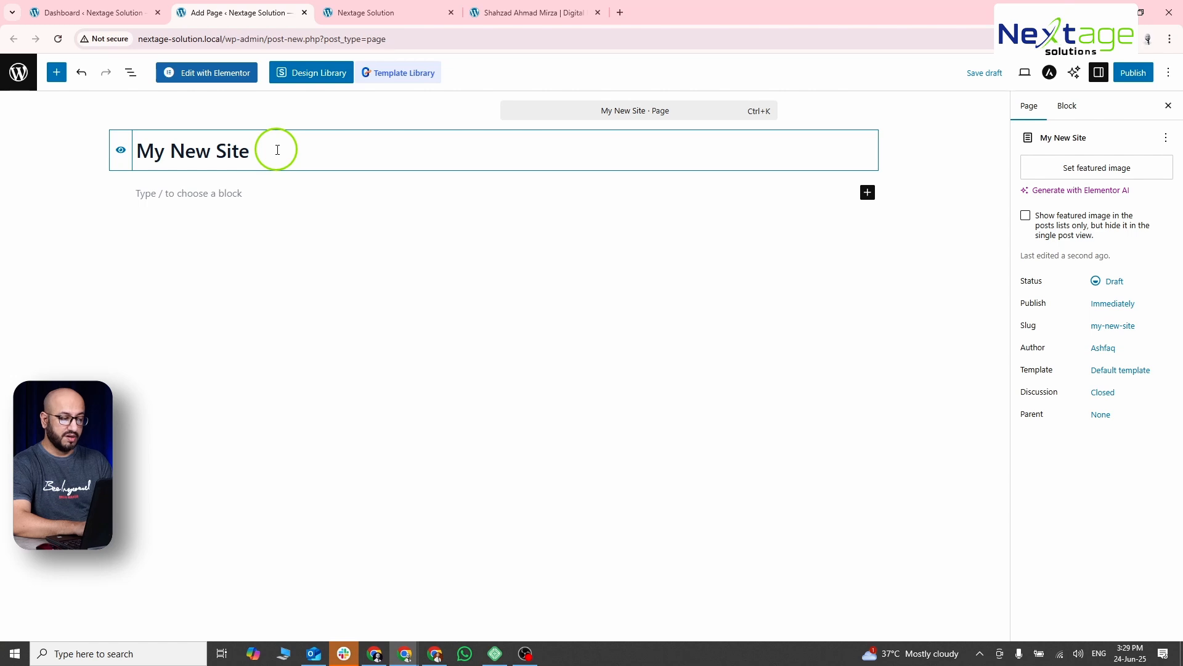
pyautogui.write(' Pag')
pyautogui.press('BackSpace')
pyautogui.press('BackSpace')
pyautogui.press('BackSpace')
pyautogui.press('BackSpace')
pyautogui.press('BackSpace')
pyautogui.press('BackSpace')
pyautogui.press('BackSpace')
pyautogui.press('BackSpace')
pyautogui.press('BackSpace')
pyautogui.press('BackSpace')
pyautogui.press('BackSpace')
pyautogui.press('BackSpace')
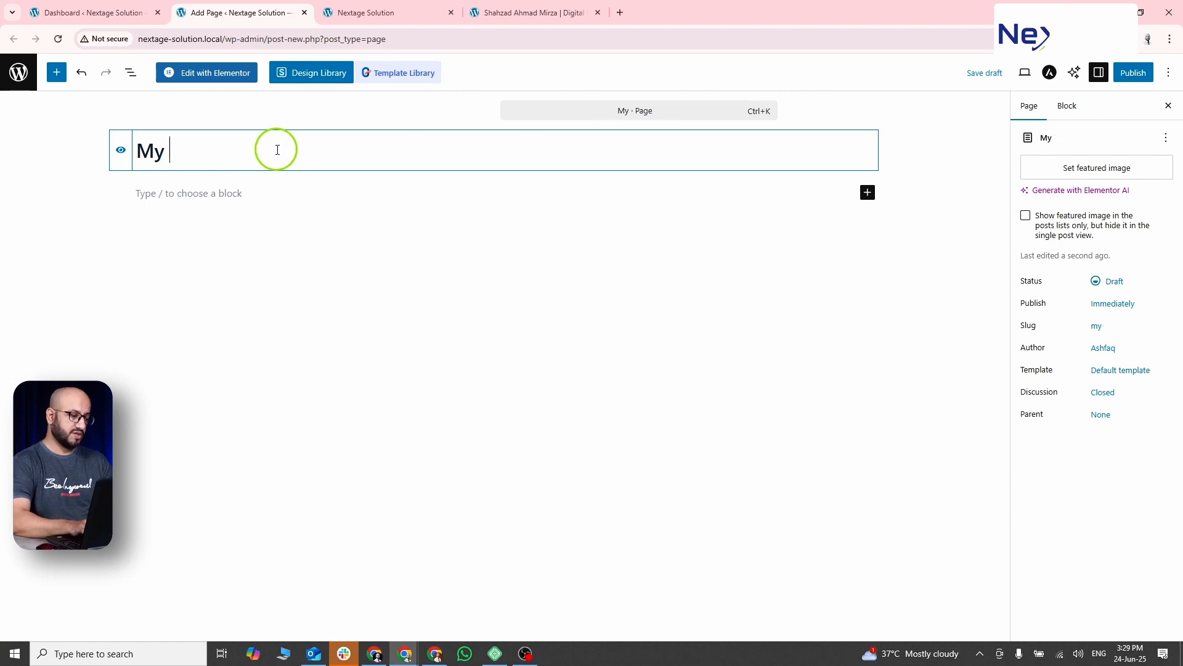
pyautogui.write('Single Si')
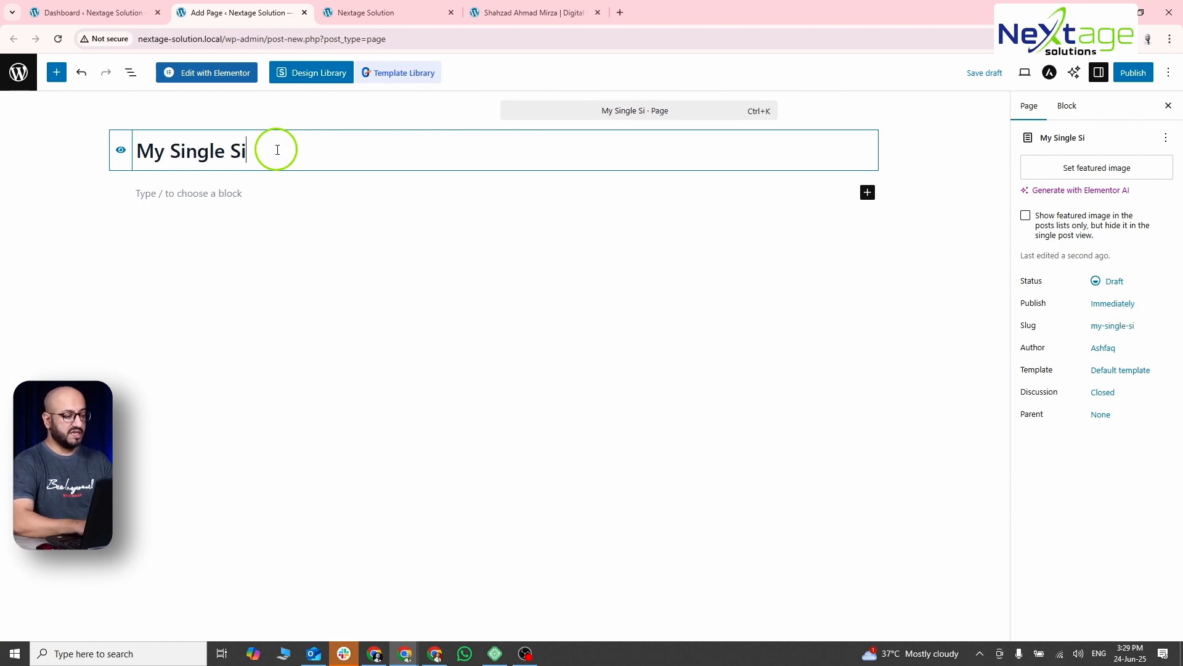
pyautogui.press('BackSpace')
pyautogui.press('BackSpace')
pyautogui.write('Page Site')
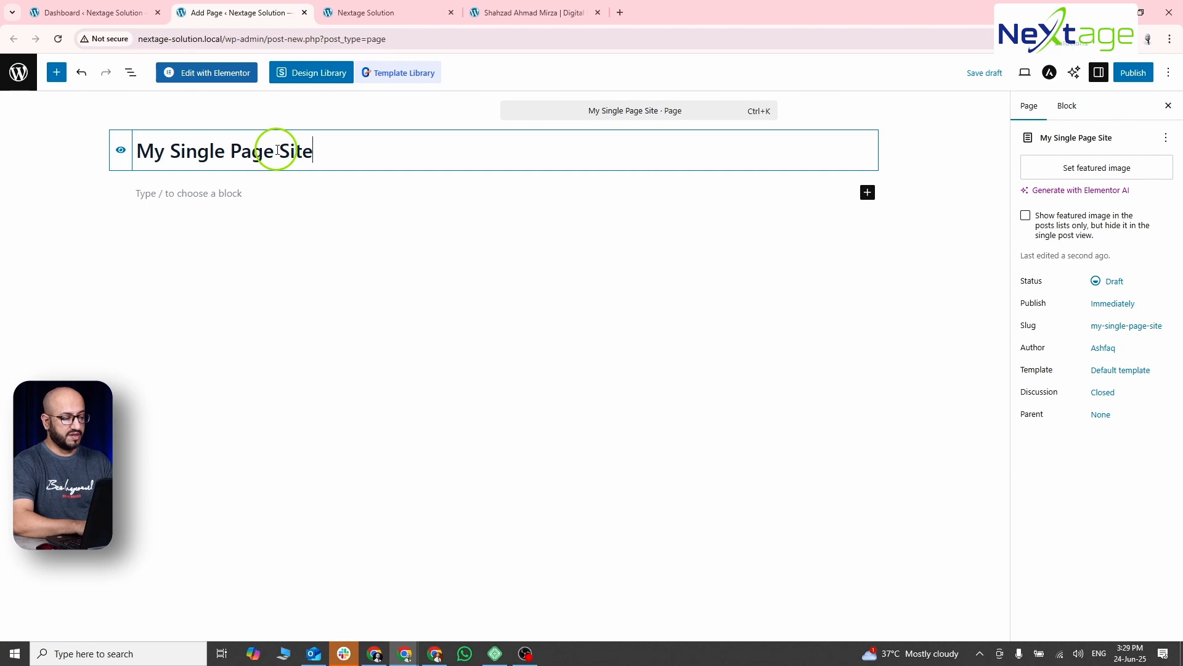
# Open the page for editing with Elementor, dismissing the AI notification and closing the Structure window.
pyautogui.click(207, 73)
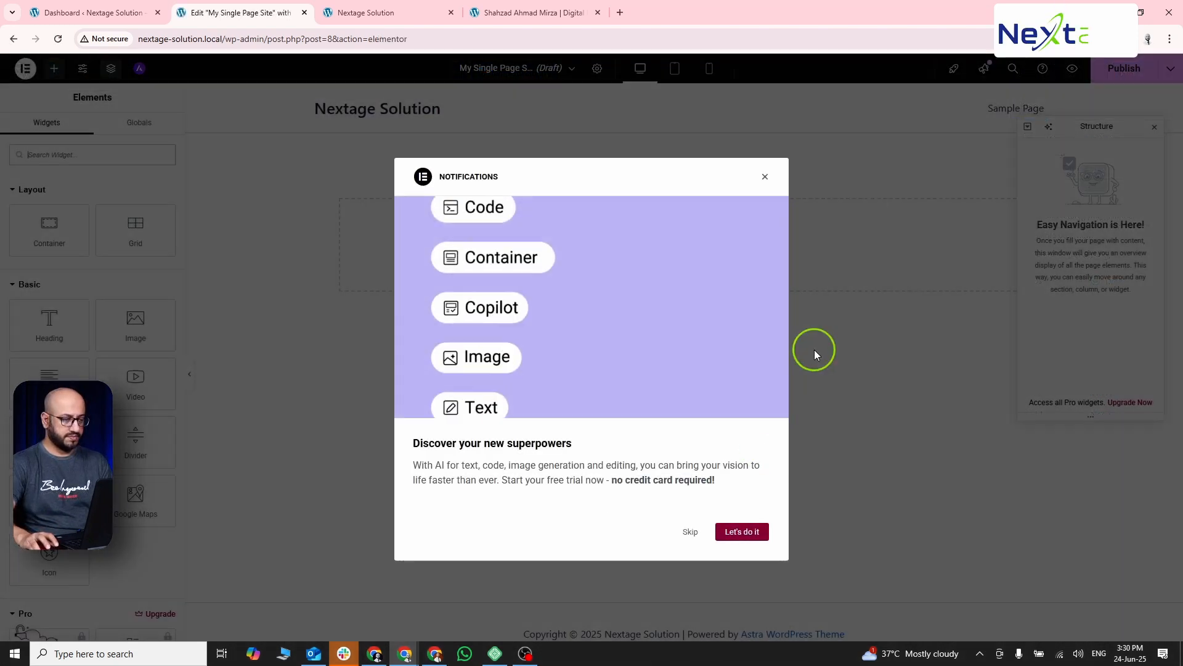
pyautogui.click(765, 177)
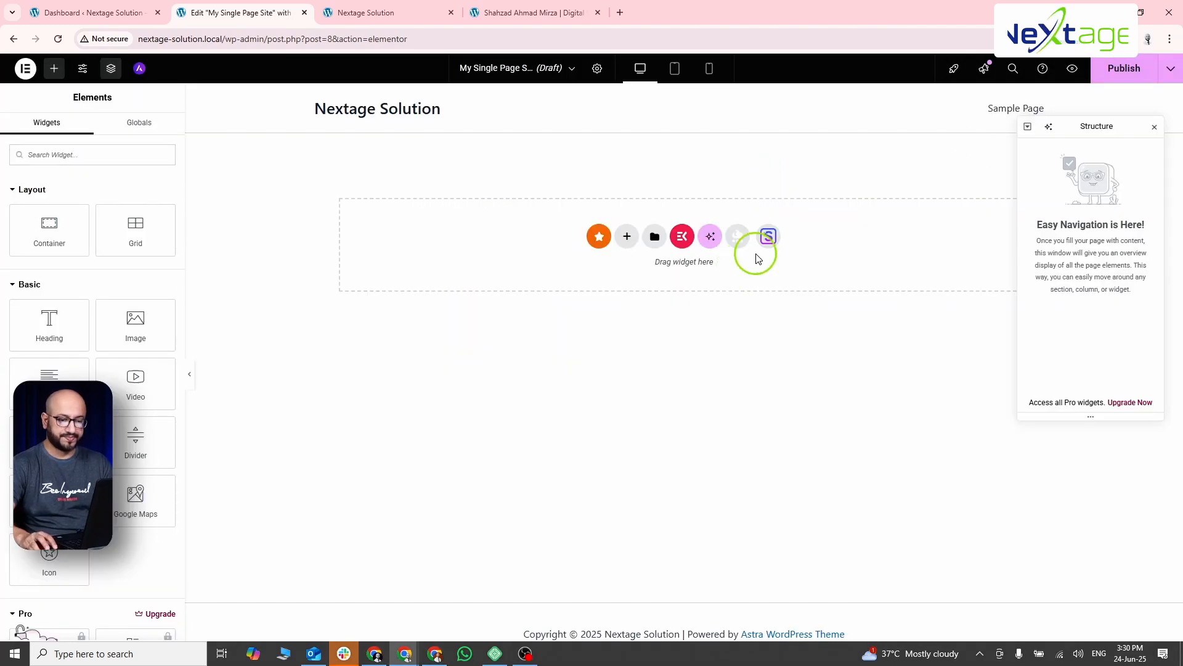
pyautogui.click(1154, 127)
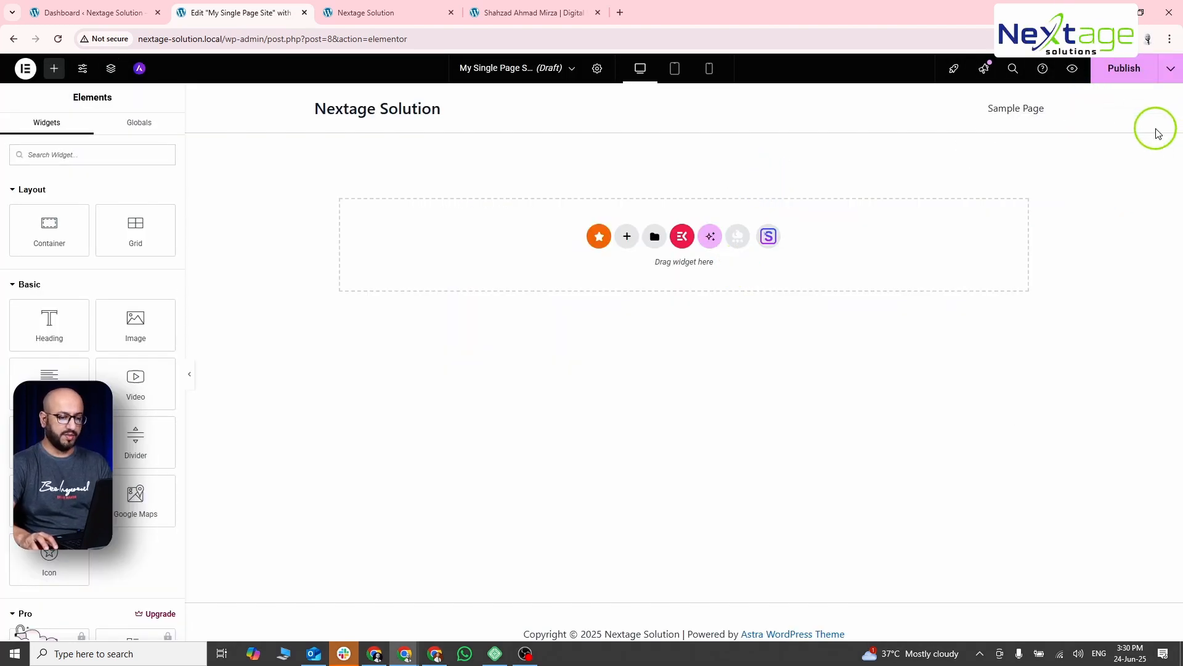
# Switch to the Daniels demo, inspect its hero section with the browser's developer tools, and dock the tools below the page.
pyautogui.hotkey('alt', 'Tab')
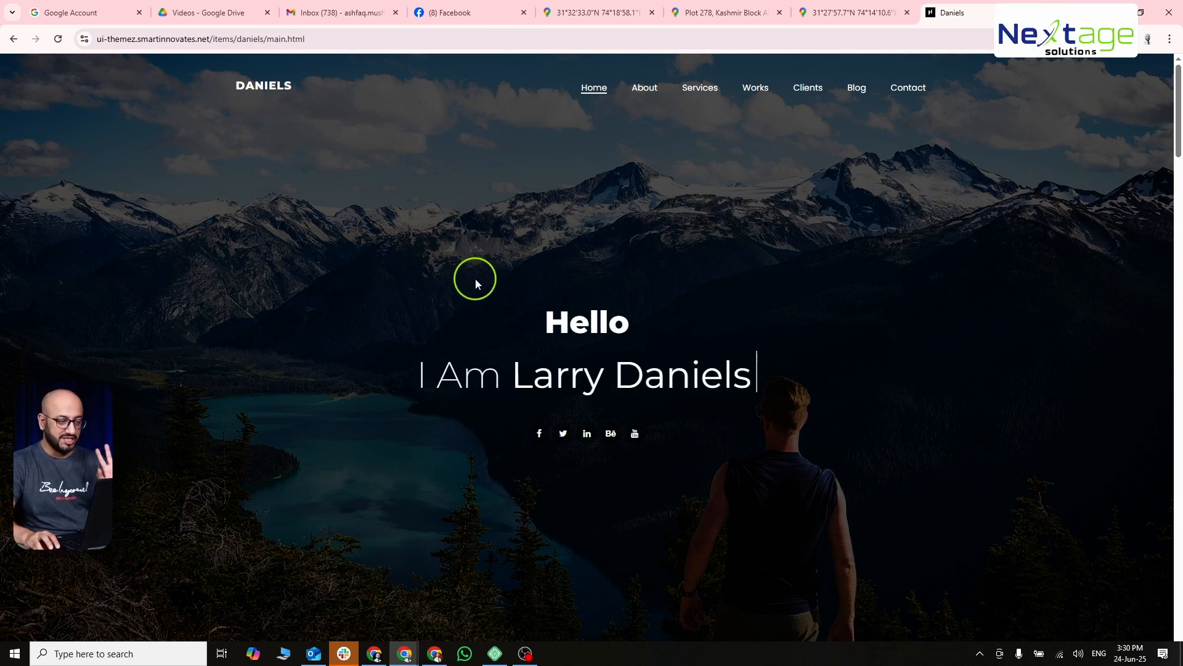
pyautogui.rightClick(379, 257)
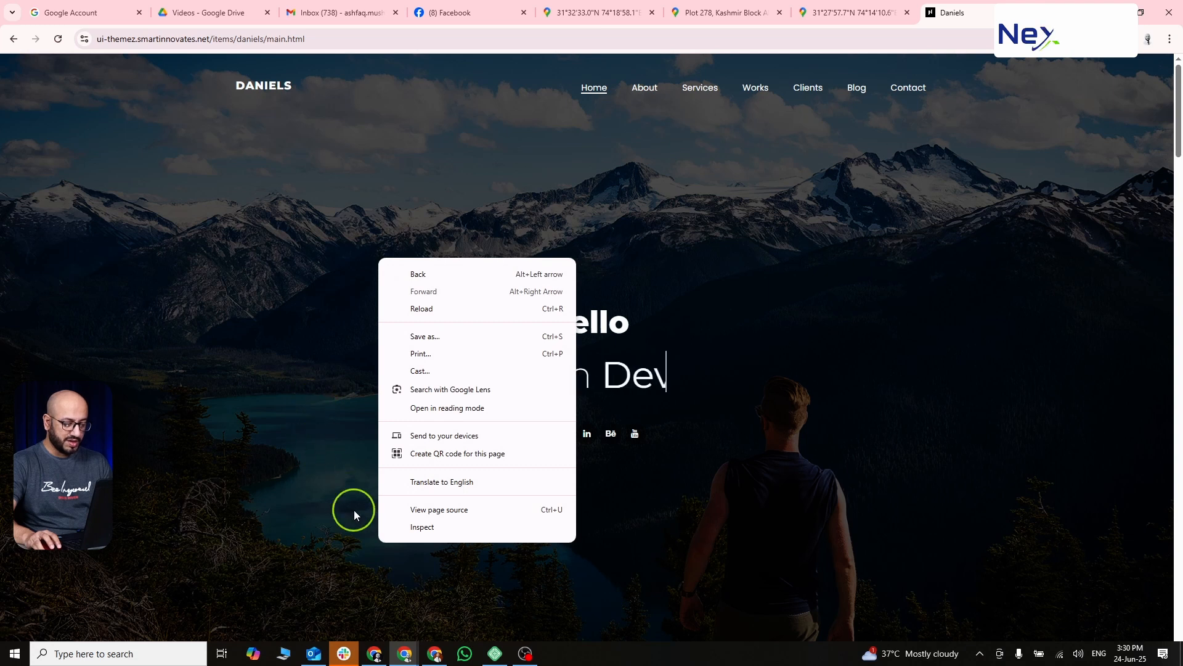
pyautogui.click(406, 528)
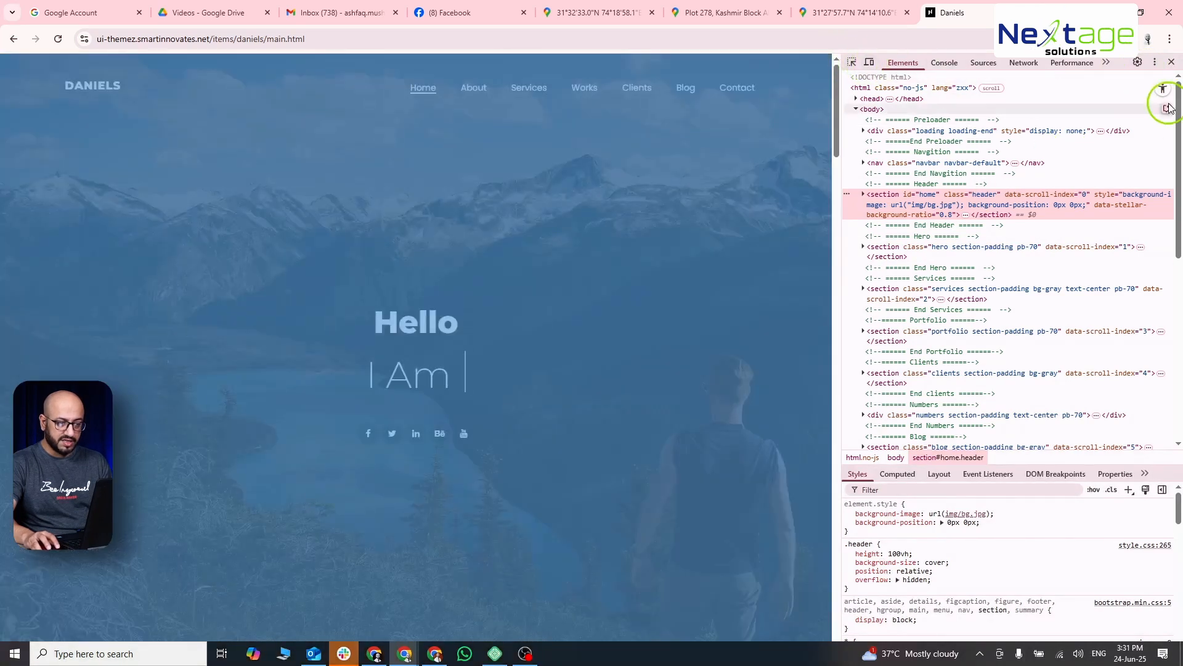
pyautogui.click(1156, 64)
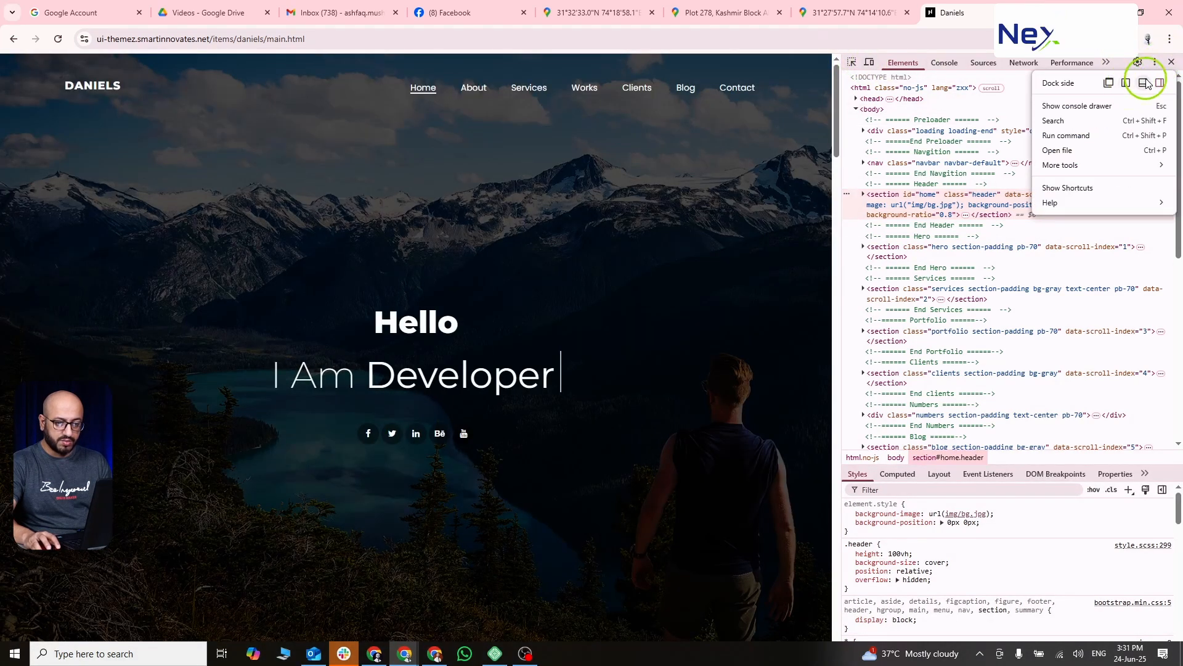
pyautogui.click(1144, 82)
pyautogui.scroll(-3, 386, 308)
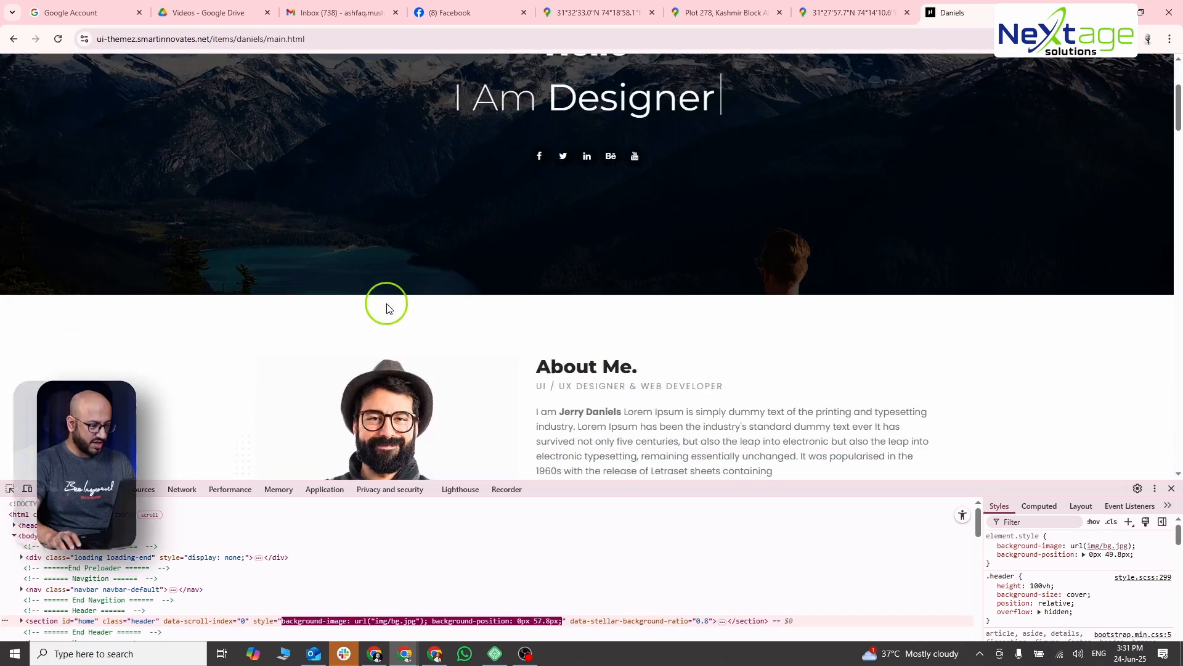
# Inspect the Daniels hero section to locate its header background image and open the bg.jpg source.
pyautogui.scroll(2, 285, 251)
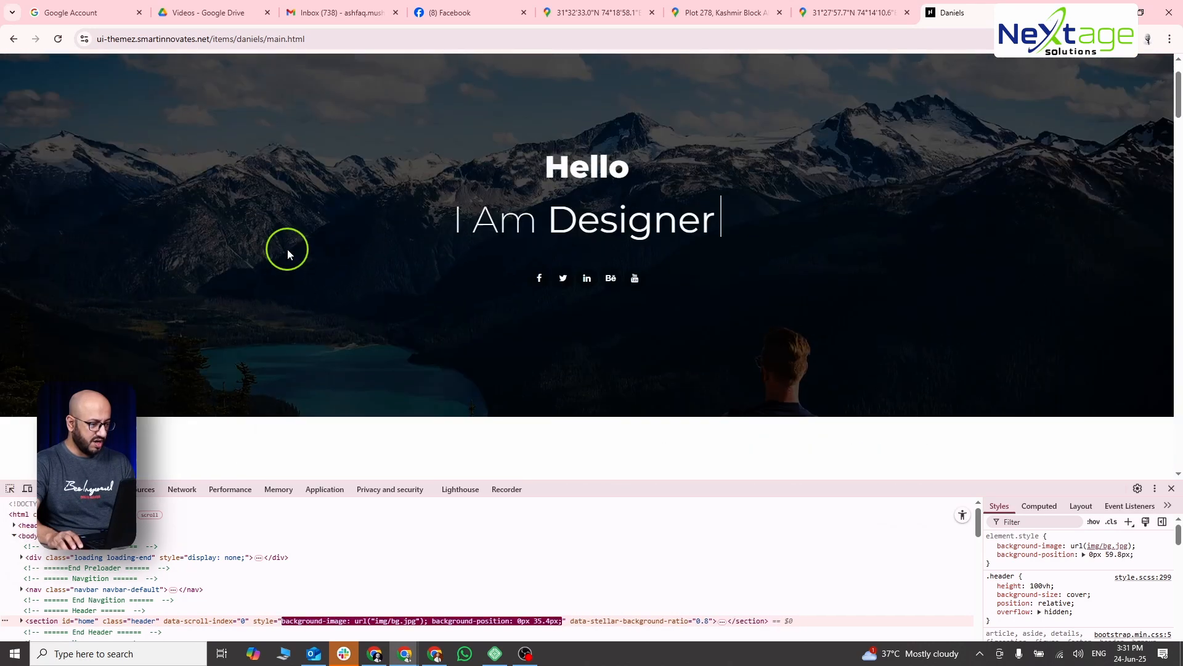
pyautogui.click(10, 491)
pyautogui.click(156, 281)
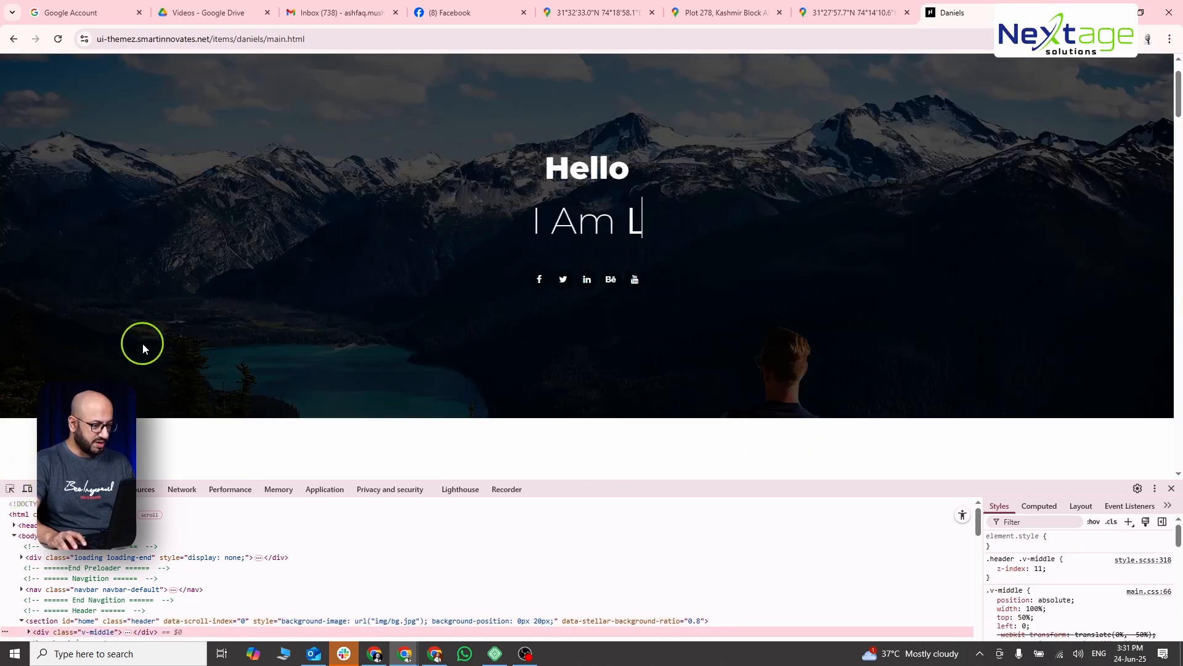
pyautogui.click(10, 489)
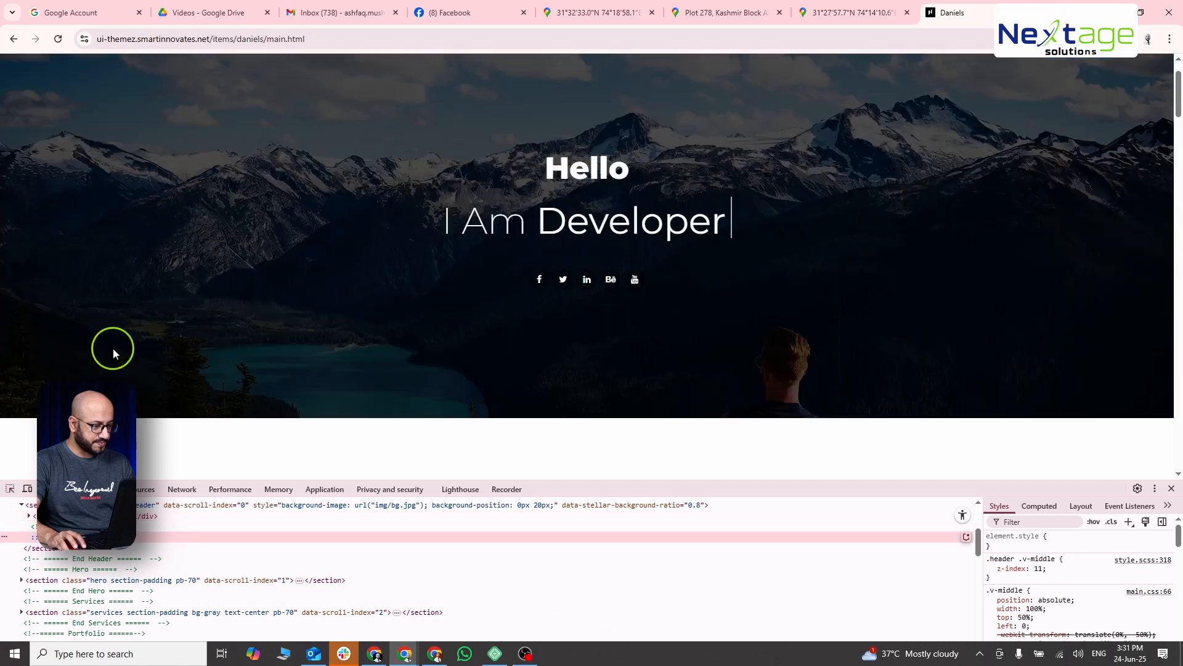
pyautogui.click(113, 348)
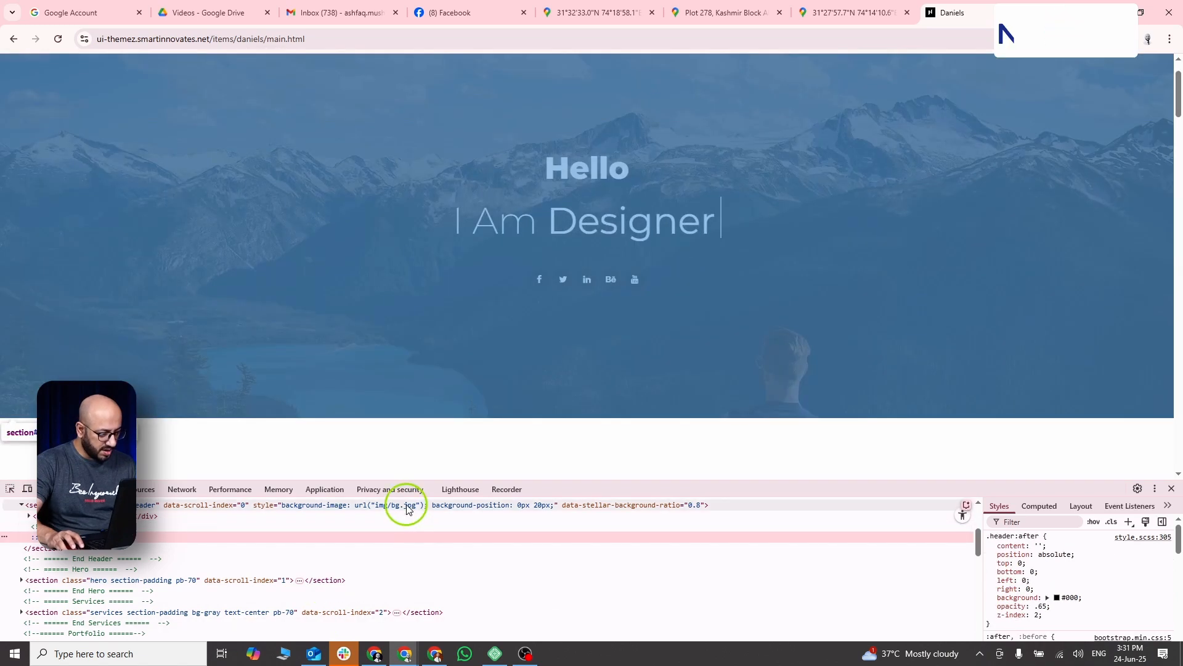
pyautogui.click(401, 504)
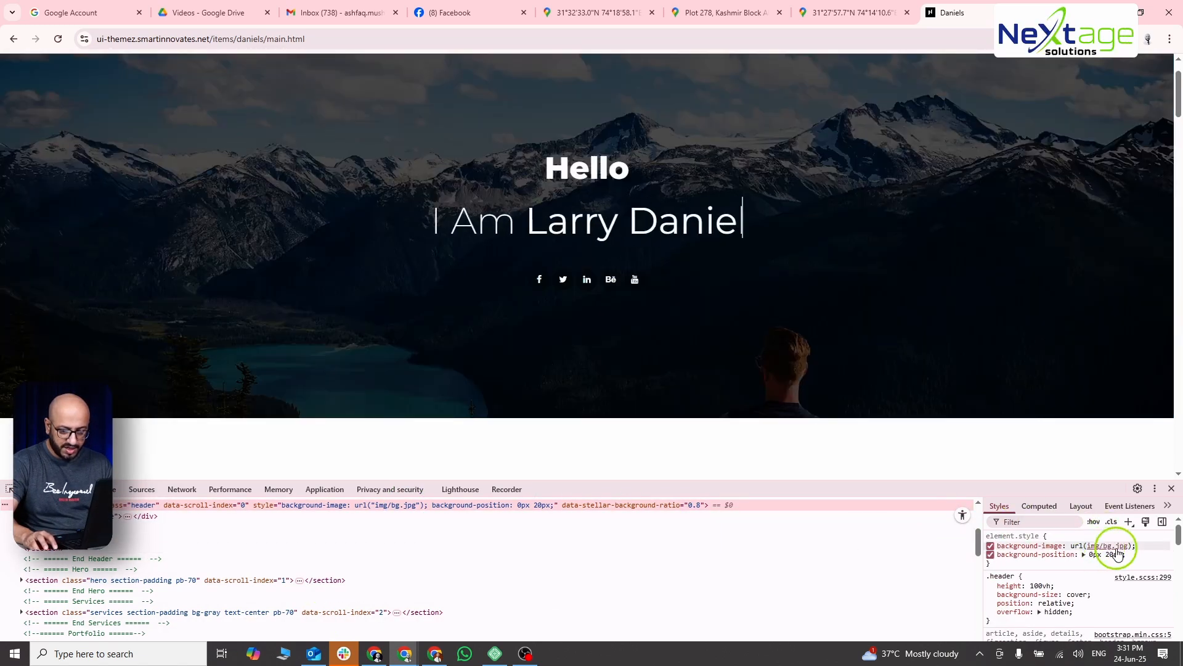
pyautogui.click(1112, 546)
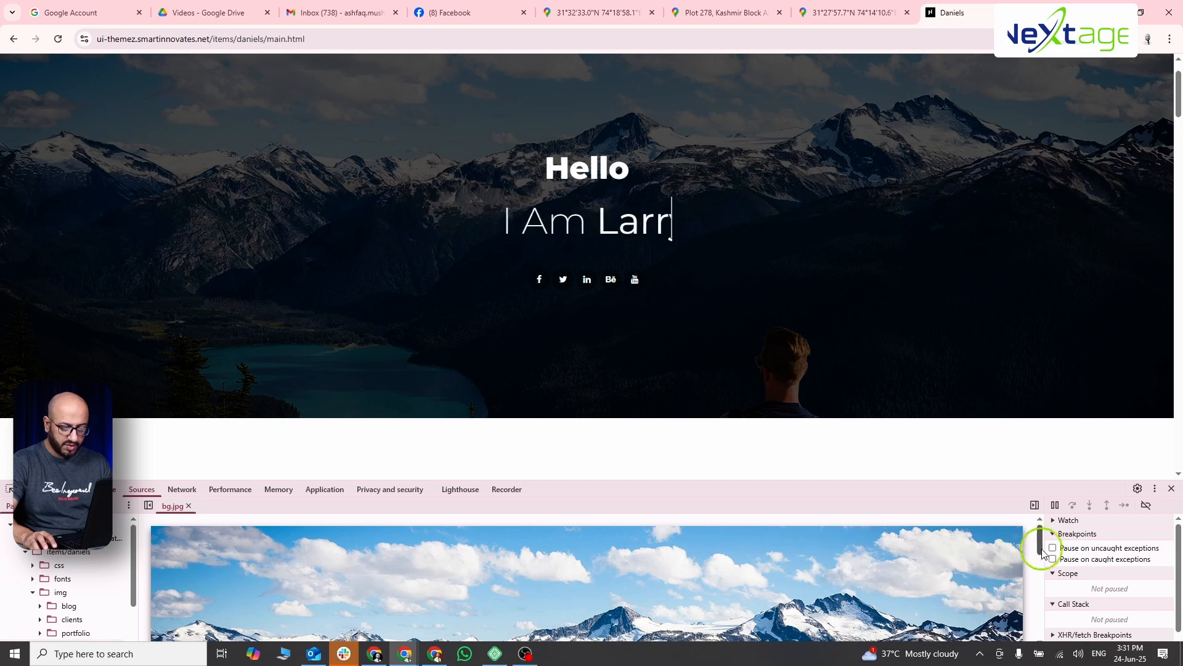
# Open the hero background image bg.jpg in its own tab and save it to the Downloads folder.
pyautogui.scroll(-4, 791, 558)
pyautogui.rightClick(672, 568)
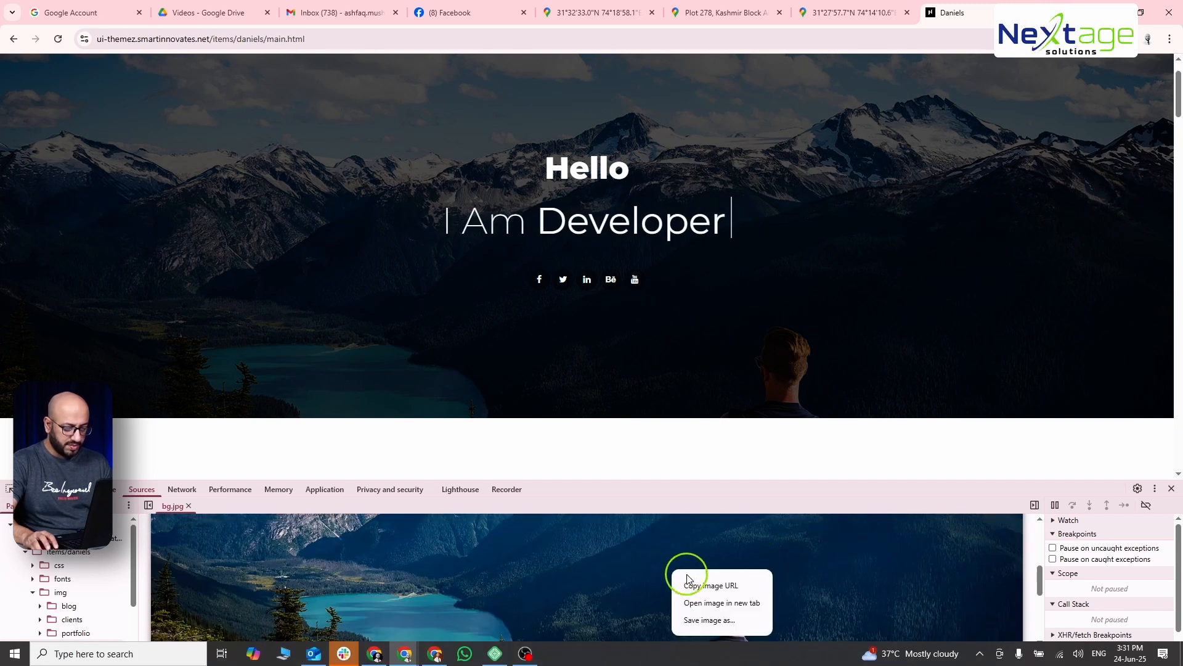
pyautogui.click(711, 620)
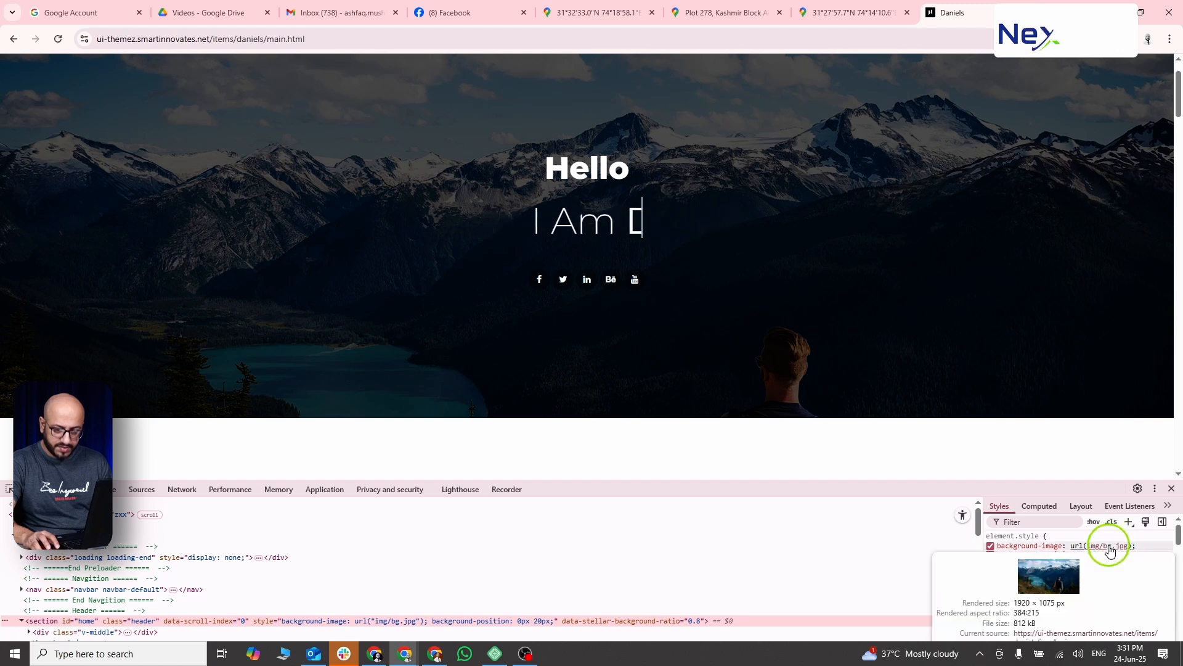
pyautogui.click(1046, 633)
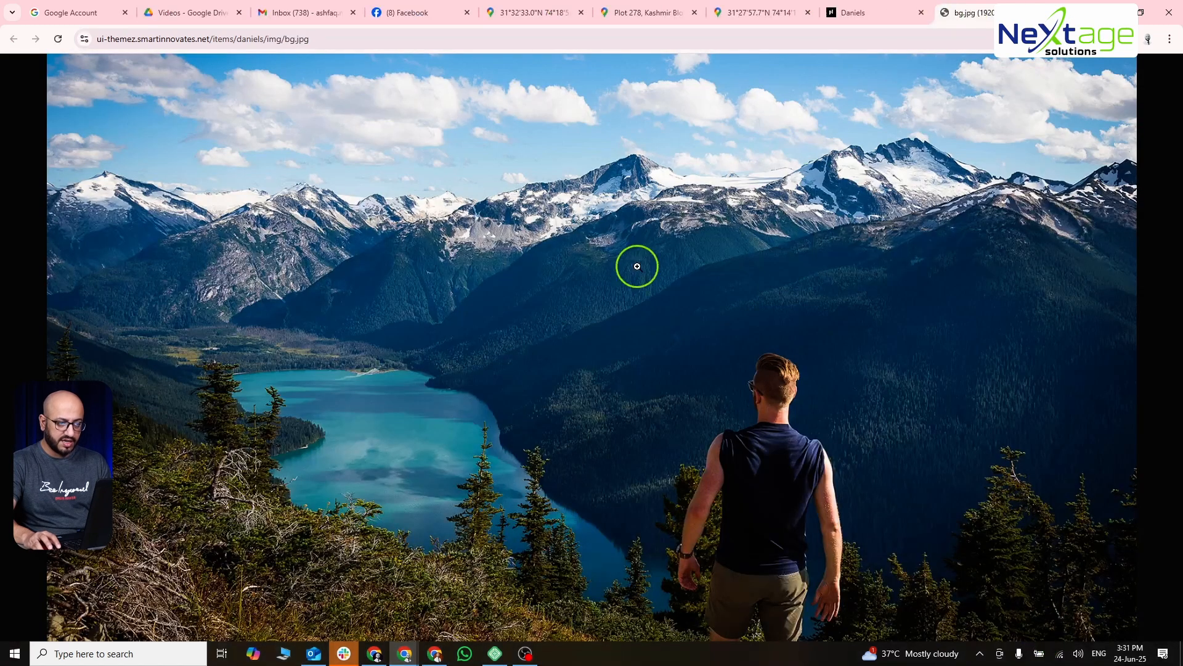
pyautogui.rightClick(638, 267)
pyautogui.click(673, 253)
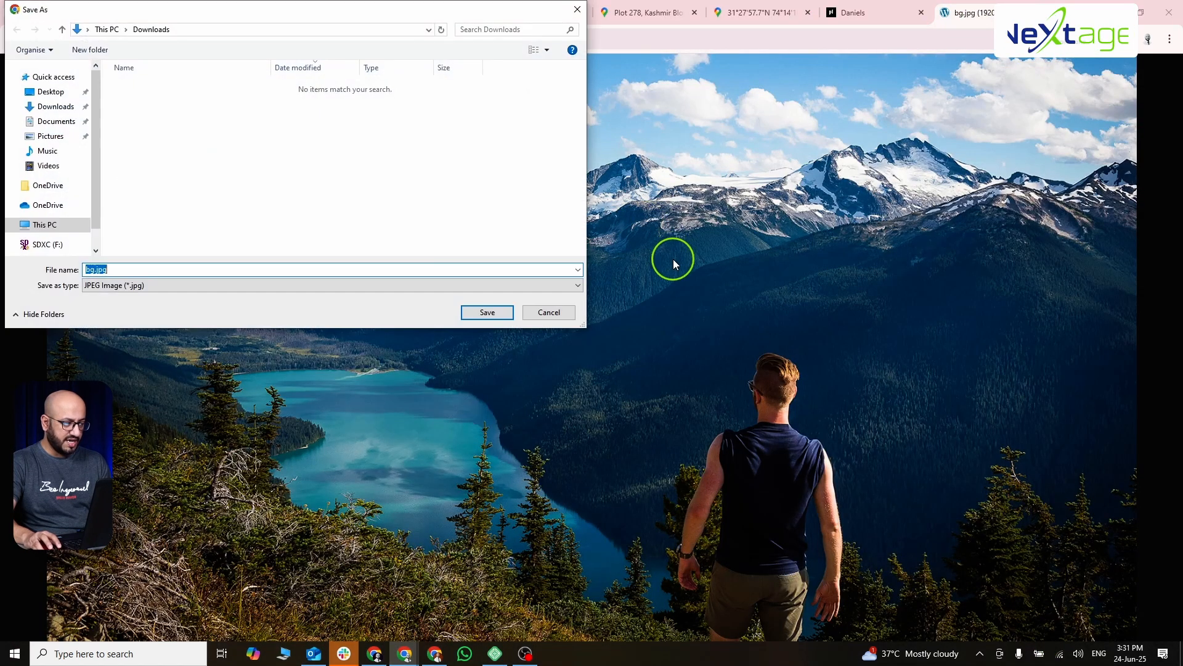
pyautogui.click(487, 312)
# Switch back to the Elementor page and add a single-column flexbox container with downward direction.
pyautogui.hotkey('alt', 'Tab')
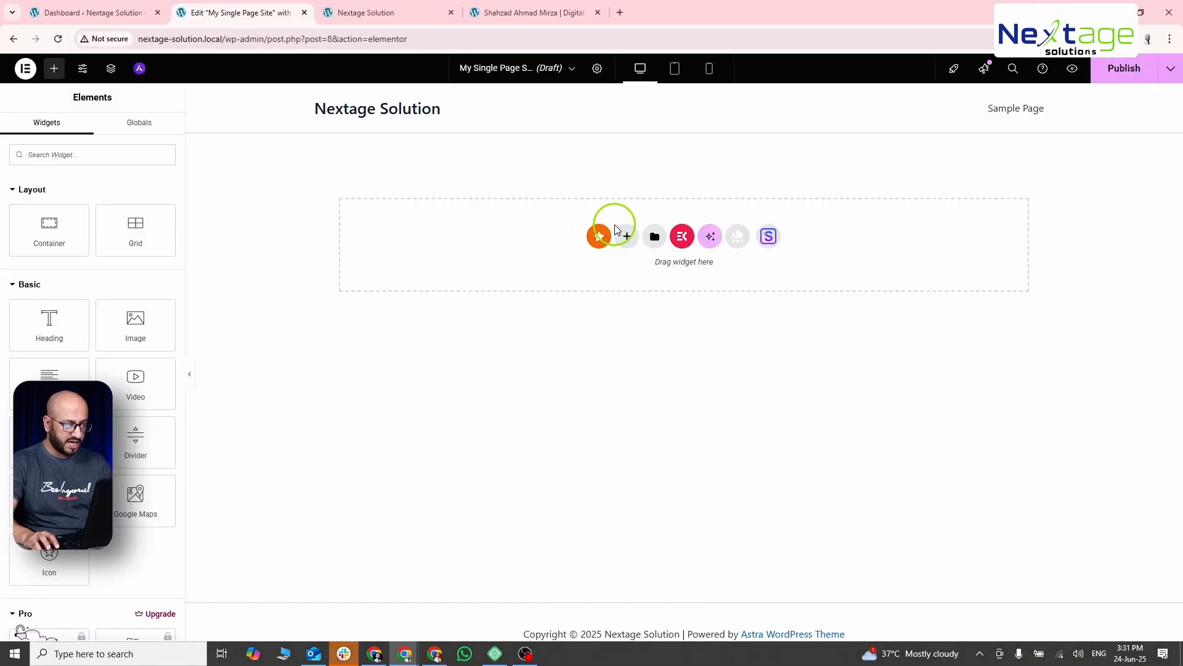
pyautogui.click(627, 239)
pyautogui.click(629, 265)
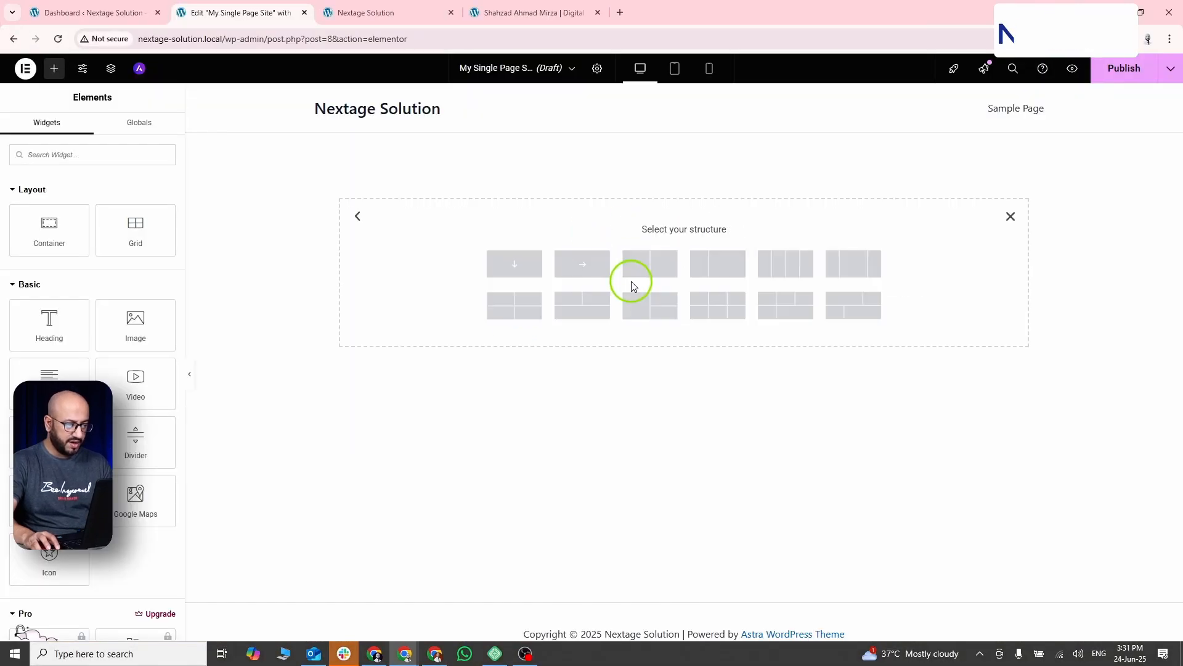
pyautogui.click(501, 271)
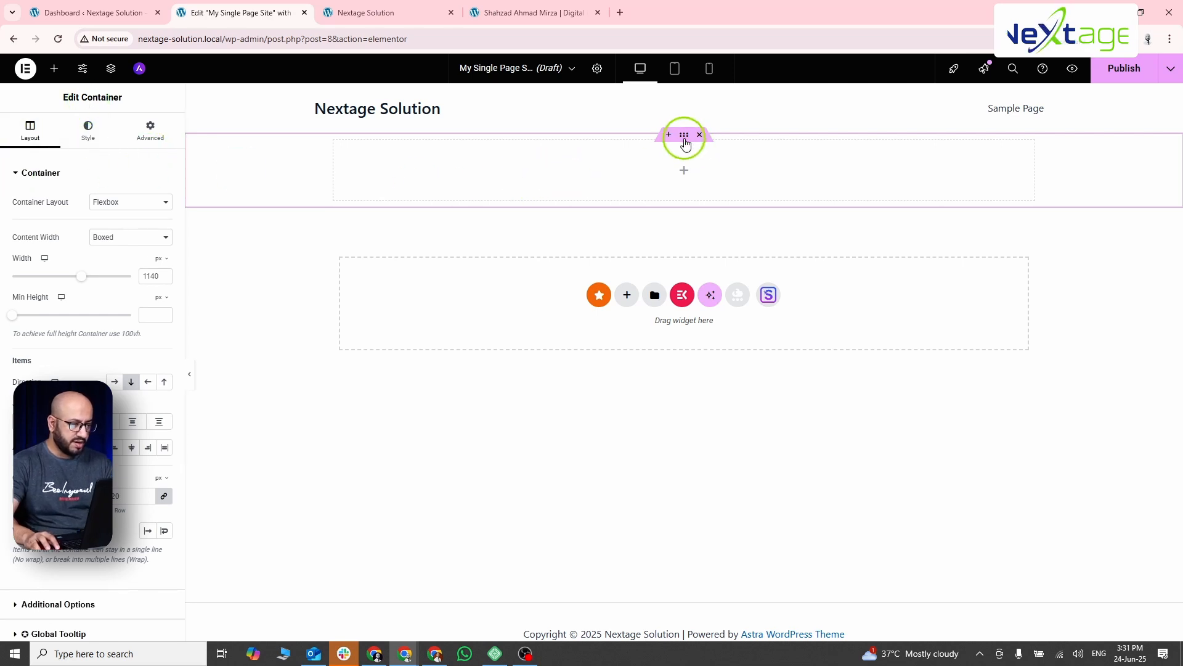
# Unlink the container's padding values and set 250 px top and 300 px bottom padding.
pyautogui.click(154, 131)
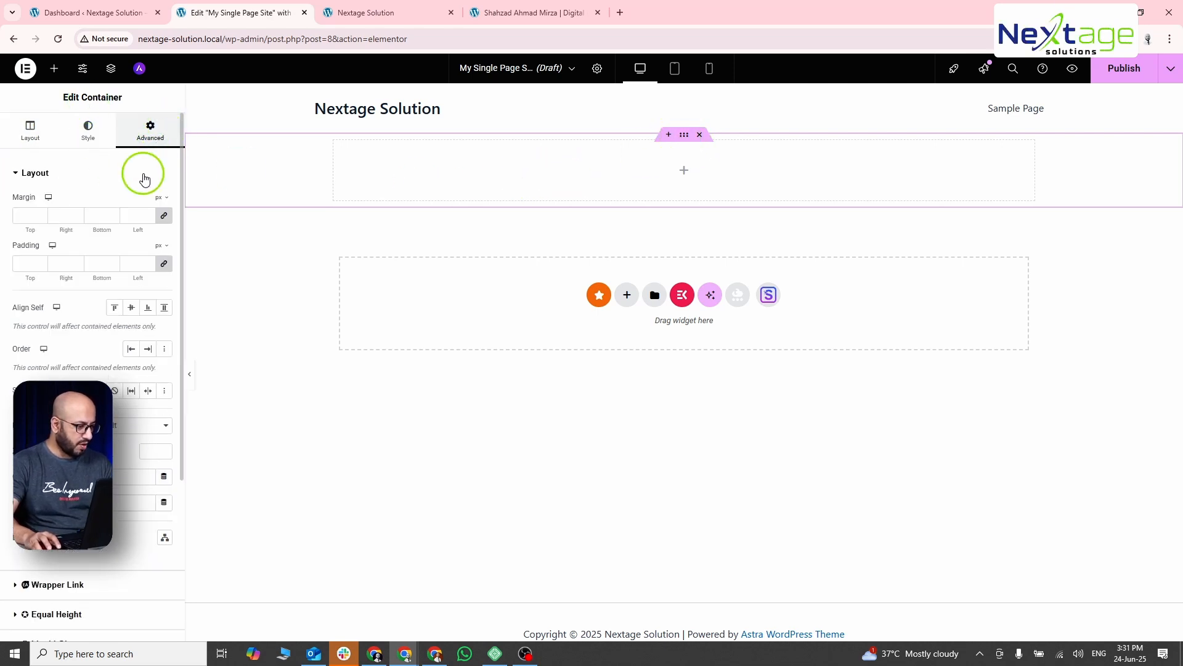
pyautogui.click(162, 268)
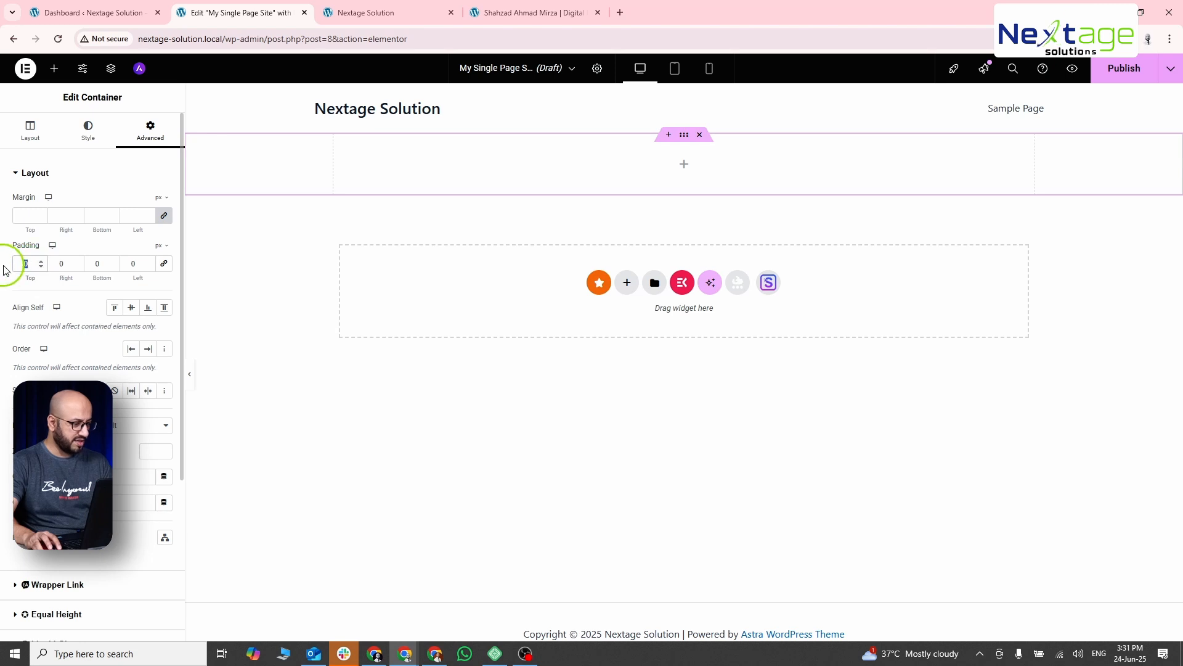
pyautogui.write('250')
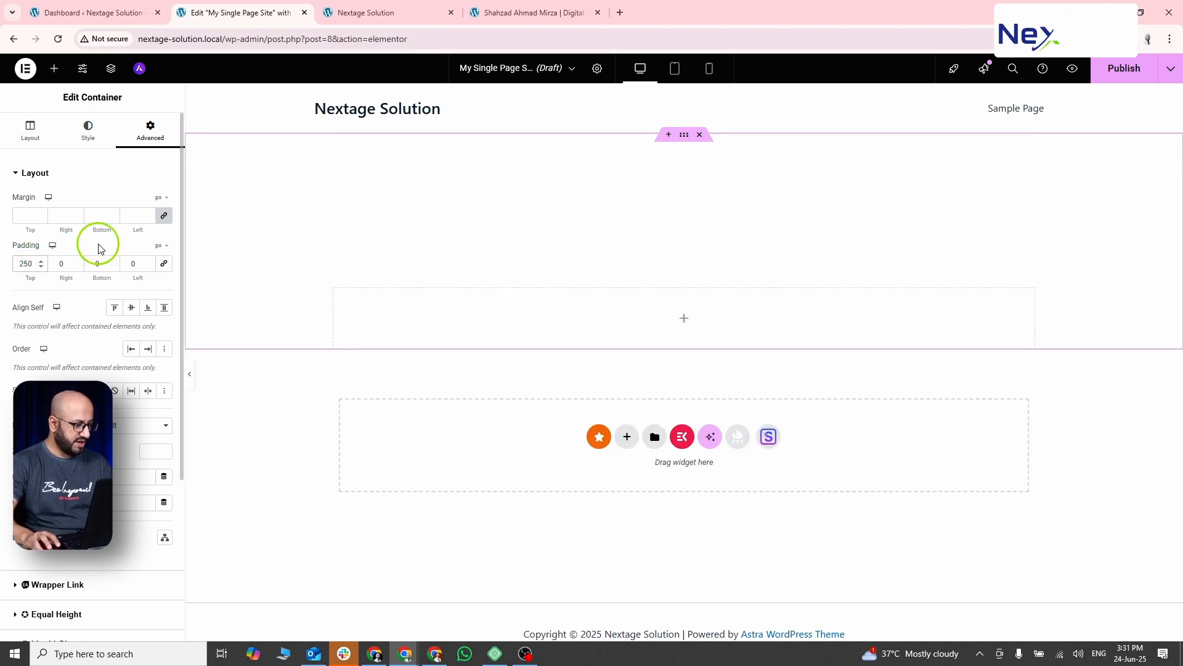
pyautogui.write('300')
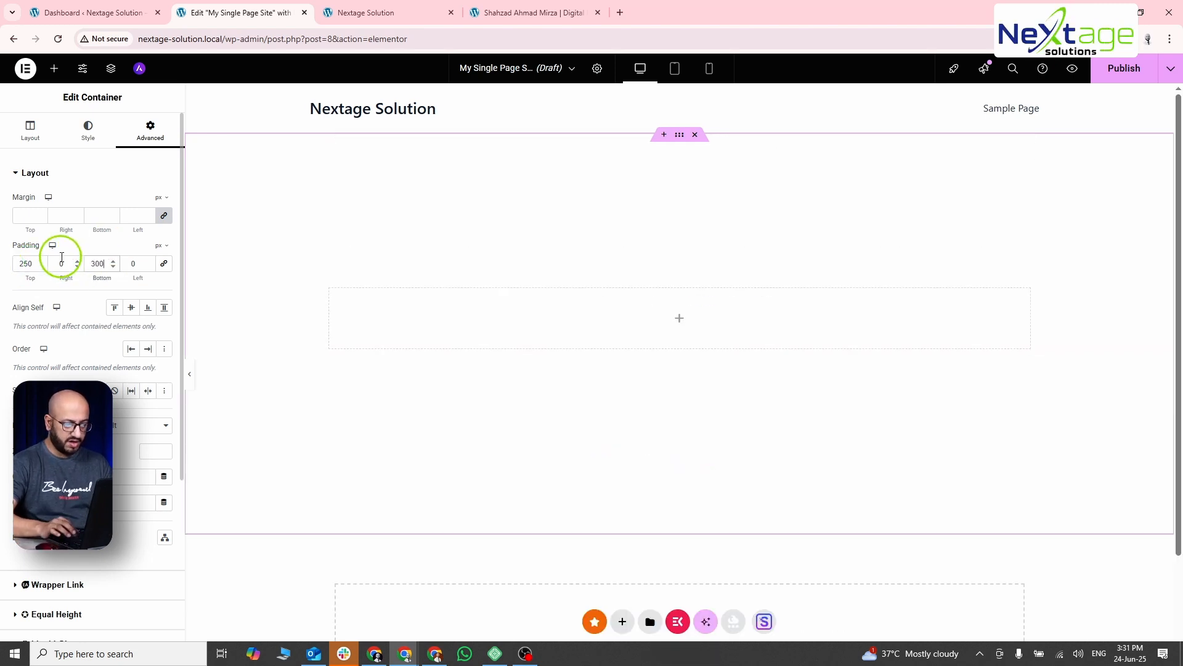
# Give the container a classic background and upload bg.jpg from Downloads as its background image.
pyautogui.click(88, 128)
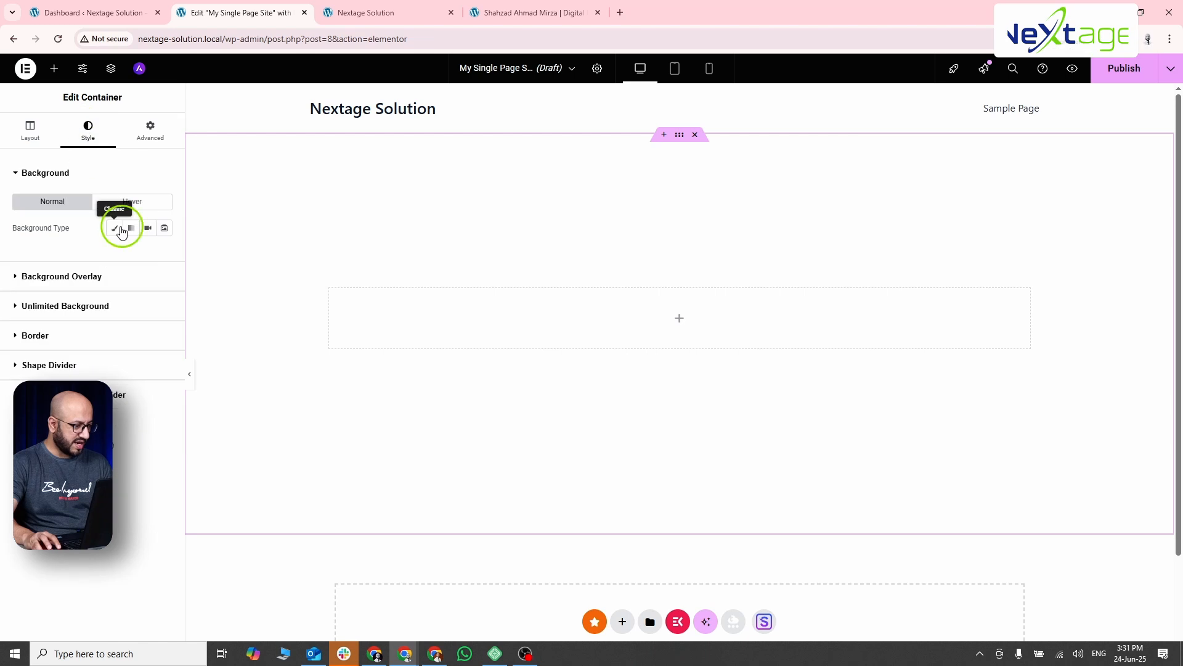
pyautogui.click(114, 229)
pyautogui.click(69, 310)
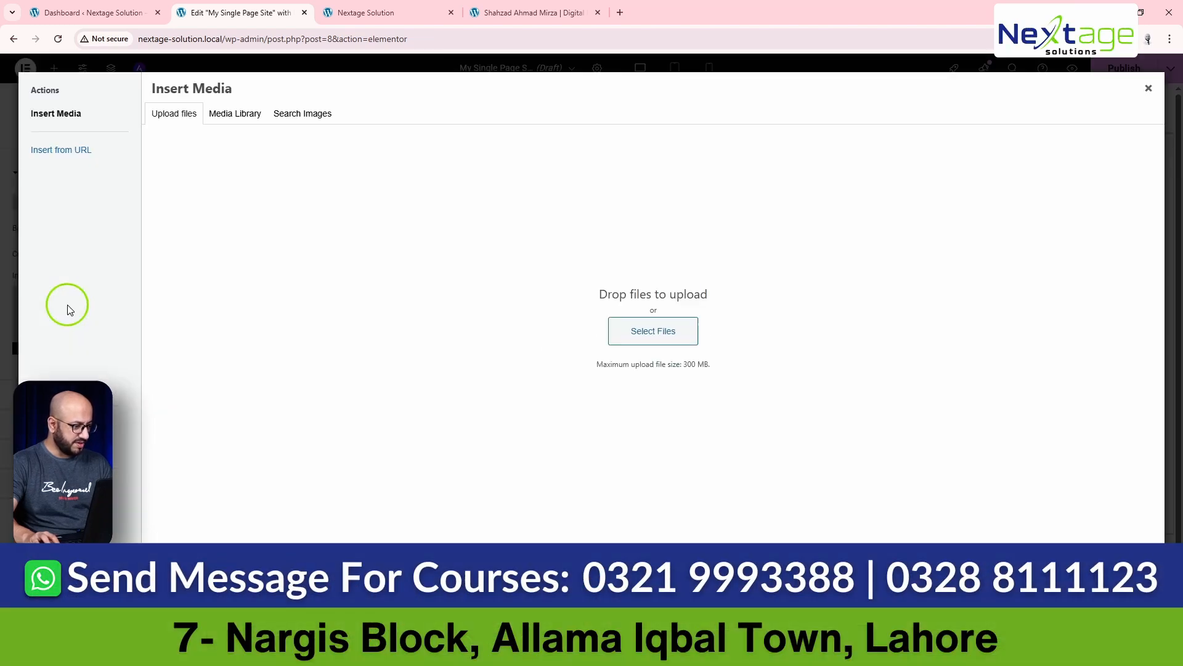
pyautogui.click(650, 340)
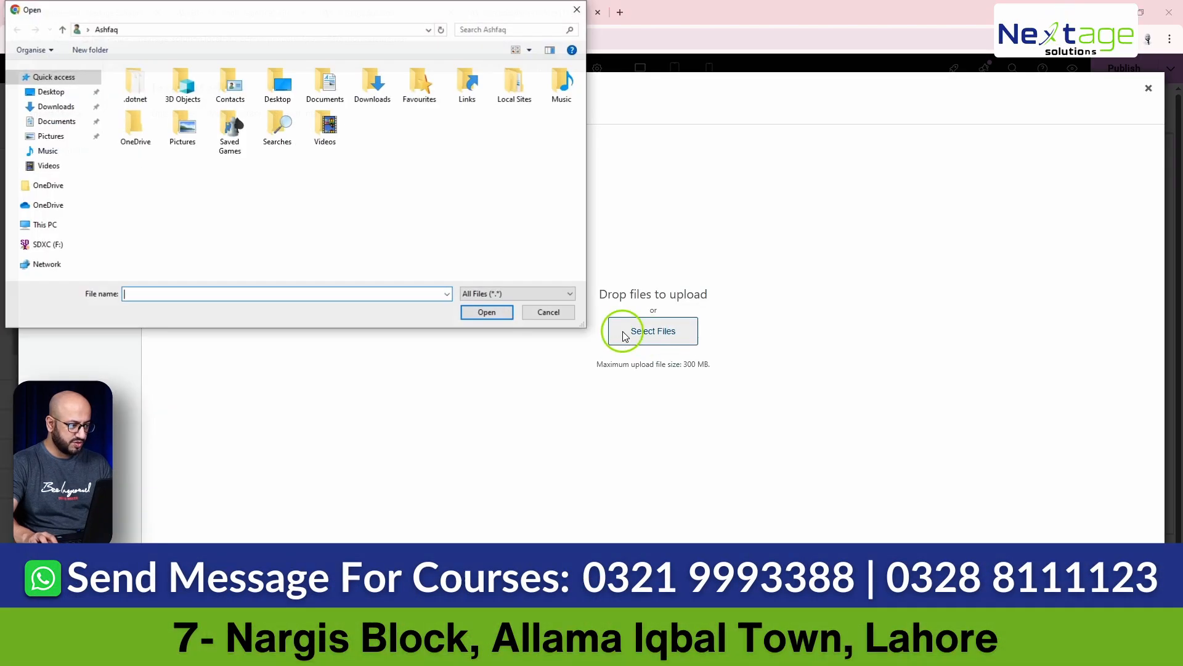
pyautogui.click(55, 108)
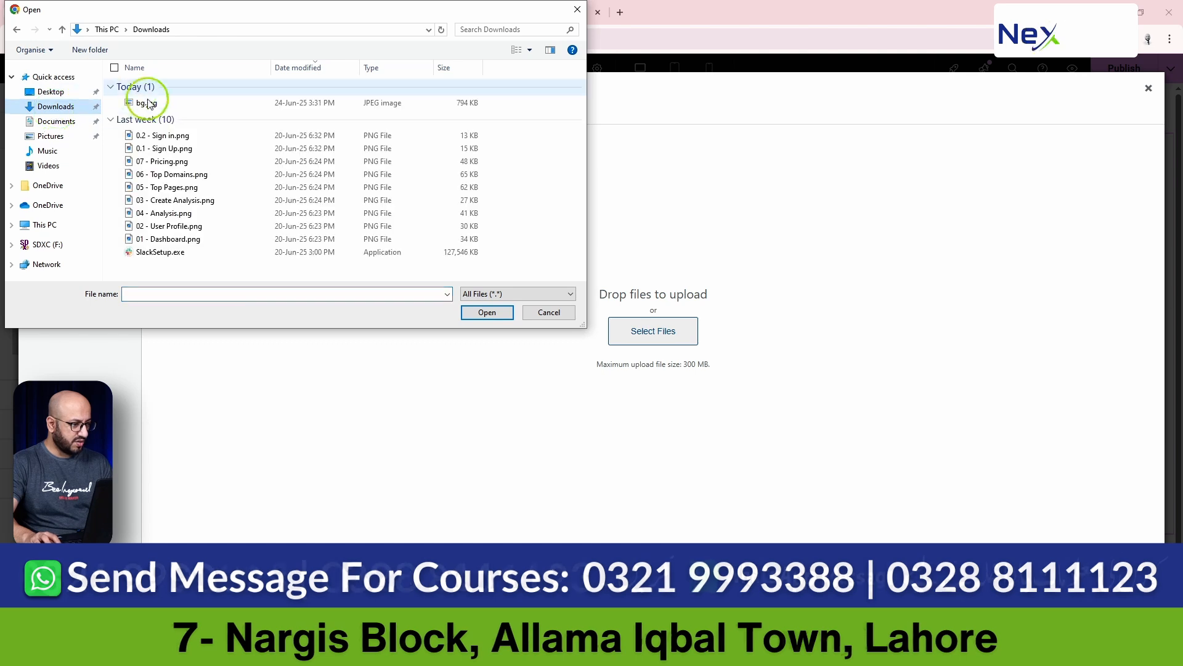
pyautogui.doubleClick(159, 105)
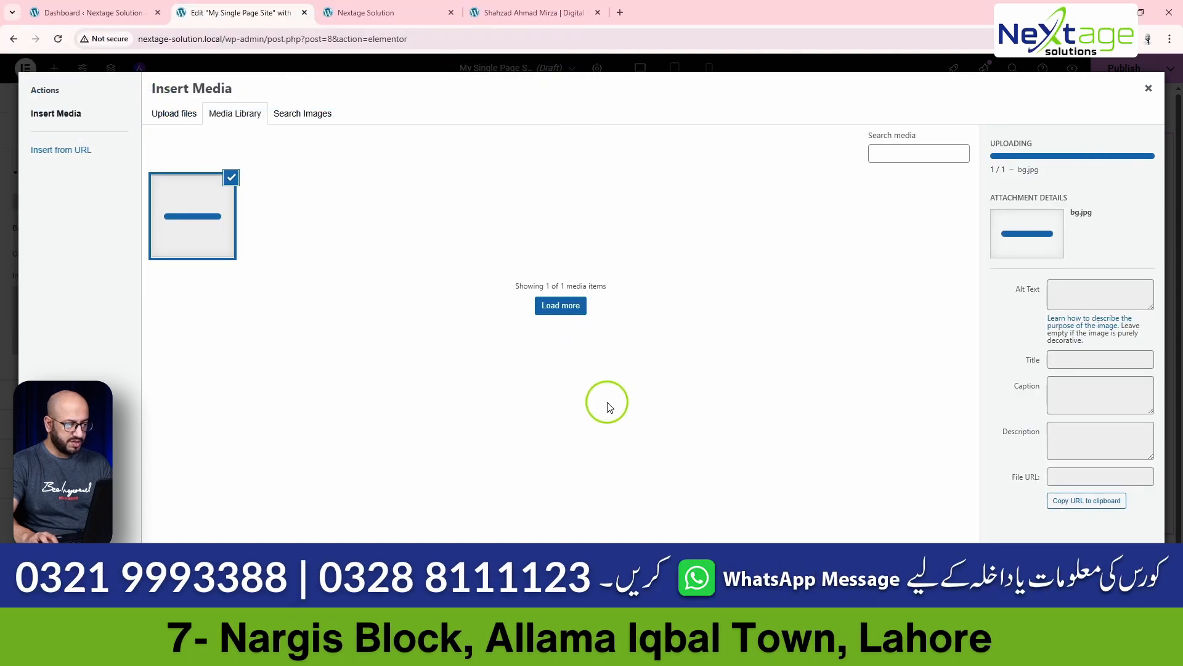
pyautogui.click(1135, 600)
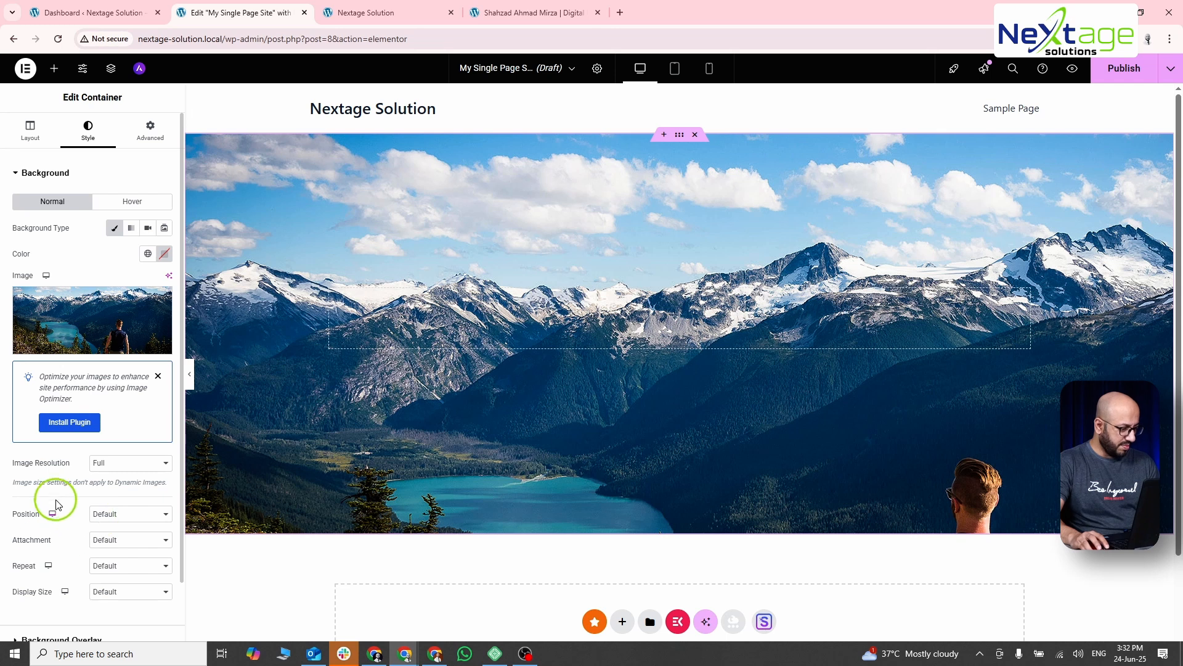
# Add a classic background overlay to the container in black (#000000) with 0.52 opacity.
pyautogui.scroll(-2, 54, 499)
pyautogui.click(52, 522)
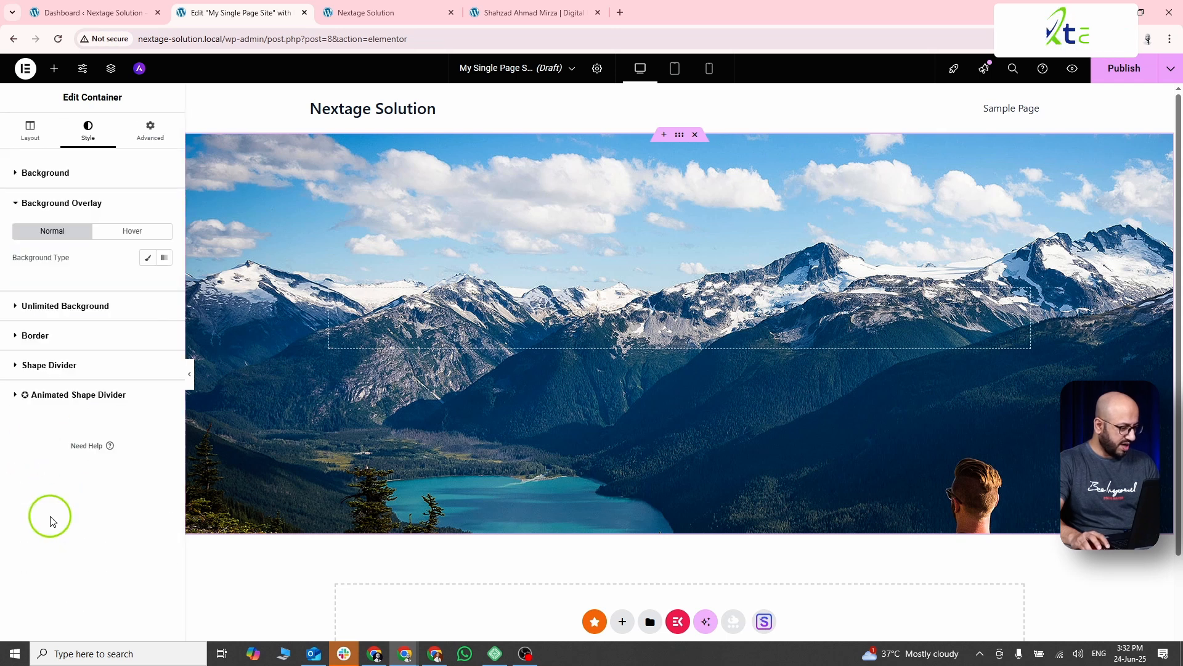
pyautogui.click(148, 257)
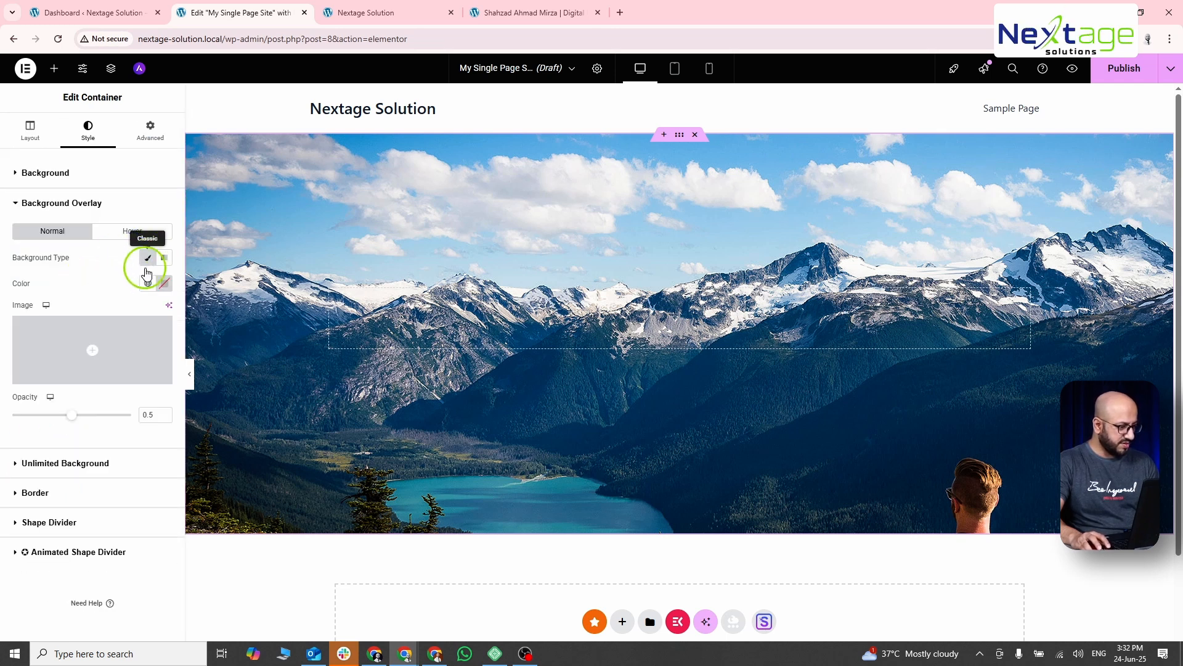
pyautogui.click(164, 284)
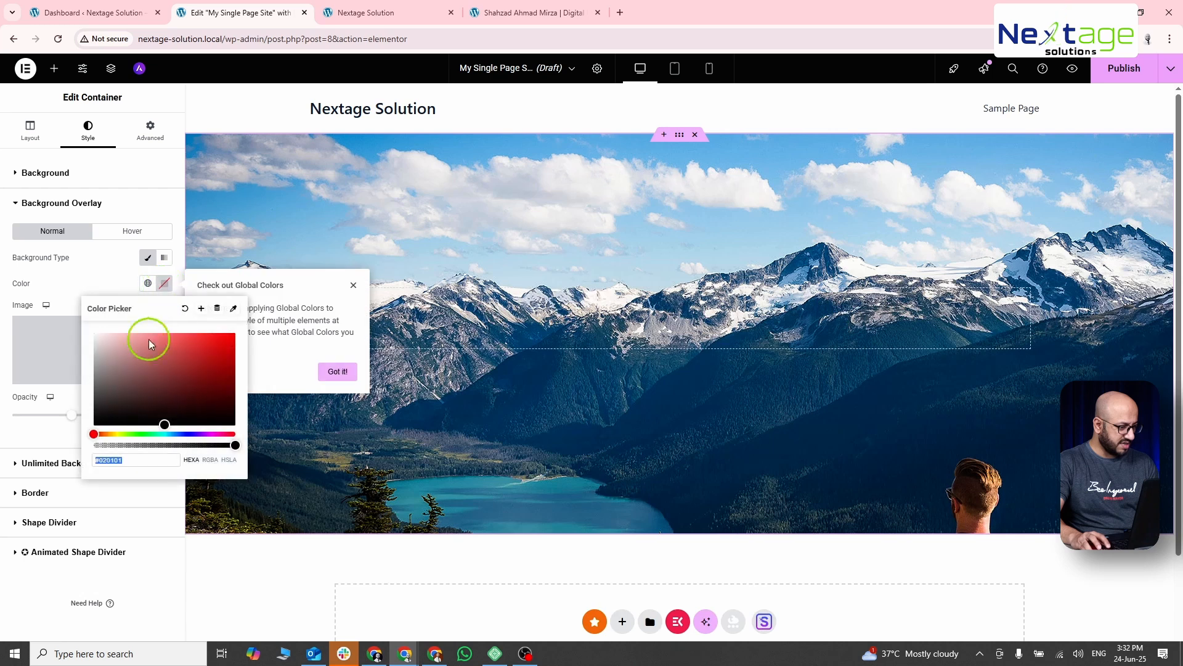
pyautogui.click(160, 415)
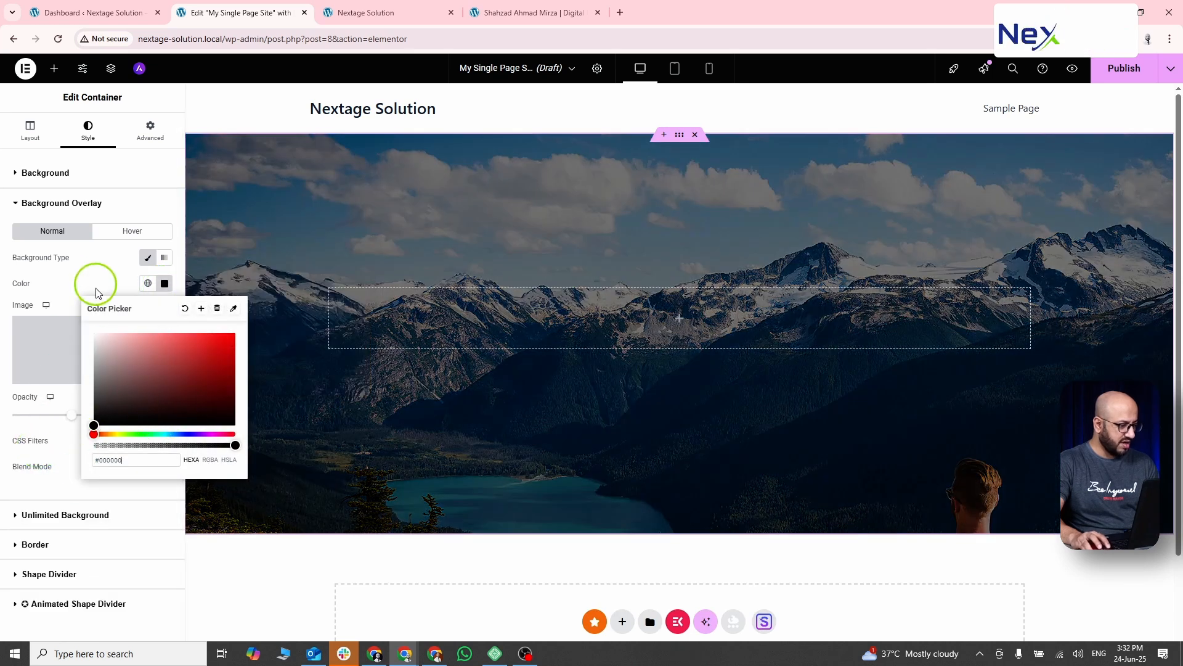
pyautogui.click(94, 279)
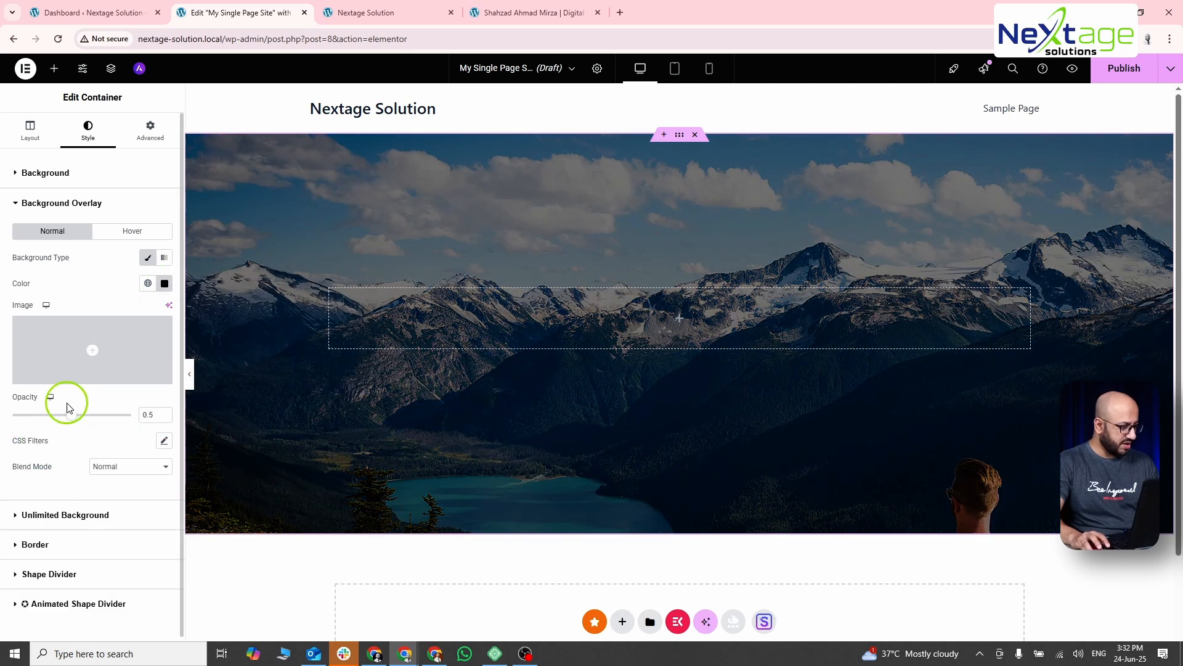
pyautogui.moveTo(73, 422)
pyautogui.mouseDown()
pyautogui.moveTo(87, 416)
pyautogui.moveTo(47, 418)
pyautogui.moveTo(76, 424)
pyautogui.mouseUp()
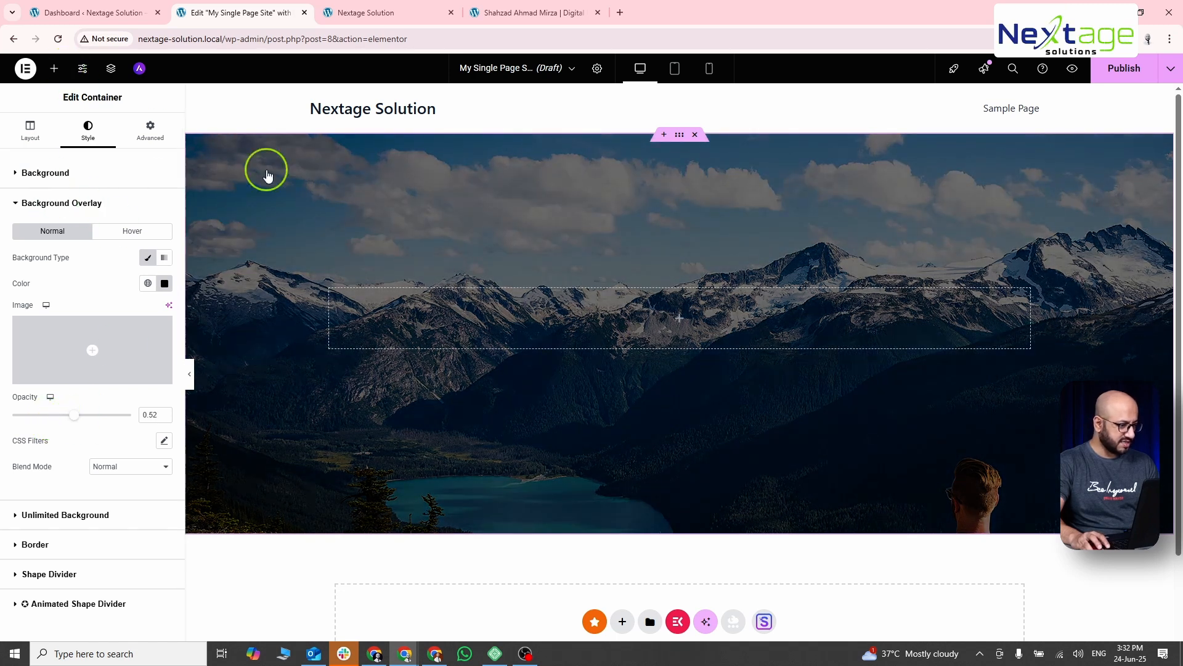
# Close the bg.jpg image tab and the Daniels demo's developer tools, and return to the Elementor page.
pyautogui.hotkey('alt', 'Tab')
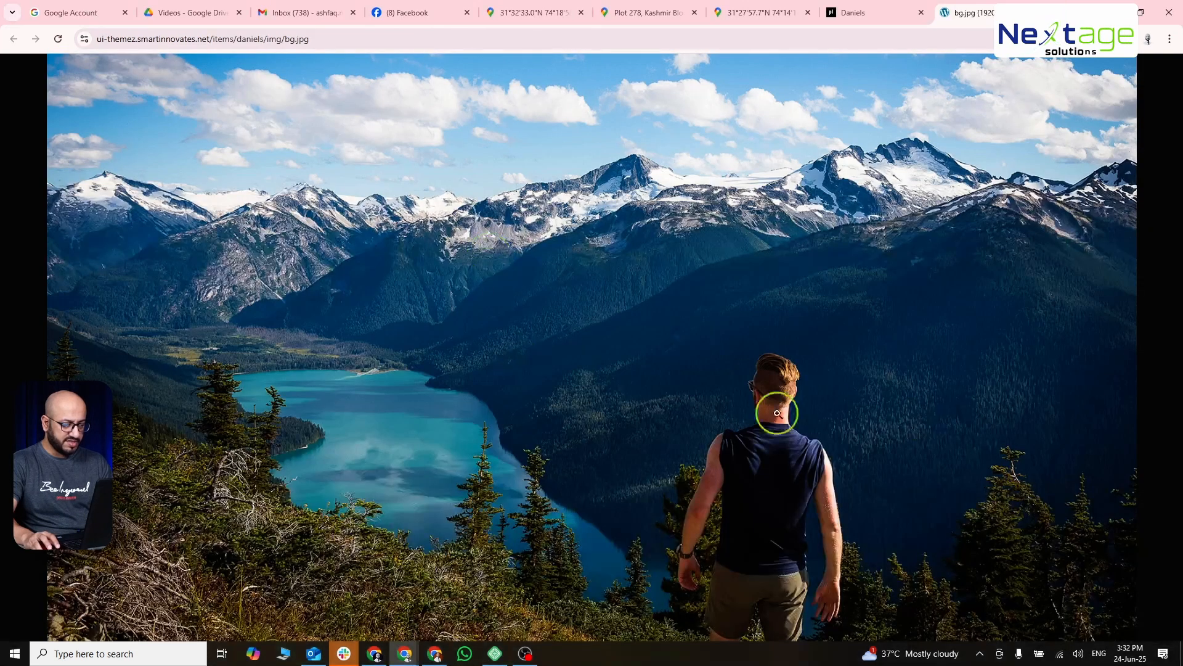
pyautogui.click(1035, 13)
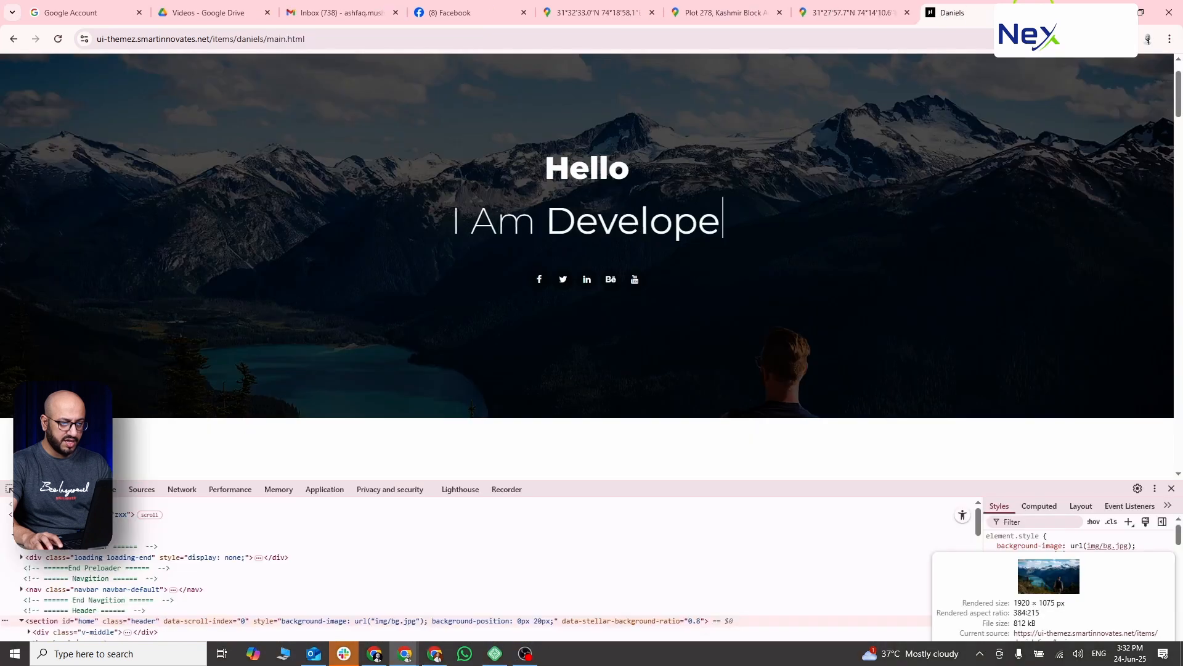
pyautogui.scroll(2, 719, 454)
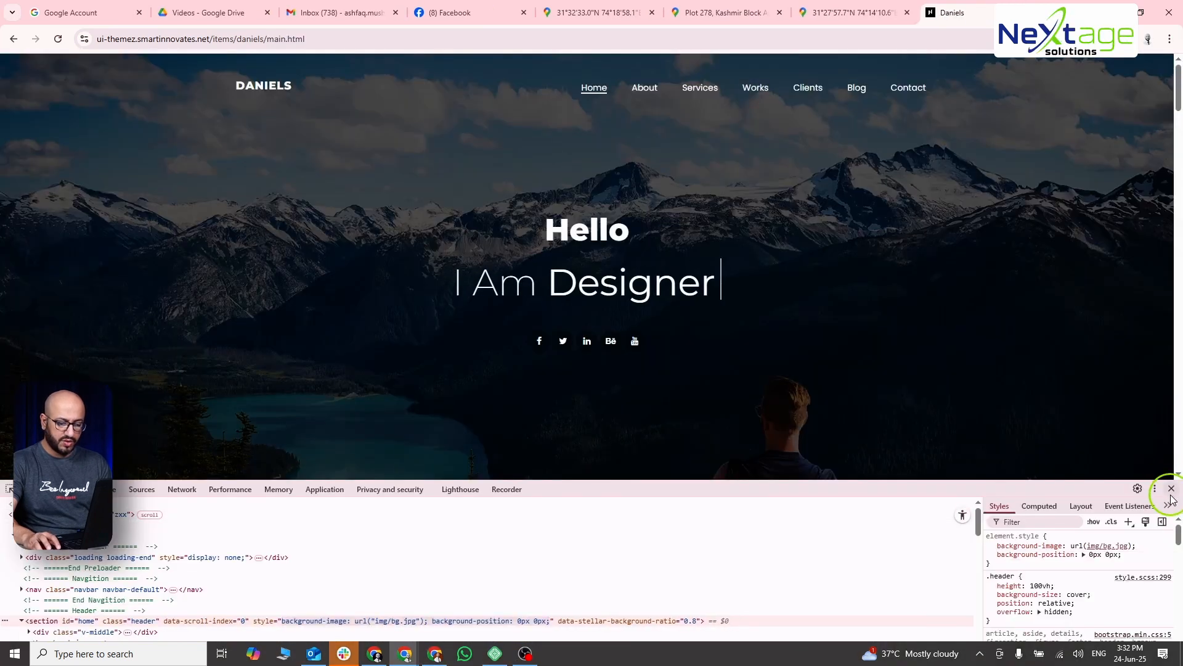
pyautogui.click(1172, 489)
pyautogui.hotkey('alt', 'Tab')
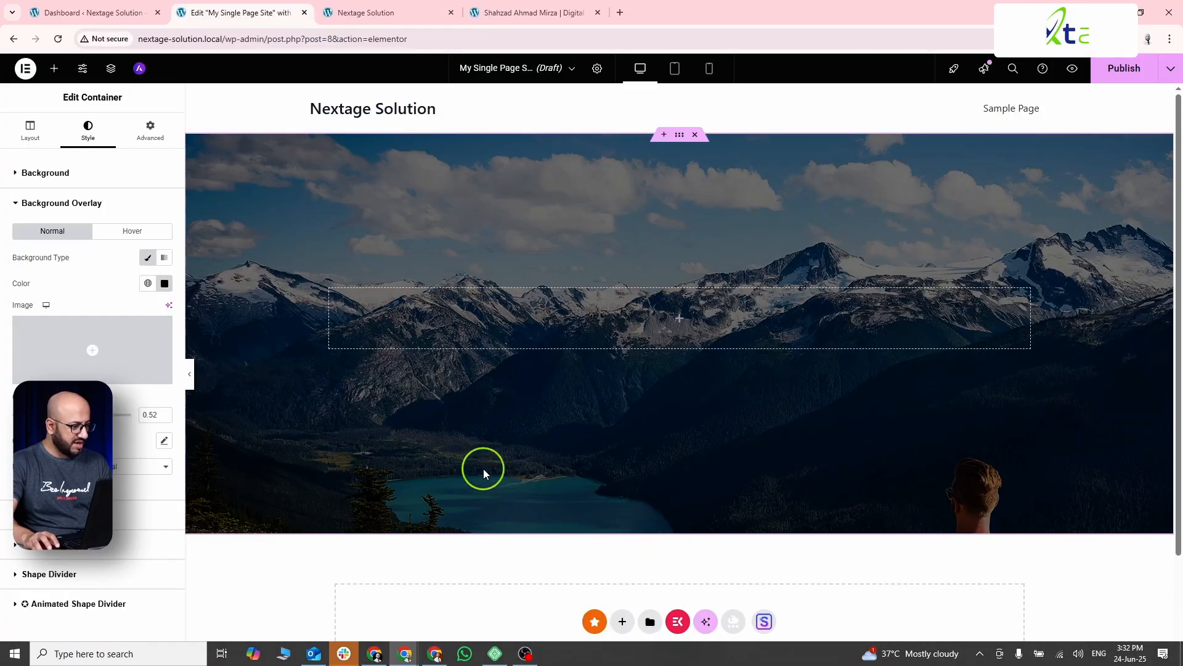
# Add a Heading widget inside the hero container and switch to the Daniels demo to check its hero text.
pyautogui.click(54, 69)
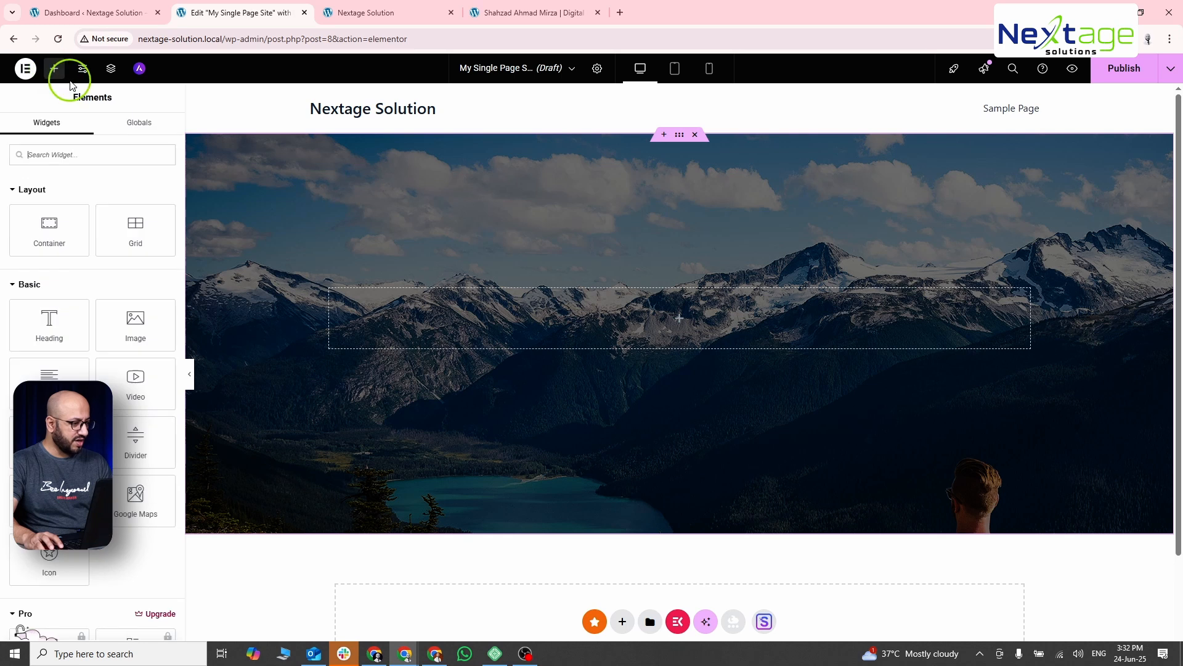
pyautogui.moveTo(42, 312); pyautogui.dragTo(551, 321)
pyautogui.hotkey('alt', 'Tab')
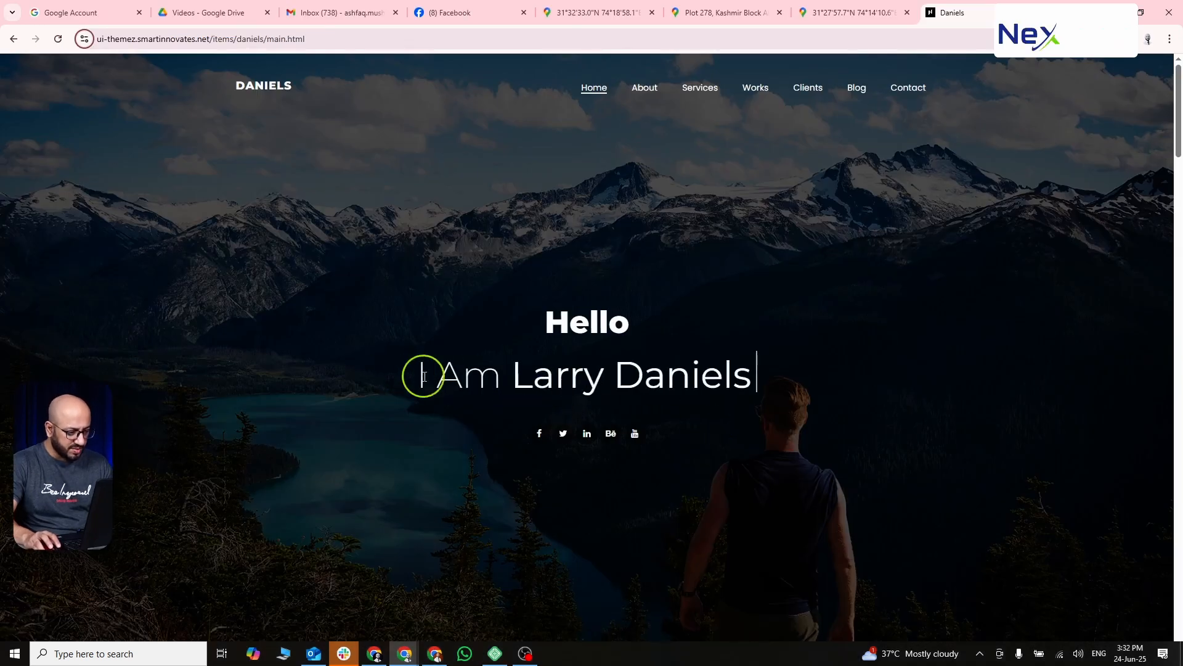
# Compare with the Daniels demo's hero text and set the Heading widget's title to "Hello".
pyautogui.hotkey('alt', 'Tab')
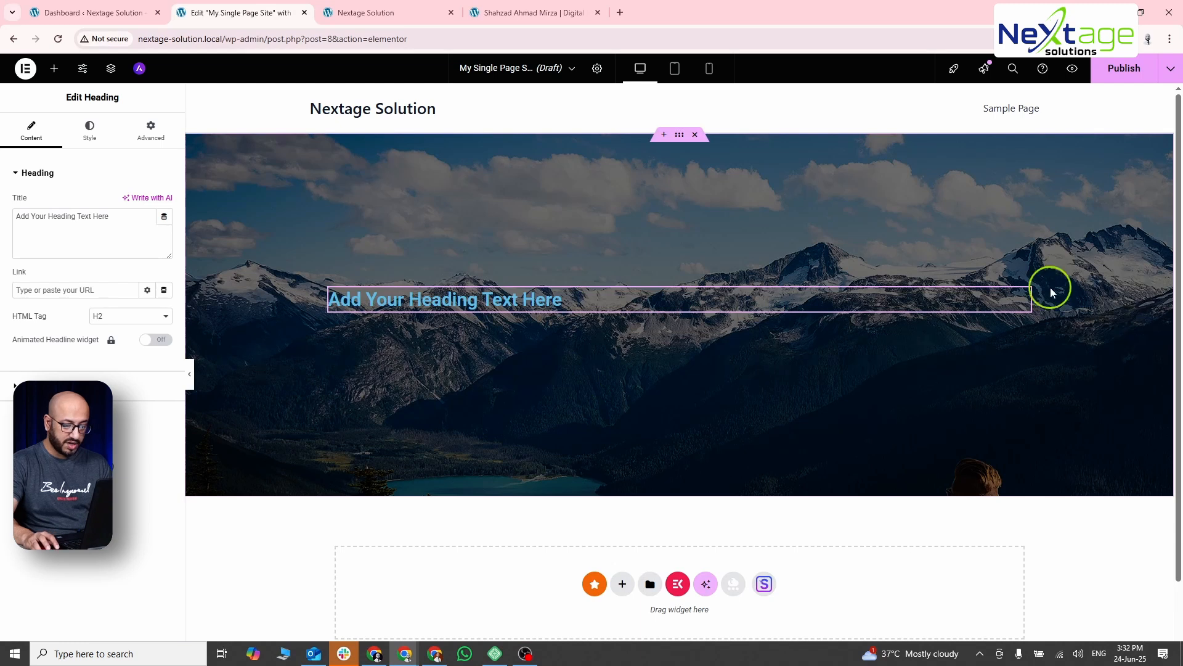
pyautogui.hotkey('alt', 'Tab')
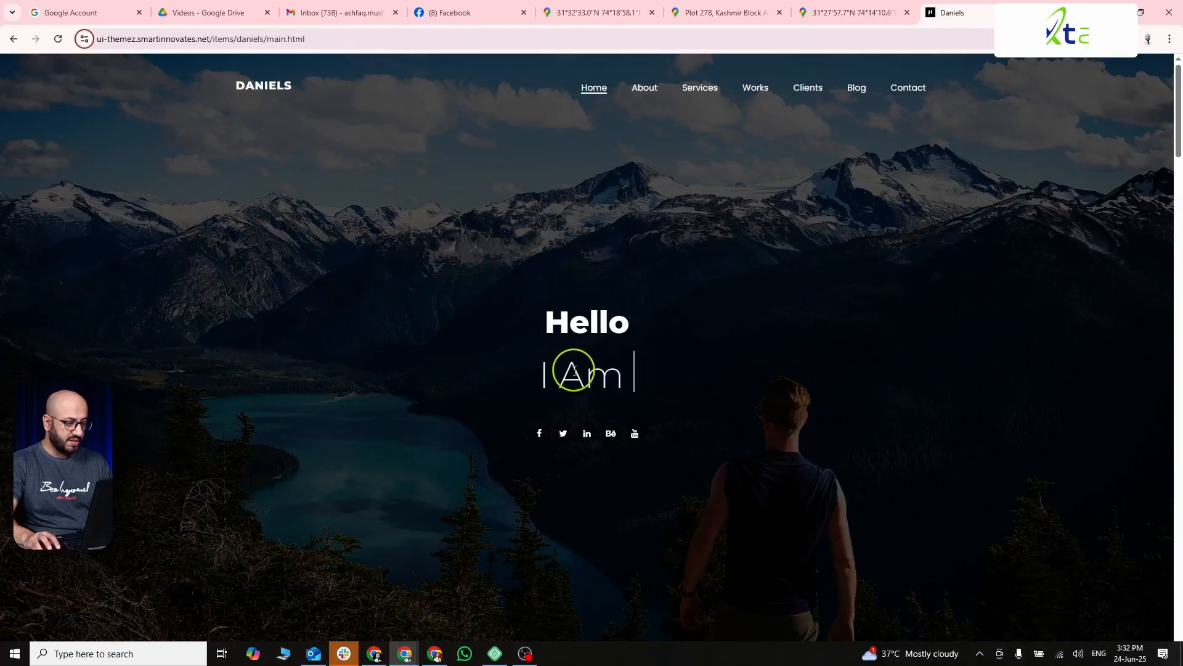
pyautogui.hotkey('alt', 'Tab')
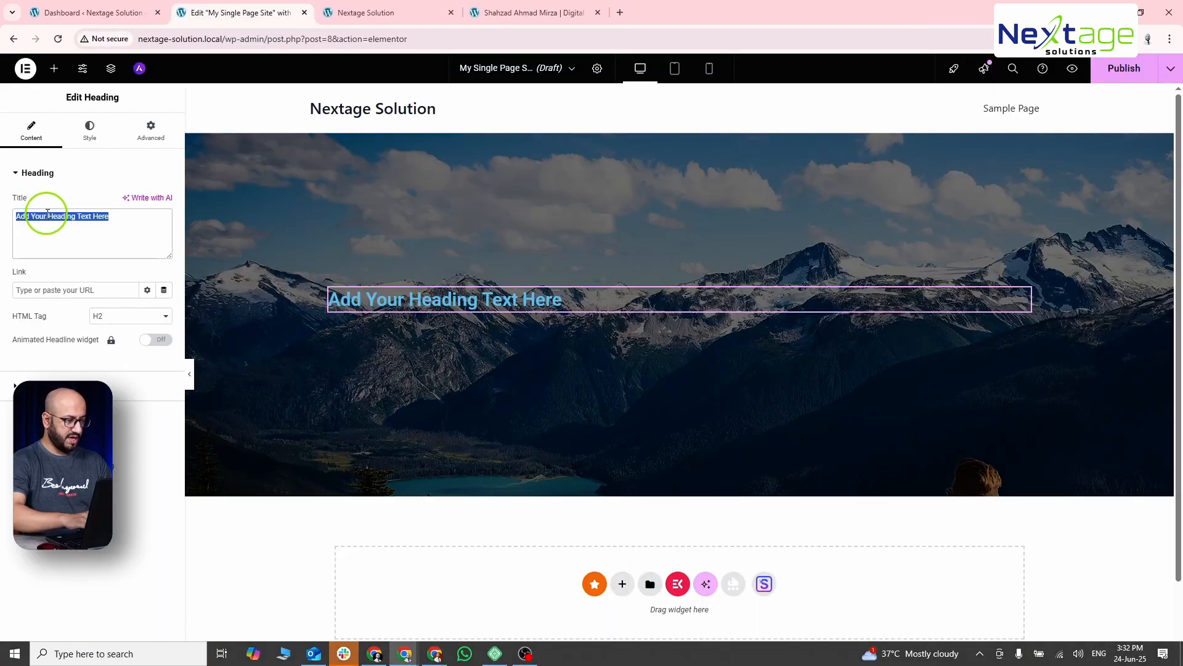
pyautogui.write('Hello')
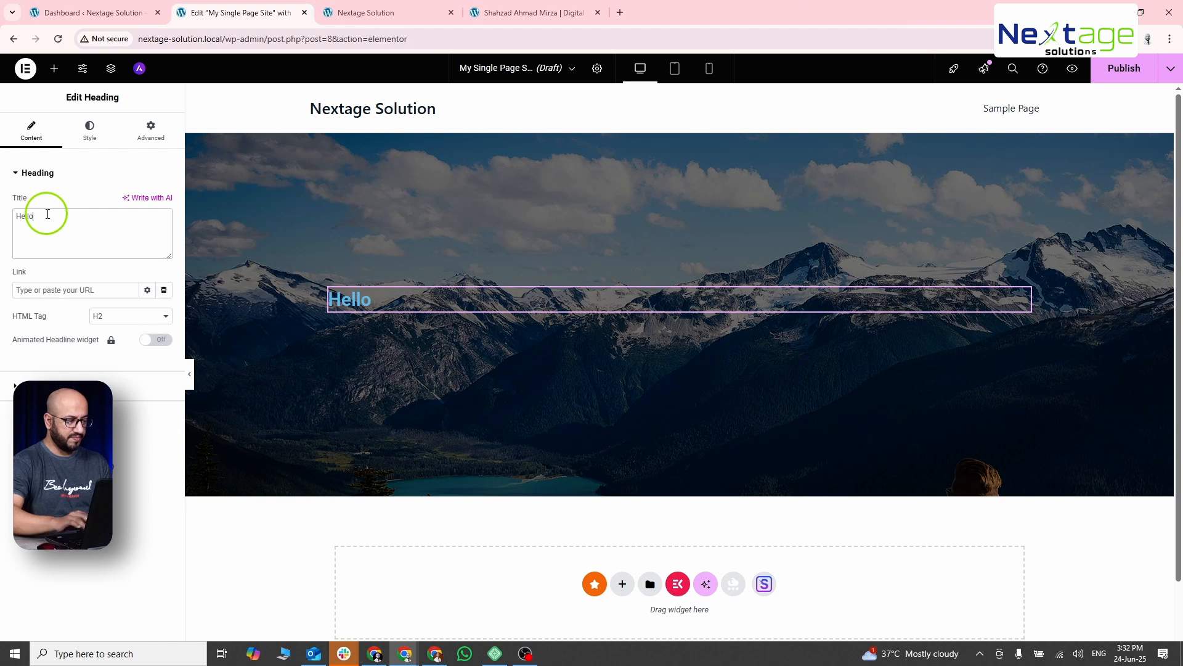
# Centre the Hello heading and set its text colour to the global Theme Primary Background (#FFFFFF).
pyautogui.click(90, 127)
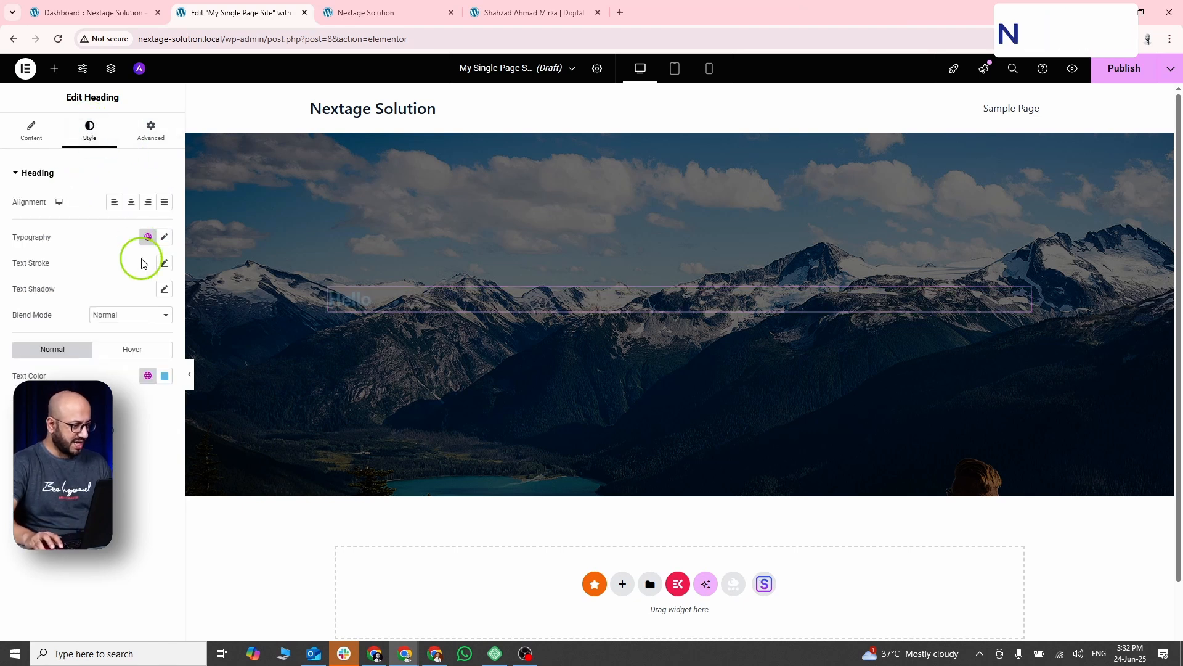
pyautogui.click(130, 203)
pyautogui.click(147, 376)
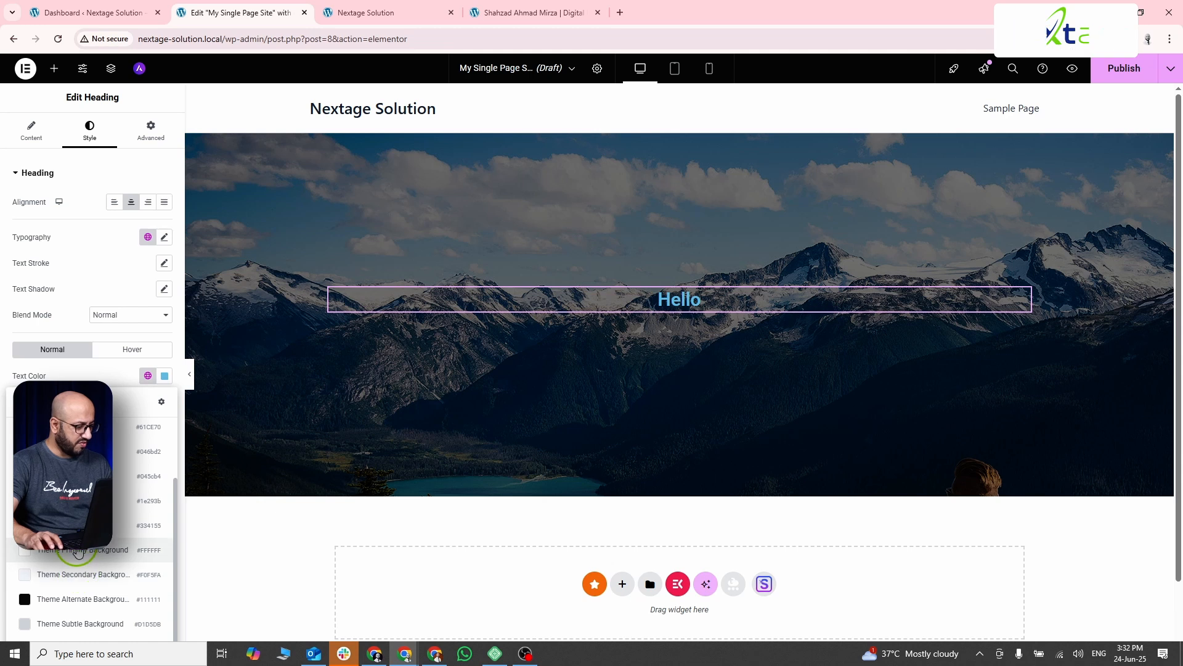
pyautogui.click(79, 557)
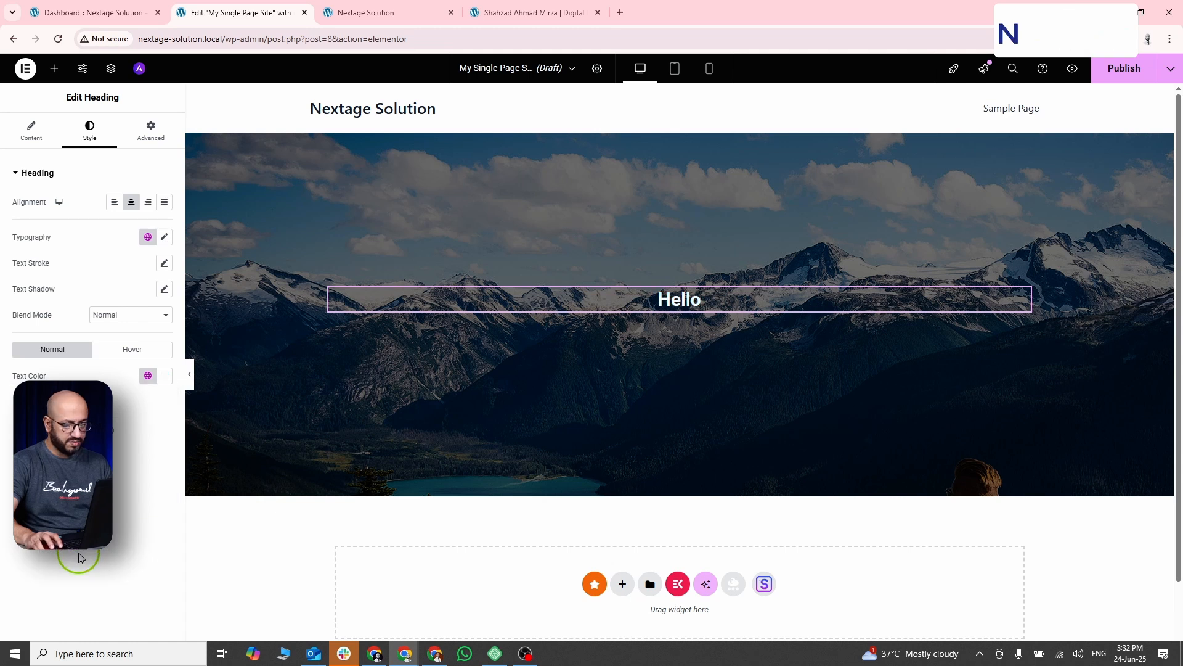
# Set the Hello heading's font size to 50 px and return to its content settings.
pyautogui.click(165, 239)
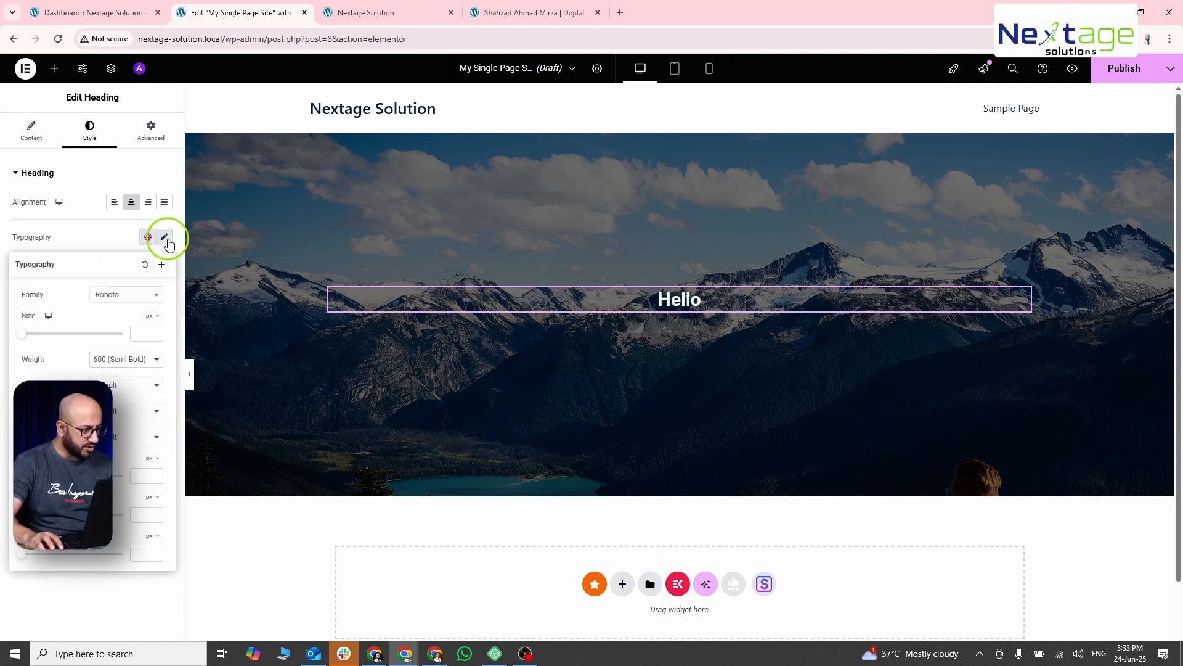
pyautogui.moveTo(26, 340); pyautogui.dragTo(51, 340)
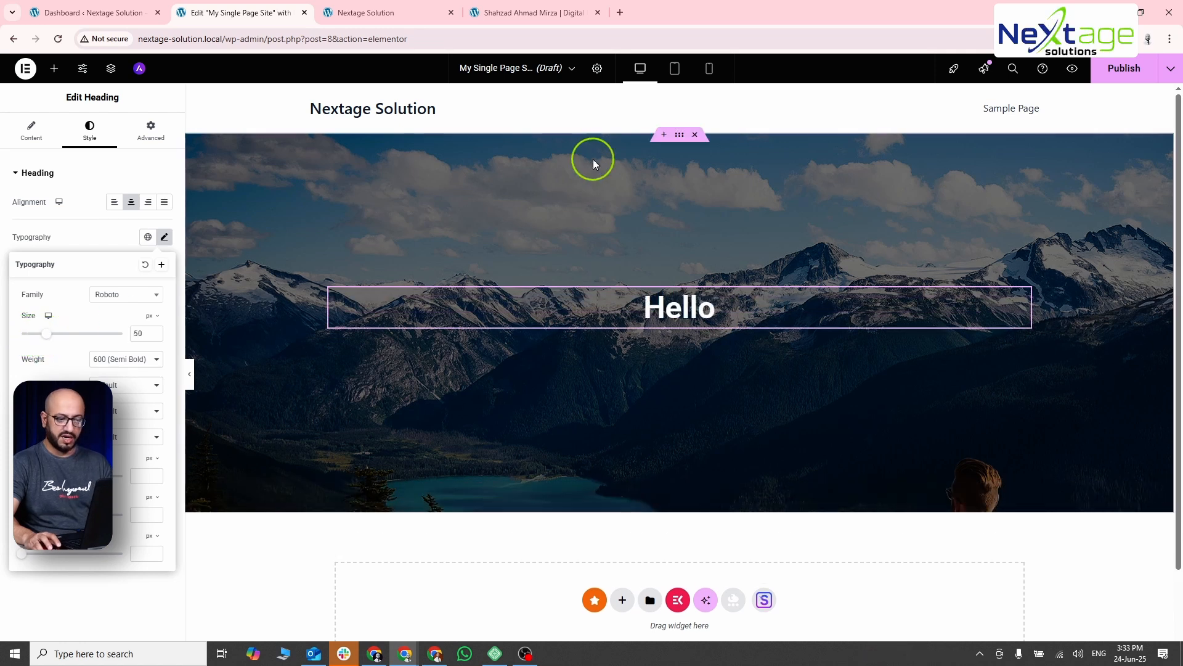
pyautogui.click(34, 128)
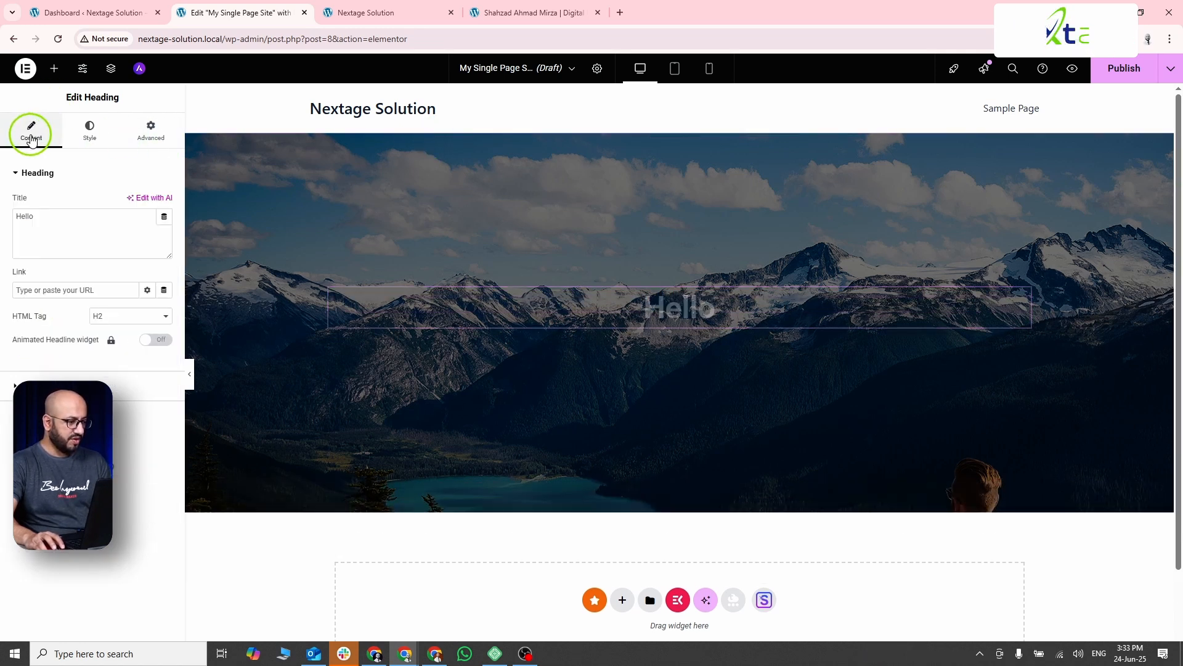
# Check the Daniels demo's animated line, search the widgets for "fanc" and add an Animated Text widget below the Hello heading.
pyautogui.hotkey('alt', 'Tab')
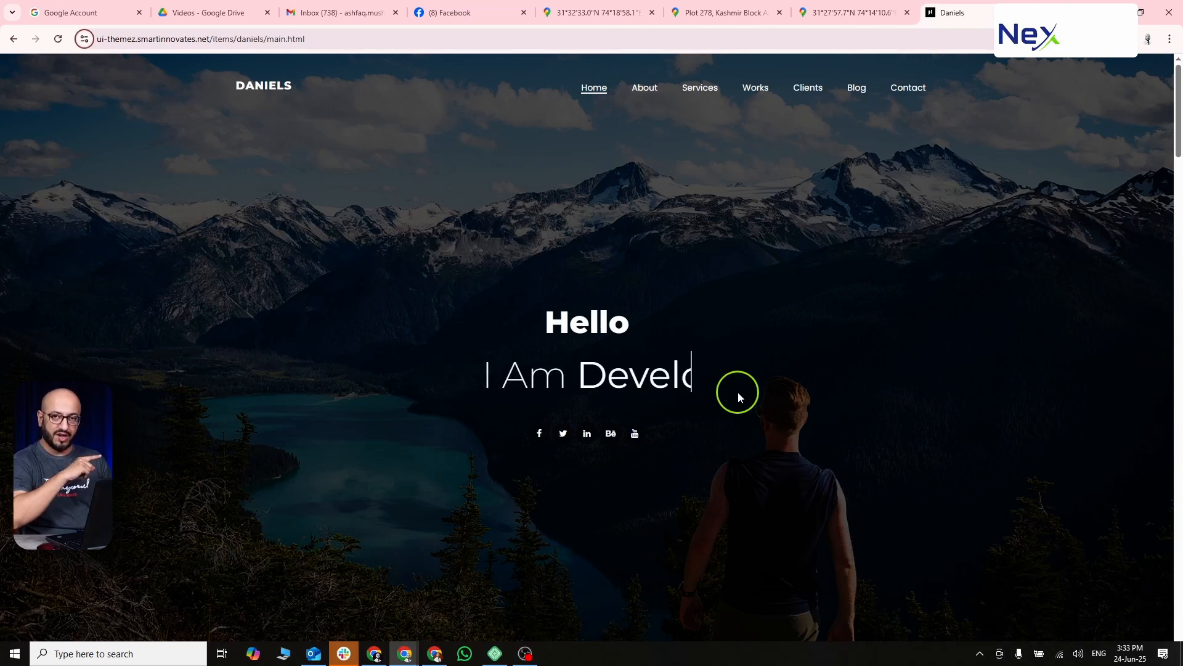
pyautogui.hotkey('alt', 'Tab')
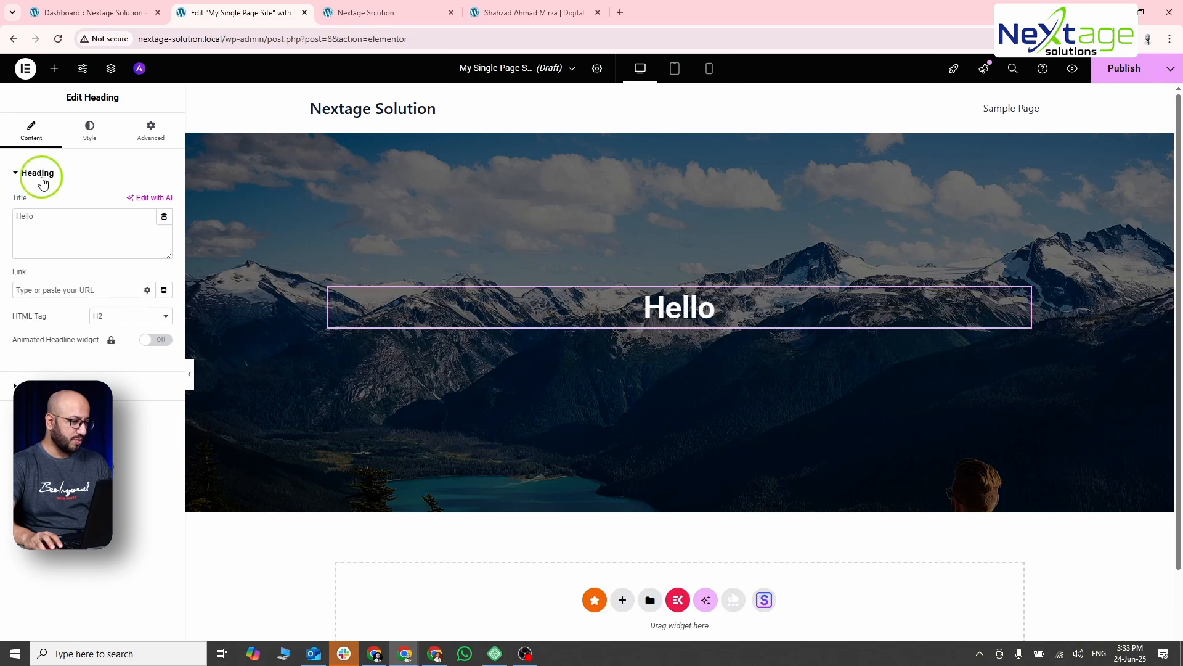
pyautogui.click(55, 69)
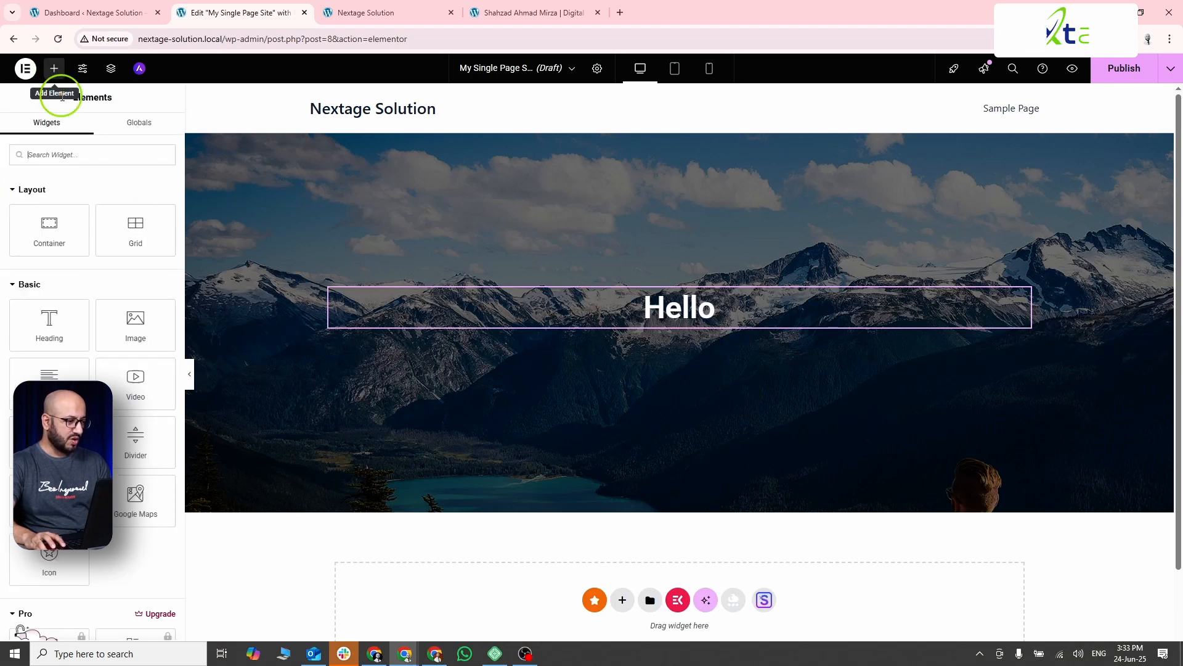
pyautogui.write('fac')
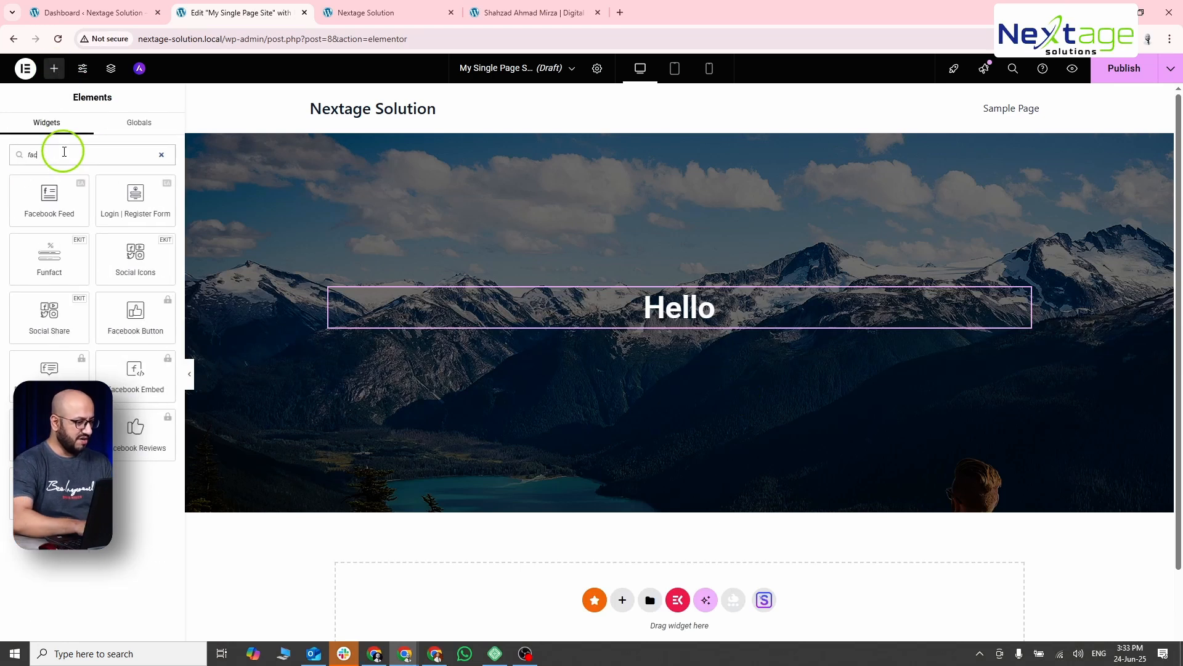
pyautogui.write('n')
pyautogui.press('BackSpace')
pyautogui.press('BackSpace')
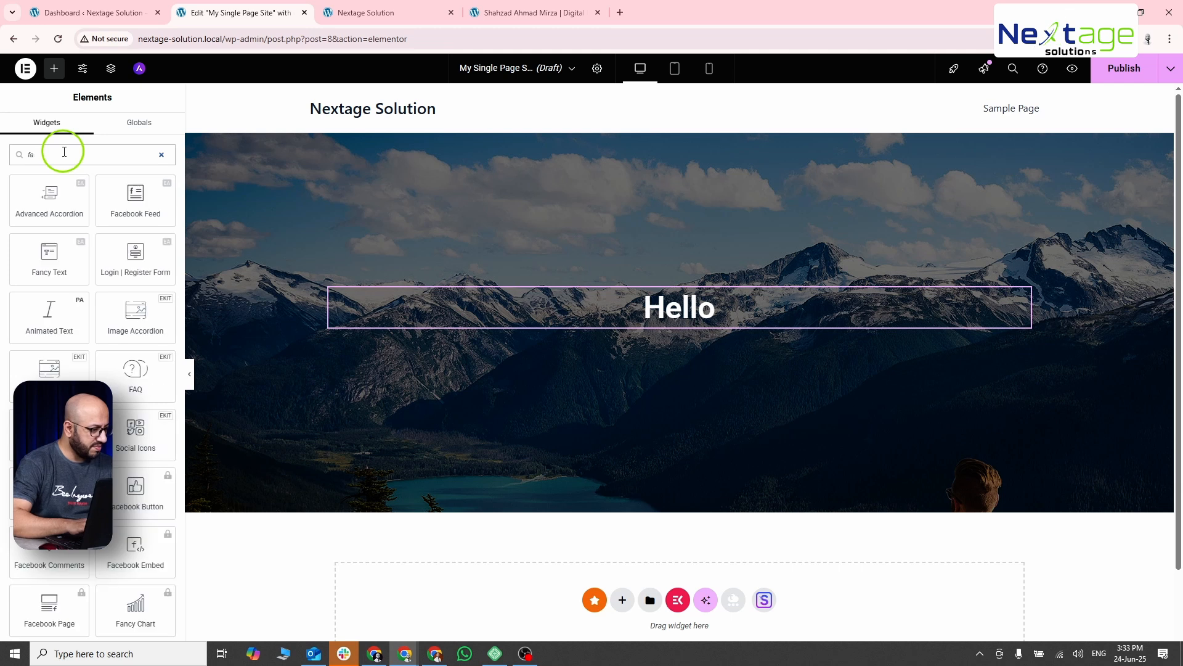
pyautogui.write('nc')
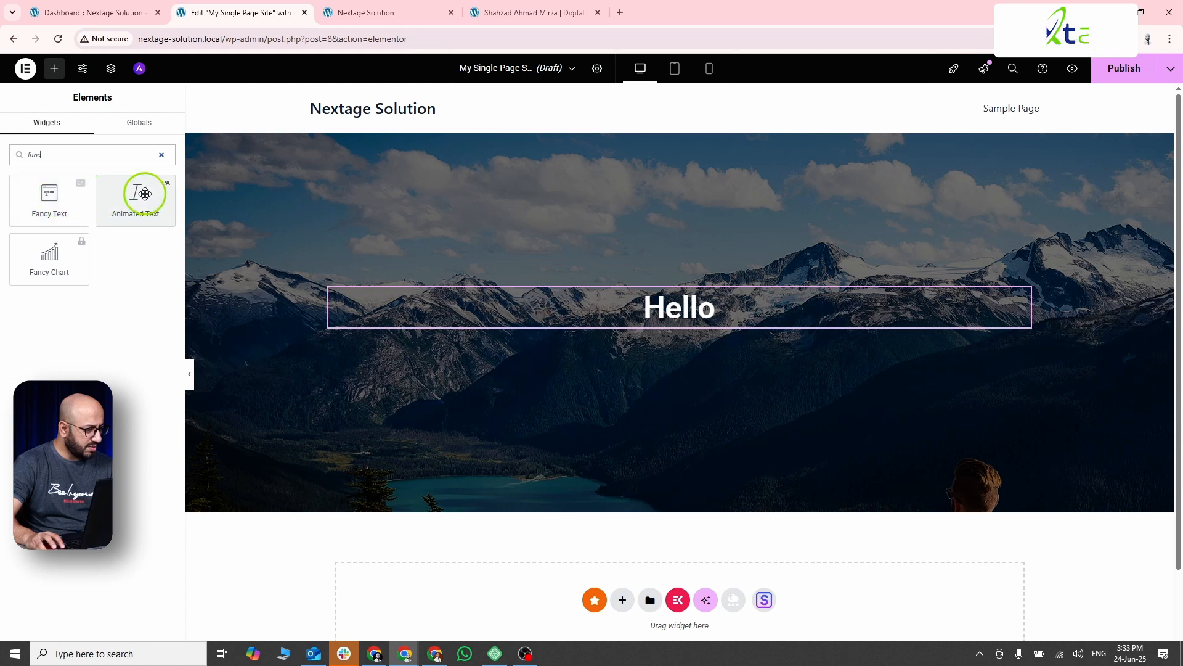
pyautogui.moveTo(134, 192); pyautogui.dragTo(638, 314)
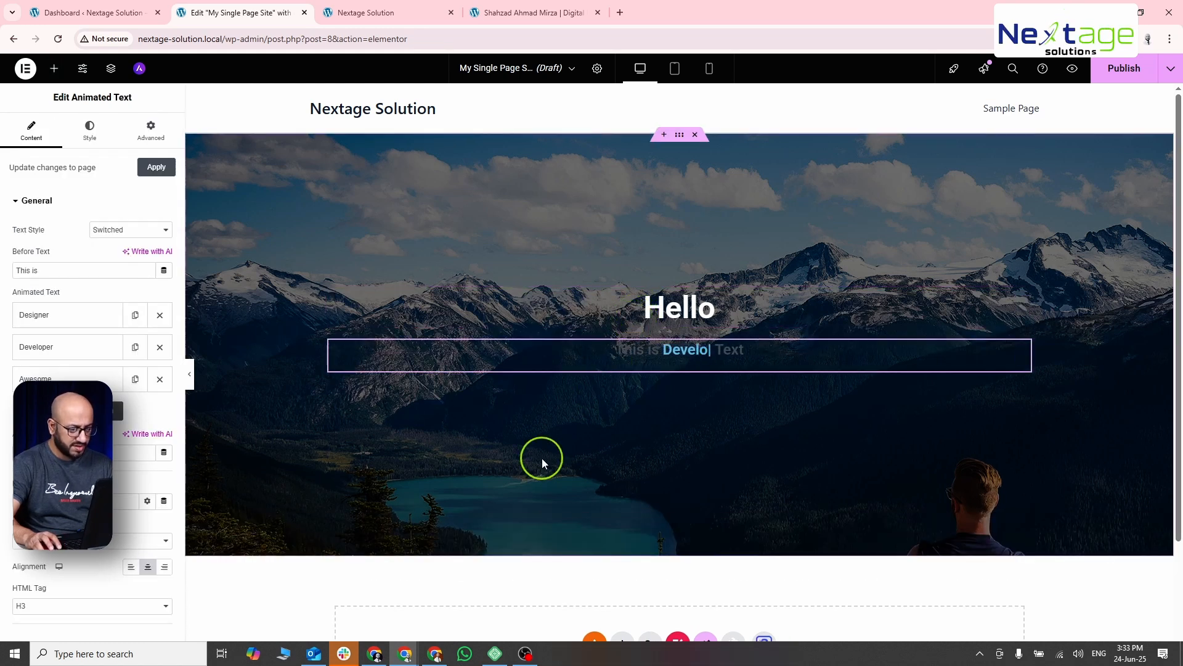
# Try a Fancy Text widget below the Animated Text widget and delete it.
pyautogui.click(55, 70)
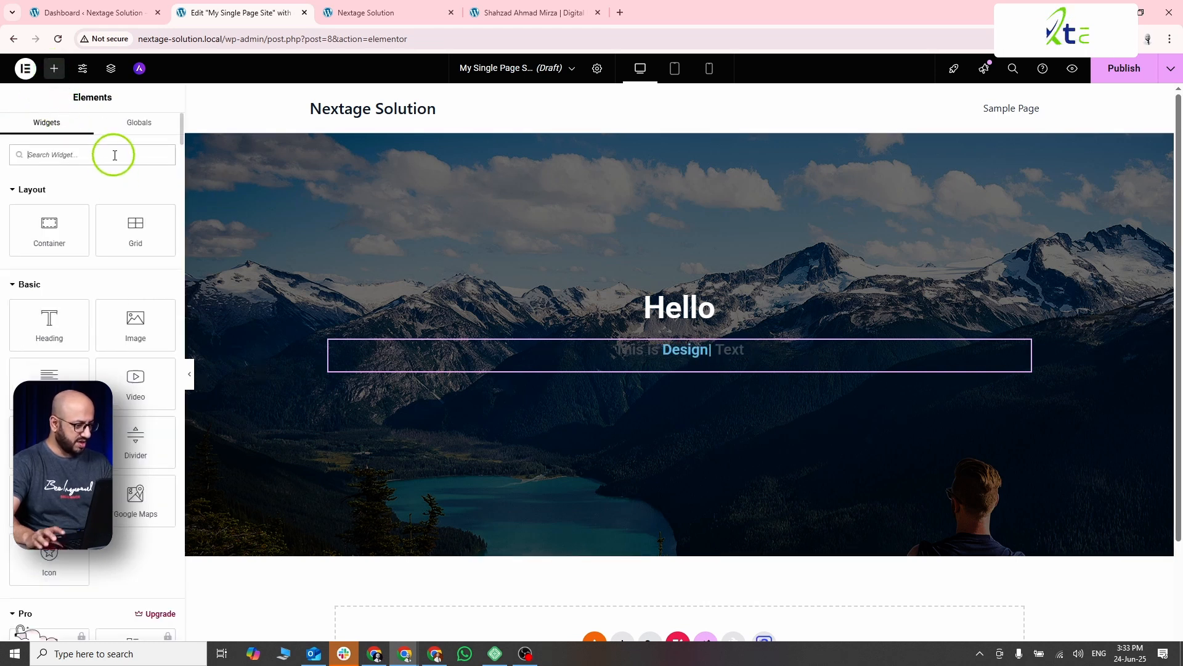
pyautogui.write('fancy')
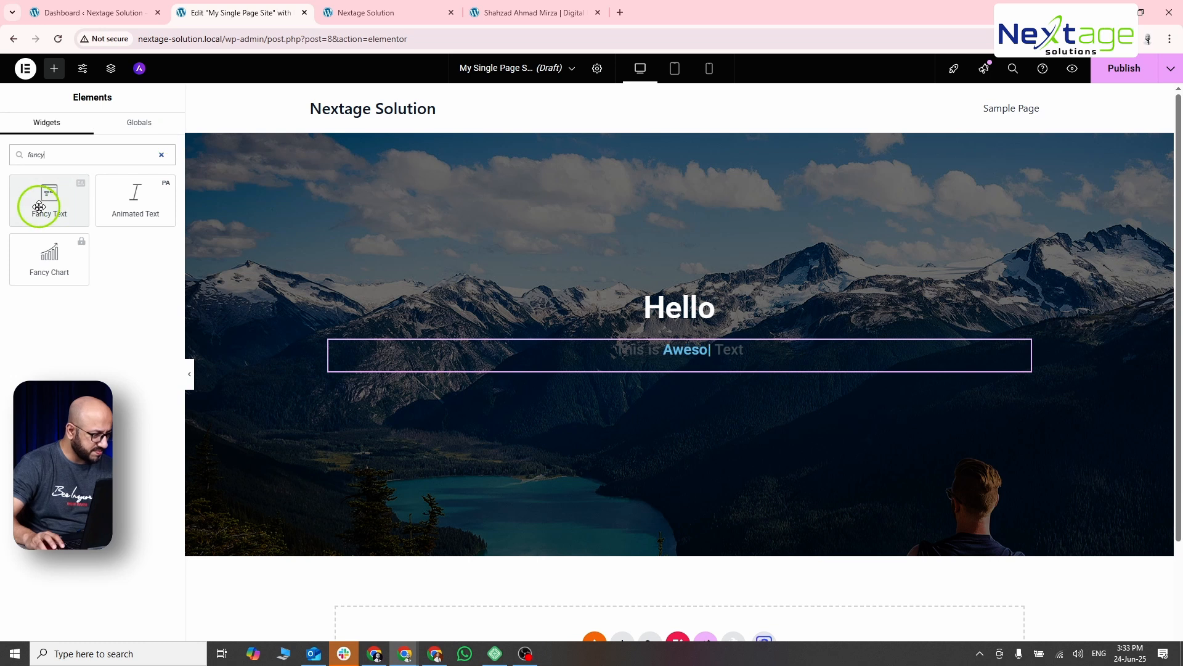
pyautogui.moveTo(37, 206); pyautogui.dragTo(624, 377)
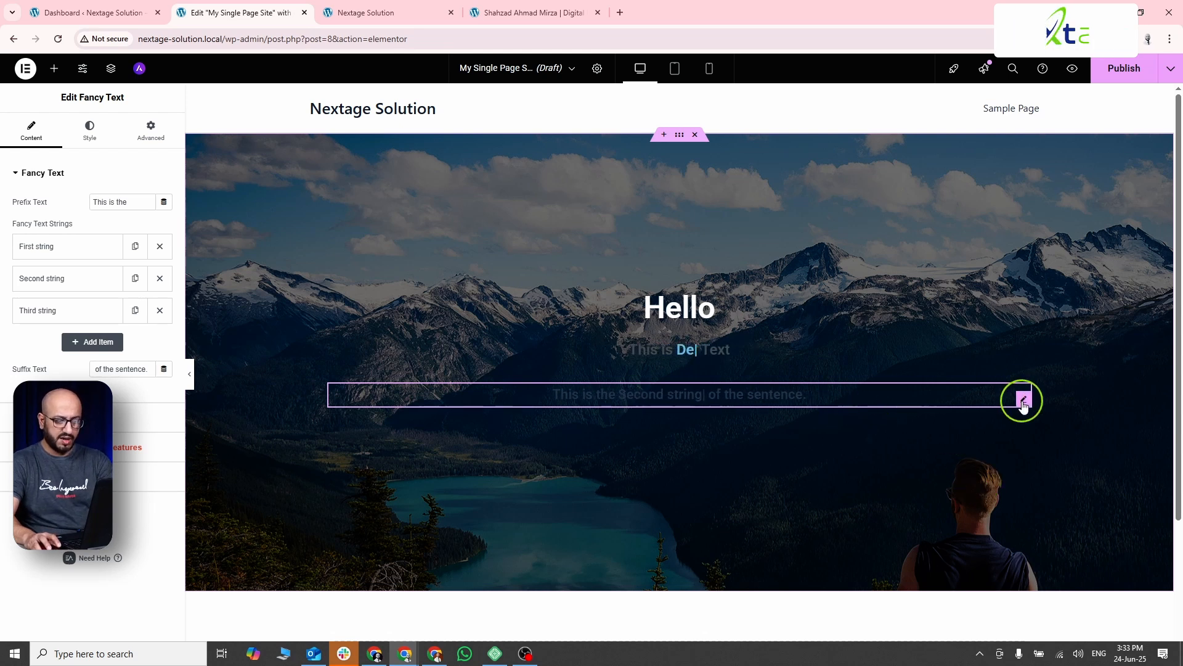
pyautogui.press('Delete')
# Set the Animated Text widget's before text to "I am".
pyautogui.click(789, 350)
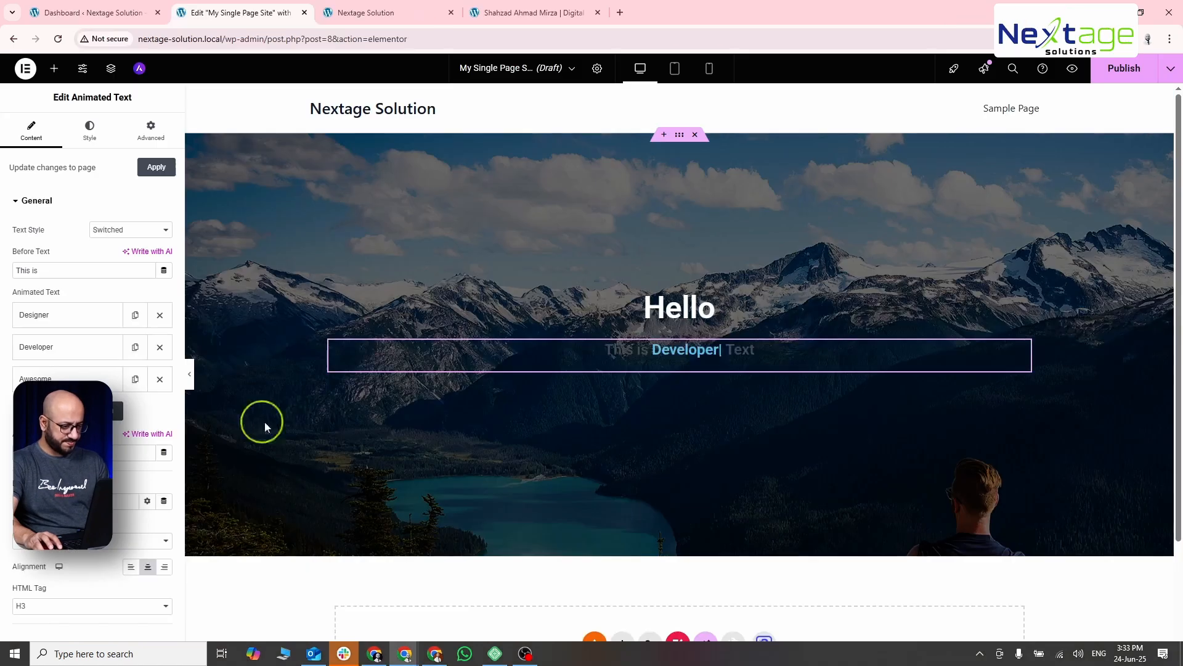
pyautogui.hotkey('ctrl', 'a')
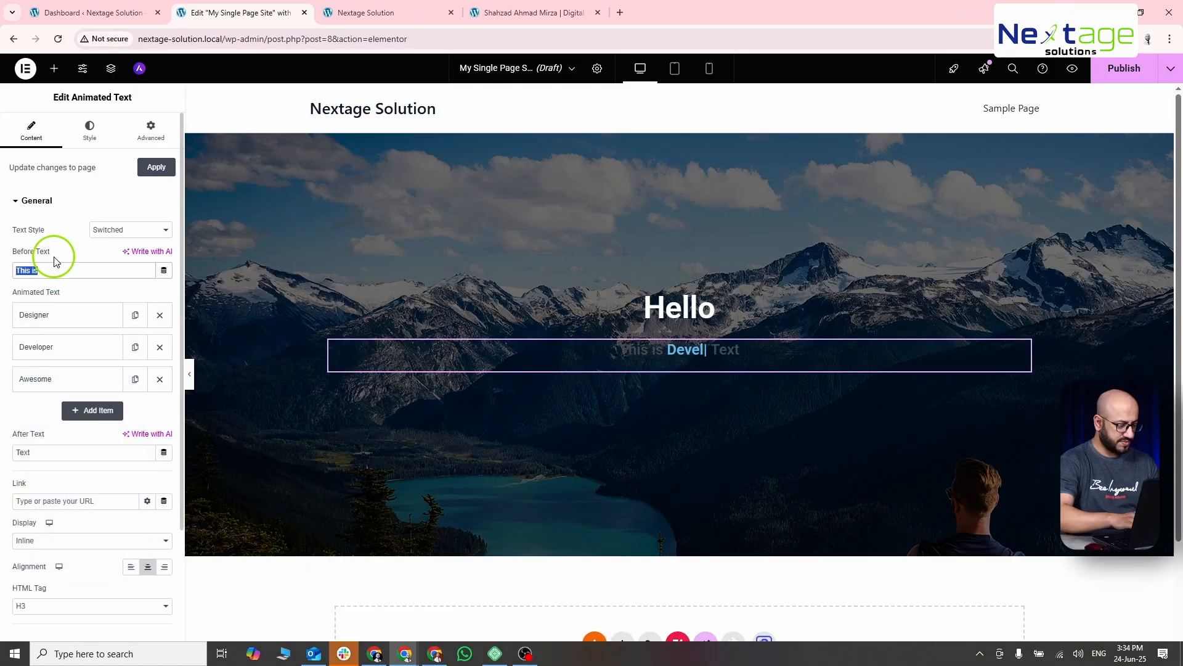
pyautogui.write('I am')
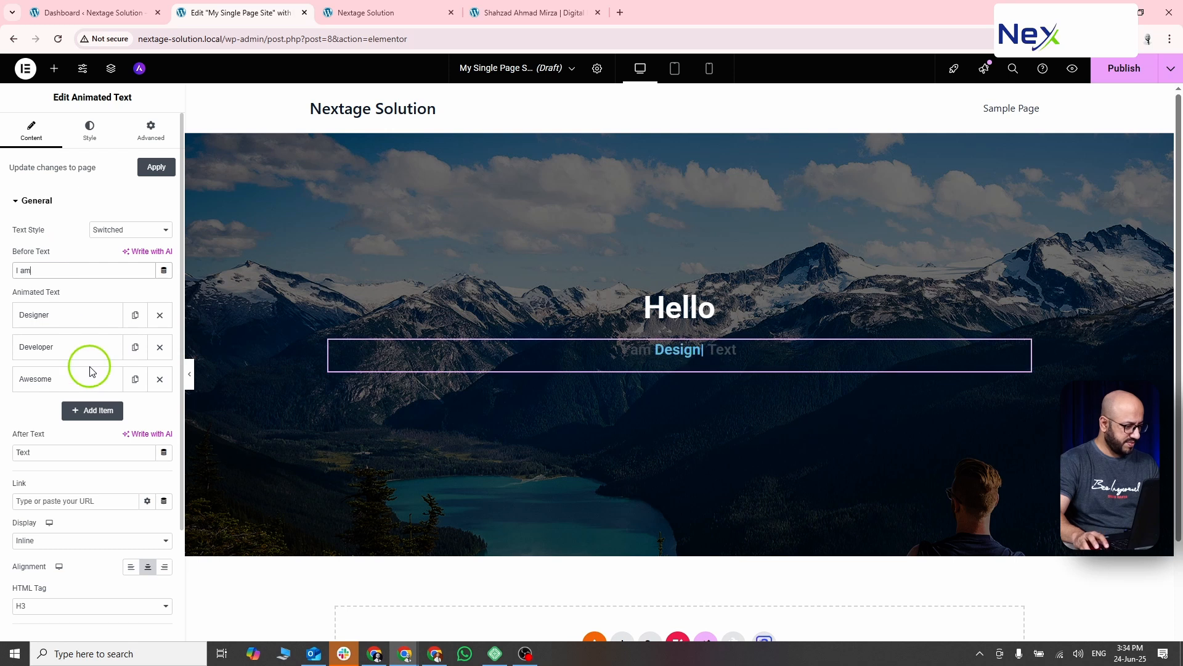
# Replace the animated string "Awesome" with the site owner's full name and clear the after text.
pyautogui.click(71, 379)
pyautogui.click(74, 423)
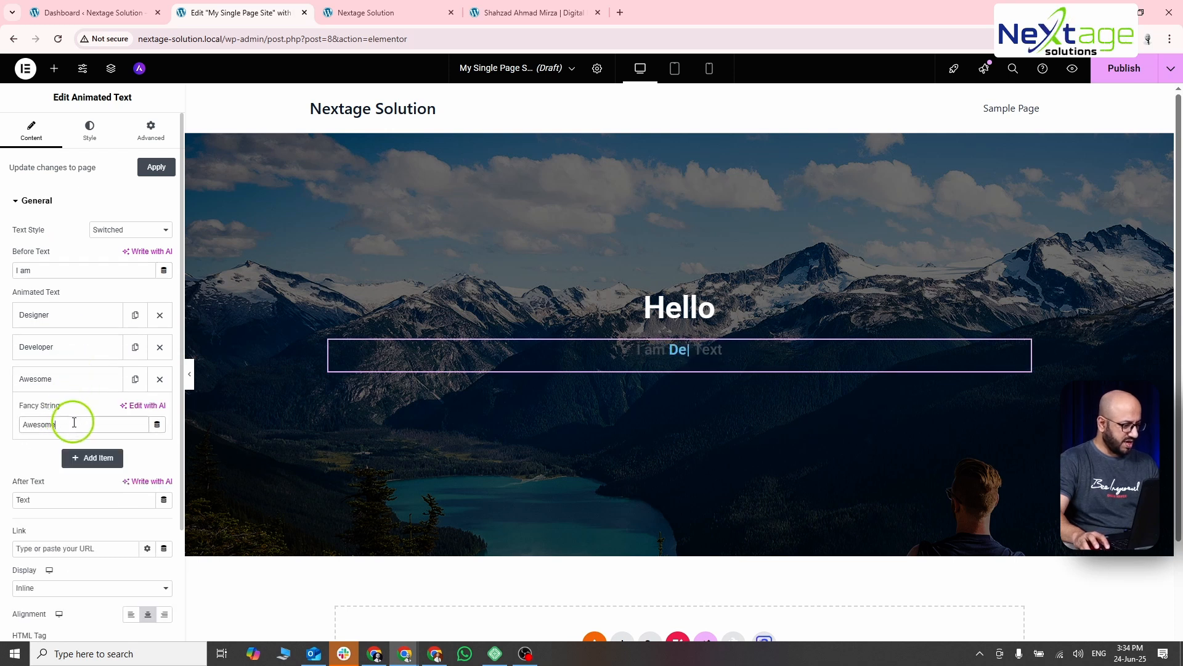
pyautogui.hotkey('ctrl', 'a')
pyautogui.write('Ashfa')
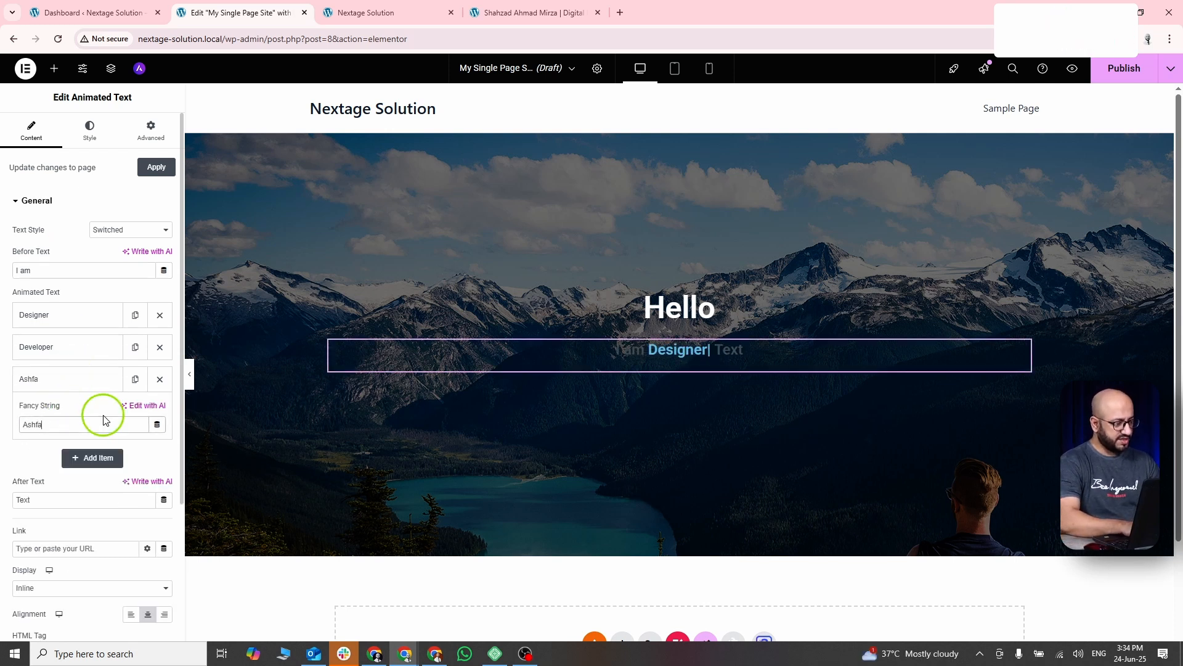
pyautogui.write('q Mushtawq')
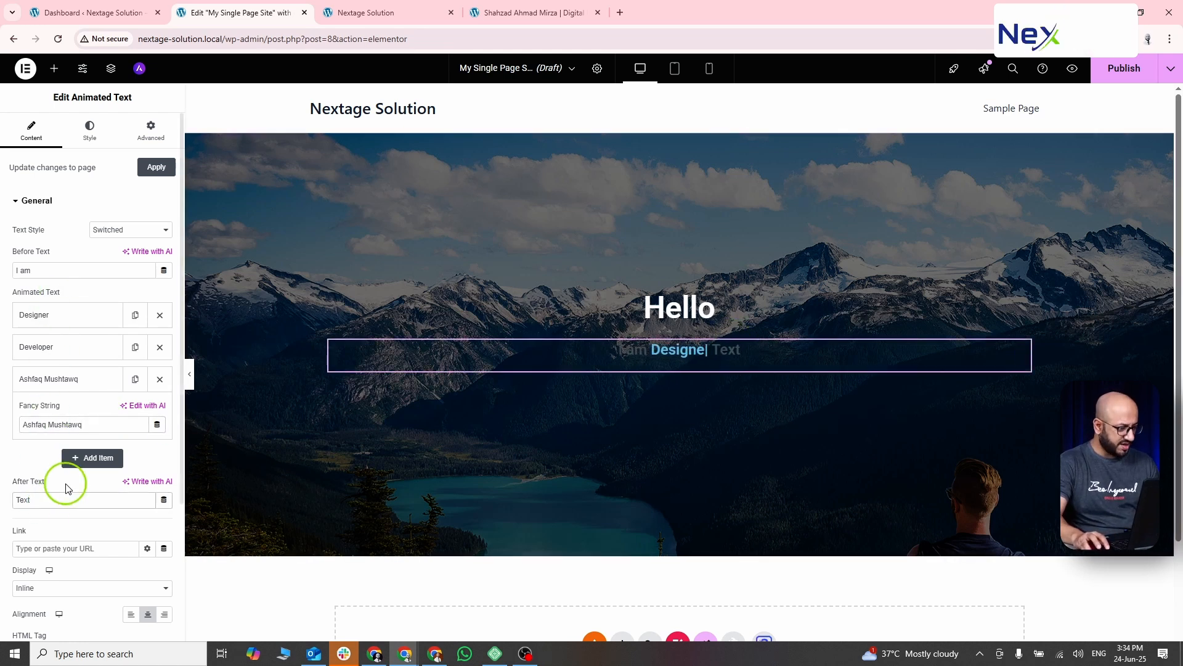
pyautogui.press('BackSpace')
pyautogui.press('BackSpace')
pyautogui.press('BackSpace')
pyautogui.press('BackSpace')
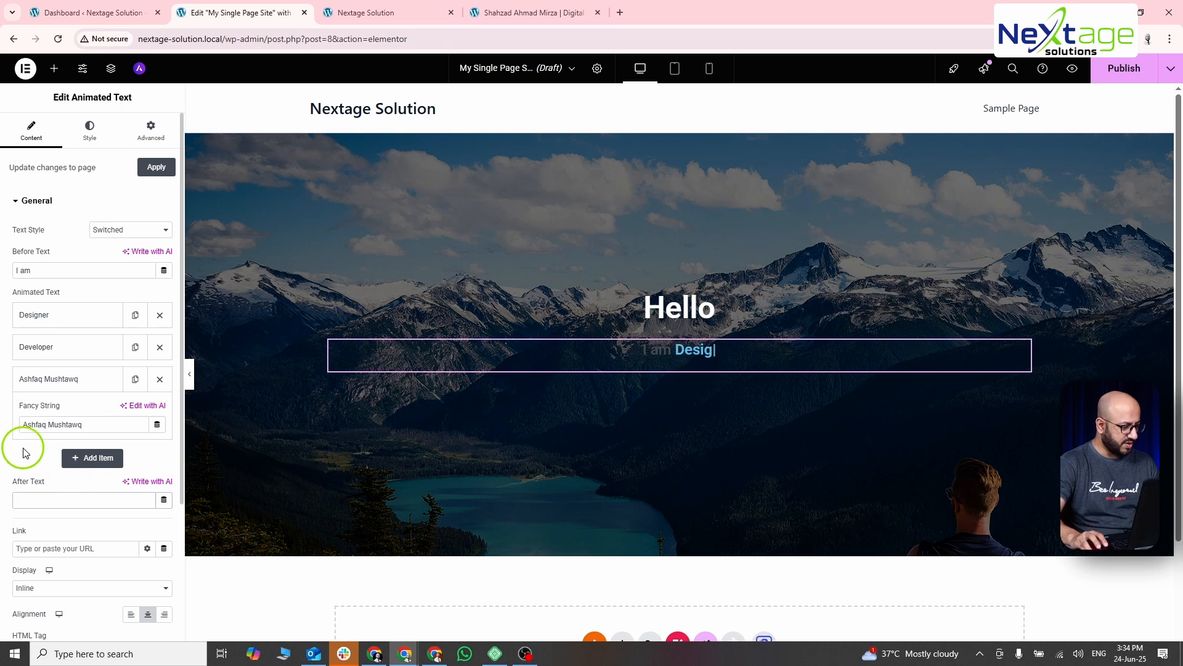
# Set the animated text colour and the before text colour to the global Theme Primary Background (#FFFFFF).
pyautogui.click(93, 131)
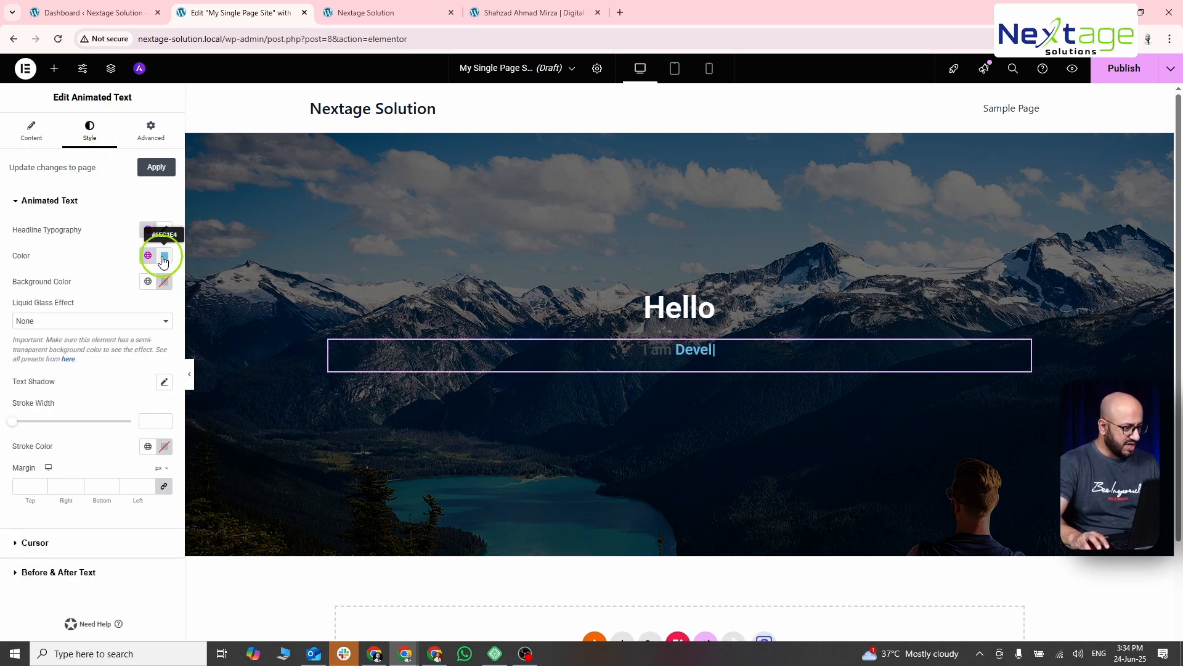
pyautogui.click(149, 258)
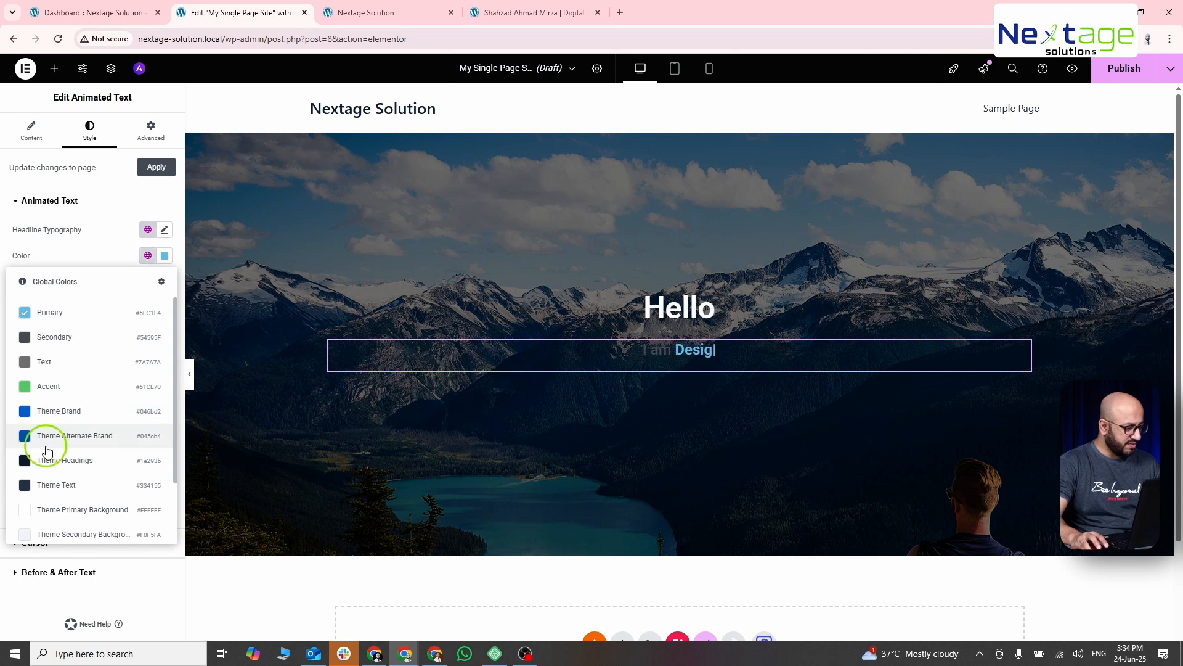
pyautogui.scroll(-2, 46, 447)
pyautogui.click(52, 426)
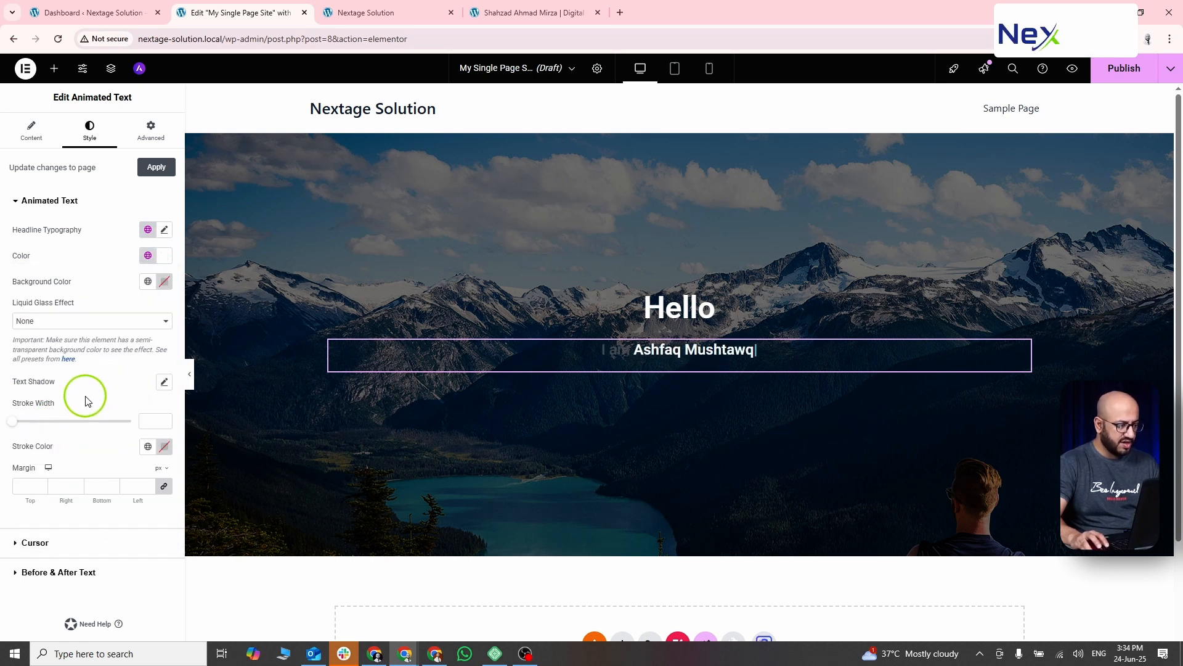
pyautogui.click(66, 573)
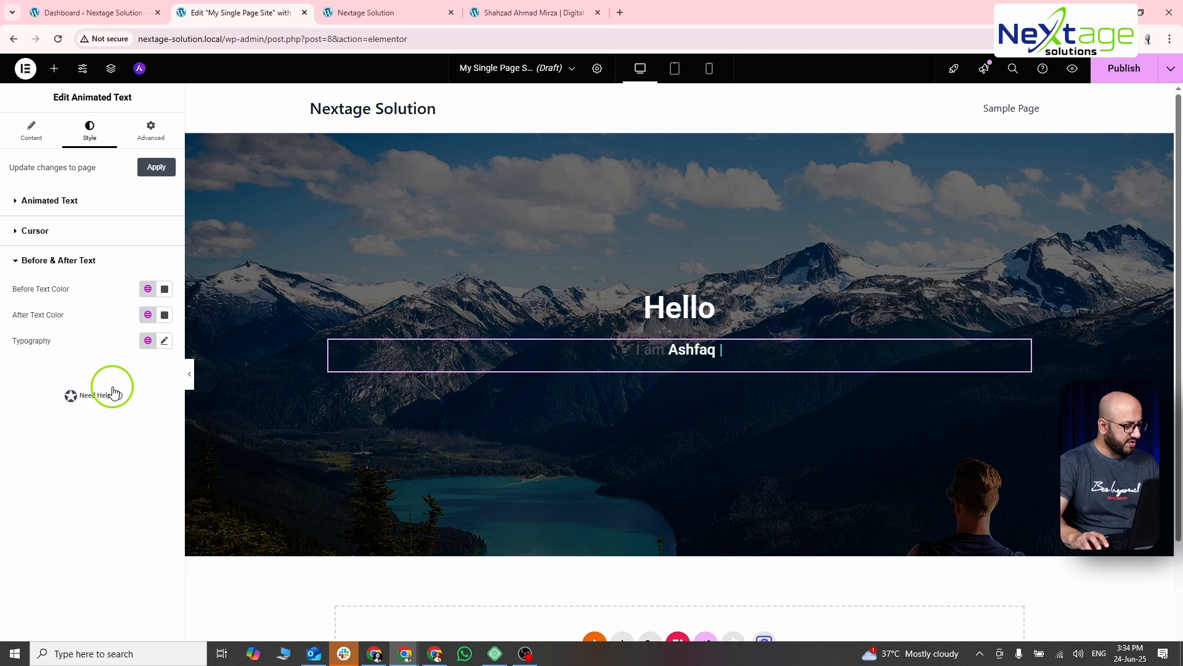
pyautogui.click(148, 289)
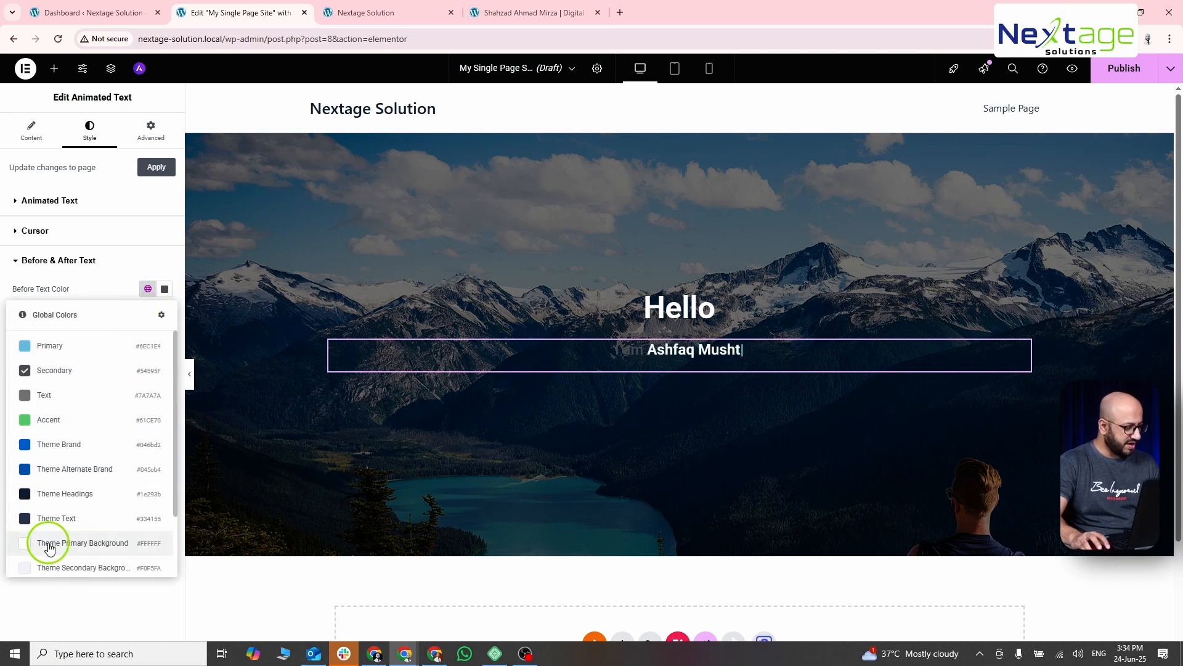
pyautogui.click(85, 545)
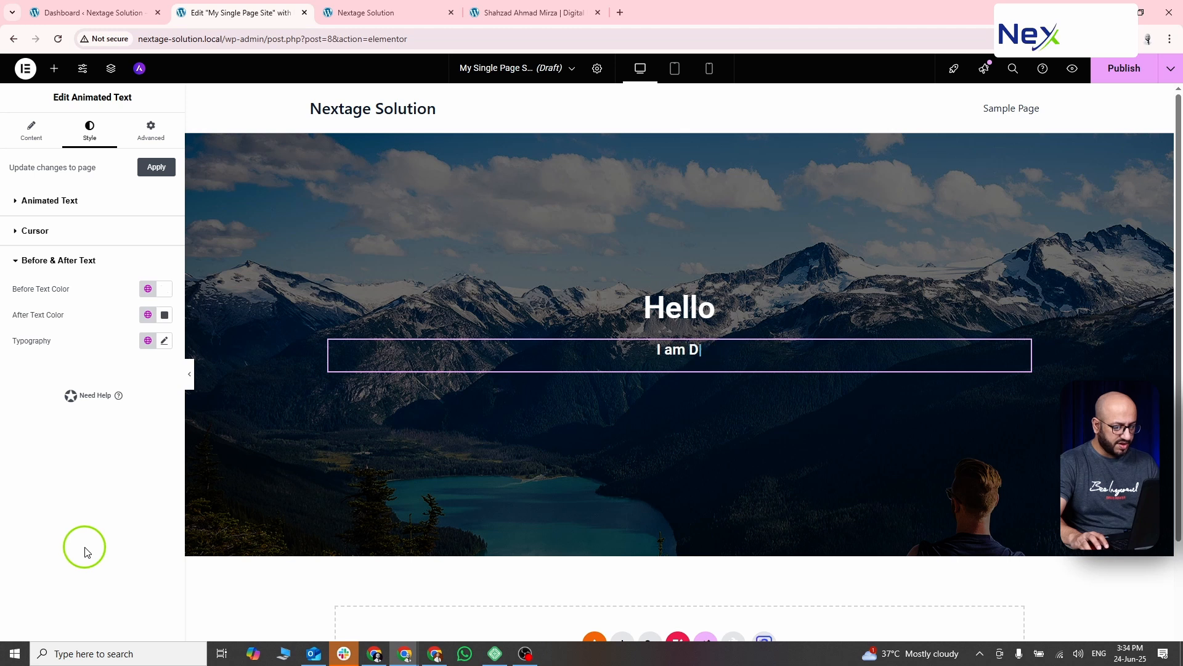
# Correct the surname's spelling in the third animated string by removing the extra "w".
pyautogui.click(31, 129)
pyautogui.click(93, 379)
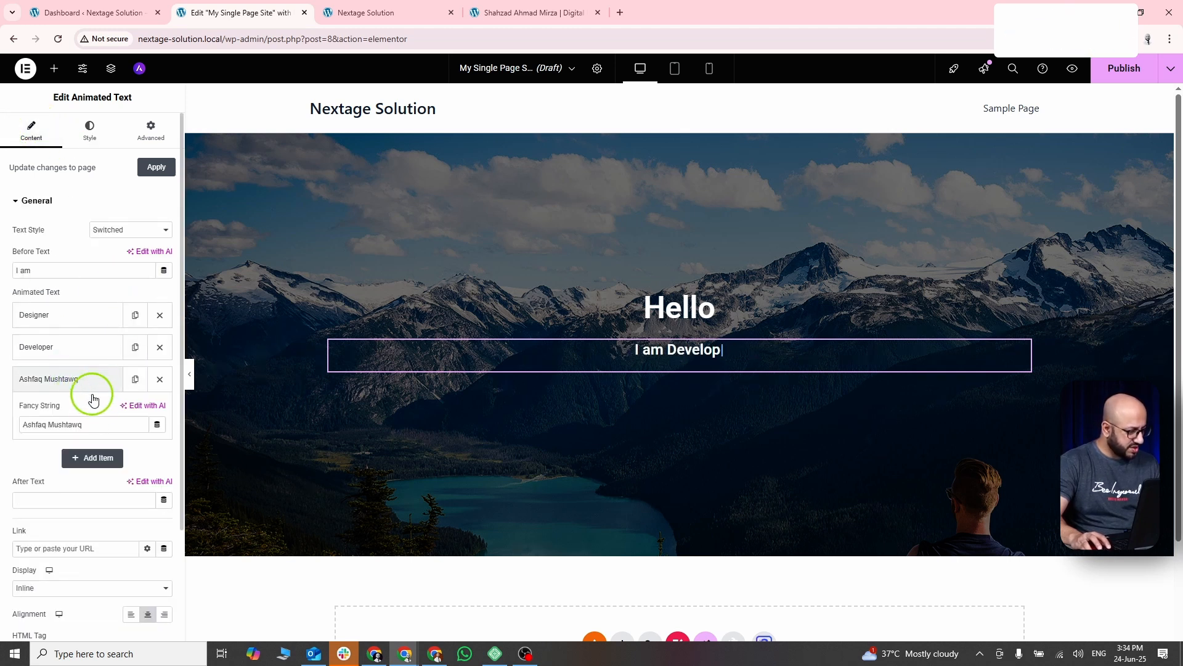
pyautogui.press('BackSpace')
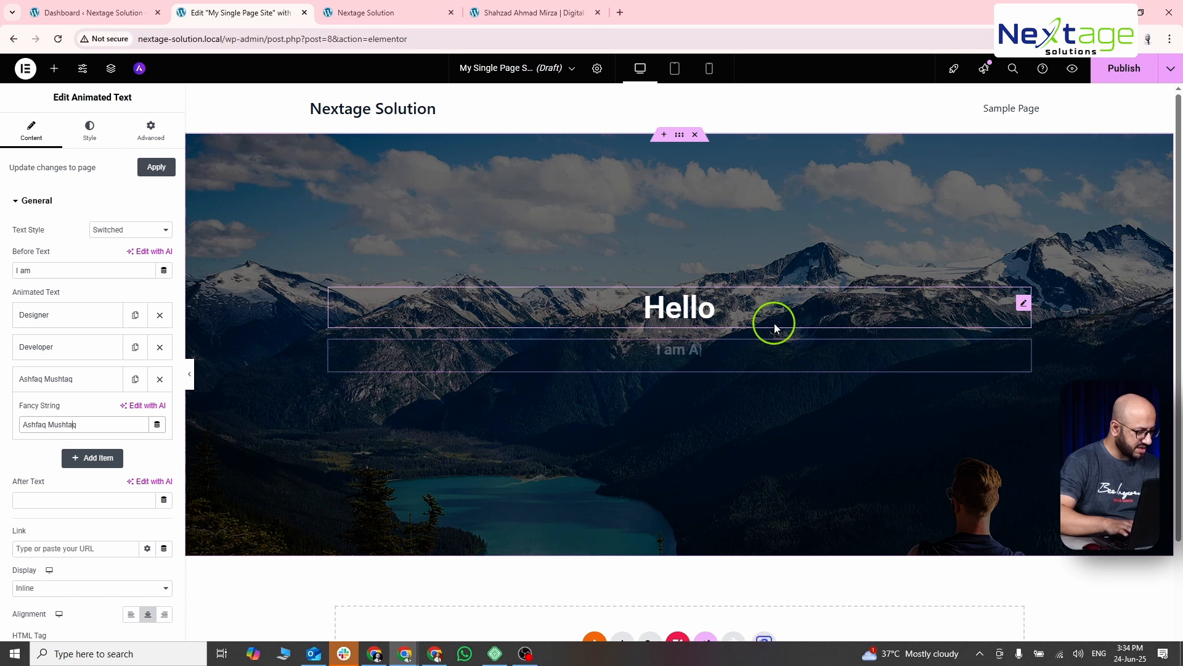
# Set the Animated Text cursor's colour to the global Theme Primary Background (#FFFFFF) and its typography size to 33 px.
pyautogui.click(90, 131)
pyautogui.click(66, 557)
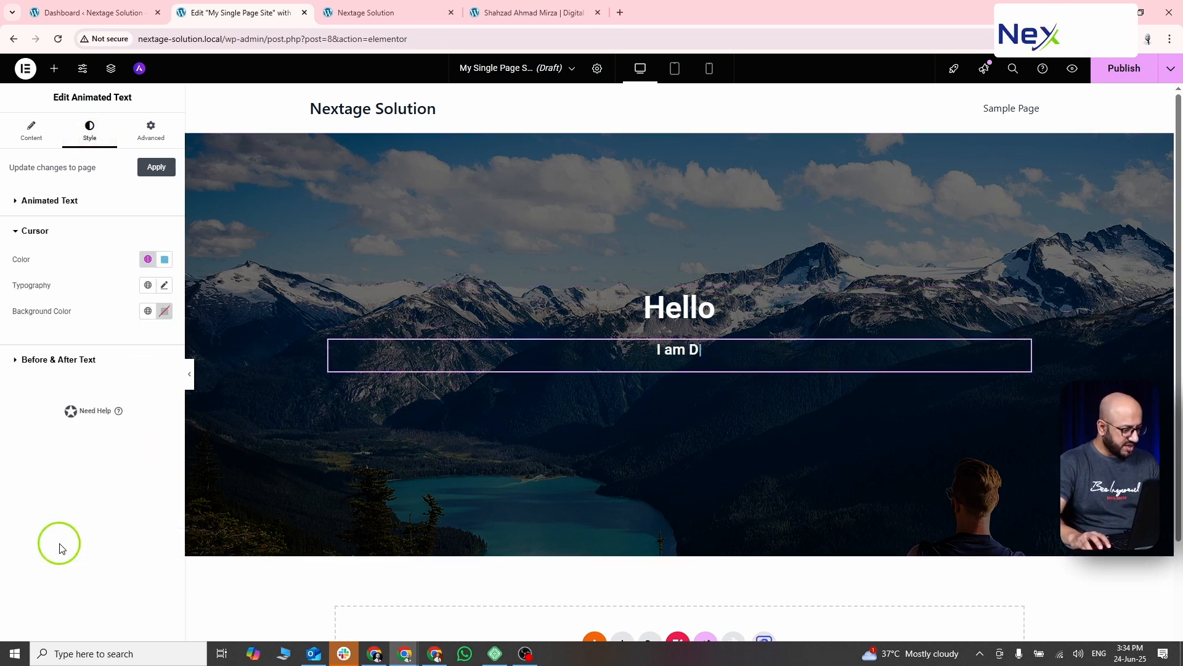
pyautogui.click(145, 259)
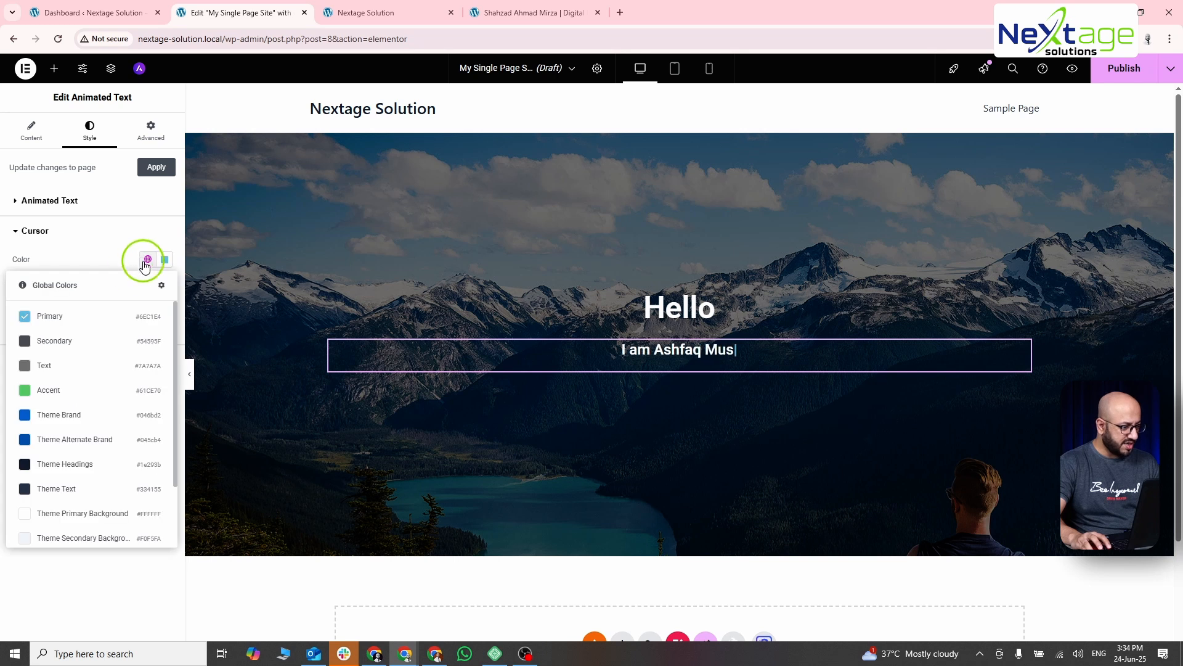
pyautogui.click(48, 511)
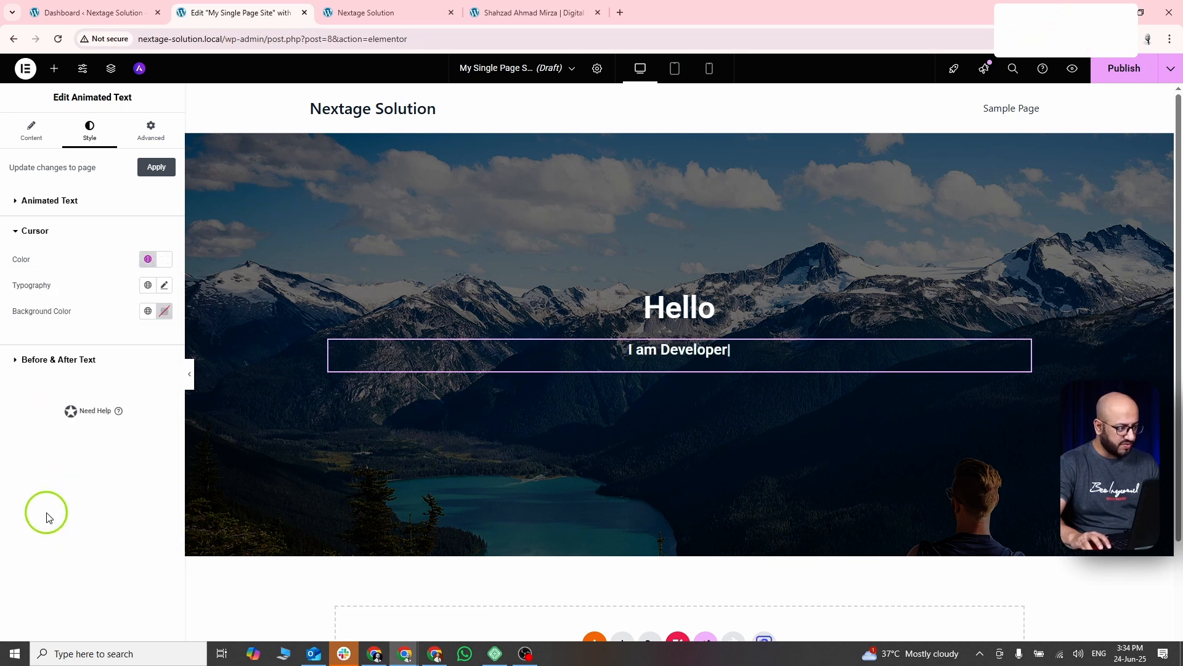
pyautogui.click(164, 286)
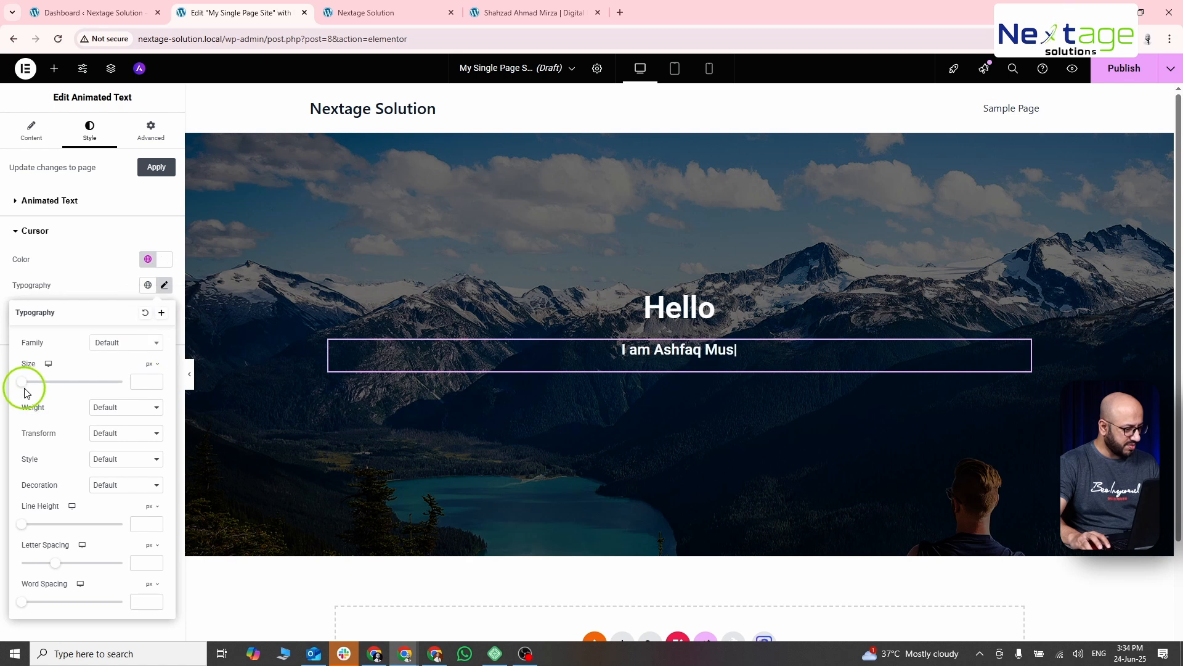
pyautogui.moveTo(33, 388); pyautogui.dragTo(38, 389)
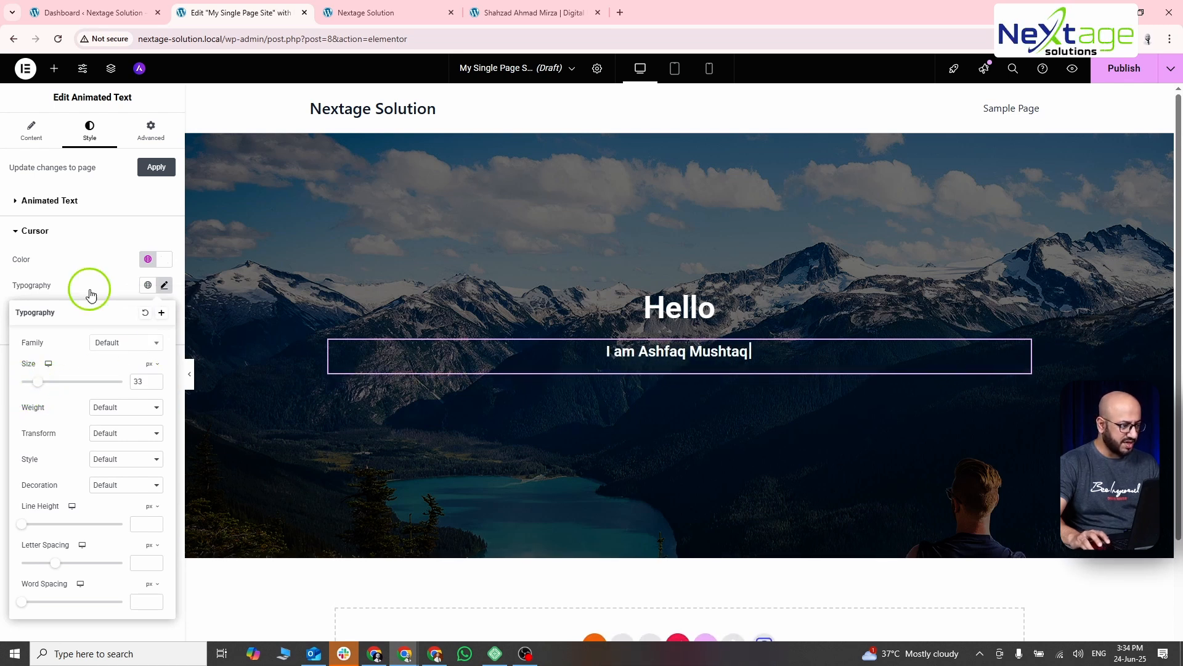
# Set the type speed of the Animated Text's typing effect to 150 milliseconds.
pyautogui.click(25, 139)
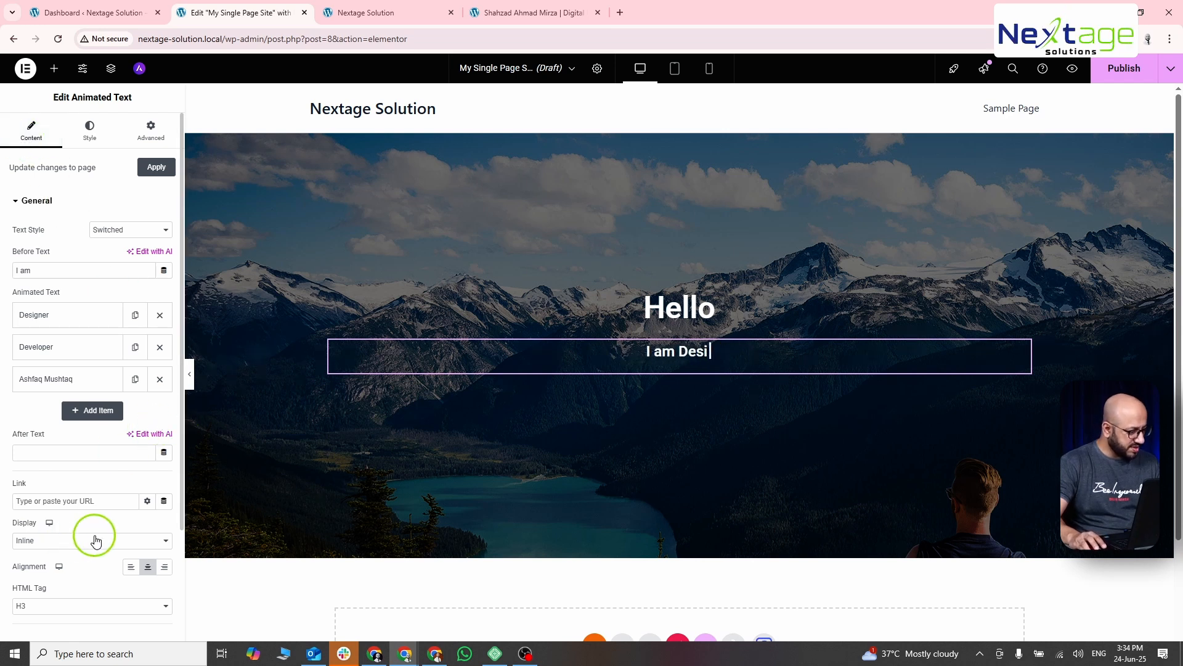
pyautogui.scroll(-3, 117, 499)
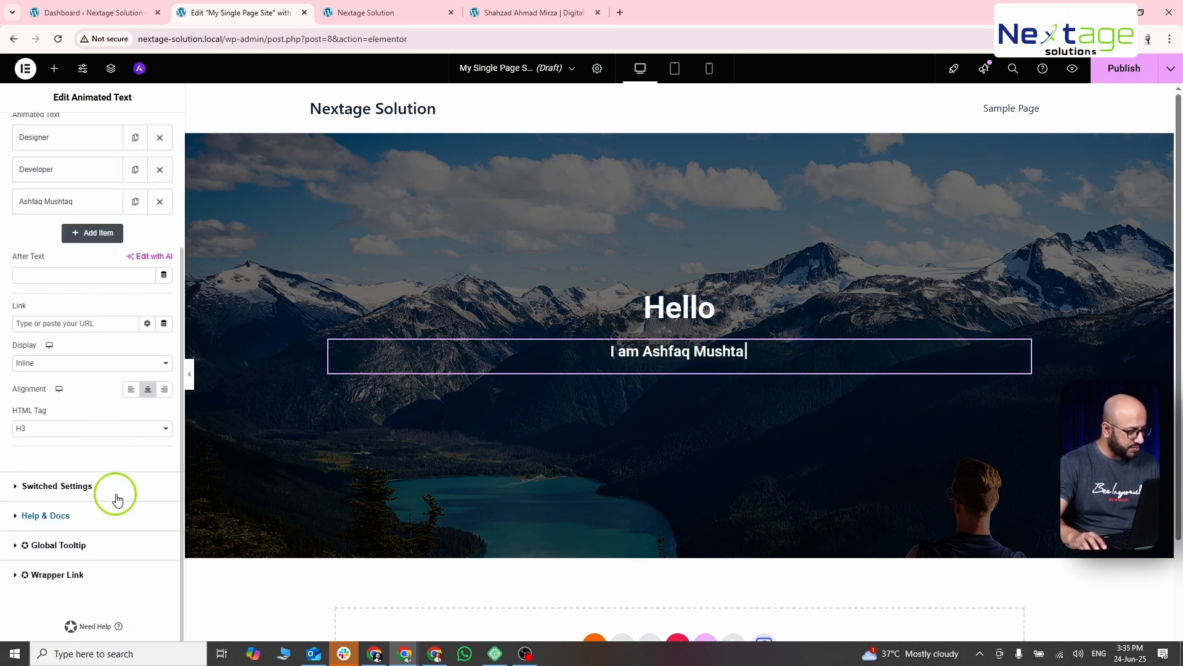
pyautogui.click(76, 491)
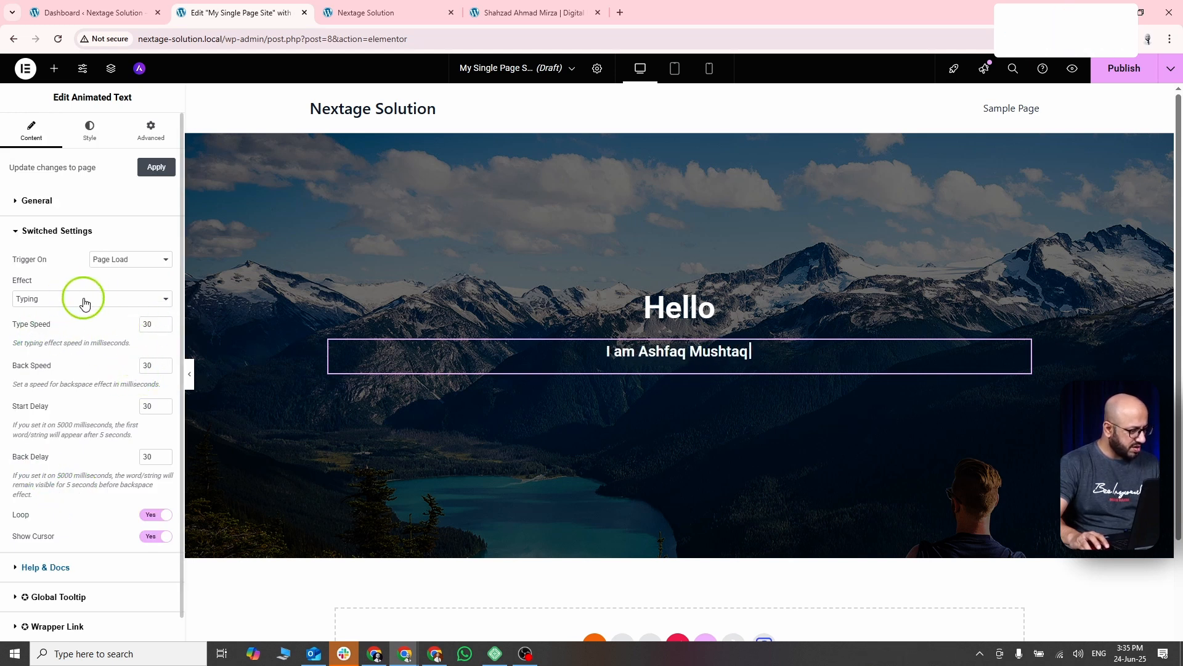
pyautogui.moveTo(155, 326); pyautogui.dragTo(130, 322)
pyautogui.write('300')
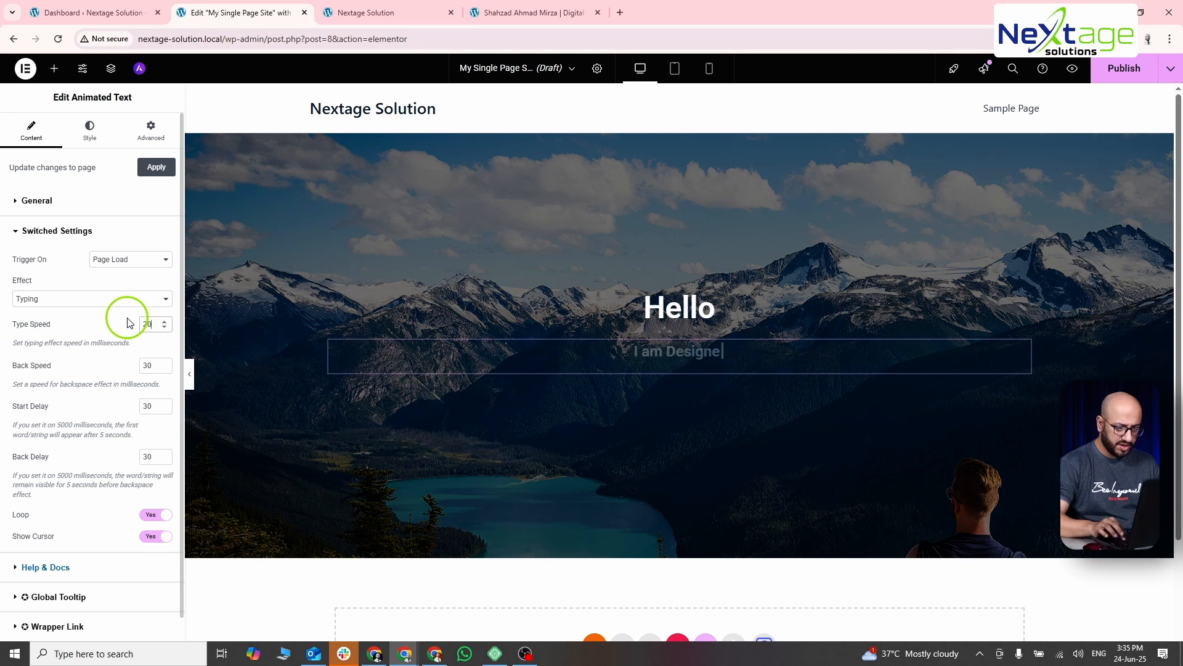
pyautogui.write('200')
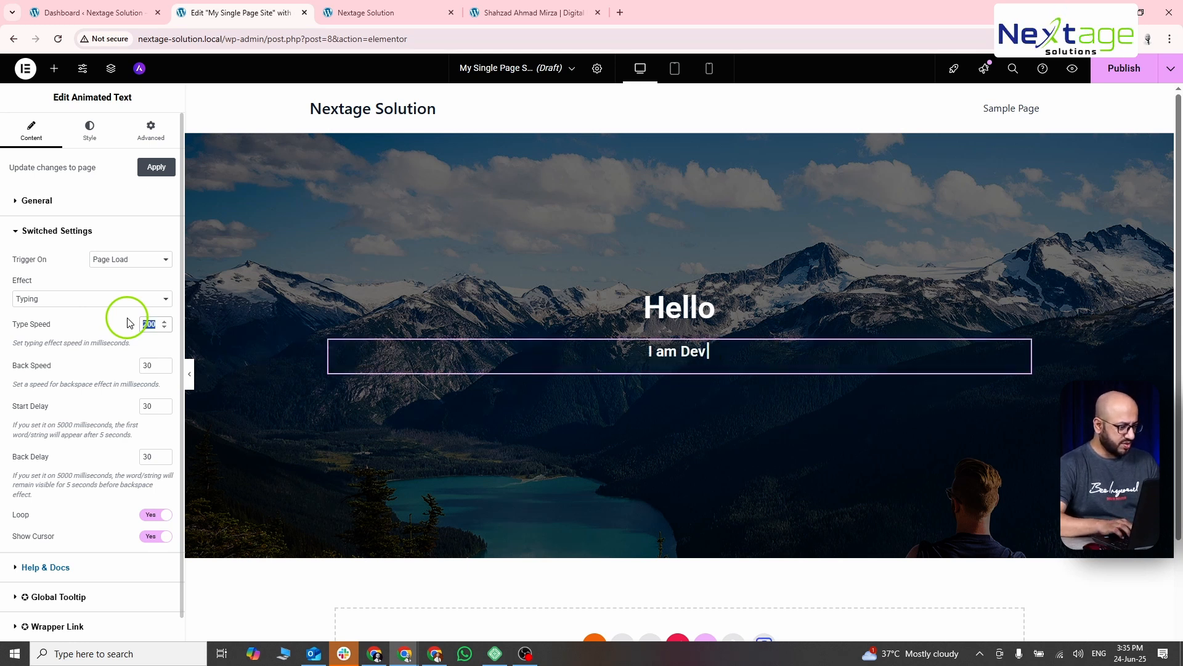
pyautogui.write('150')
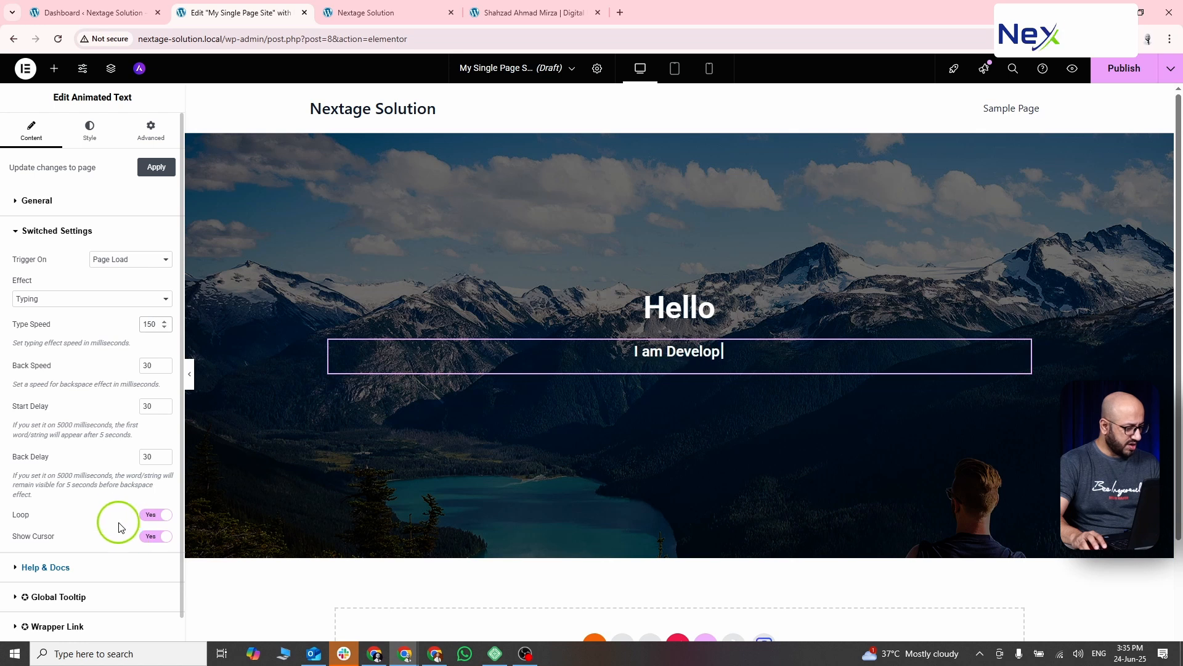
pyautogui.scroll(-1, 118, 527)
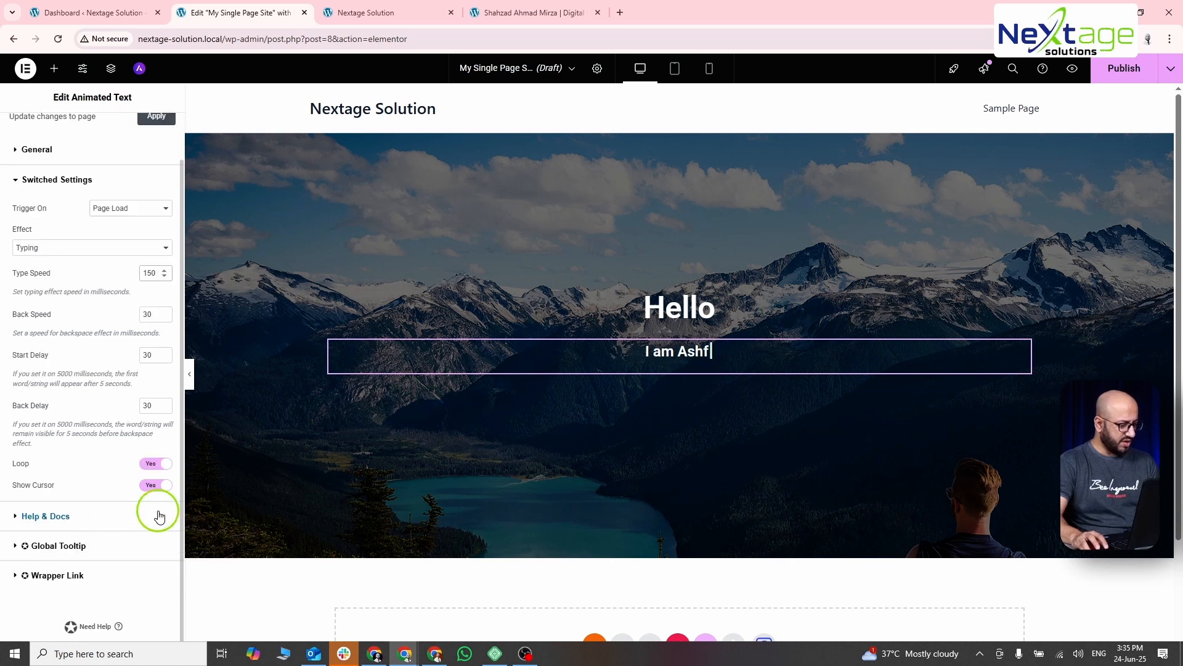
pyautogui.scroll(1, 39, 102)
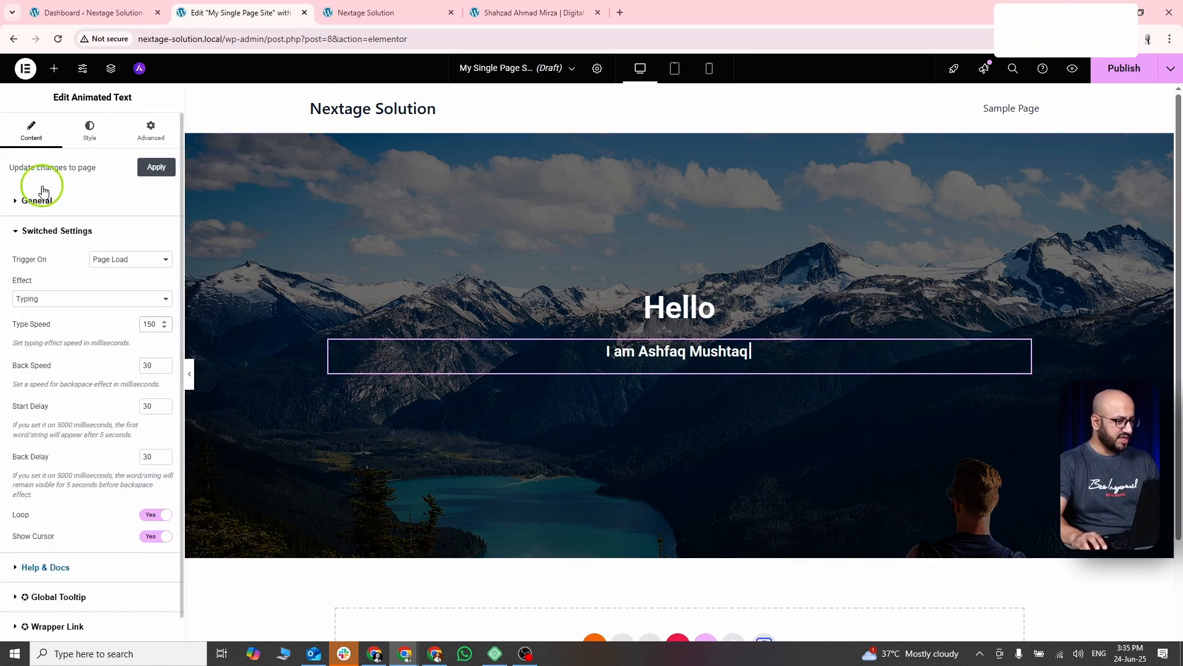
# Set the Animated Text's headline typography size to 32 px.
pyautogui.click(102, 140)
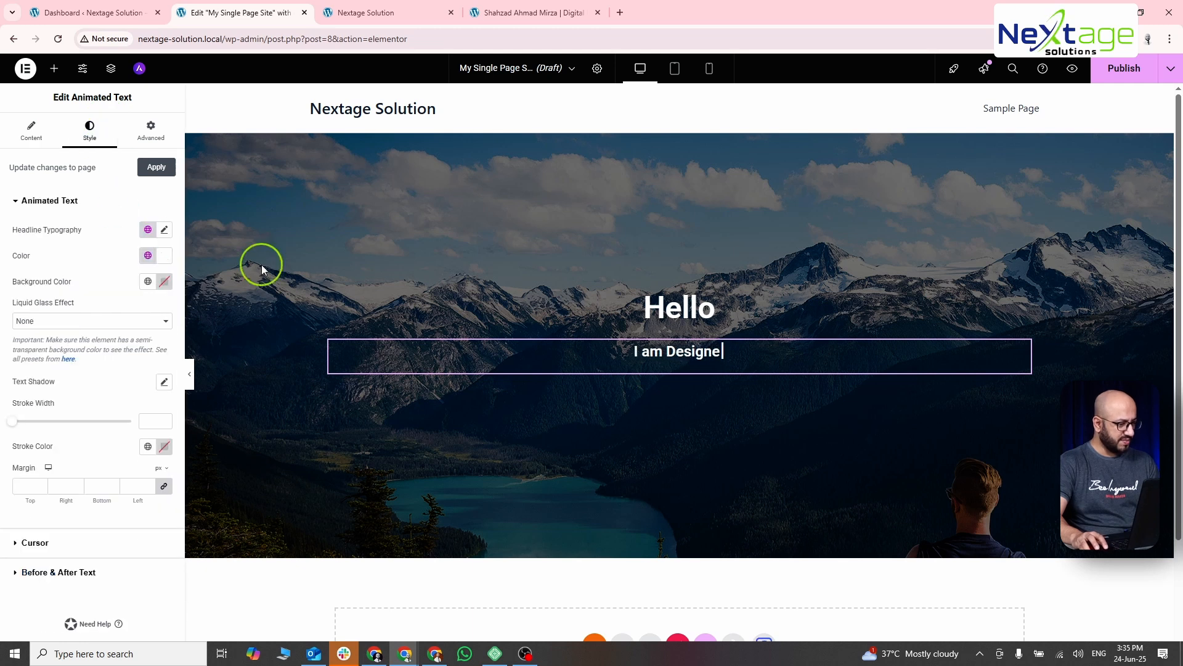
pyautogui.click(164, 231)
pyautogui.click(147, 324)
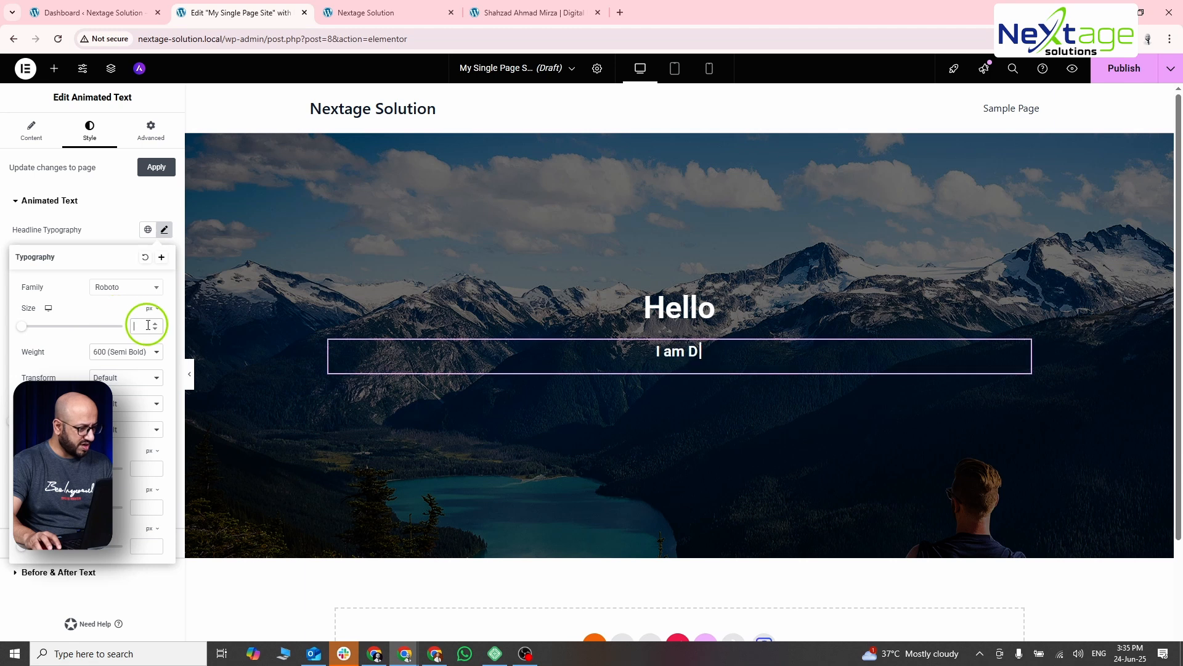
pyautogui.write('18')
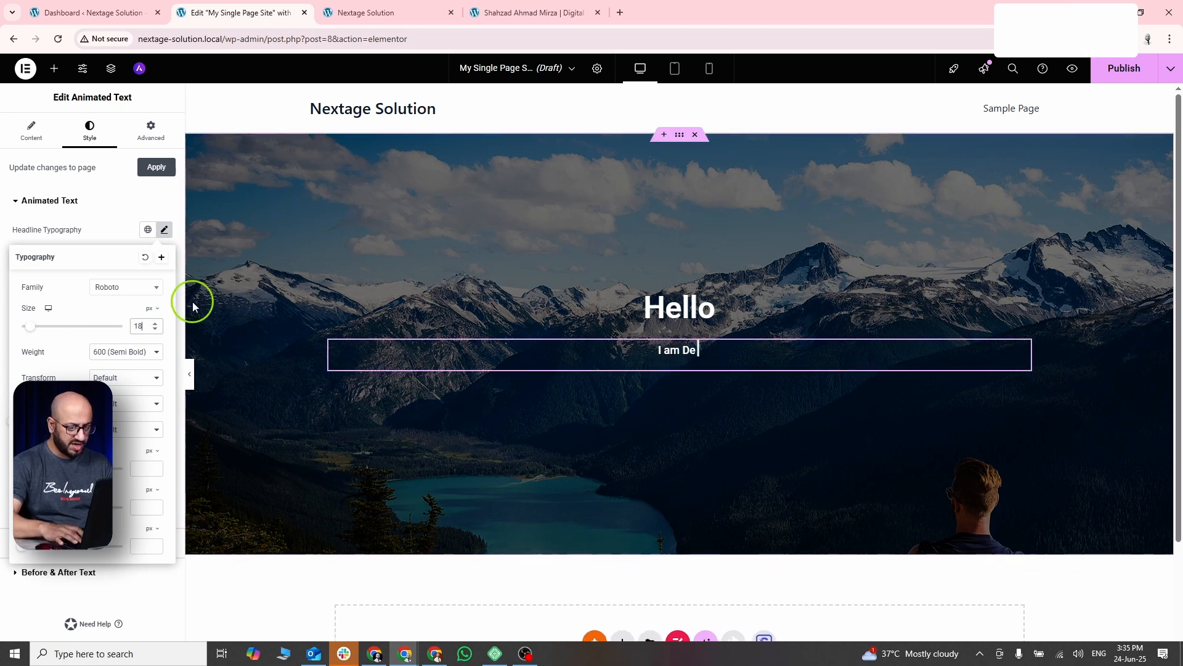
pyautogui.hotkey('ctrl', 'a')
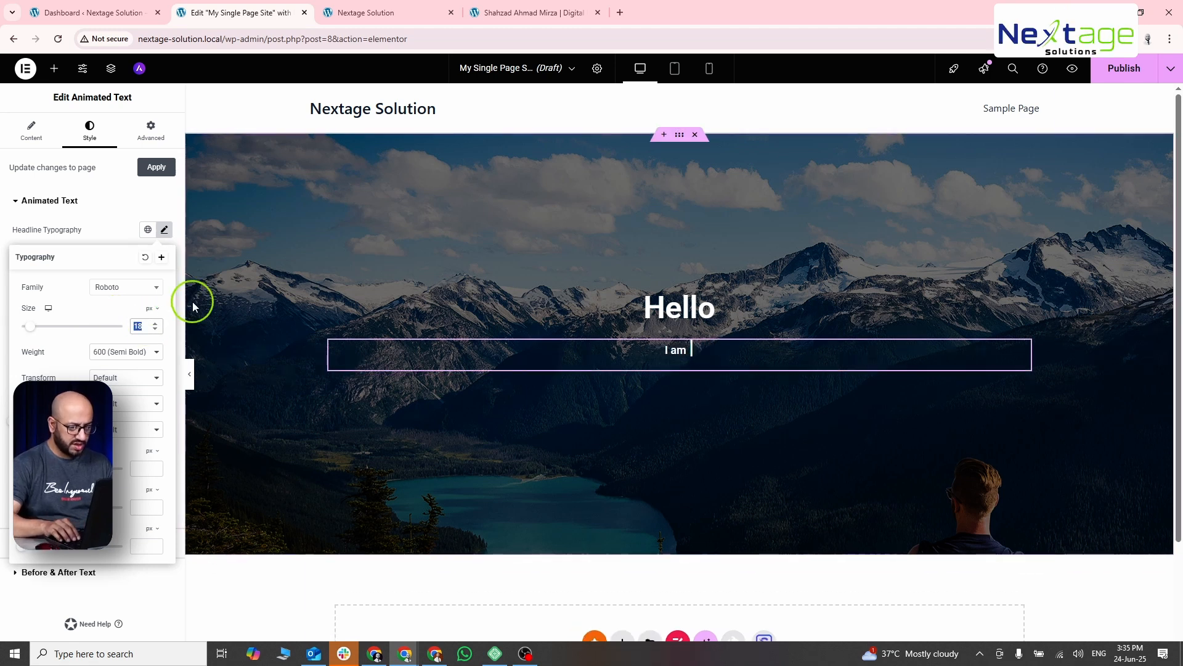
pyautogui.write('32')
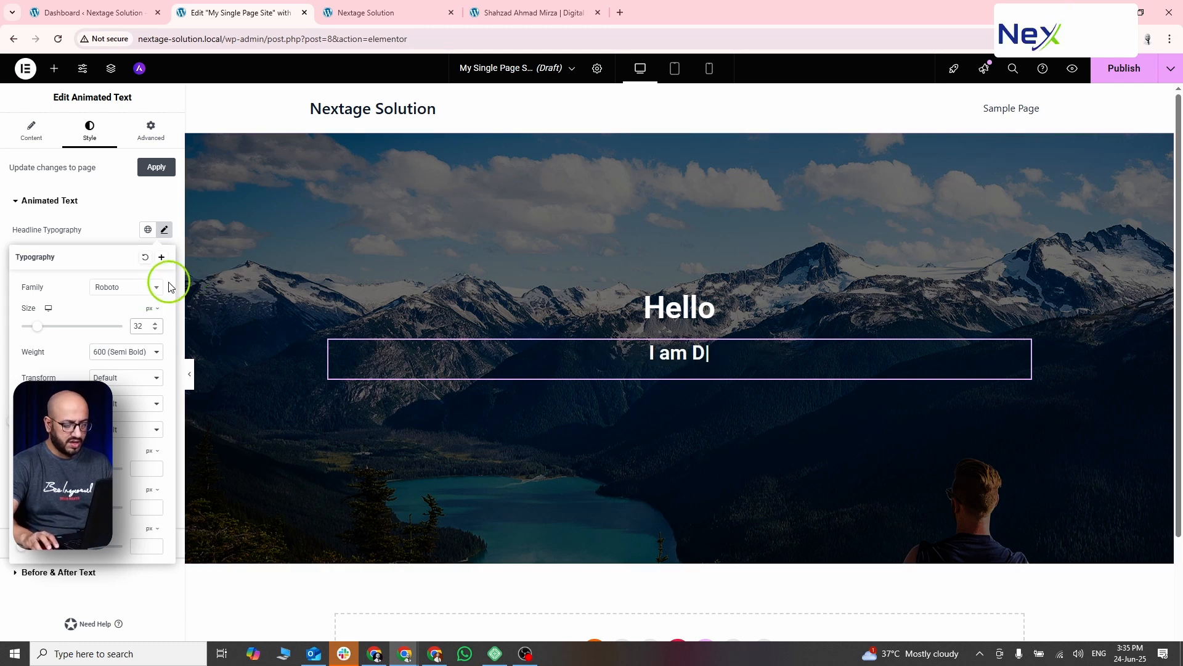
# Find the Social Icons widget and place it below the animated text in the hero section.
pyautogui.click(31, 127)
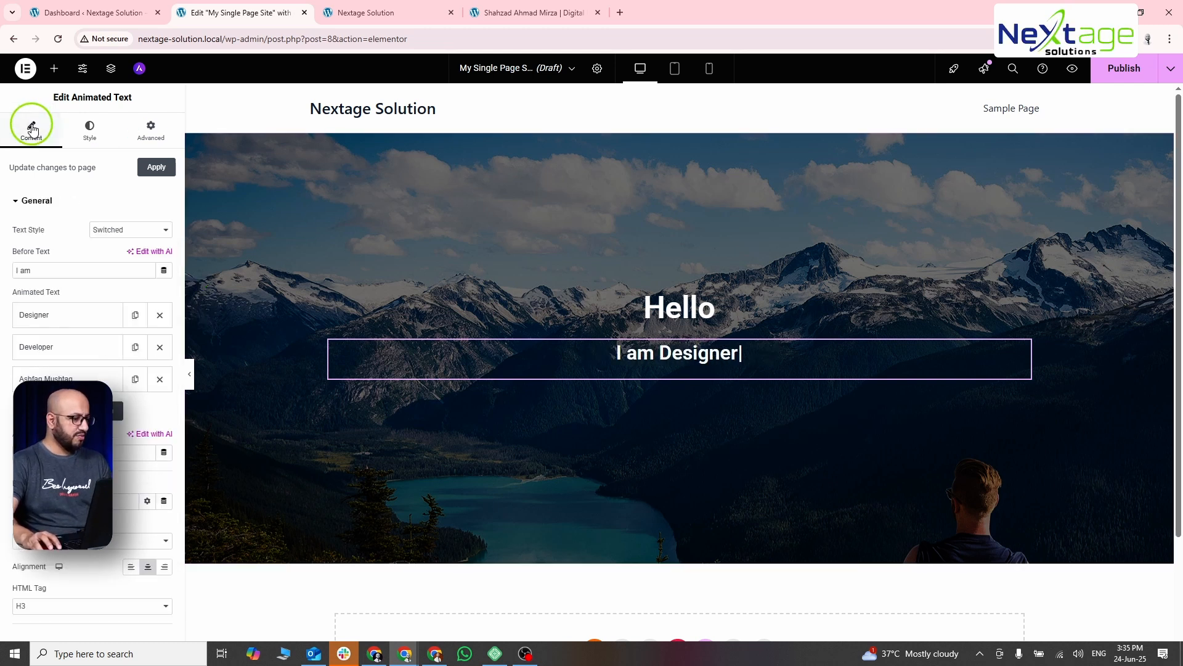
pyautogui.click(55, 71)
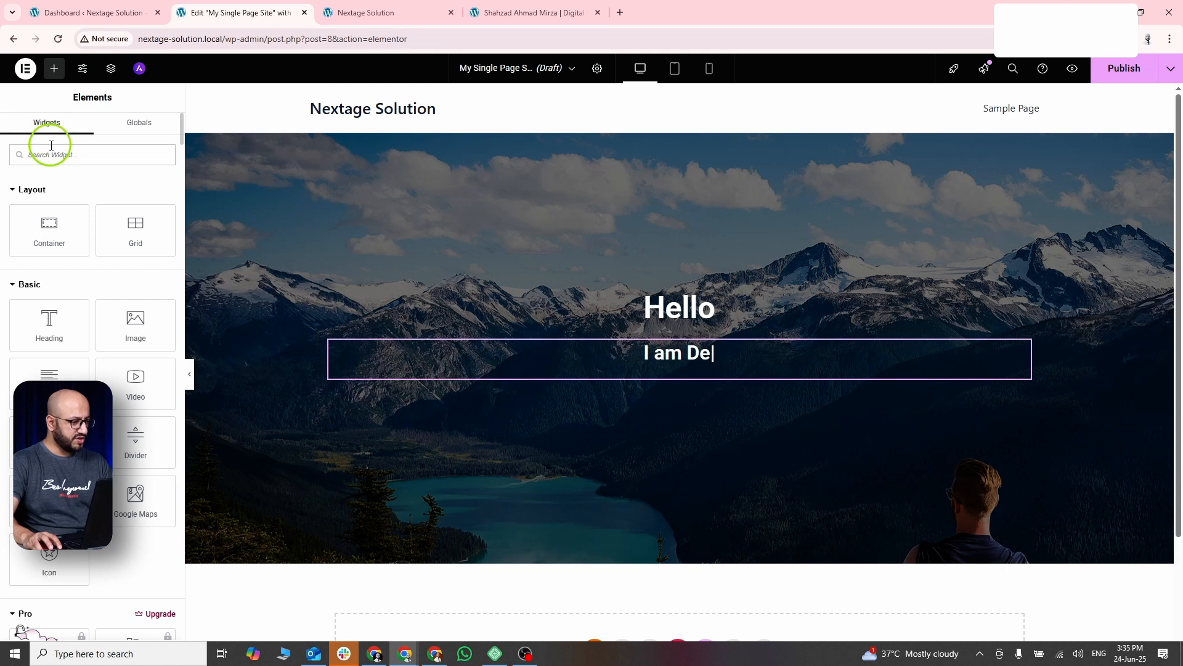
pyautogui.click(64, 153)
pyautogui.write('social')
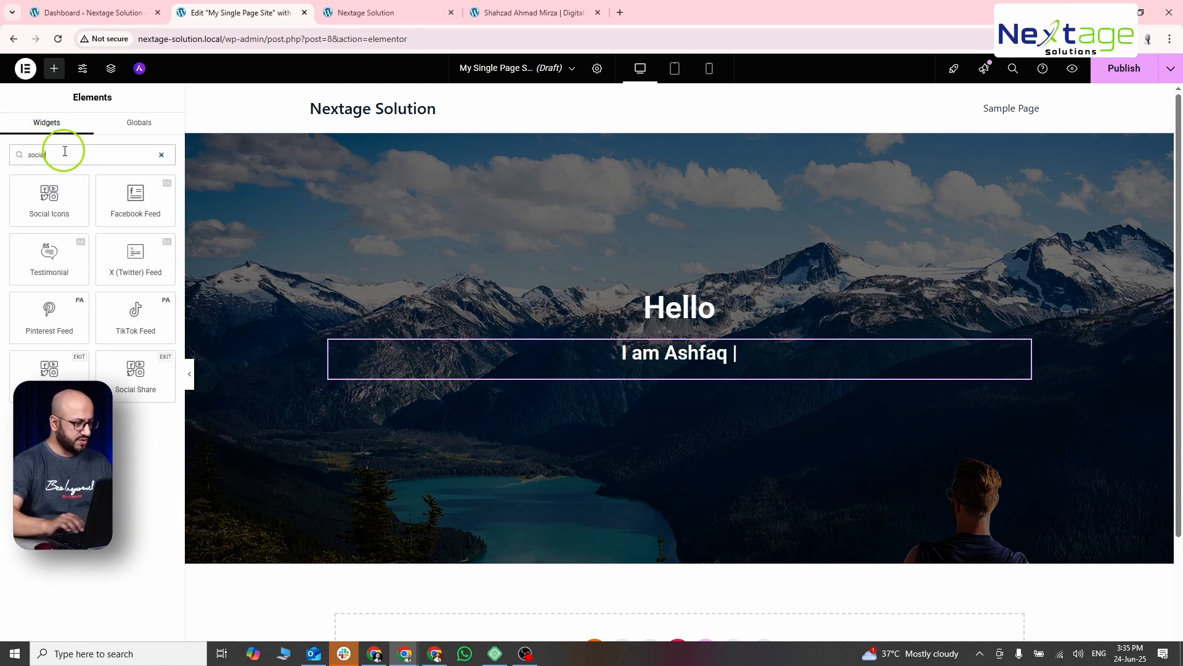
pyautogui.moveTo(51, 205); pyautogui.dragTo(715, 383)
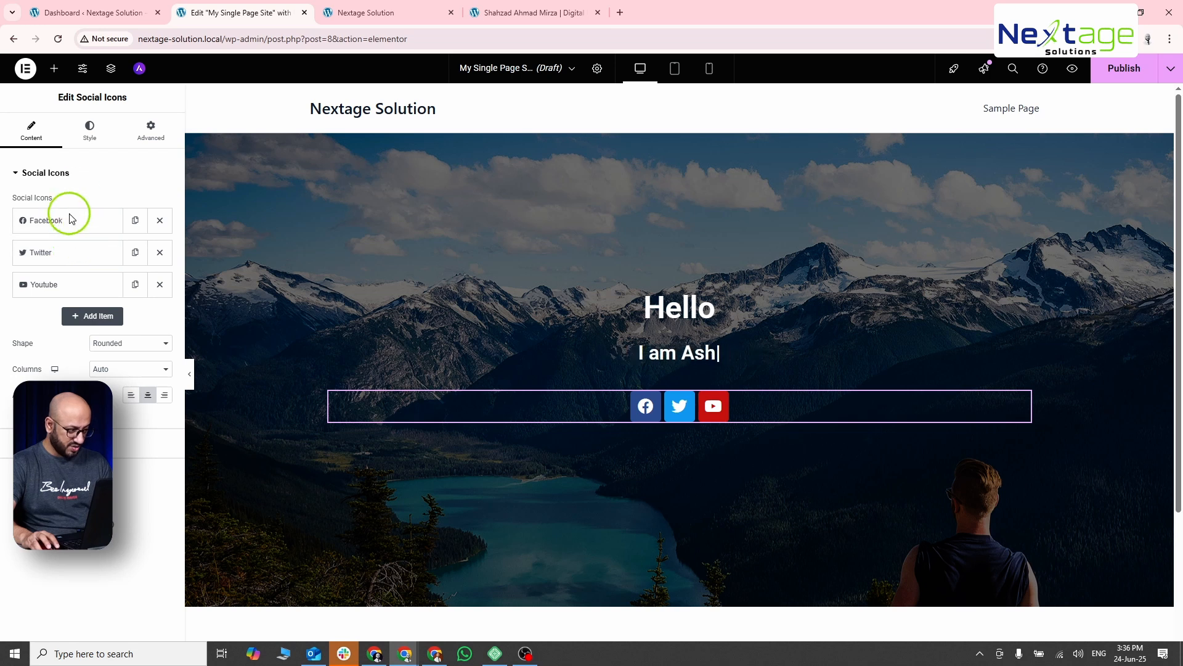
# Add a fourth item to the social icons and expand the YouTube, Twitter and Facebook items to view their settings.
pyautogui.click(91, 318)
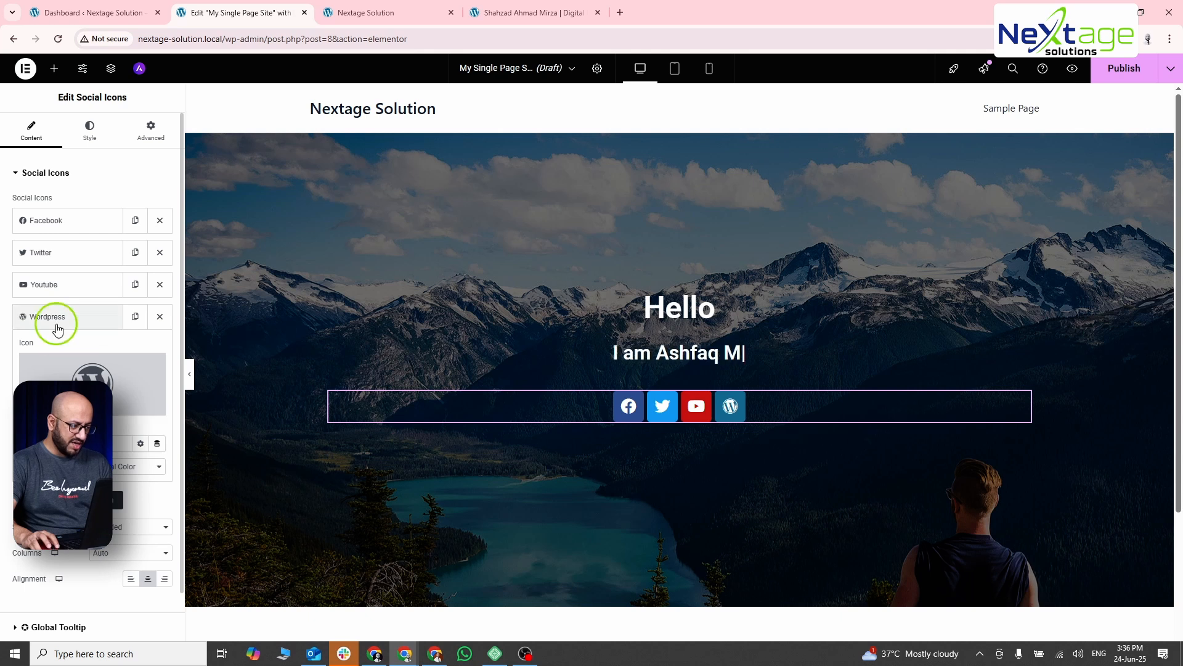
pyautogui.click(31, 284)
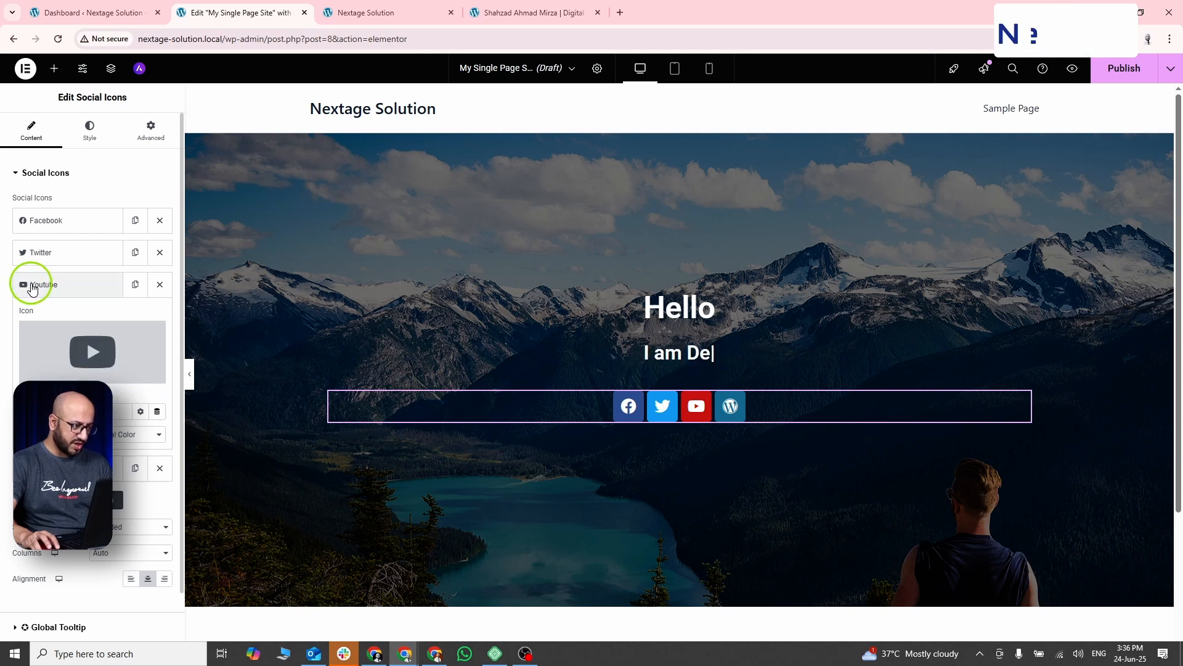
pyautogui.click(48, 252)
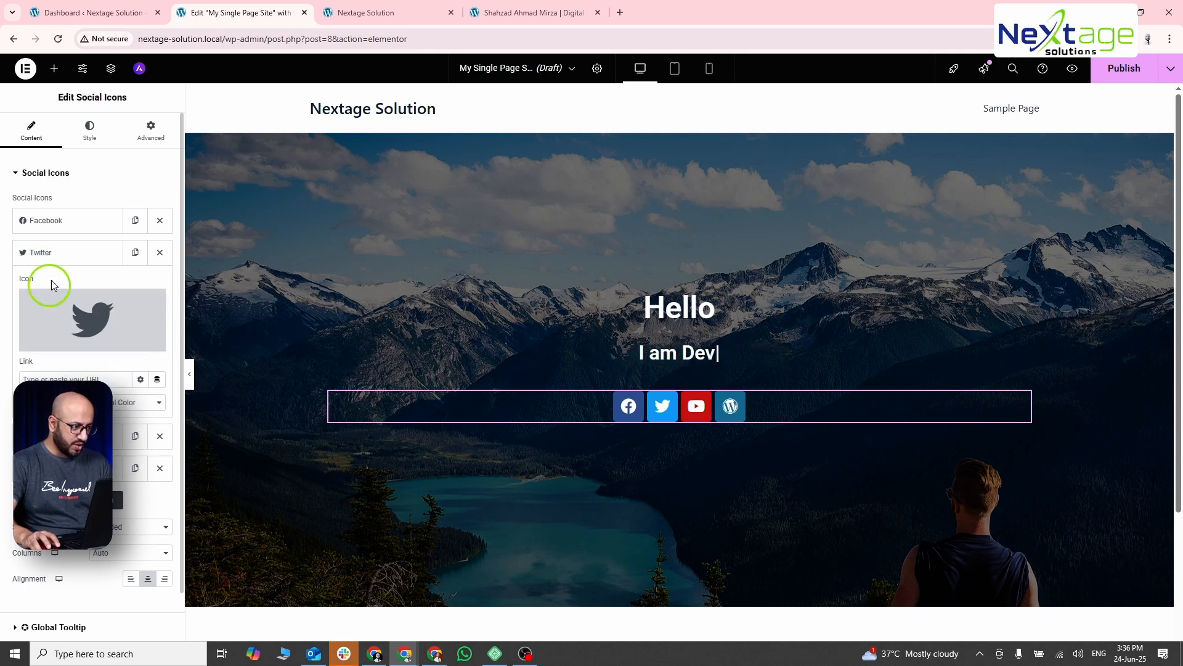
pyautogui.click(52, 222)
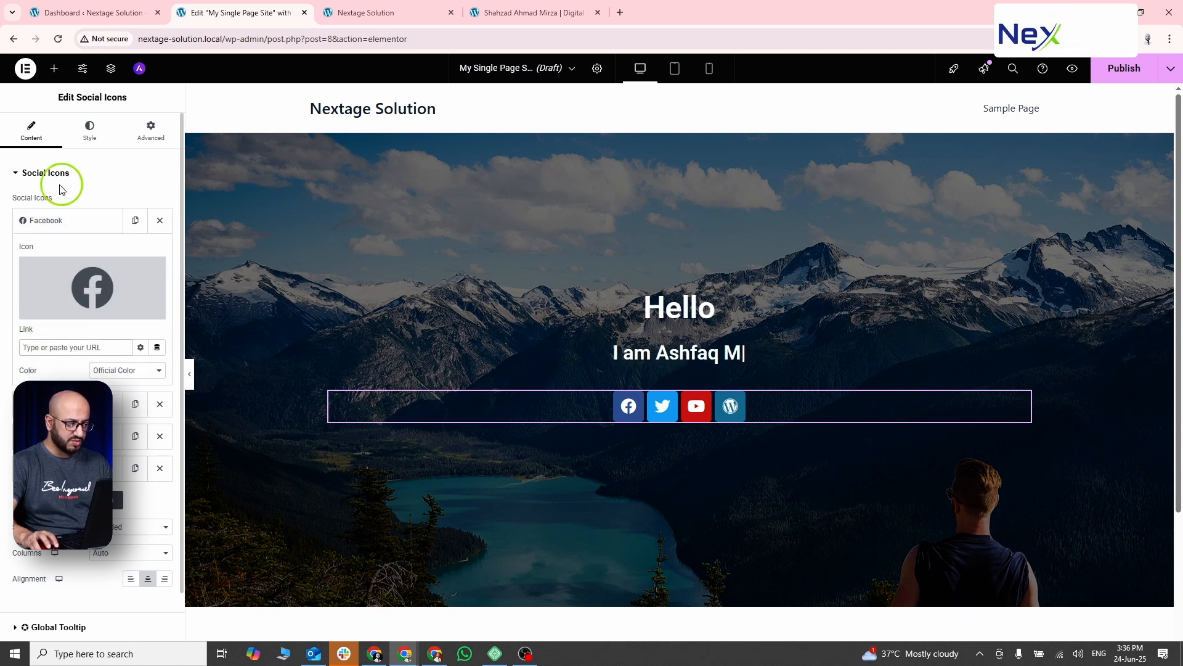
# Switch the social icons to a custom colour with black as the primary colour, and set their size to 17 px.
pyautogui.click(89, 131)
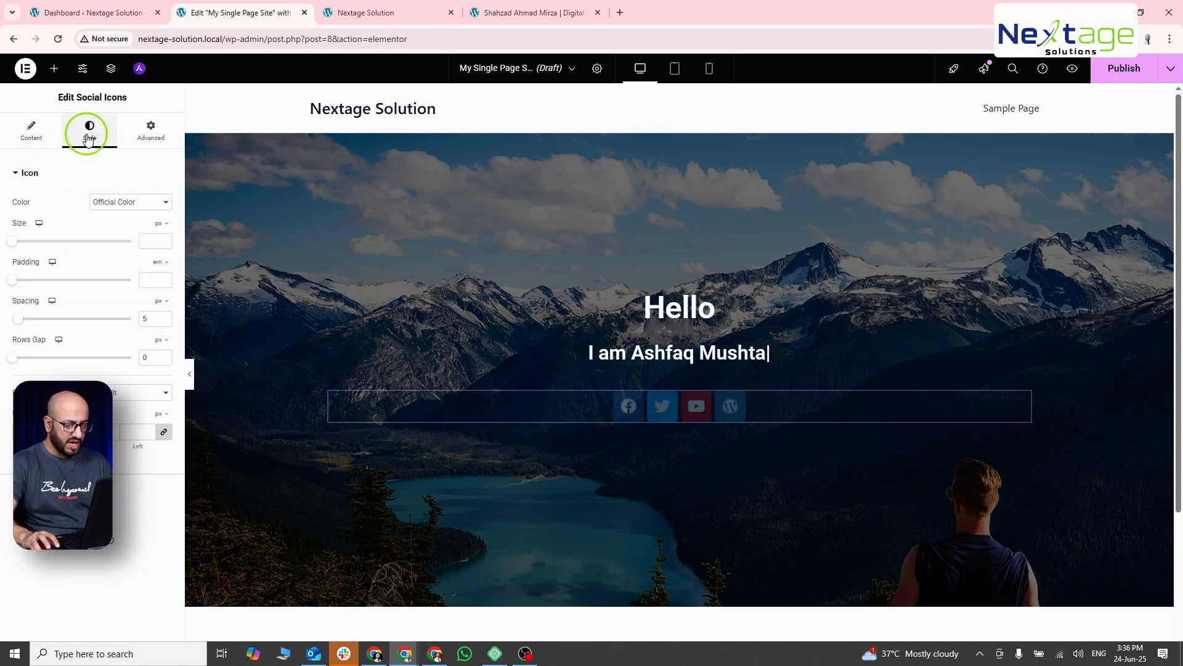
pyautogui.click(126, 204)
pyautogui.click(101, 232)
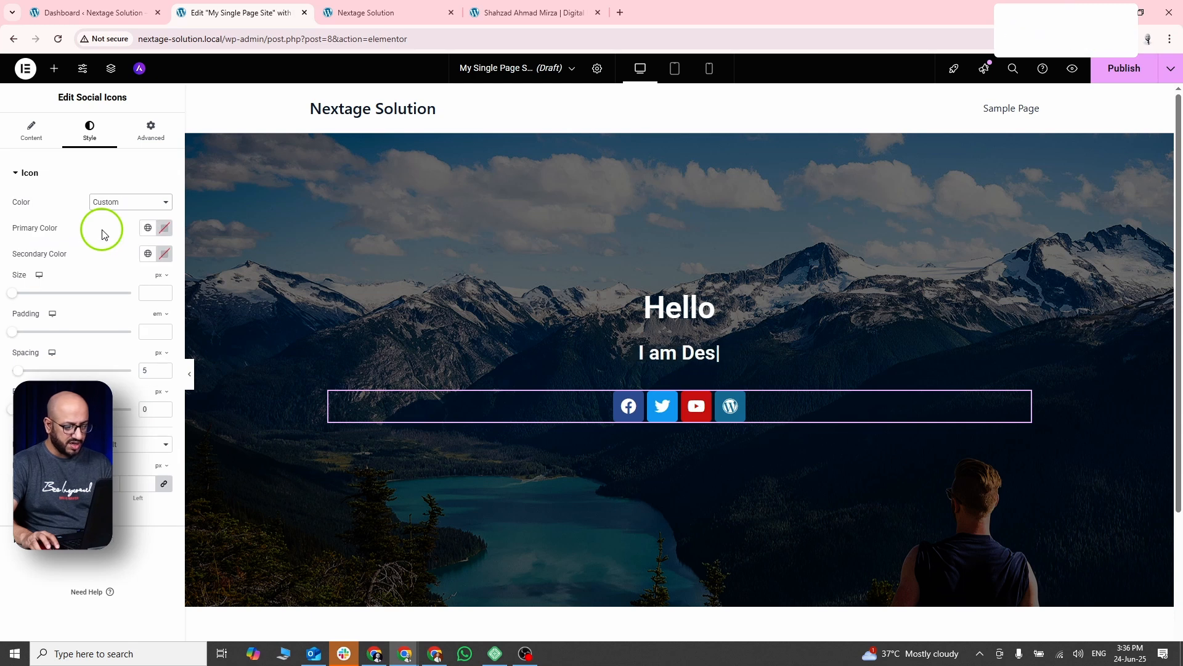
pyautogui.click(148, 227)
pyautogui.click(86, 457)
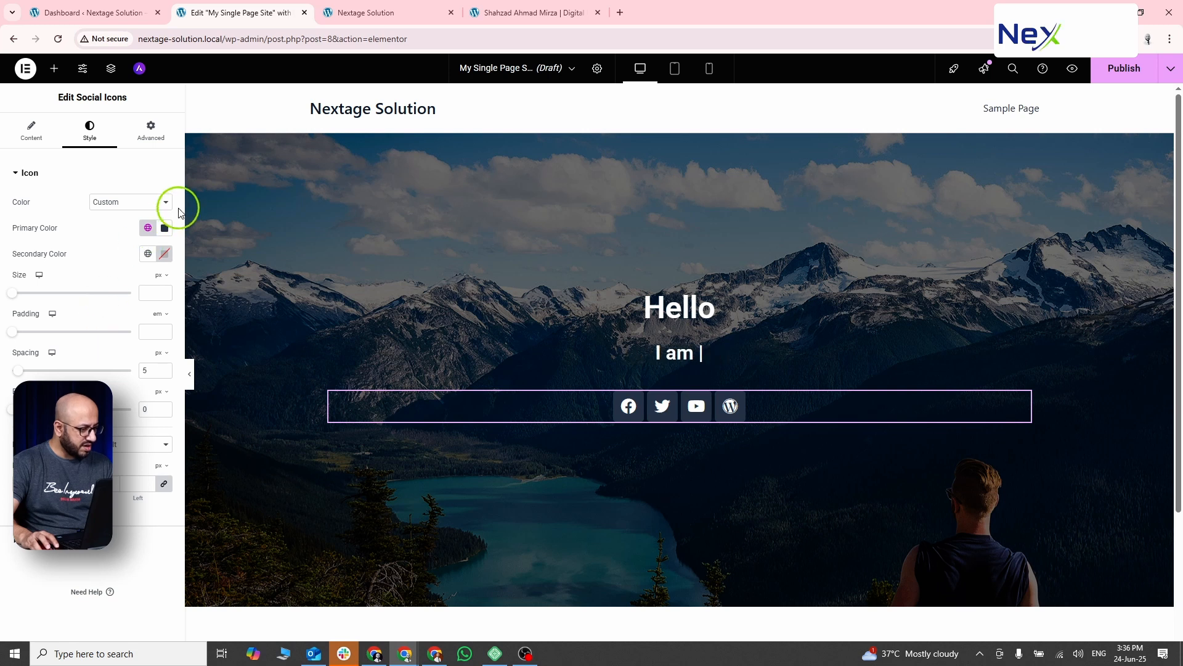
pyautogui.click(163, 229)
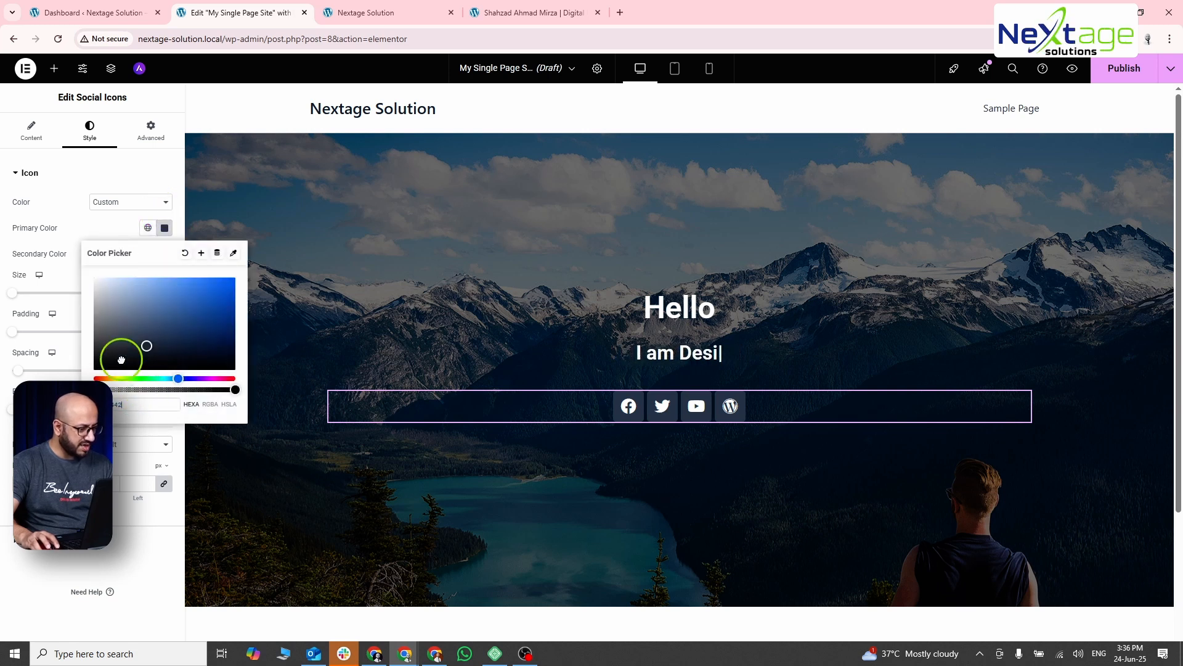
pyautogui.moveTo(121, 359); pyautogui.dragTo(25, 401)
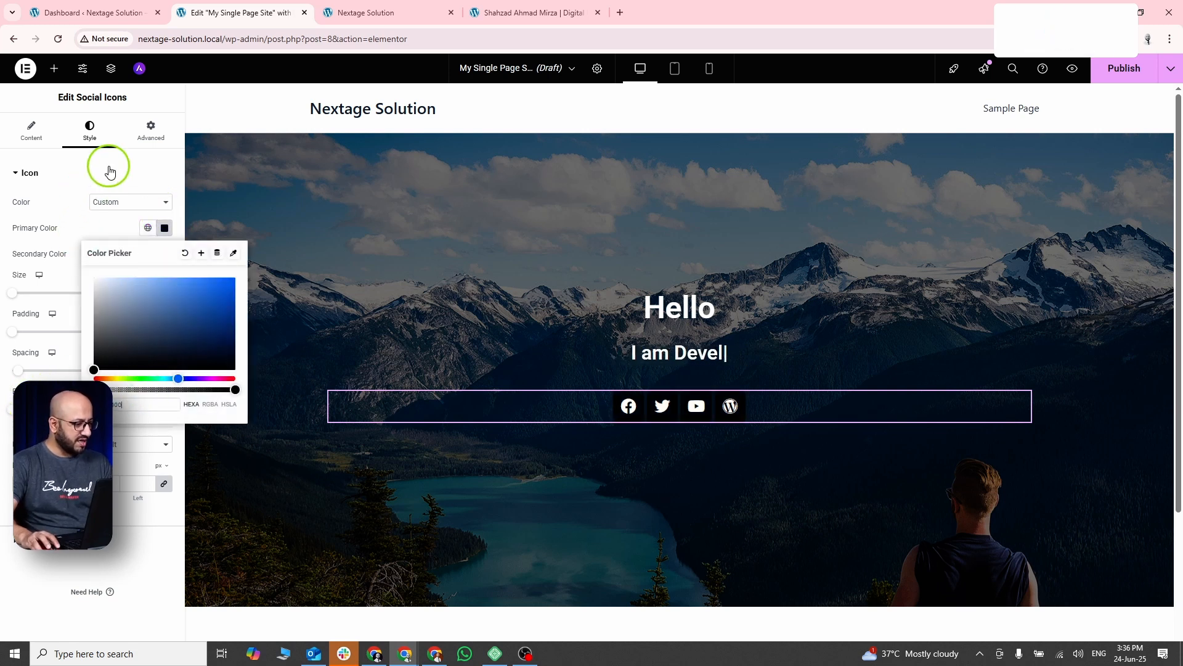
pyautogui.click(55, 173)
pyautogui.click(29, 174)
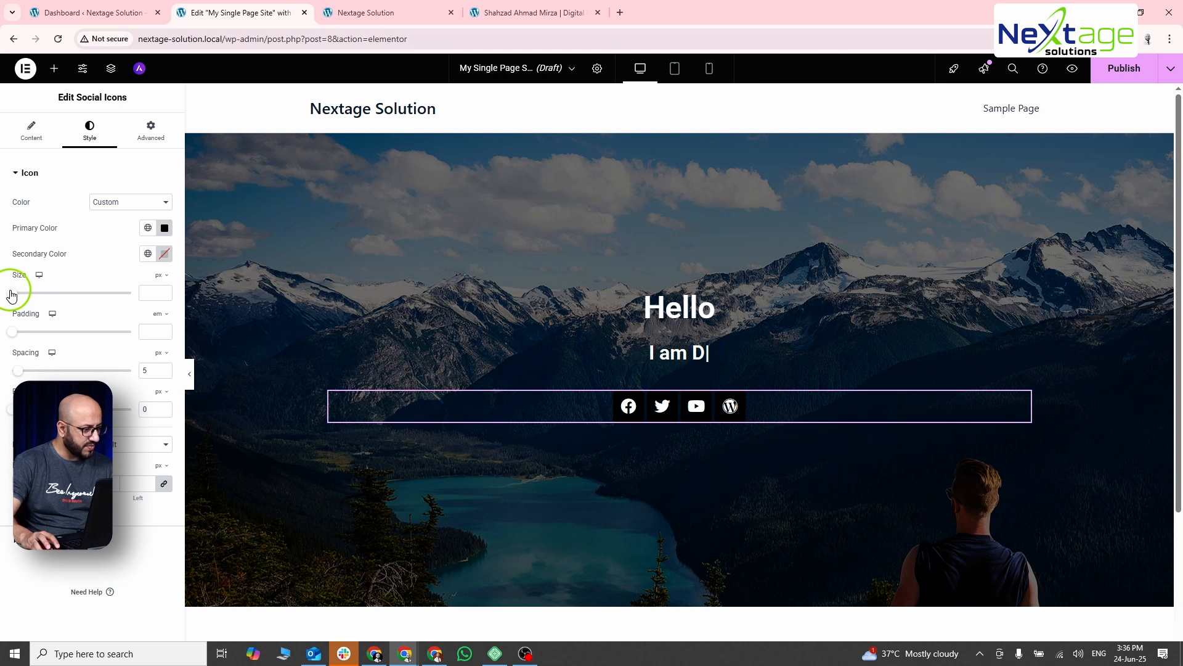
pyautogui.moveTo(12, 294)
pyautogui.mouseDown()
pyautogui.moveTo(47, 296)
pyautogui.moveTo(16, 306)
pyautogui.mouseUp()
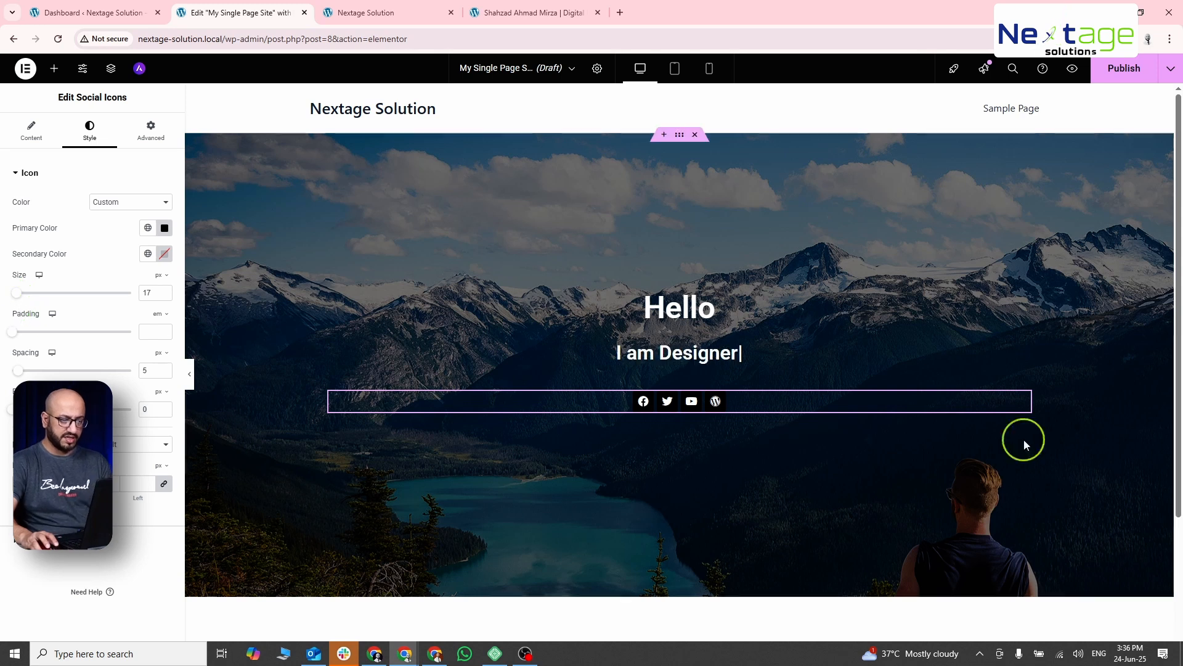
# Preview the page in a new browser tab to check the hero section's heading, animated text and social icons.
pyautogui.click(1074, 75)
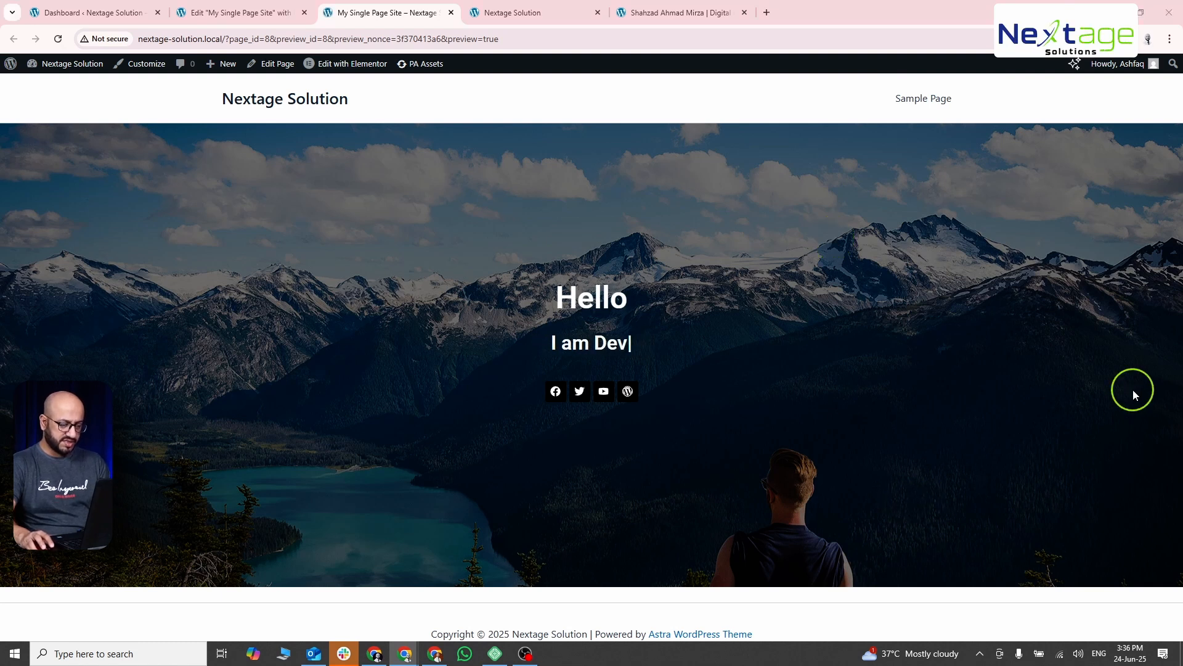
pyautogui.hotkey('alt', 'Tab')
pyautogui.hotkey('alt', 'Tab')
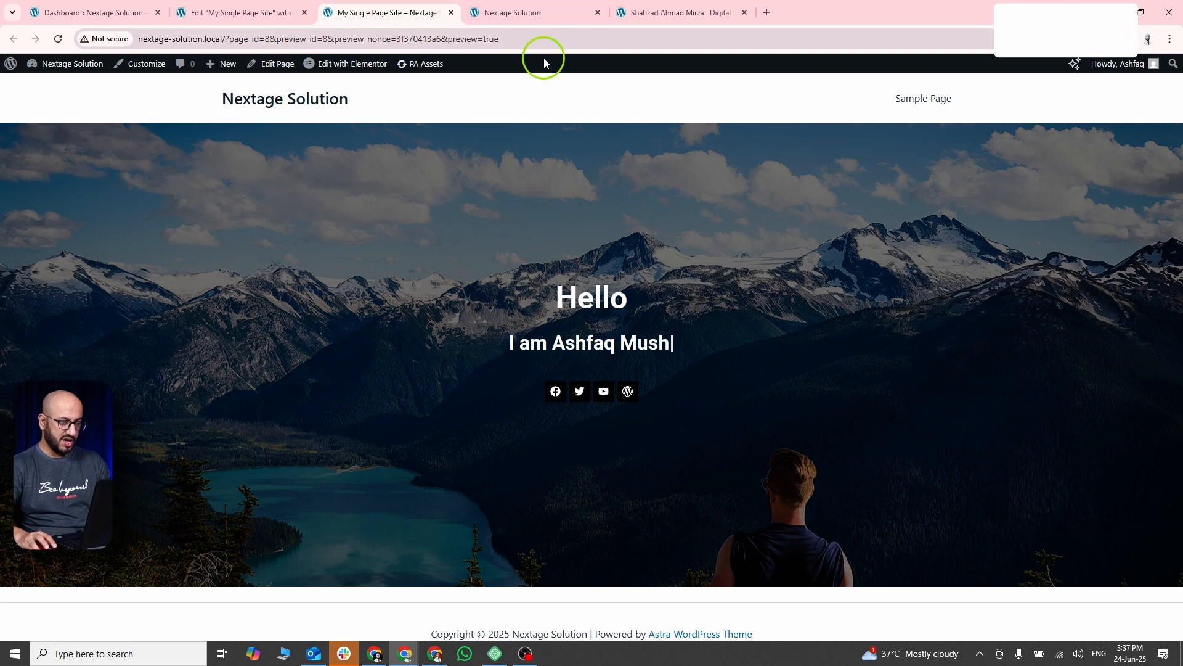
# Consult the Daniels demo's About Me section and add a Flexbox container with two equal columns below the hero section.
pyautogui.hotkey('alt', 'Tab')
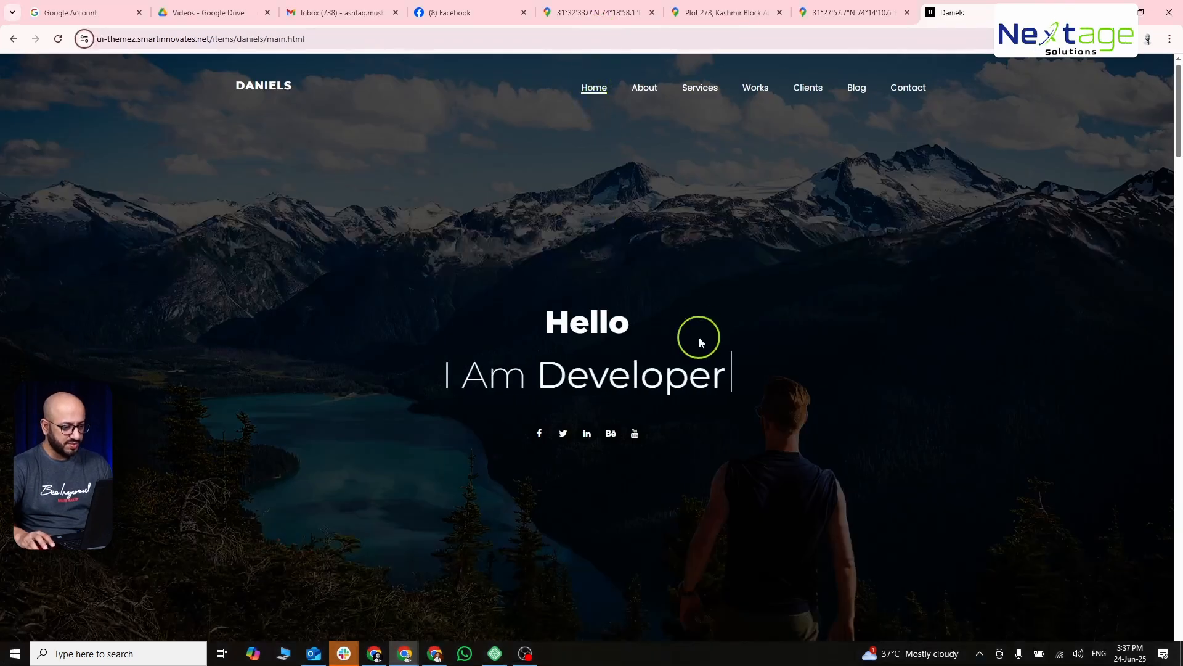
pyautogui.scroll(-5, 698, 337)
pyautogui.scroll(-4, 686, 374)
pyautogui.scroll(1, 687, 378)
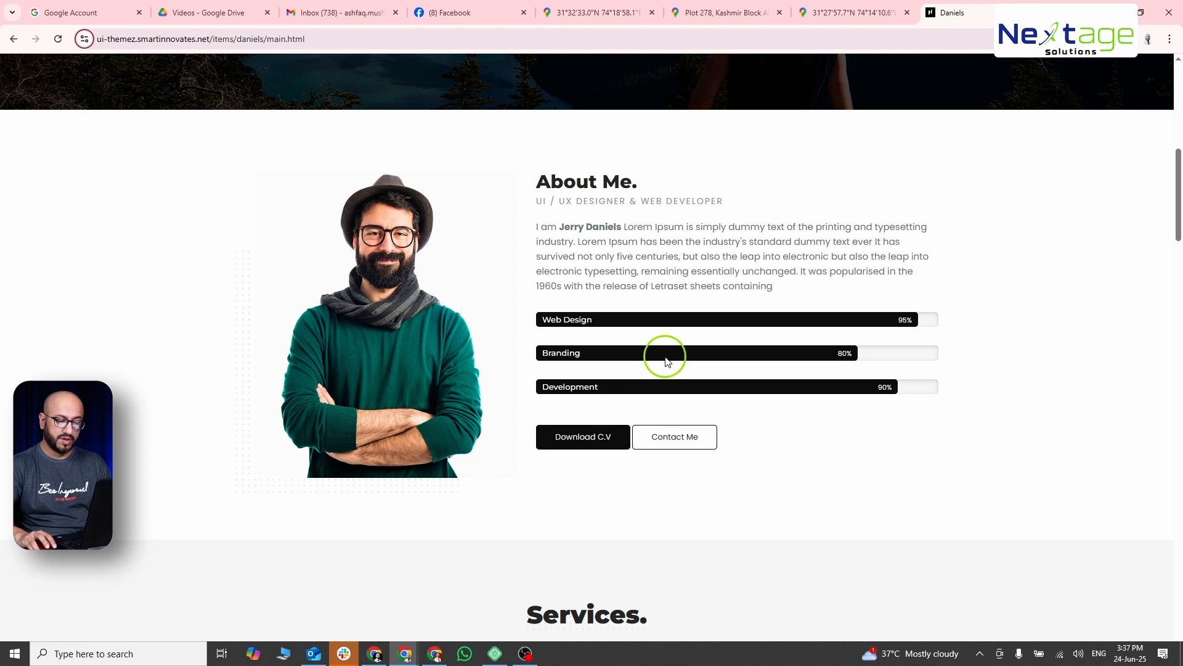
pyautogui.hotkey('alt', 'Tab')
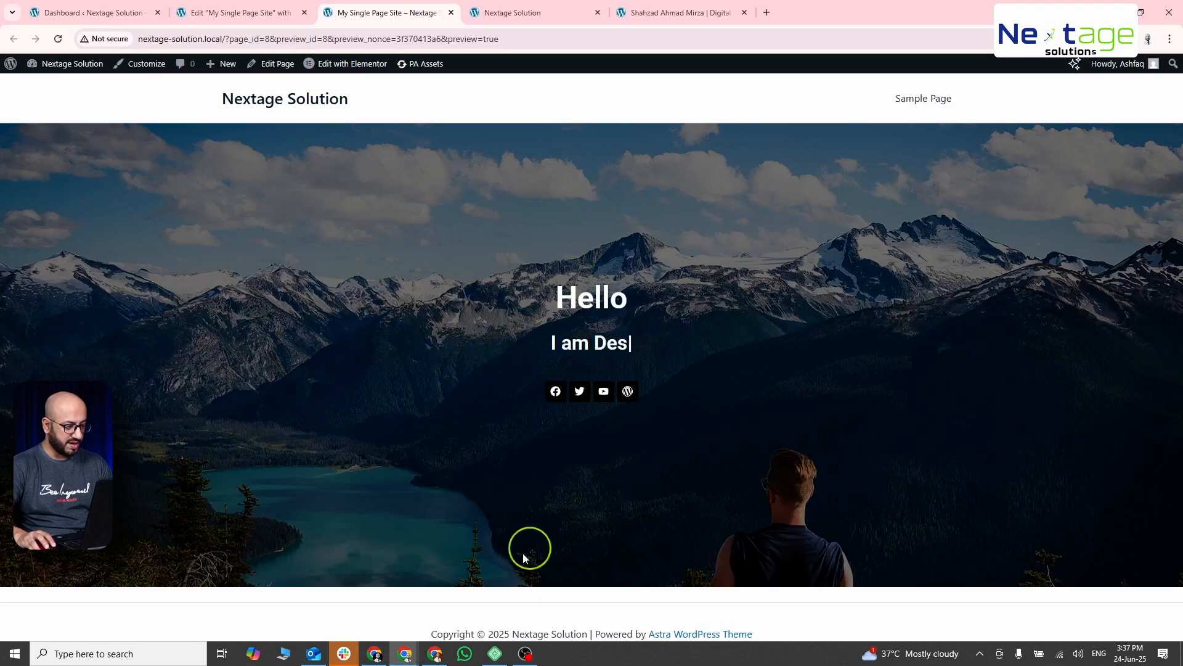
pyautogui.click(240, 13)
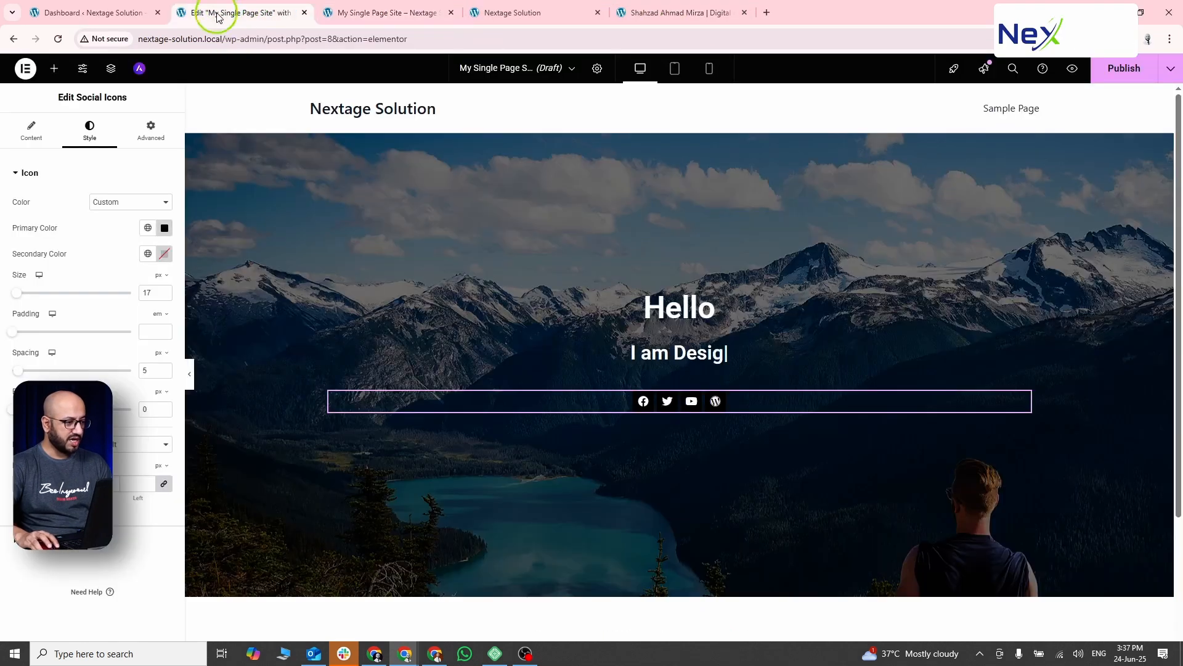
pyautogui.scroll(-3, 597, 431)
pyautogui.click(622, 498)
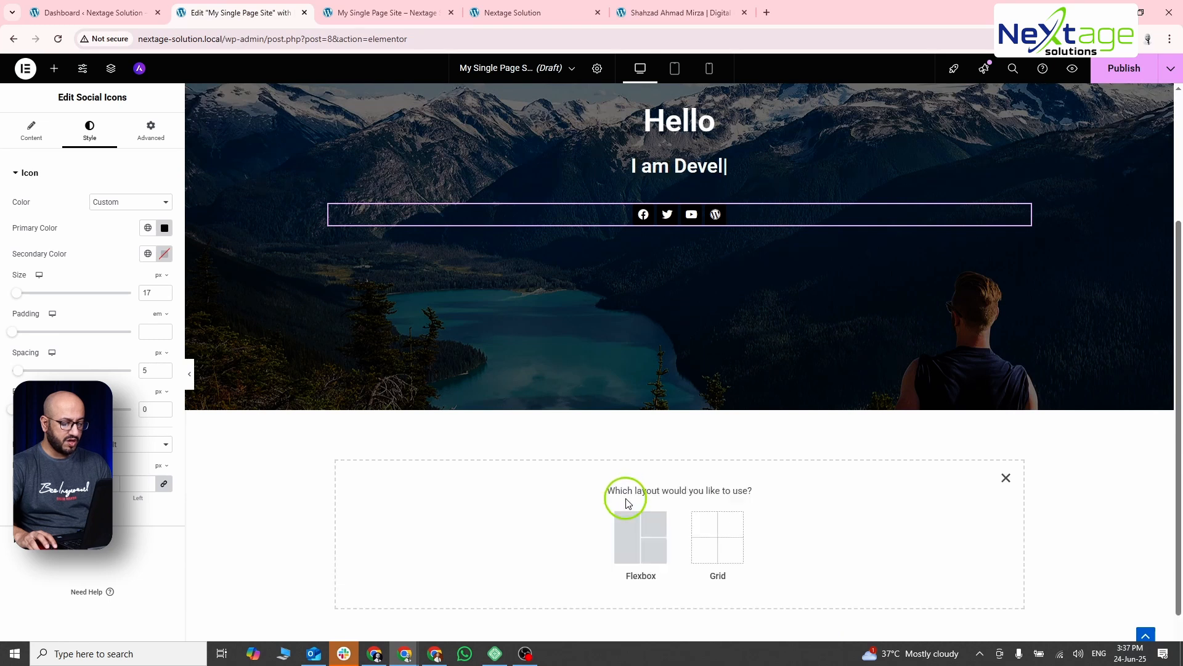
pyautogui.click(631, 533)
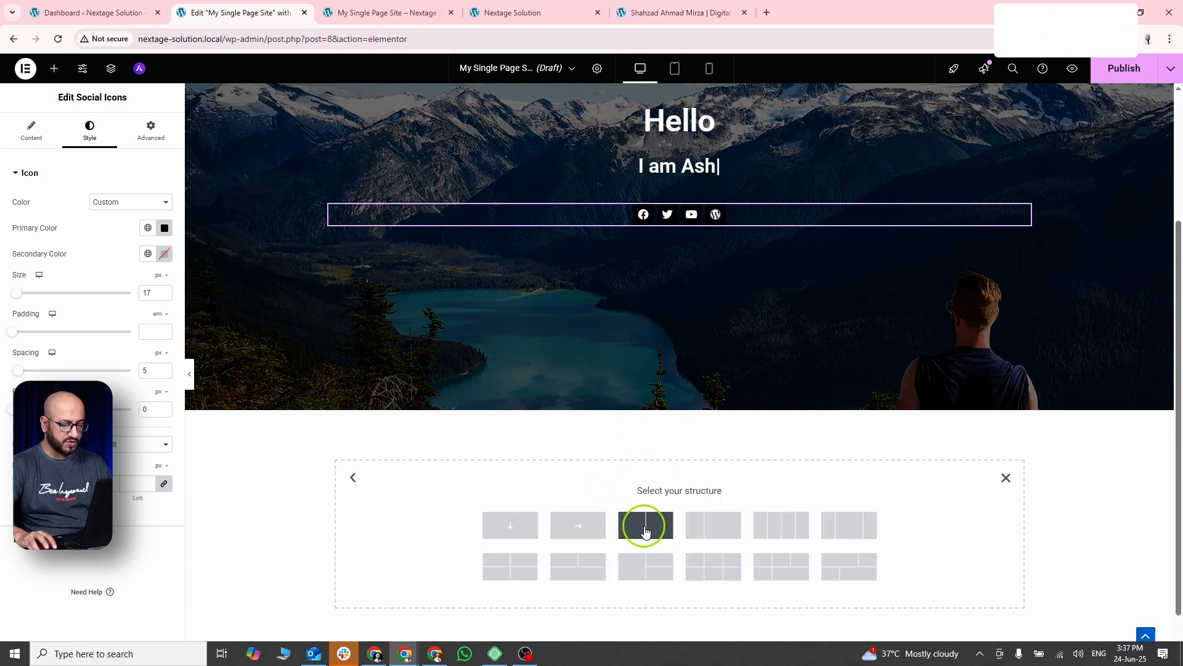
pyautogui.click(643, 527)
pyautogui.scroll(-2, 598, 495)
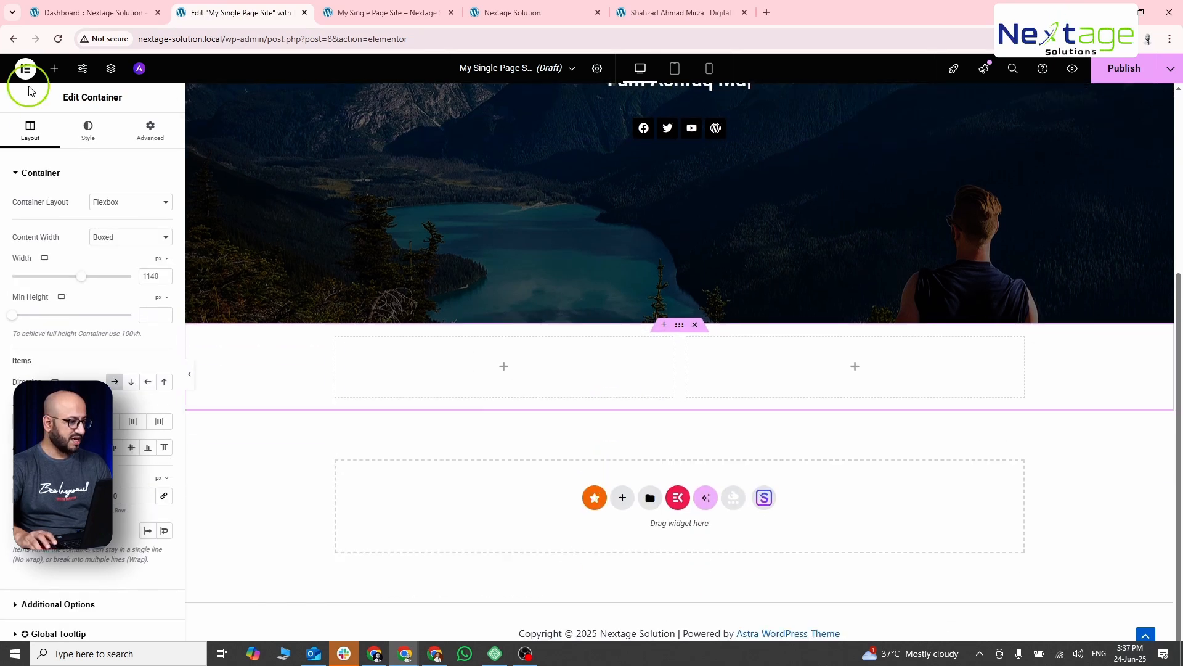
# Find the Image widget and place it in the first column of the new container.
pyautogui.click(54, 69)
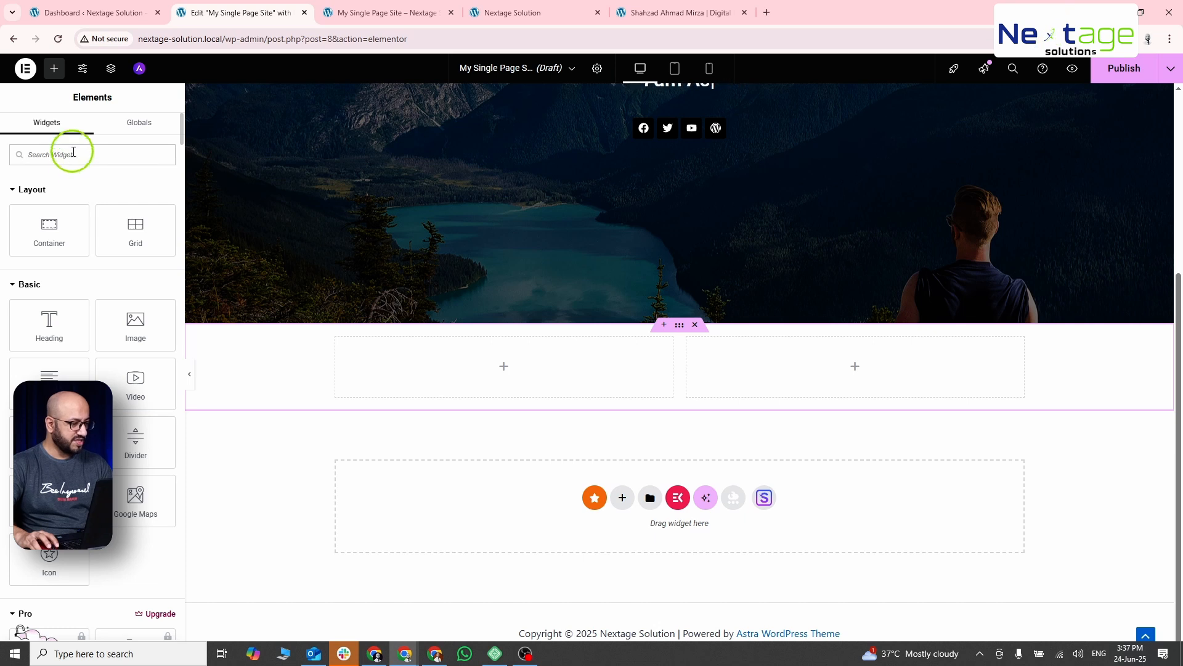
pyautogui.write('image')
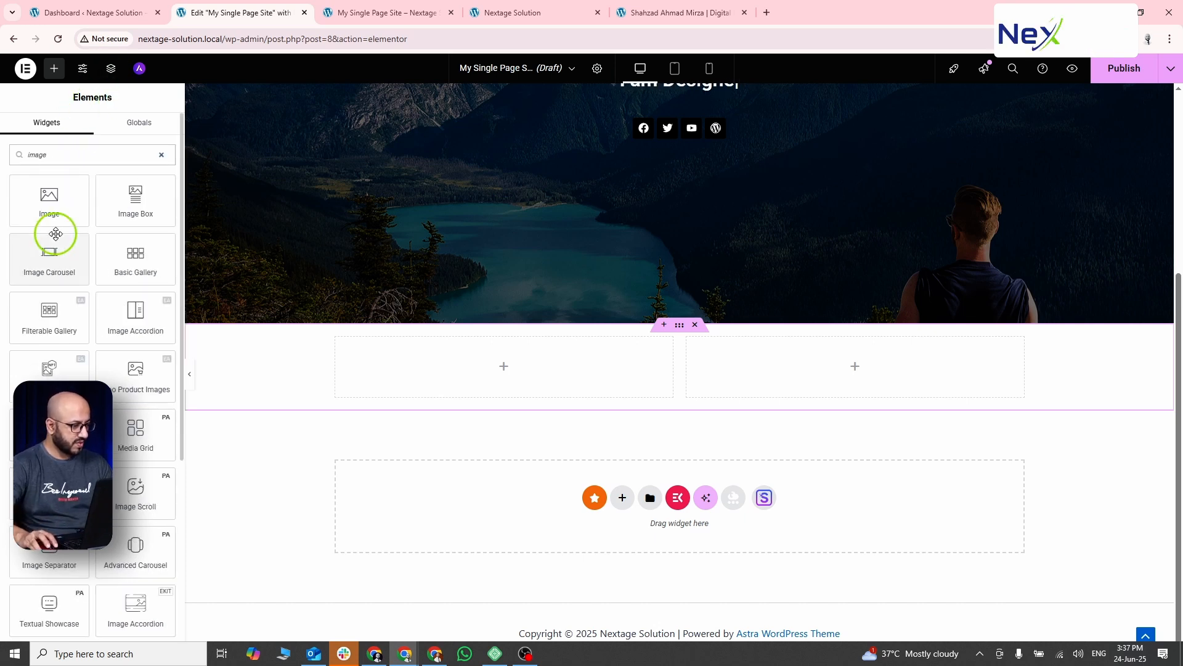
pyautogui.moveTo(50, 198); pyautogui.dragTo(457, 368)
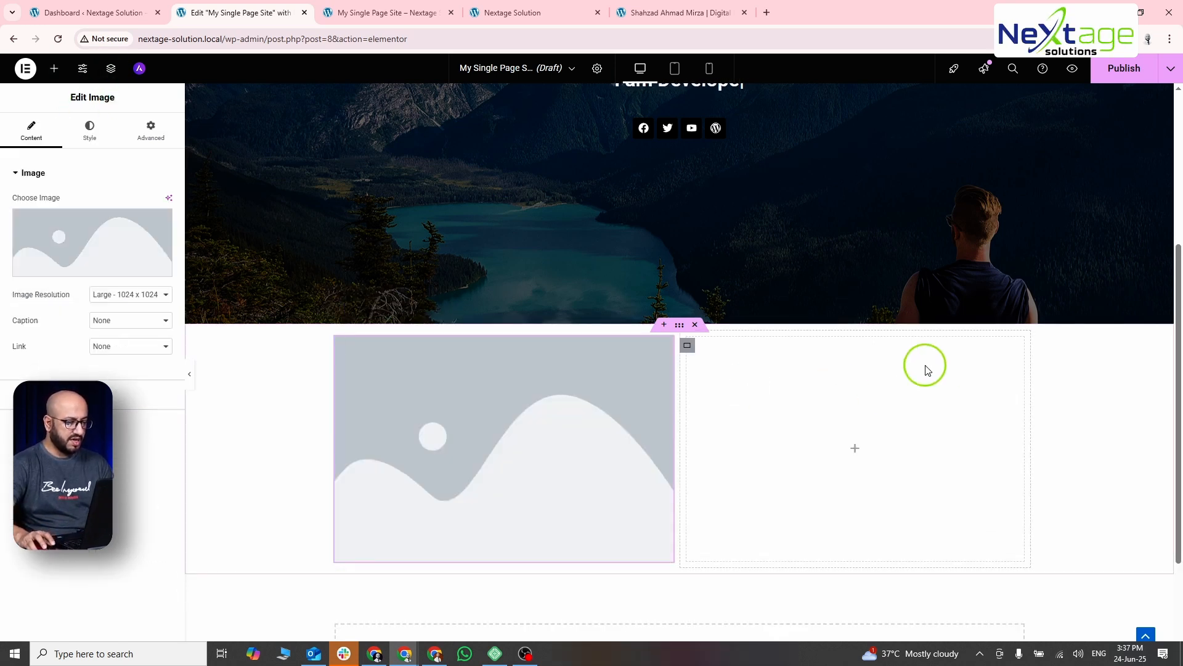
# Place a Heading widget in the container's second column and duplicate it directly below.
pyautogui.click(55, 69)
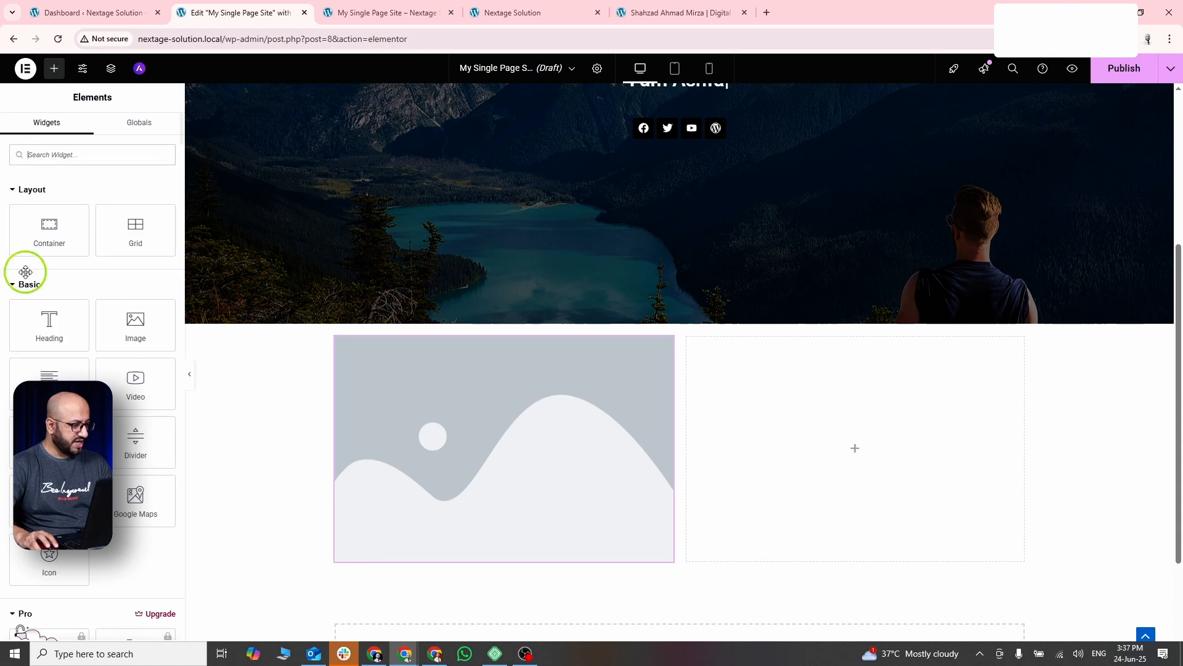
pyautogui.moveTo(42, 325); pyautogui.dragTo(705, 364)
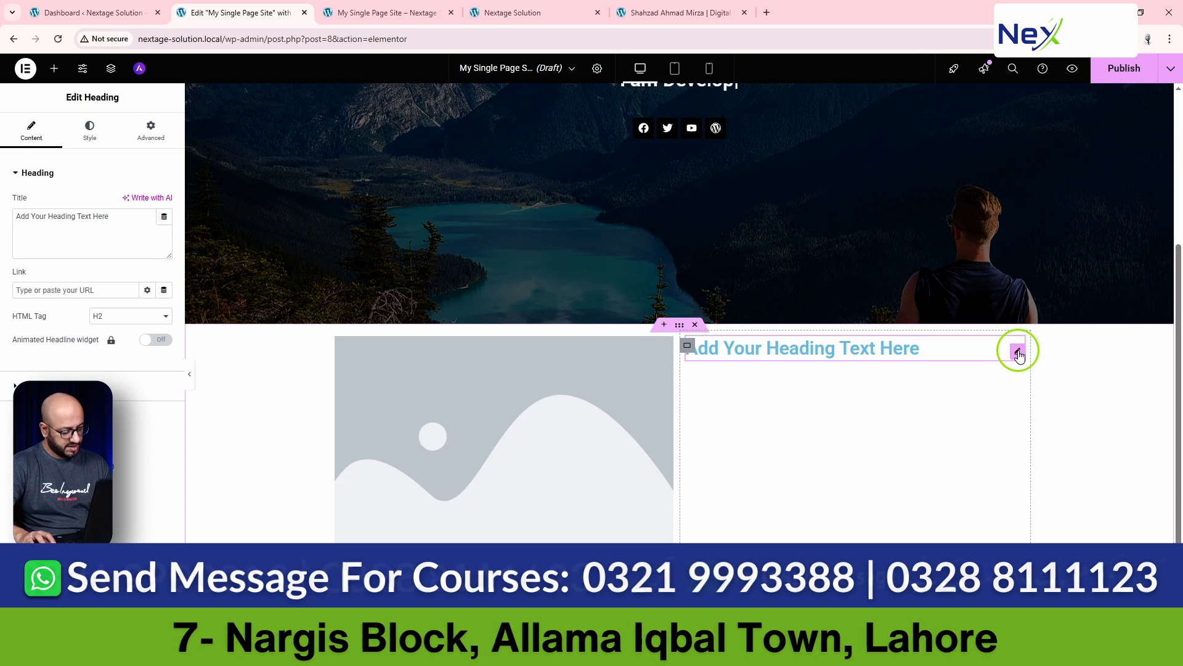
pyautogui.hotkey('ctrl', 'd')
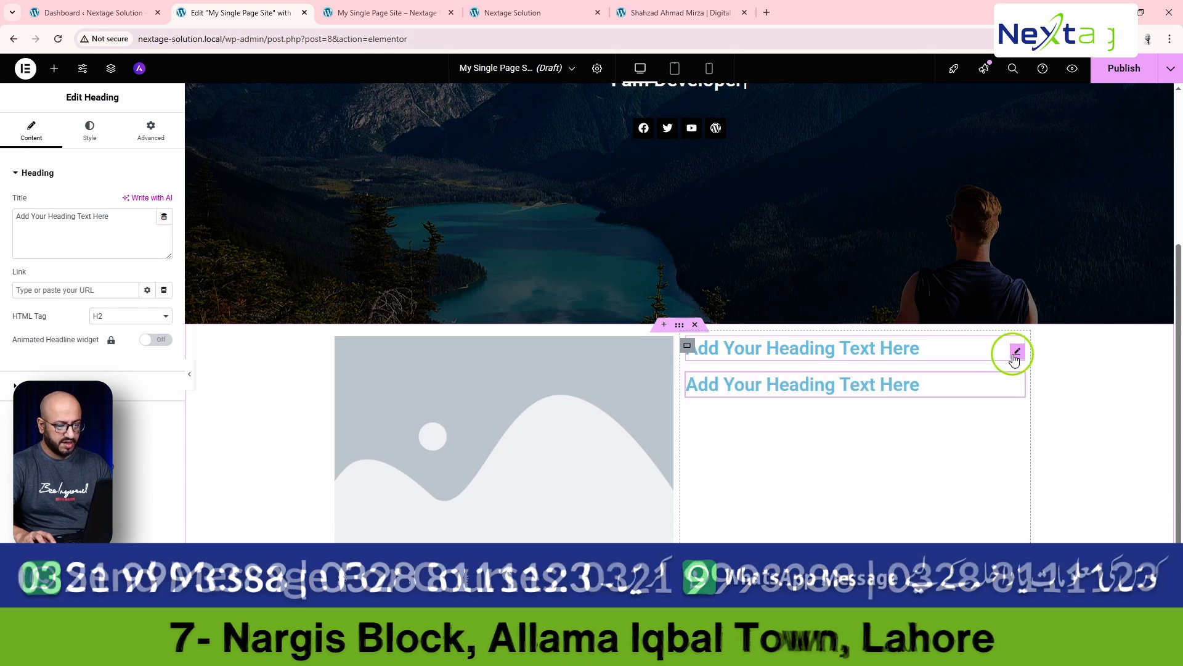
# Add a Text Editor widget and a Progress Bar widget below the two headings, matching the order in the Daniels demo.
pyautogui.click(54, 69)
pyautogui.moveTo(50, 379); pyautogui.dragTo(782, 397)
pyautogui.hotkey('alt', 'Tab')
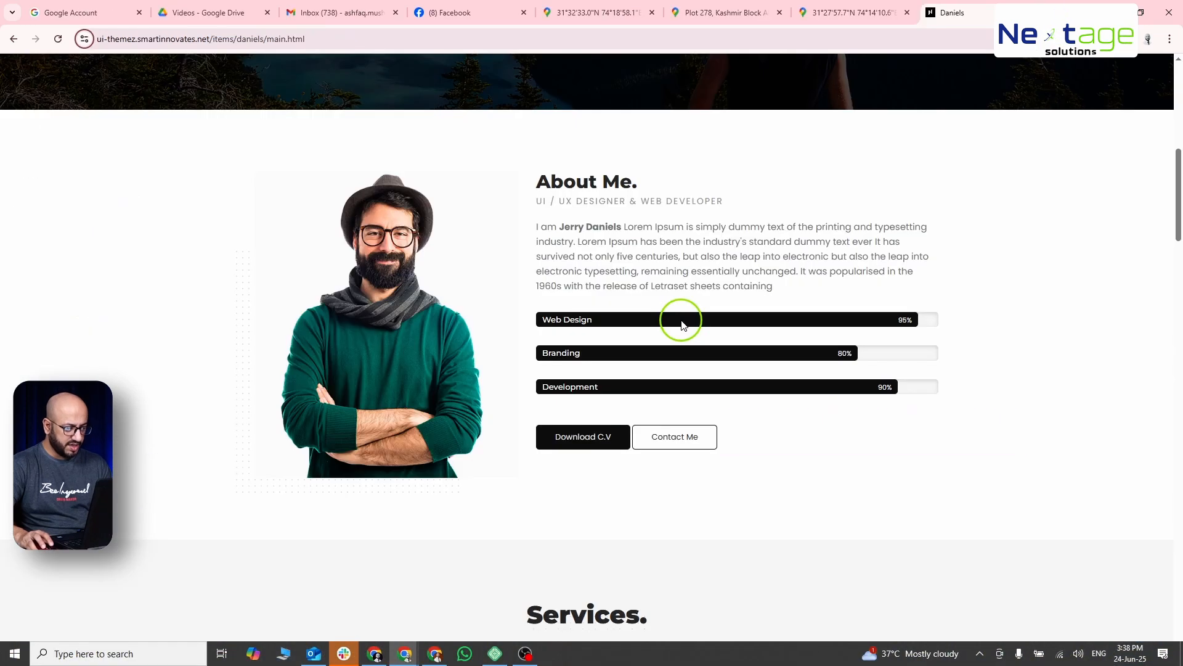
pyautogui.hotkey('alt', 'Tab')
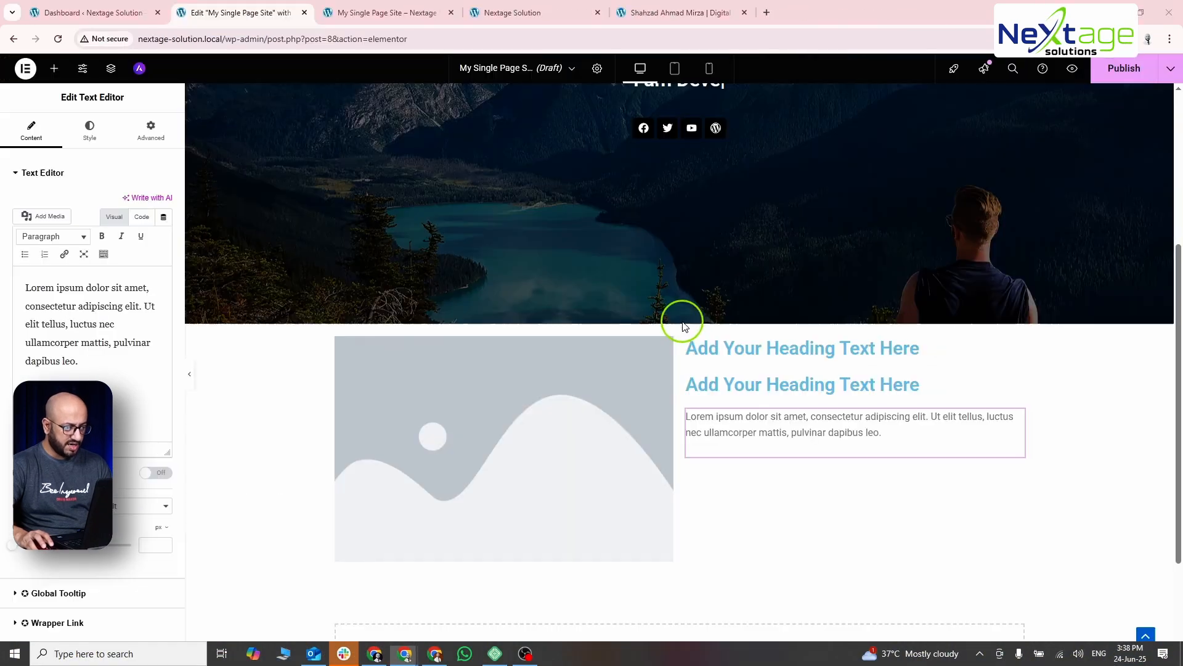
pyautogui.click(54, 69)
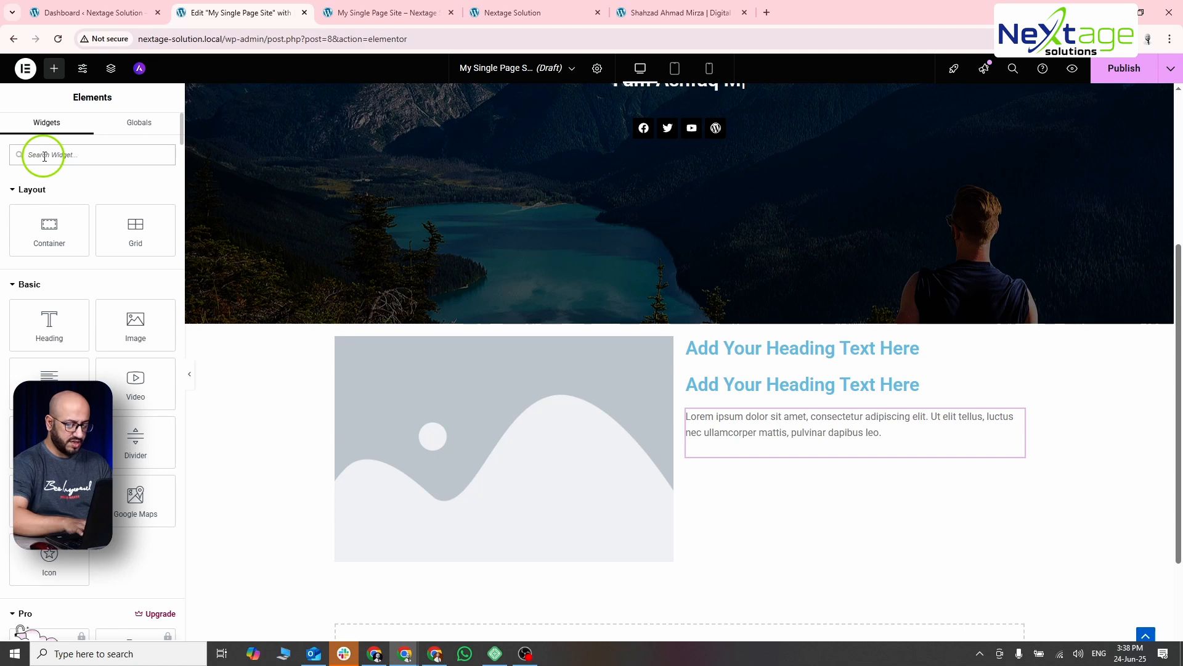
pyautogui.click(45, 156)
pyautogui.write('progre')
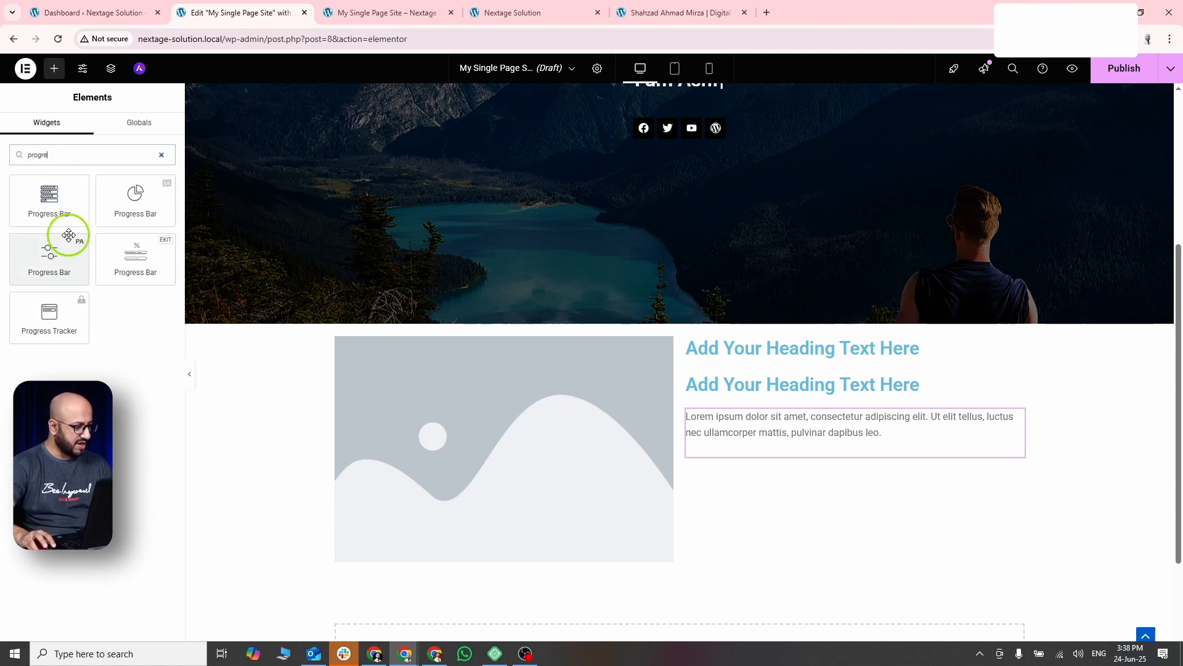
pyautogui.moveTo(53, 197); pyautogui.dragTo(904, 462)
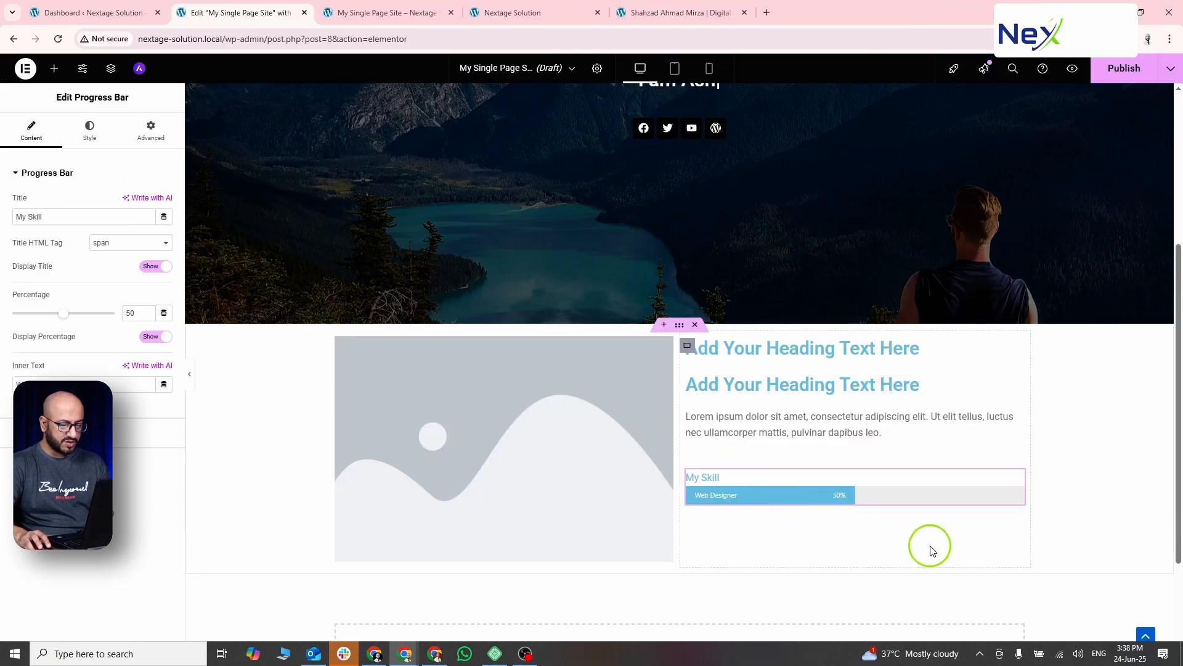
# Nest a container below the progress bar in the second column and place a Button widget inside it.
pyautogui.click(54, 69)
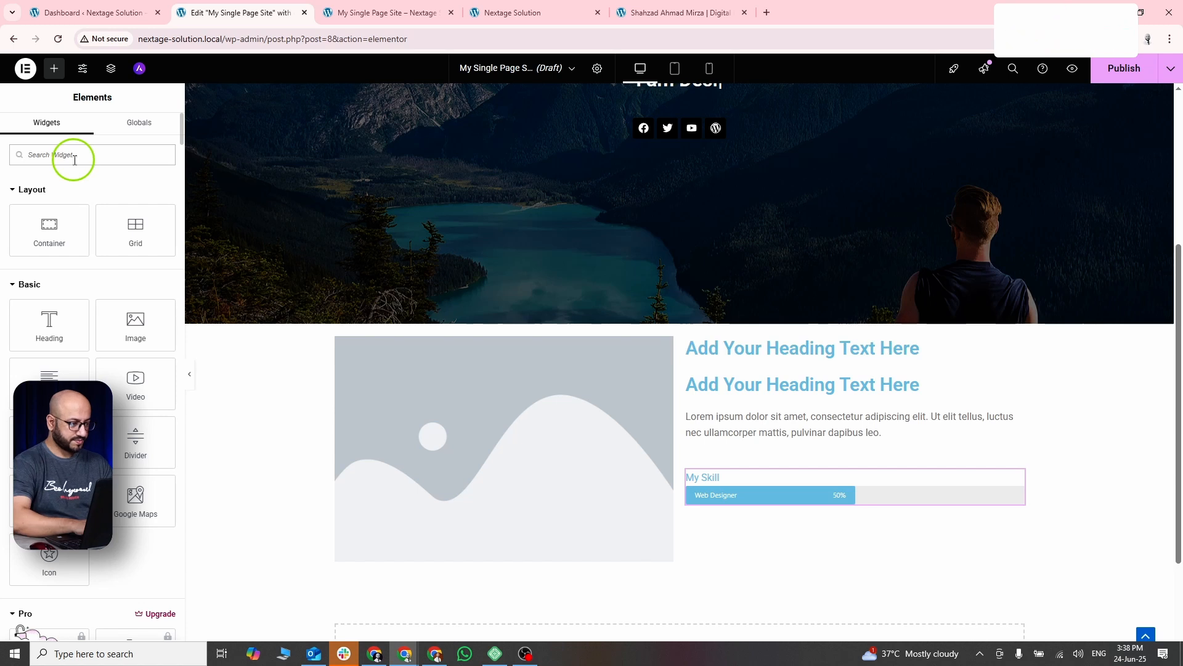
pyautogui.moveTo(37, 228); pyautogui.dragTo(824, 497)
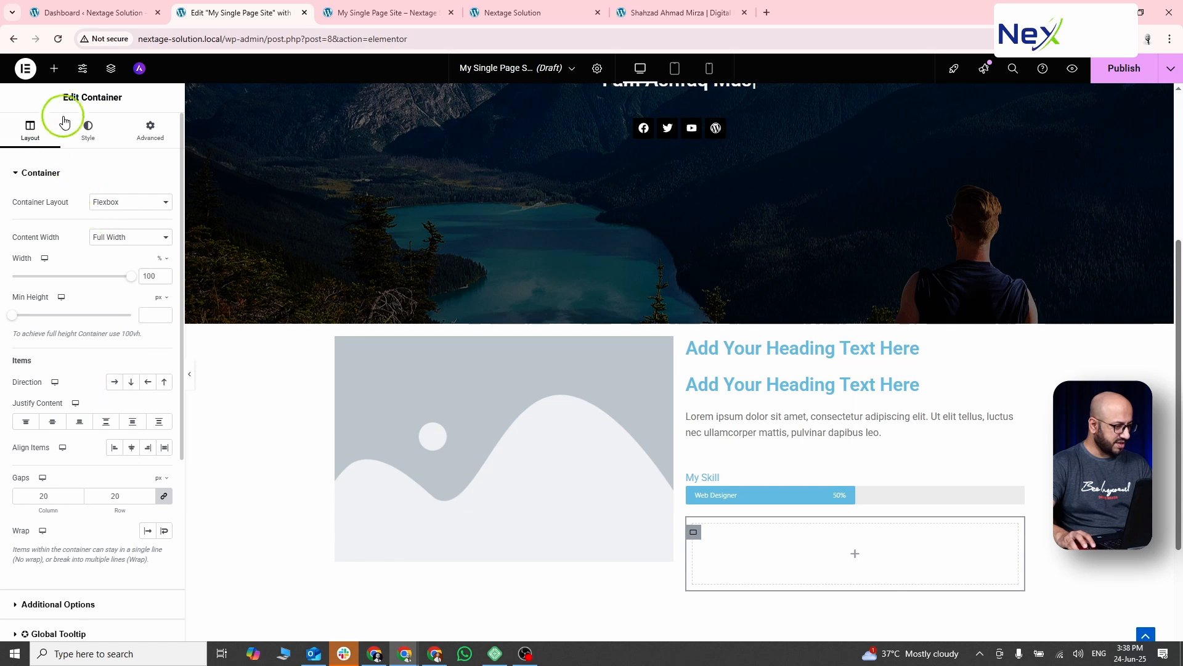
pyautogui.click(53, 68)
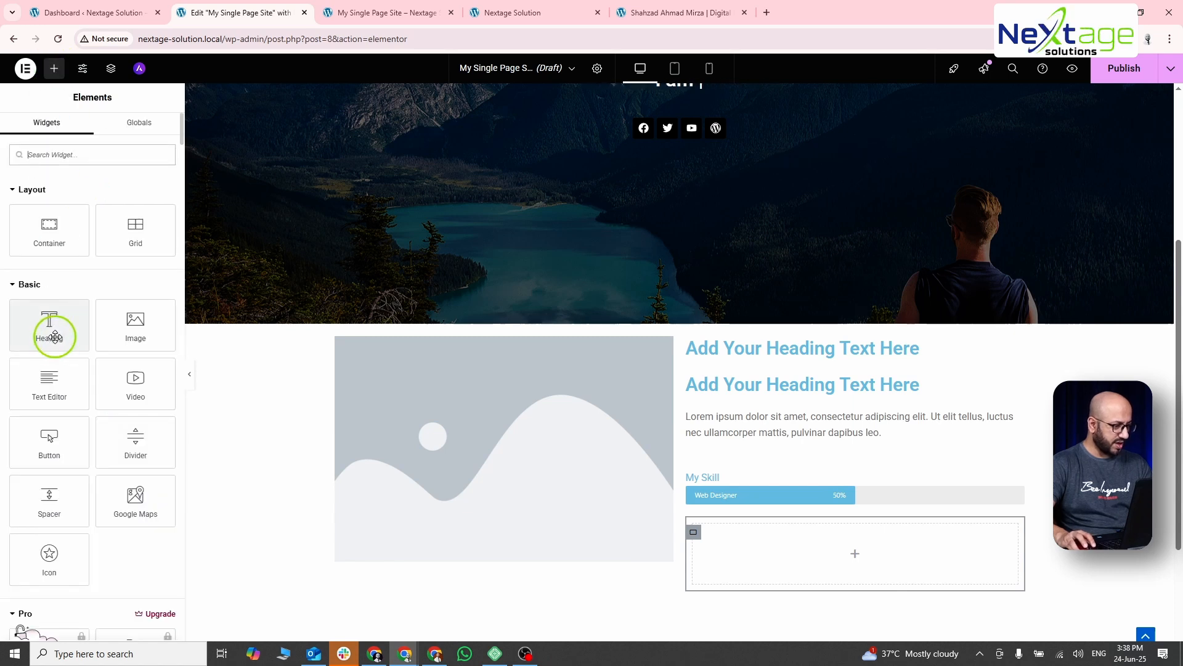
pyautogui.moveTo(46, 438); pyautogui.dragTo(742, 542)
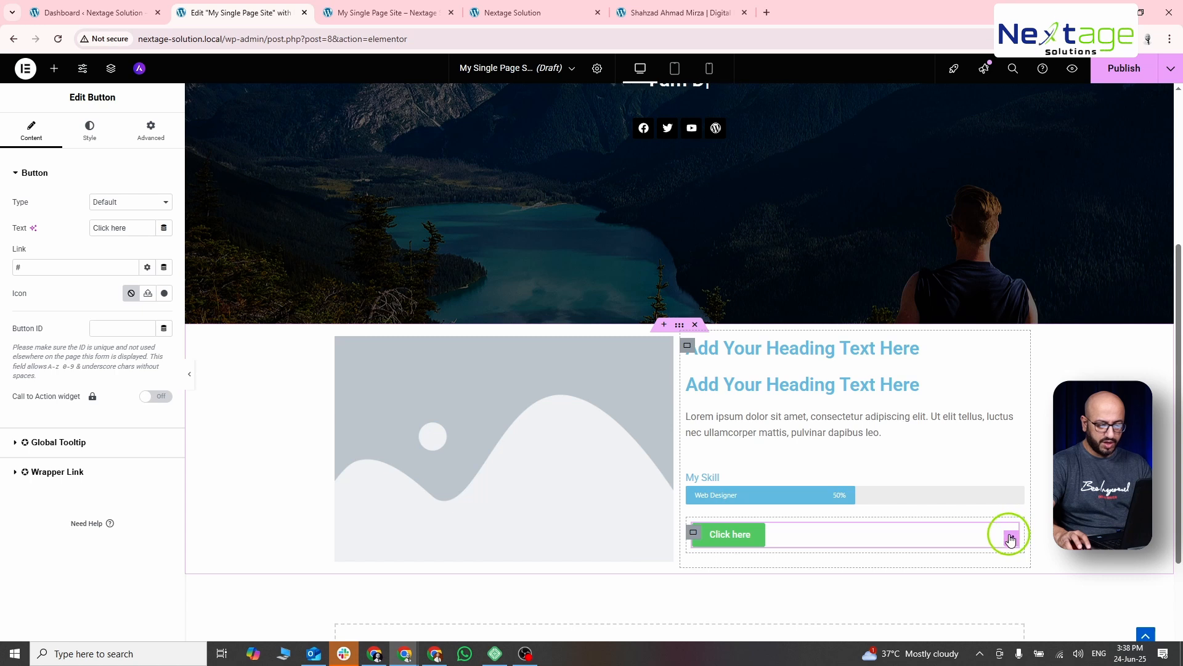
# Duplicate the button and set the nested container's direction to a horizontal row so the two buttons sit side by side.
pyautogui.click(1010, 539)
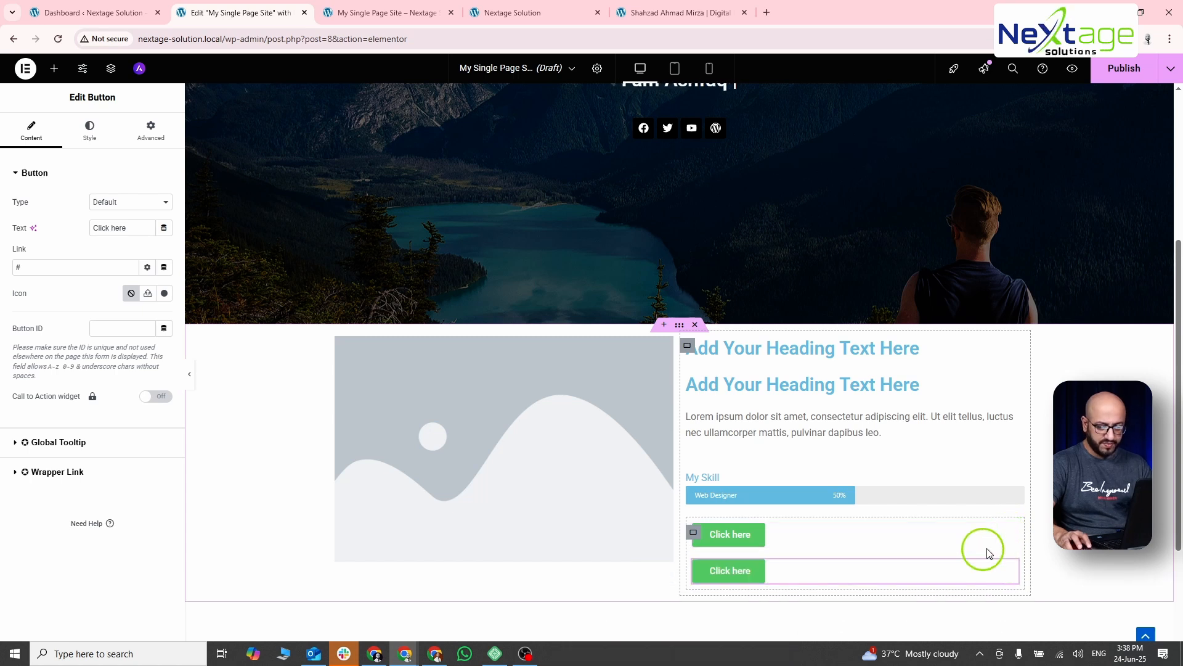
pyautogui.click(694, 533)
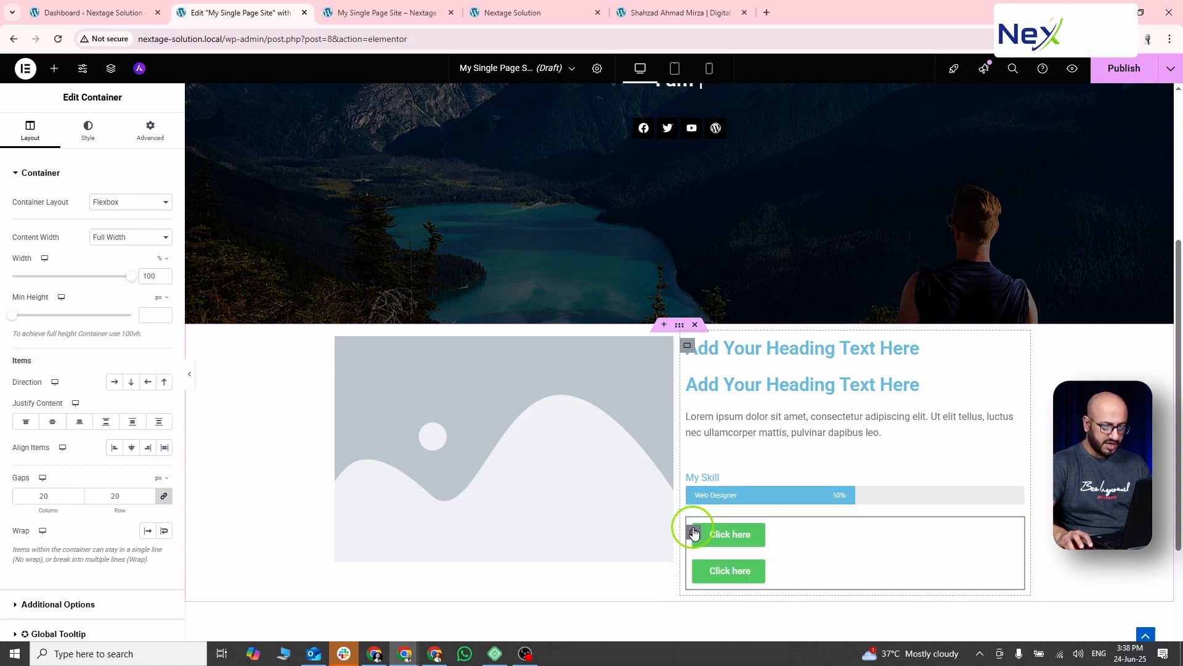
pyautogui.click(113, 382)
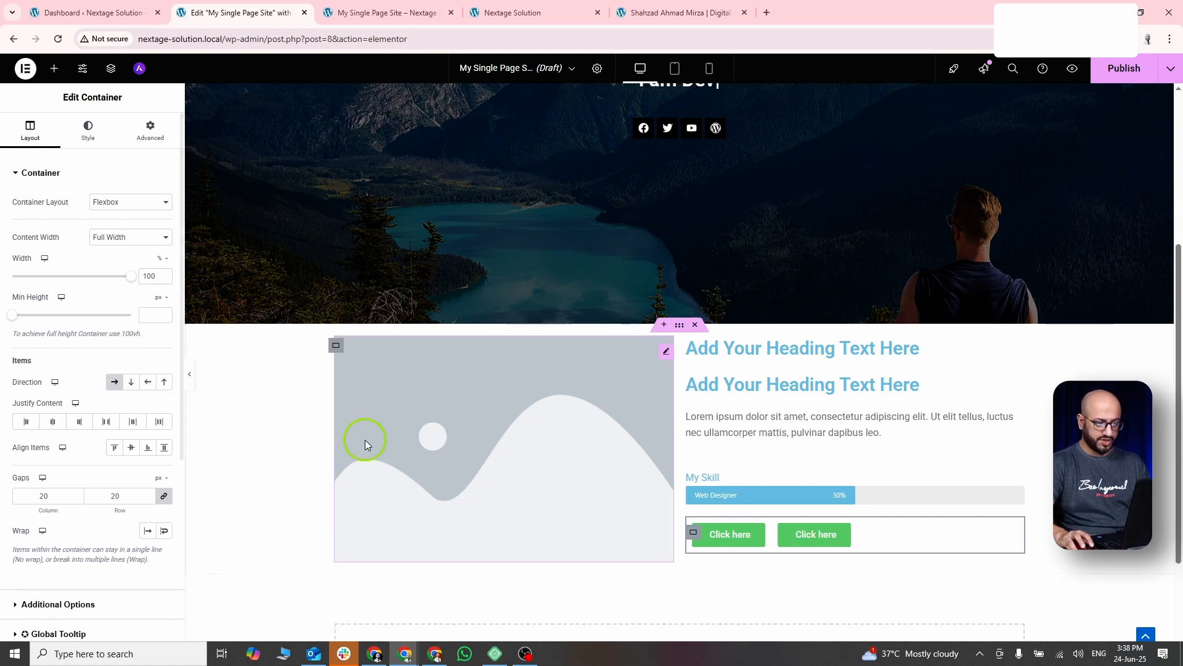
# Save the portrait from the Daniels demo's About Me section to the Downloads folder as hero.jpg.
pyautogui.hotkey('alt', 'Tab')
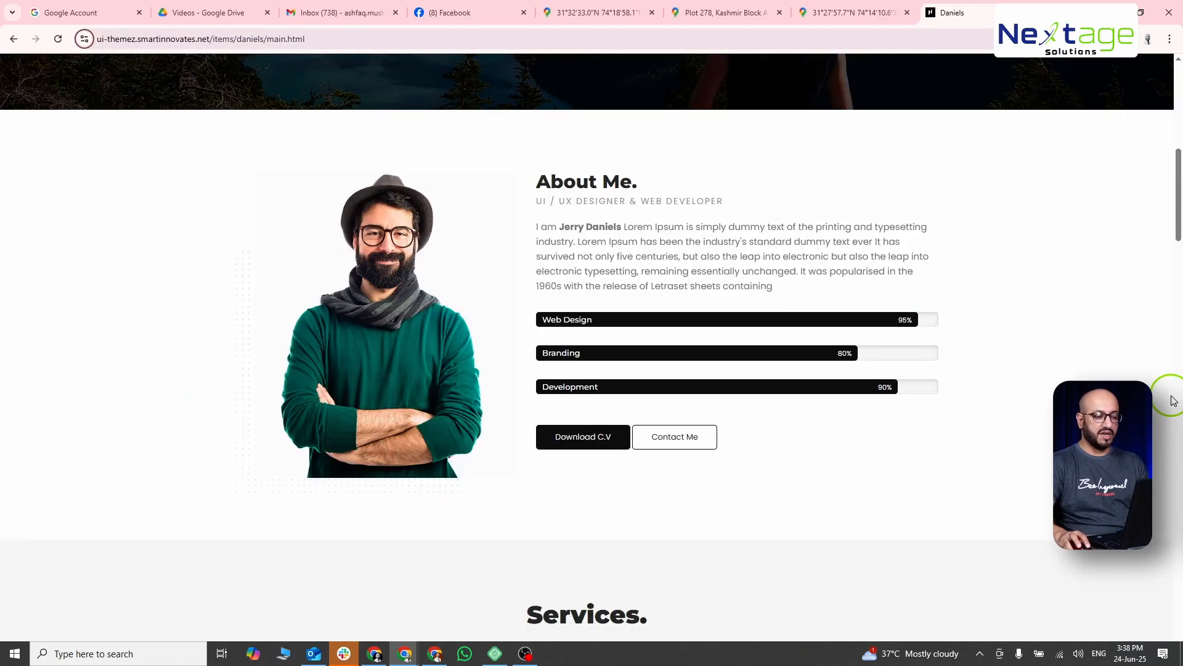
pyautogui.hotkey('alt', 'Tab')
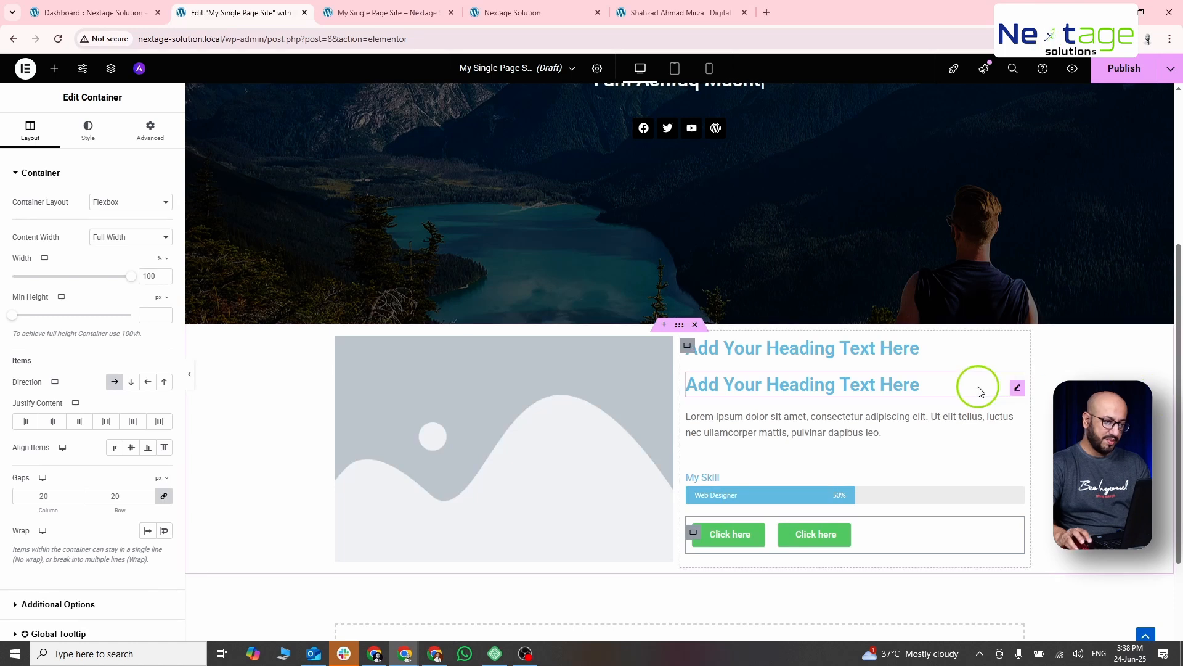
pyautogui.hotkey('alt', 'Tab')
pyautogui.rightClick(343, 281)
pyautogui.click(376, 305)
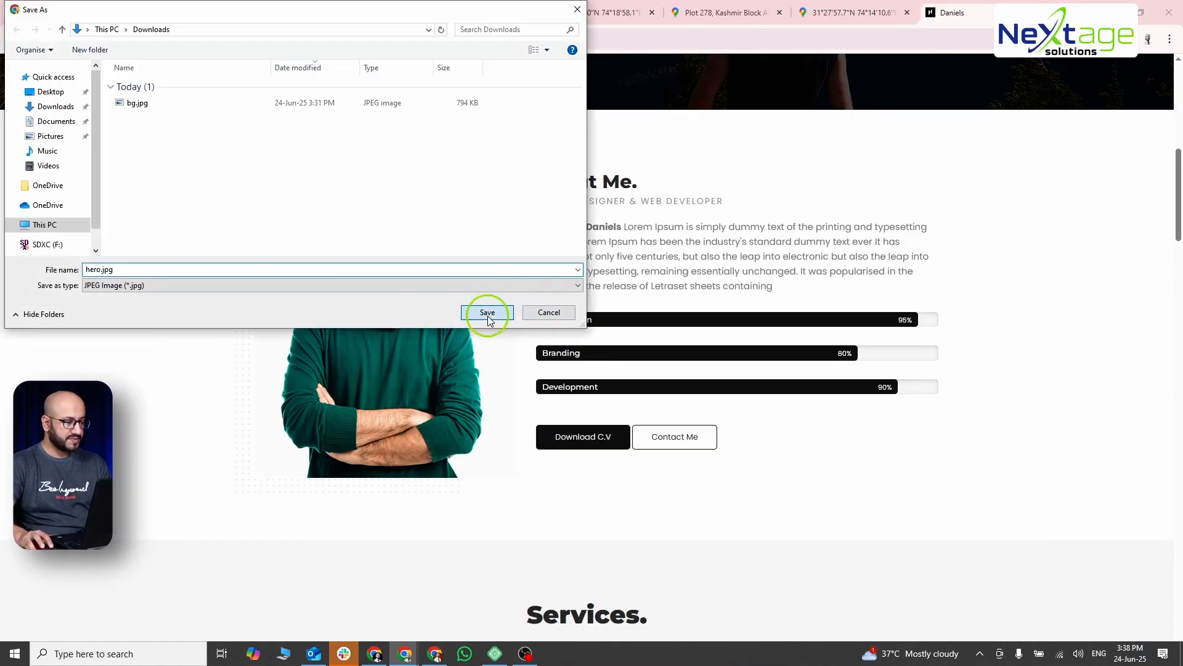
pyautogui.click(487, 313)
# Upload hero.jpg to the media library and use it as the picture in the first column's Image widget.
pyautogui.hotkey('alt', 'Tab')
pyautogui.click(455, 423)
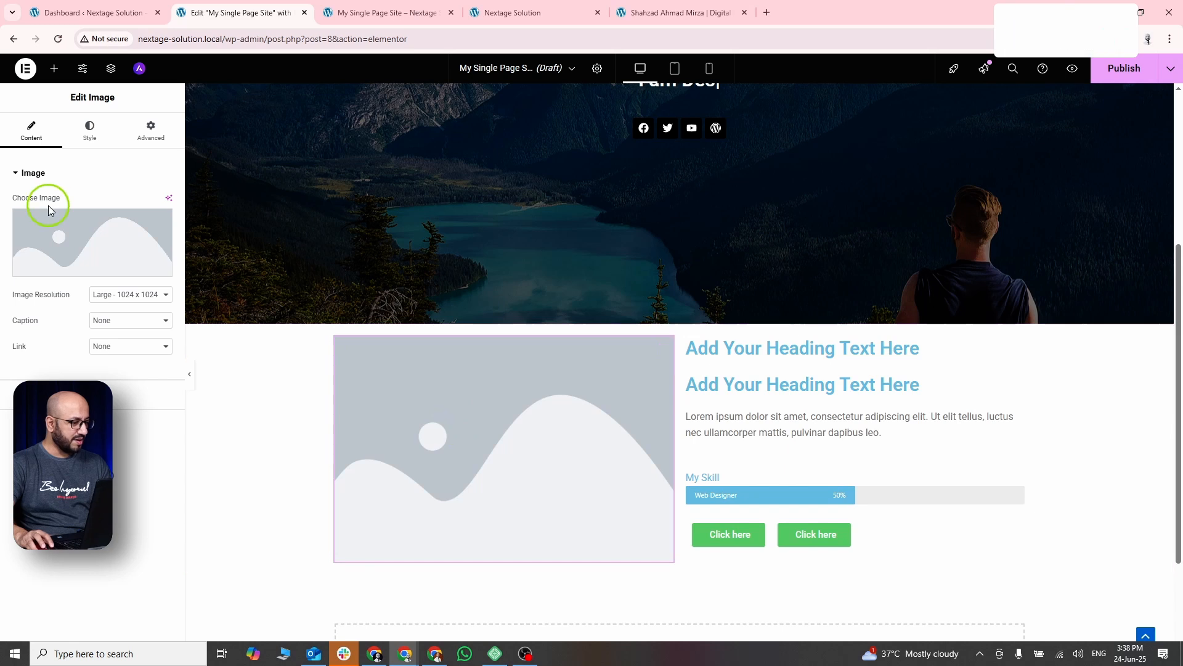
pyautogui.click(49, 232)
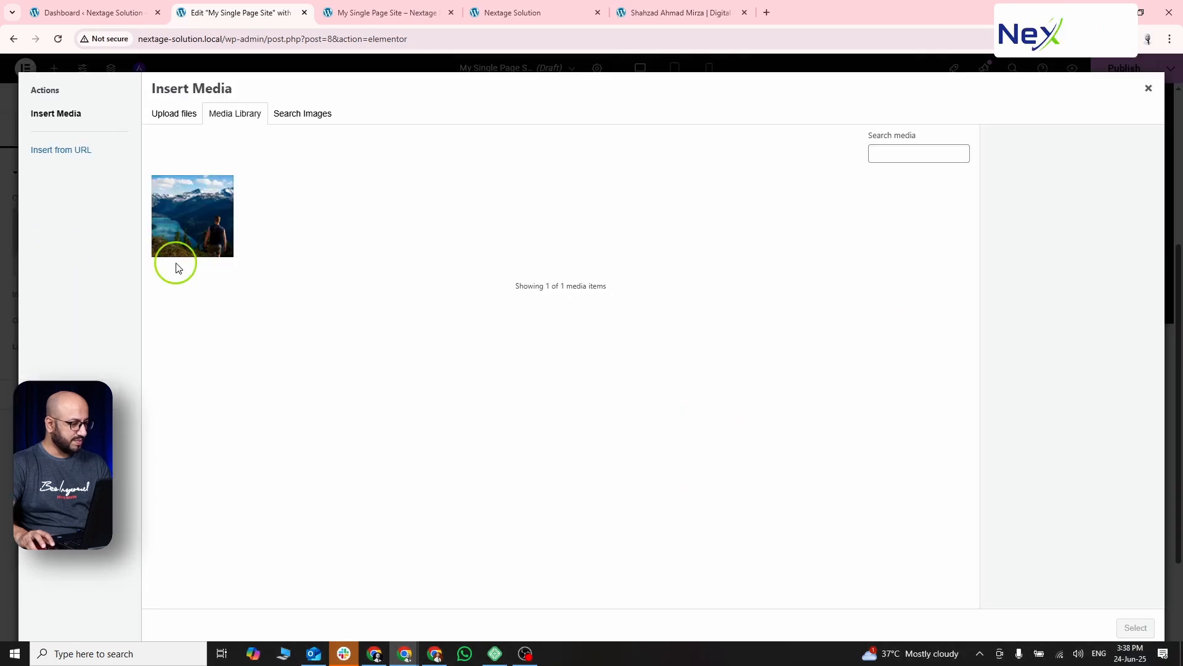
pyautogui.click(177, 115)
pyautogui.click(654, 329)
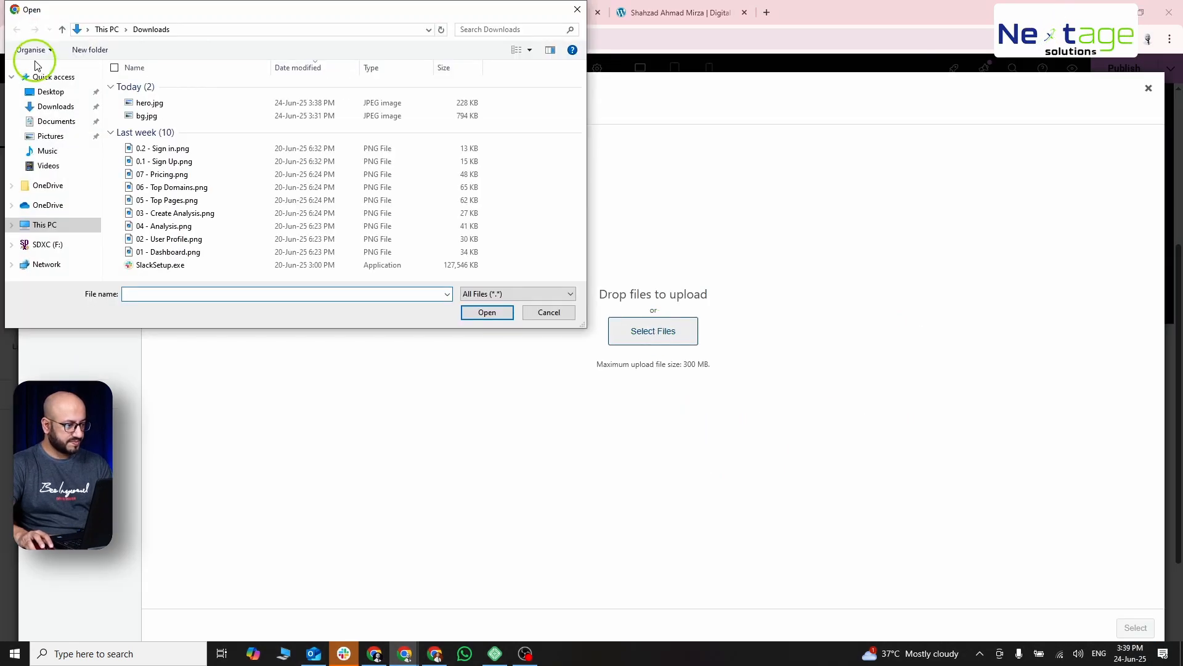
pyautogui.doubleClick(150, 103)
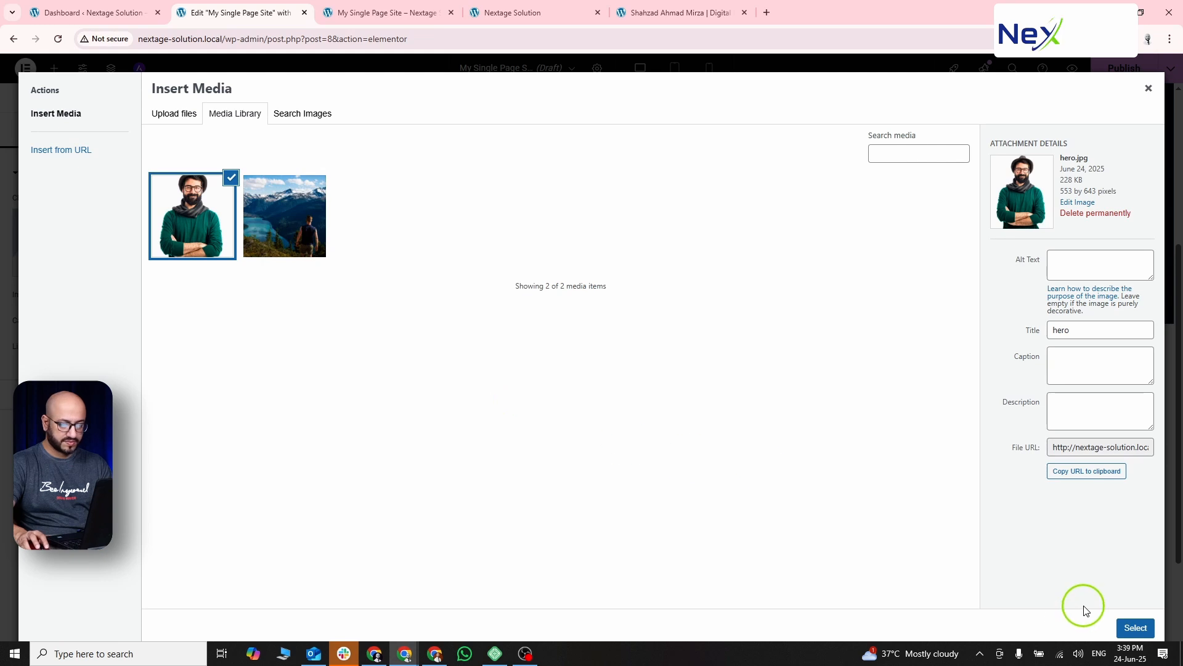
pyautogui.click(1136, 627)
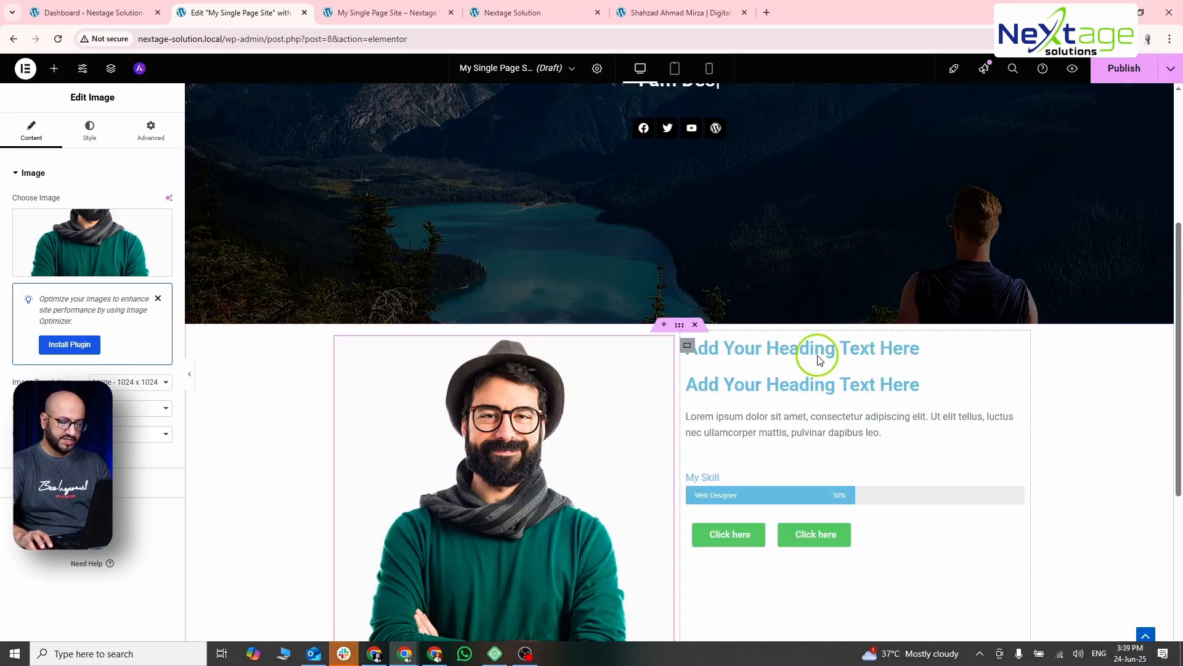
# Set the About Me section container's padding to 80 px at the top and bottom, with 0 on the right and left.
pyautogui.click(680, 330)
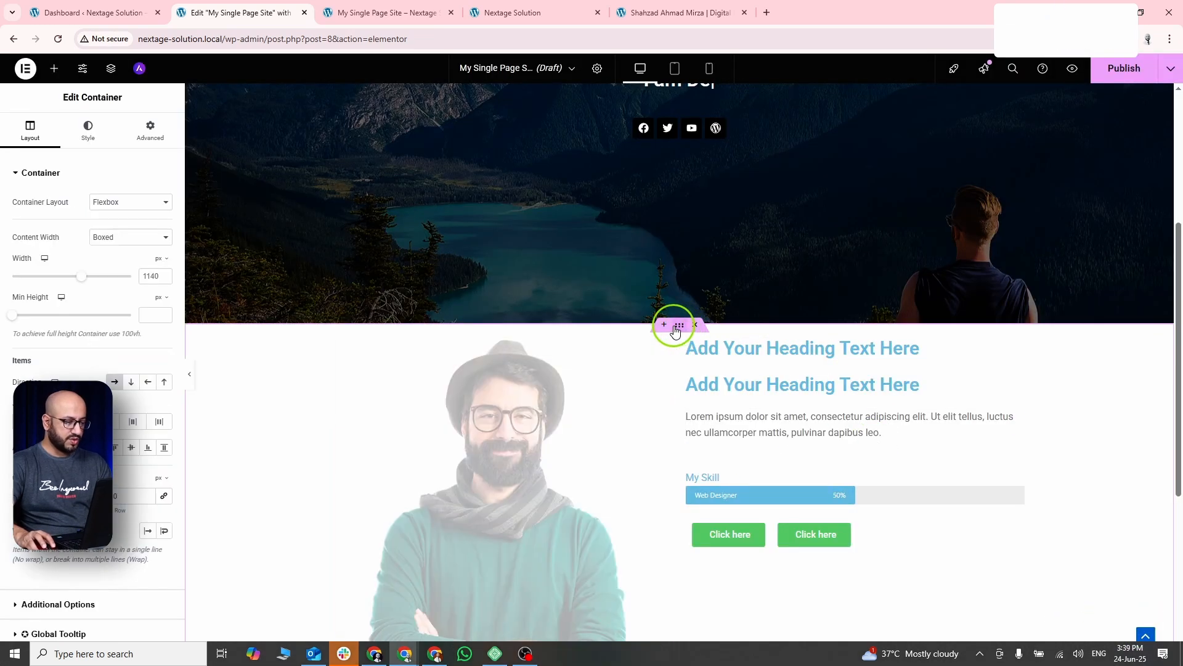
pyautogui.click(89, 130)
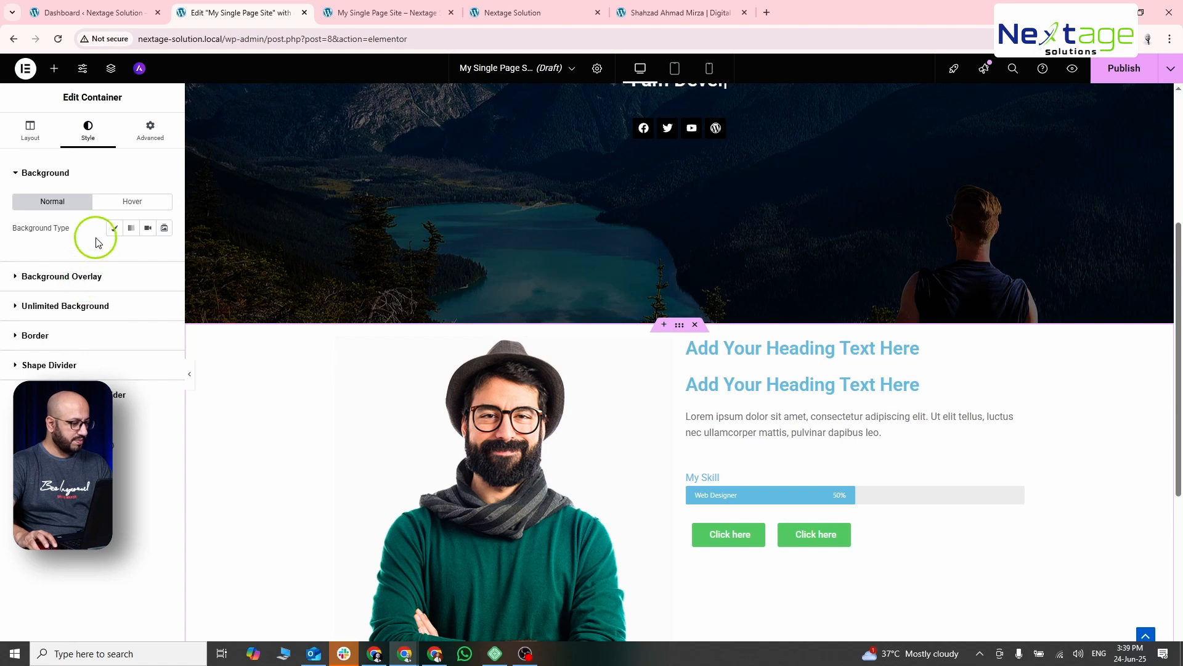
pyautogui.click(155, 132)
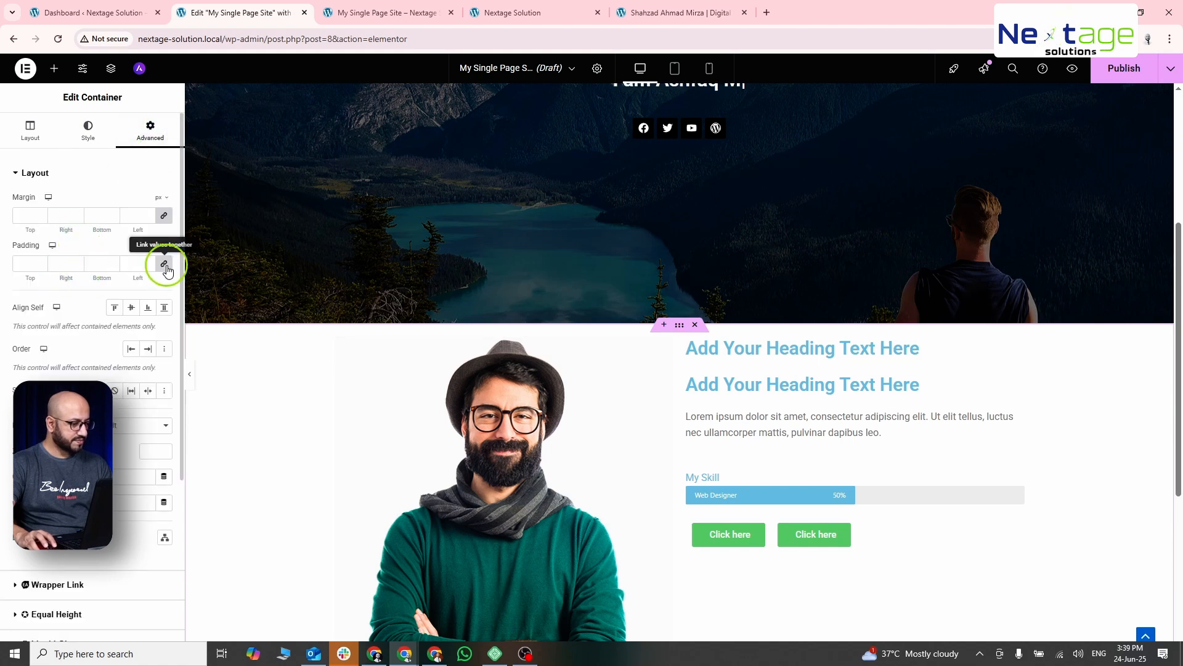
pyautogui.doubleClick(97, 264)
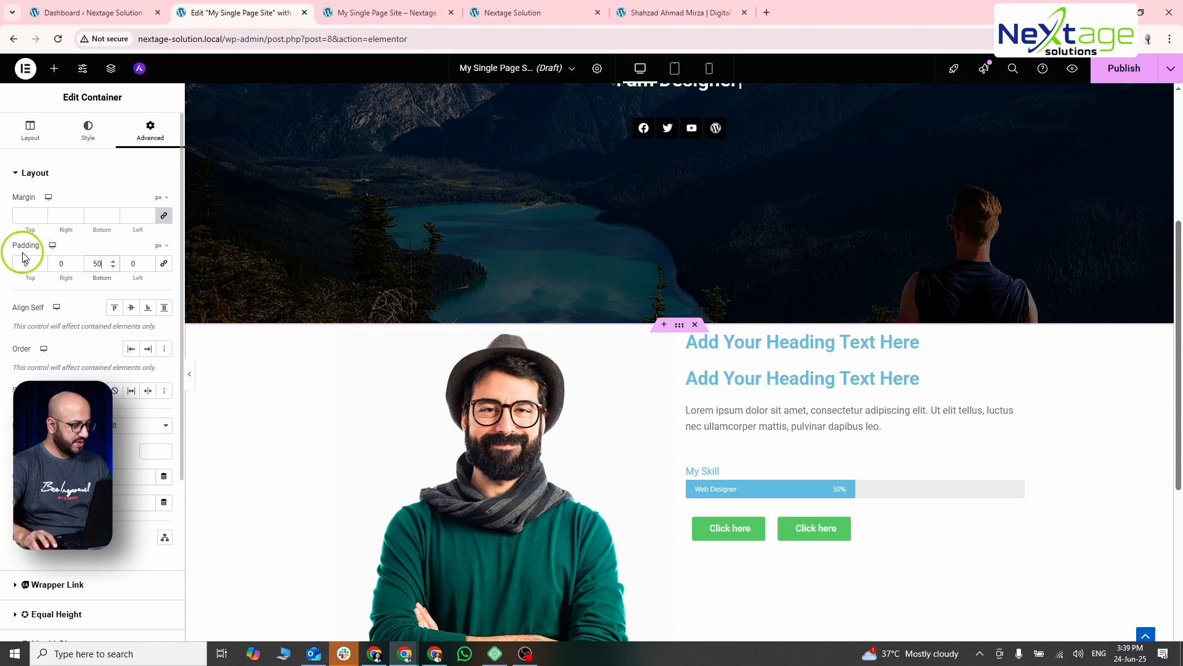
pyautogui.write('50')
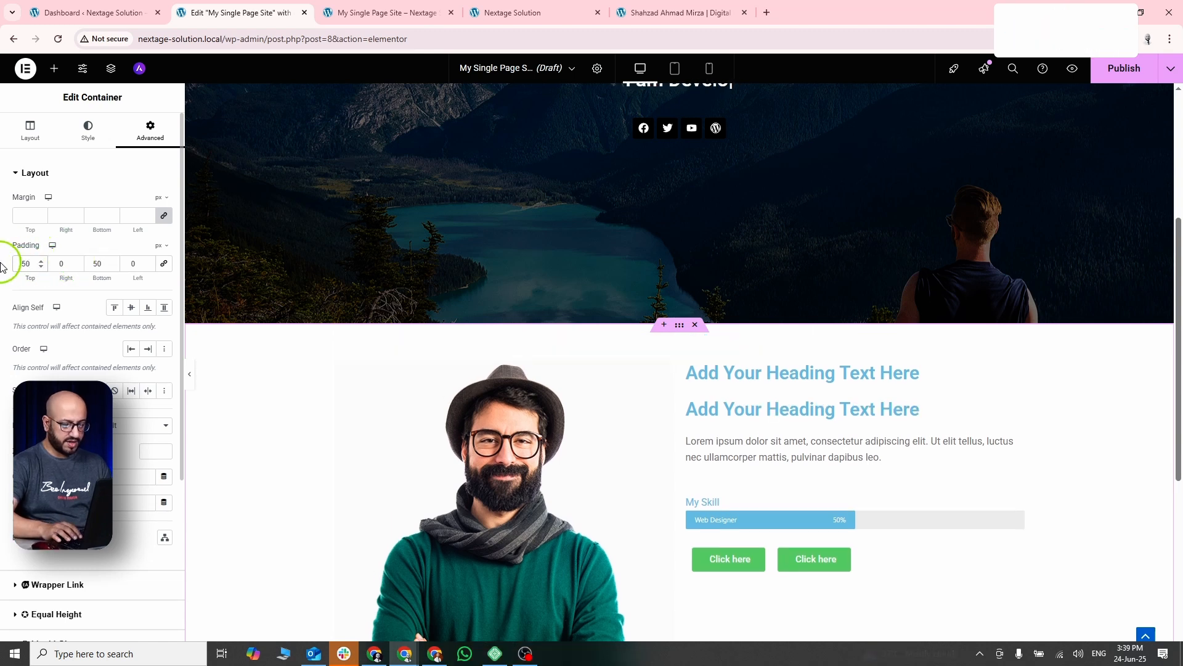
pyautogui.write('80')
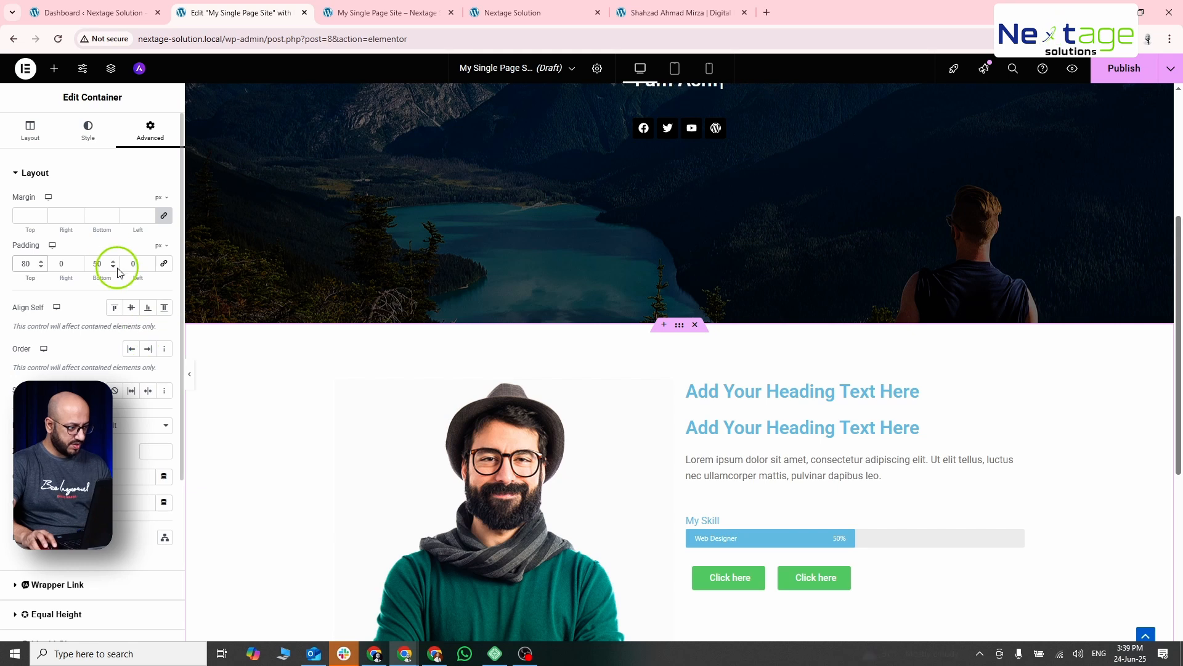
pyautogui.doubleClick(99, 264)
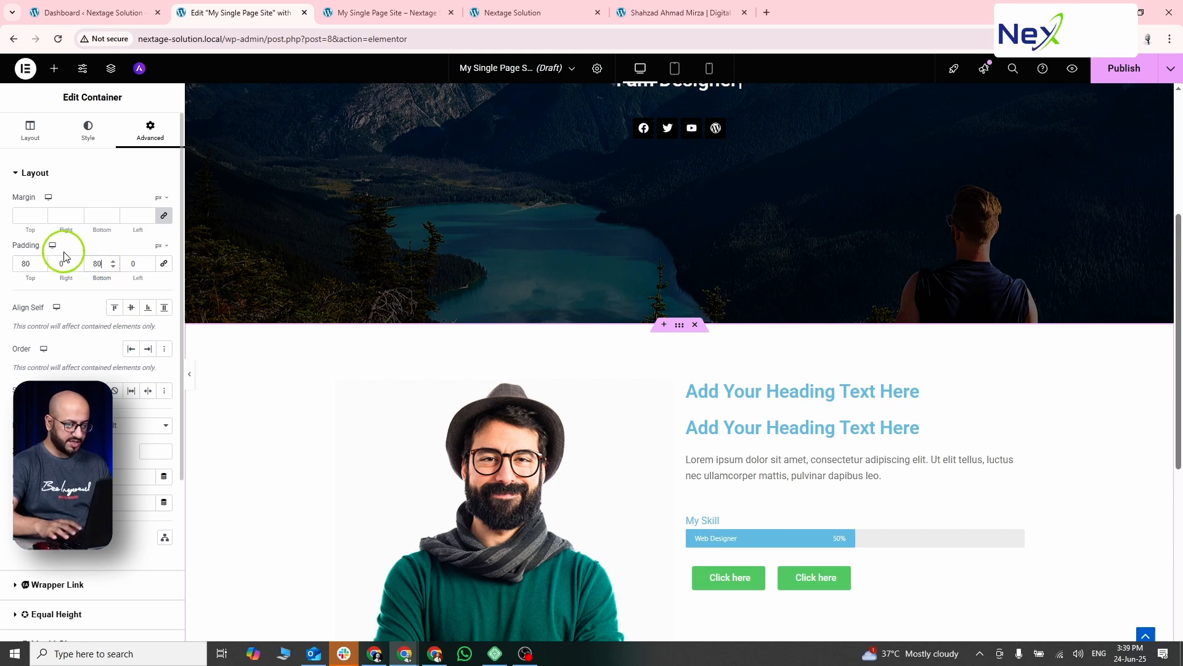
# Change the first heading in the second column to "About Me", following the Daniels demo.
pyautogui.scroll(-4, 550, 468)
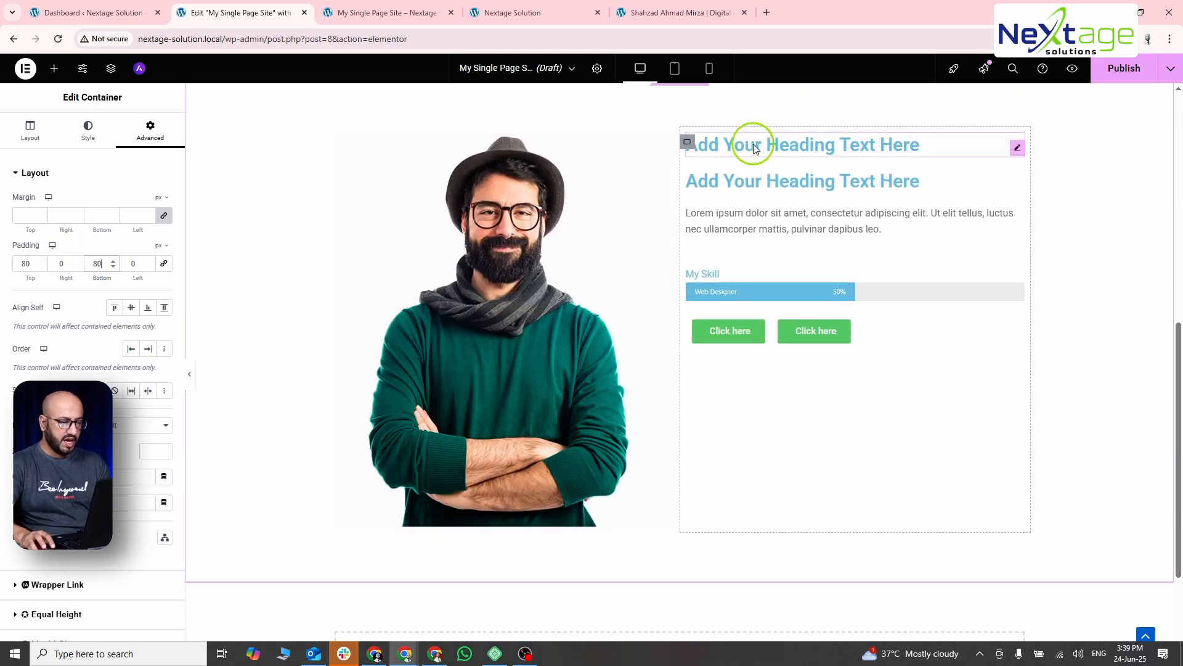
pyautogui.click(866, 152)
pyautogui.hotkey('alt', 'Tab')
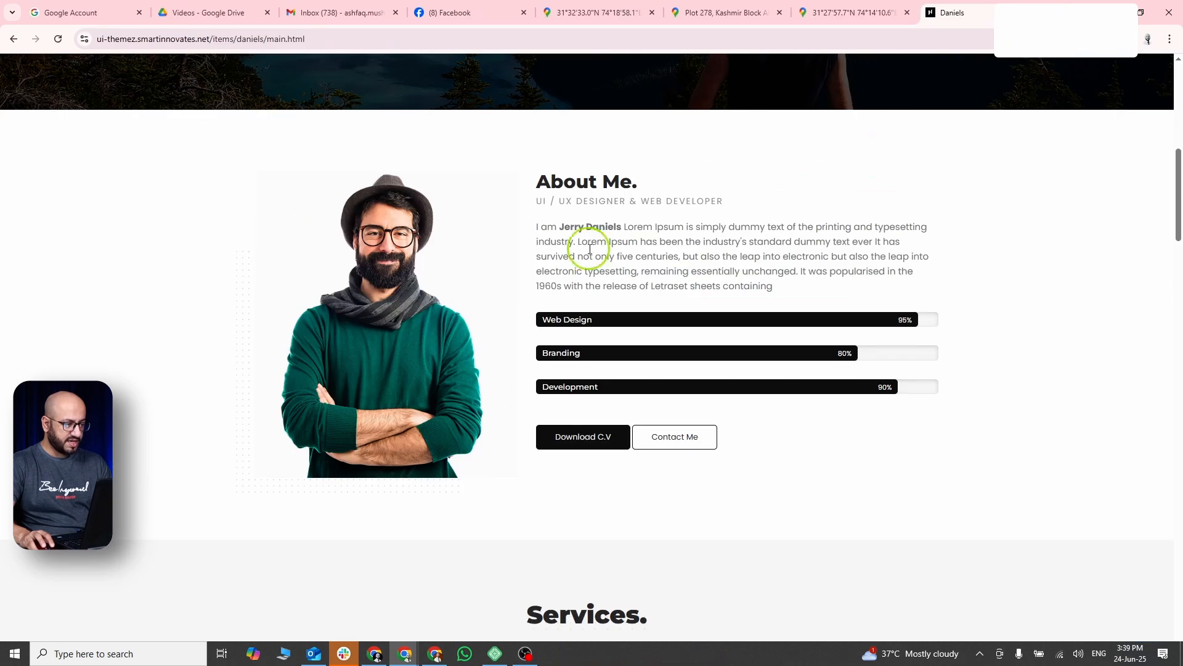
pyautogui.hotkey('alt', 'Tab')
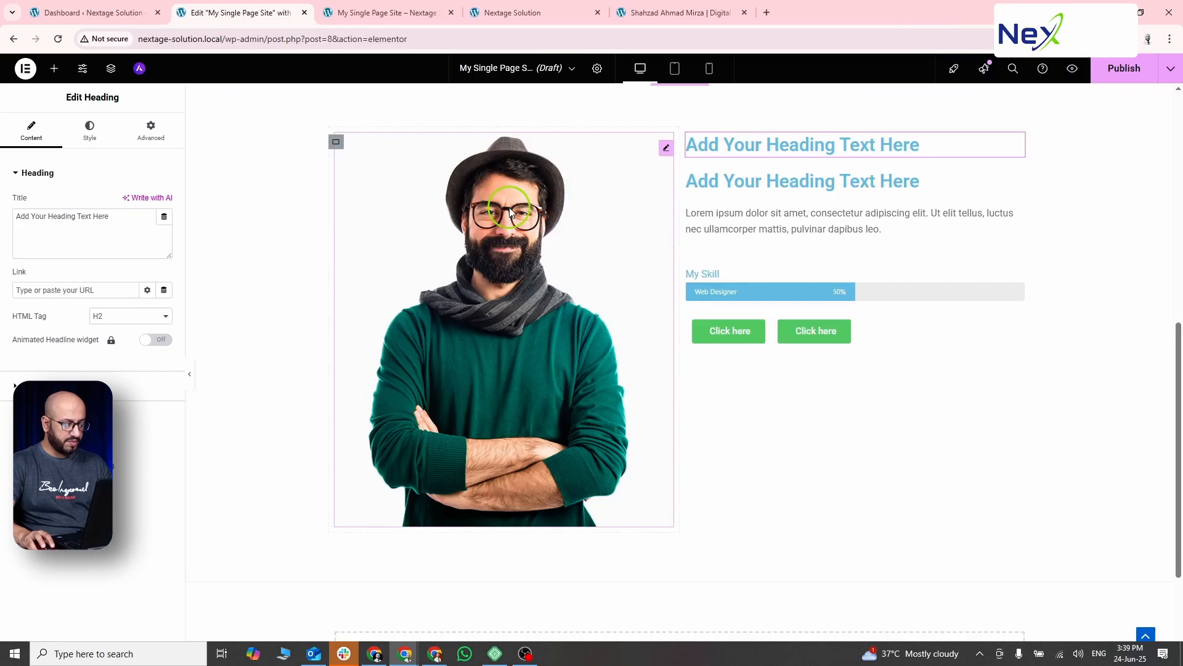
pyautogui.tripleClick(62, 227)
pyautogui.write('About Me')
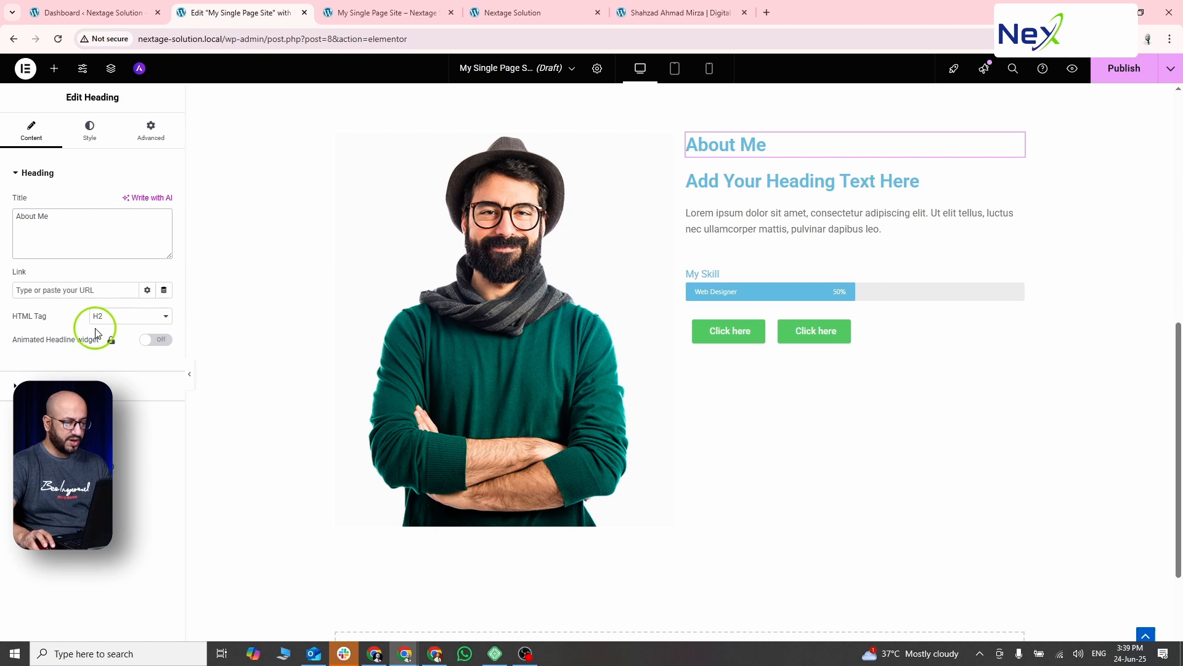
# Set the About Me heading's text color to the dark navy global theme color, using the demo's heading as reference.
pyautogui.click(89, 131)
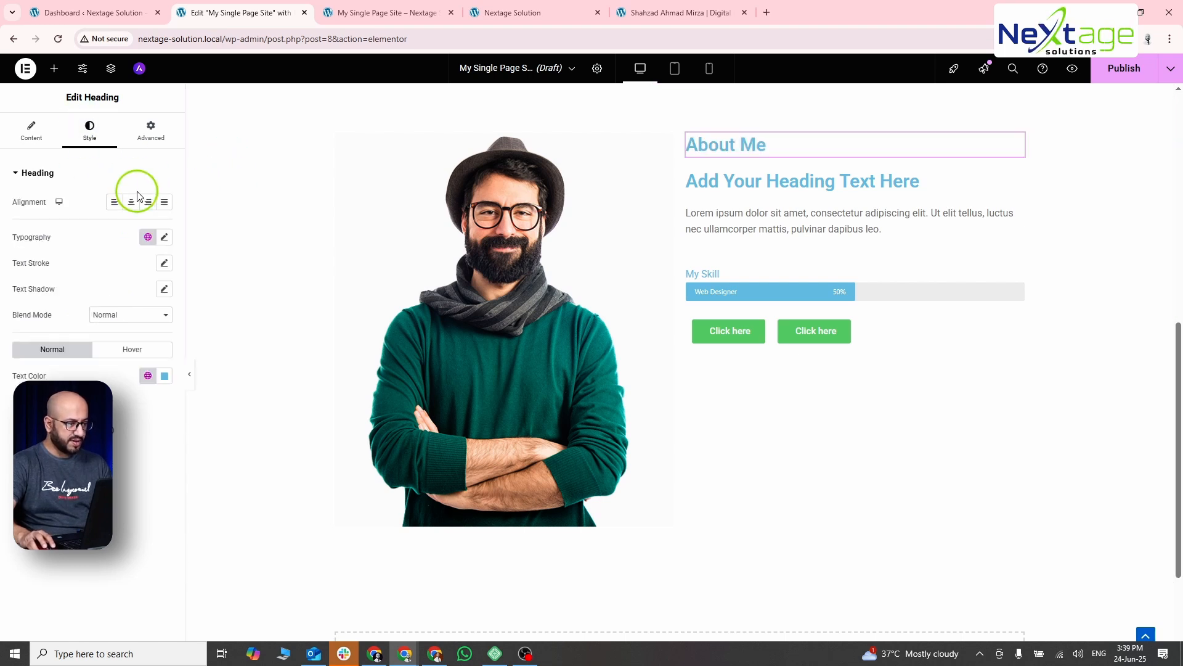
pyautogui.hotkey('alt', 'Tab')
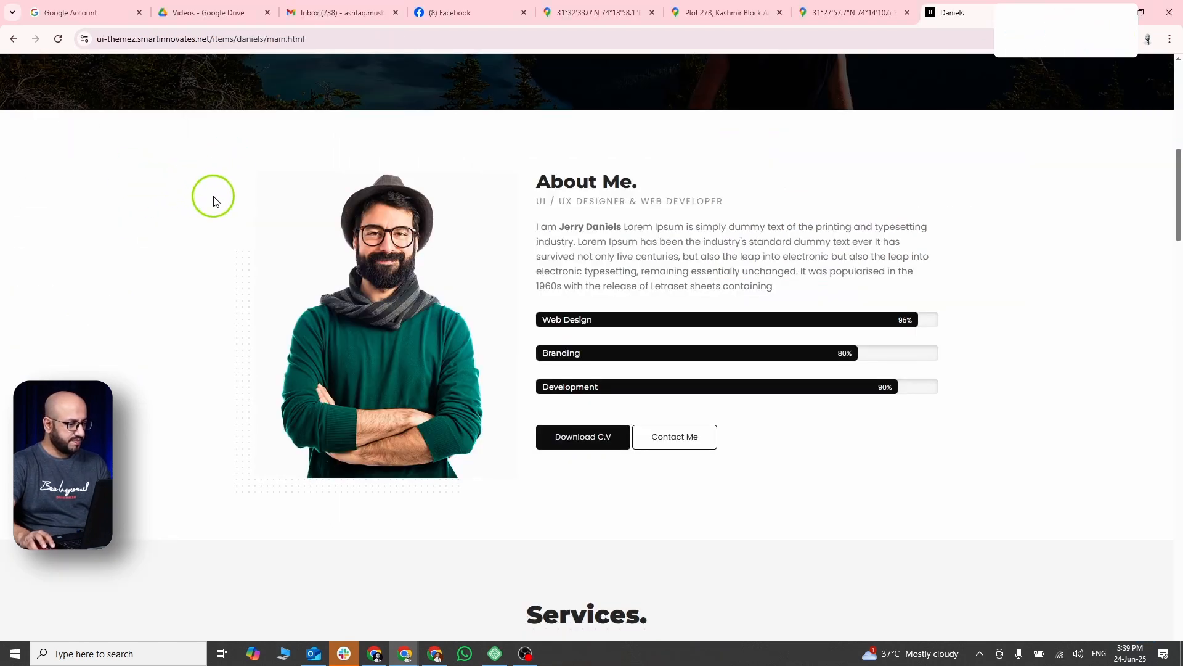
pyautogui.hotkey('alt', 'Tab')
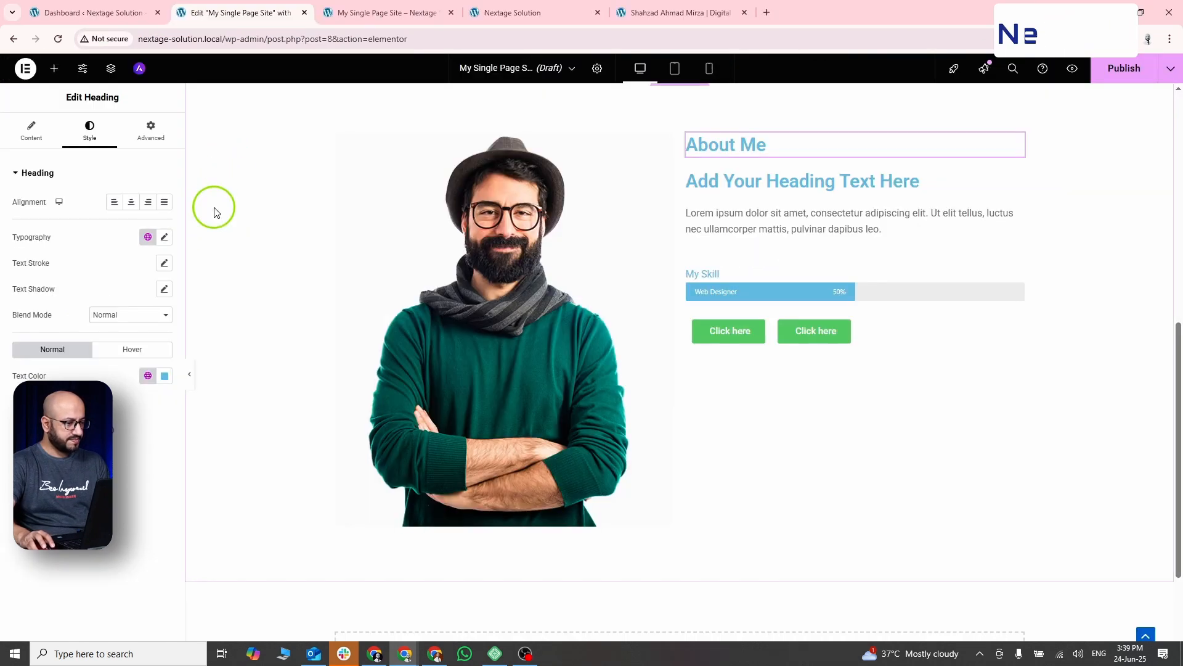
pyautogui.click(148, 376)
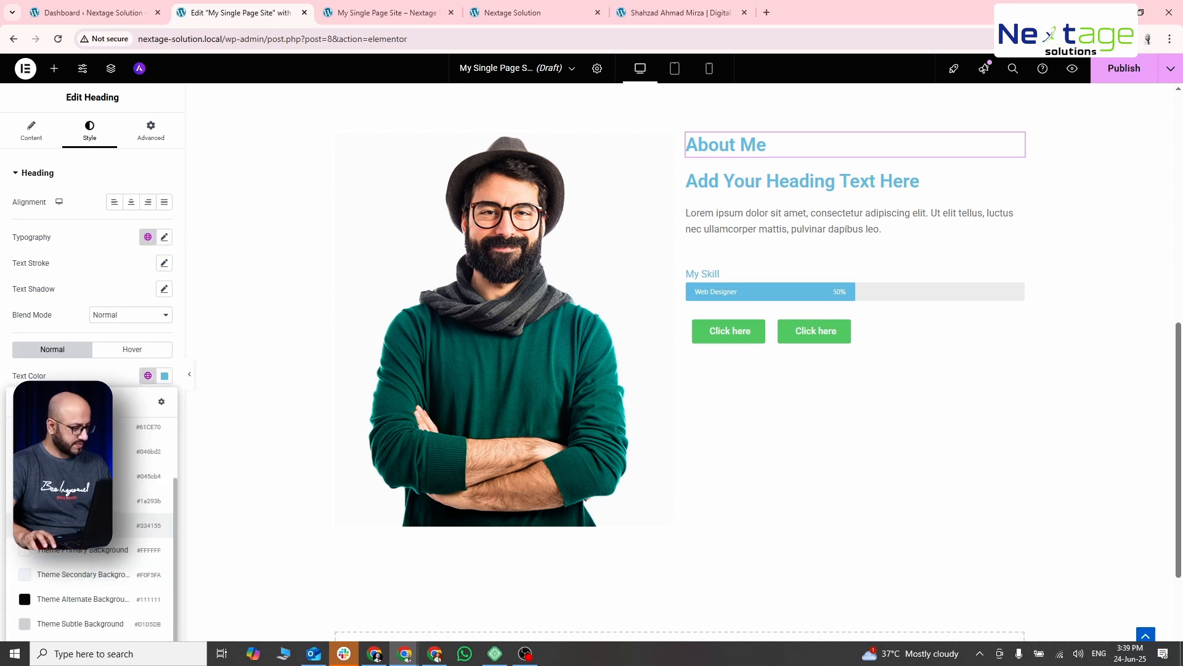
pyautogui.click(65, 580)
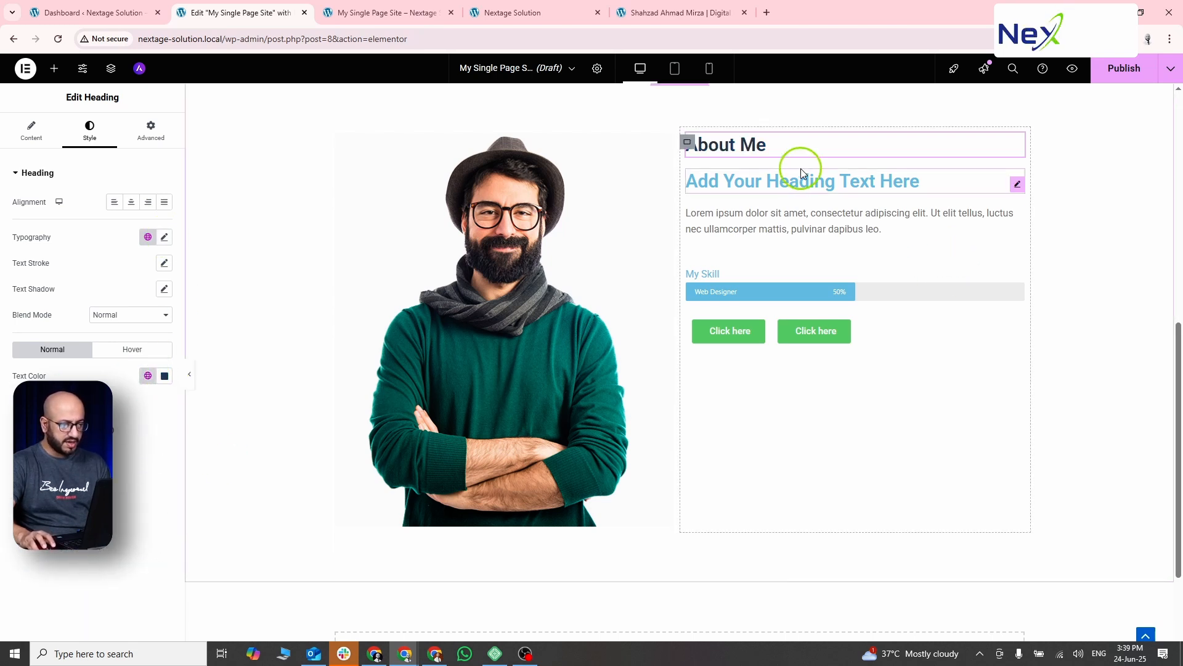
# Make the second heading an H3 and replace its text with the demo's subtitle, "UI / UX Designer & Web Developer".
pyautogui.click(796, 187)
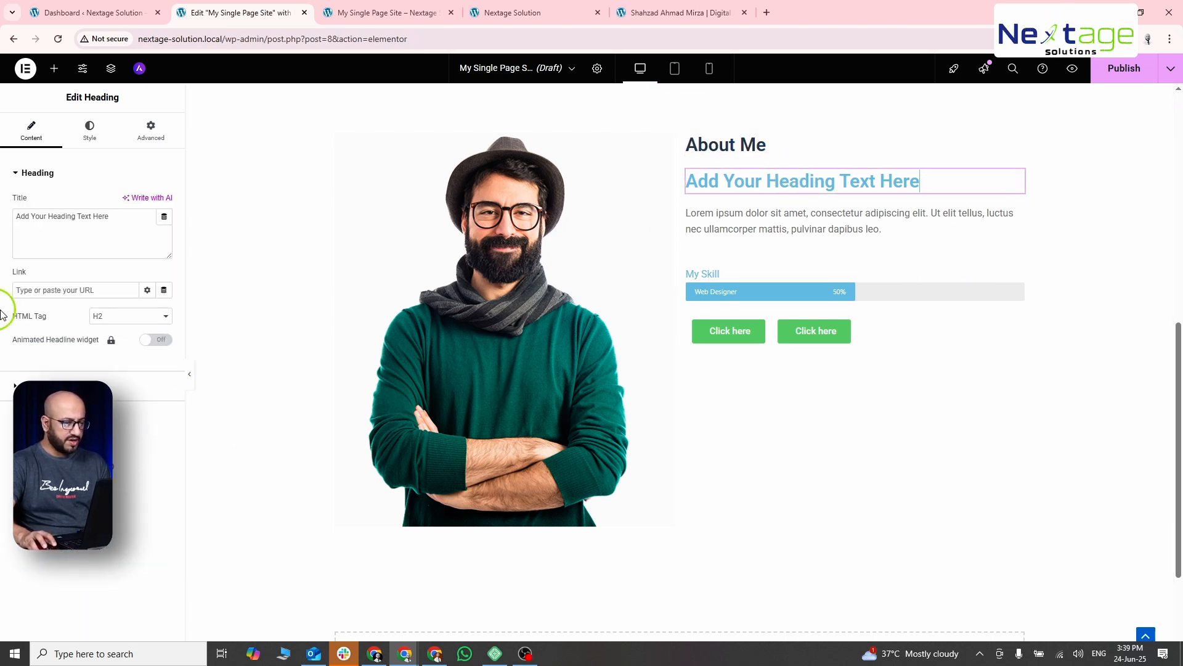
pyautogui.click(123, 316)
pyautogui.click(122, 362)
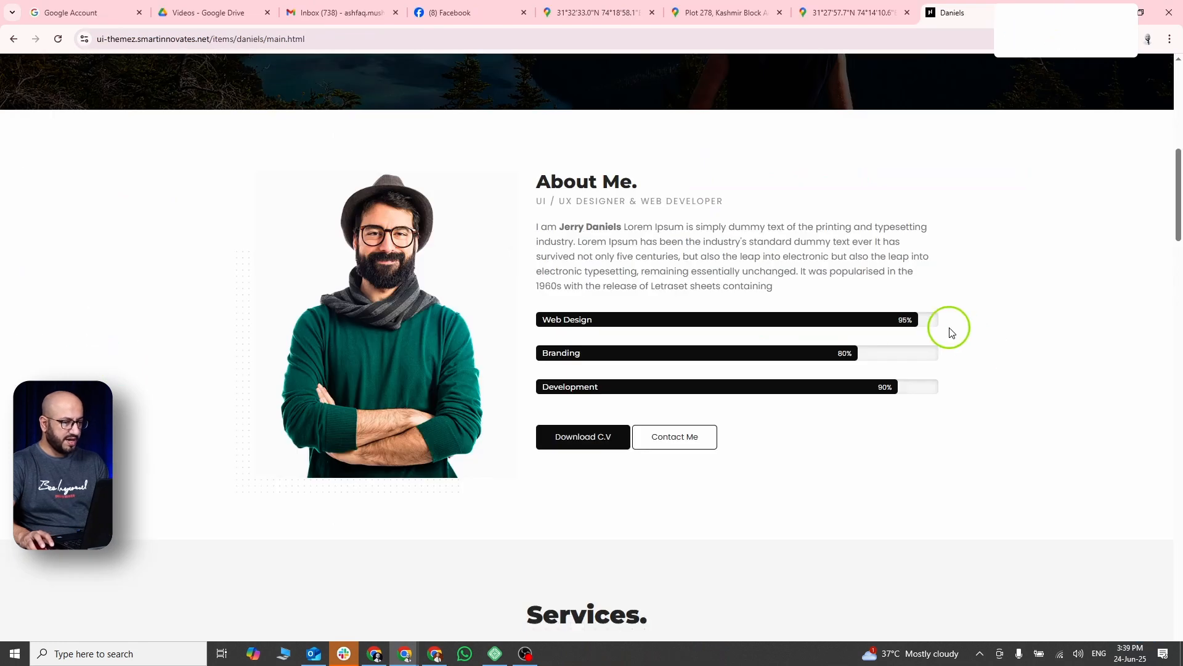
pyautogui.moveTo(537, 201); pyautogui.dragTo(725, 214)
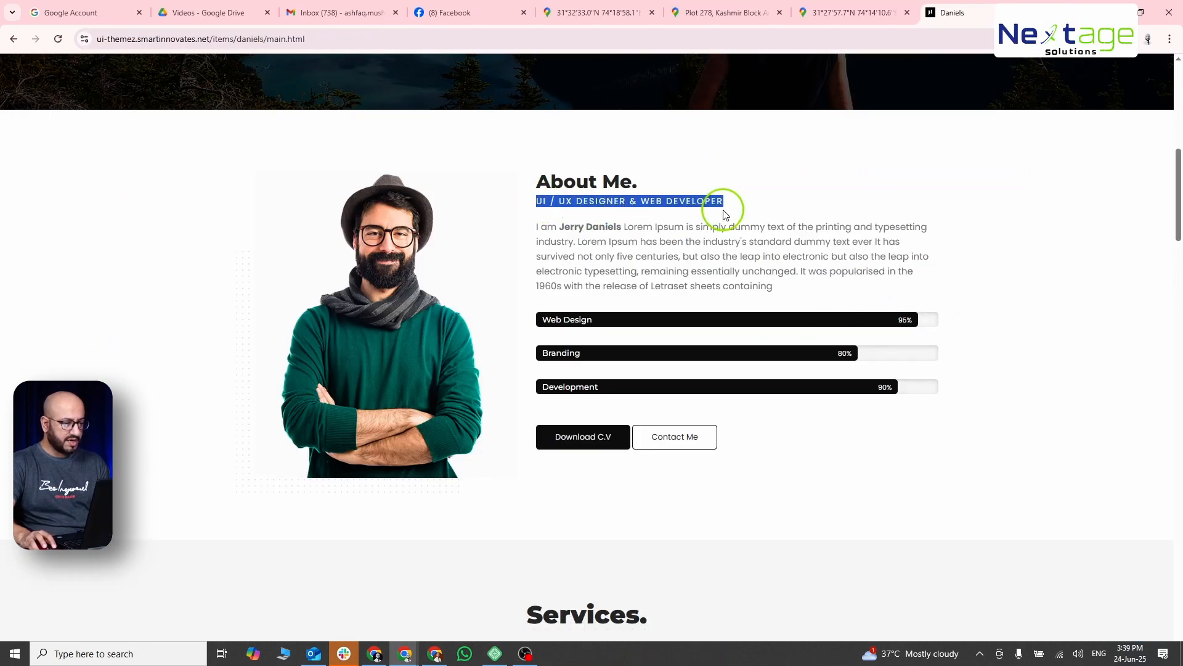
pyautogui.hotkey('ctrl', 'c')
pyautogui.hotkey('alt', 'Tab')
pyautogui.click(84, 246)
pyautogui.hotkey('ctrl', 'a')
pyautogui.hotkey('ctrl', 'v')
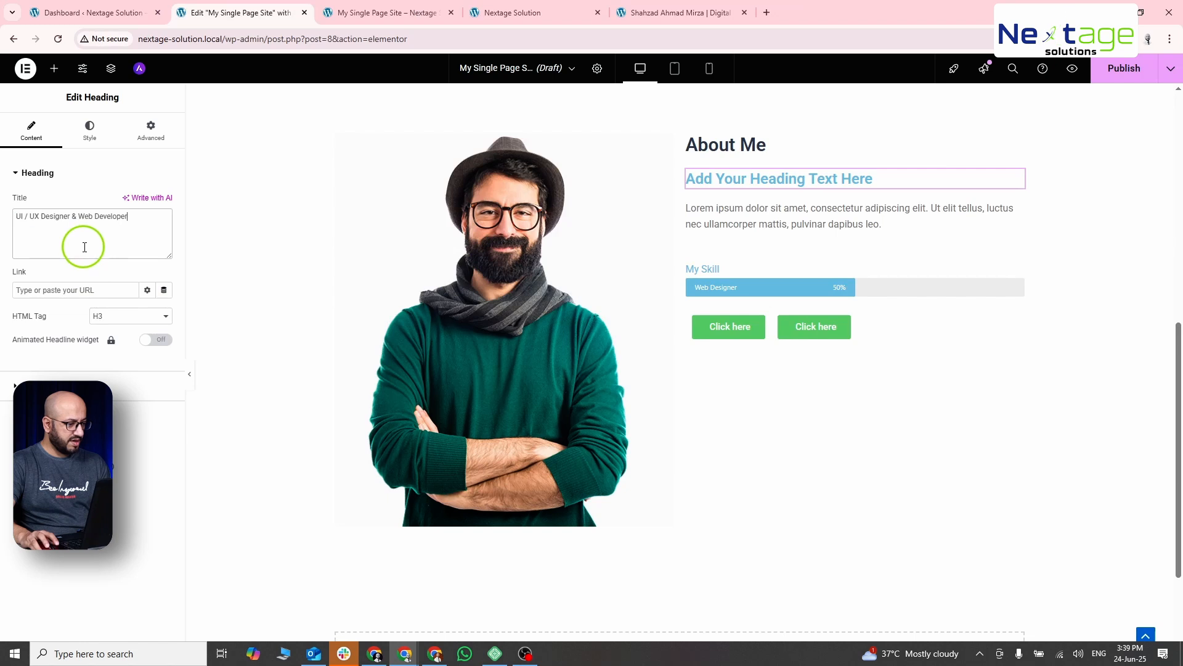
# Give the UI / UX Designer & Web Developer heading the global Text color and a 19 px font size.
pyautogui.click(91, 127)
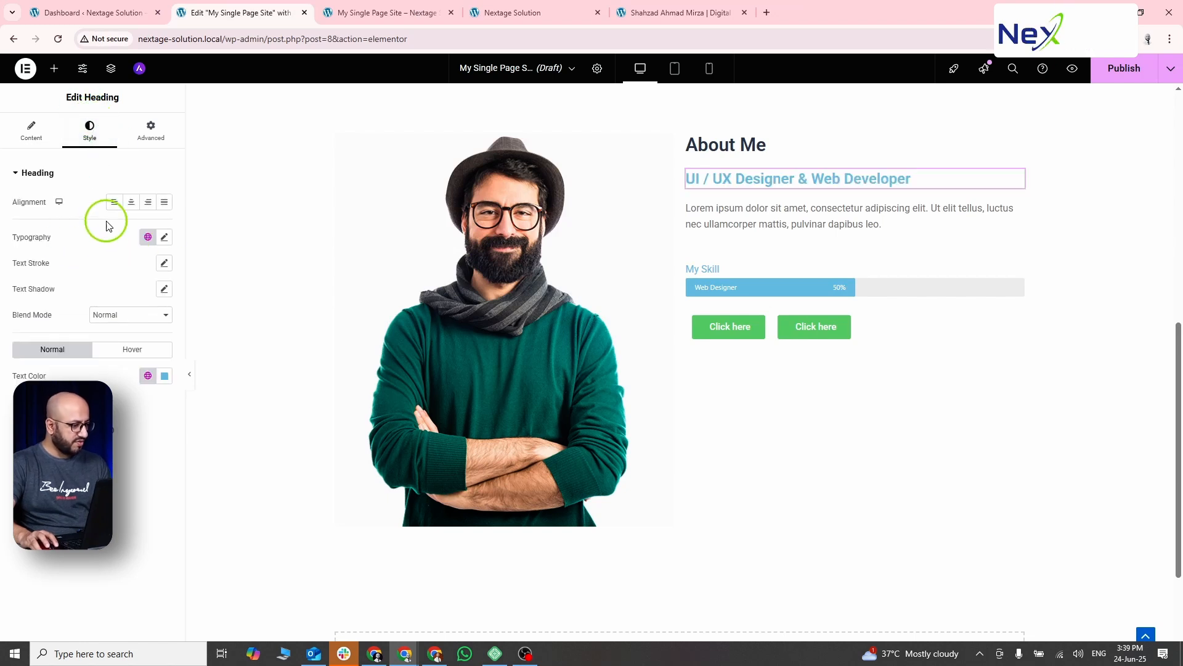
pyautogui.click(148, 376)
pyautogui.click(93, 482)
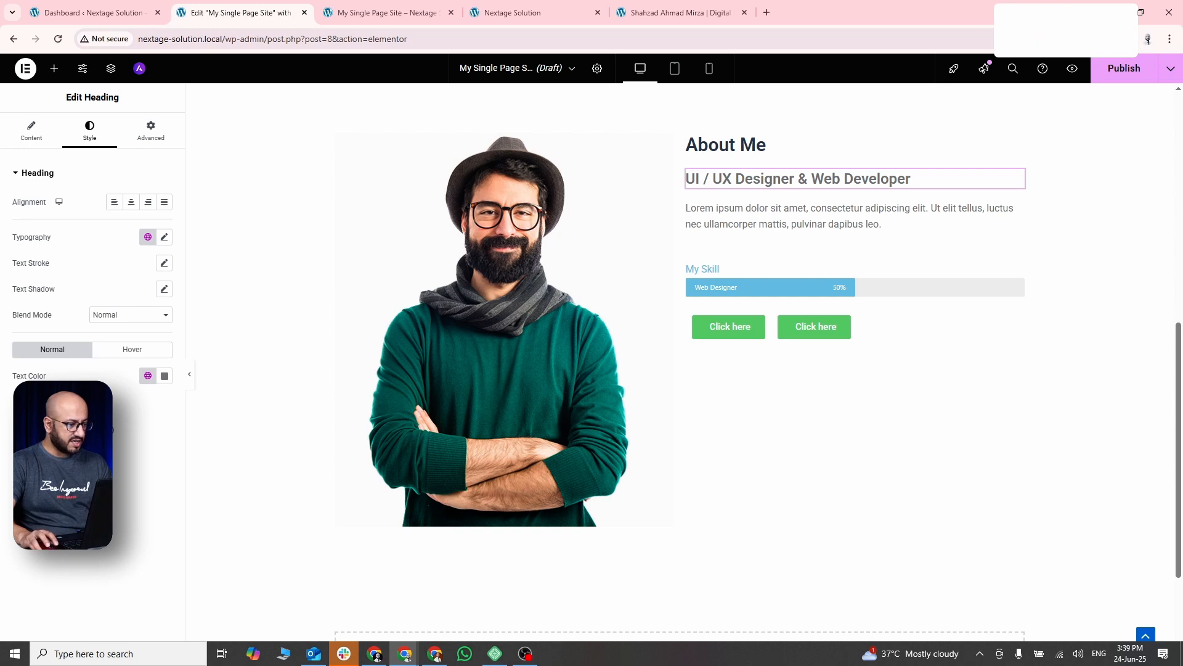
pyautogui.click(164, 238)
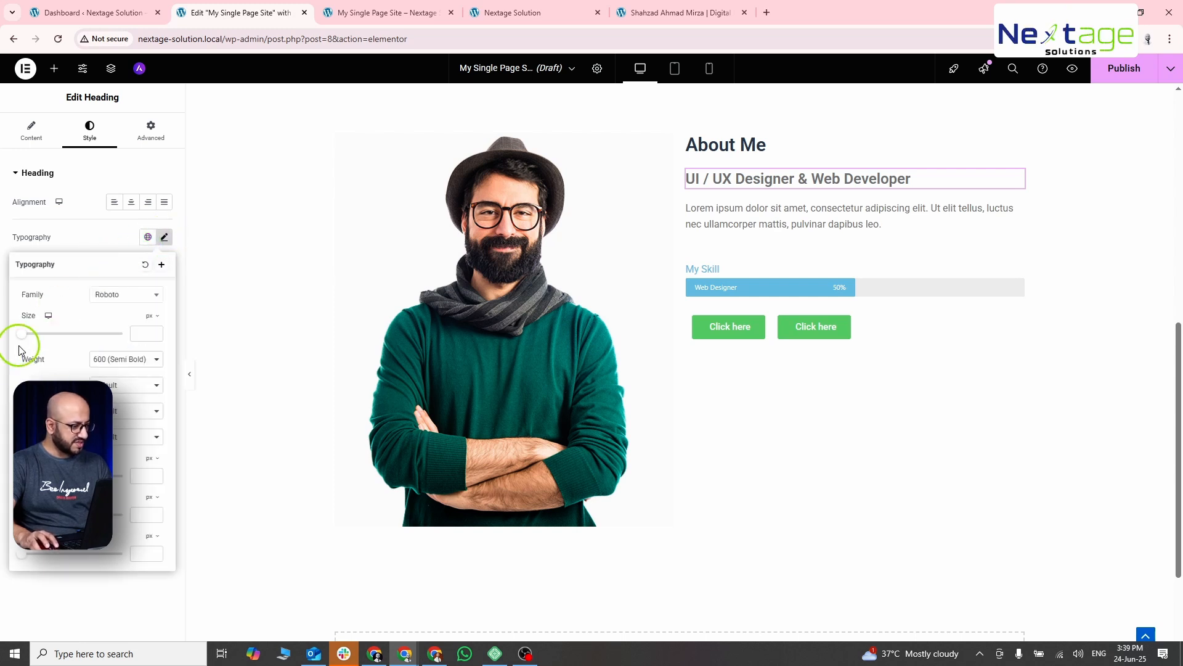
pyautogui.moveTo(24, 338); pyautogui.dragTo(28, 336)
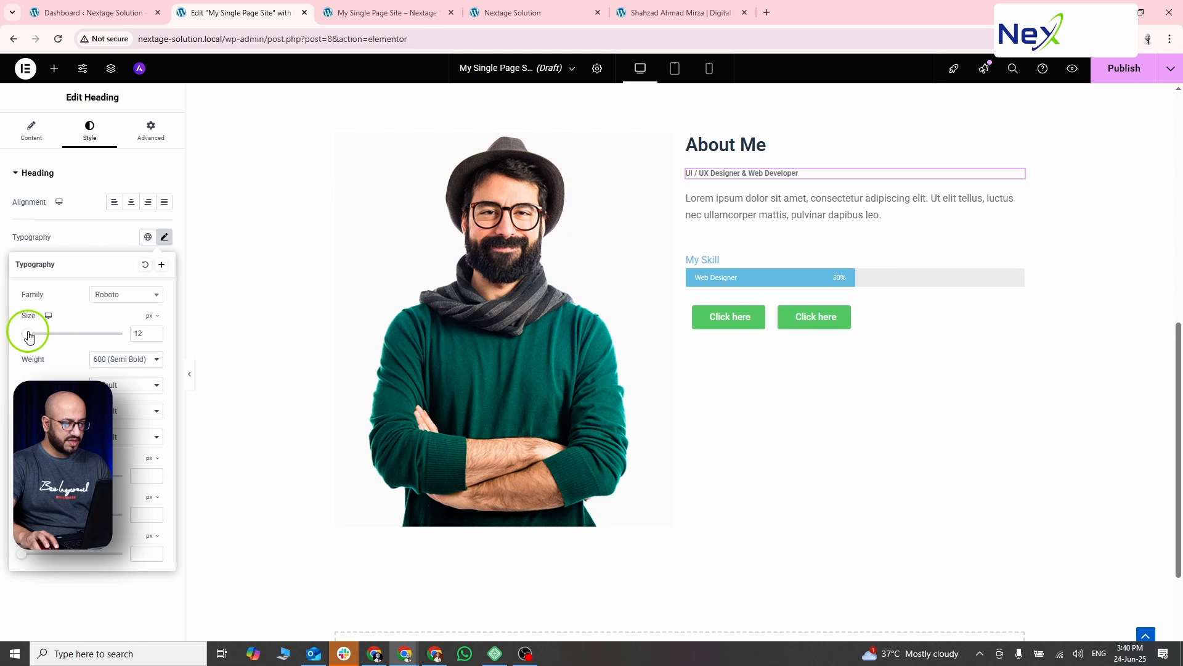
# Replace the placeholder paragraph in the Text Editor widget with the introduction paragraph copied from the demo's About Me section.
pyautogui.hotkey('alt', 'Tab')
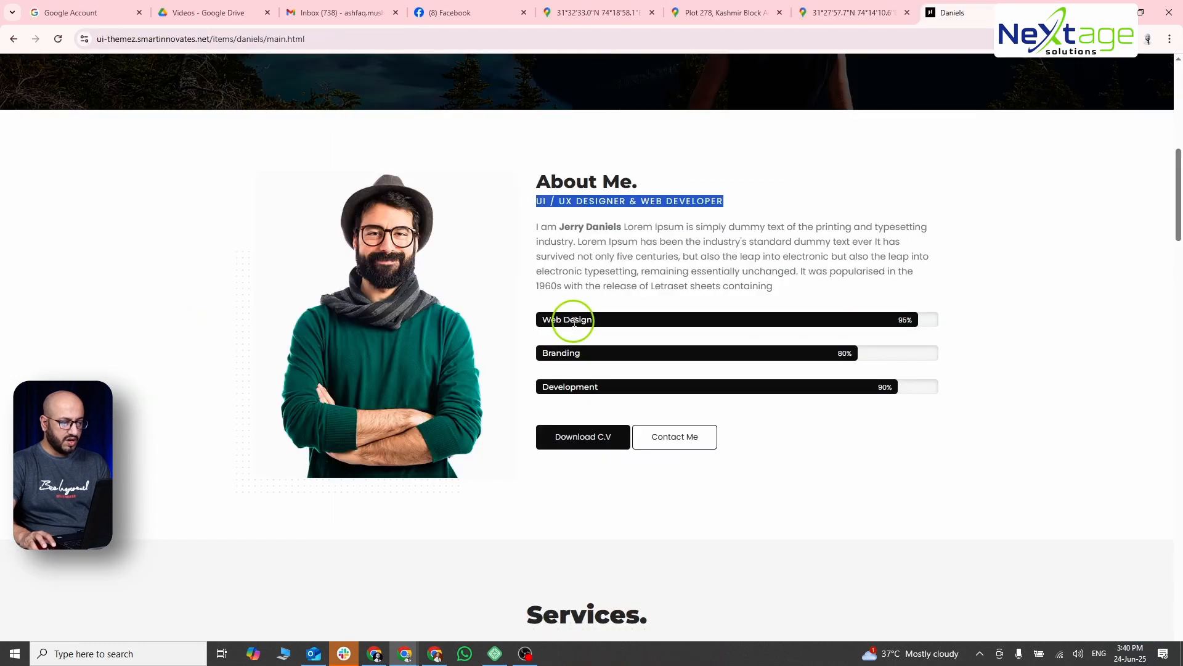
pyautogui.moveTo(535, 230); pyautogui.dragTo(814, 283)
pyautogui.hotkey('alt', 'Tab')
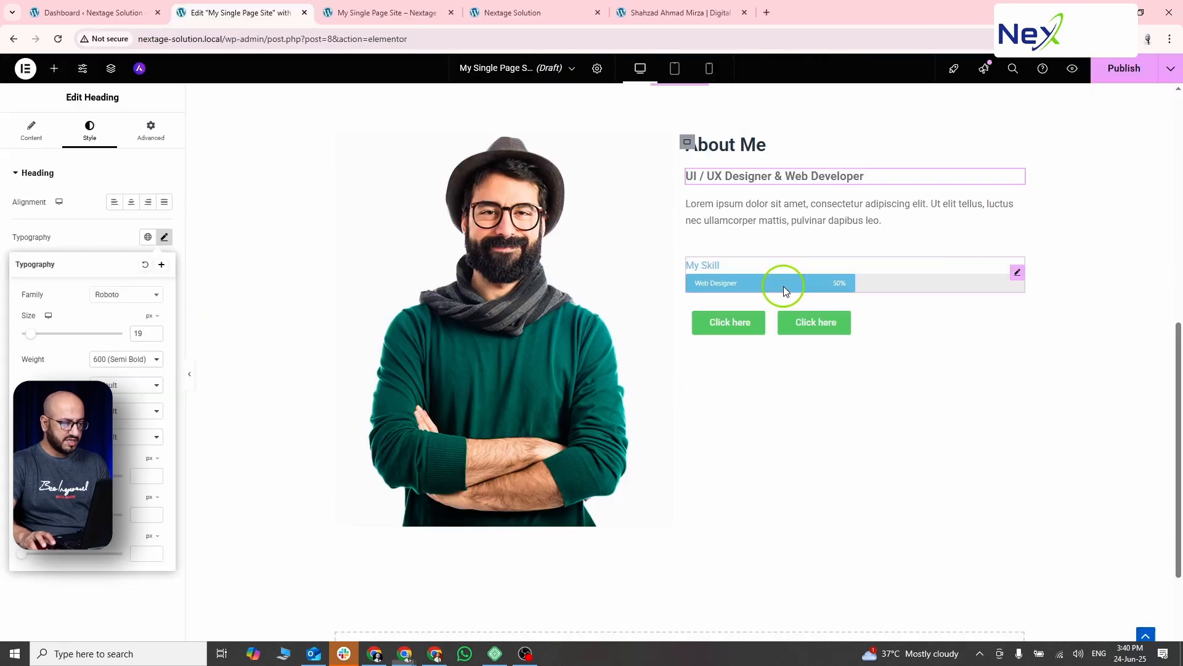
pyautogui.click(754, 222)
pyautogui.hotkey('ctrl', 'a')
pyautogui.hotkey('ctrl', 'v')
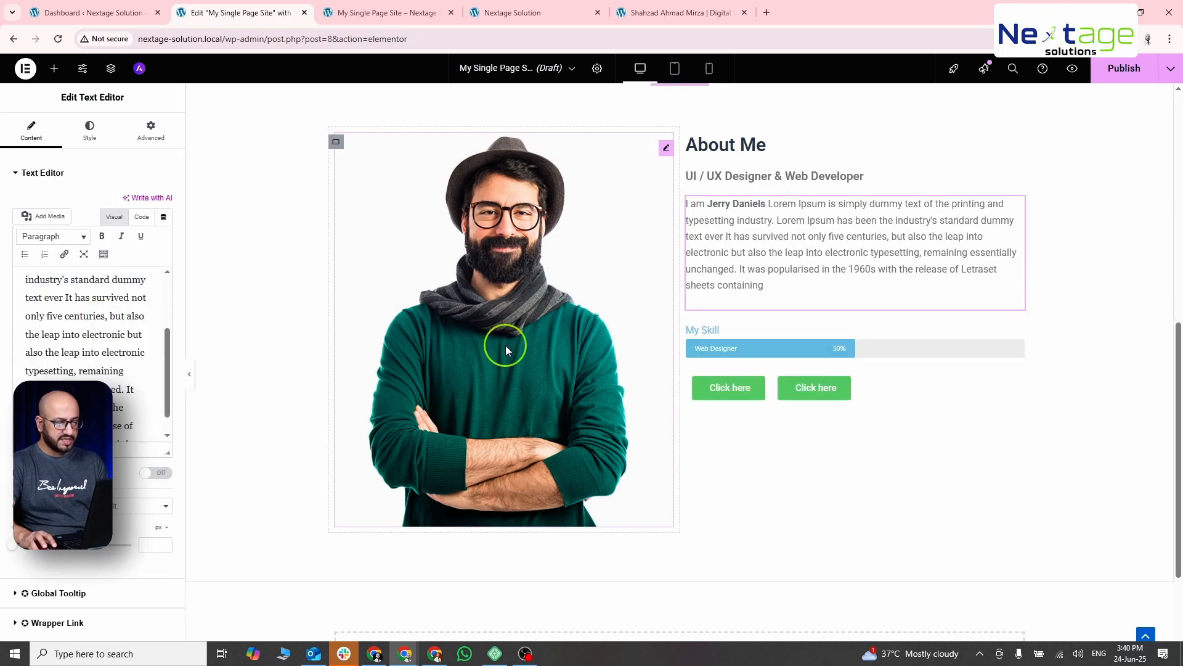
# Clear the progress bar's "My Skill" title so it matches the untitled bars in the Daniels demo.
pyautogui.hotkey('alt', 'Tab')
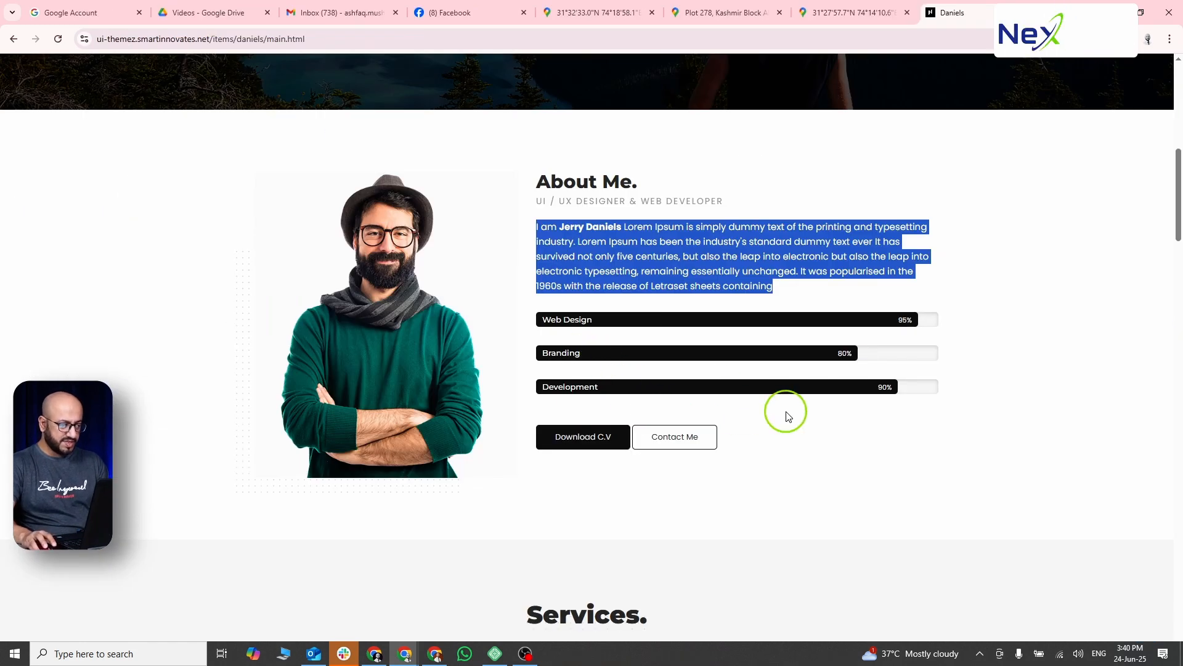
pyautogui.hotkey('alt', 'Tab')
pyautogui.click(942, 349)
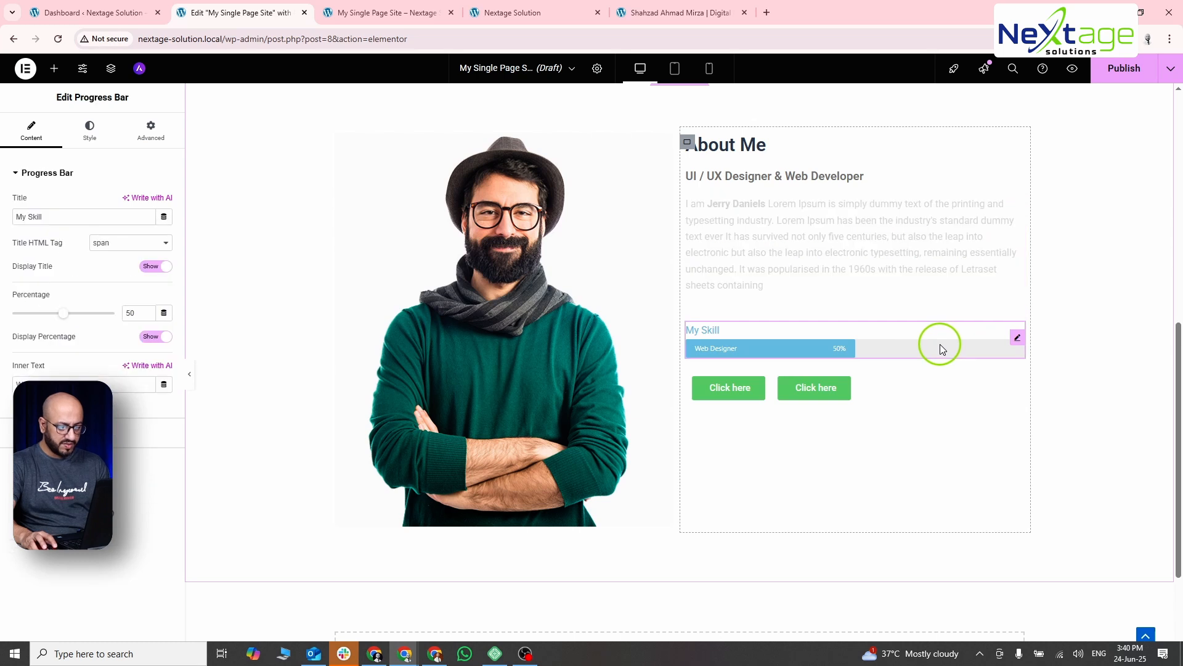
pyautogui.moveTo(59, 211); pyautogui.dragTo(2, 220)
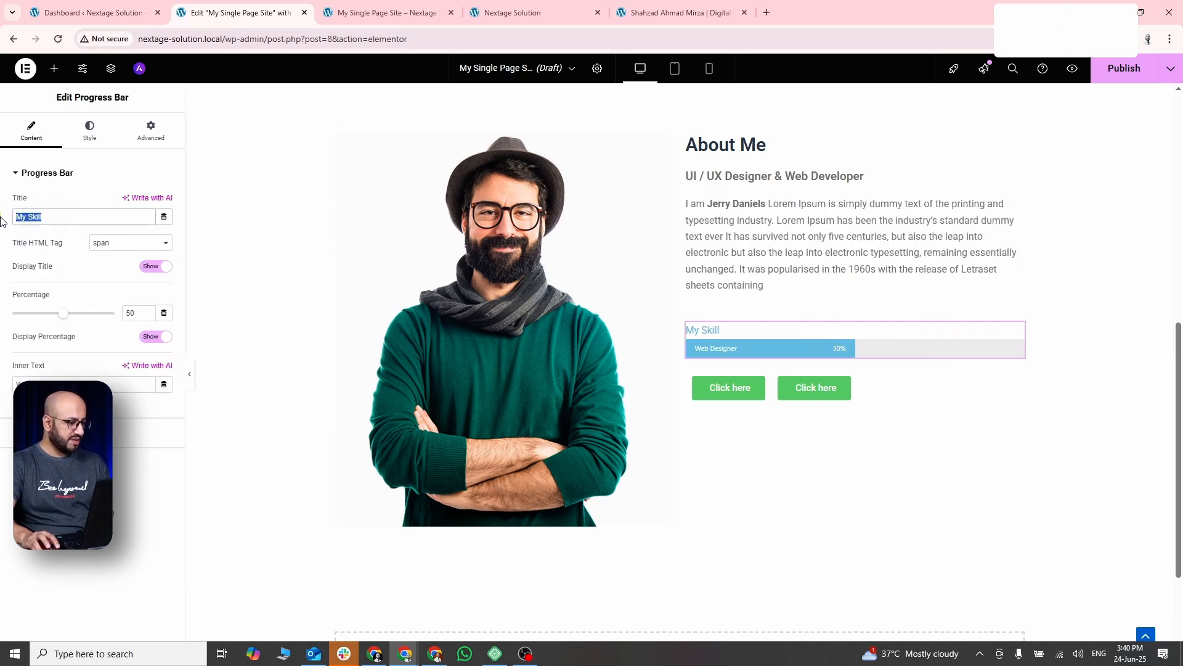
pyautogui.press('BackSpace')
pyautogui.hotkey('alt', 'Tab')
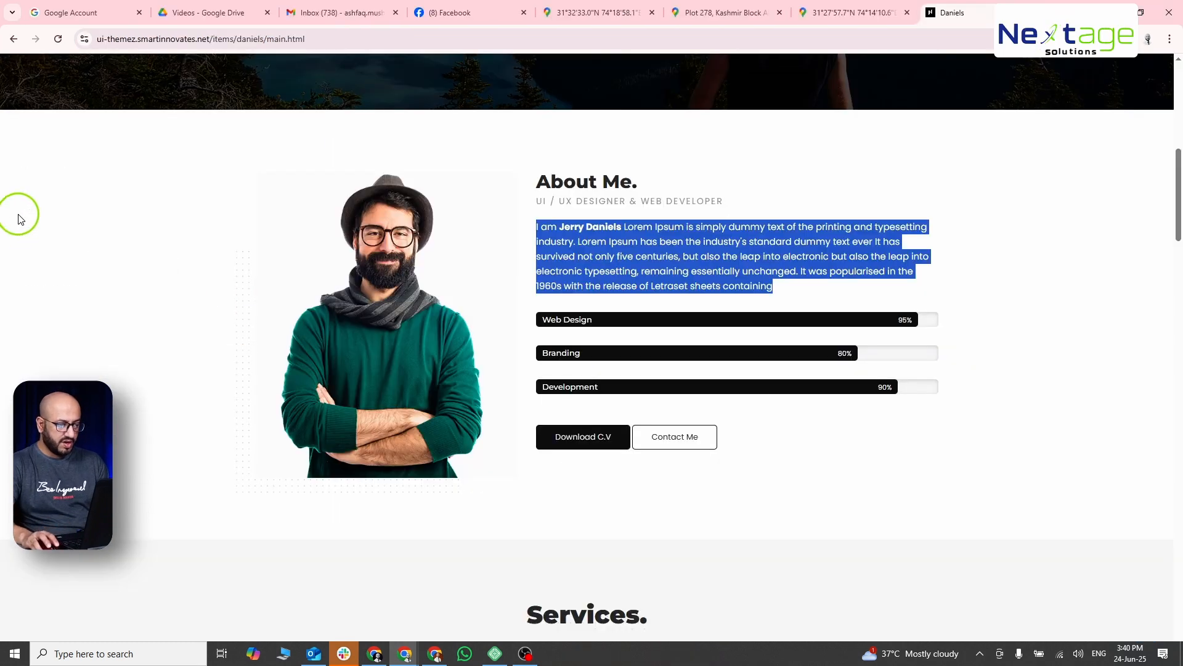
pyautogui.hotkey('alt', 'Tab')
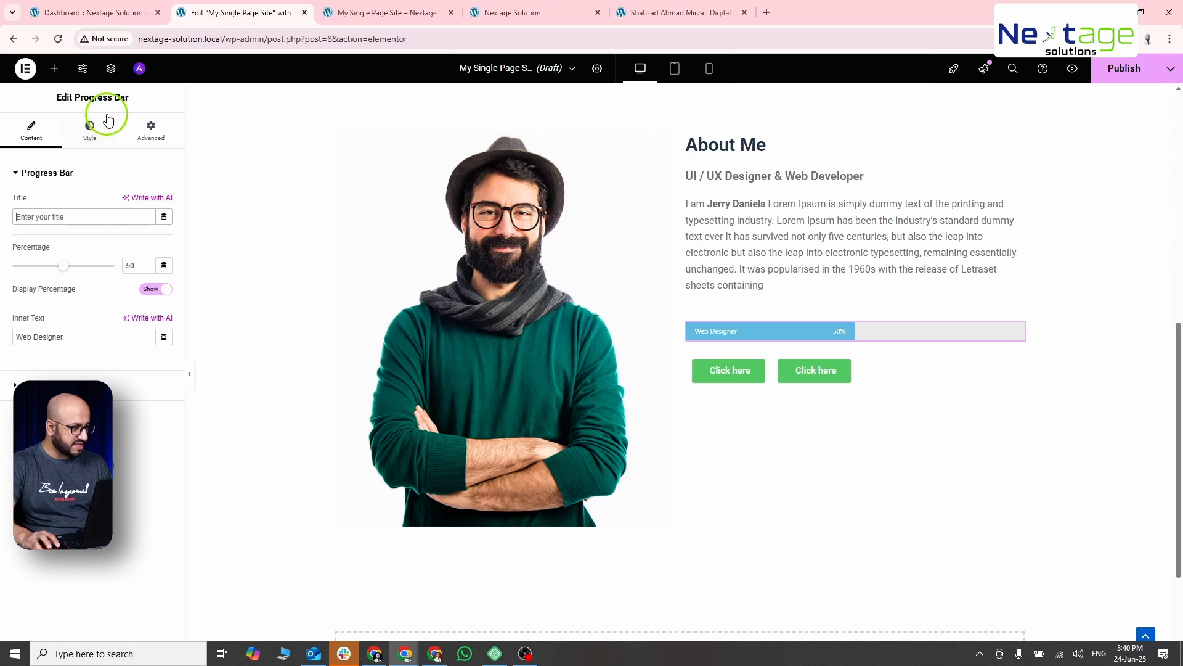
# Set the progress bar's fill color to the black global theme color.
pyautogui.click(92, 124)
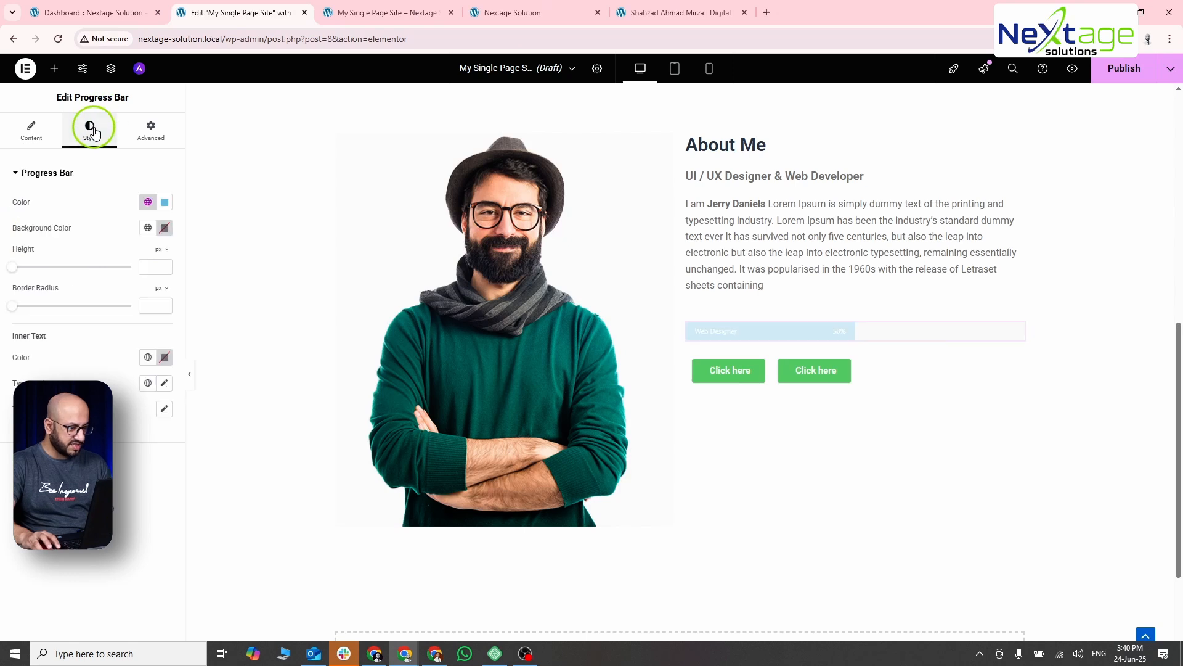
pyautogui.click(149, 202)
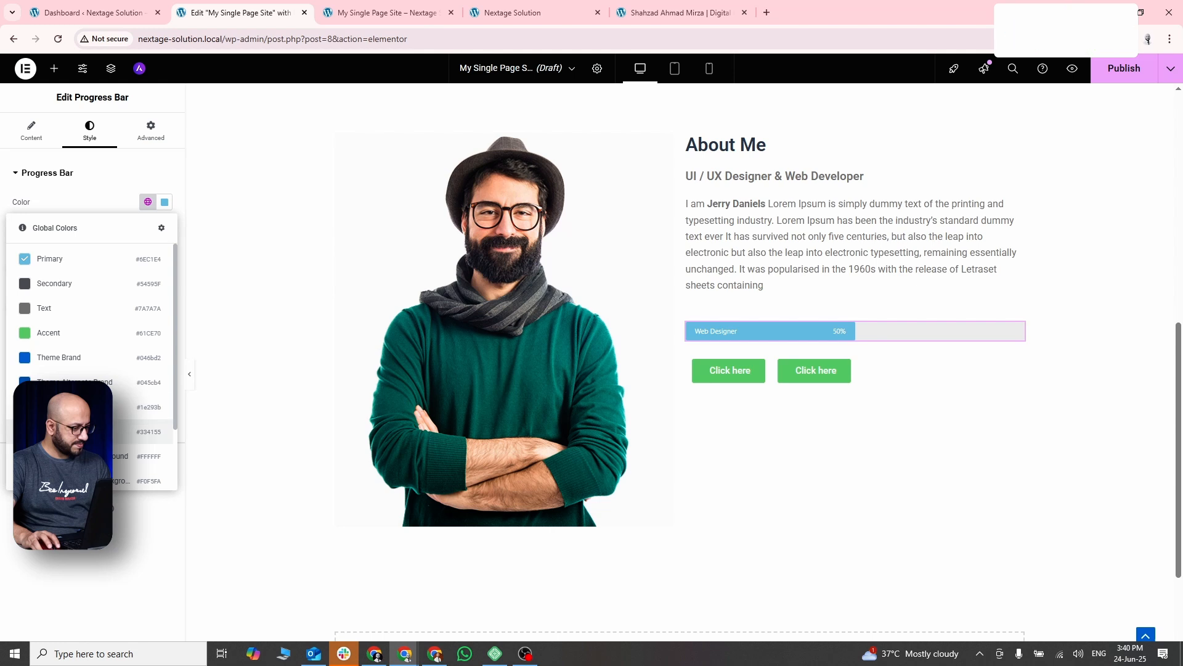
pyautogui.scroll(-2, 93, 428)
pyautogui.click(142, 425)
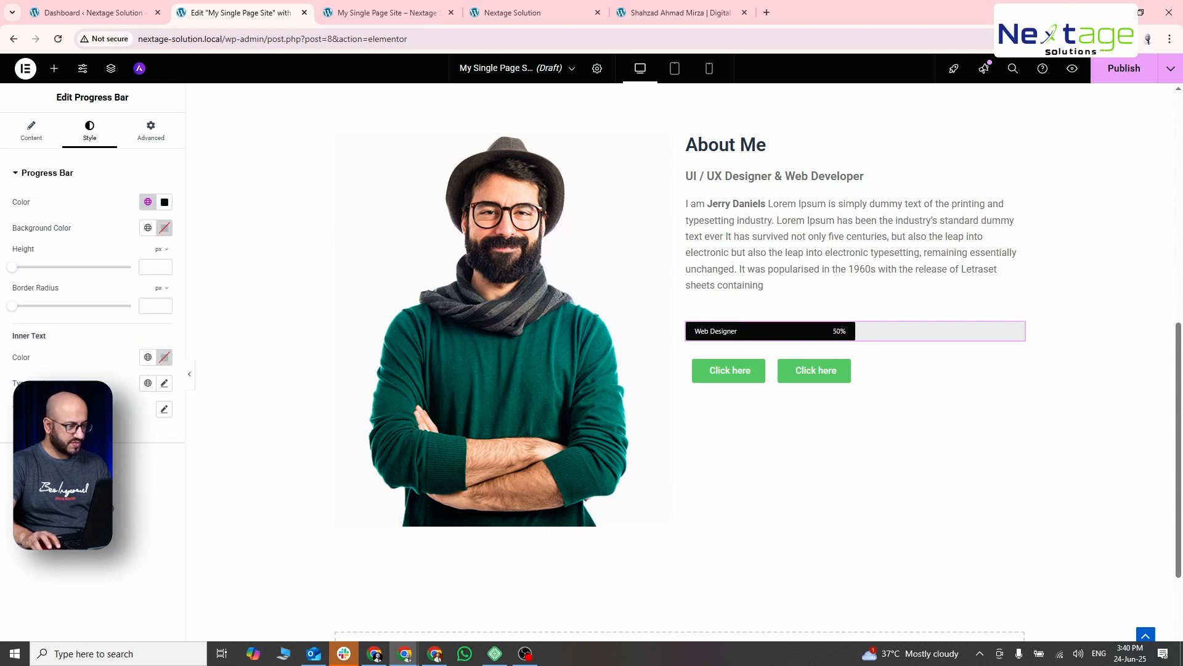
# Duplicate the Web Designer progress bar until three bars are stacked, matching the Daniels demo's About Me section.
pyautogui.hotkey('alt', 'Tab')
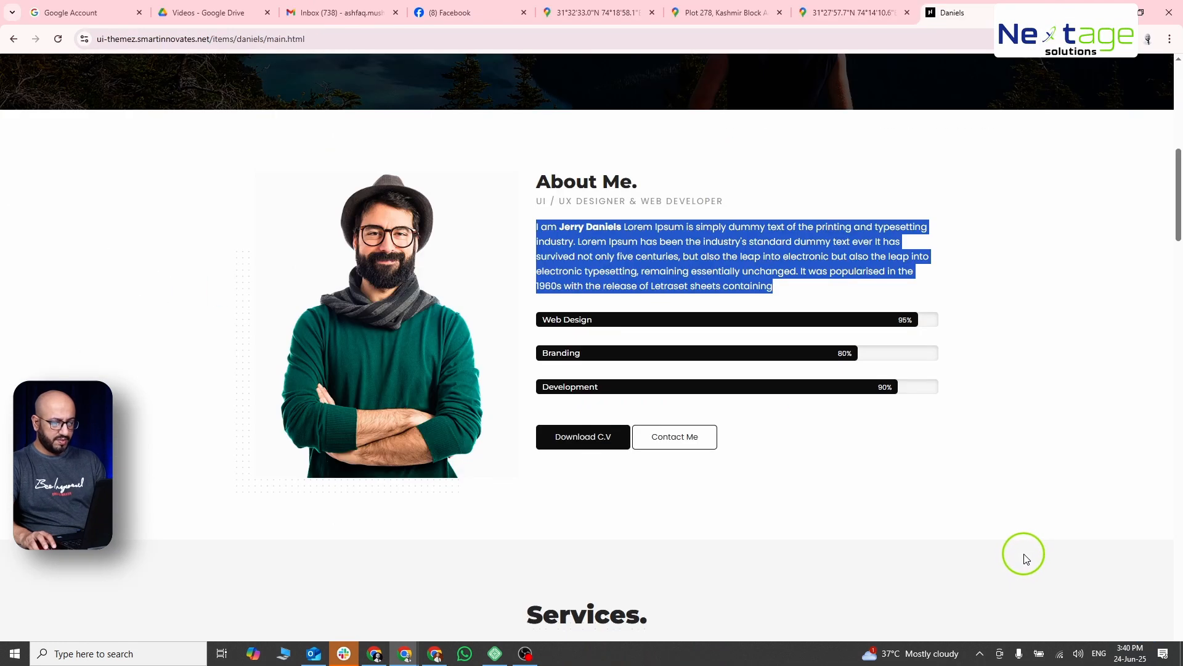
pyautogui.hotkey('alt', 'Tab')
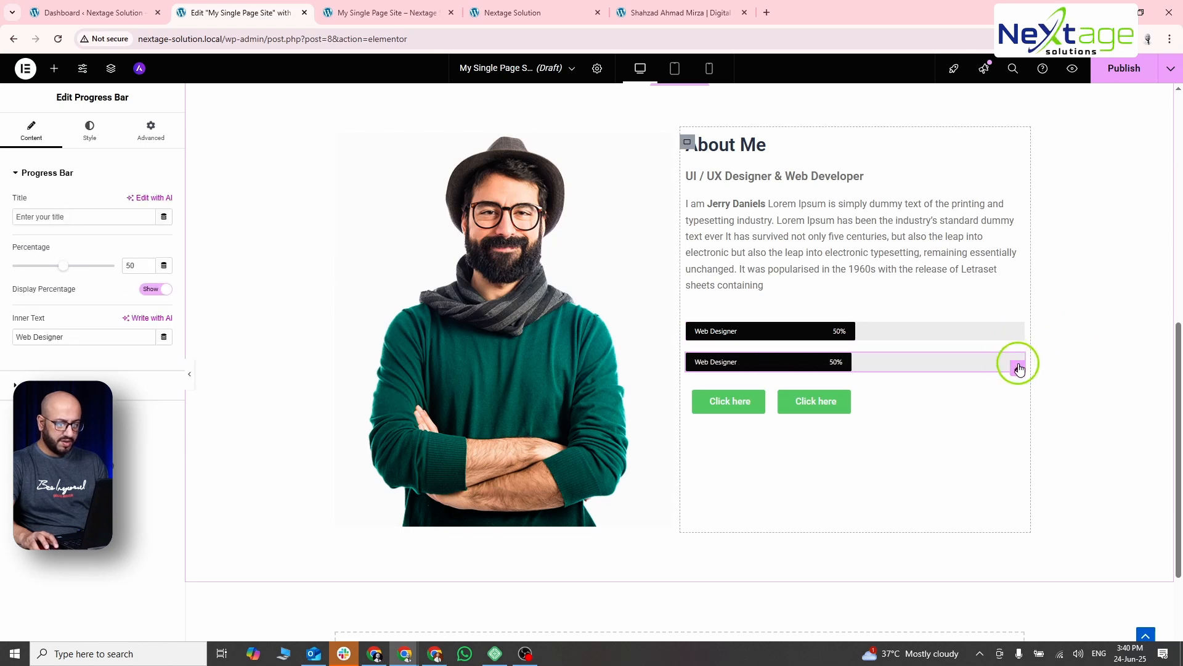
pyautogui.hotkey('ctrl', 'd')
pyautogui.hotkey('alt', 'Tab')
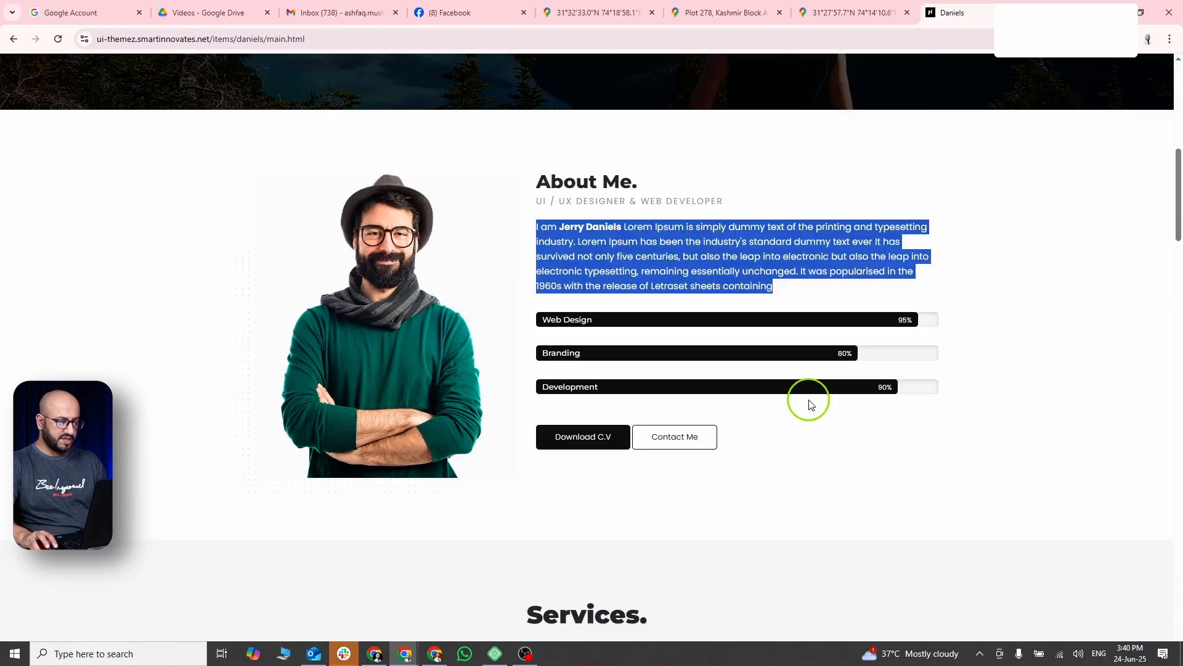
pyautogui.hotkey('alt', 'Tab')
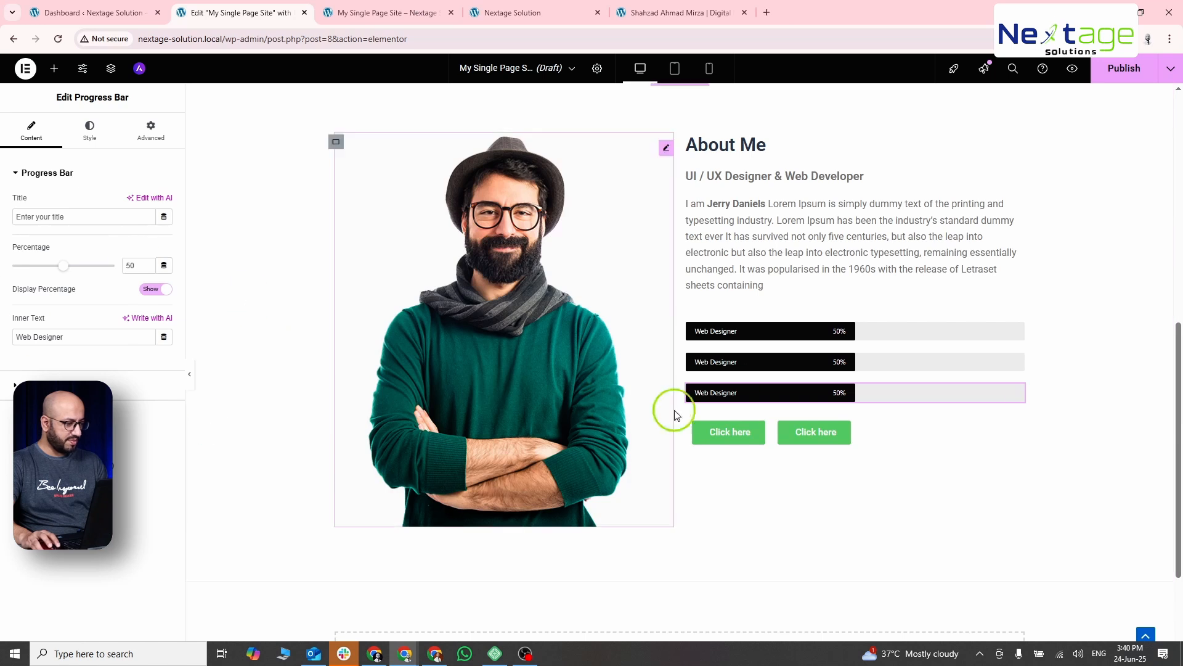
# Set the inner text of the second progress bar to Branding.
pyautogui.click(761, 362)
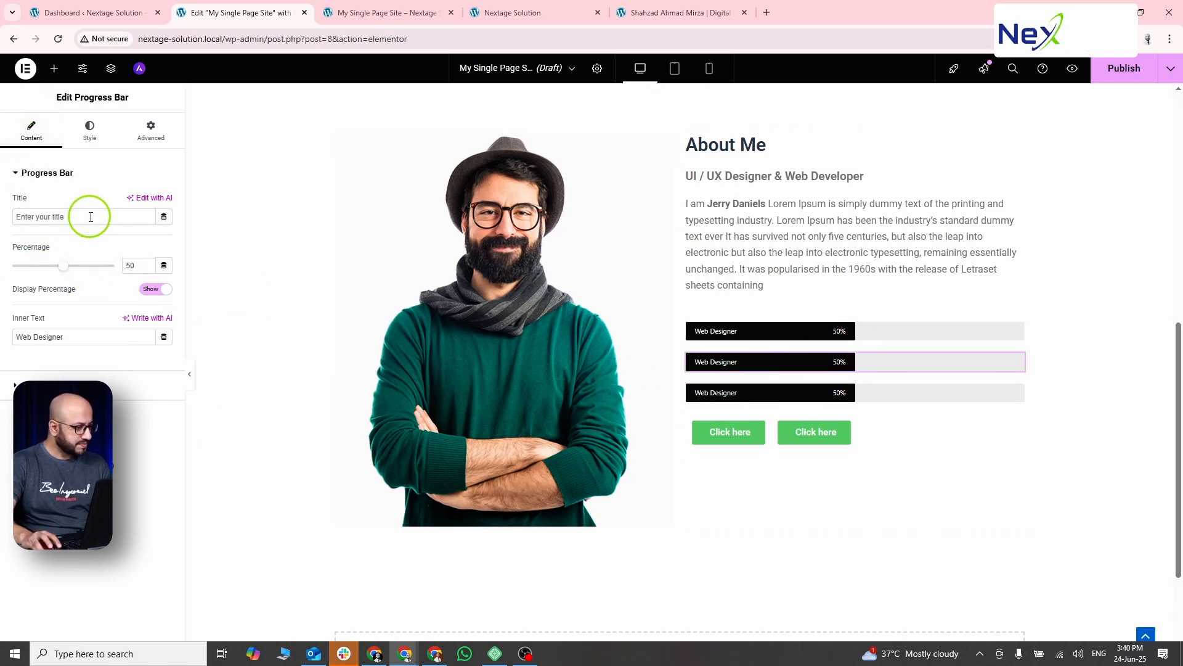
pyautogui.click(80, 336)
pyautogui.hotkey('ctrl', 'a')
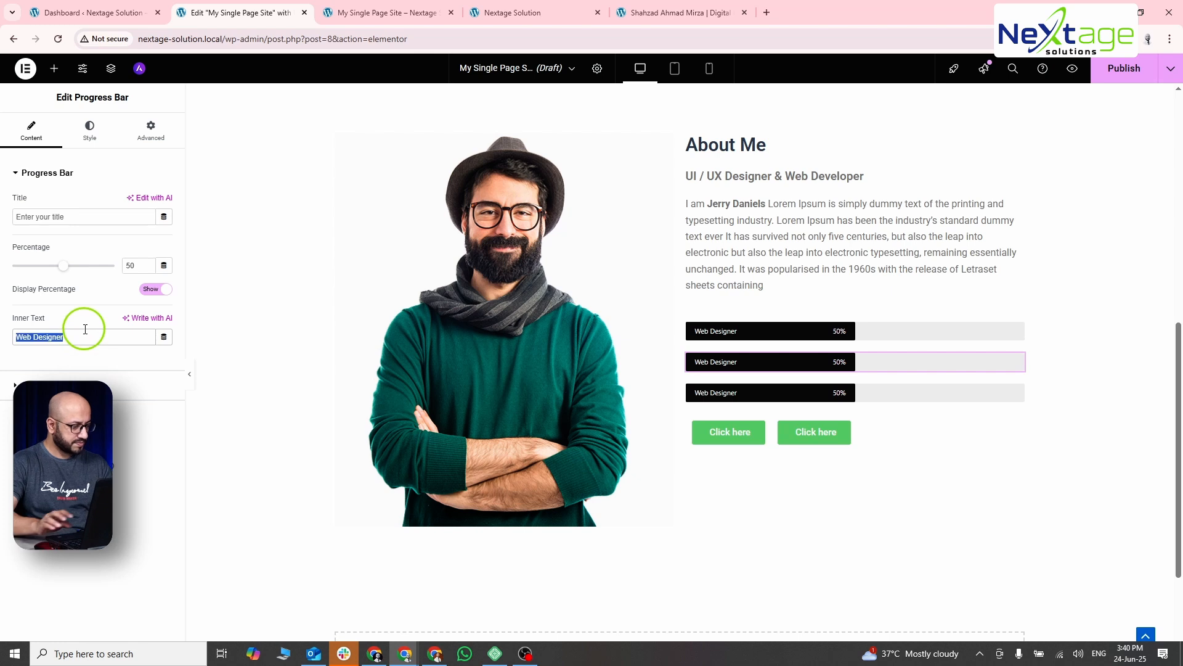
pyautogui.write('Branding')
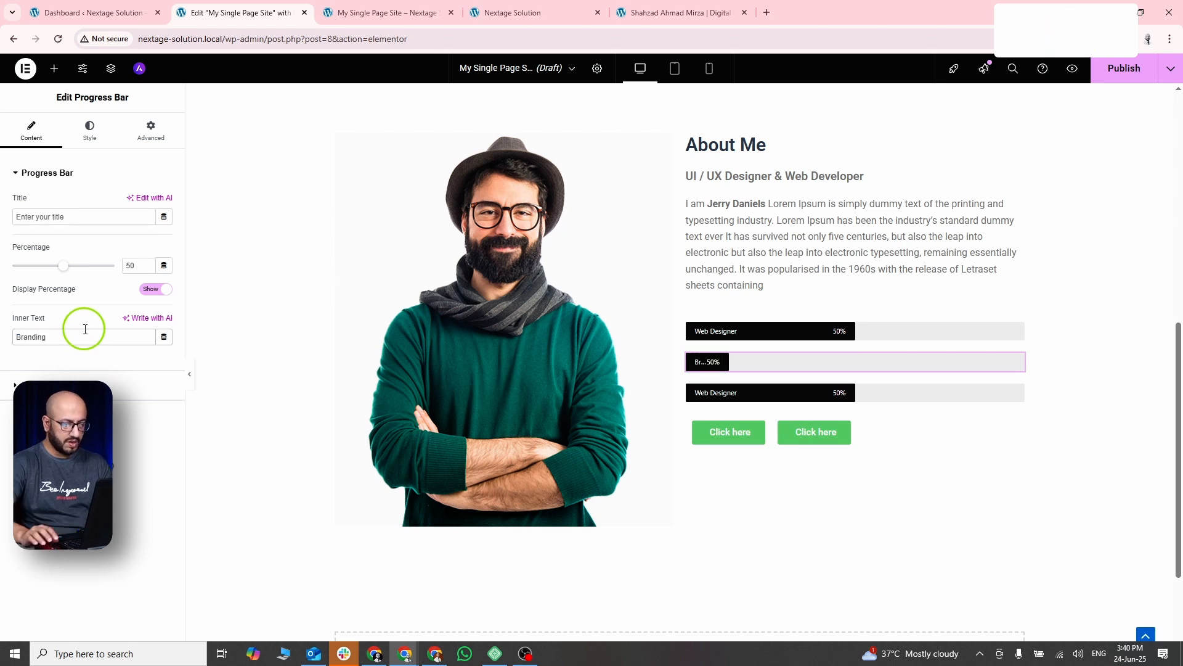
# Set the inner text of the third progress bar to Development.
pyautogui.click(729, 392)
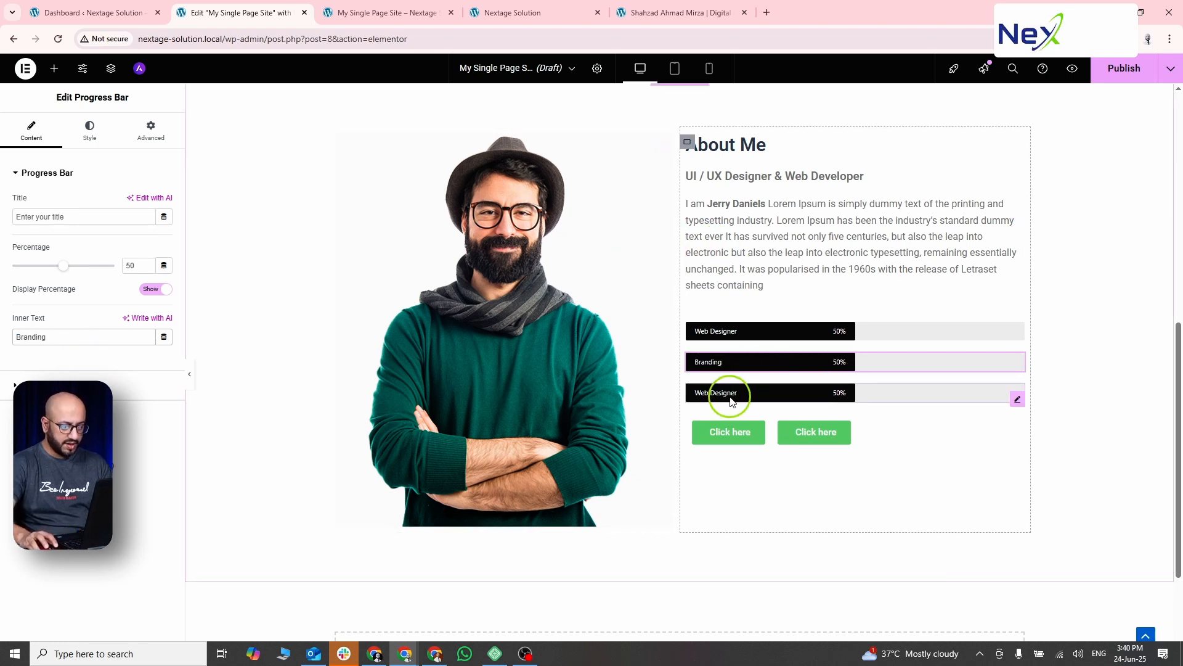
pyautogui.click(77, 336)
pyautogui.hotkey('ctrl', 'a')
pyautogui.write('D')
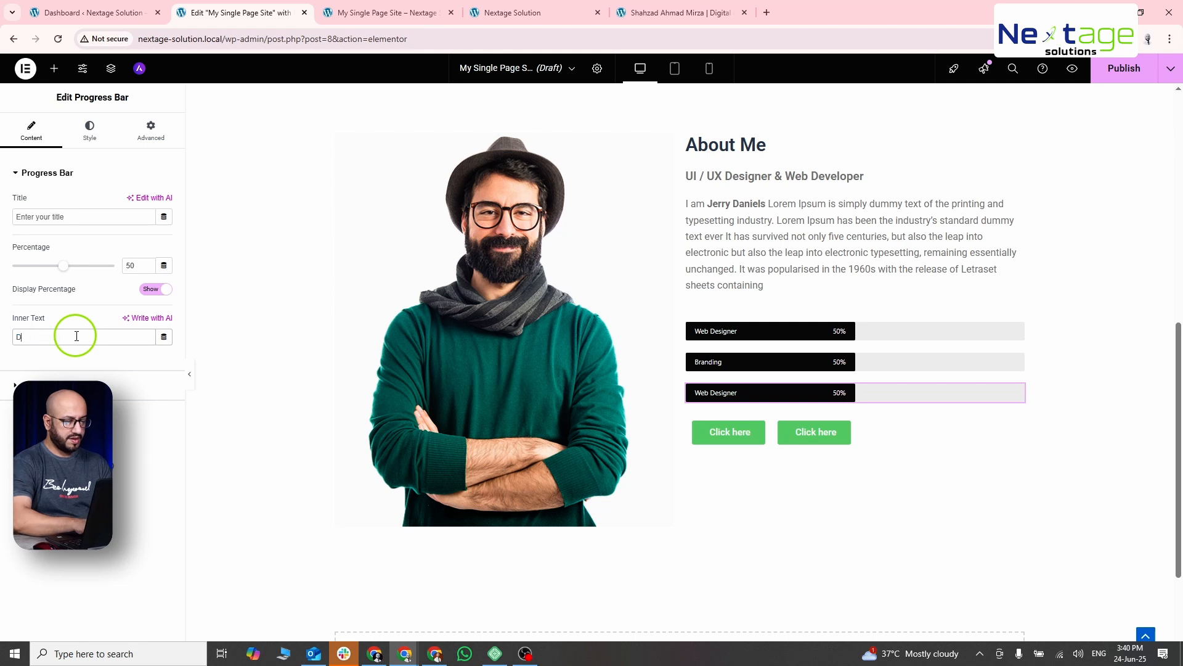
pyautogui.write('evelop')
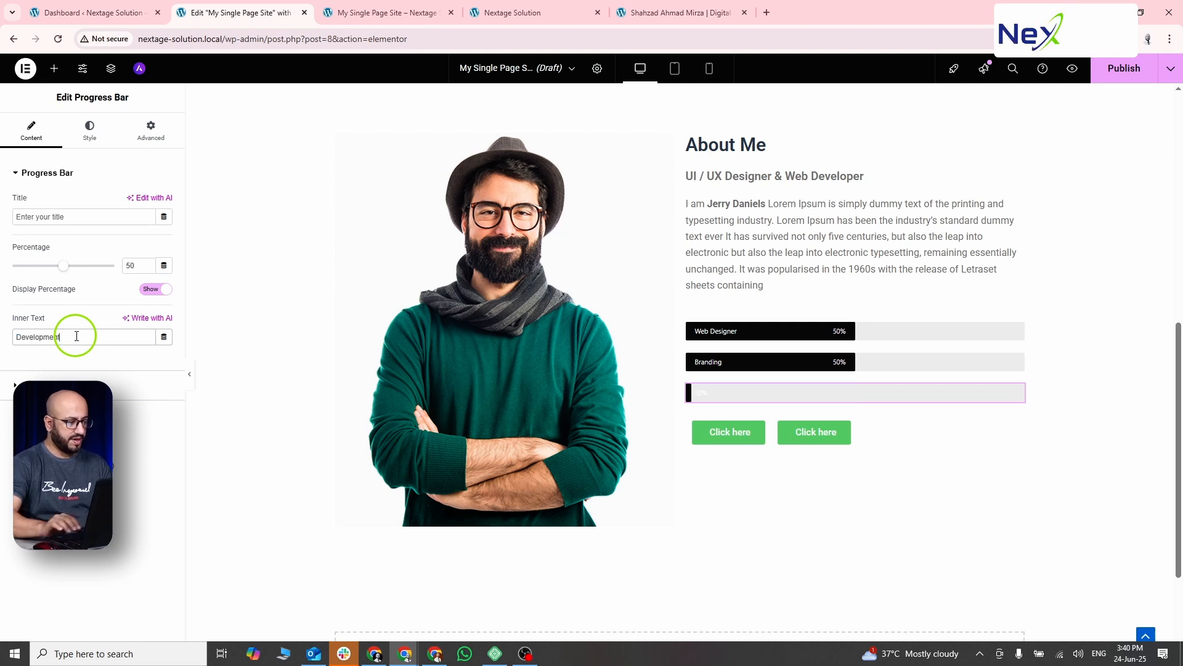
pyautogui.write('ment')
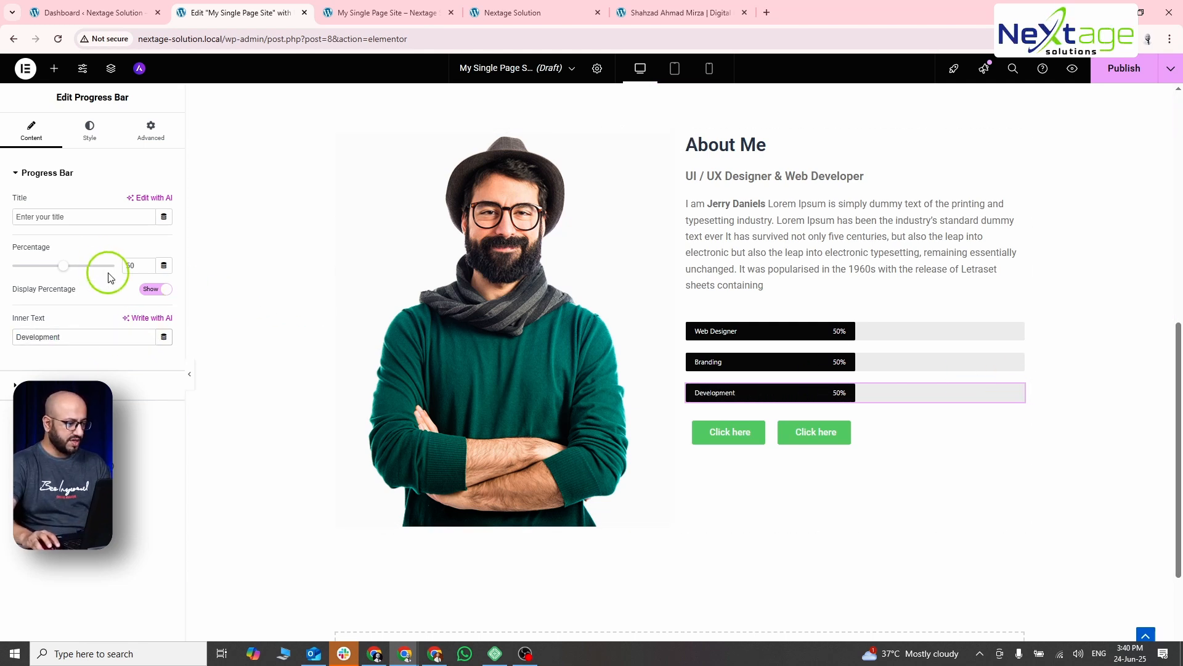
# Following the demo's values, set the Development bar's percentage to 90 and the Branding bar's percentage to 80.
pyautogui.hotkey('alt', 'Tab')
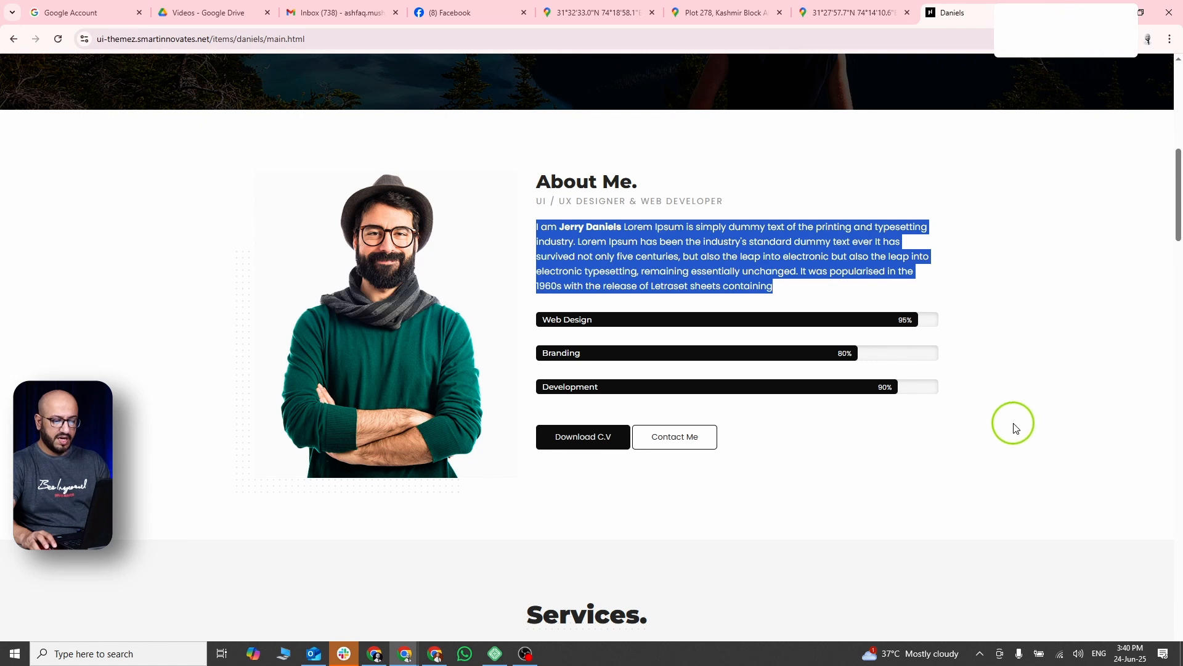
pyautogui.hotkey('alt', 'Tab')
pyautogui.moveTo(141, 266); pyautogui.dragTo(79, 262)
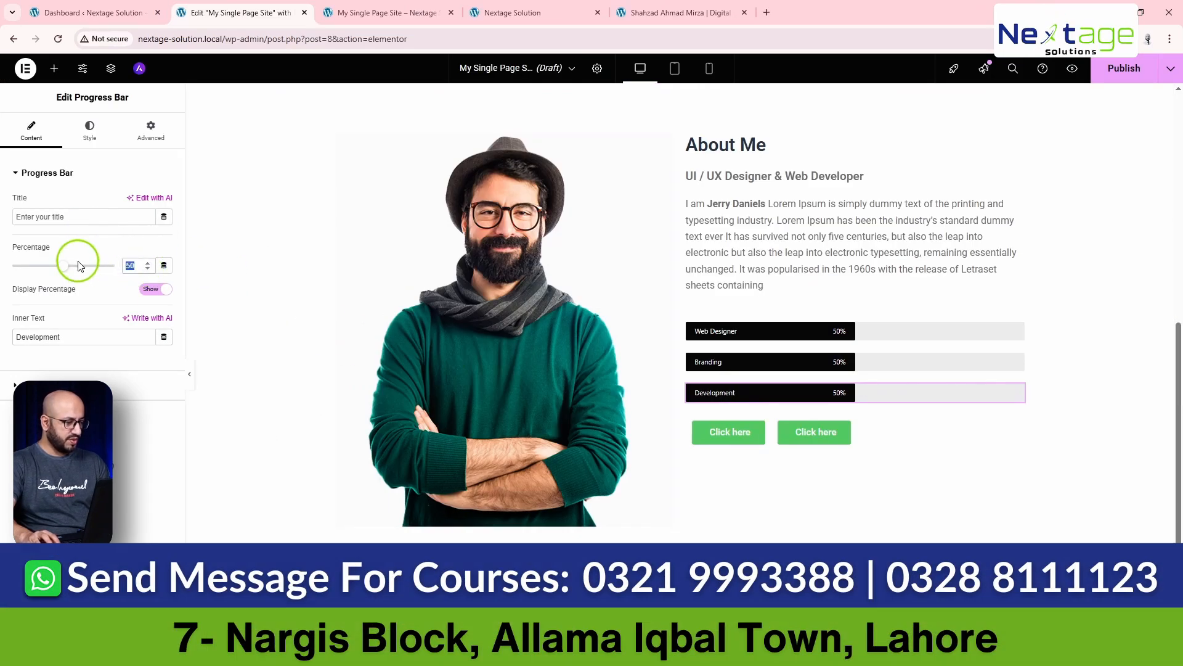
pyautogui.write('90')
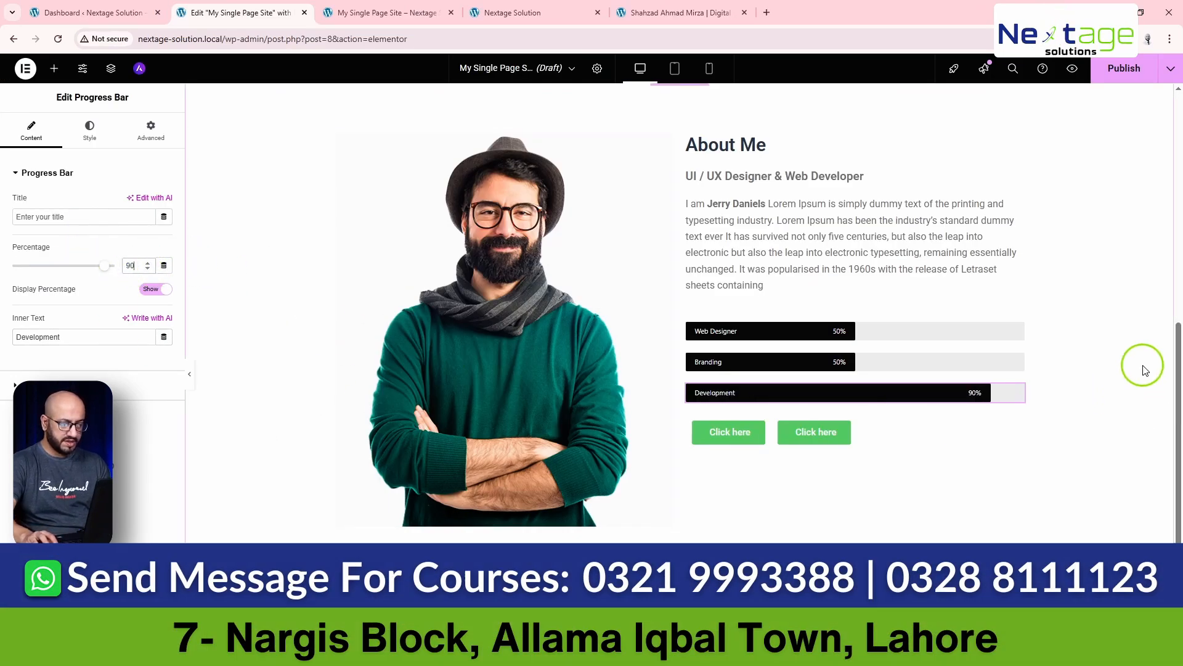
pyautogui.click(929, 368)
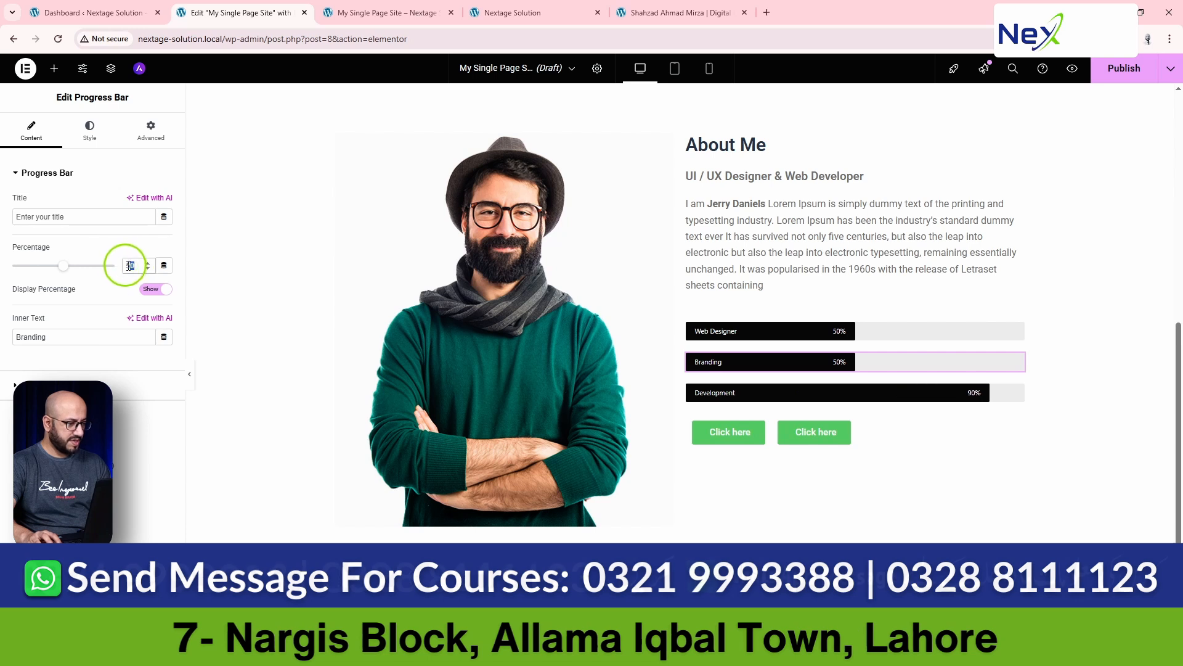
pyautogui.moveTo(133, 266); pyautogui.dragTo(107, 271)
pyautogui.write('80')
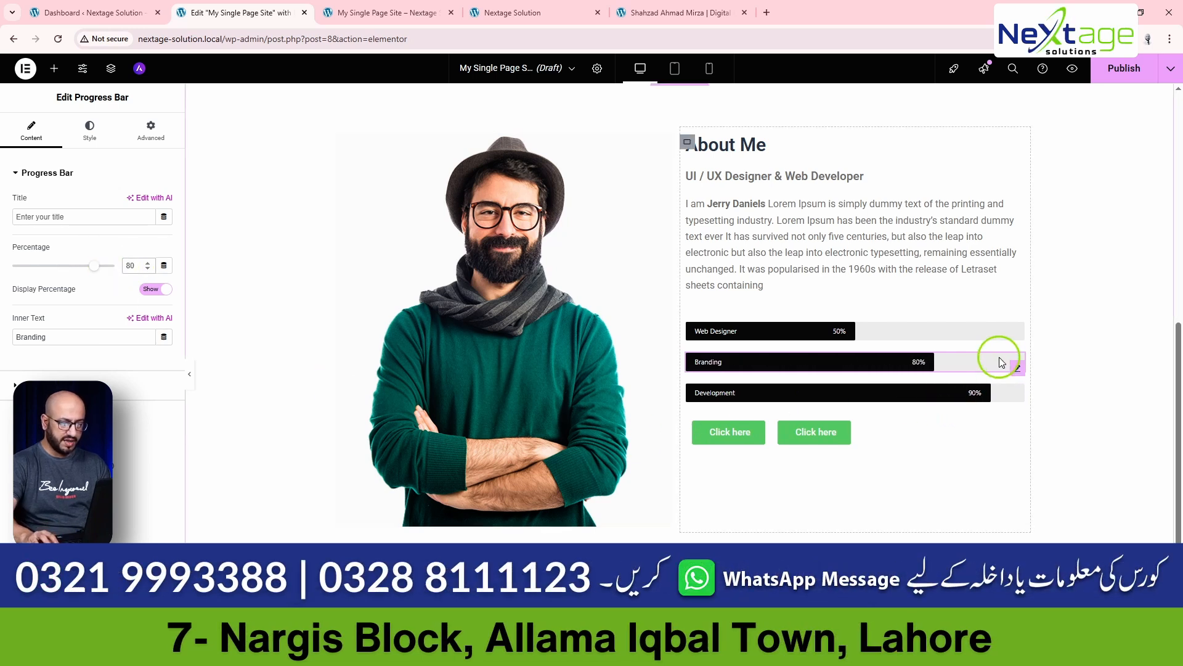
# Set the Web Designer progress bar's percentage to 95.
pyautogui.click(906, 338)
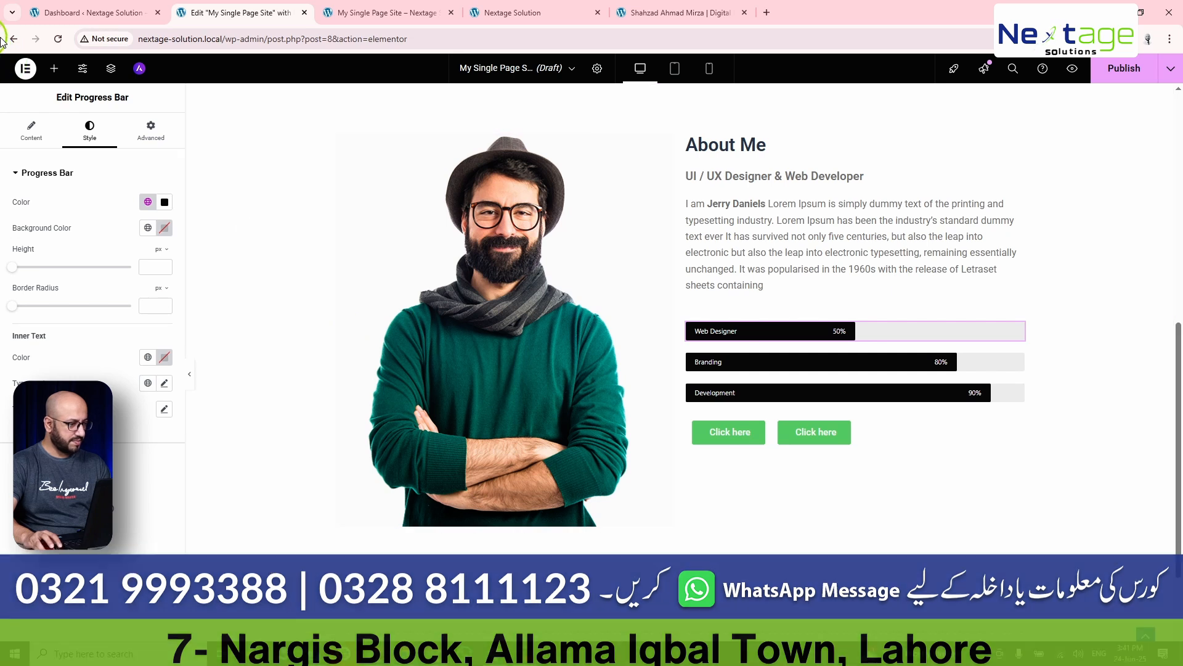
pyautogui.click(46, 148)
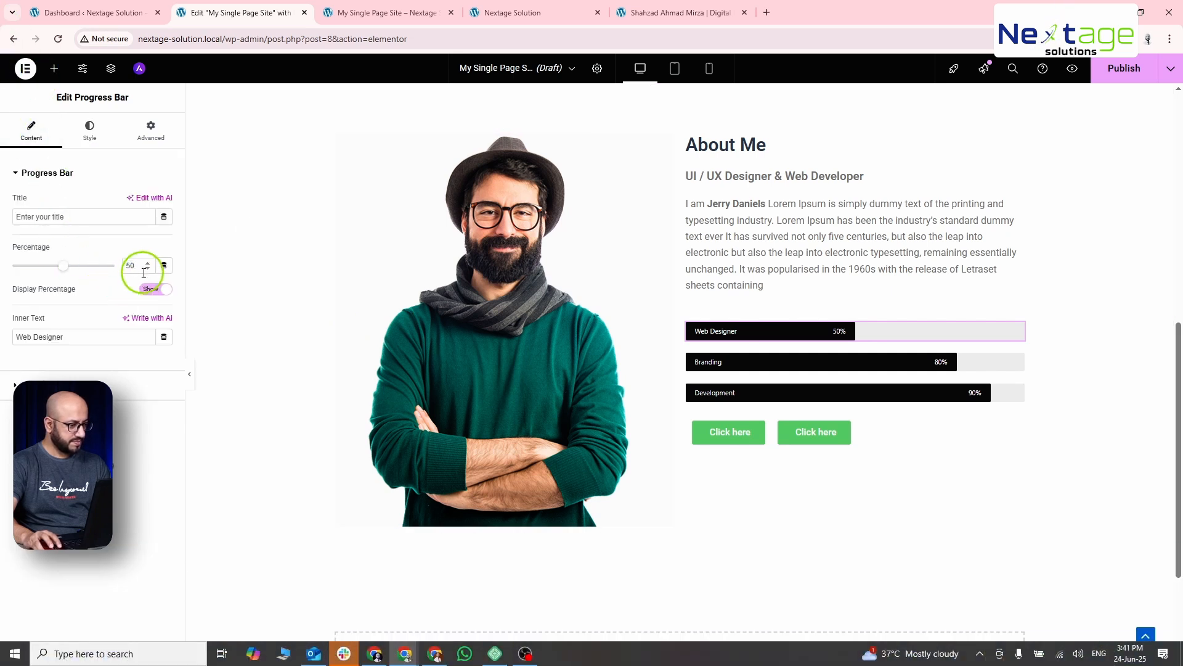
pyautogui.moveTo(139, 267); pyautogui.dragTo(110, 266)
pyautogui.write('95')
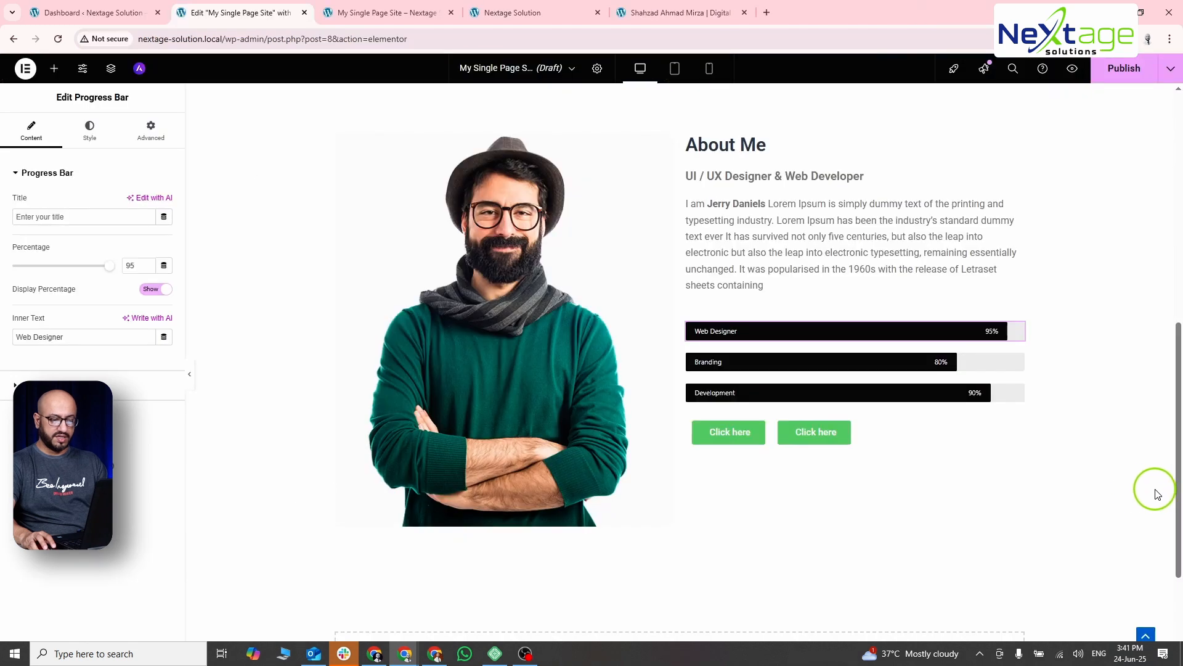
# Change the text of the first button below the progress bars to Download CV.
pyautogui.click(761, 435)
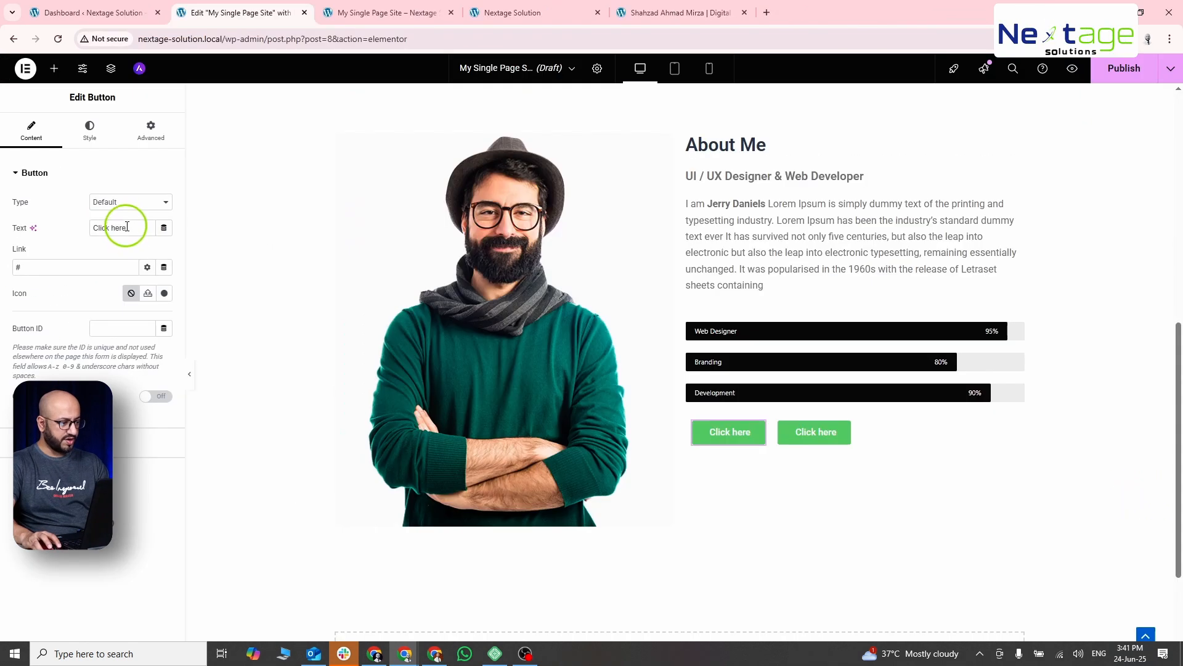
pyautogui.click(125, 222)
pyautogui.write('Do')
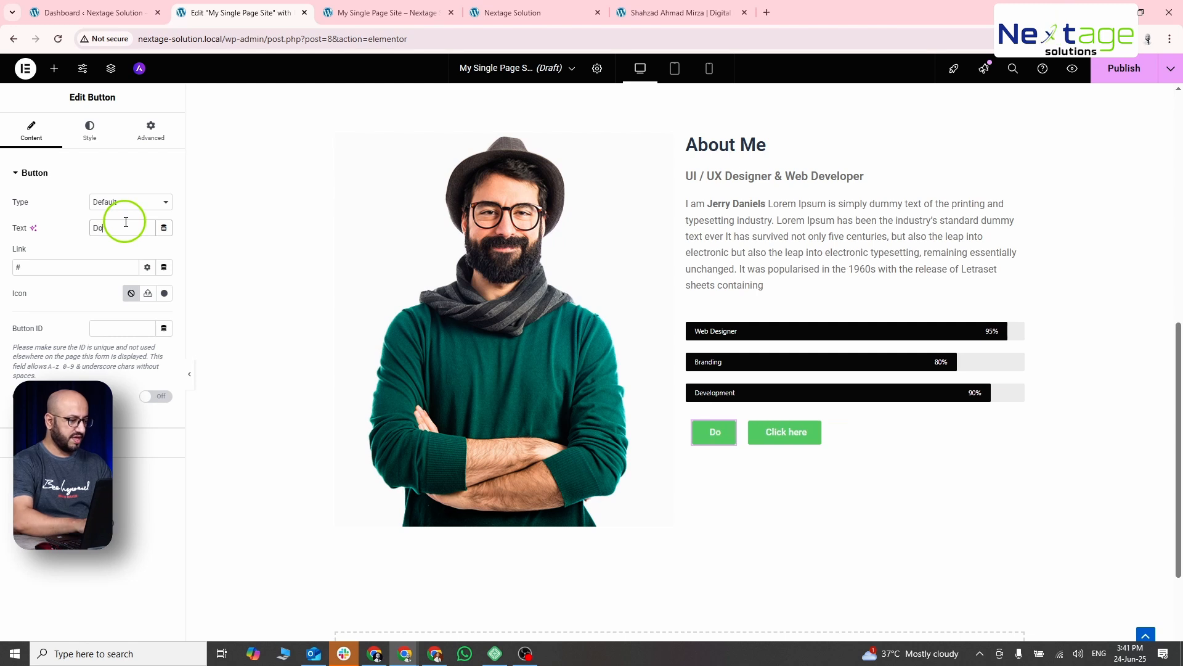
pyautogui.write('wnload CV')
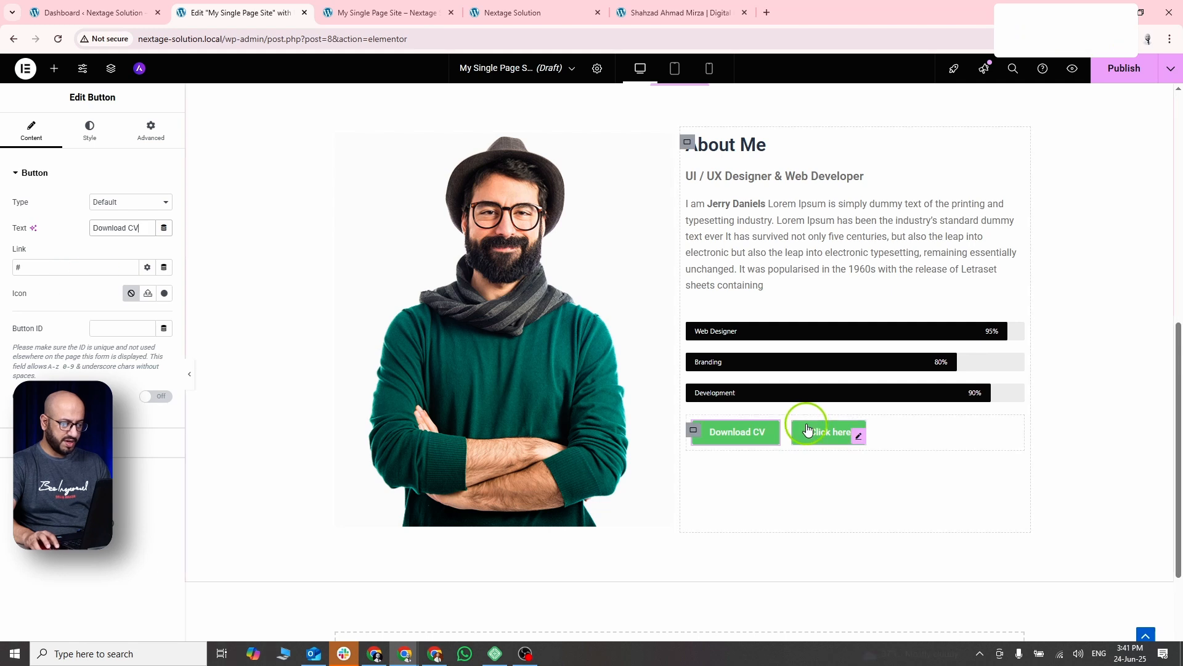
pyautogui.moveTo(58, 265); pyautogui.dragTo(2, 268)
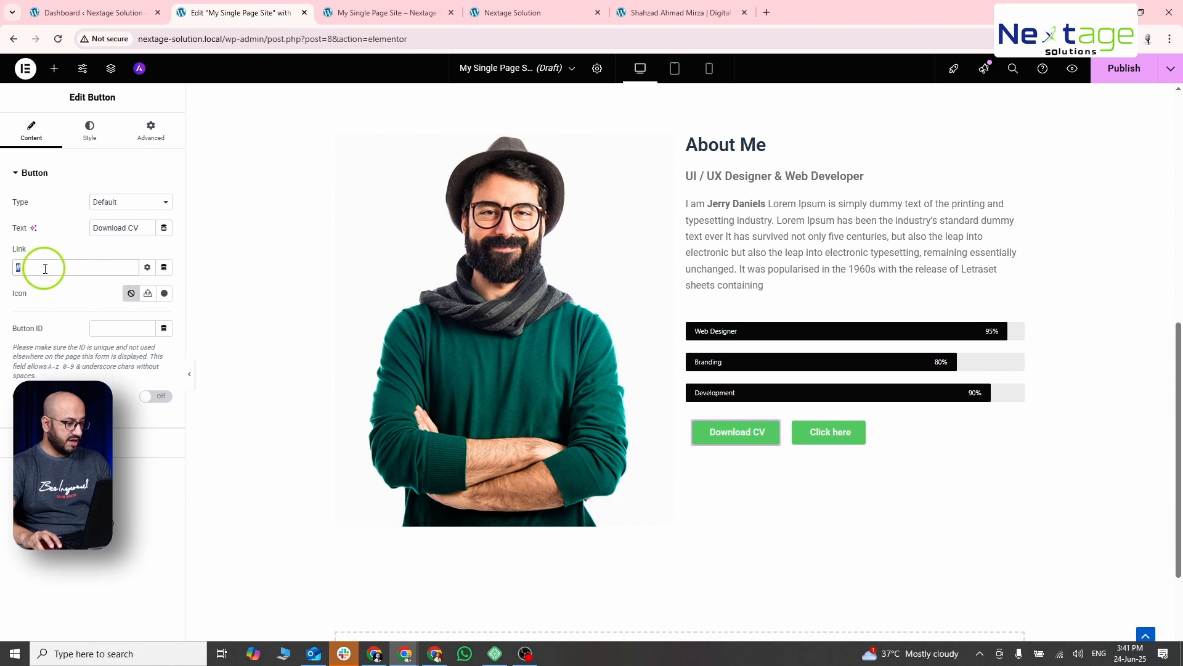
# Give the Download CV button the global Theme Text color as its background.
pyautogui.hotkey('alt', 'Tab')
pyautogui.hotkey('alt', 'Tab')
pyautogui.click(93, 128)
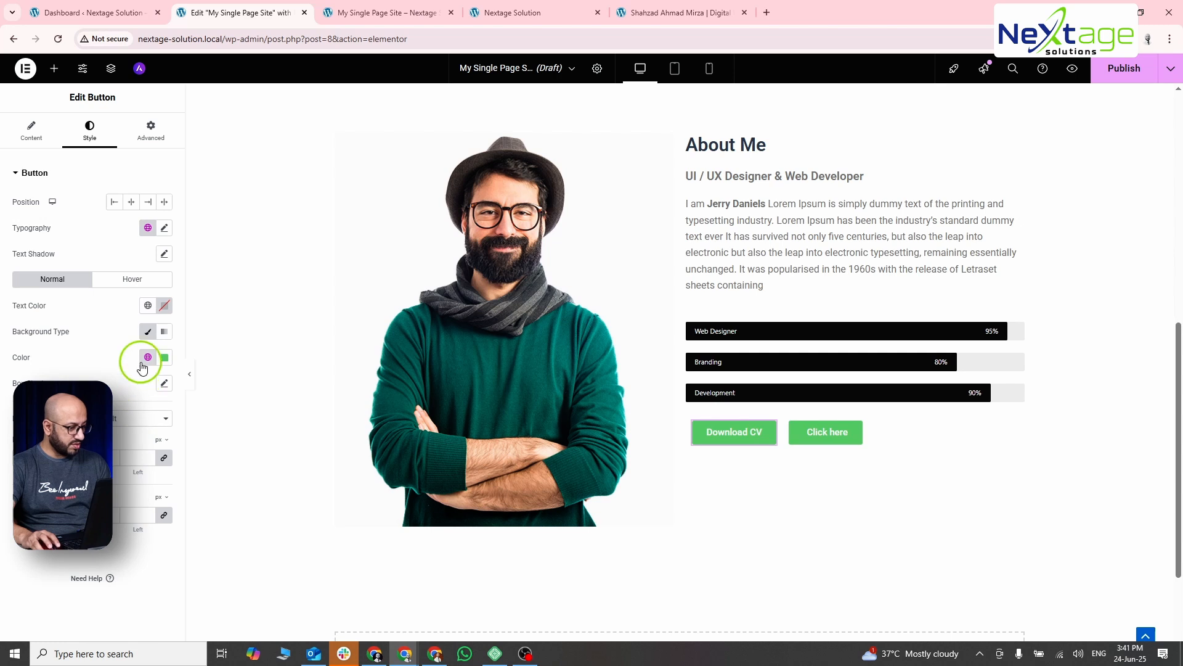
pyautogui.click(148, 357)
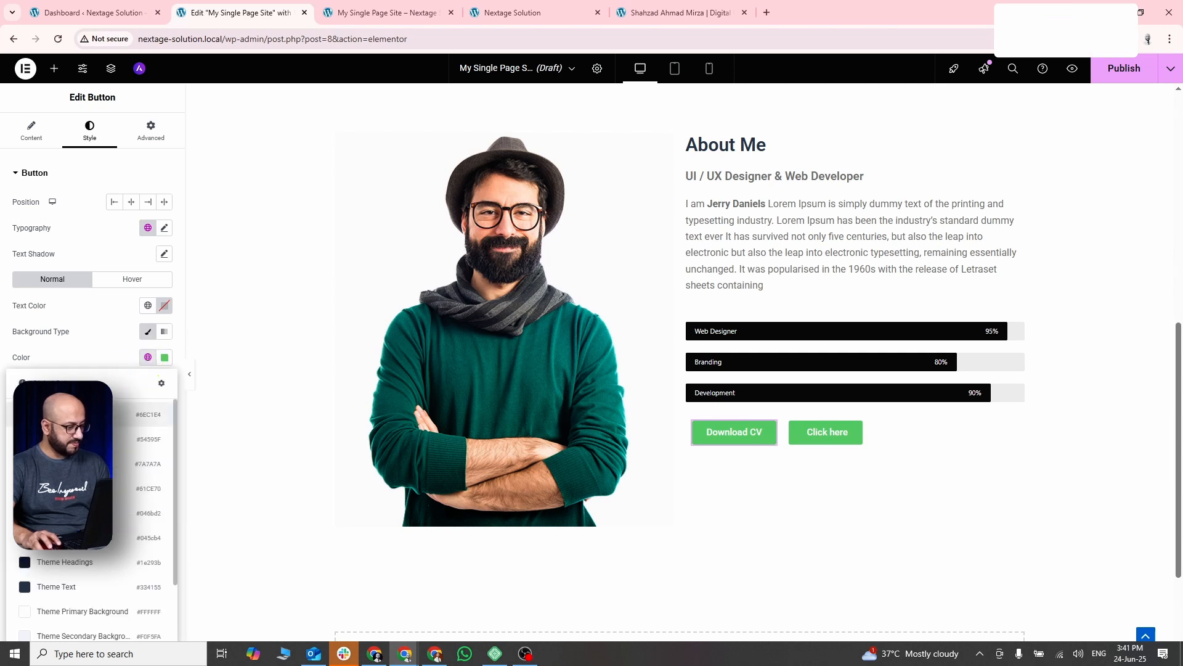
pyautogui.click(66, 594)
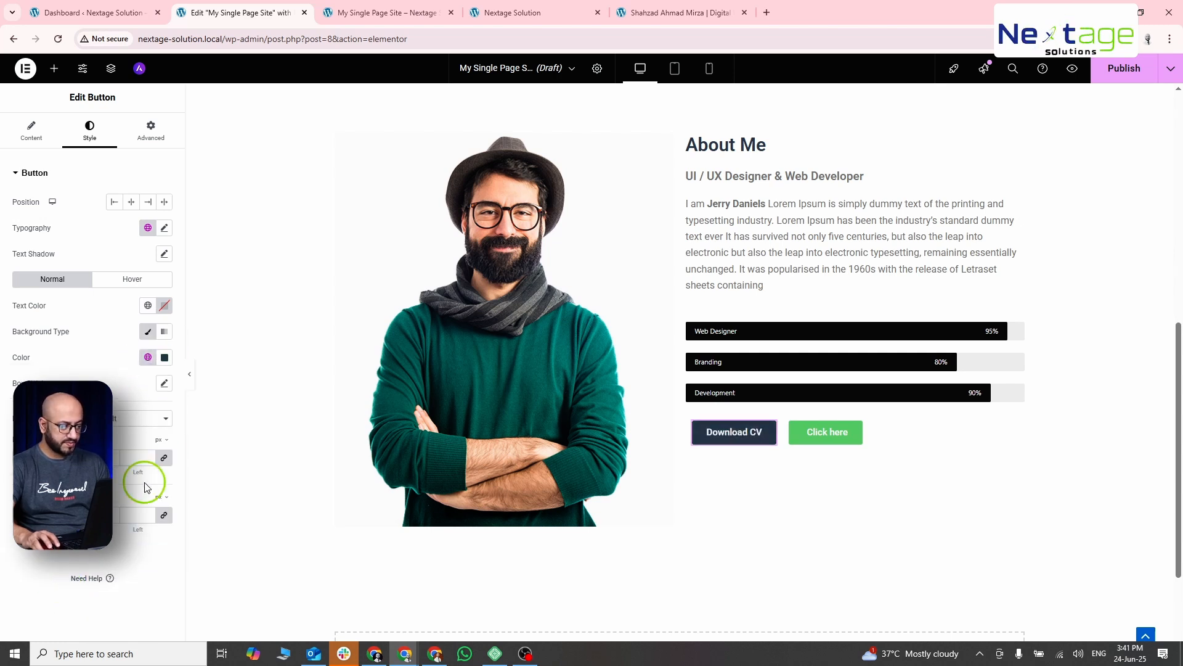
# Round the Download CV button's corners with a 6 px radius as in the demo and set its background color to #000000.
pyautogui.hotkey('alt', 'Tab')
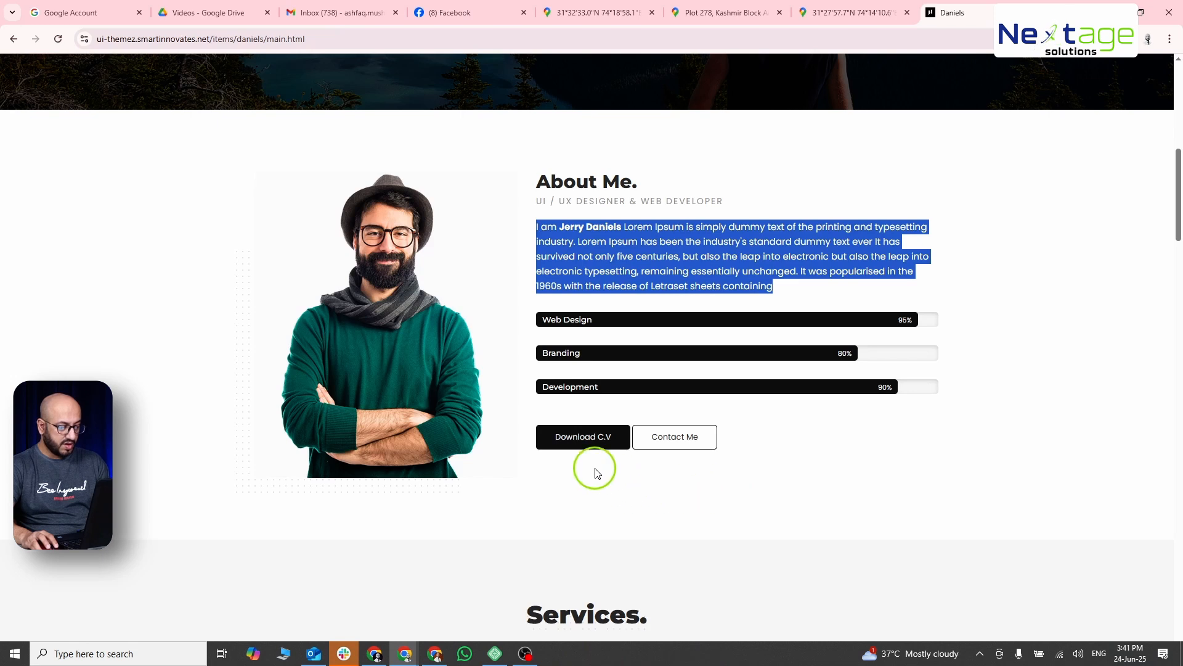
pyautogui.hotkey('alt', 'Tab')
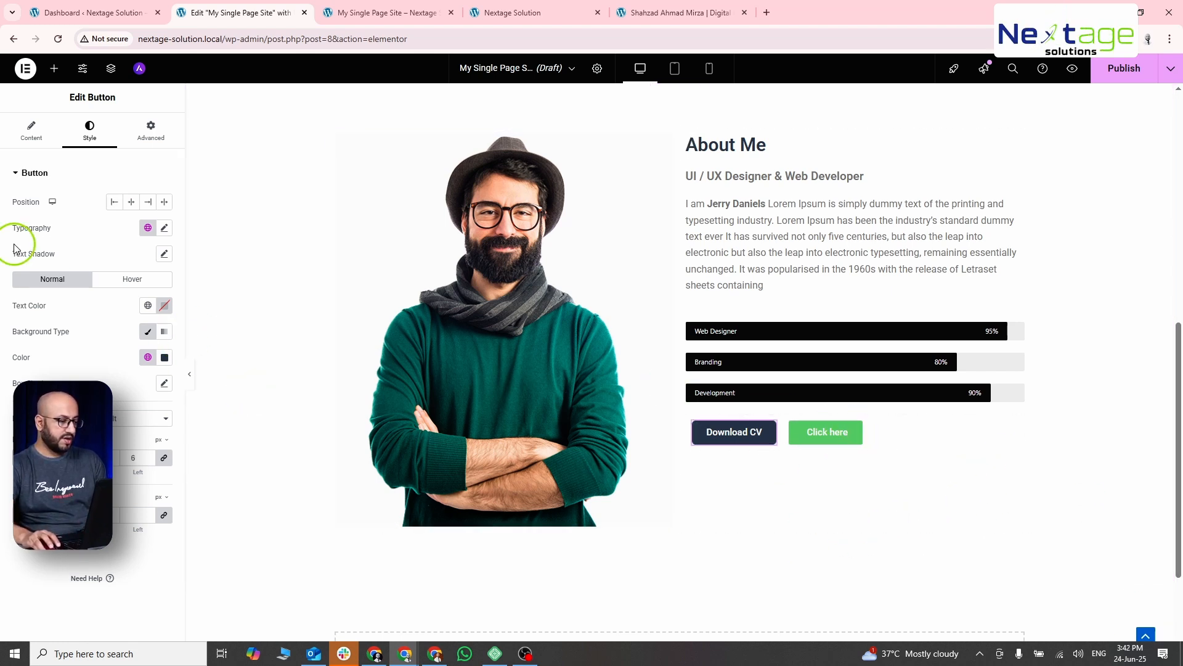
pyautogui.click(164, 357)
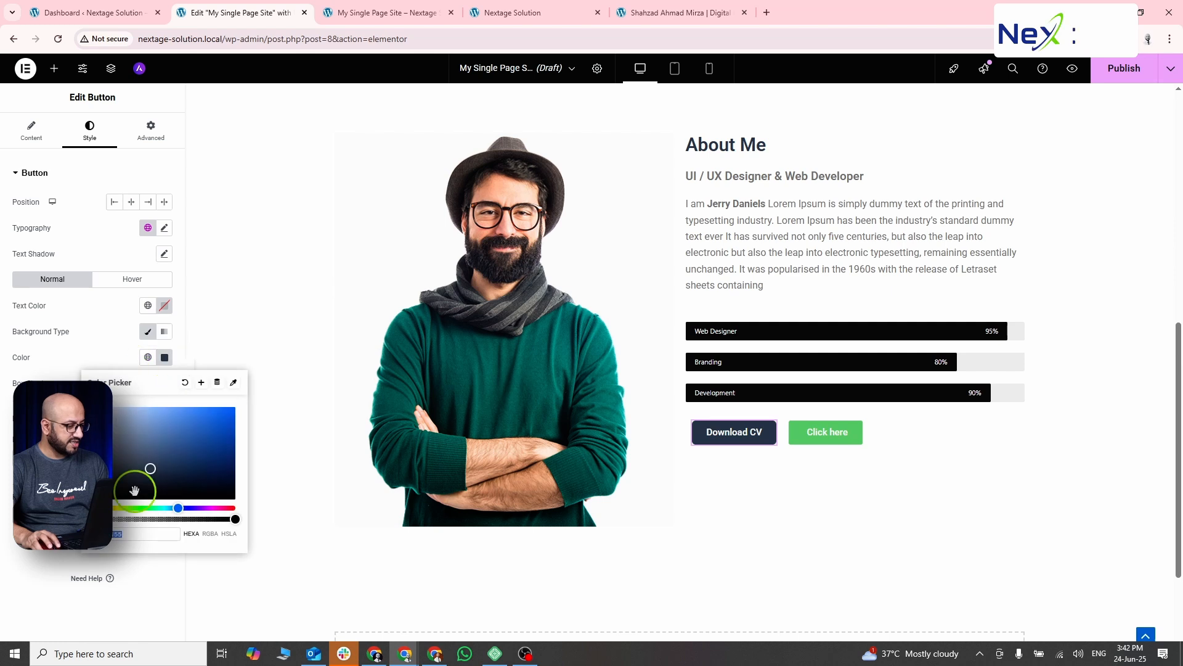
pyautogui.write('000000')
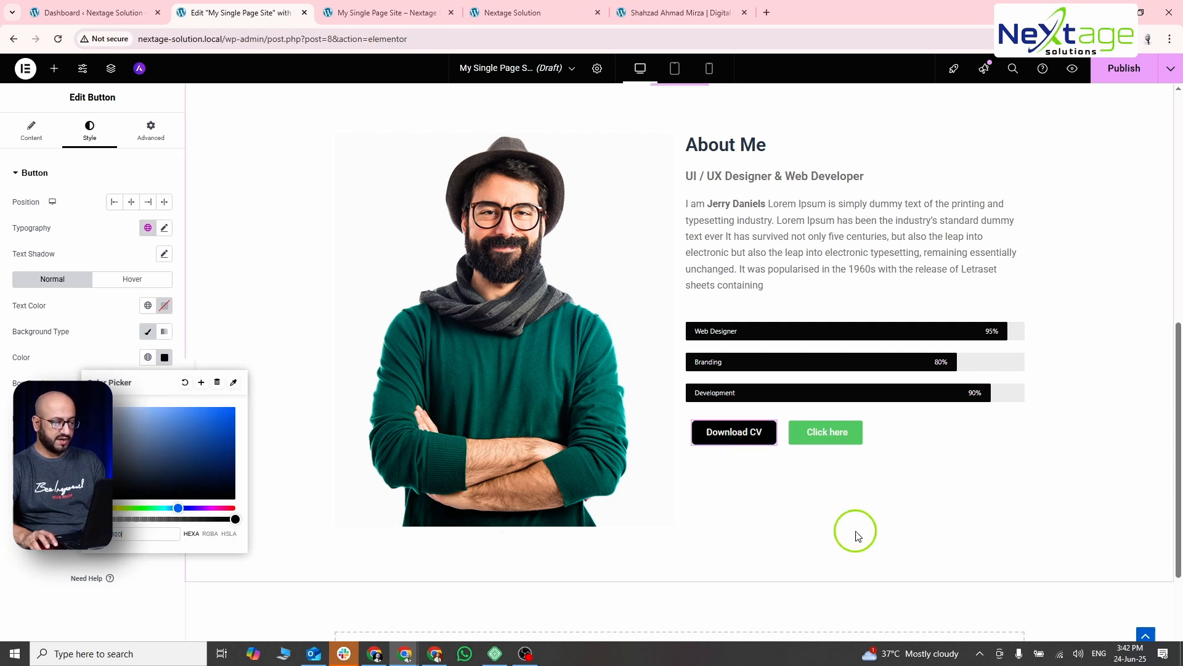
# Change the text of the second button below the progress bars to Contact Me, as in the demo.
pyautogui.hotkey('alt', 'Tab')
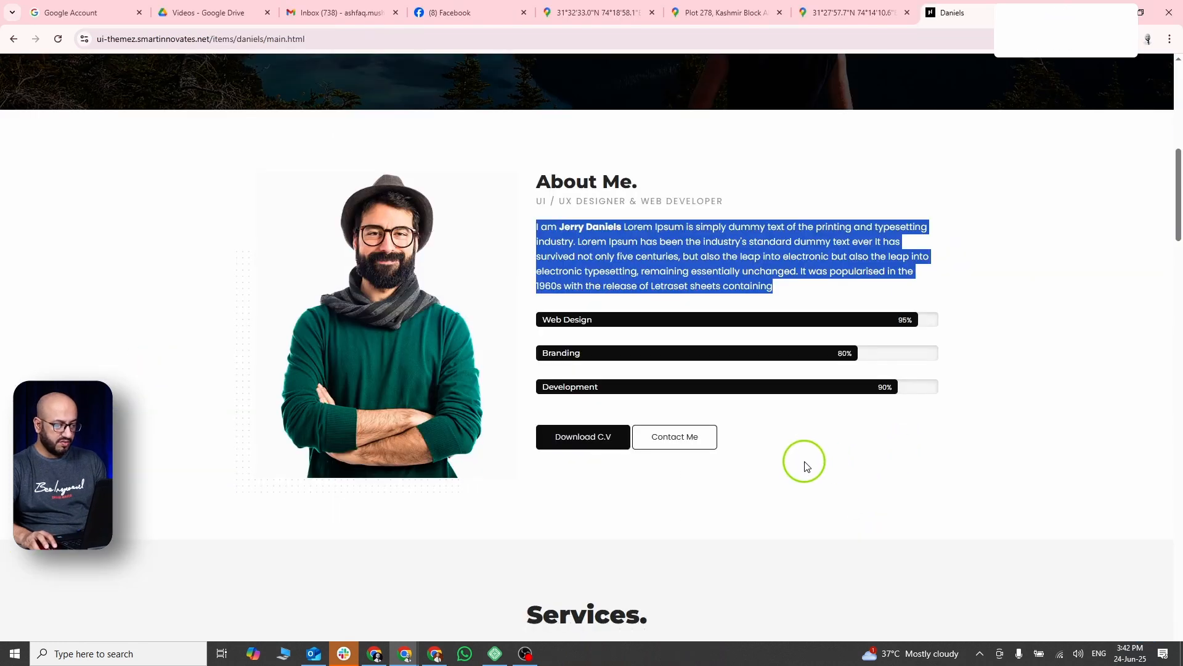
pyautogui.hotkey('alt', 'Tab')
pyautogui.click(857, 437)
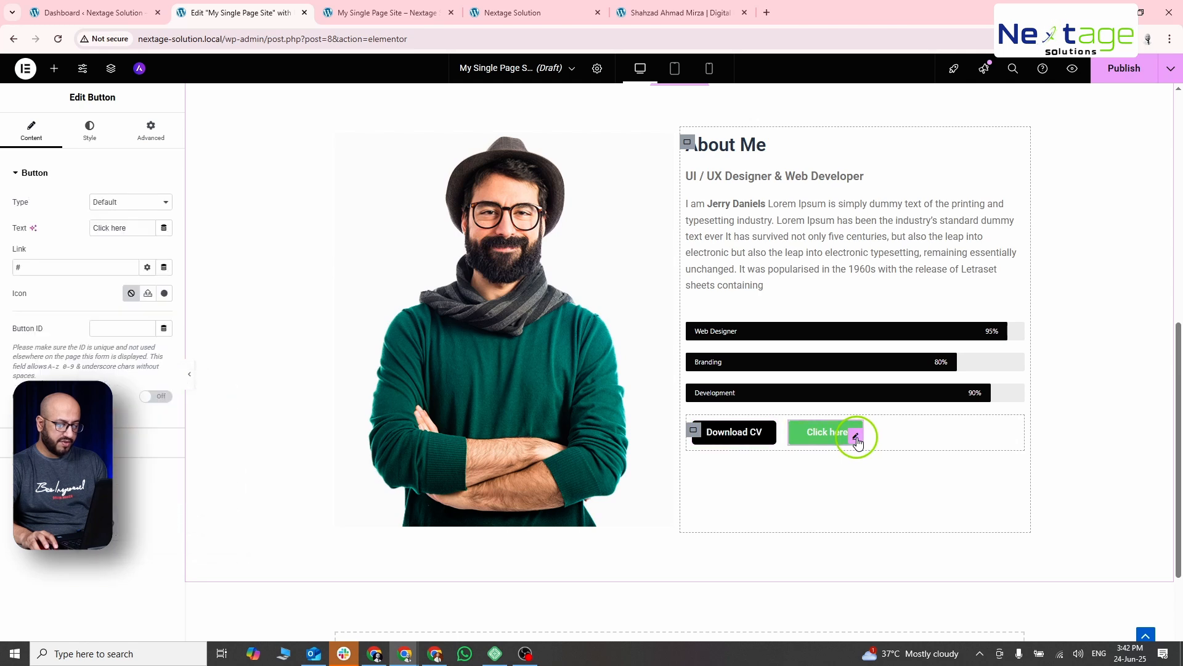
pyautogui.click(97, 136)
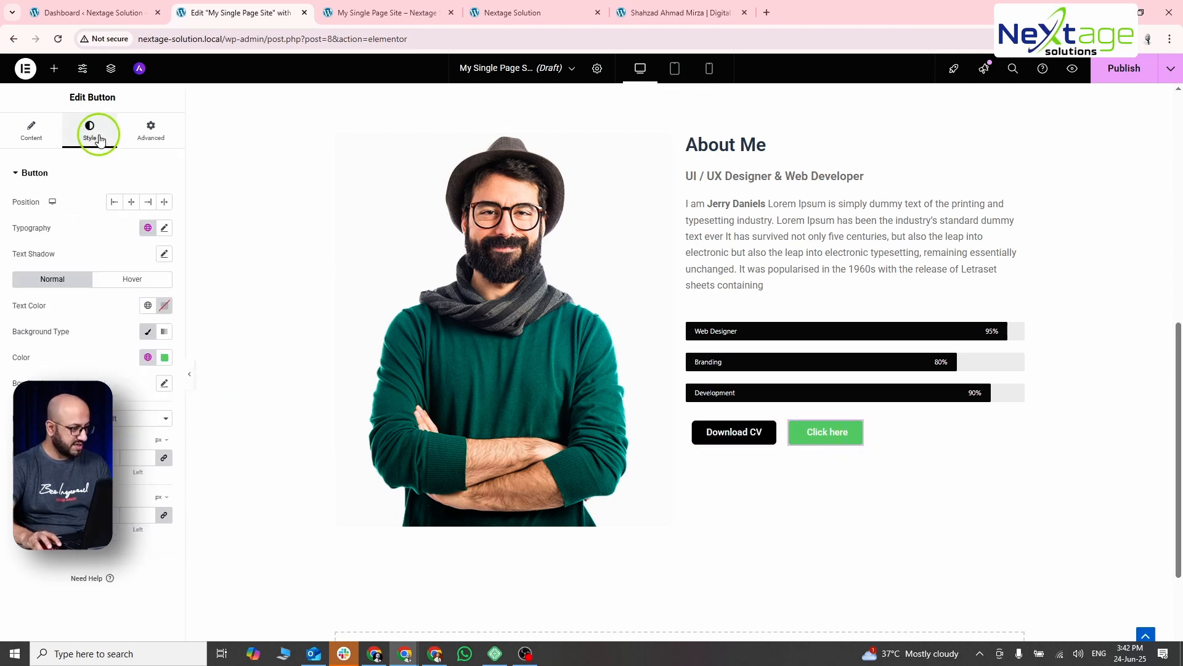
pyautogui.click(32, 131)
pyautogui.hotkey('alt', 'Tab')
pyautogui.hotkey('alt', 'Tab')
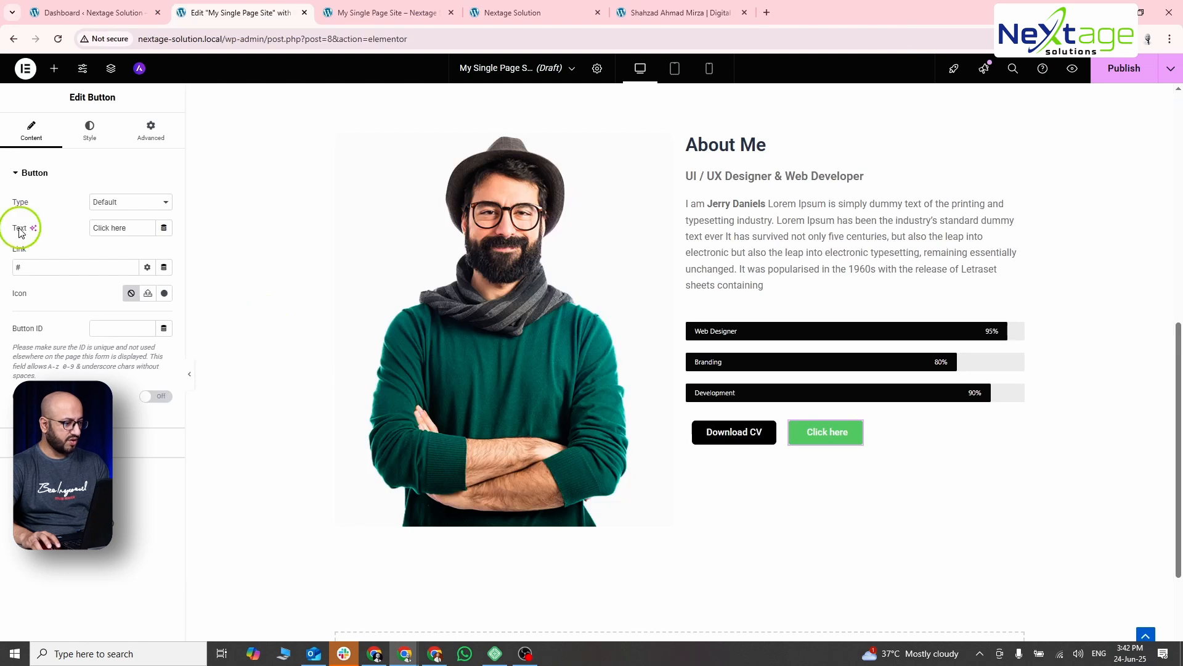
pyautogui.tripleClick(120, 226)
pyautogui.write('C')
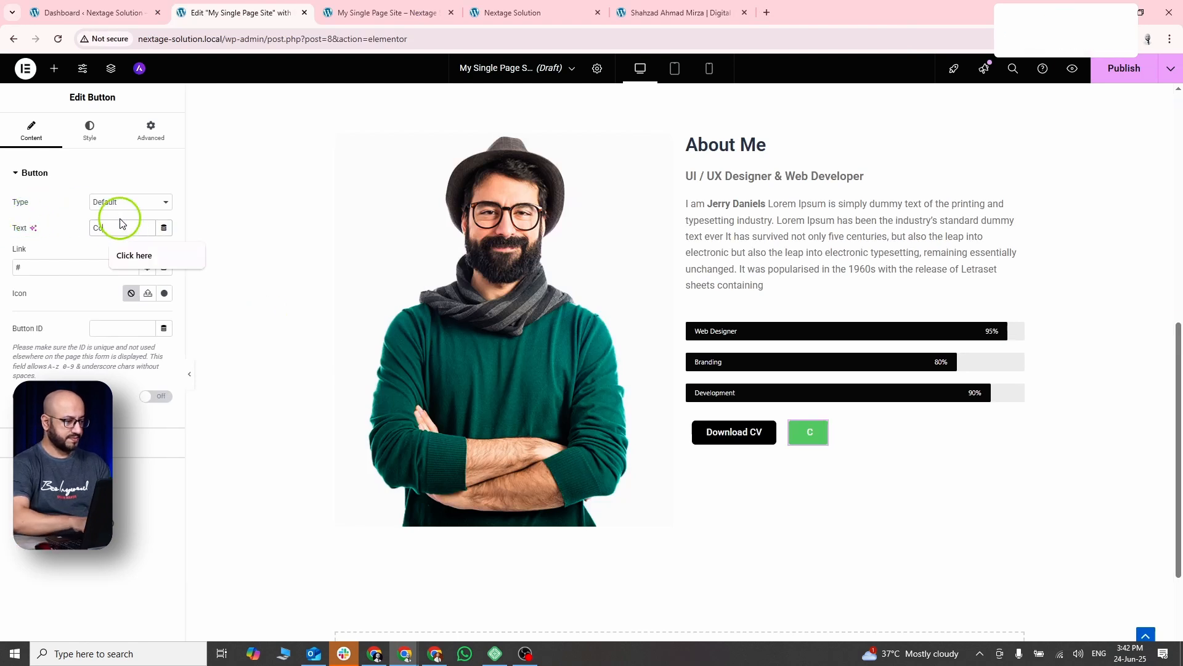
pyautogui.write('ontact Me')
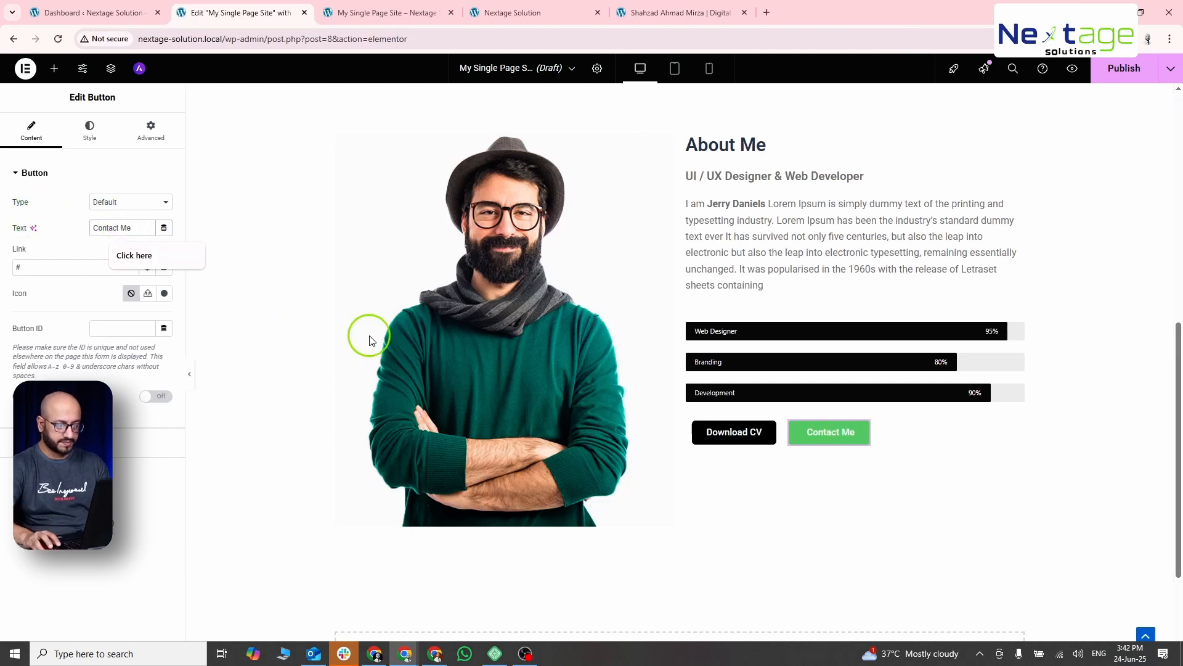
# Make the Contact Me button's background color fully transparent.
pyautogui.click(75, 137)
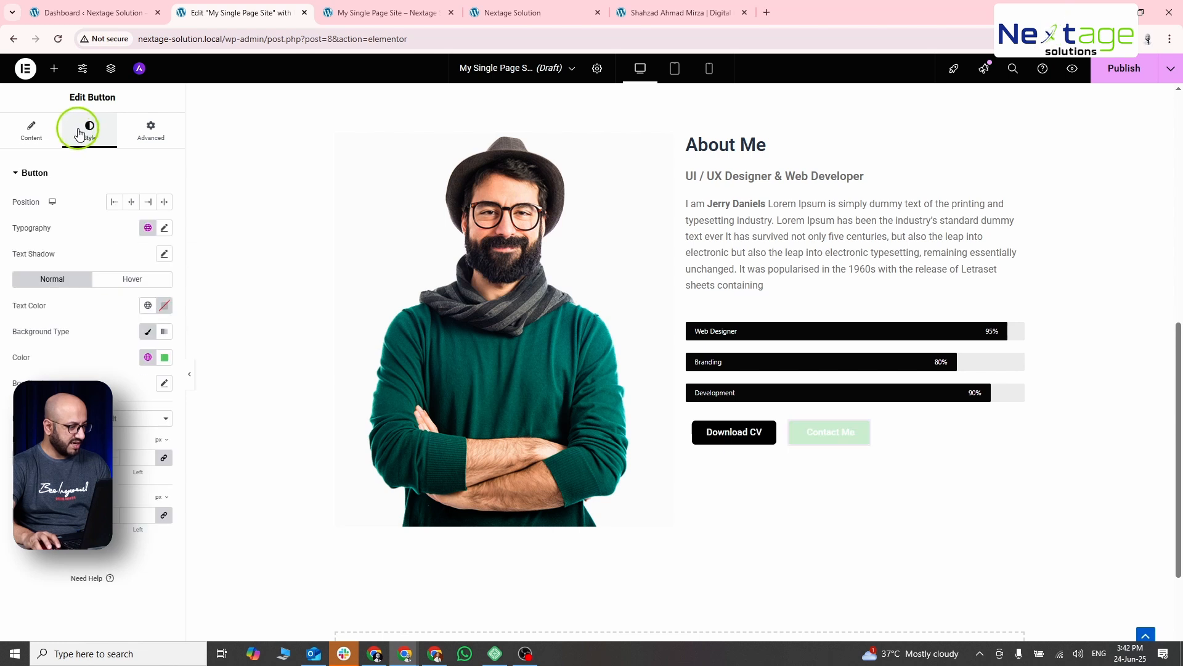
pyautogui.click(34, 127)
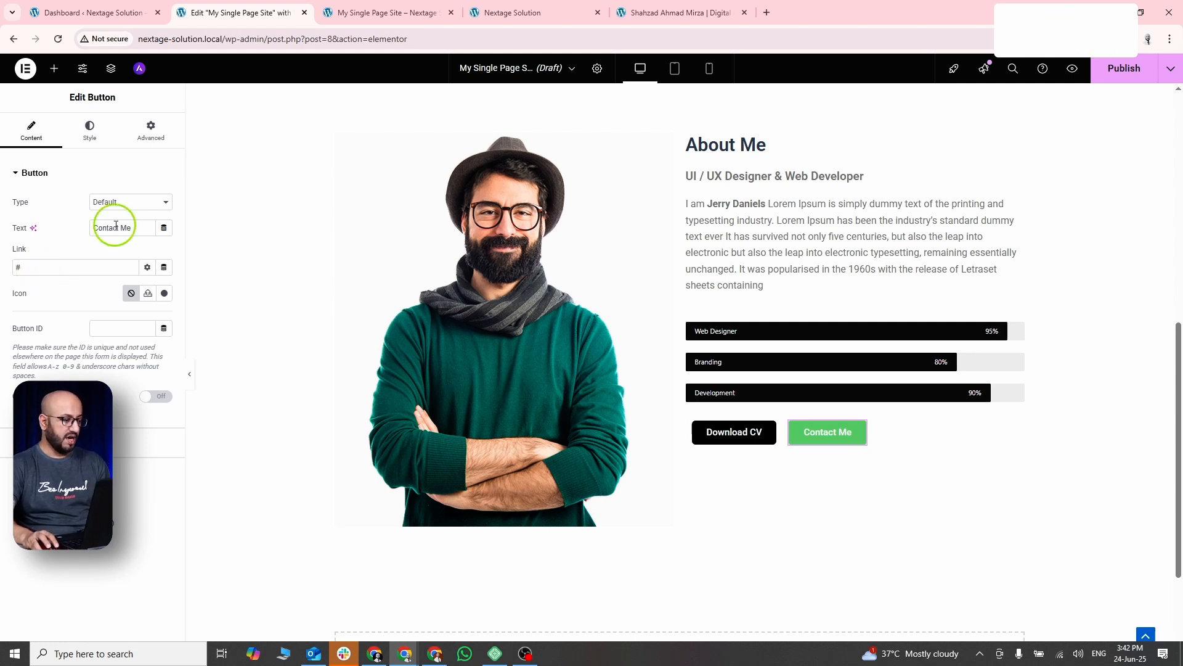
pyautogui.click(89, 130)
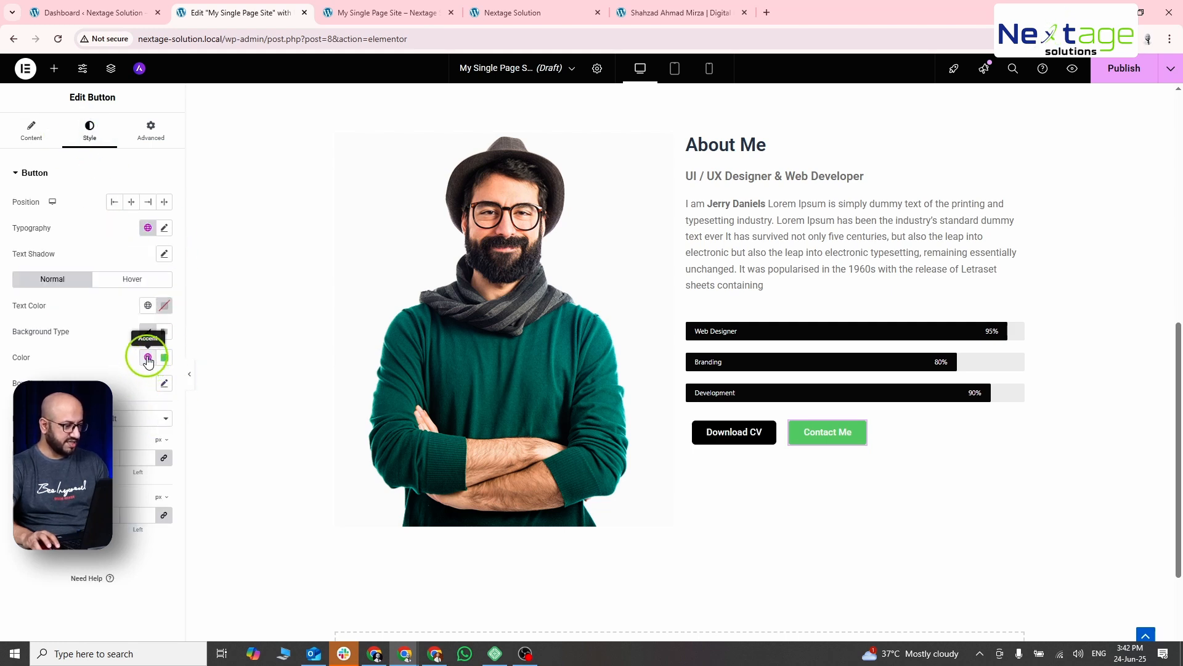
pyautogui.click(148, 359)
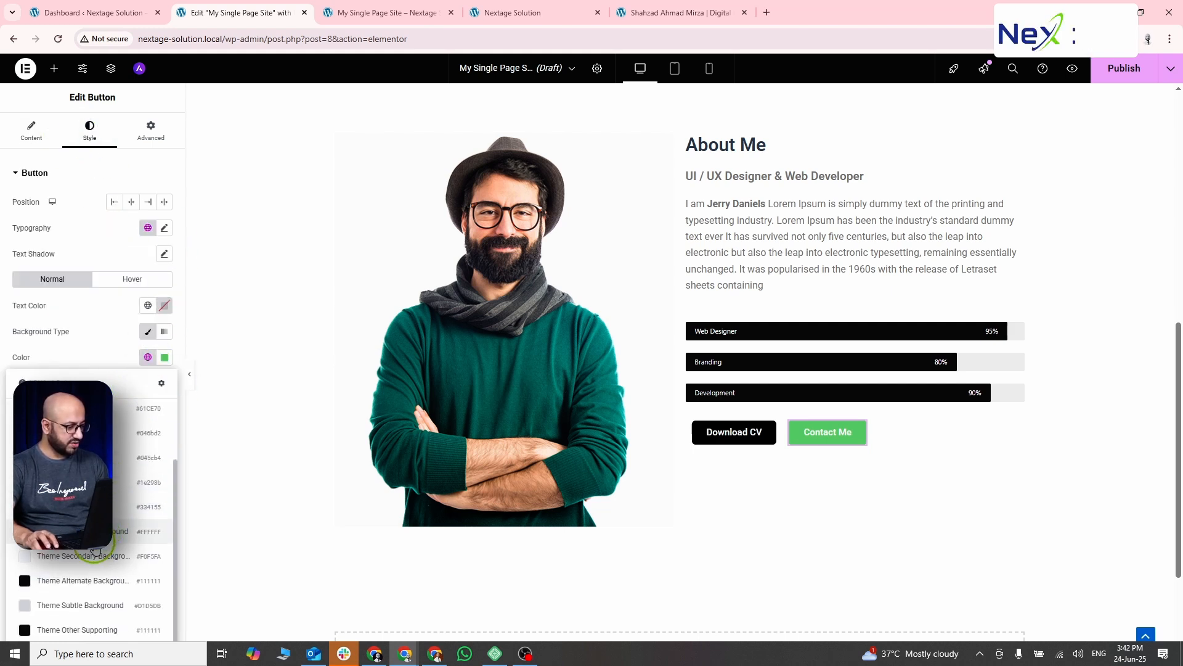
pyautogui.click(165, 357)
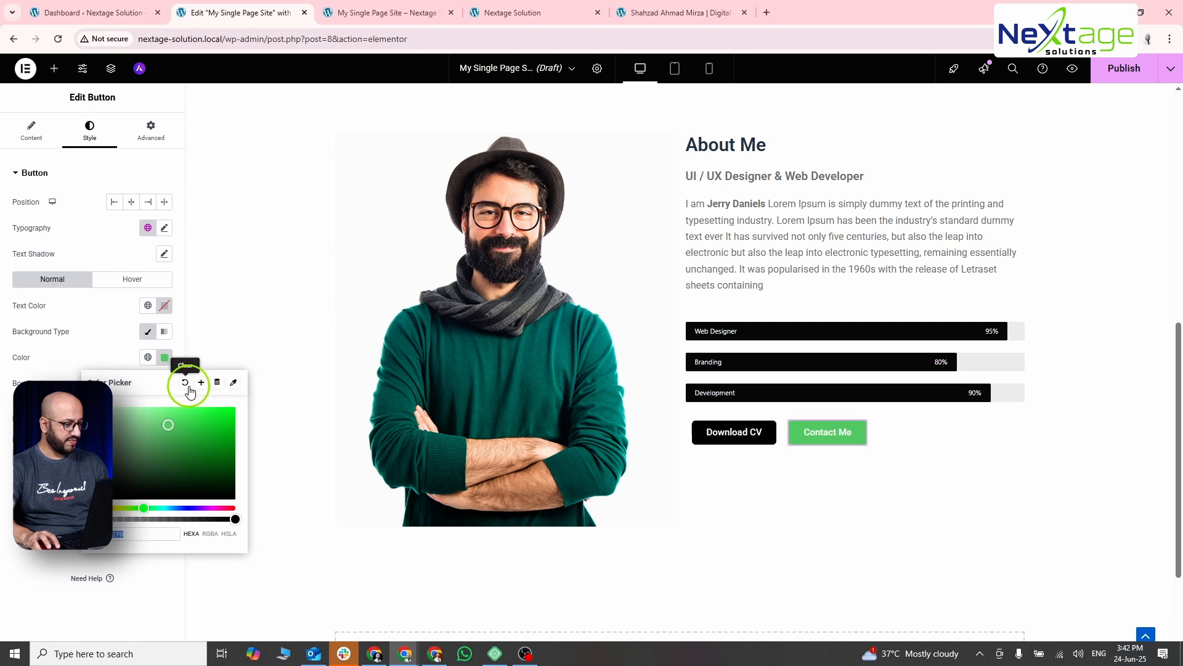
pyautogui.click(186, 384)
pyautogui.click(165, 357)
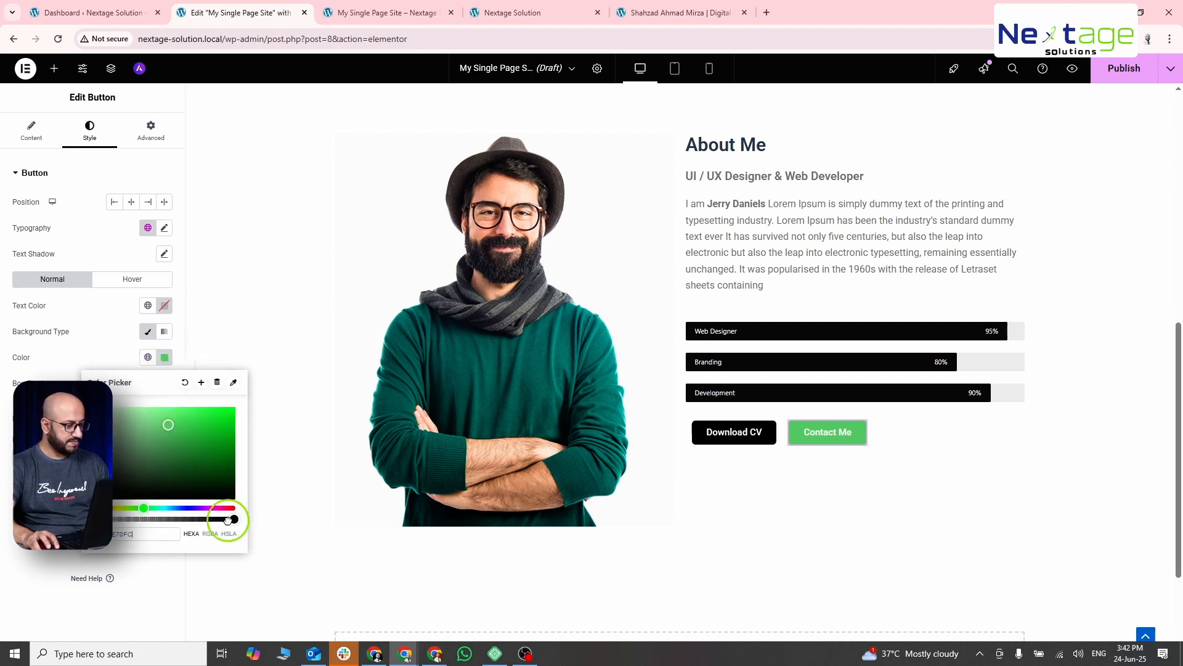
pyautogui.press('End')
pyautogui.write('00')
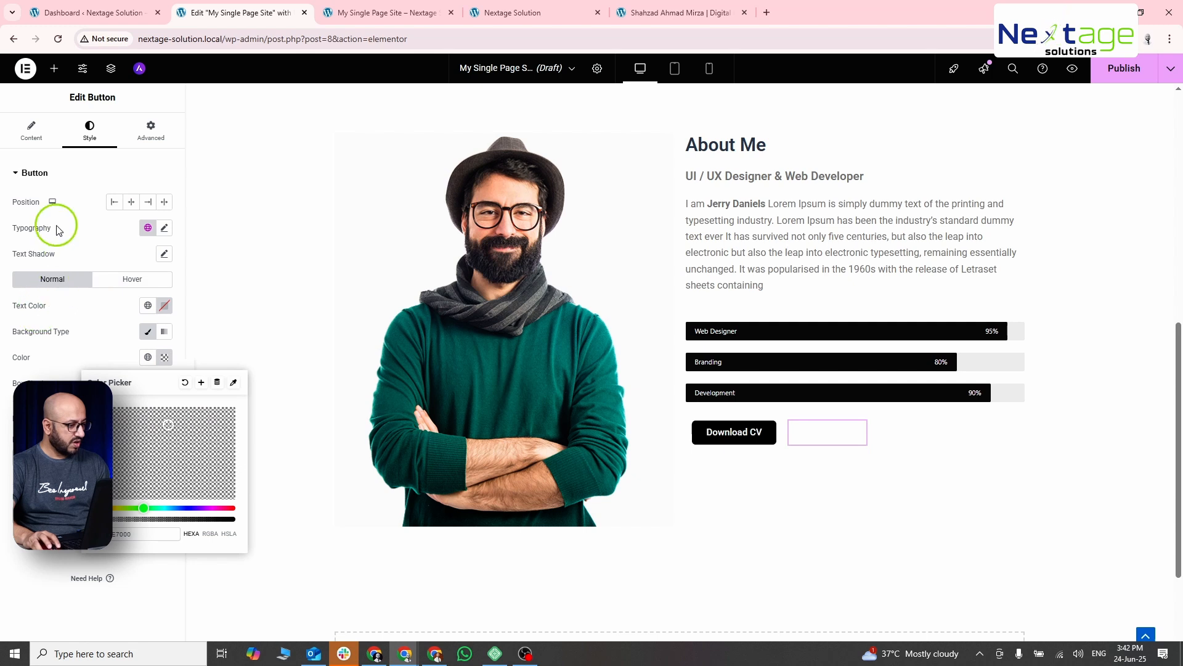
pyautogui.click(33, 177)
pyautogui.click(35, 178)
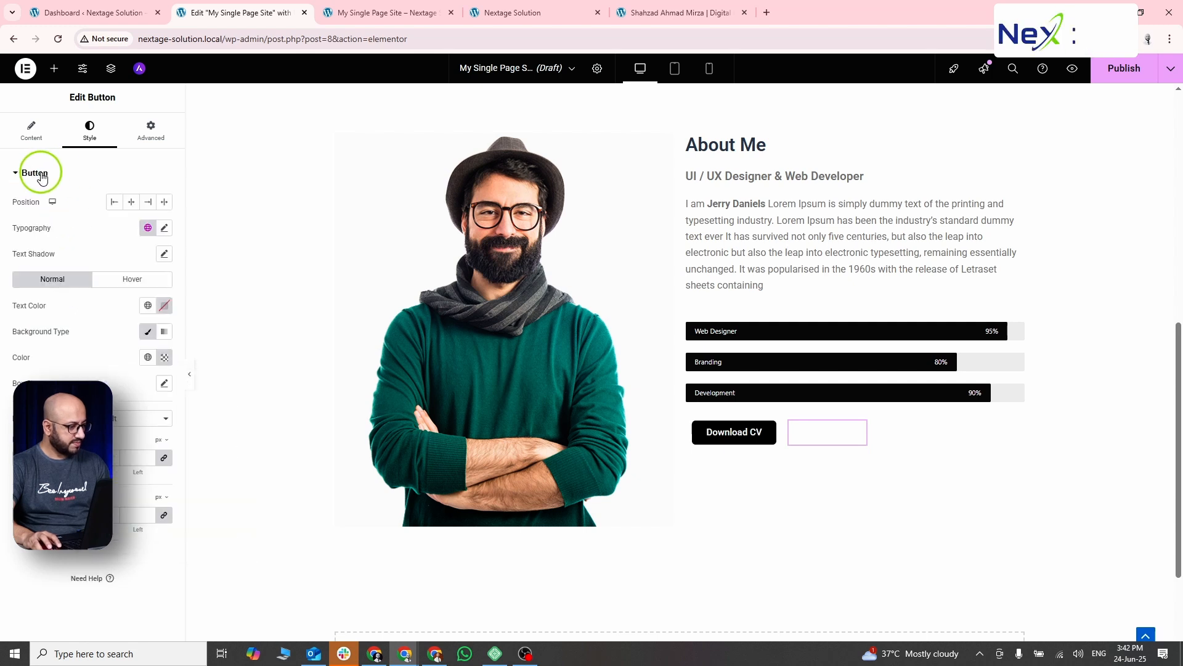
pyautogui.click(38, 177)
pyautogui.click(41, 178)
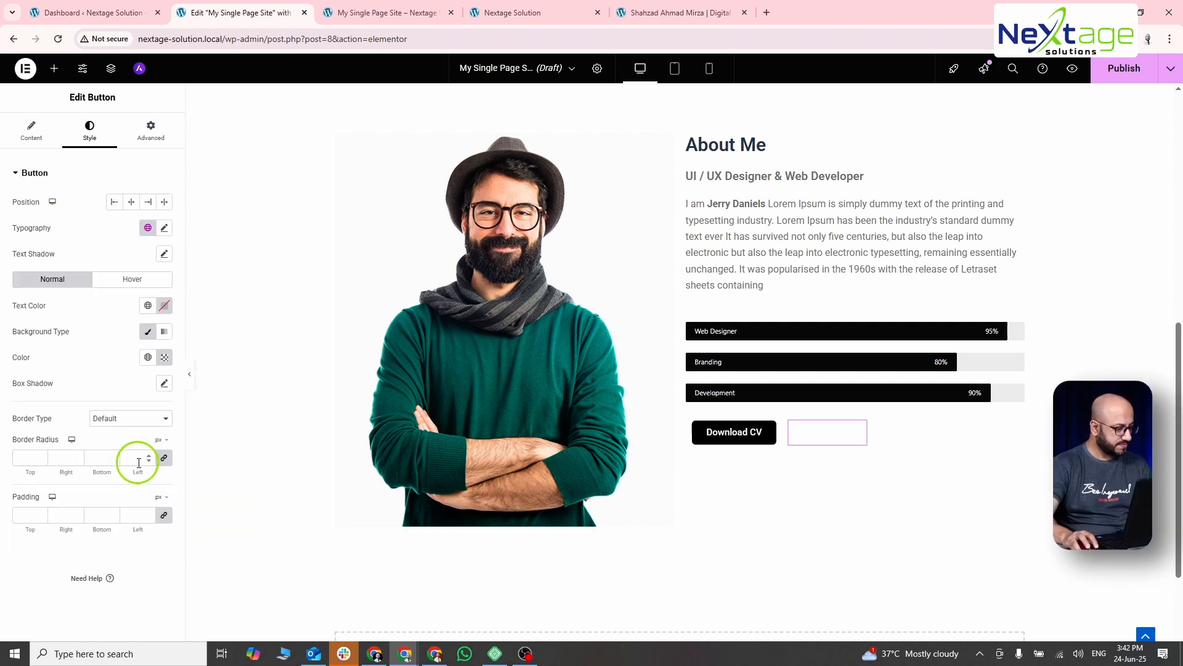
# Give the Contact Me button a 1 px solid border in the global Theme Text color.
pyautogui.click(125, 424)
pyautogui.click(98, 464)
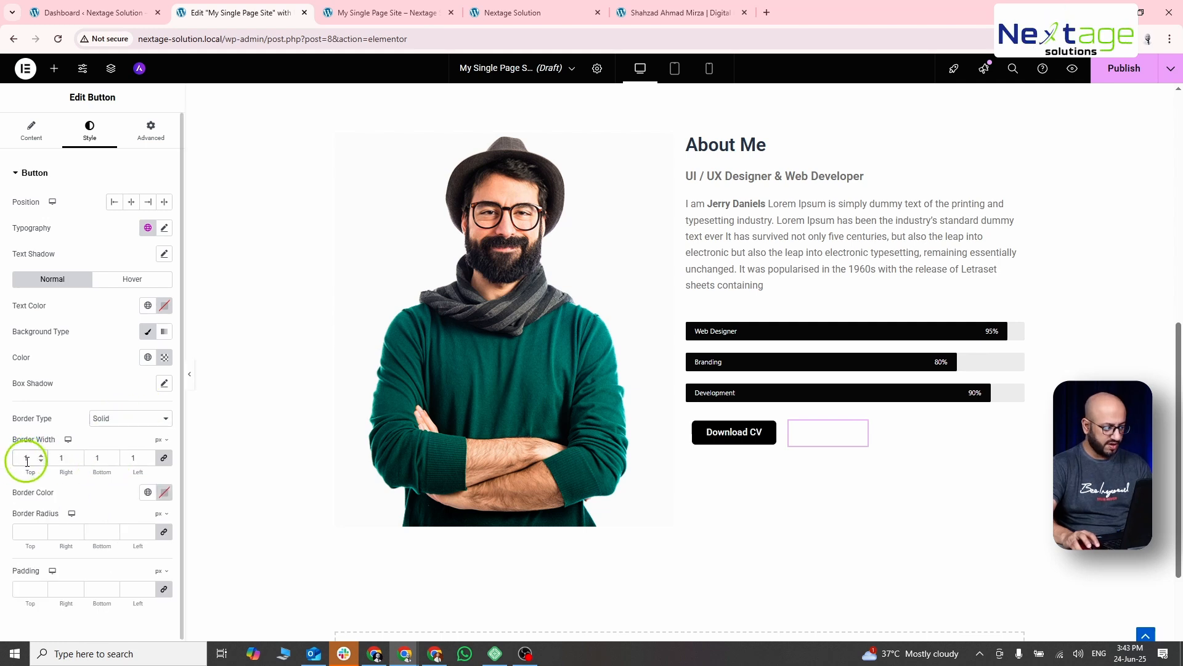
pyautogui.click(148, 491)
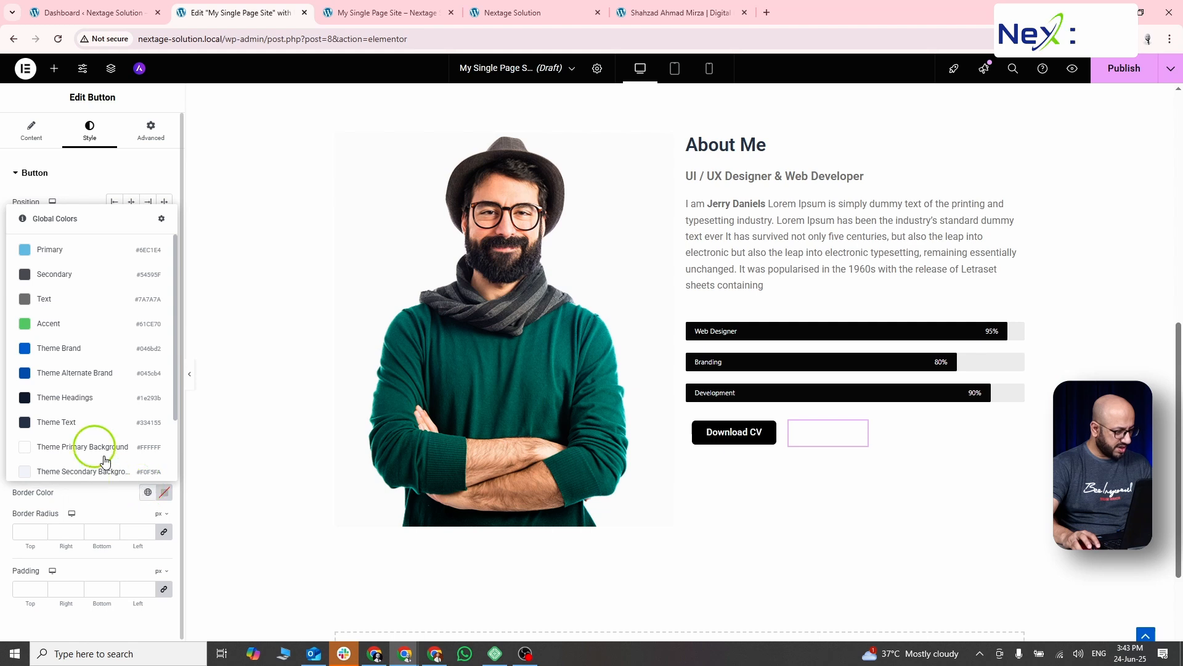
pyautogui.click(73, 424)
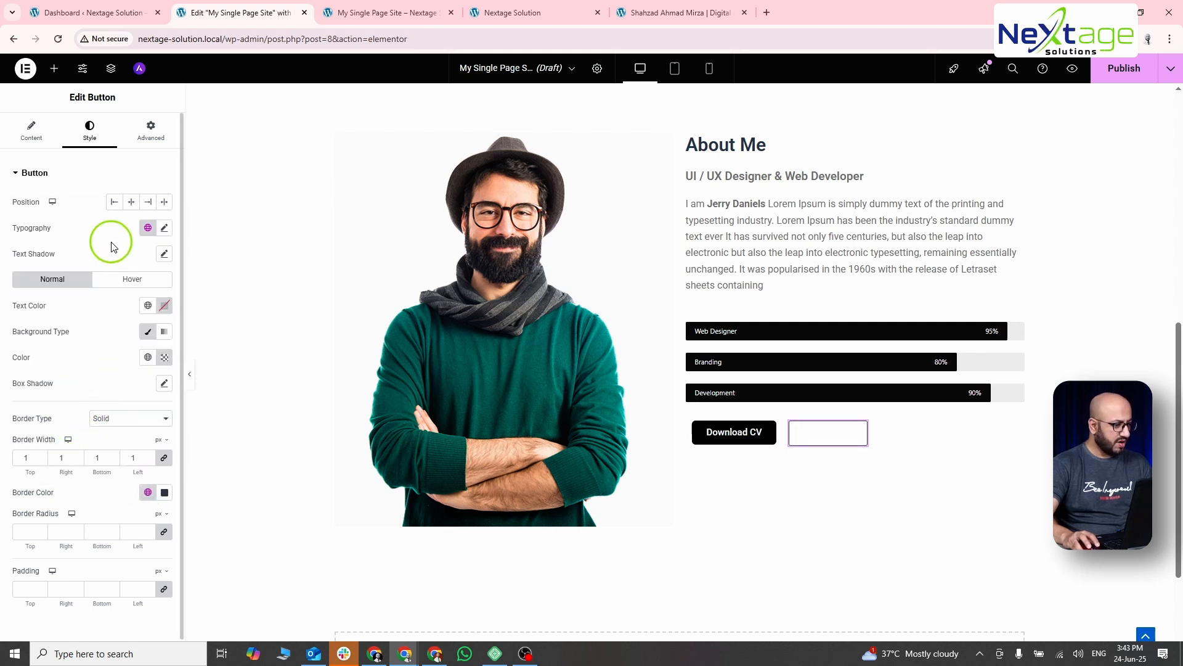
# Set the Contact Me button's text to the global Theme Text color and round its corners with a 6 px radius.
pyautogui.click(147, 306)
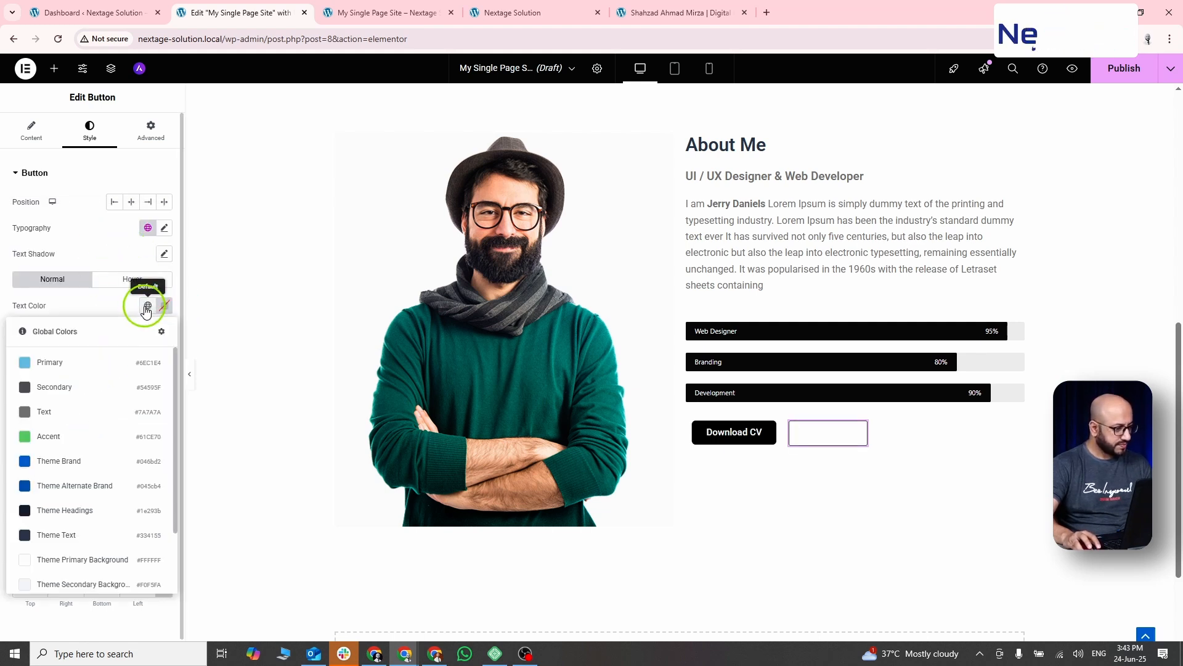
pyautogui.click(56, 534)
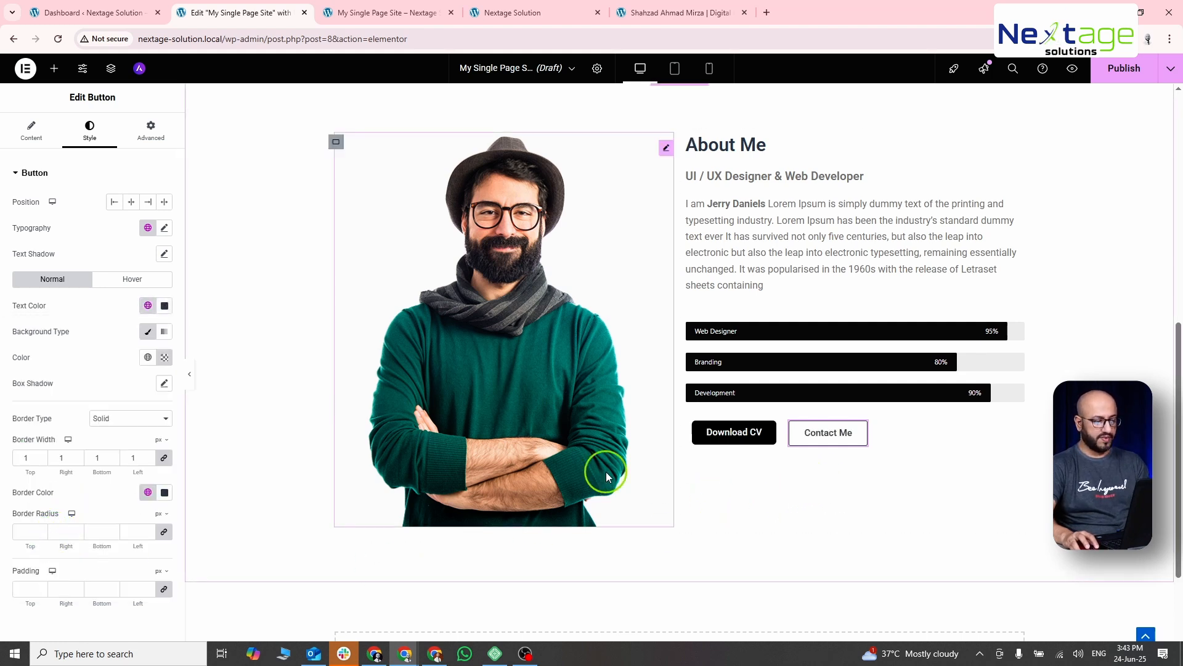
pyautogui.click(20, 531)
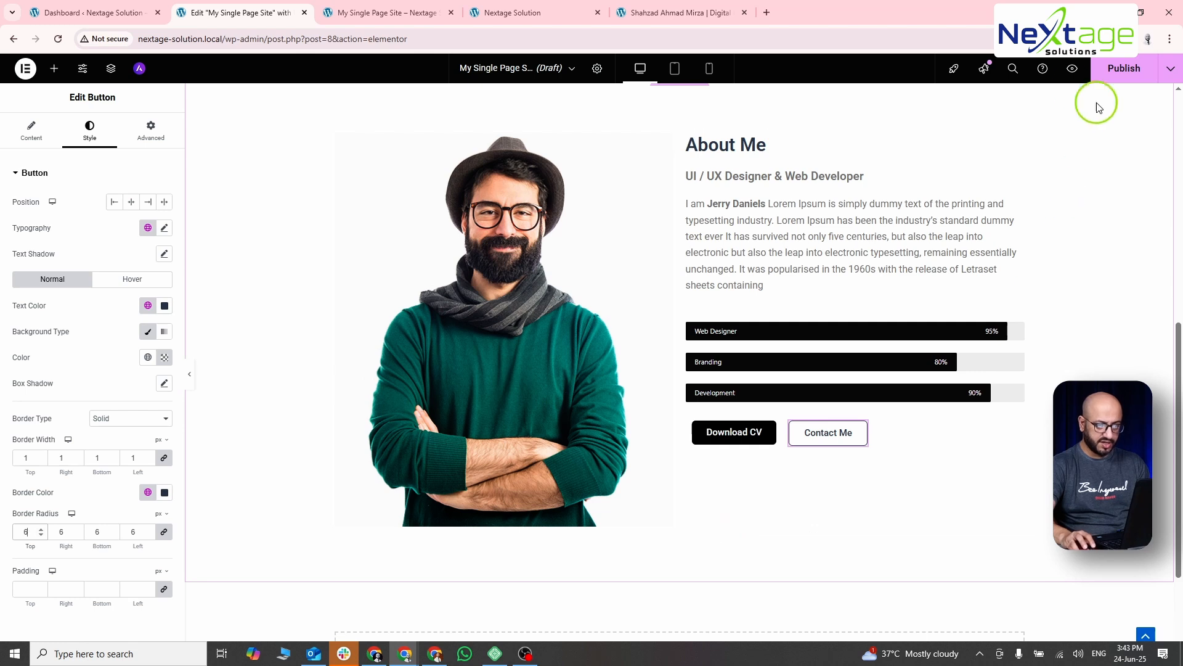
# Preview the page and compare its About Me section with the one in the Daniels demo.
pyautogui.click(1071, 72)
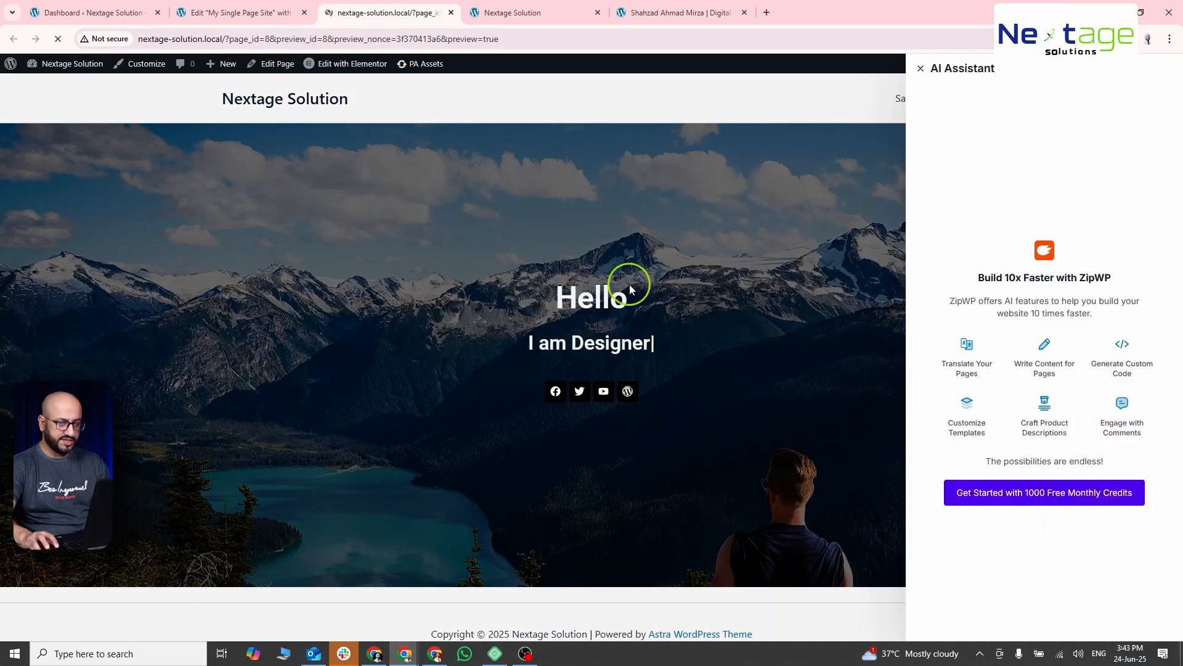
pyautogui.scroll(-3, 914, 357)
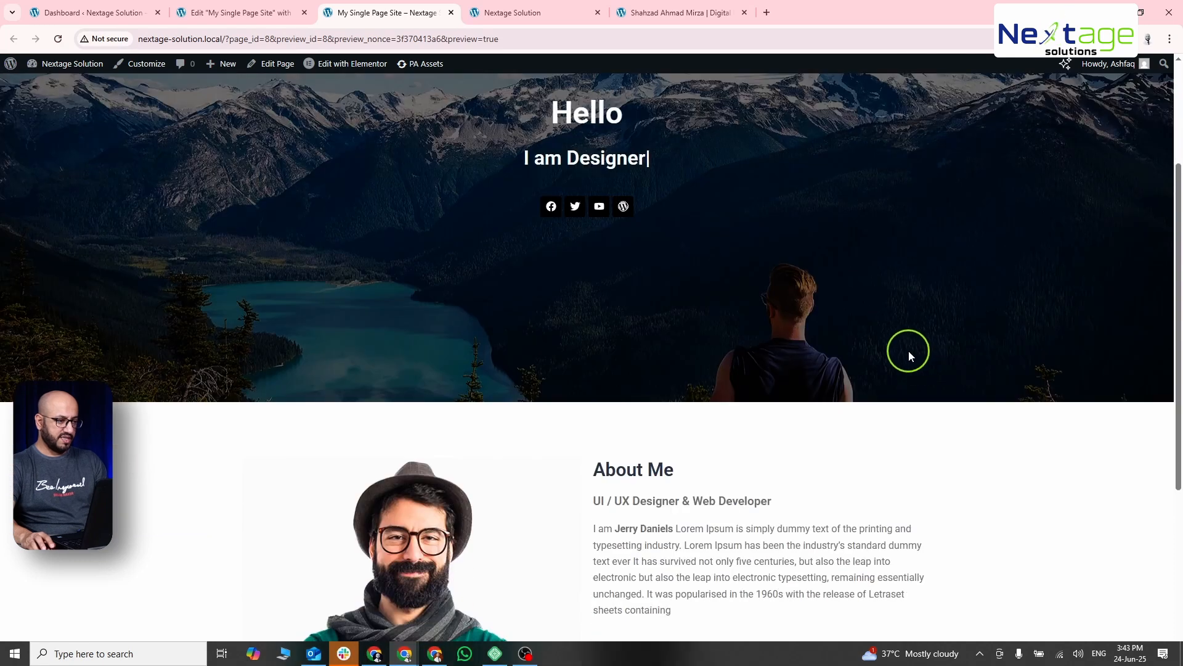
pyautogui.scroll(3, 933, 340)
pyautogui.scroll(-5, 934, 354)
pyautogui.scroll(-3, 932, 359)
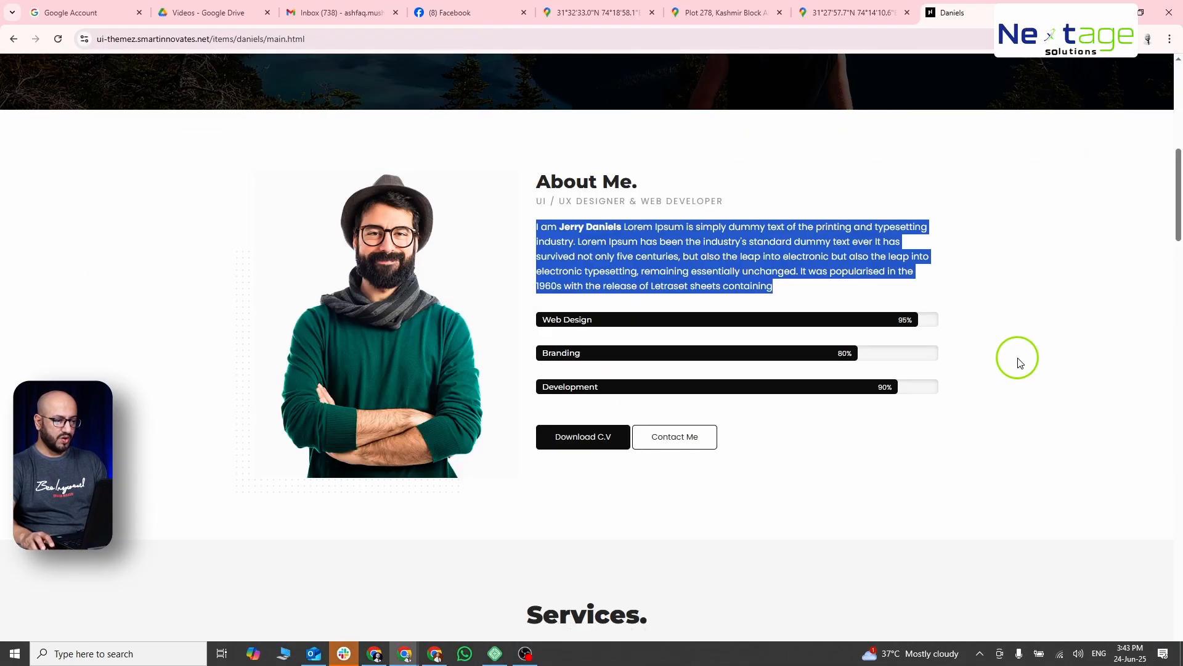
pyautogui.click(1051, 357)
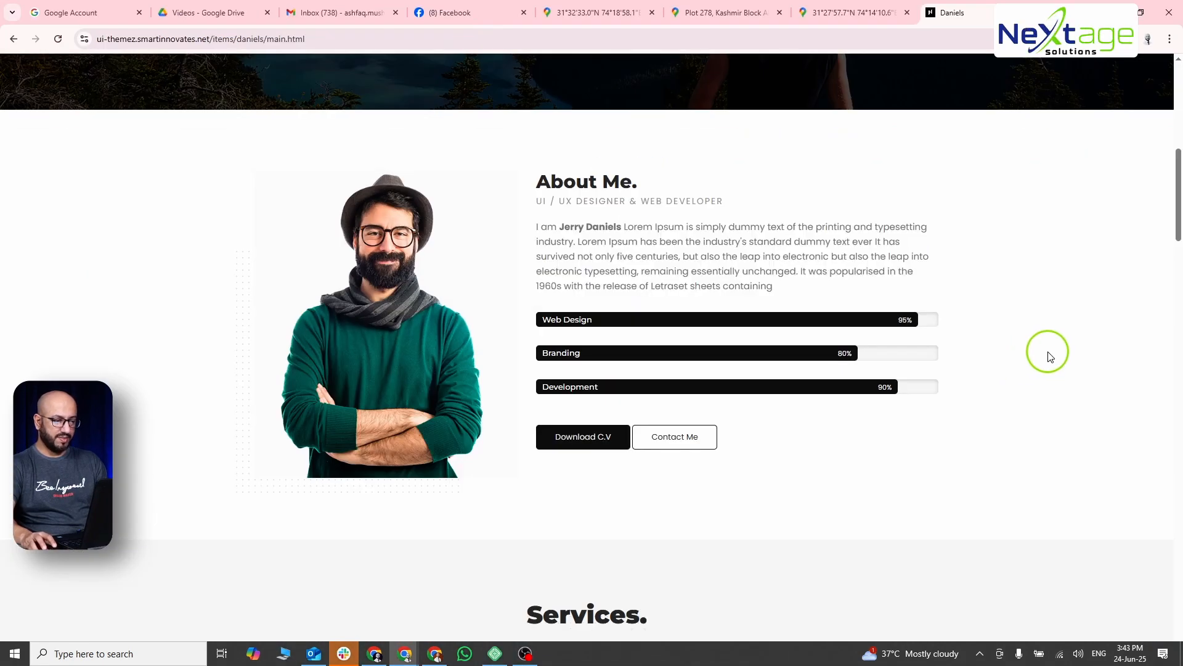
pyautogui.hotkey('alt', 'Tab')
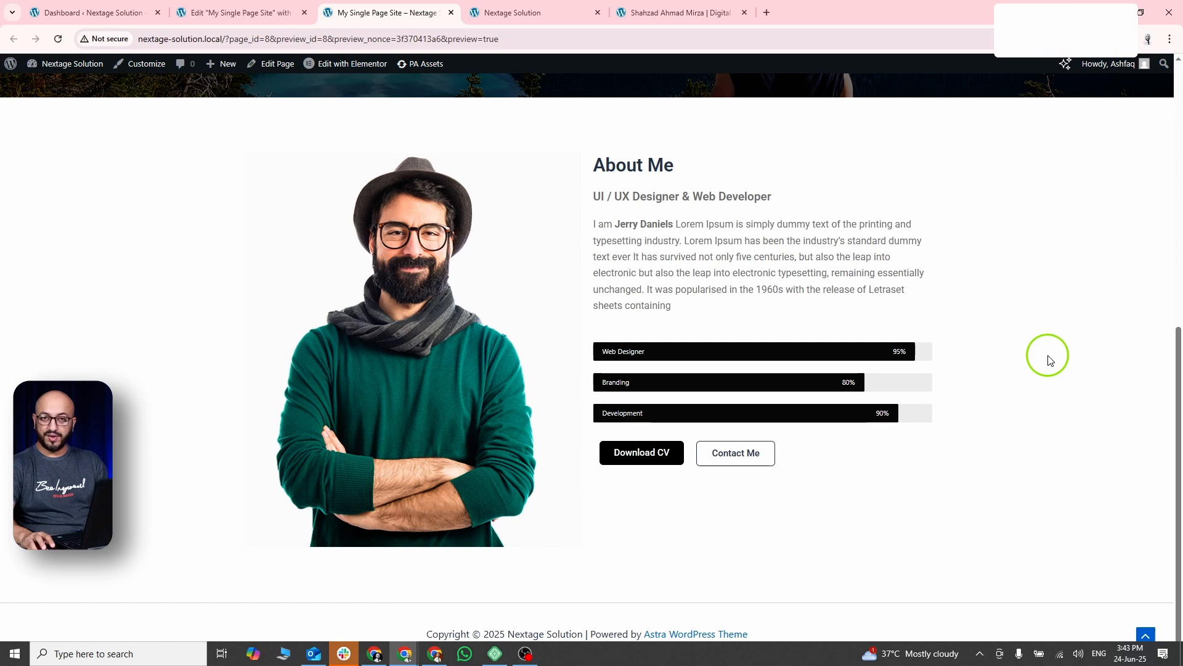
pyautogui.hotkey('alt', 'Tab')
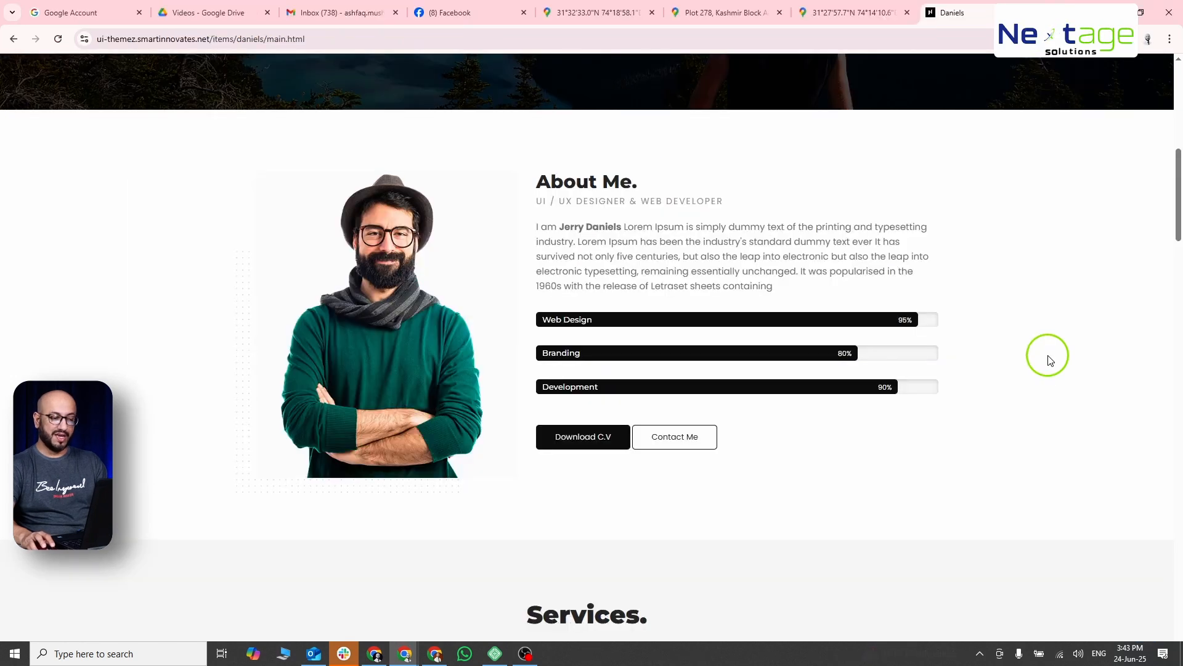
pyautogui.hotkey('alt', 'Tab')
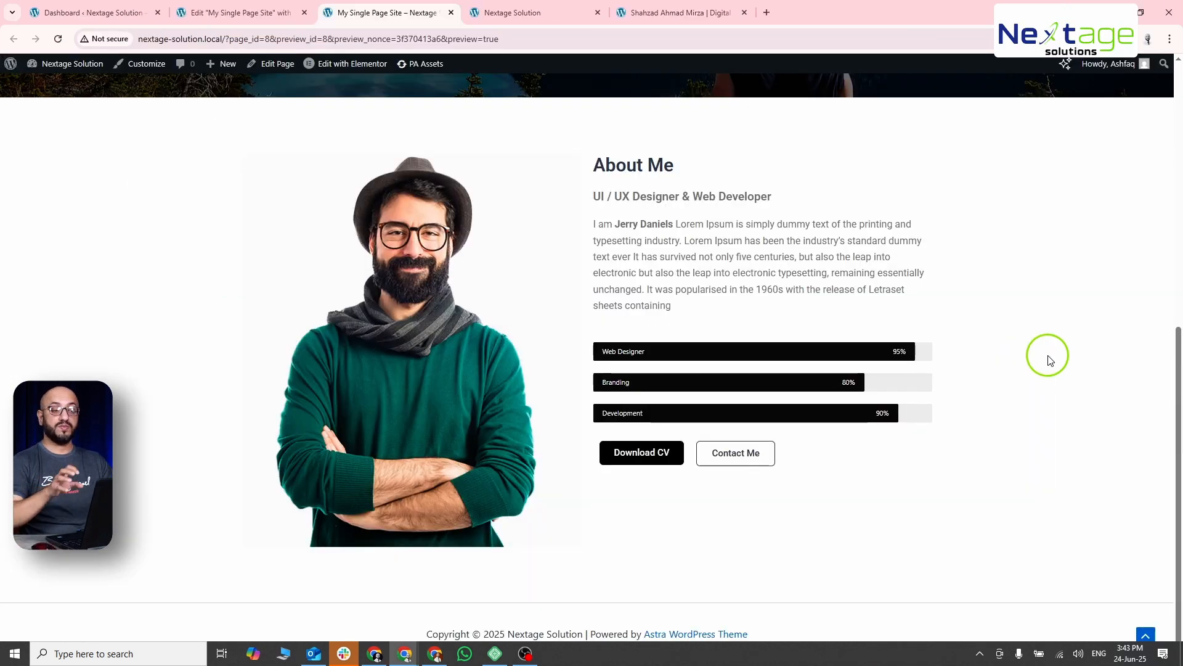
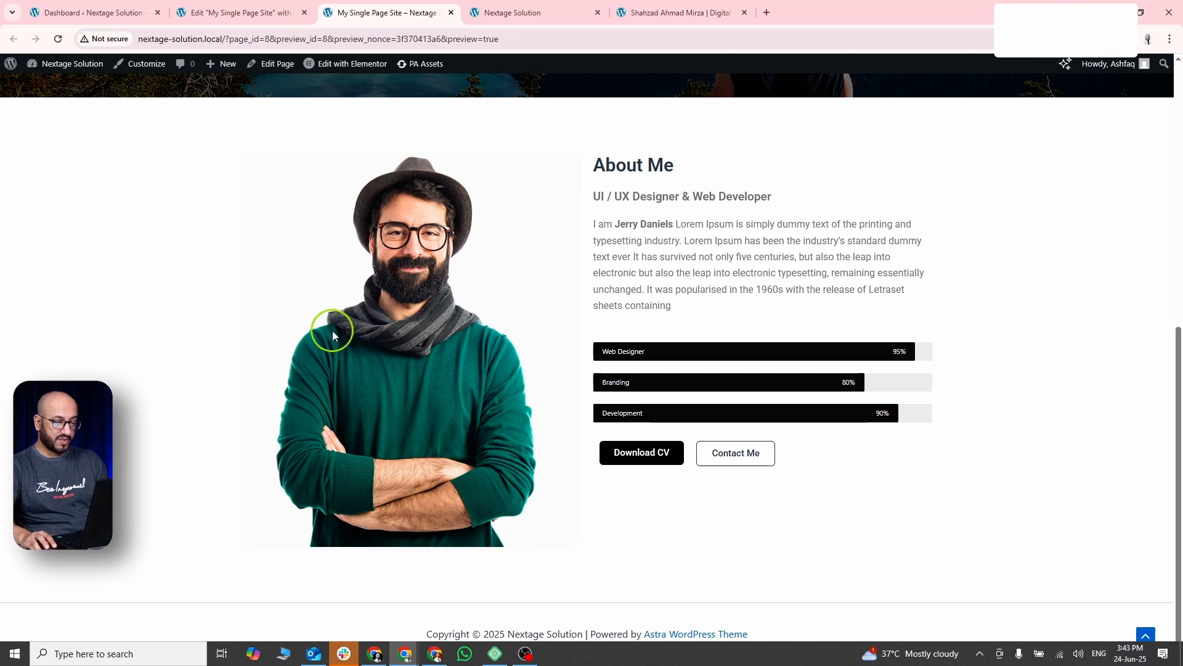
# Check the Services section of the Daniels demo, then open the ElementsKit section library for the empty area below About Me.
pyautogui.hotkey('alt', 'Tab')
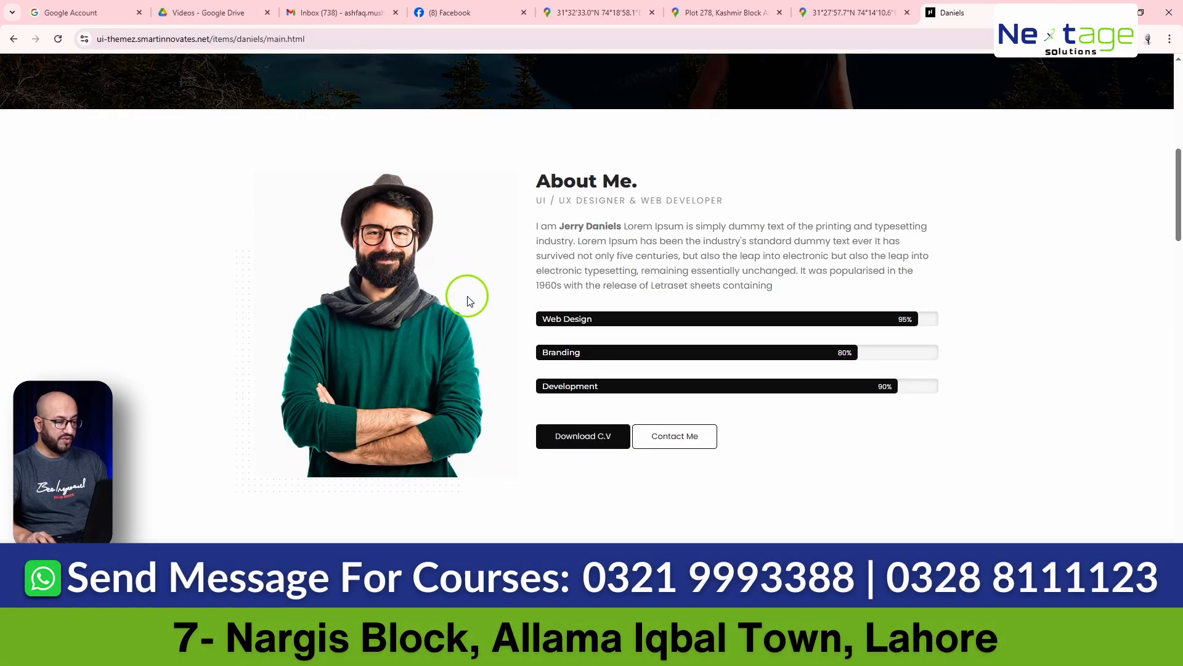
pyautogui.scroll(-8, 470, 309)
pyautogui.scroll(1, 470, 315)
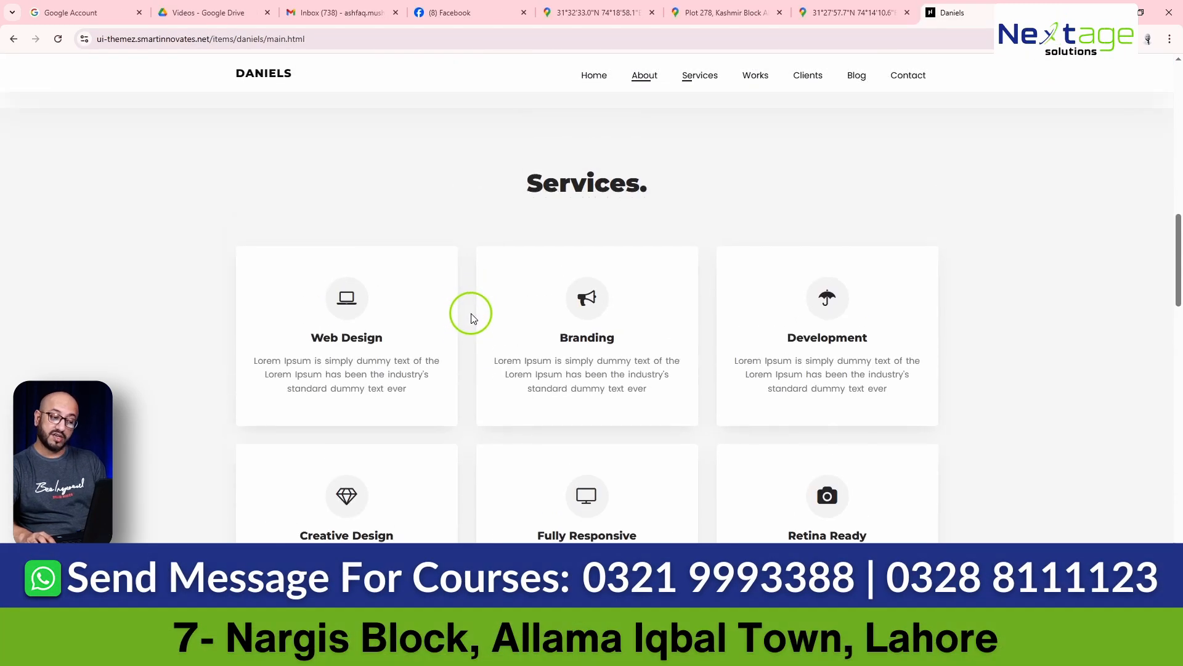
pyautogui.hotkey('alt', 'Tab')
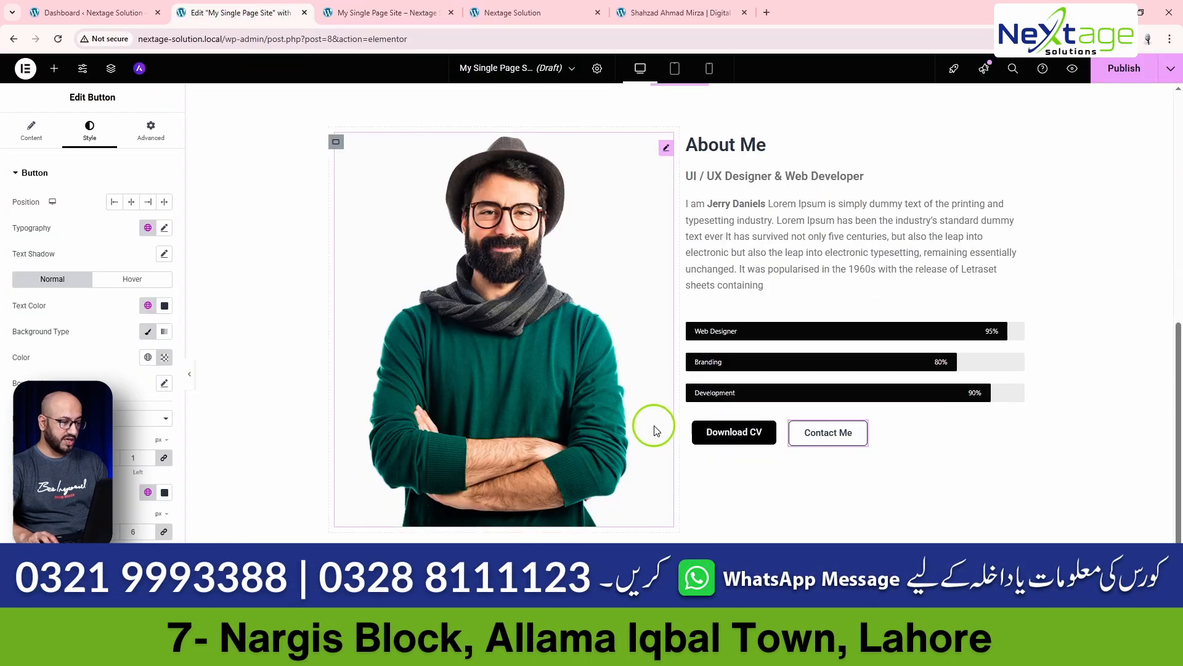
pyautogui.scroll(-3, 655, 422)
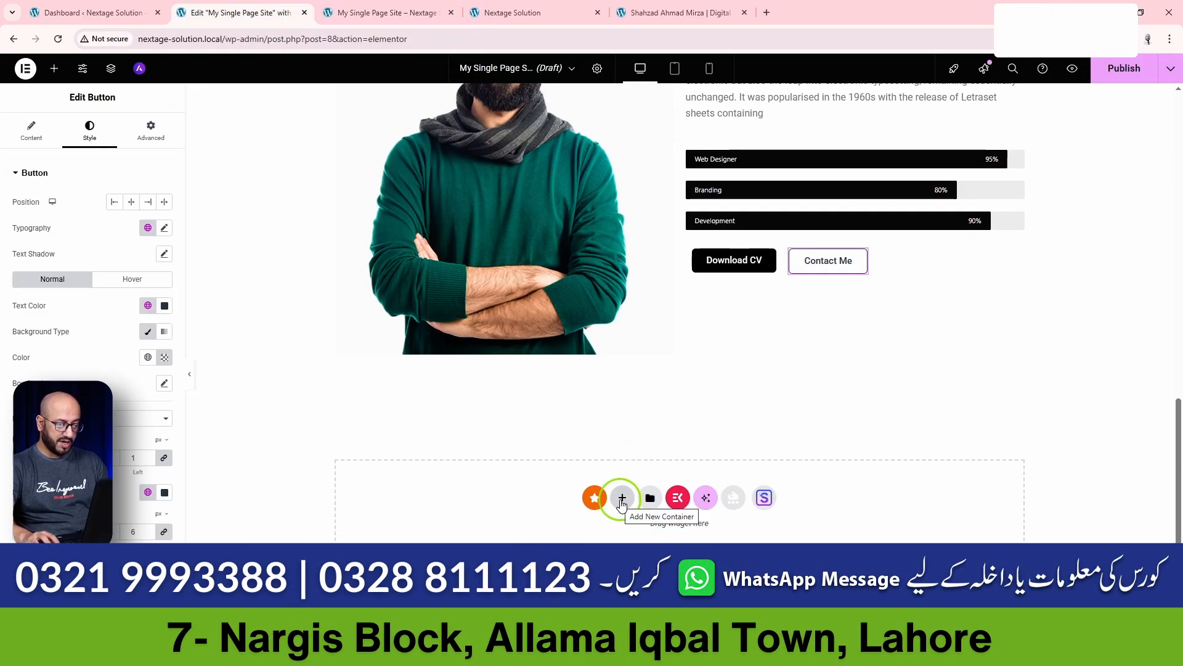
pyautogui.click(679, 500)
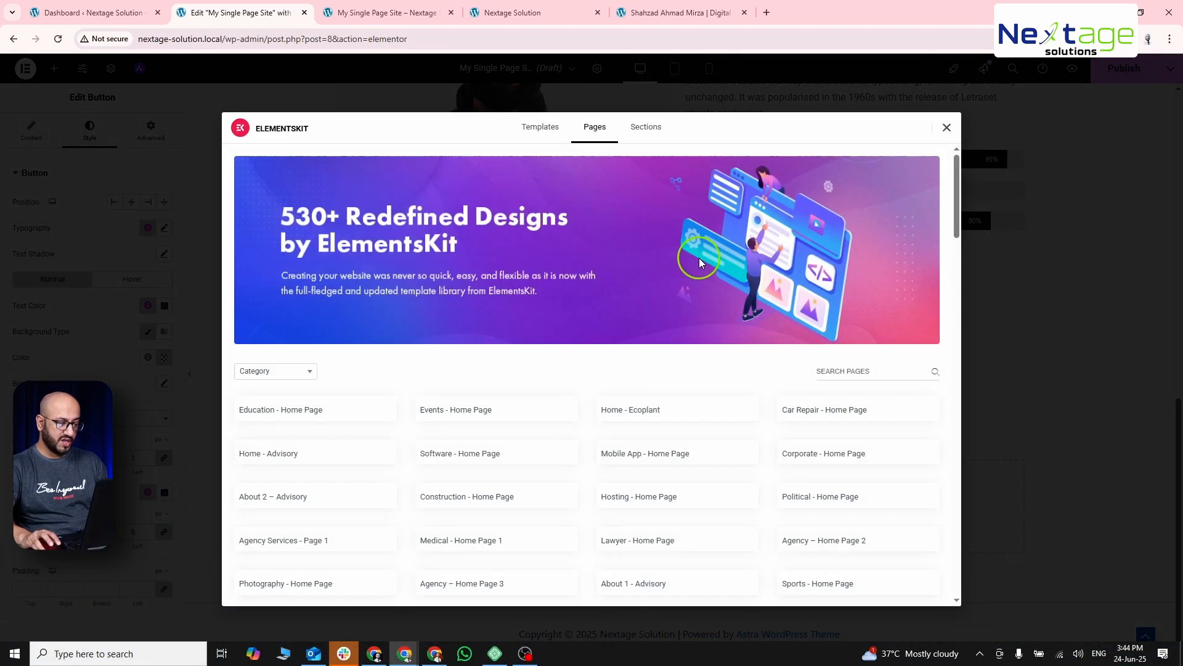
pyautogui.click(645, 127)
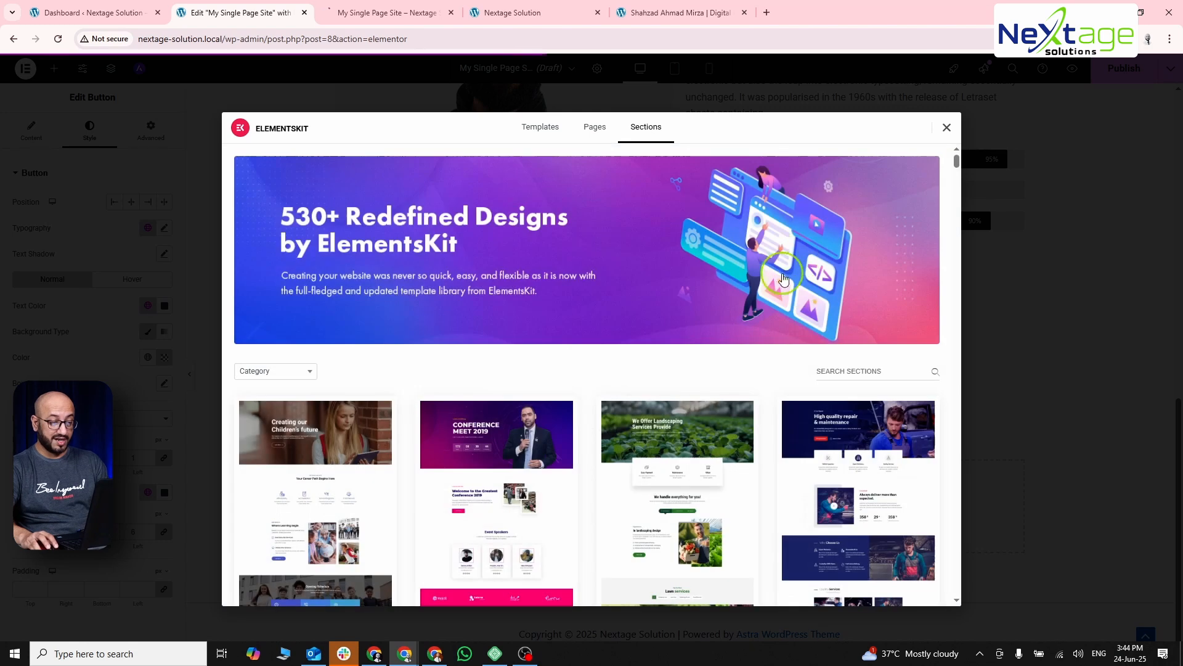
# Search the ElementsKit sections for "icon box" and insert Icon Box - Style 16 into the page.
pyautogui.click(833, 371)
pyautogui.write('ser')
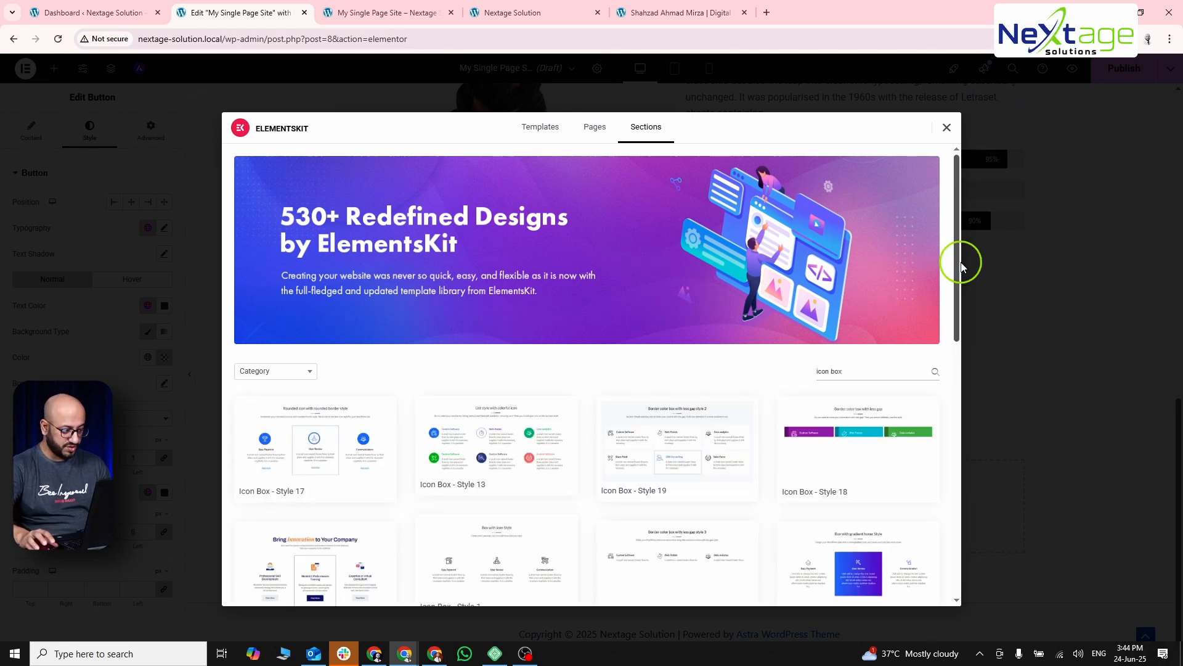
pyautogui.scroll(-3, 712, 363)
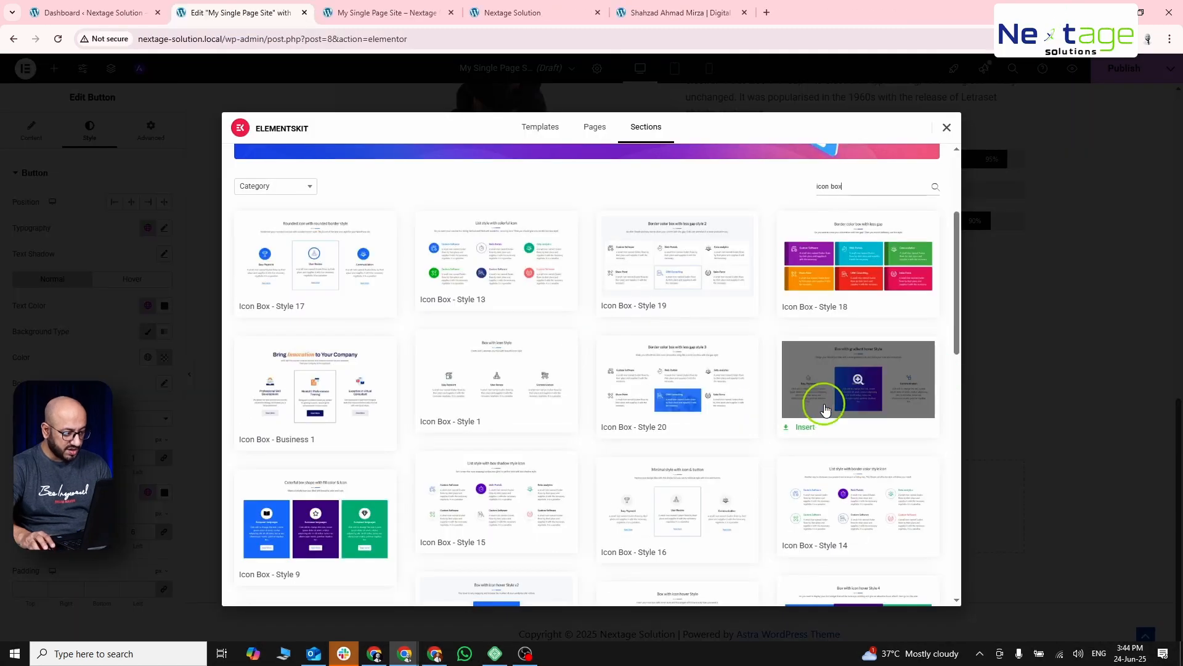
pyautogui.scroll(-2, 679, 496)
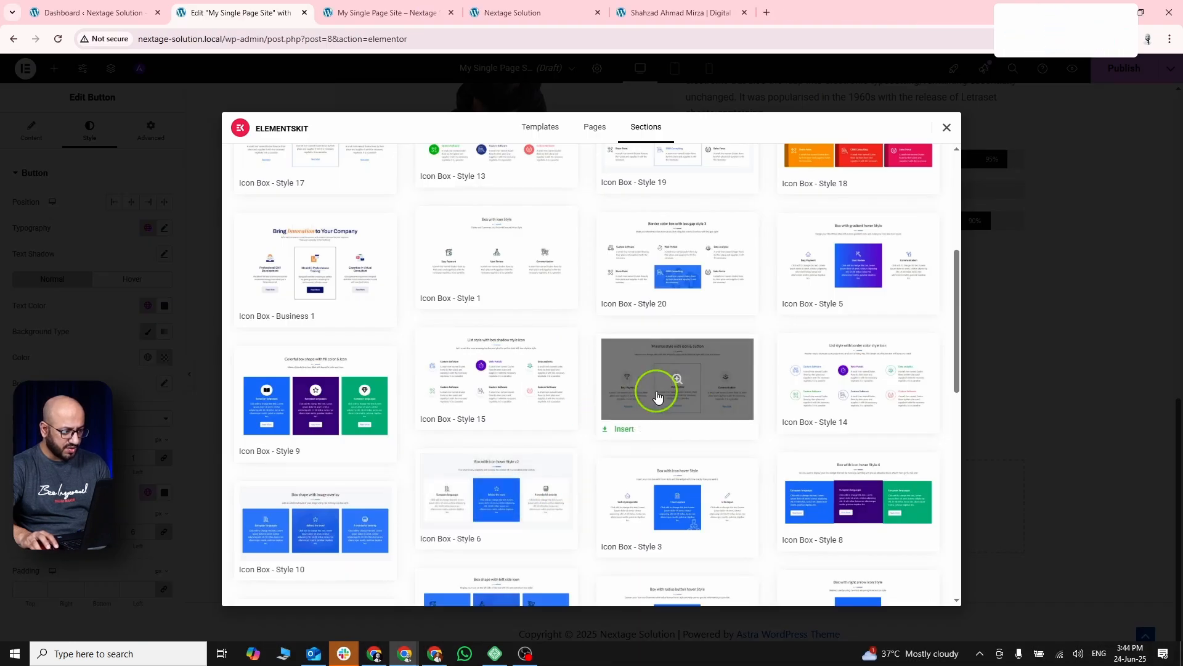
pyautogui.click(623, 430)
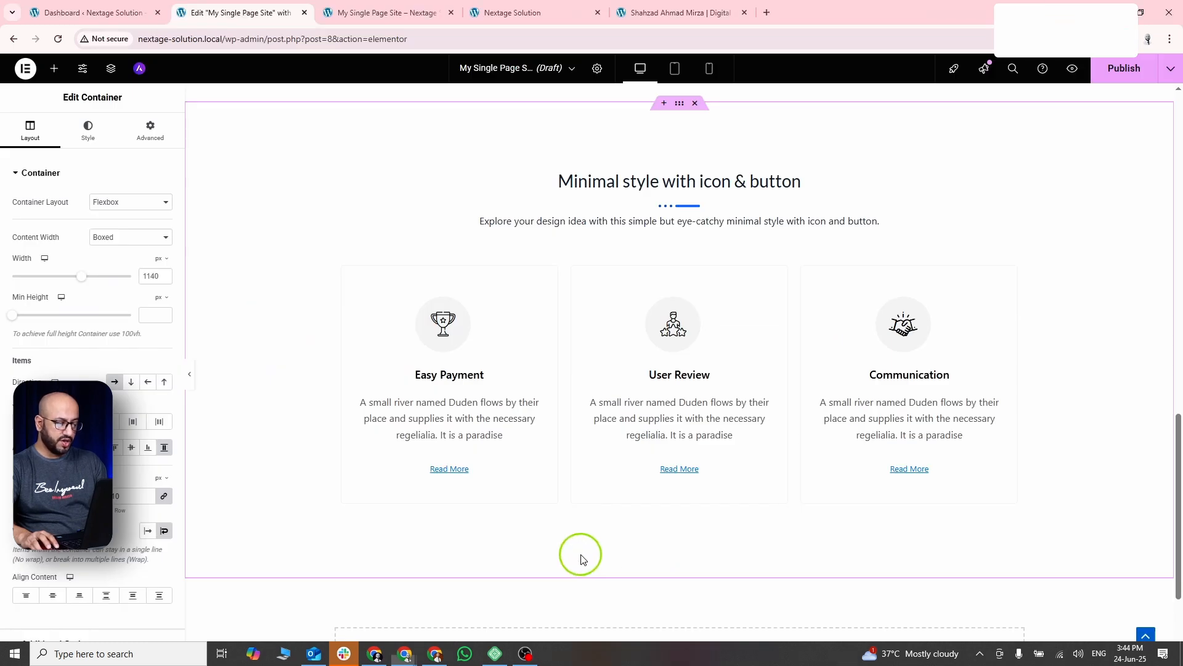
# Add a box shadow to the normal state of the Easy Payment icon box's border.
pyautogui.click(552, 281)
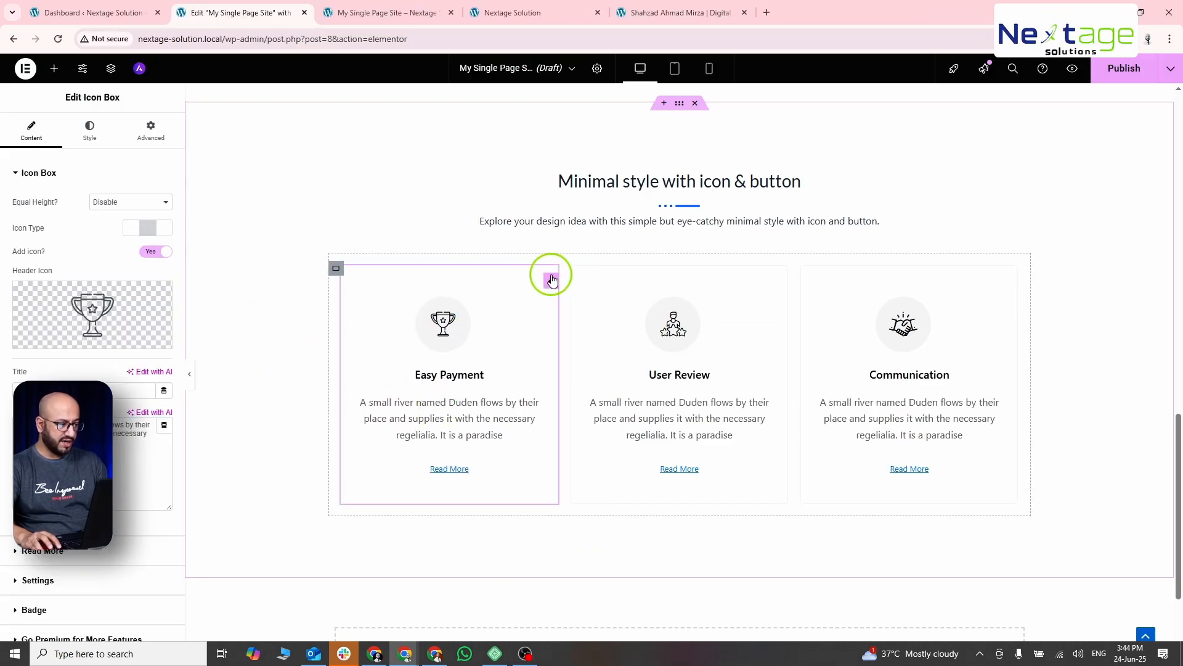
pyautogui.click(150, 132)
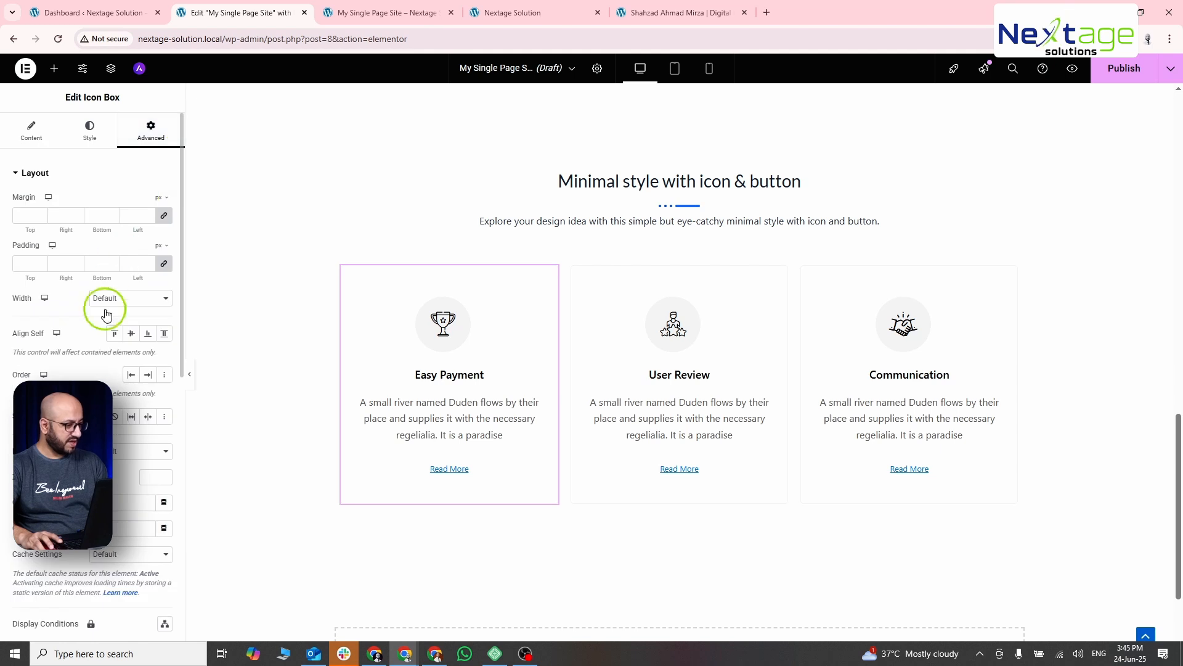
pyautogui.scroll(-5, 106, 304)
pyautogui.scroll(-3, 92, 551)
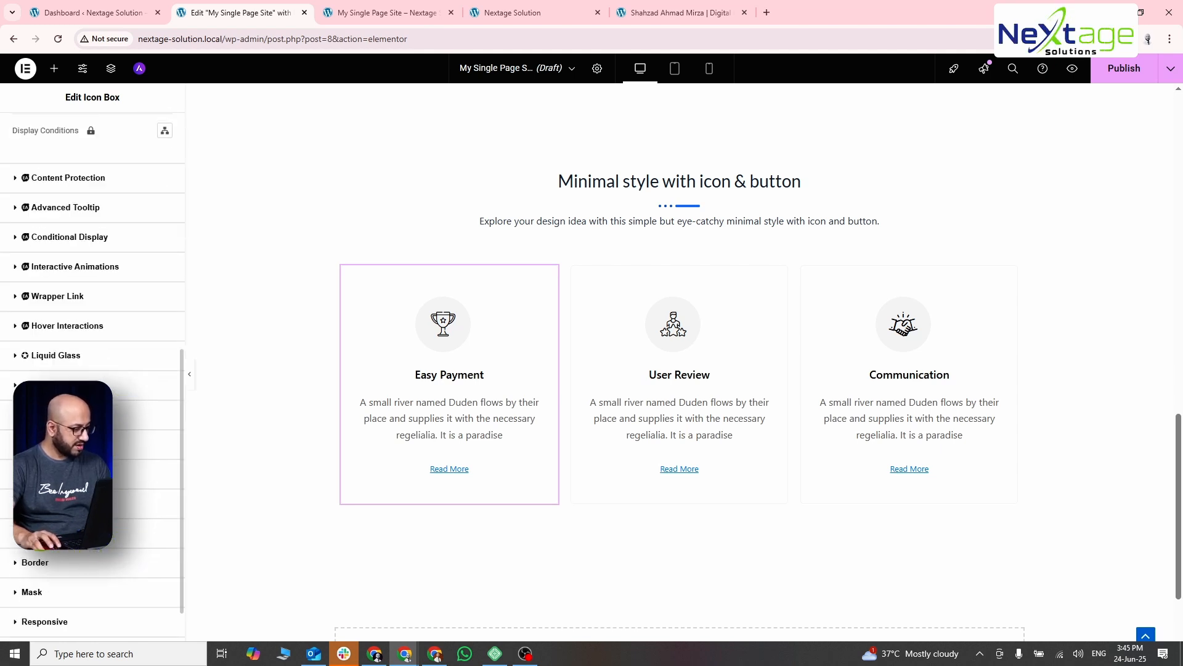
pyautogui.click(38, 543)
pyautogui.scroll(-3, 133, 513)
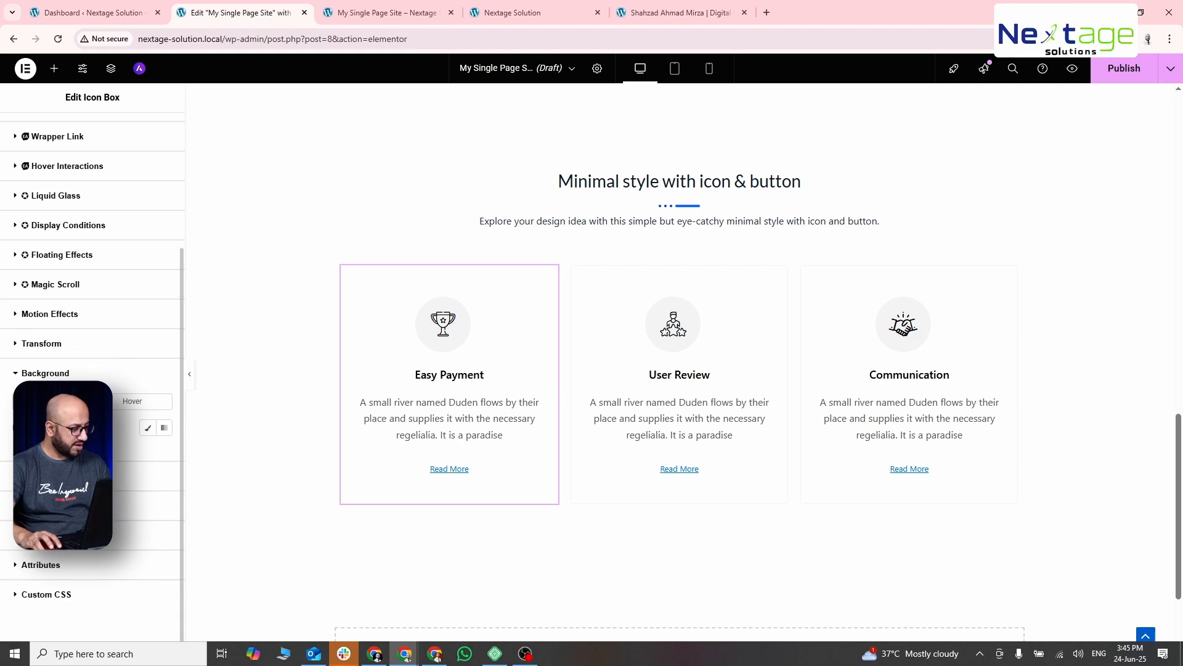
pyautogui.click(59, 475)
pyautogui.scroll(-3, 141, 432)
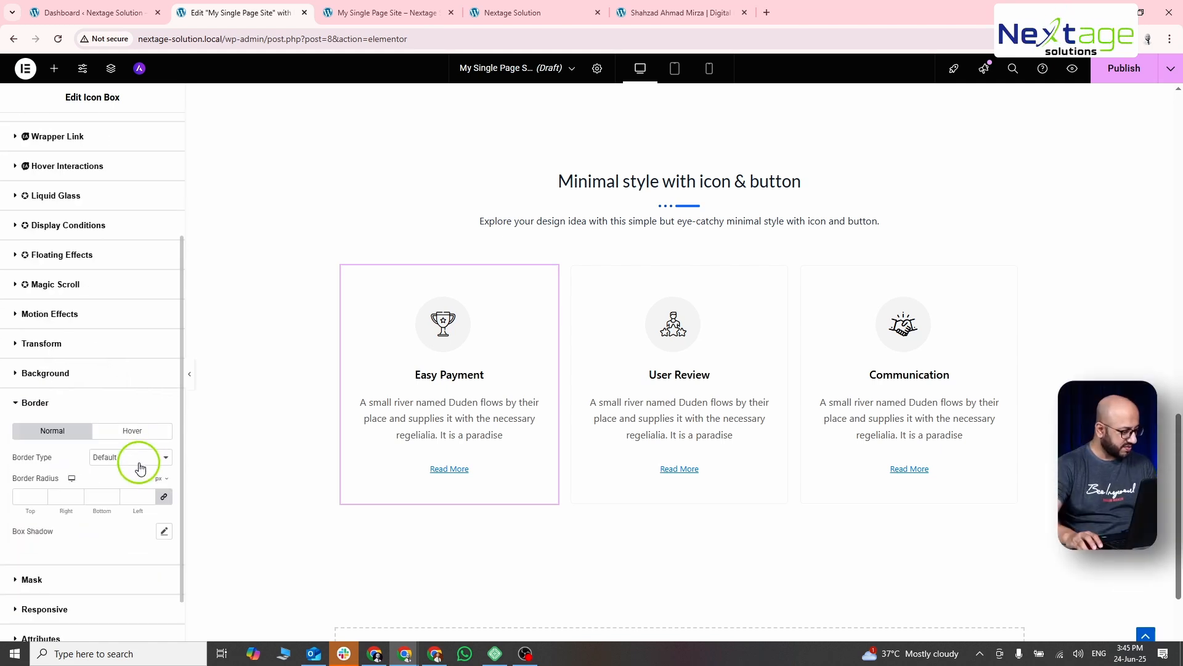
pyautogui.click(165, 532)
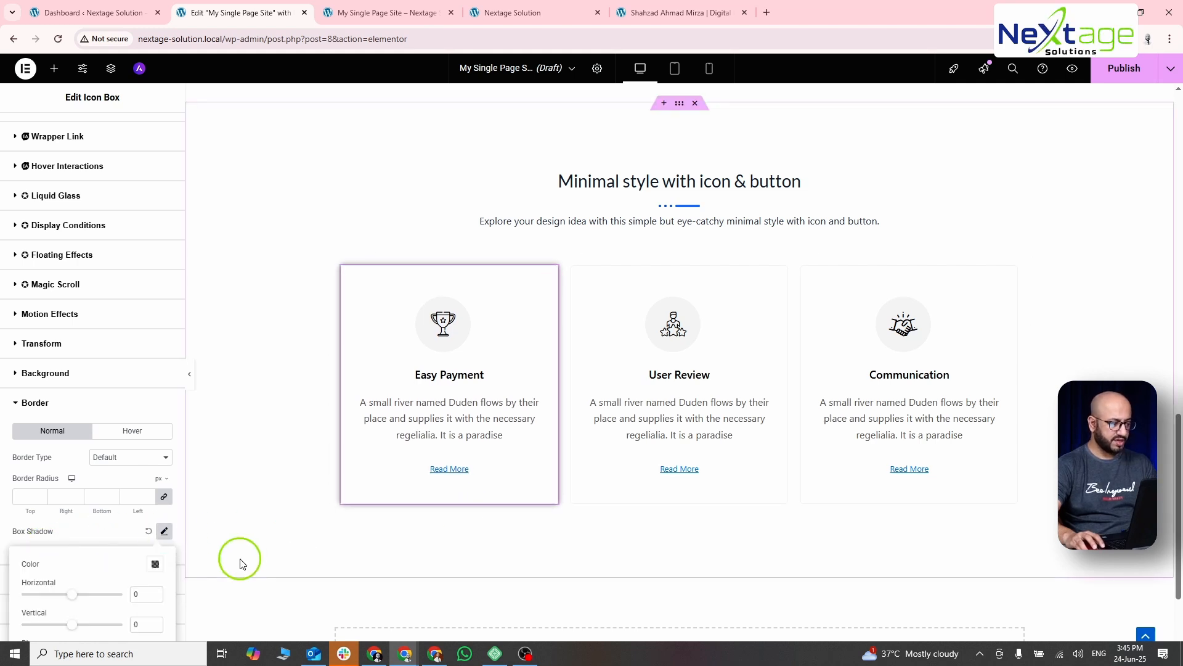
# Set the Easy Payment box shadow to blur 40, horizontal offset -1 and spread -18.
pyautogui.scroll(-2, 148, 565)
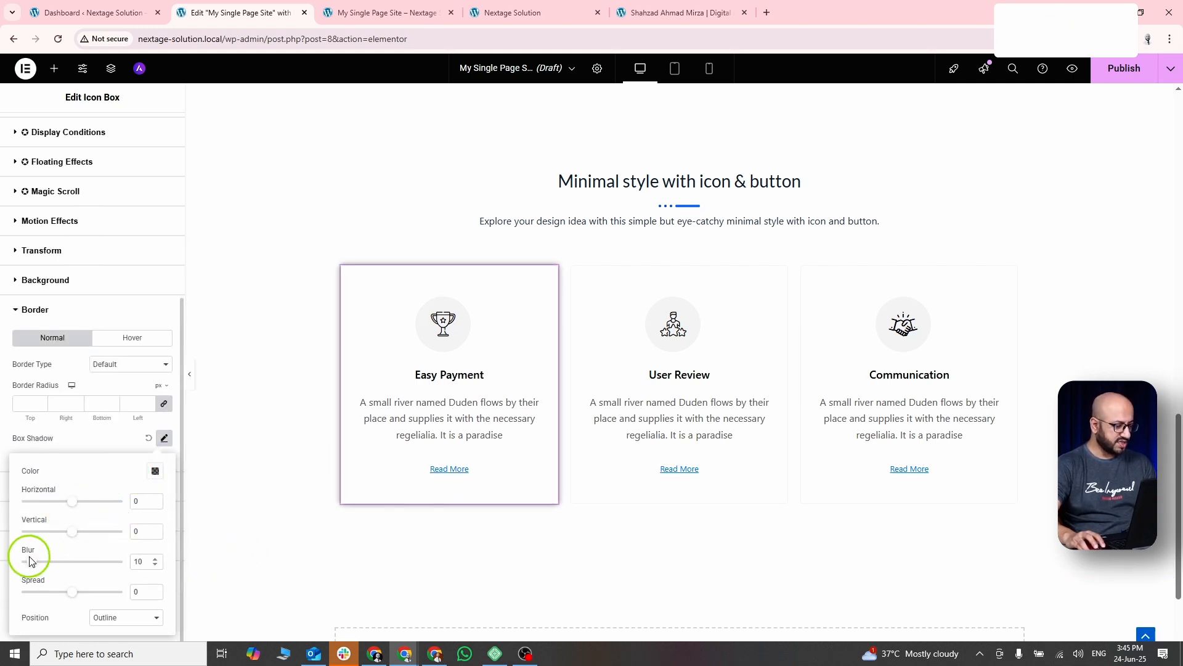
pyautogui.moveTo(35, 565); pyautogui.dragTo(74, 565)
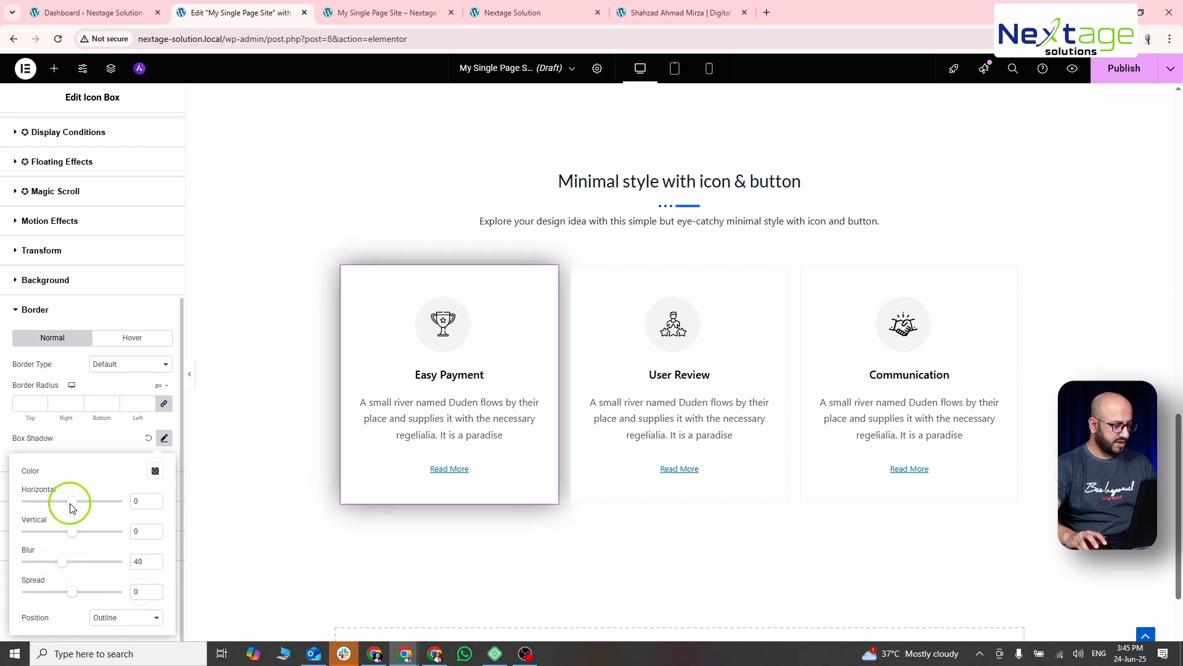
pyautogui.moveTo(72, 504)
pyautogui.mouseDown()
pyautogui.moveTo(58, 503)
pyautogui.moveTo(82, 503)
pyautogui.moveTo(71, 506)
pyautogui.mouseUp()
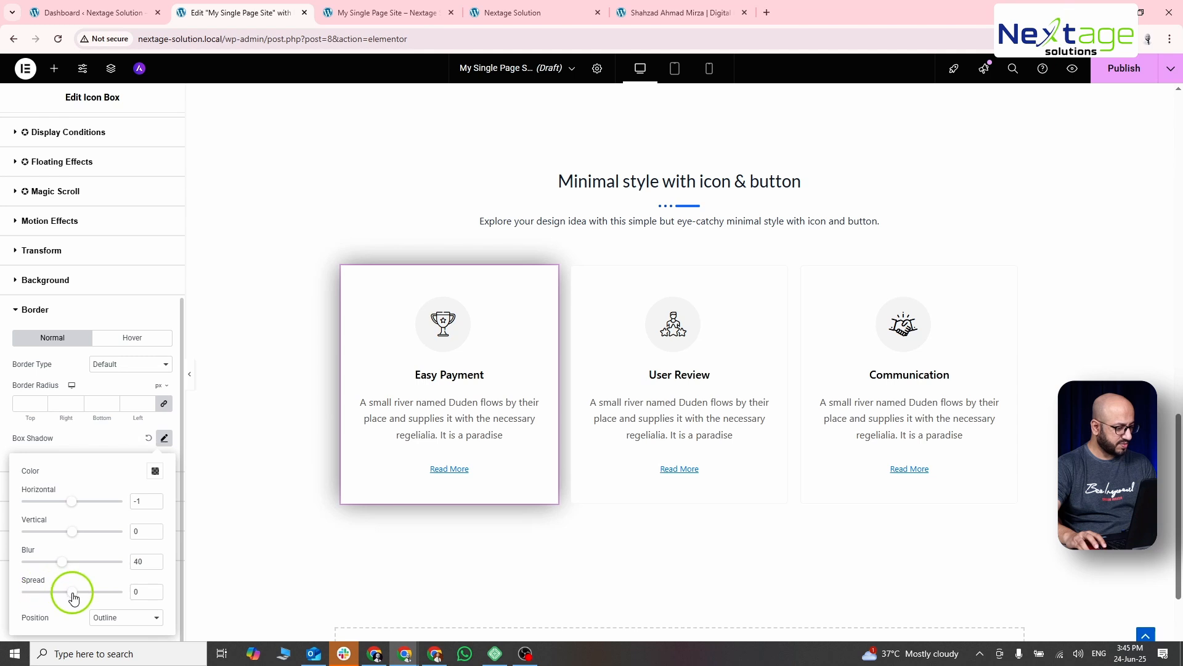
pyautogui.moveTo(69, 601)
pyautogui.mouseDown()
pyautogui.moveTo(35, 604)
pyautogui.moveTo(50, 603)
pyautogui.mouseUp()
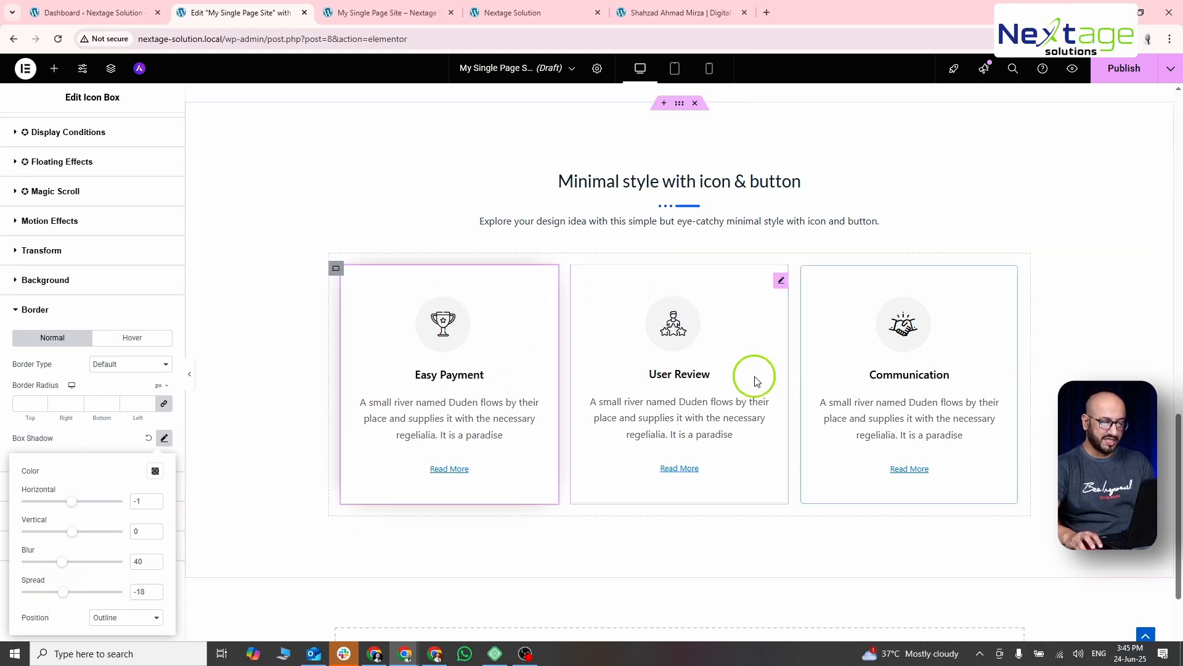
pyautogui.moveTo(551, 280)
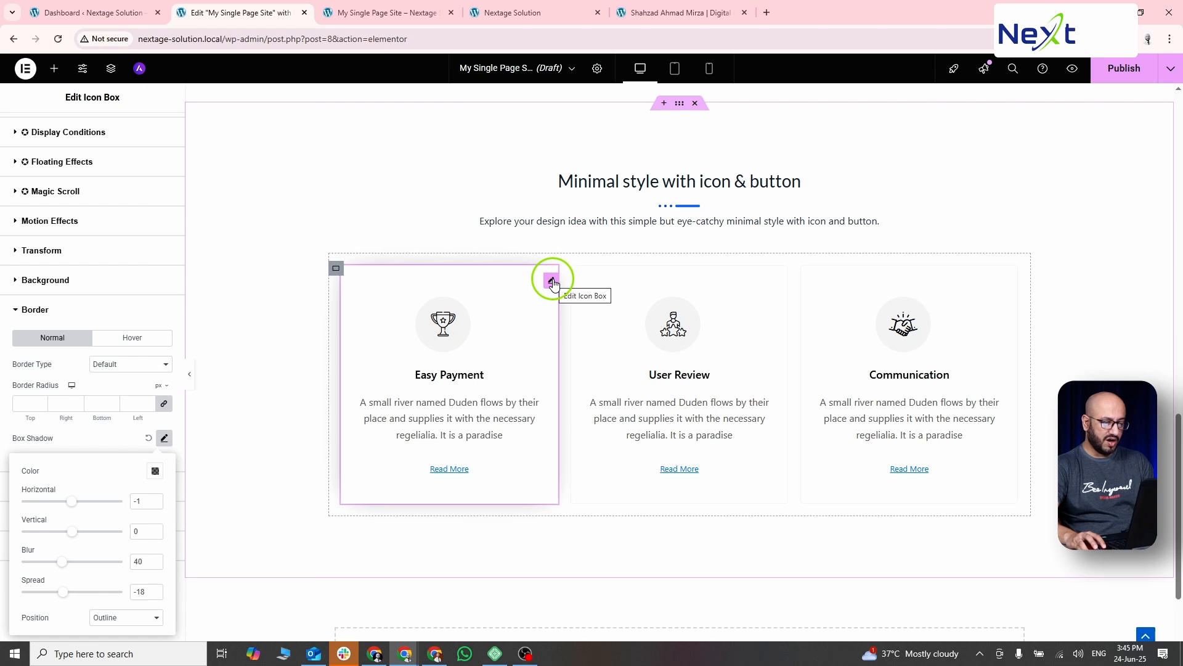
pyautogui.click(444, 316)
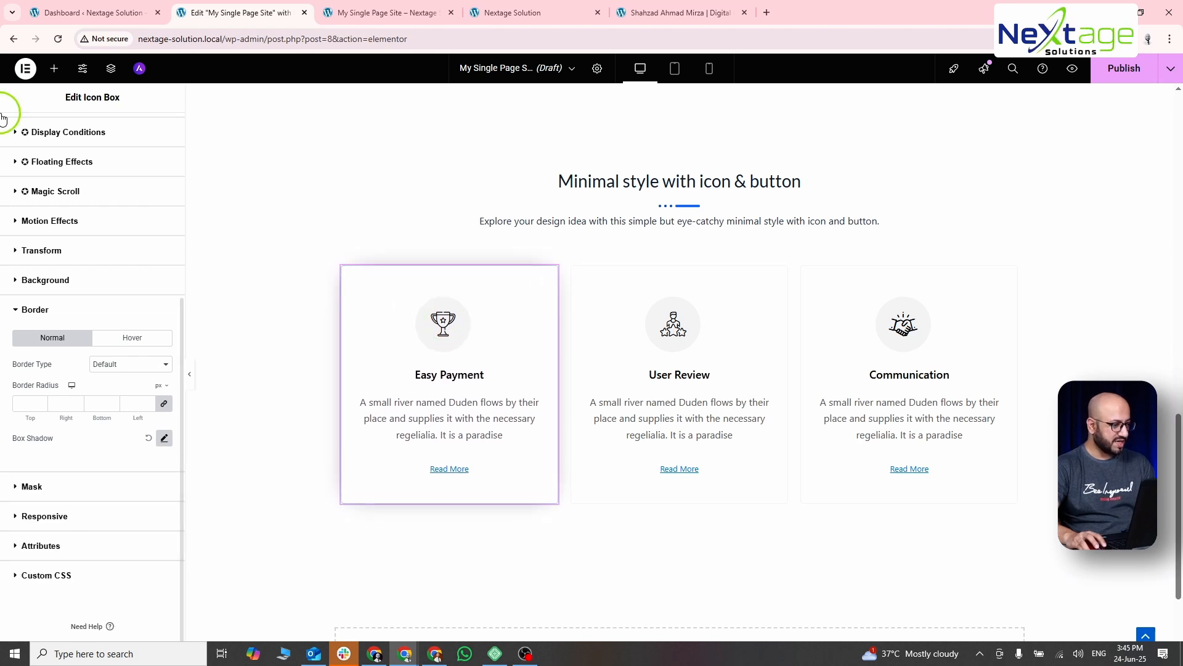
# Compare the Easy Payment icon box with the Daniels demo's service cards and clear its Read More label.
pyautogui.scroll(5, 58, 265)
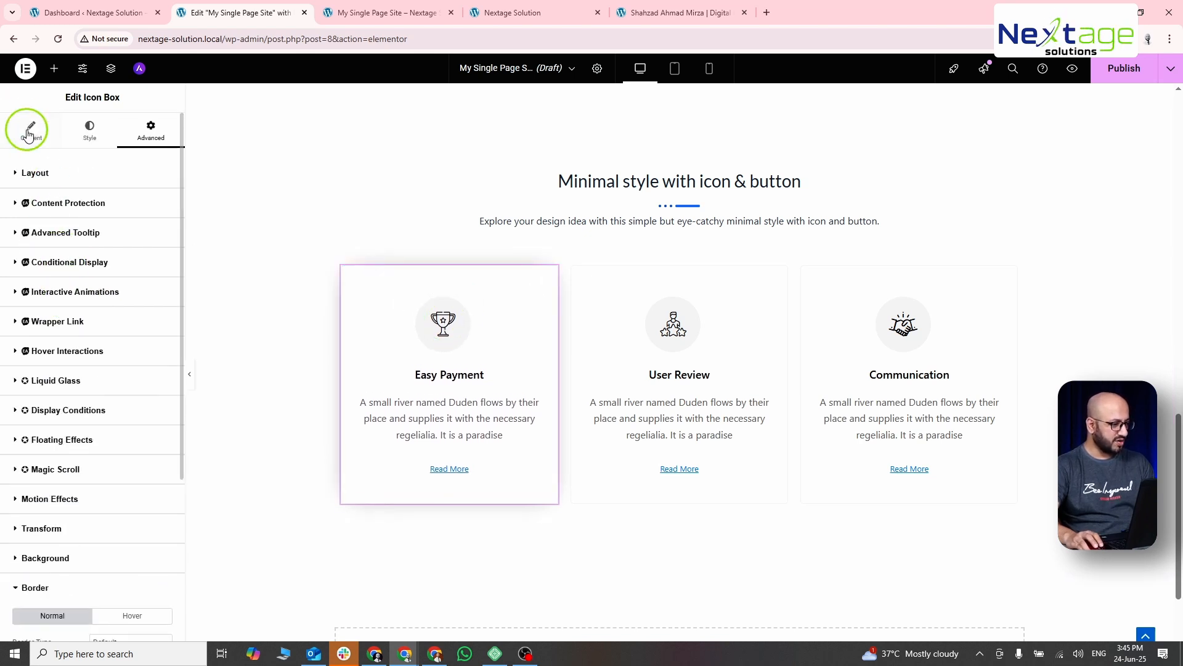
pyautogui.click(88, 132)
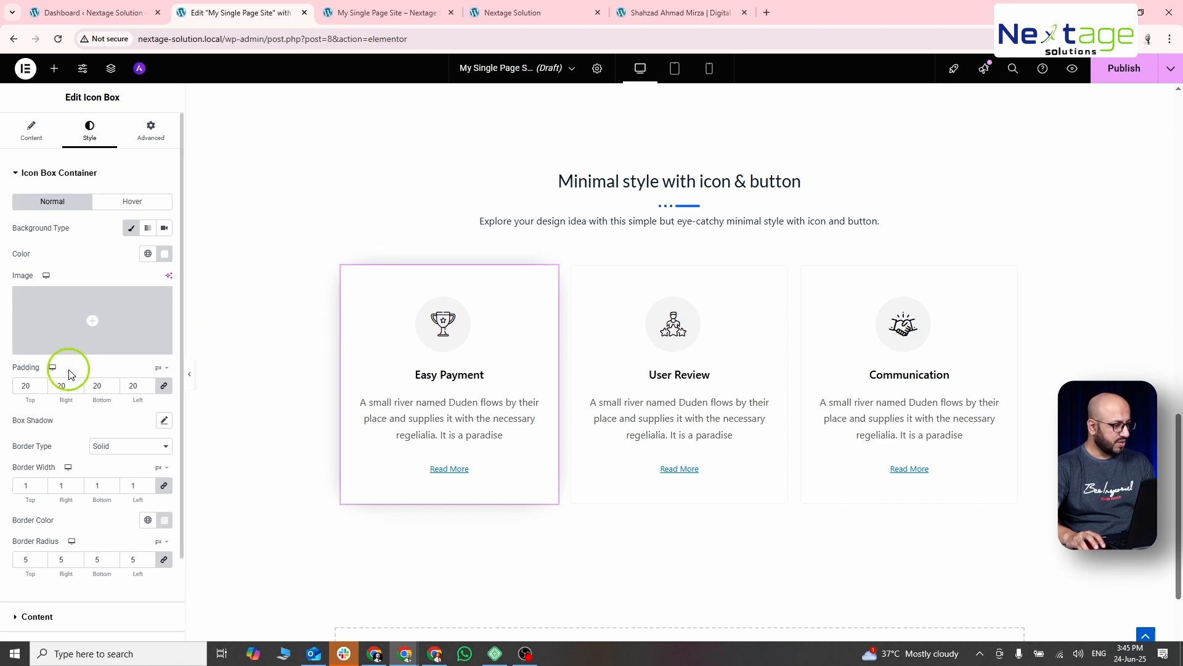
pyautogui.hotkey('alt', 'Tab')
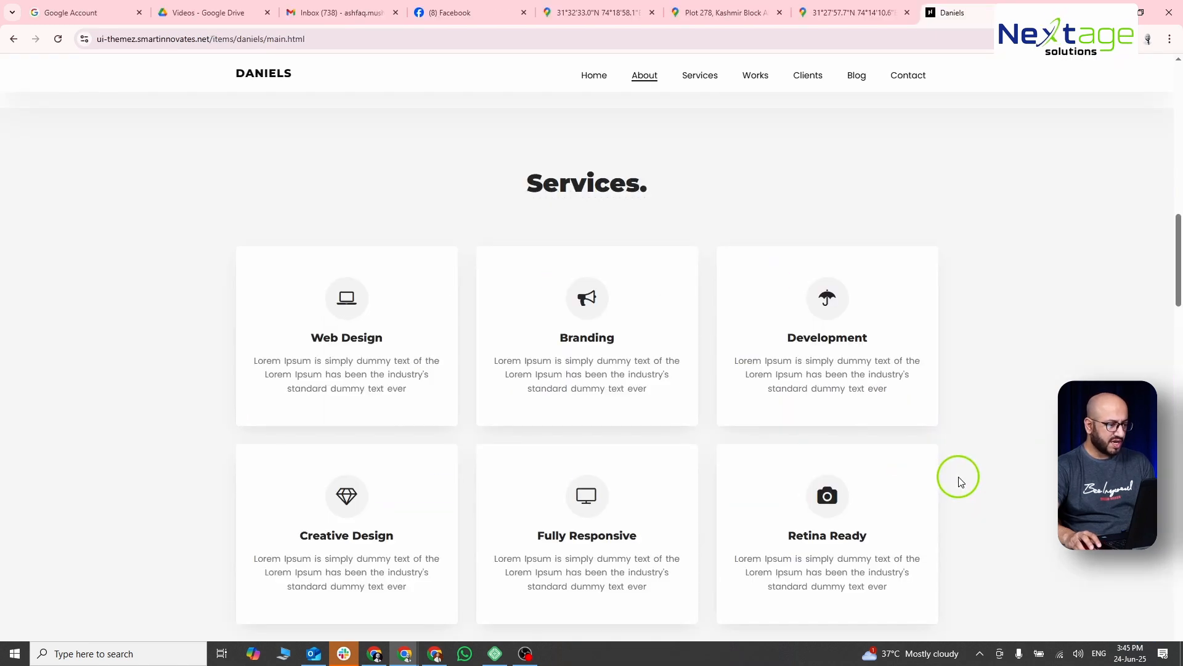
pyautogui.hotkey('alt', 'Tab')
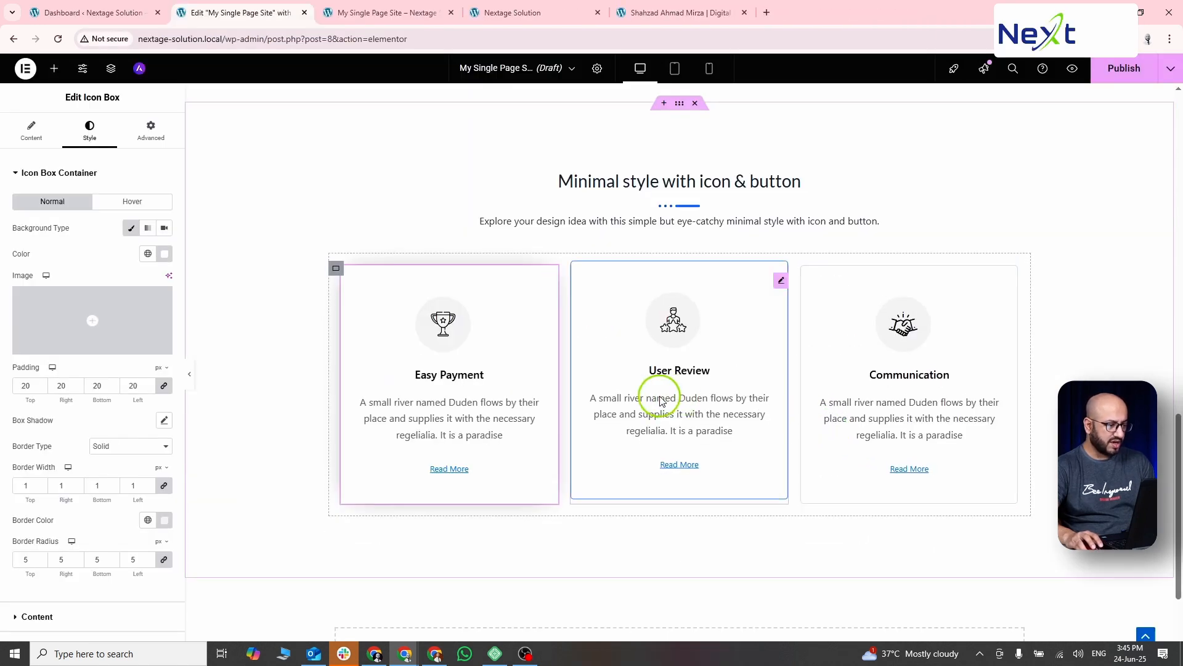
pyautogui.hotkey('alt', 'Tab')
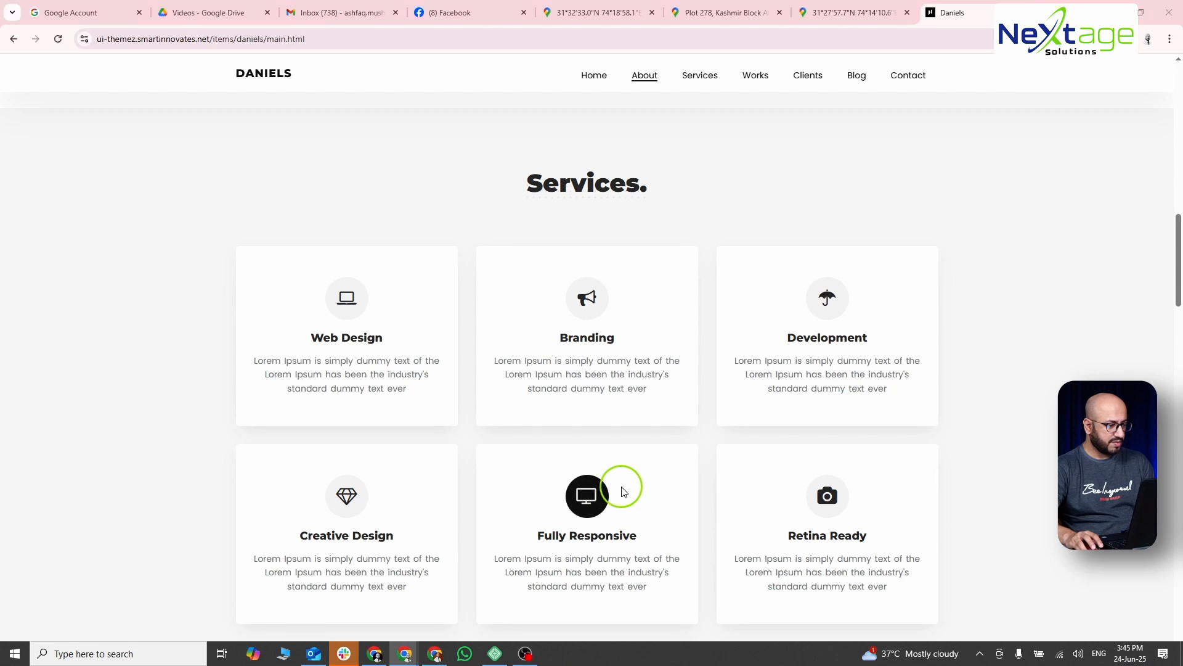
pyautogui.hotkey('alt', 'Tab')
pyautogui.click(24, 126)
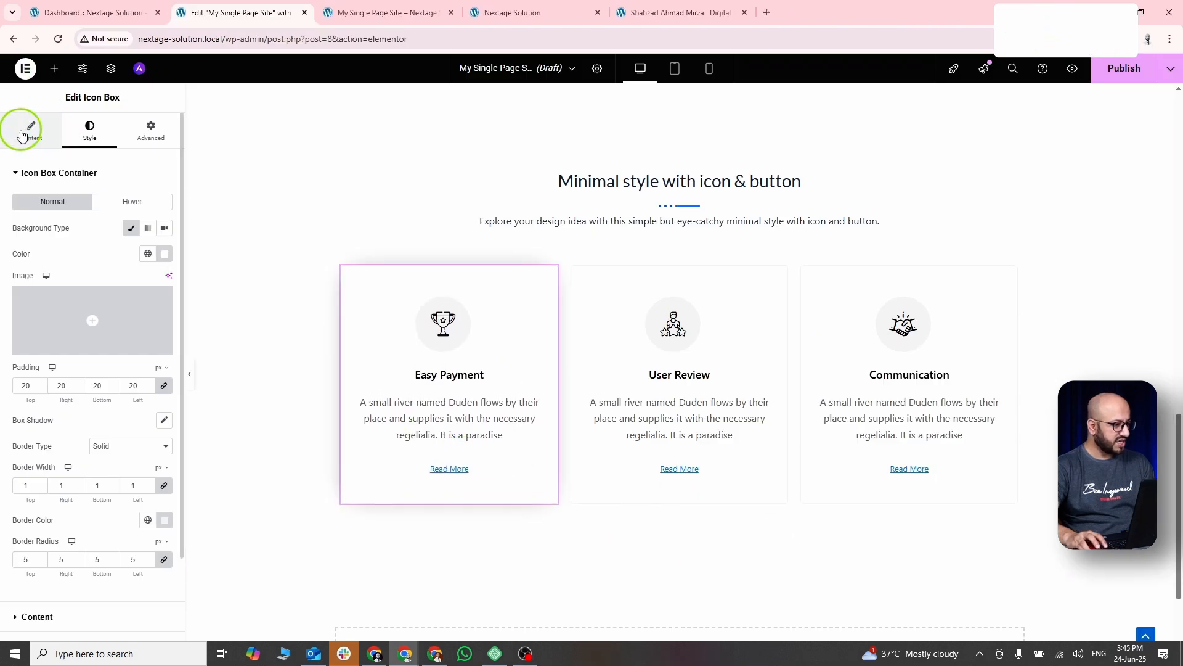
pyautogui.scroll(-2, 106, 504)
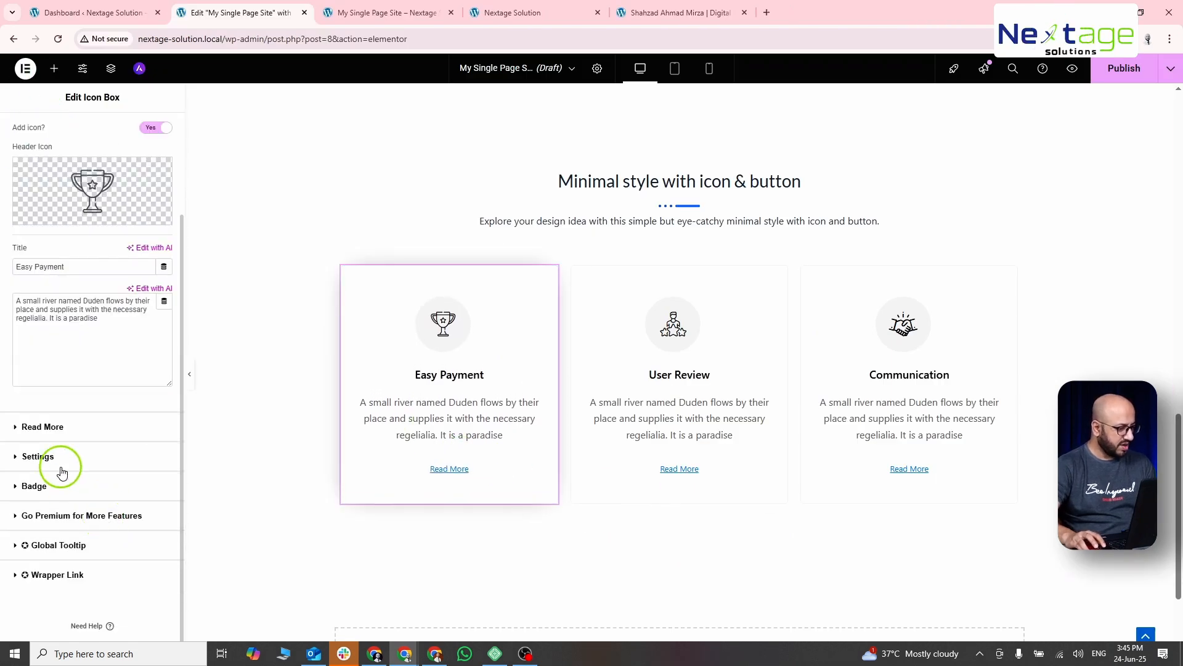
pyautogui.click(57, 430)
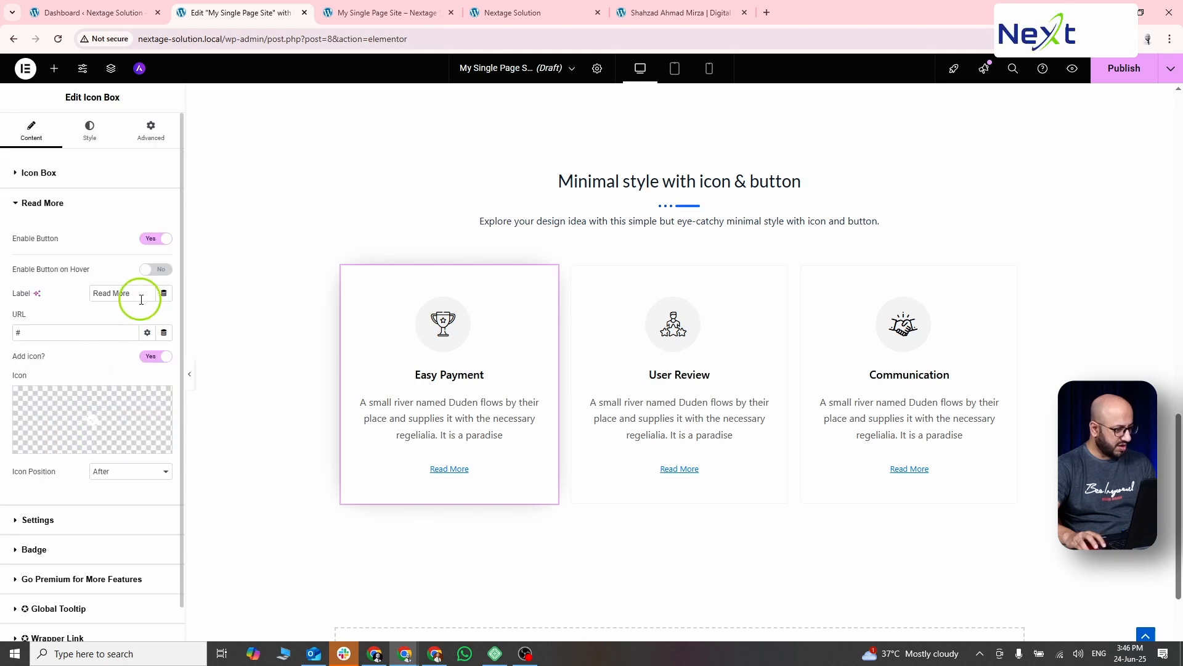
pyautogui.moveTo(142, 300); pyautogui.dragTo(2, 297)
pyautogui.press('BackSpace')
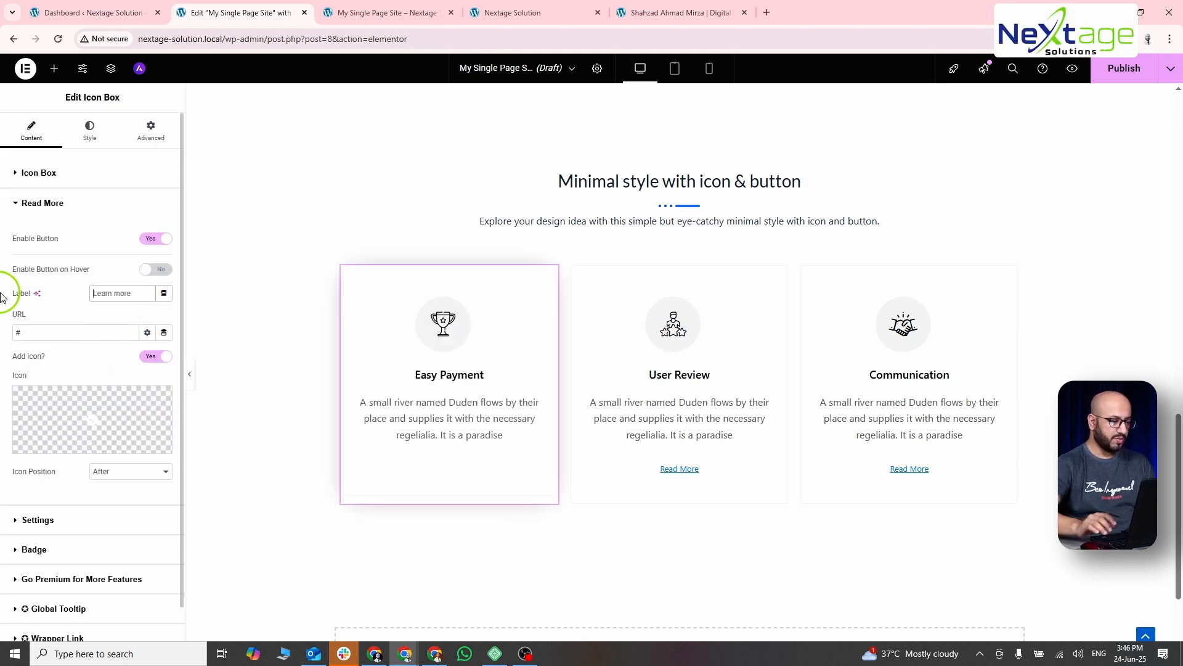
# Recheck the Daniels demo's service cards and set the Easy Payment icon box's padding to 10 px on all sides.
pyautogui.hotkey('alt', 'Tab')
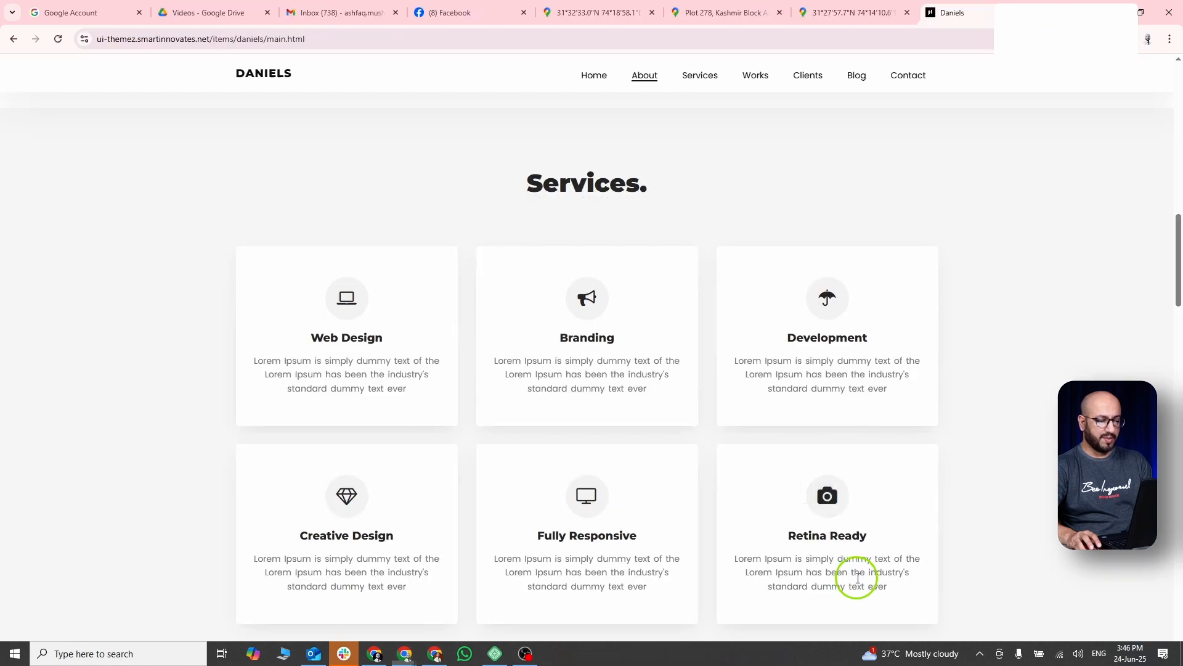
pyautogui.hotkey('alt', 'Tab')
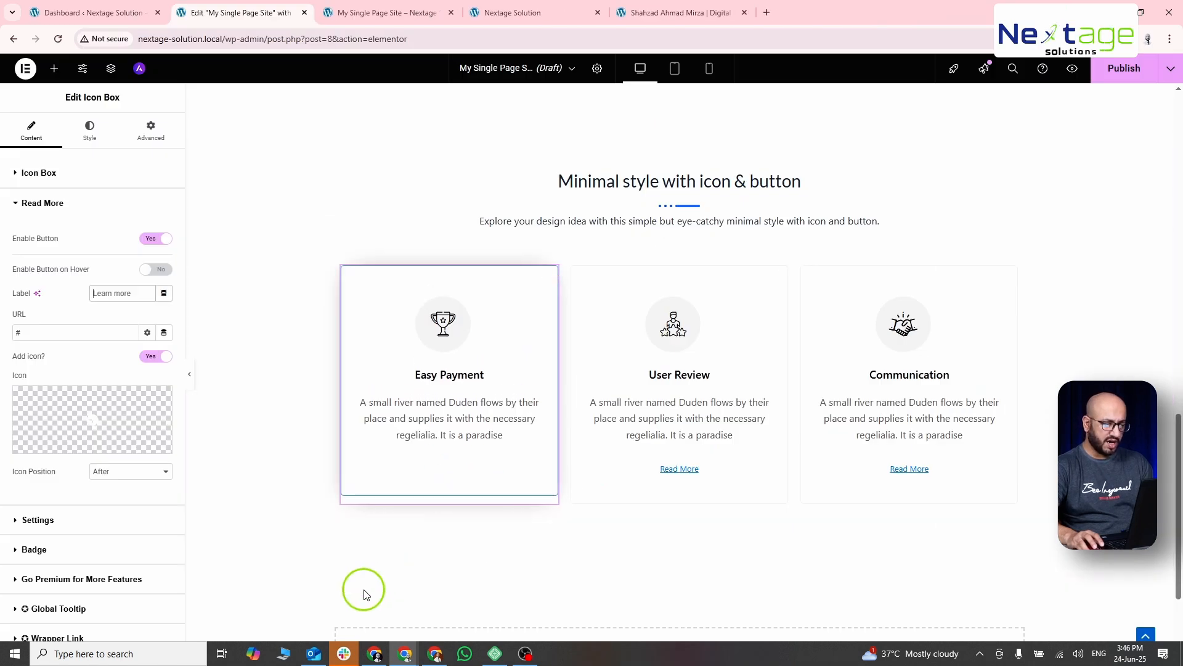
pyautogui.click(87, 139)
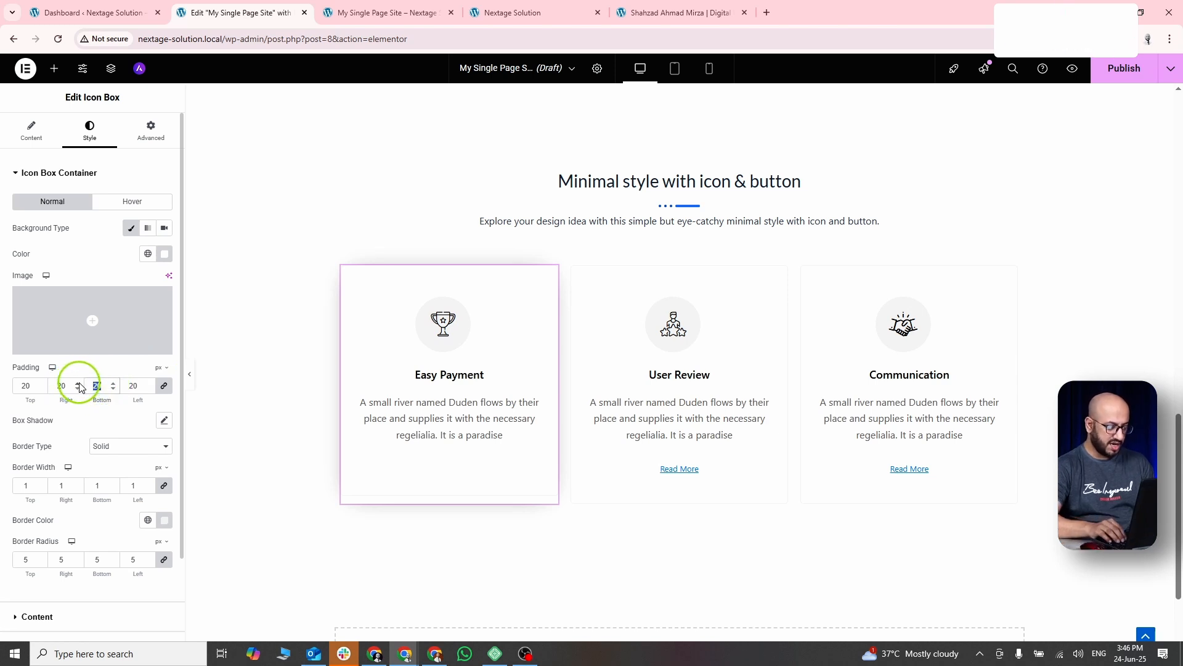
pyautogui.write('10')
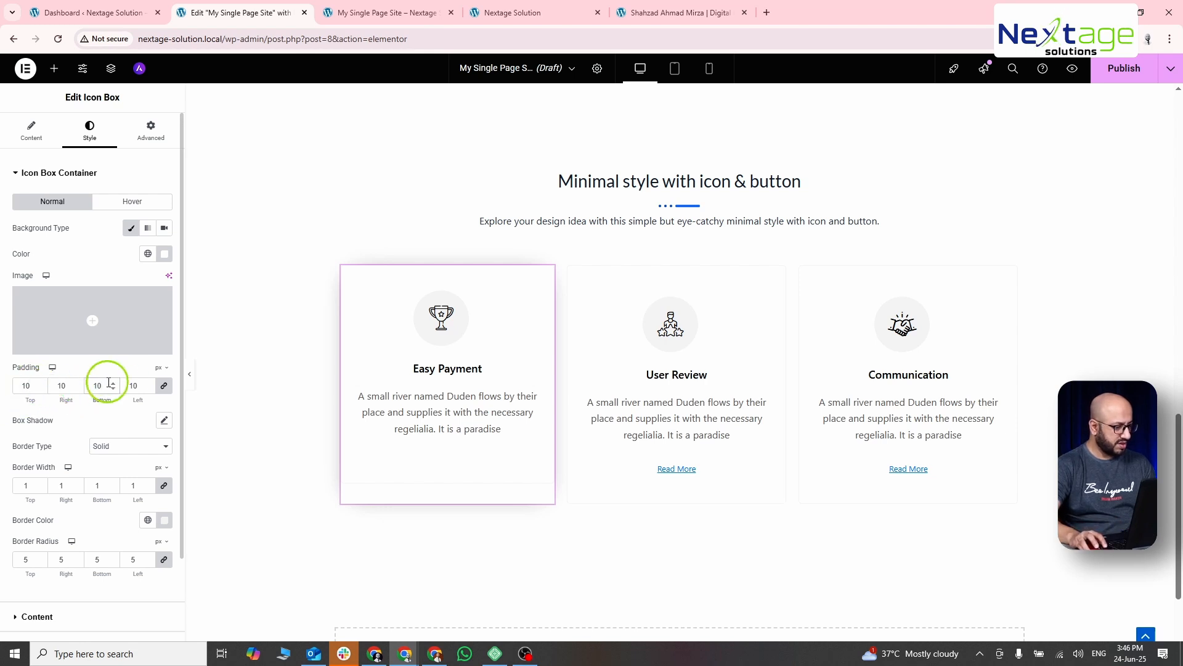
pyautogui.press('BackSpace')
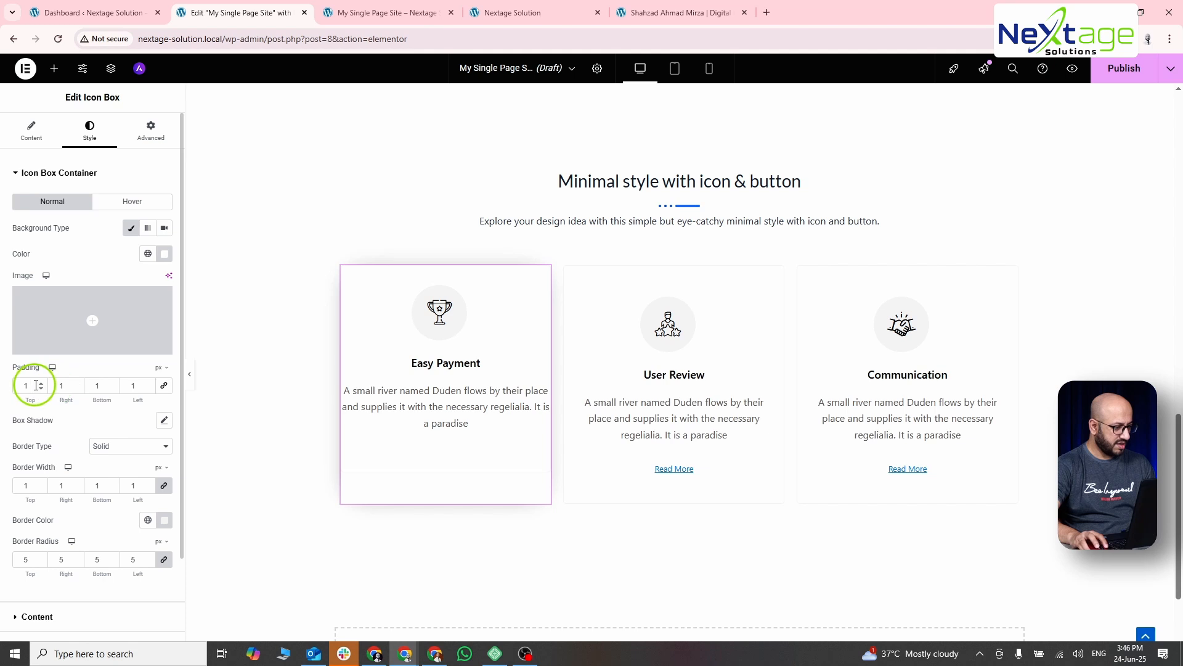
pyautogui.write('20')
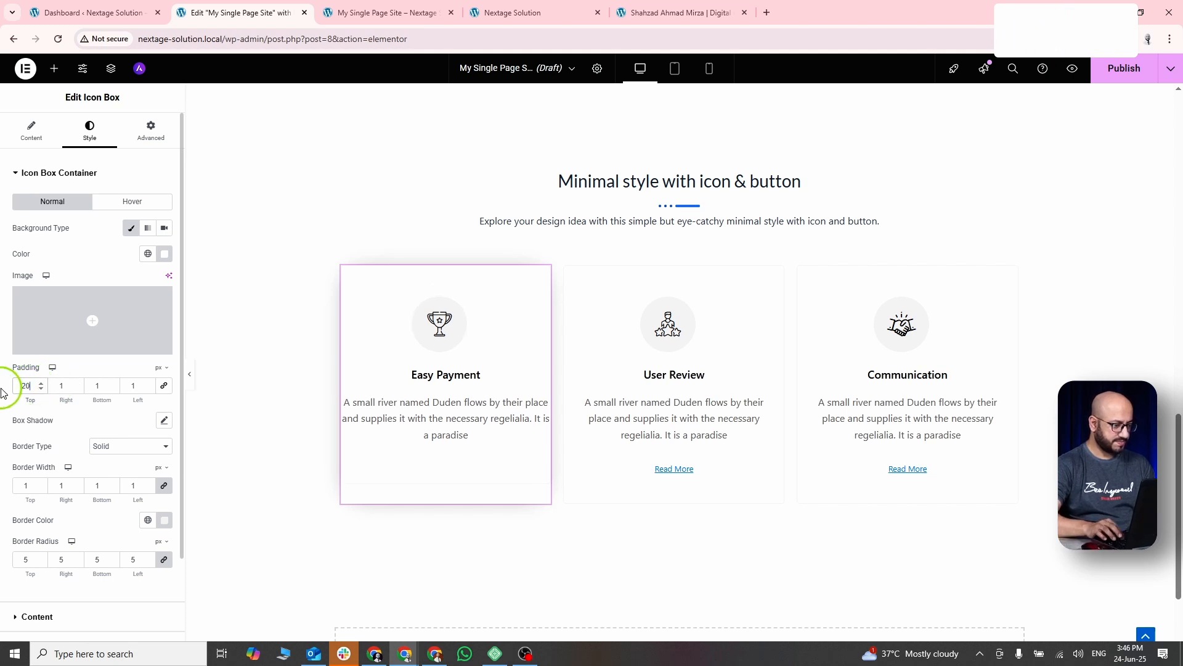
pyautogui.press('BackSpace')
pyautogui.press('BackSpace')
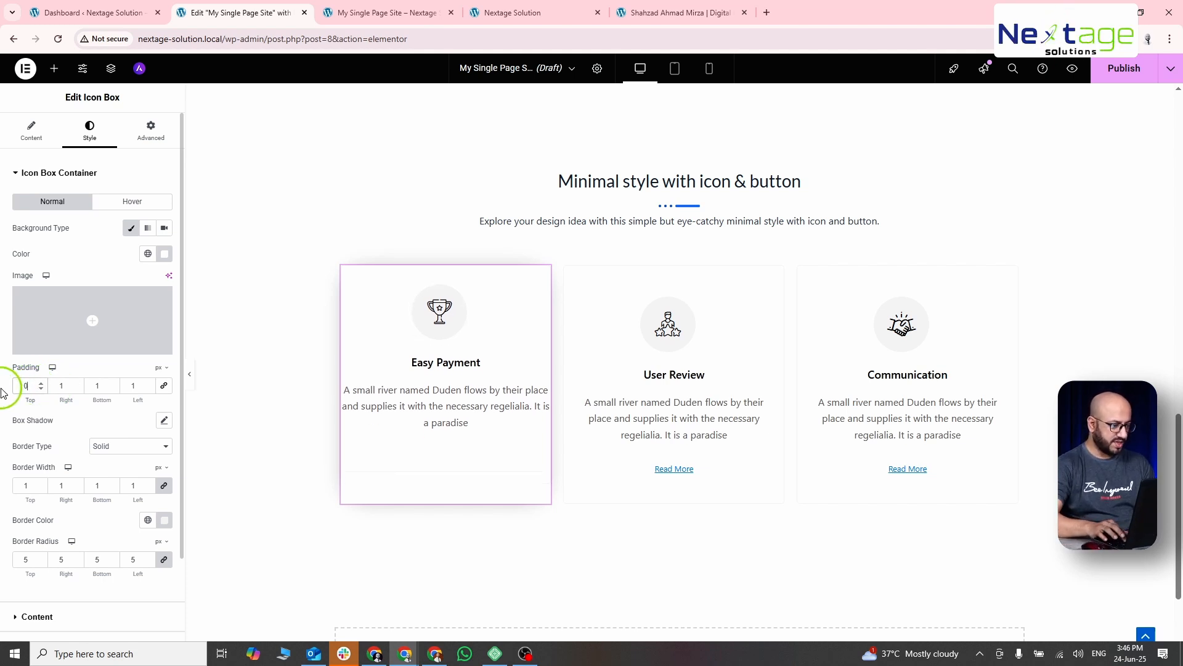
pyautogui.write('10')
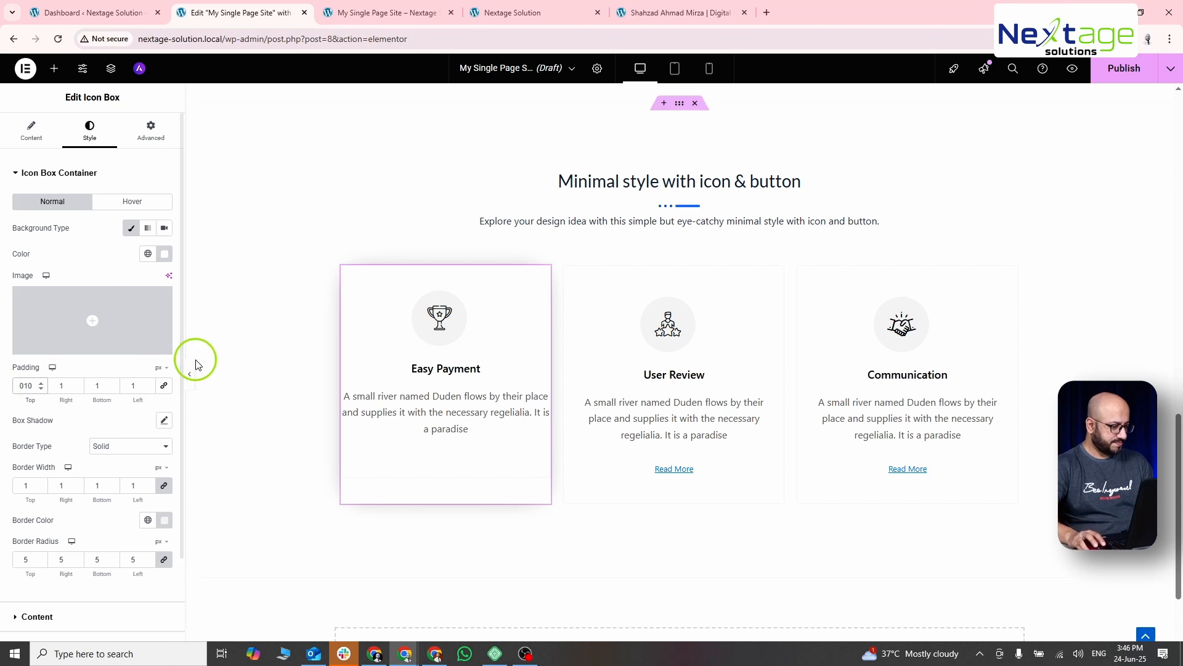
# Set the Easy Payment icon box's padding to 10 px at the top and bottom and 20 px at the right and left.
pyautogui.click(164, 385)
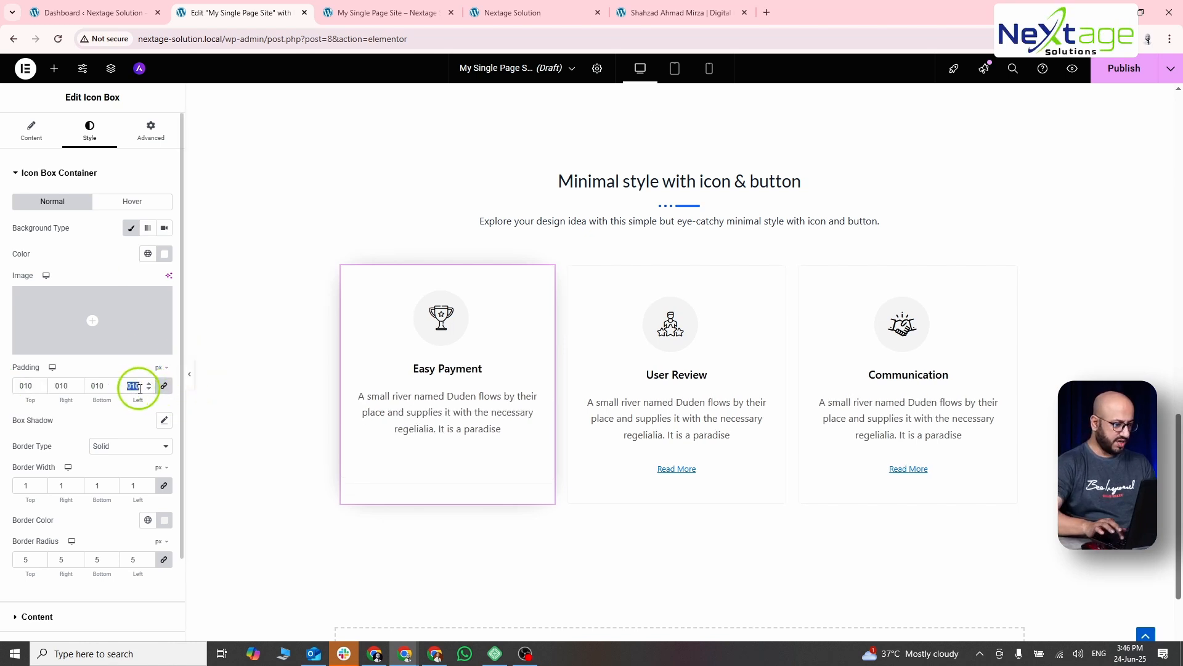
pyautogui.write('20')
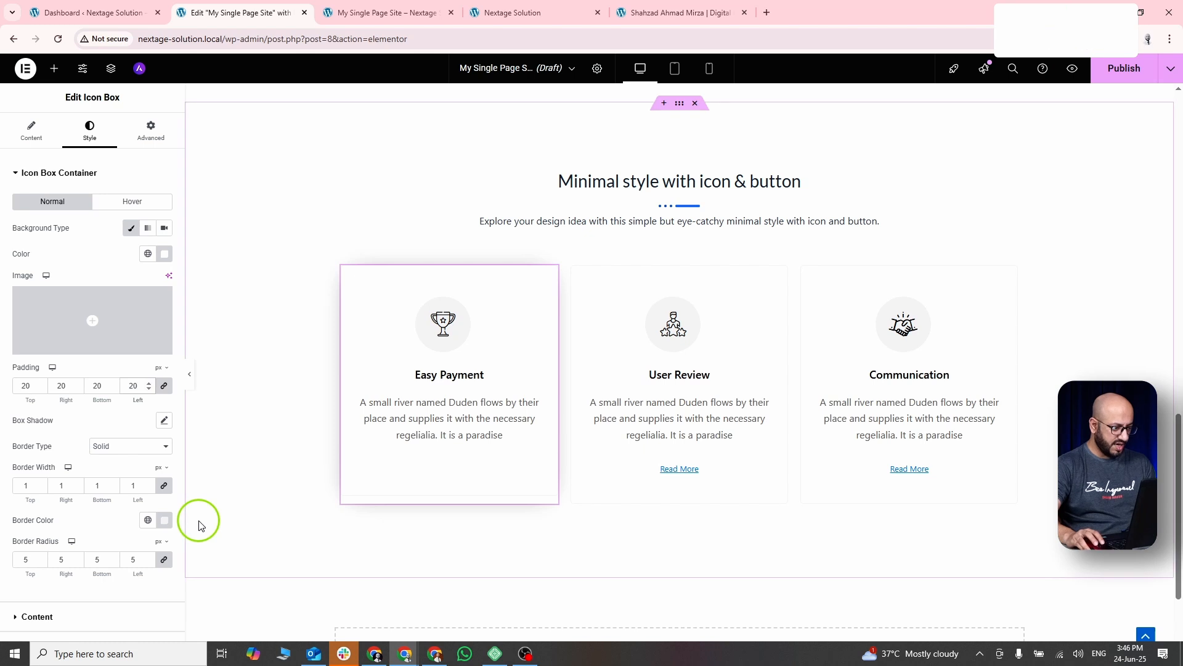
pyautogui.click(165, 386)
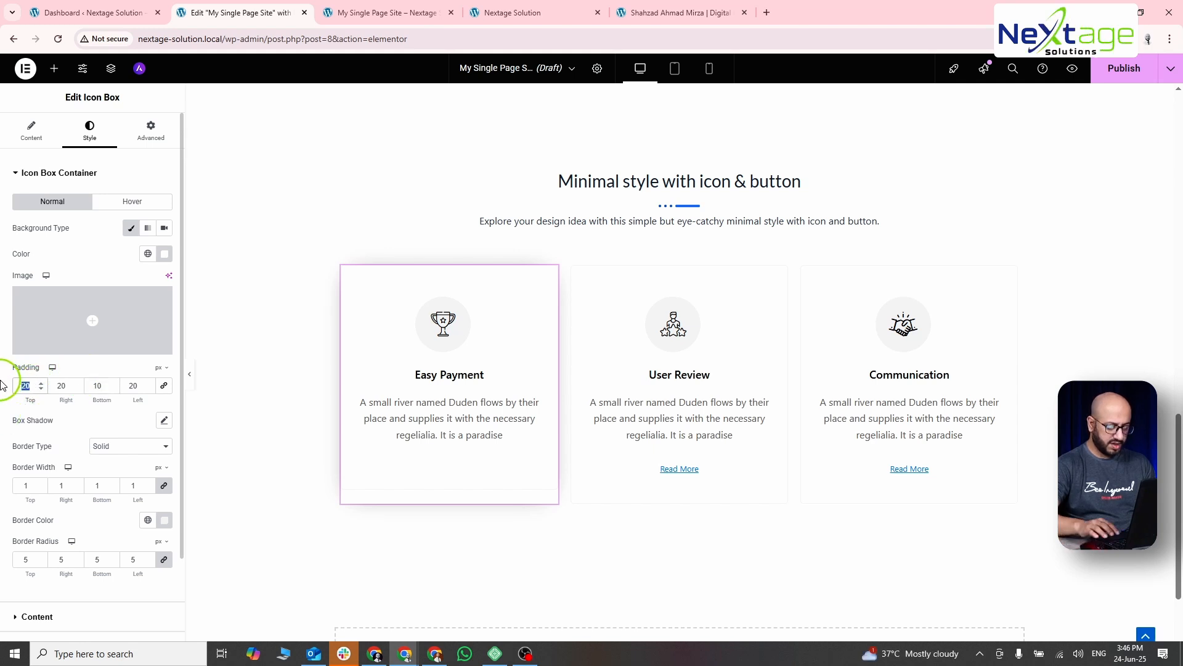
pyautogui.write('10')
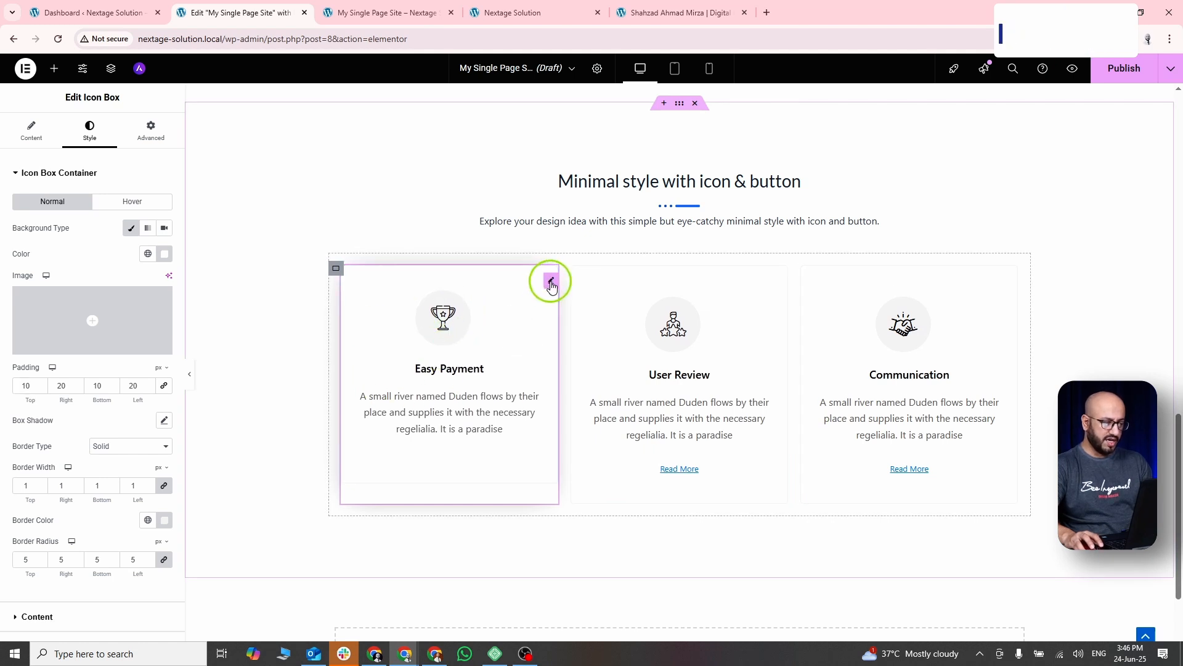
# Copy the Easy Payment icon box and paste its style onto the User Review and Communication icon boxes.
pyautogui.rightClick(551, 286)
pyautogui.click(601, 344)
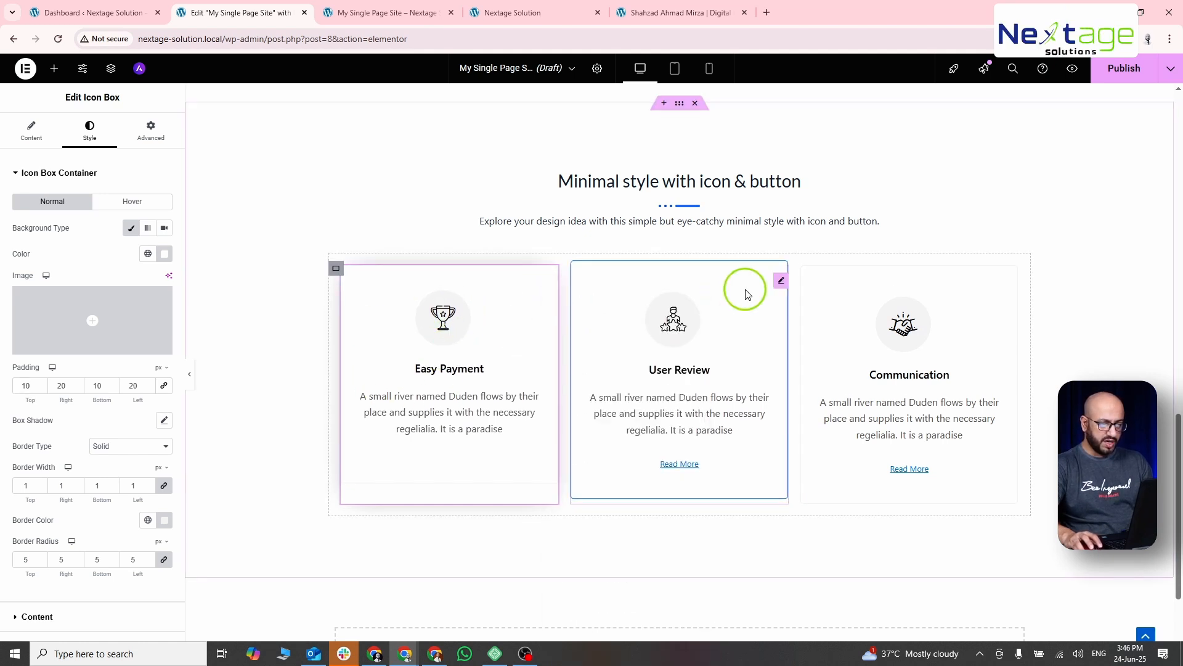
pyautogui.click(779, 283)
pyautogui.rightClick(780, 283)
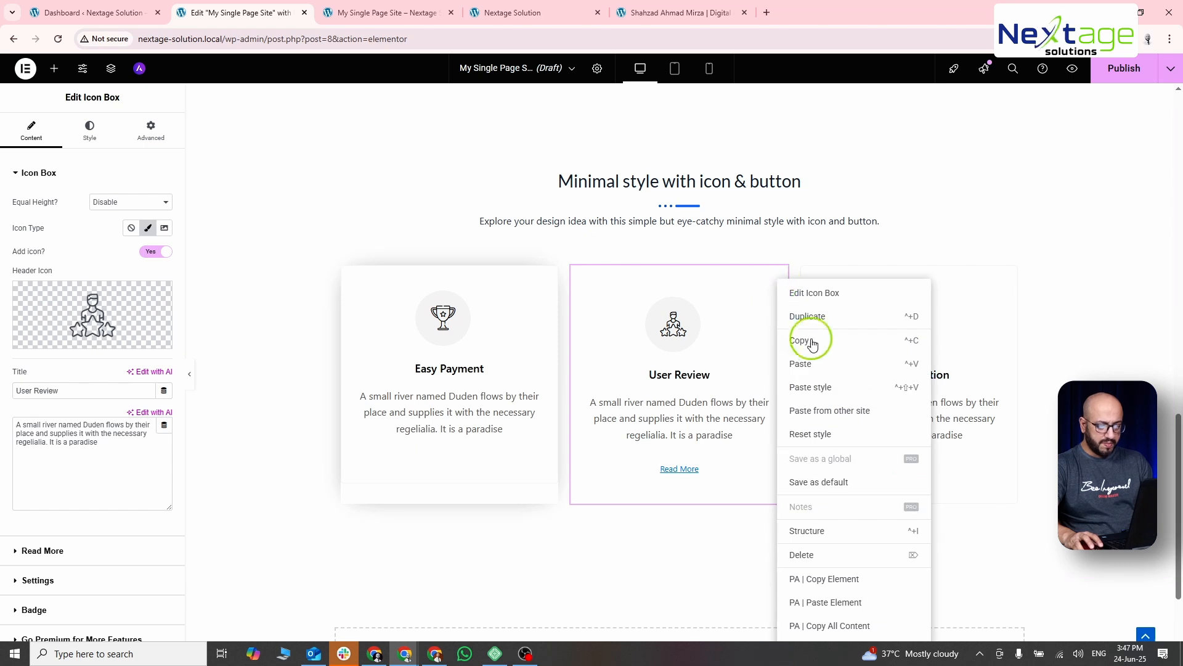
pyautogui.click(827, 388)
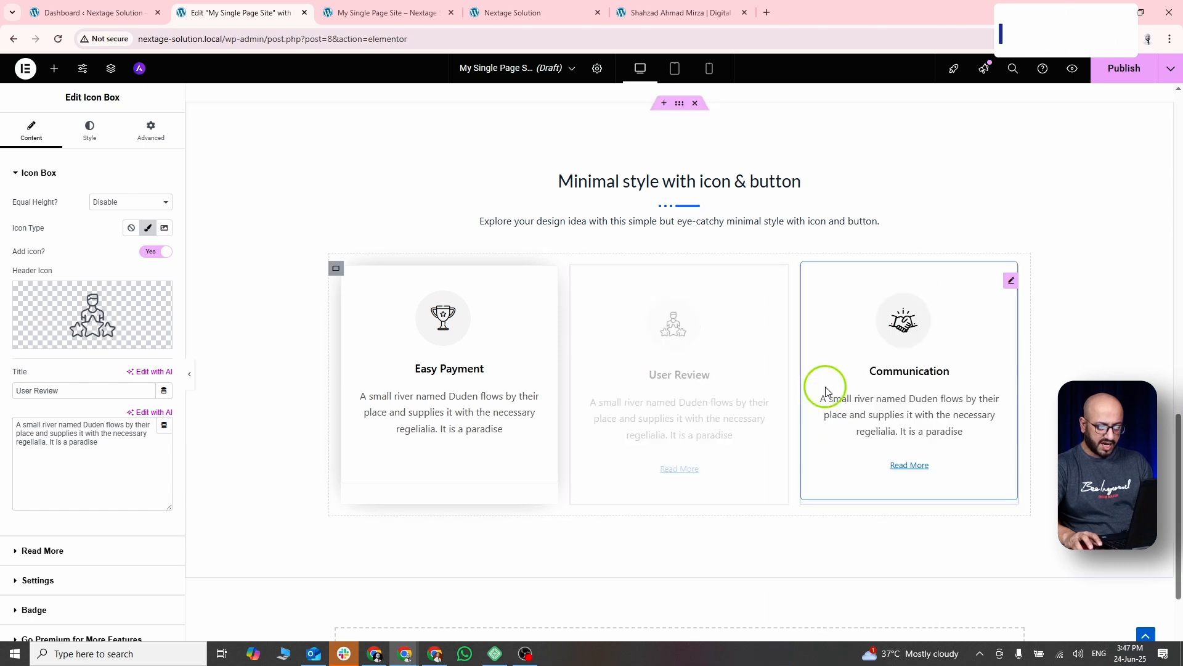
pyautogui.rightClick(1012, 281)
pyautogui.click(1052, 383)
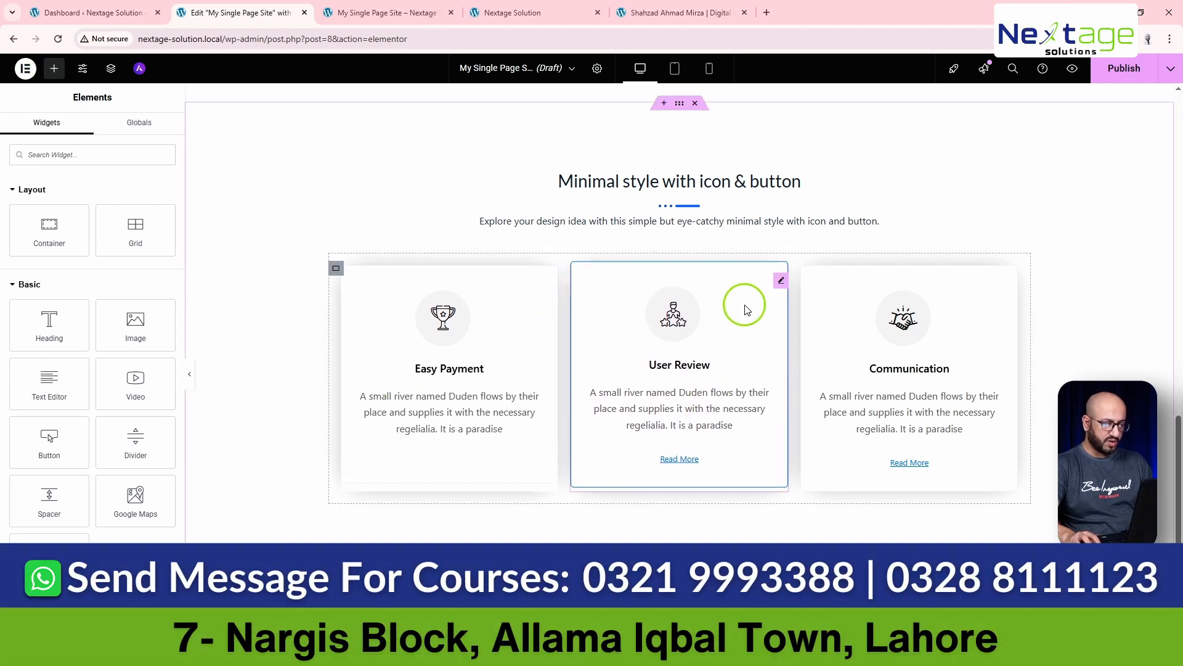
# Clear the Read More button labels of the User Review and Communication icon boxes.
pyautogui.click(748, 304)
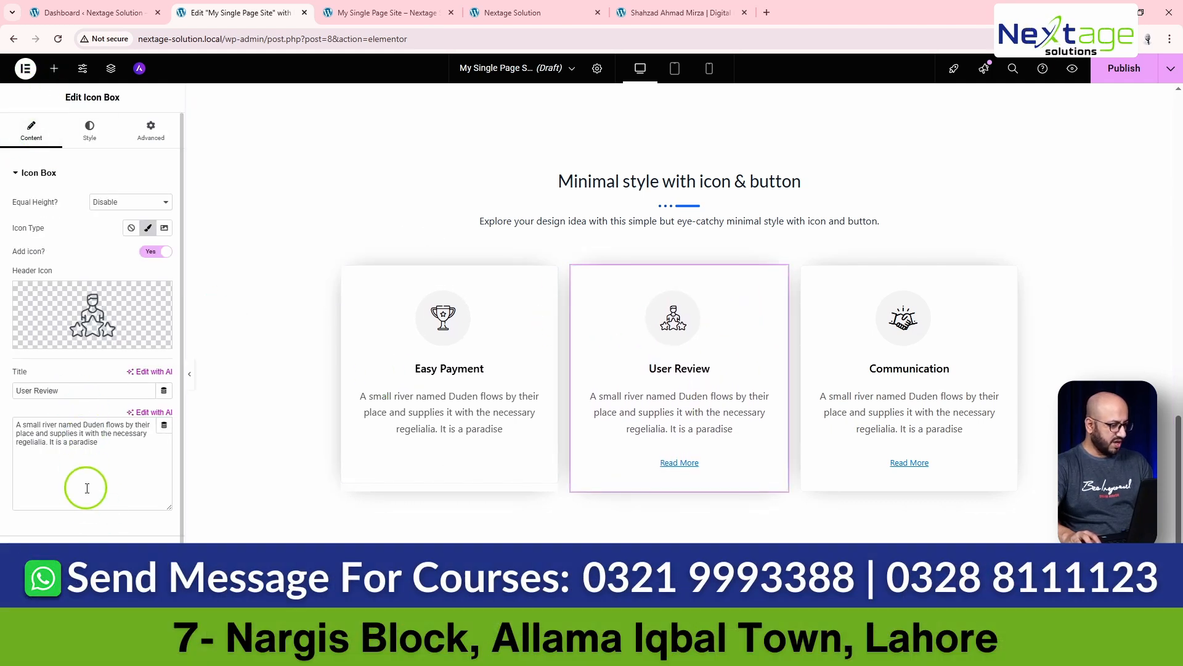
pyautogui.click(60, 538)
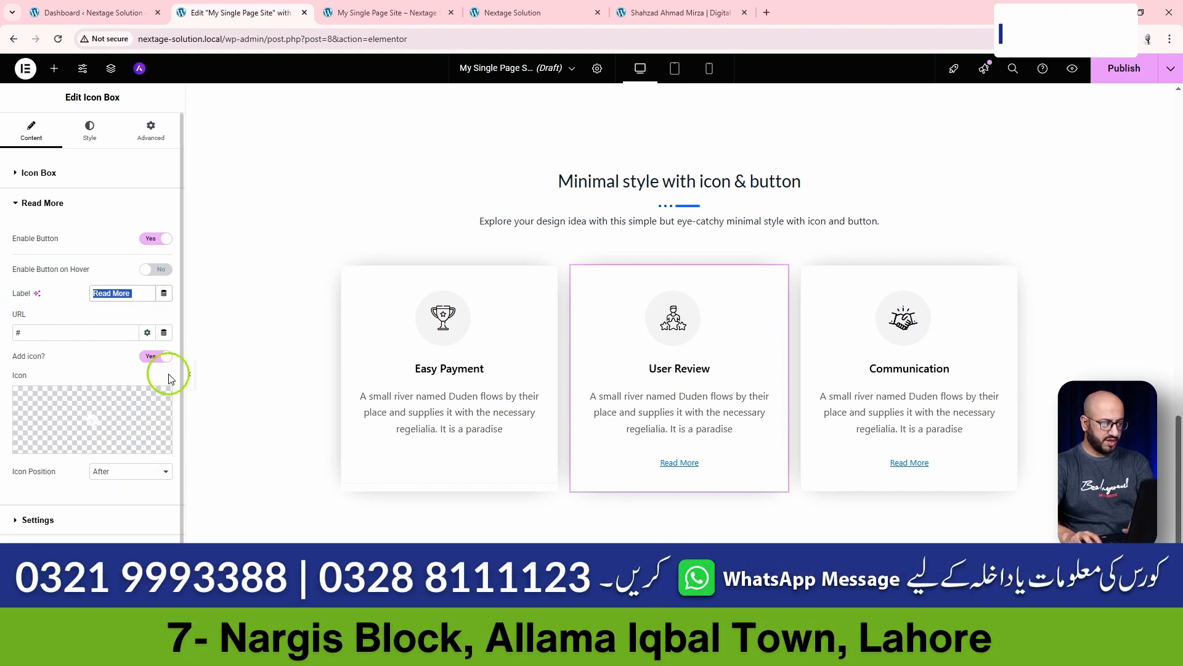
pyautogui.press('BackSpace')
pyautogui.click(1010, 279)
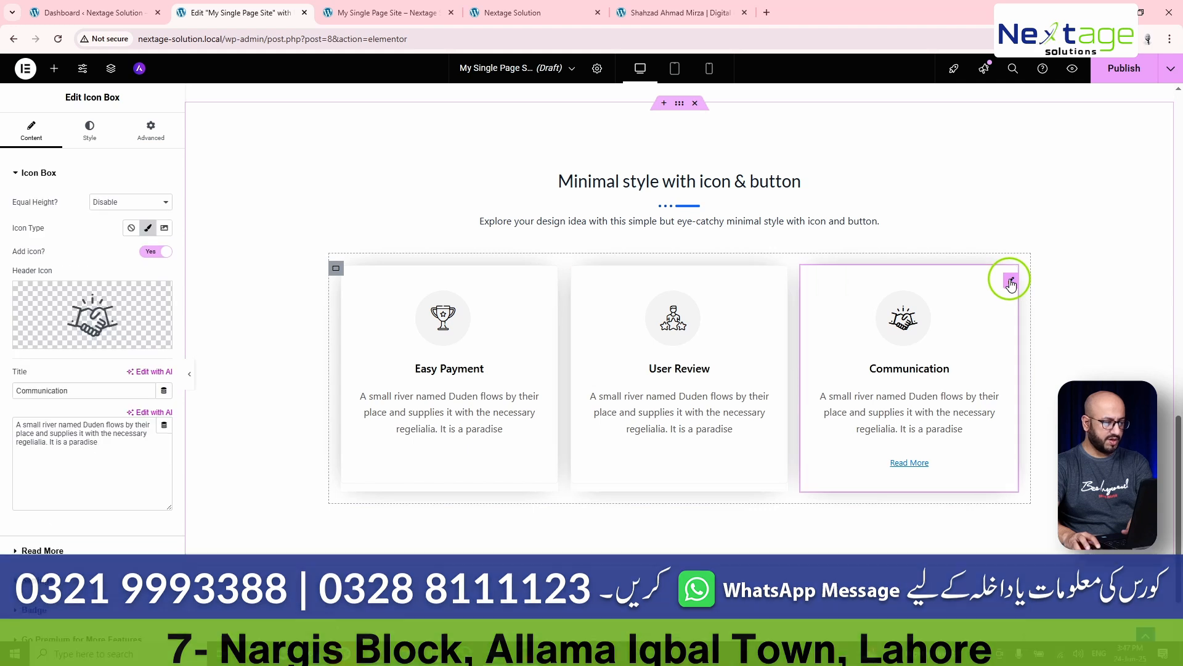
pyautogui.scroll(-2, 61, 456)
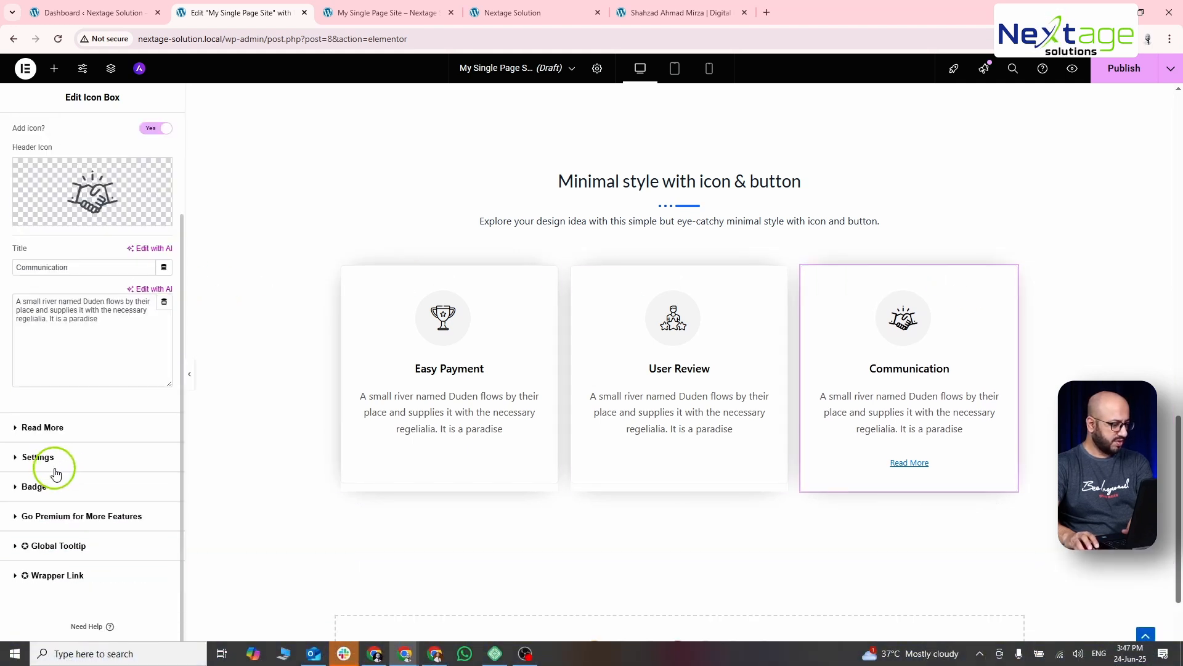
pyautogui.click(60, 428)
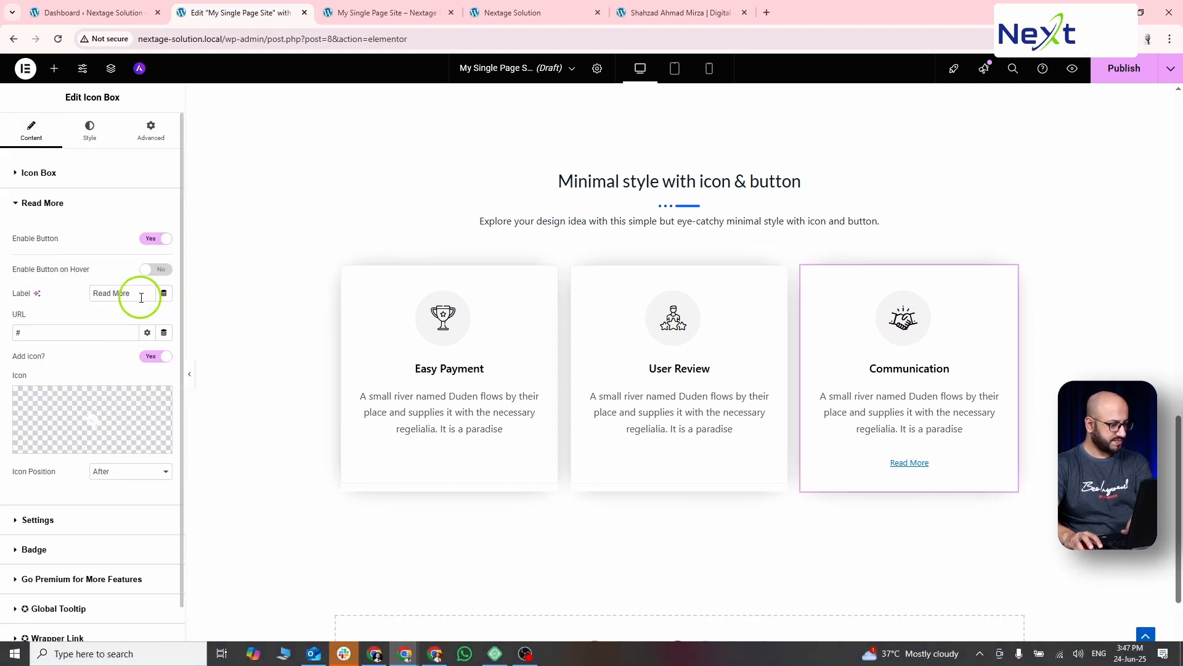
pyautogui.moveTo(137, 294); pyautogui.dragTo(4, 284)
pyautogui.press('BackSpace')
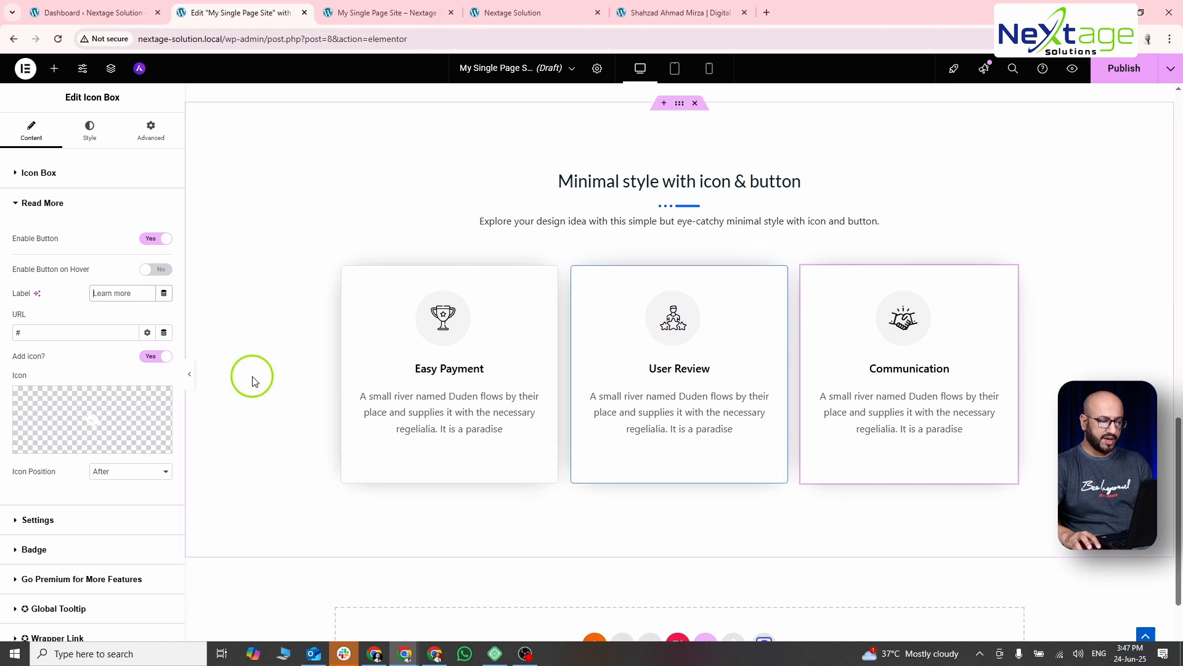
# Duplicate the container holding the three icon boxes to add a second row of service cards.
pyautogui.click(336, 270)
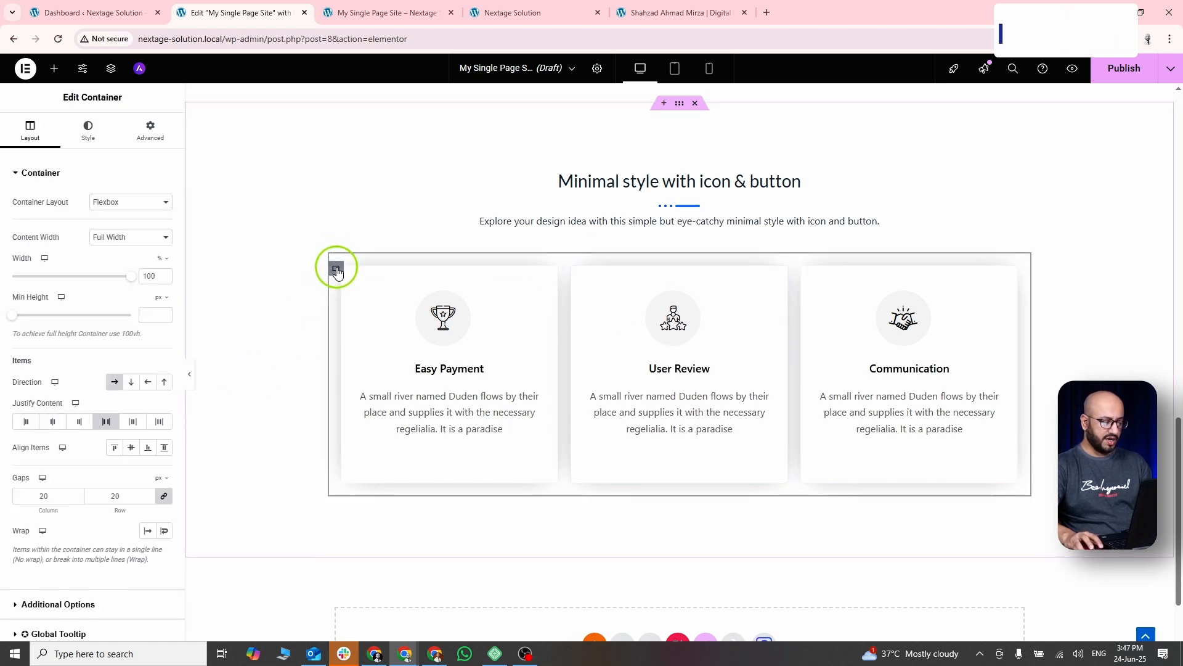
pyautogui.hotkey('ctrl', 'd')
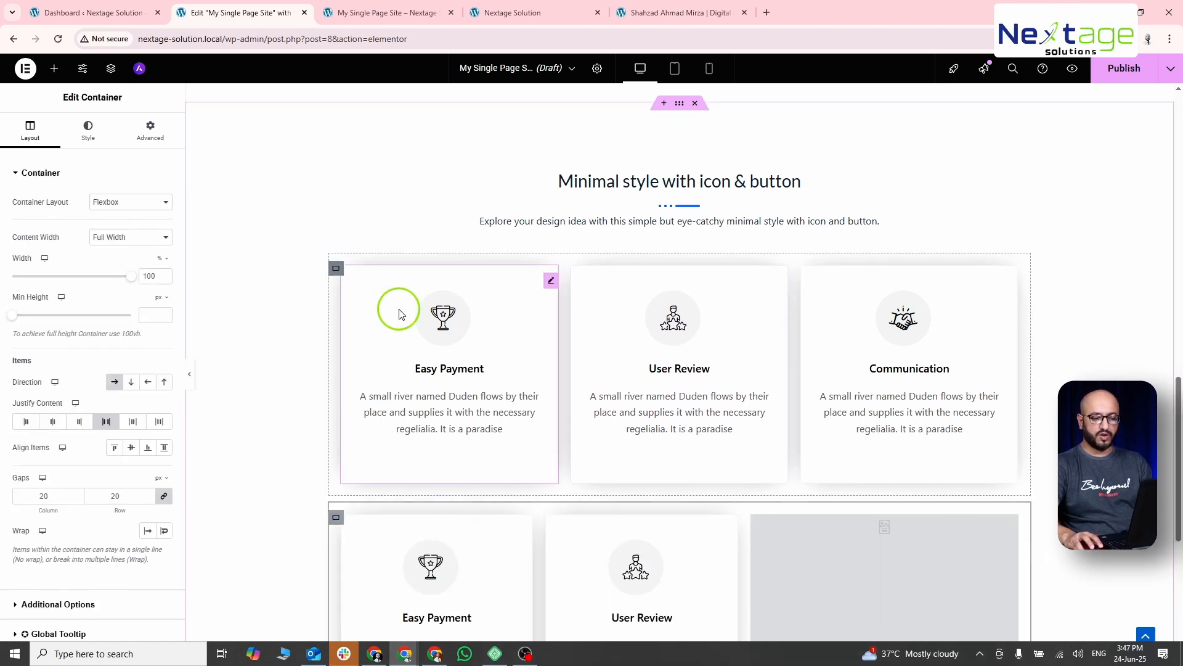
# Turn off the separator on the "Minimal style with icon & button" heading above the service cards.
pyautogui.scroll(-3, 604, 418)
pyautogui.scroll(3, 925, 364)
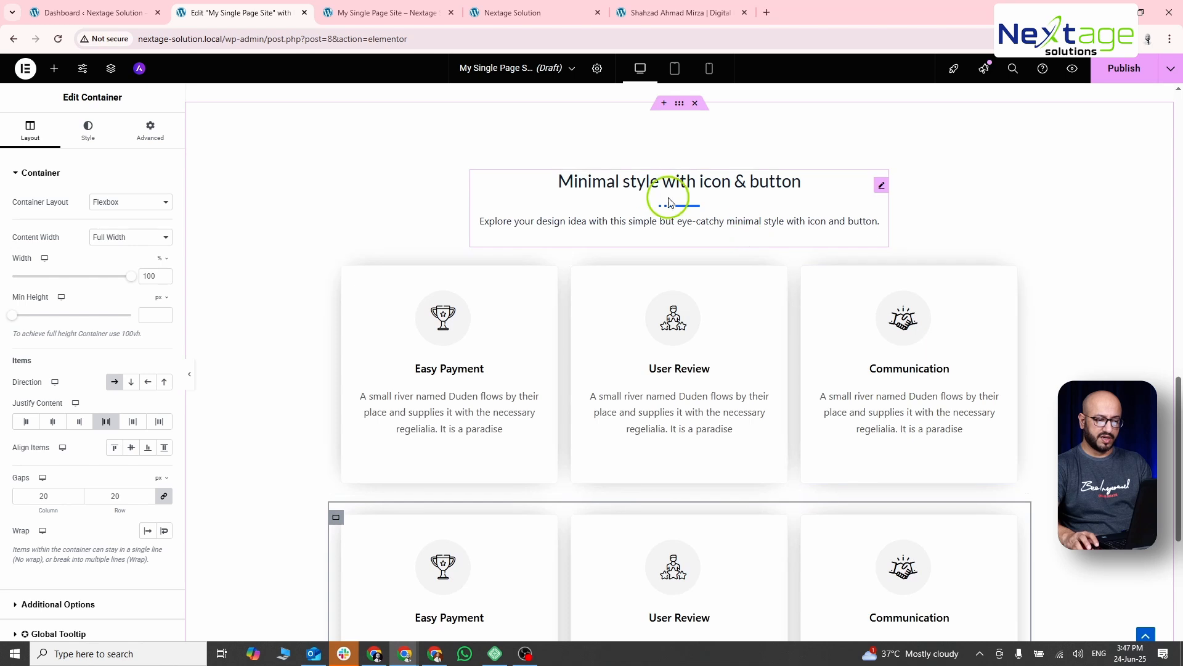
pyautogui.click(710, 186)
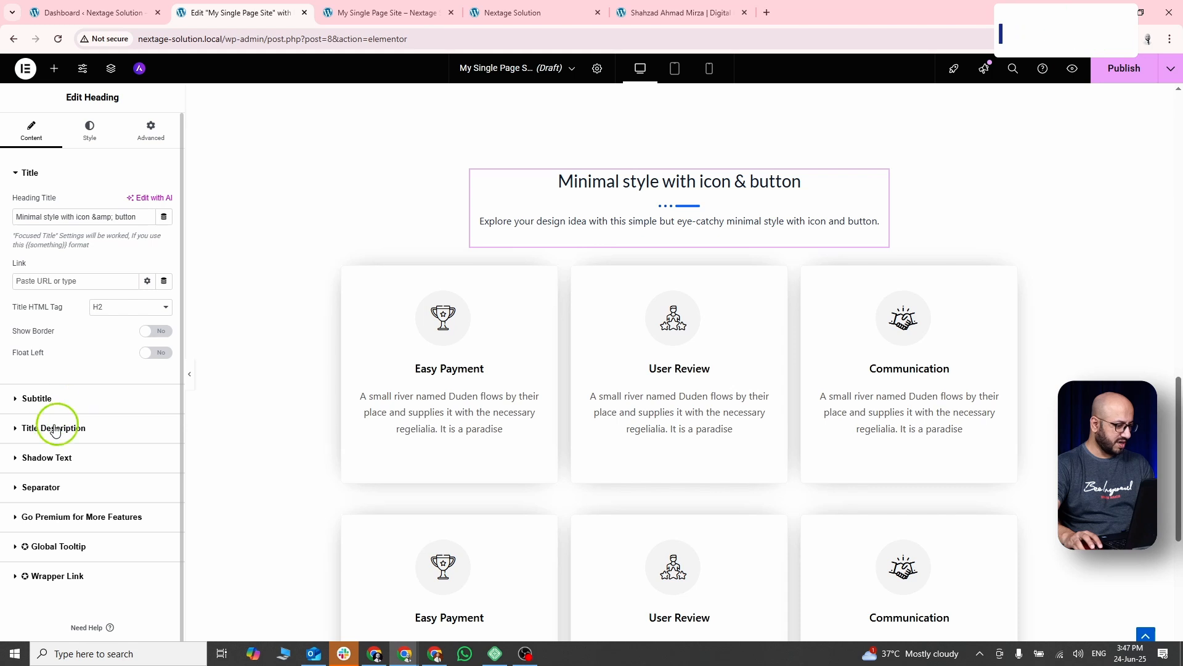
pyautogui.click(54, 487)
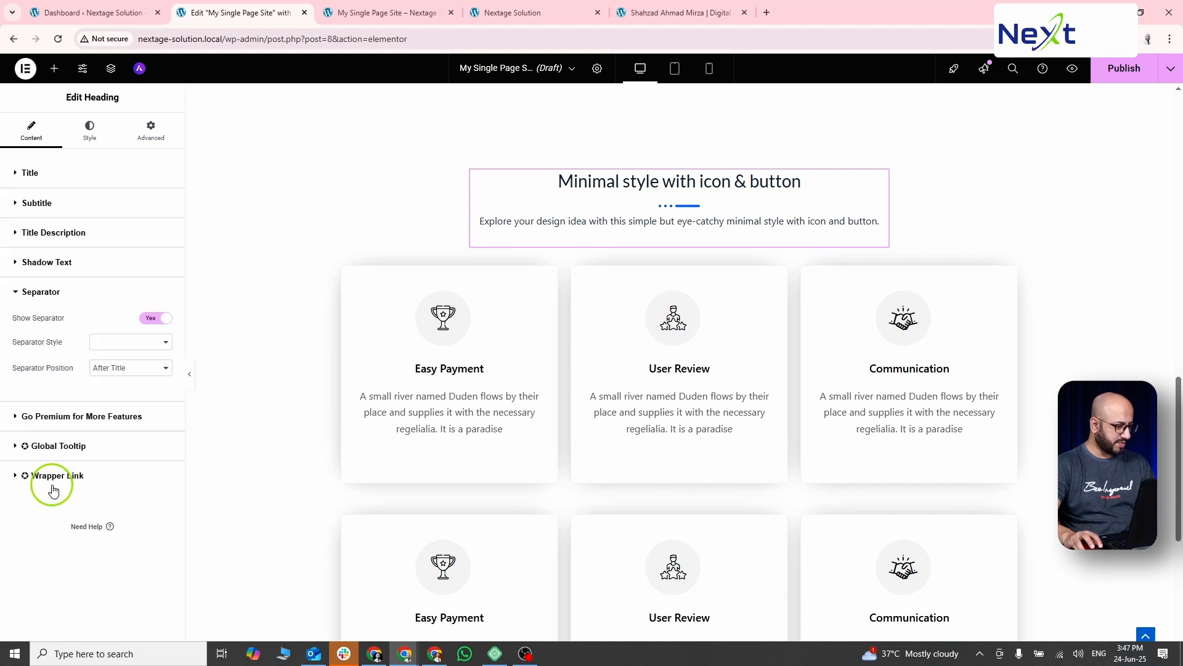
pyautogui.click(156, 319)
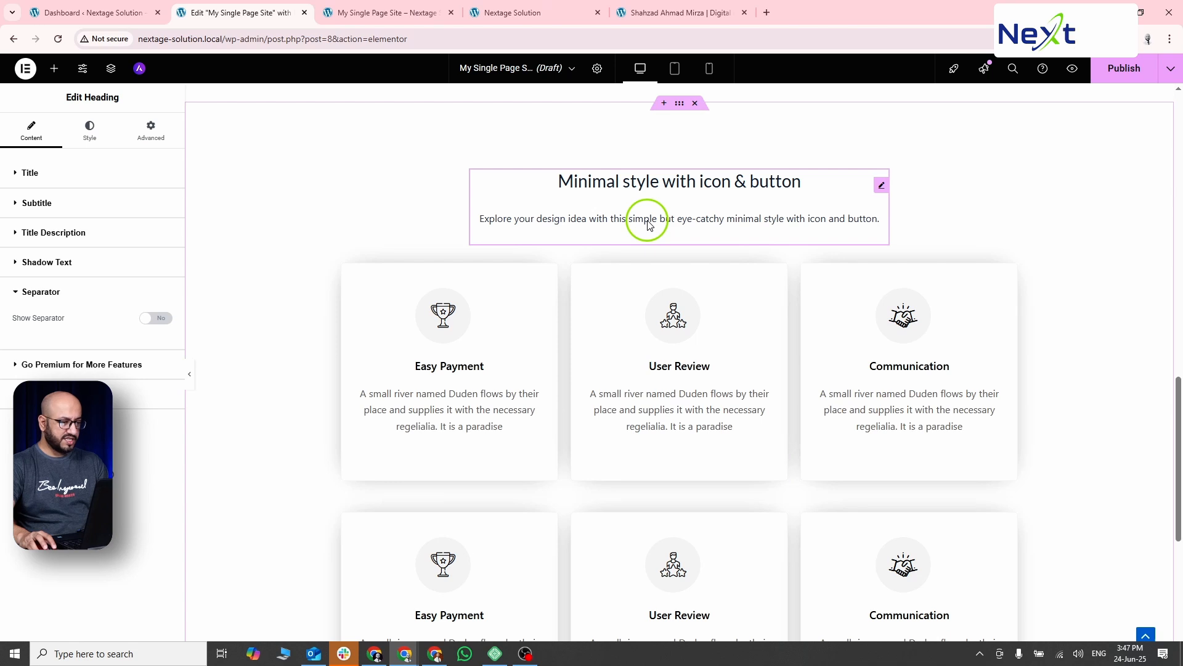
# Clear the description of the heading above the service cards and set its title to "Services.".
pyautogui.click(51, 231)
pyautogui.hotkey('ctrl', 'a')
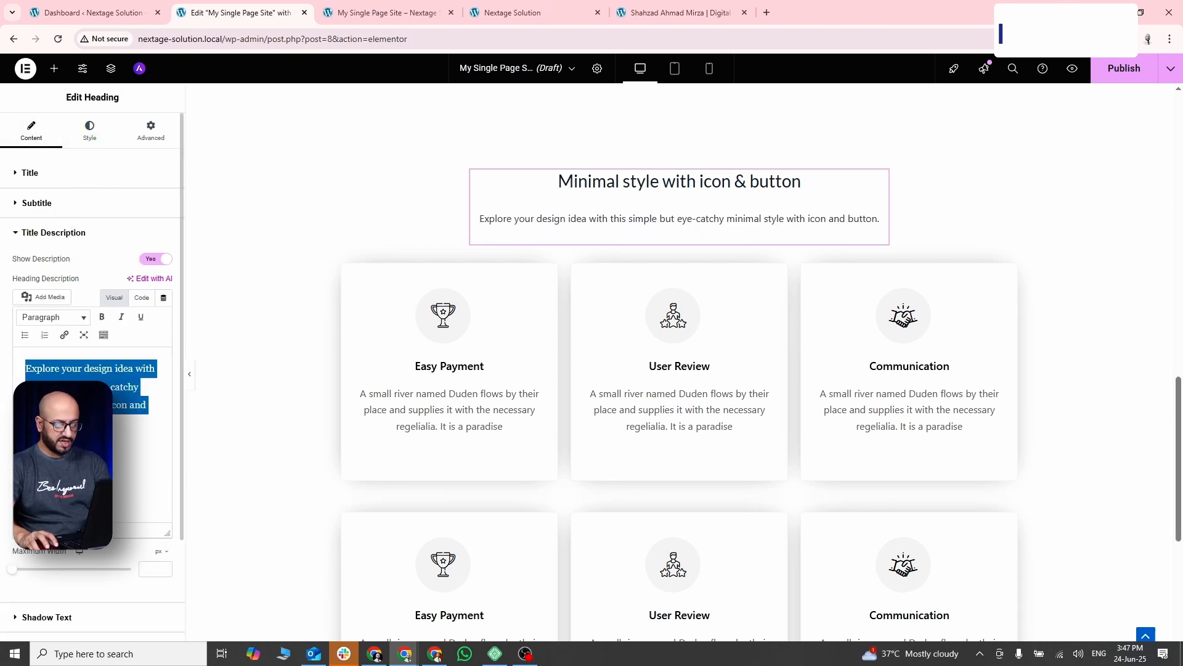
pyautogui.press('BackSpace')
pyautogui.click(36, 177)
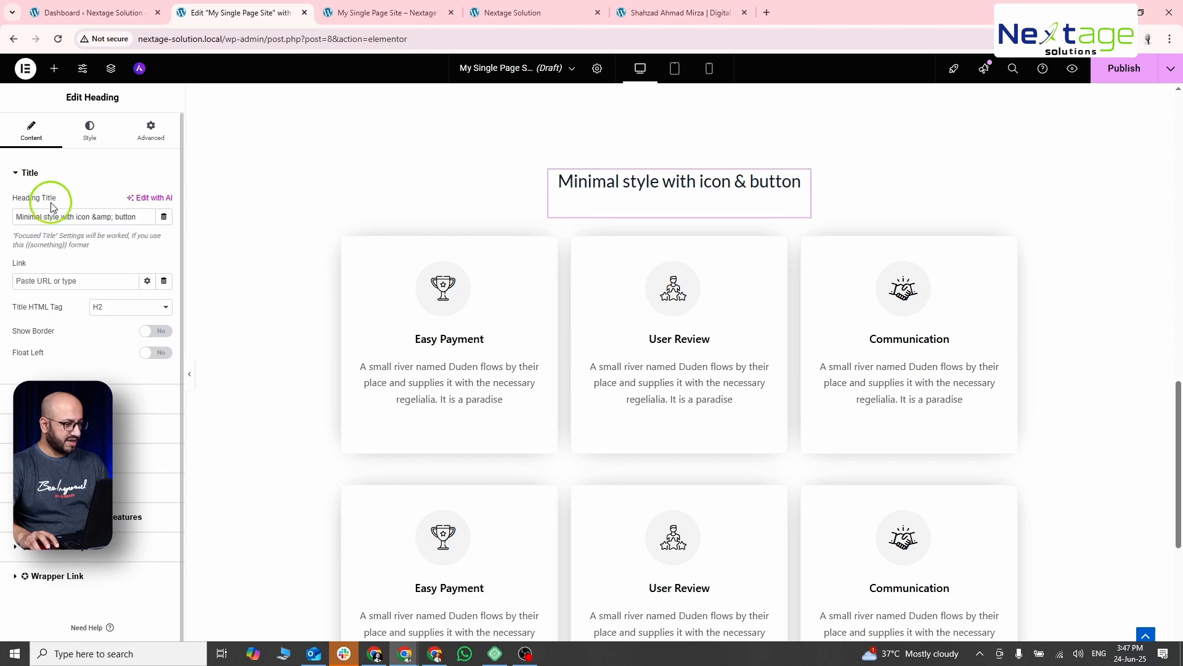
pyautogui.click(51, 213)
pyautogui.hotkey('ctrl', 'a')
pyautogui.write('Service')
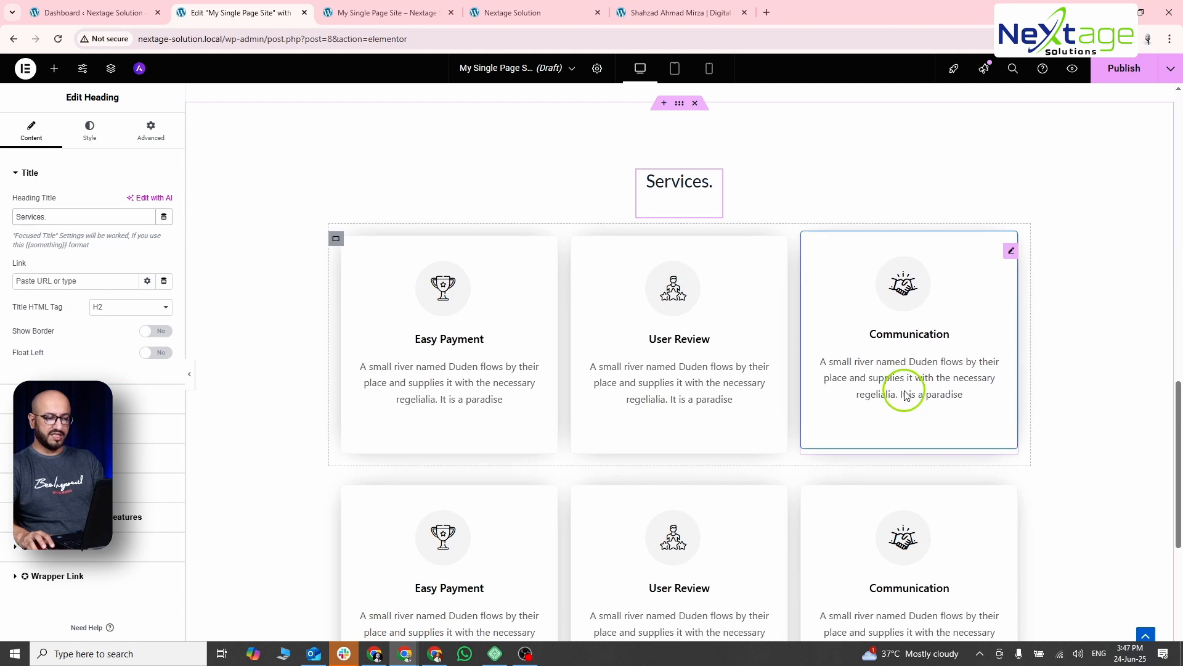
# Switch to the Daniels reference site and examine its Portfolio section, trying the Brand, Design, Graphic and All filters.
pyautogui.hotkey('alt', 'Tab')
pyautogui.scroll(-2, 1159, 398)
pyautogui.hotkey('alt', 'Tab')
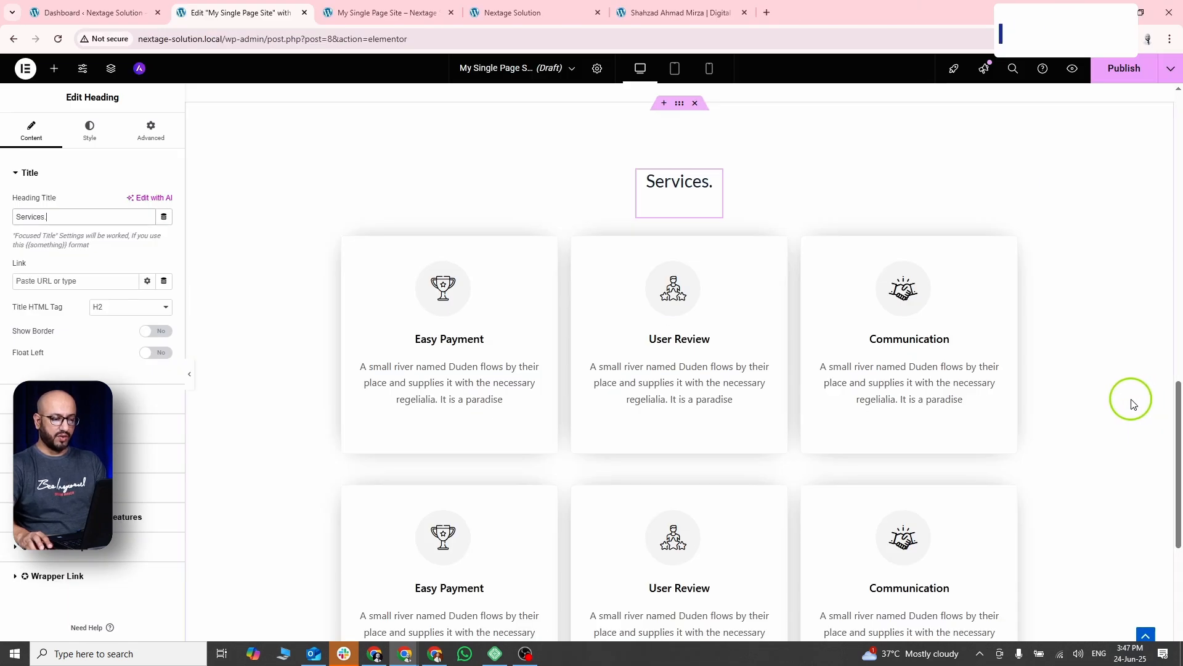
pyautogui.scroll(-2, 1043, 417)
pyautogui.scroll(-2, 1097, 401)
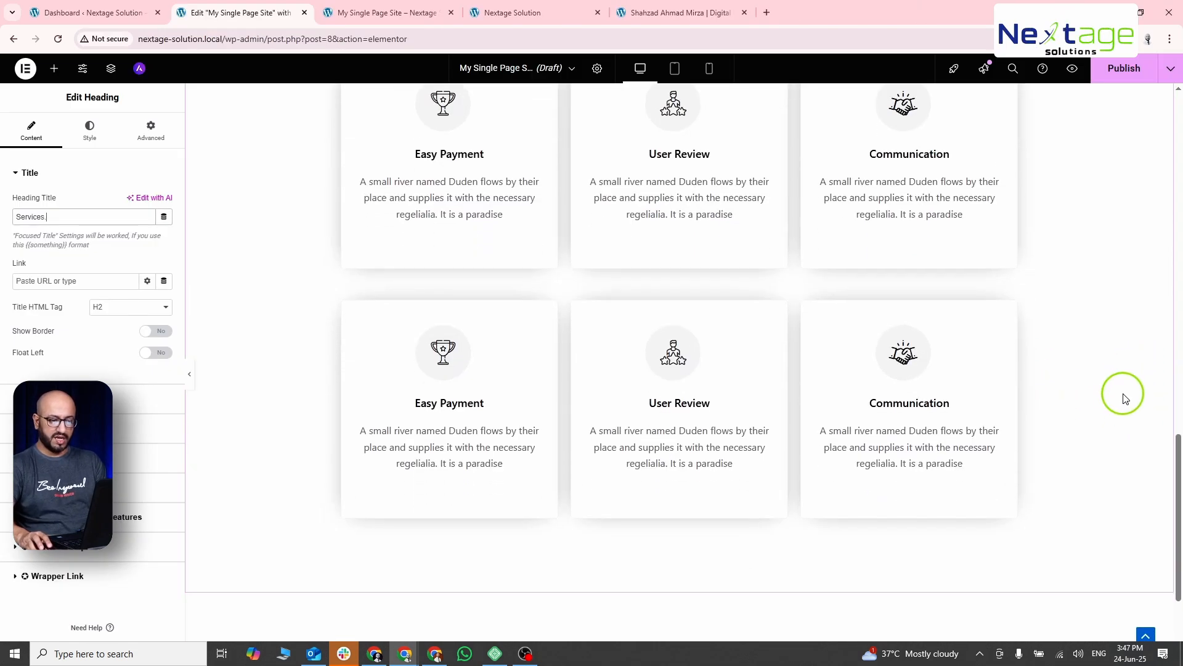
pyautogui.hotkey('alt', 'Tab')
pyautogui.scroll(-6, 1056, 392)
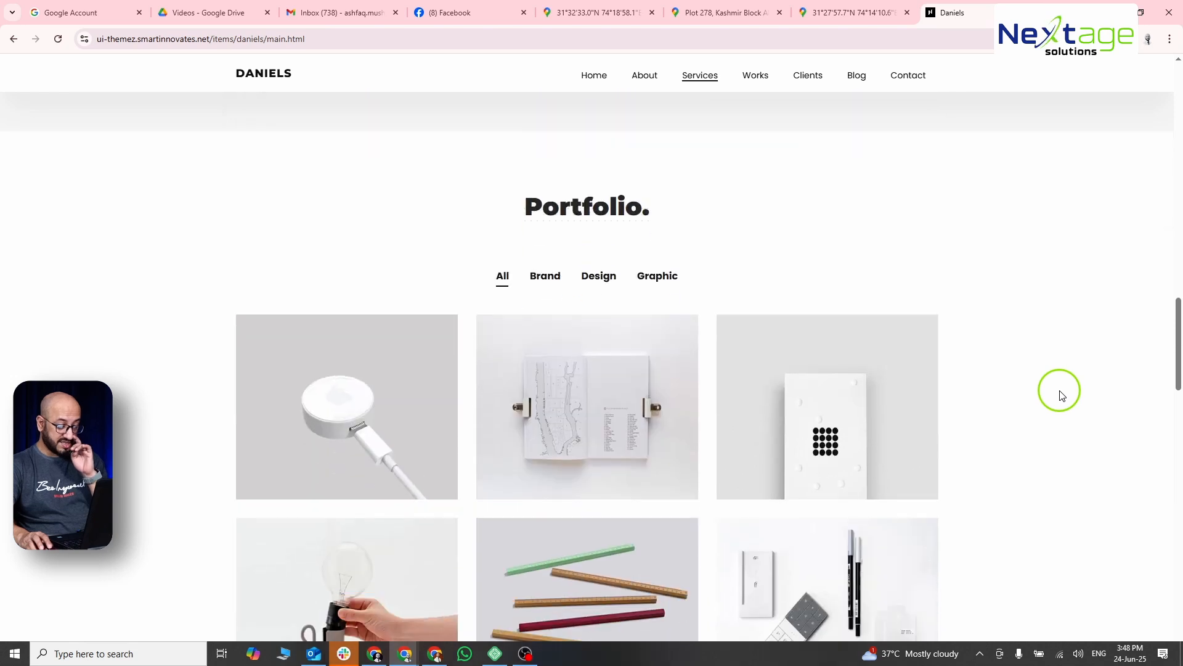
pyautogui.scroll(1, 1062, 395)
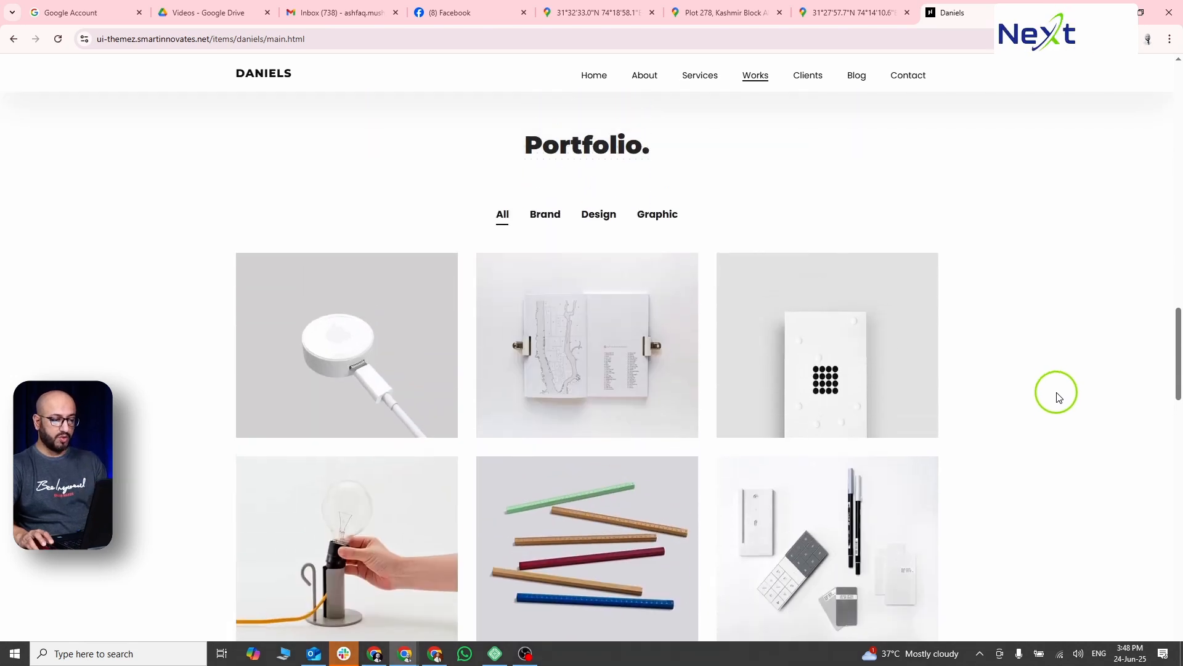
pyautogui.moveTo(381, 338)
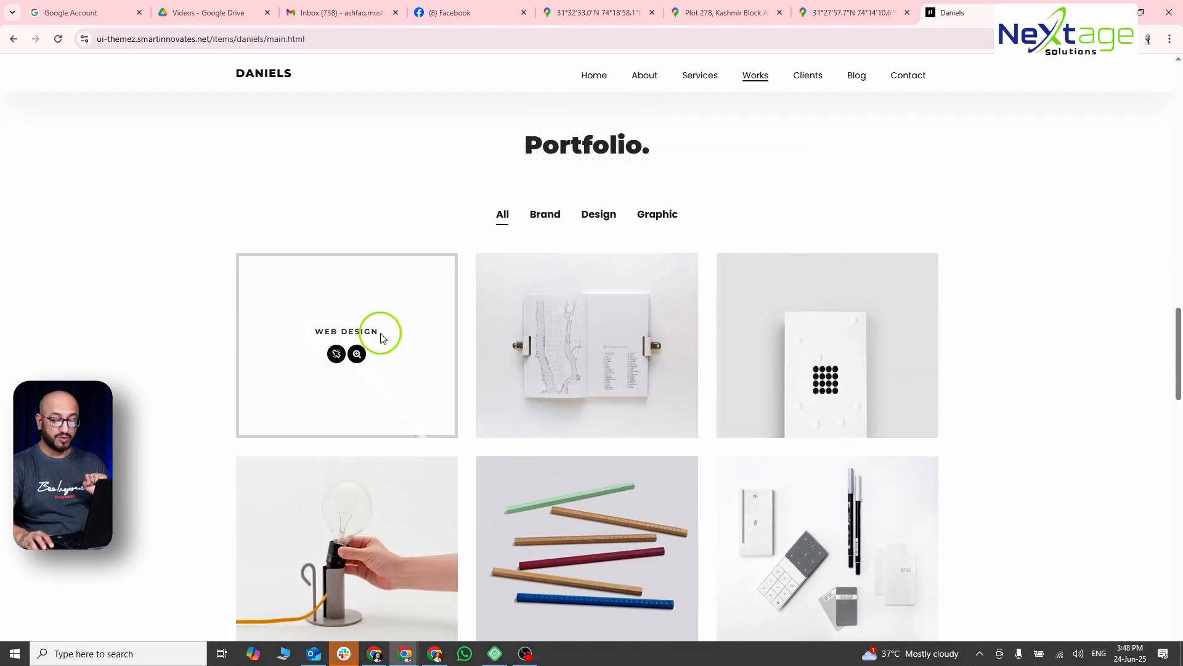
pyautogui.click(545, 220)
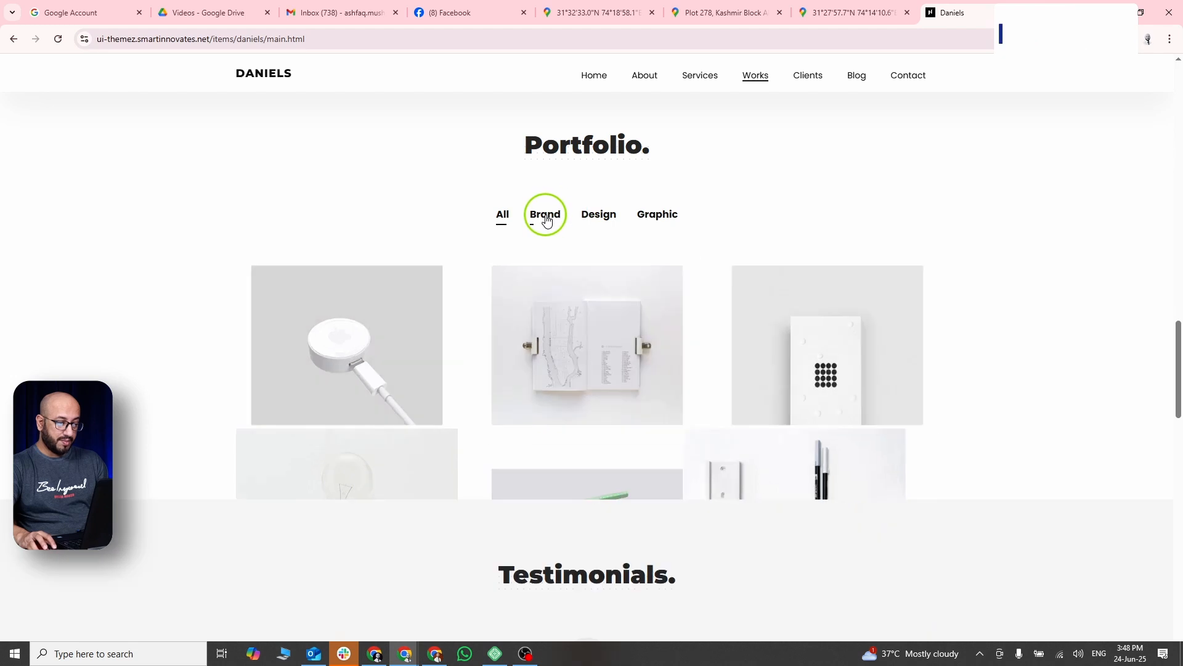
pyautogui.click(597, 221)
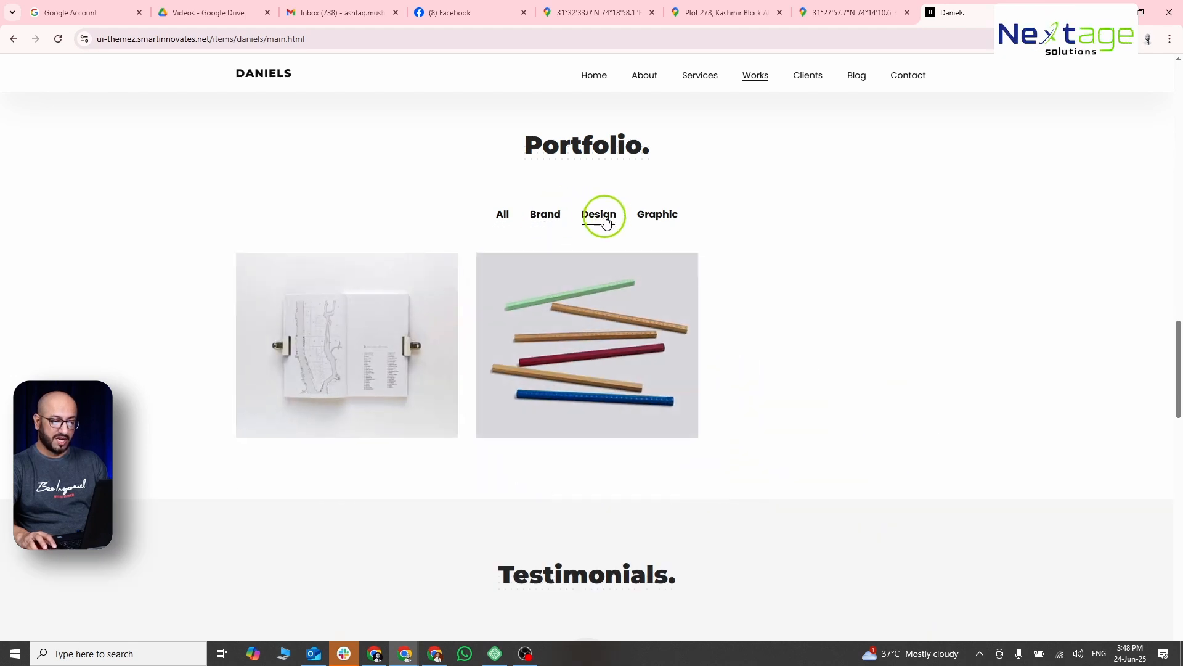
pyautogui.click(672, 222)
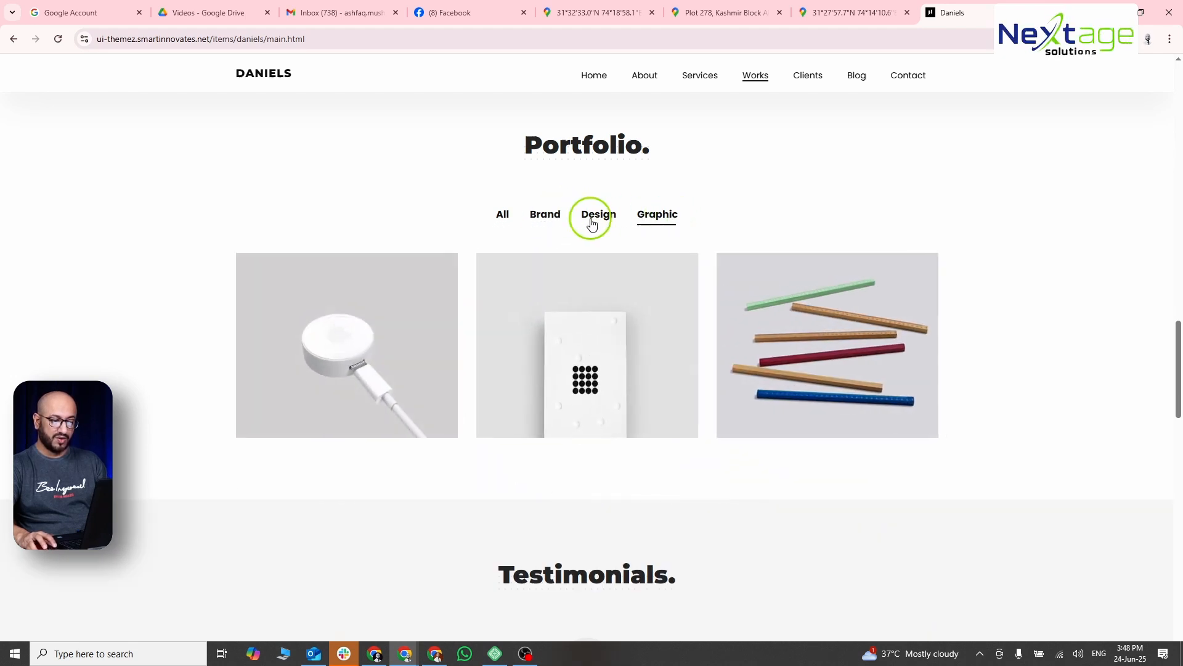
pyautogui.click(507, 222)
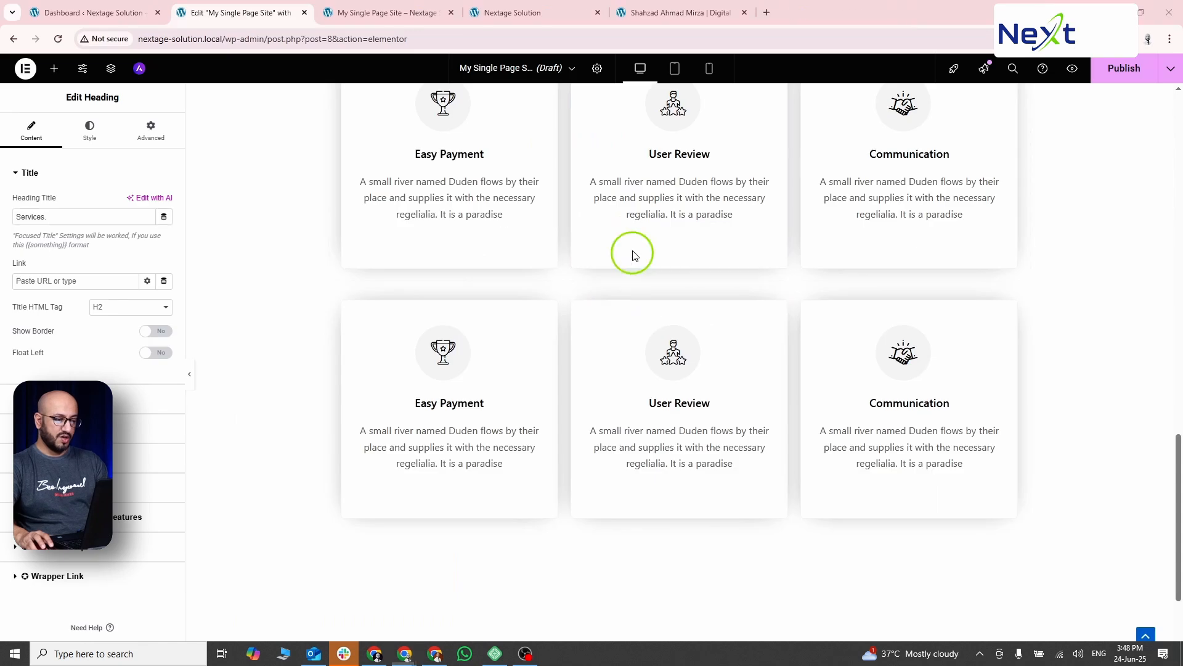
# Back in the Elementor editor, add a single-column Flexbox container below the service cards and place a Heading widget in it.
pyautogui.scroll(-3, 613, 362)
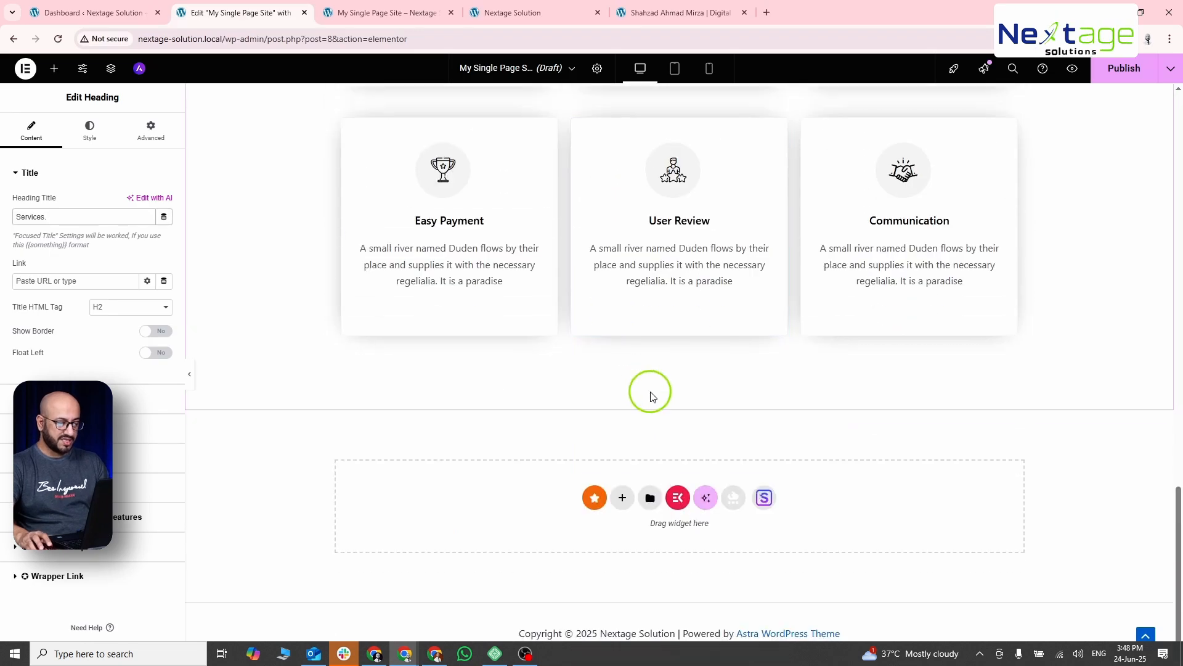
pyautogui.click(621, 505)
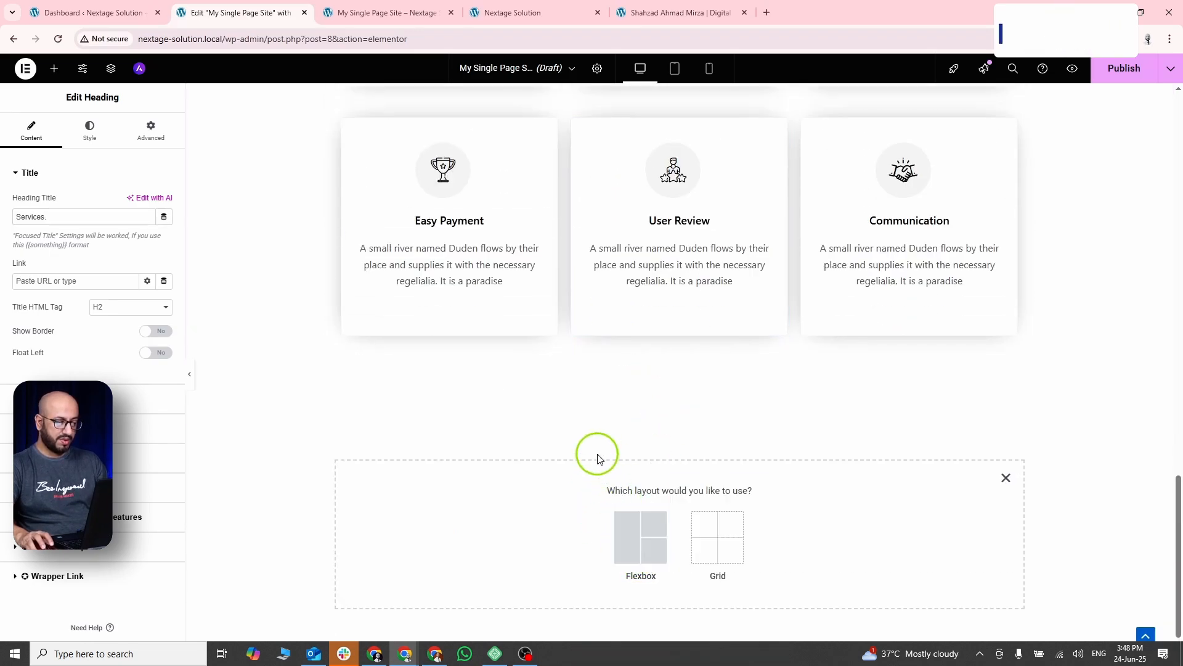
pyautogui.click(629, 528)
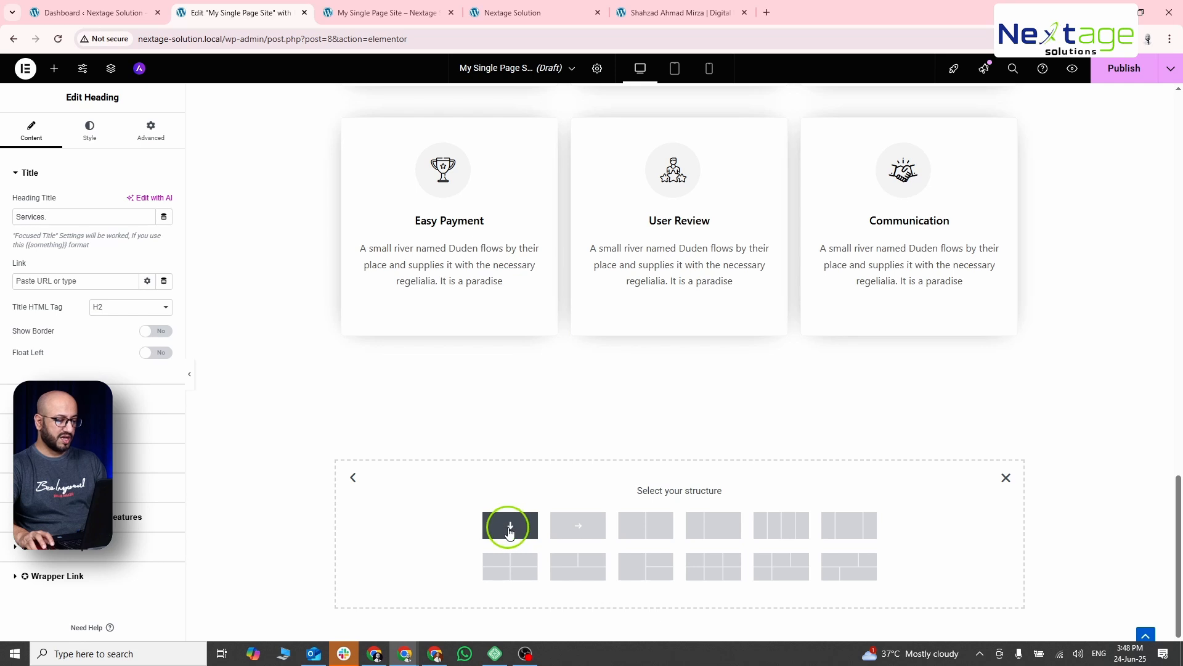
pyautogui.click(509, 531)
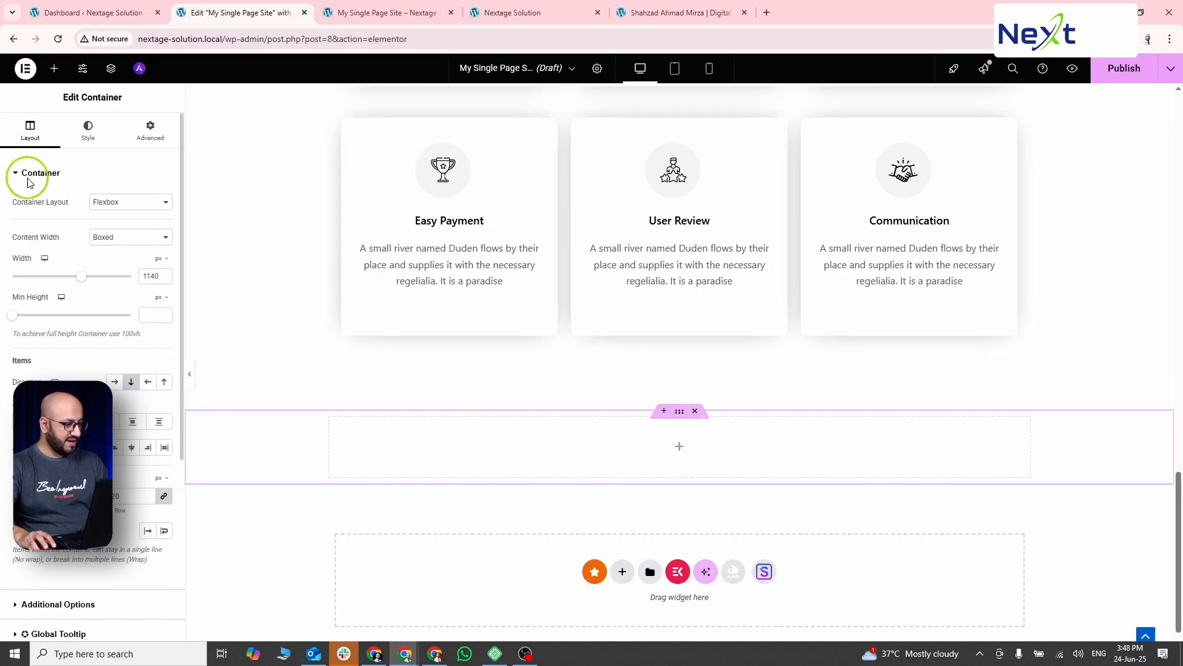
pyautogui.click(54, 68)
pyautogui.moveTo(49, 320); pyautogui.dragTo(678, 445)
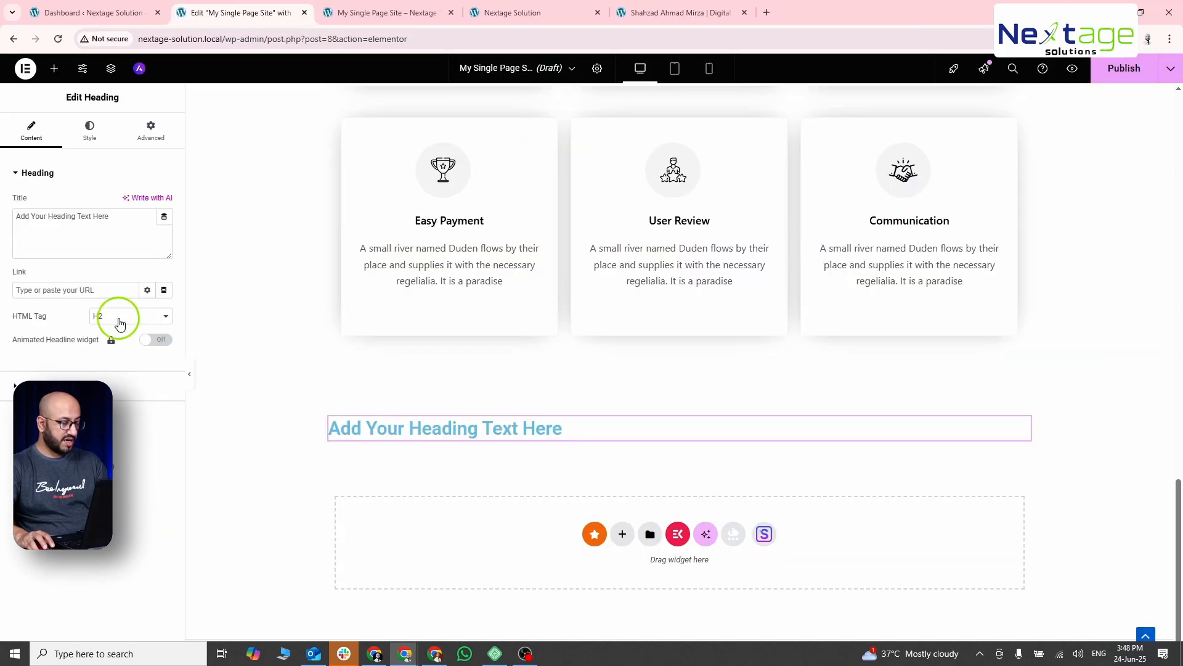
# Find the Tabs widget by searching for "tab" and place it below the new heading in the same container.
pyautogui.click(57, 74)
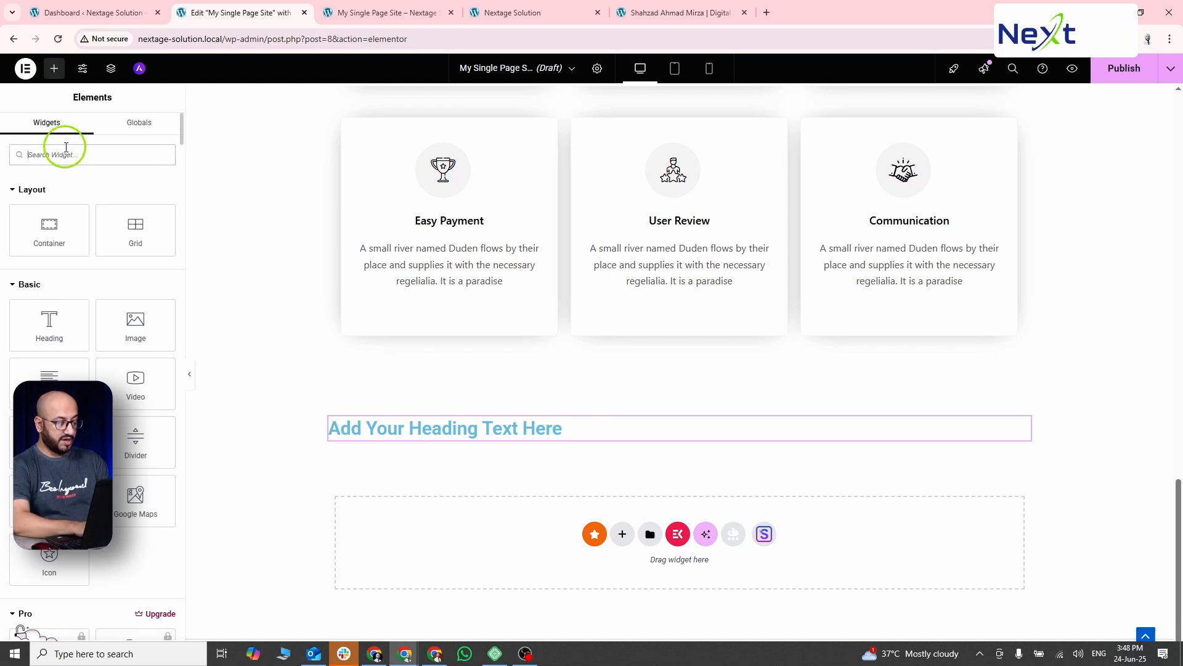
pyautogui.write('tab')
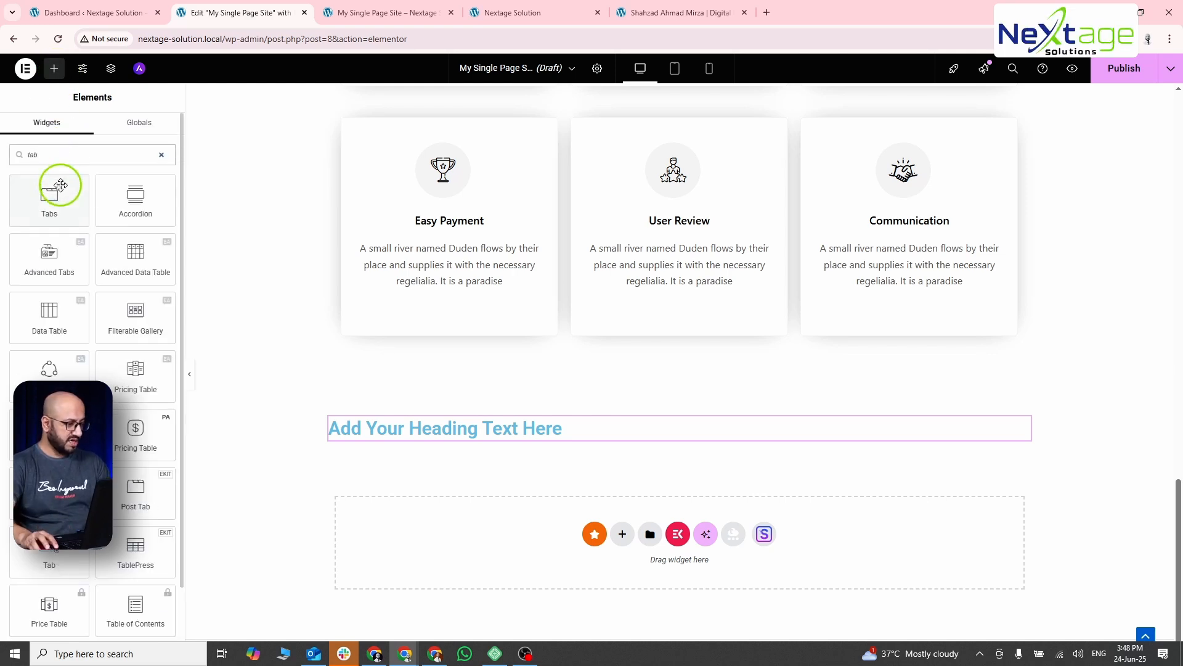
pyautogui.moveTo(55, 207); pyautogui.dragTo(693, 454)
pyautogui.scroll(-2, 764, 502)
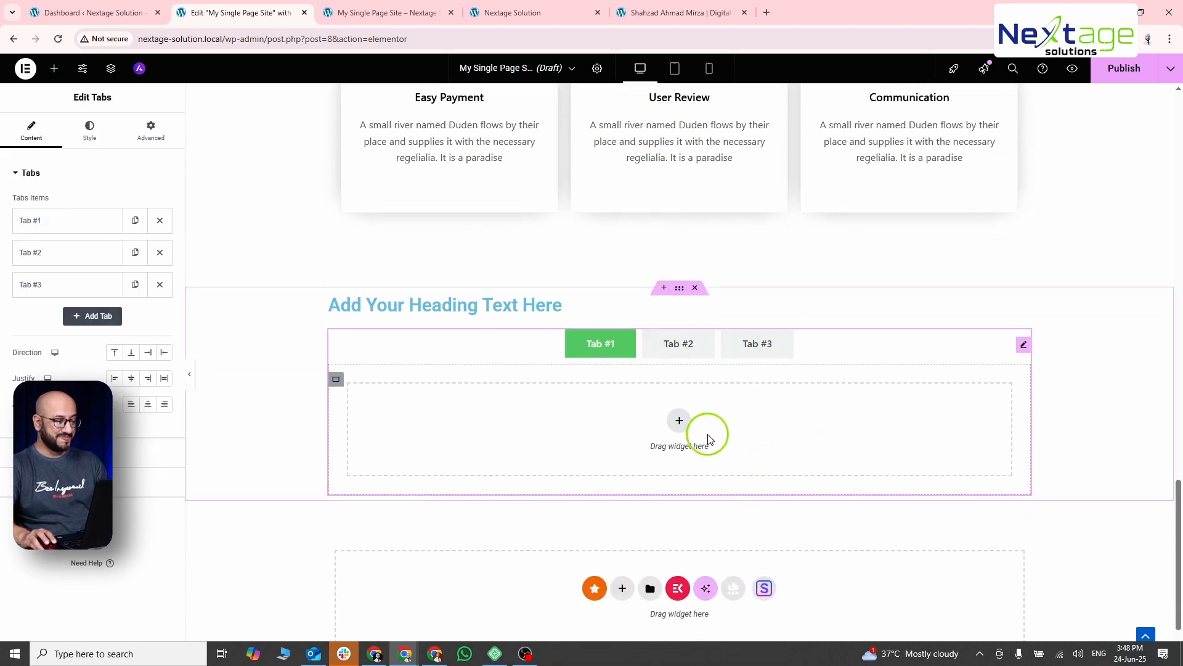
# Compare with the reference site and set the new heading's title to "Portfolio".
pyautogui.hotkey('alt', 'Tab')
pyautogui.hotkey('alt', 'Tab')
pyautogui.click(517, 302)
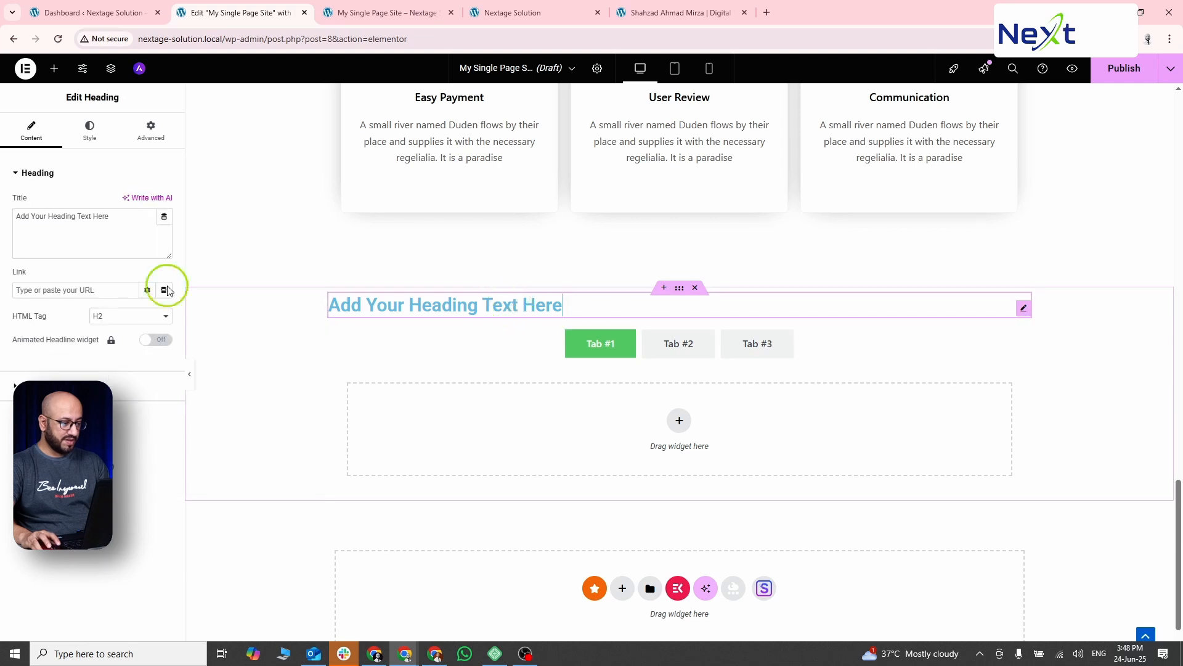
pyautogui.hotkey('ctrl', 'a')
pyautogui.write('P')
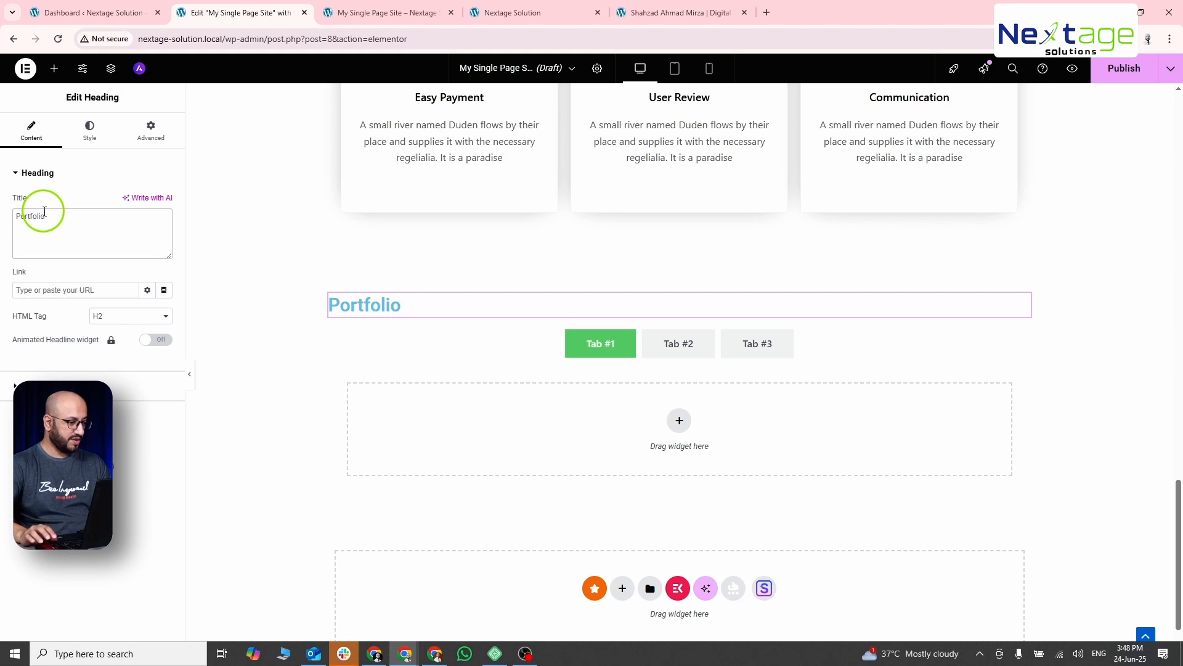
# Center the Portfolio heading and give its text a dark global theme color.
pyautogui.click(90, 129)
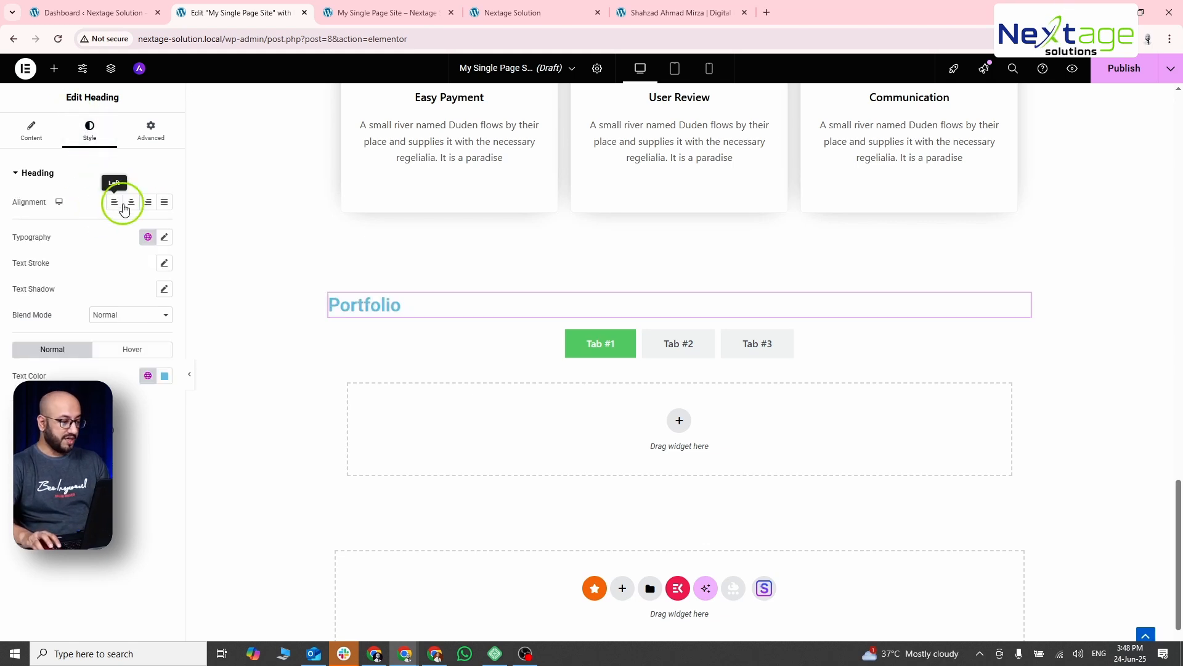
pyautogui.click(134, 201)
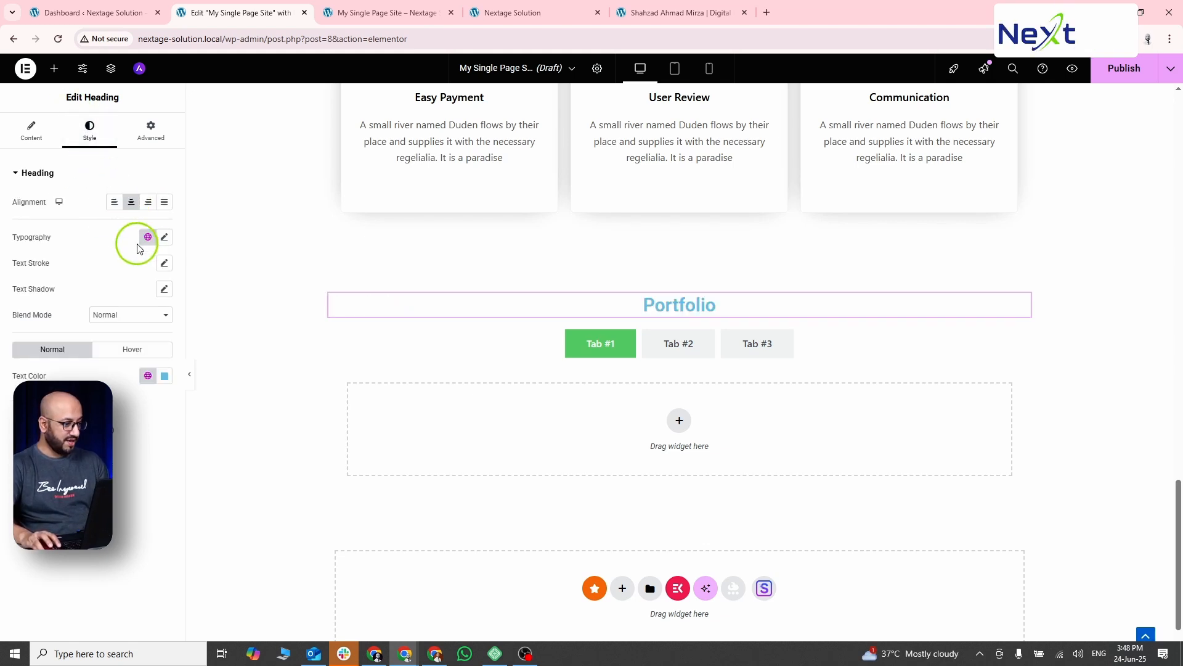
pyautogui.click(147, 376)
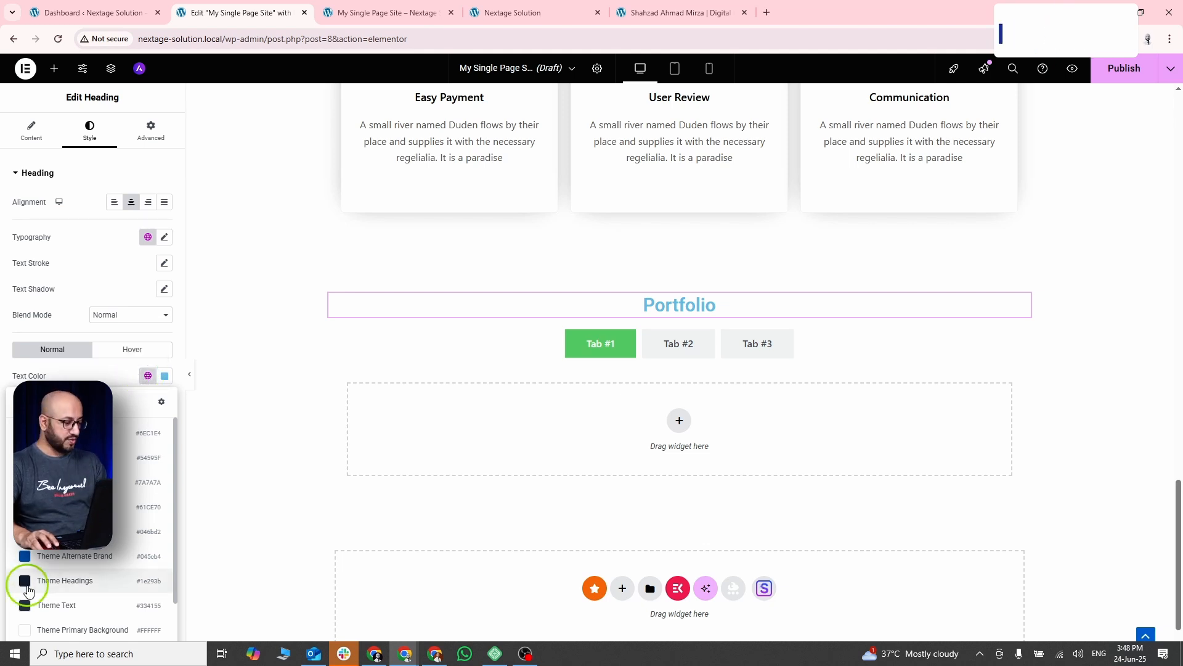
pyautogui.click(49, 605)
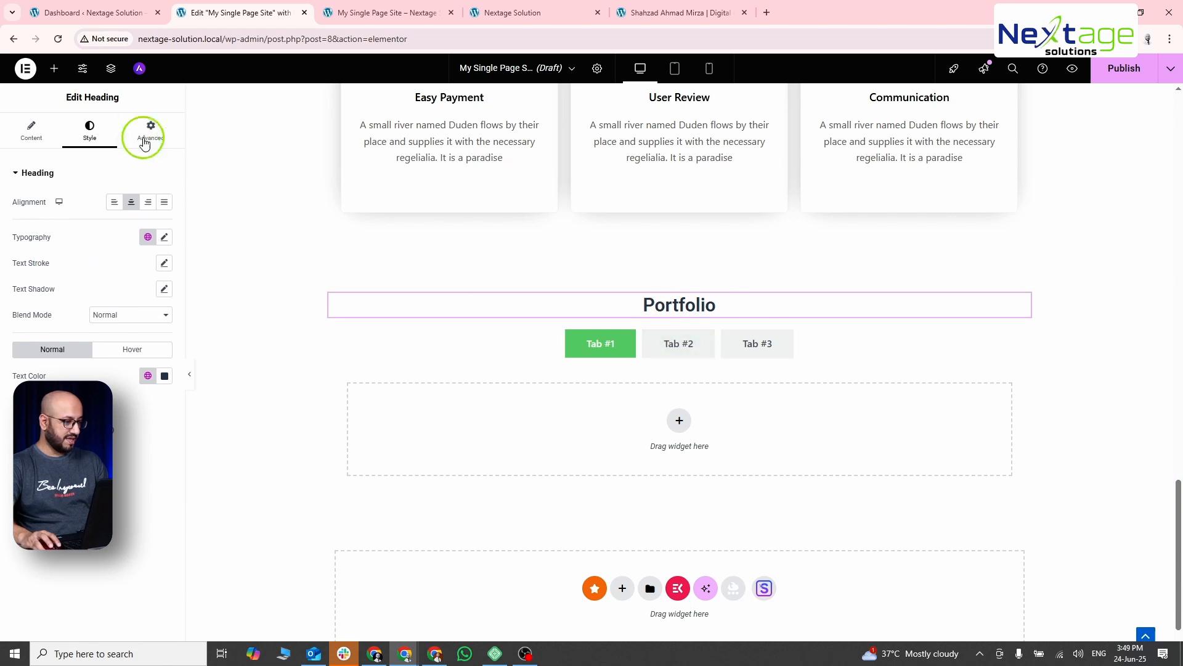
# Set the Portfolio heading's bottom padding to 20 px.
pyautogui.click(154, 129)
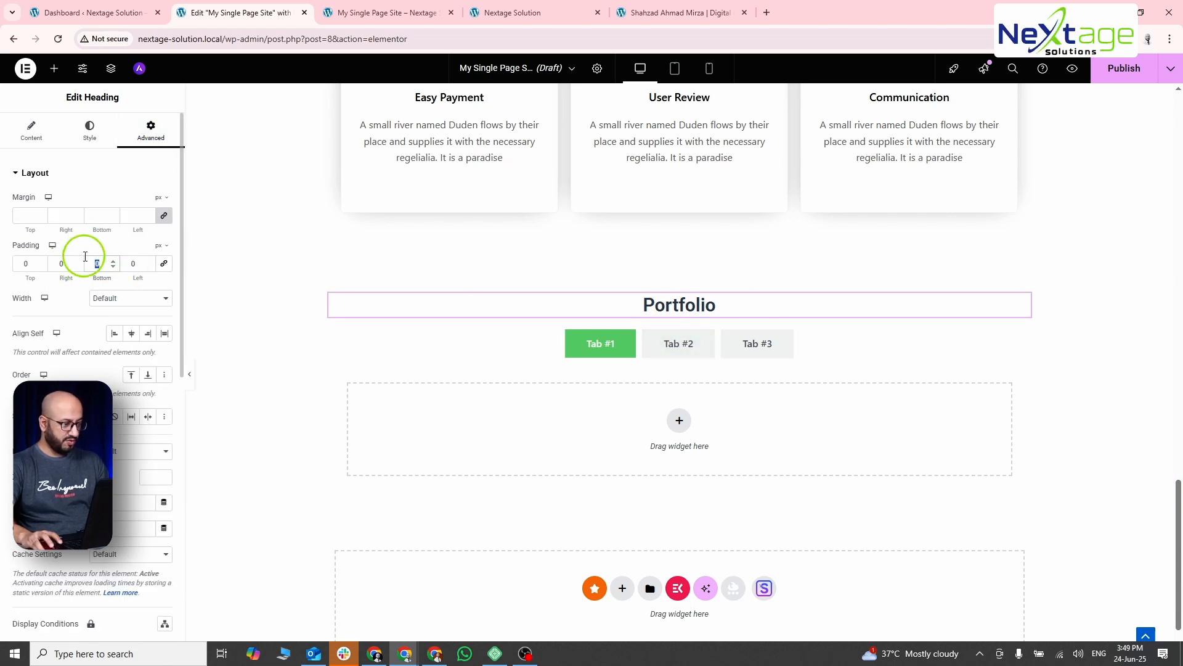
pyautogui.write('5')
pyautogui.press('BackSpace')
pyautogui.write('0')
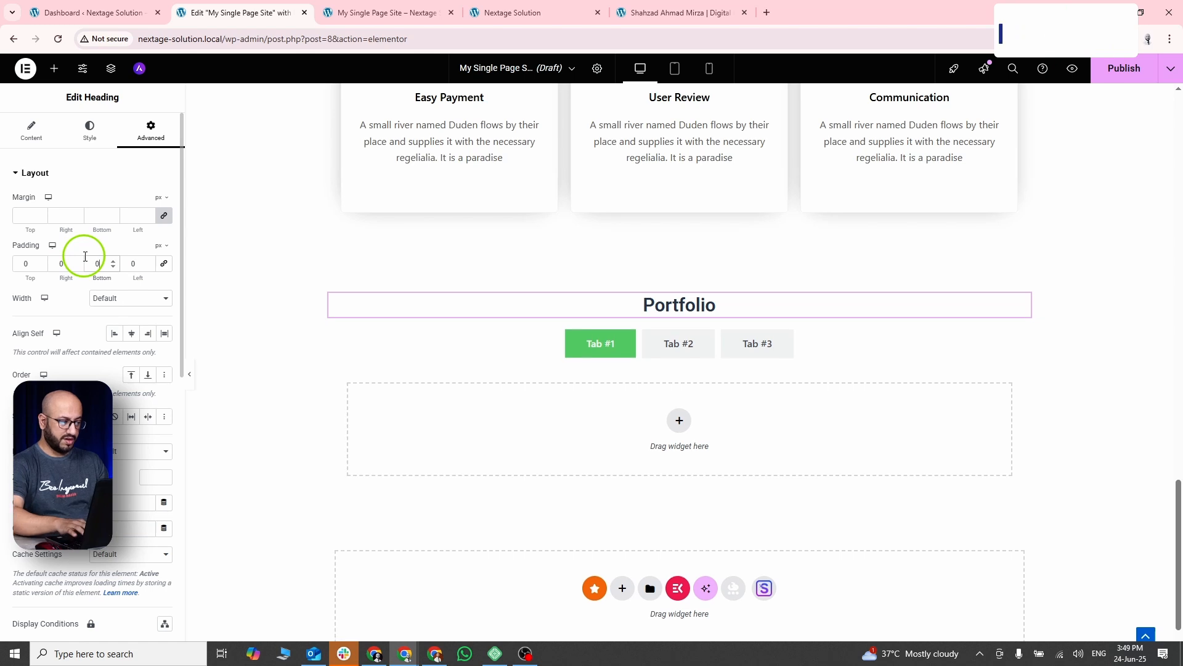
pyautogui.write('20')
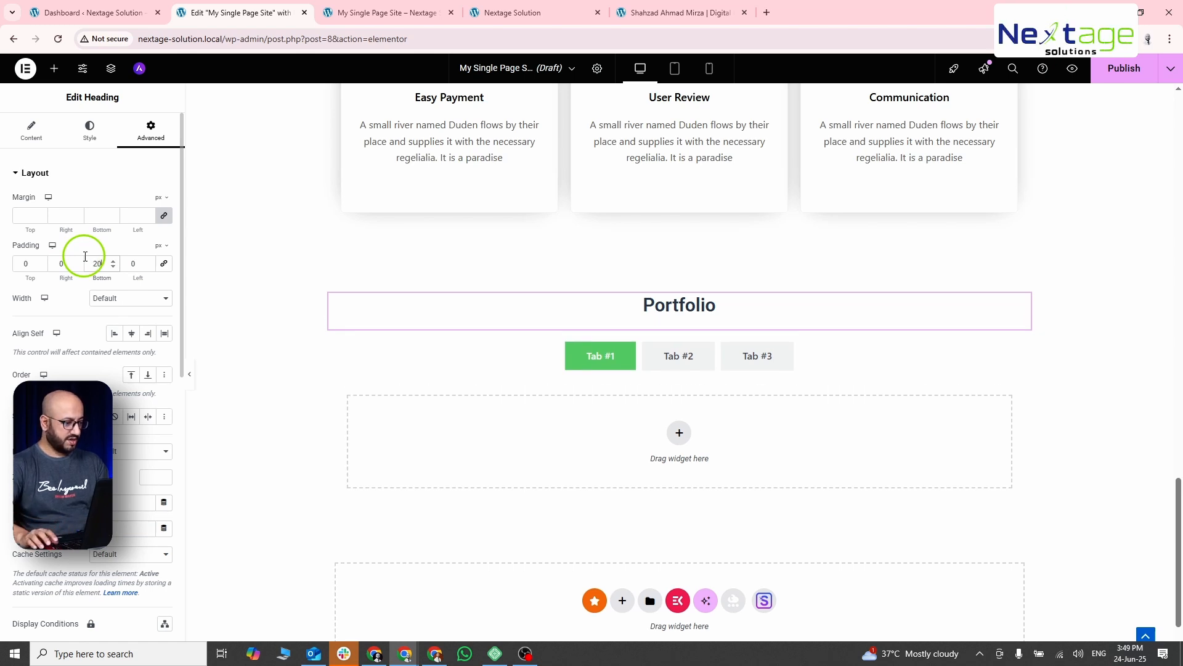
# Compare the Portfolio tabs with the reference site and rename the first tab as "All".
pyautogui.click(606, 356)
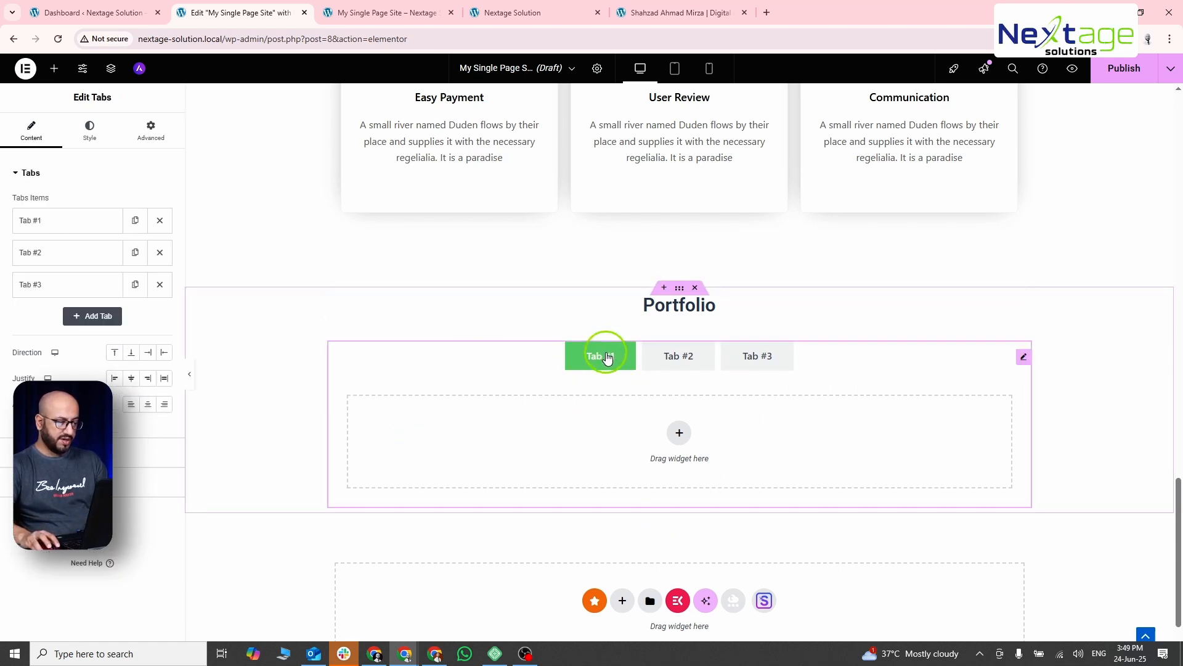
pyautogui.hotkey('alt', 'Tab')
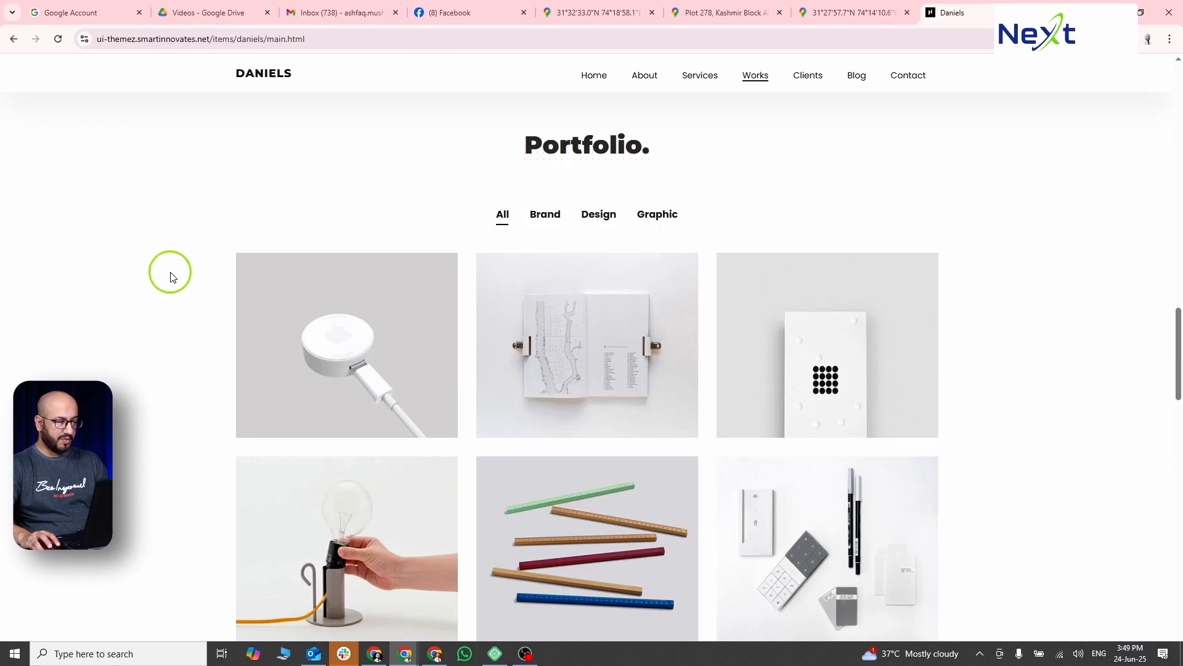
pyautogui.hotkey('alt', 'Tab')
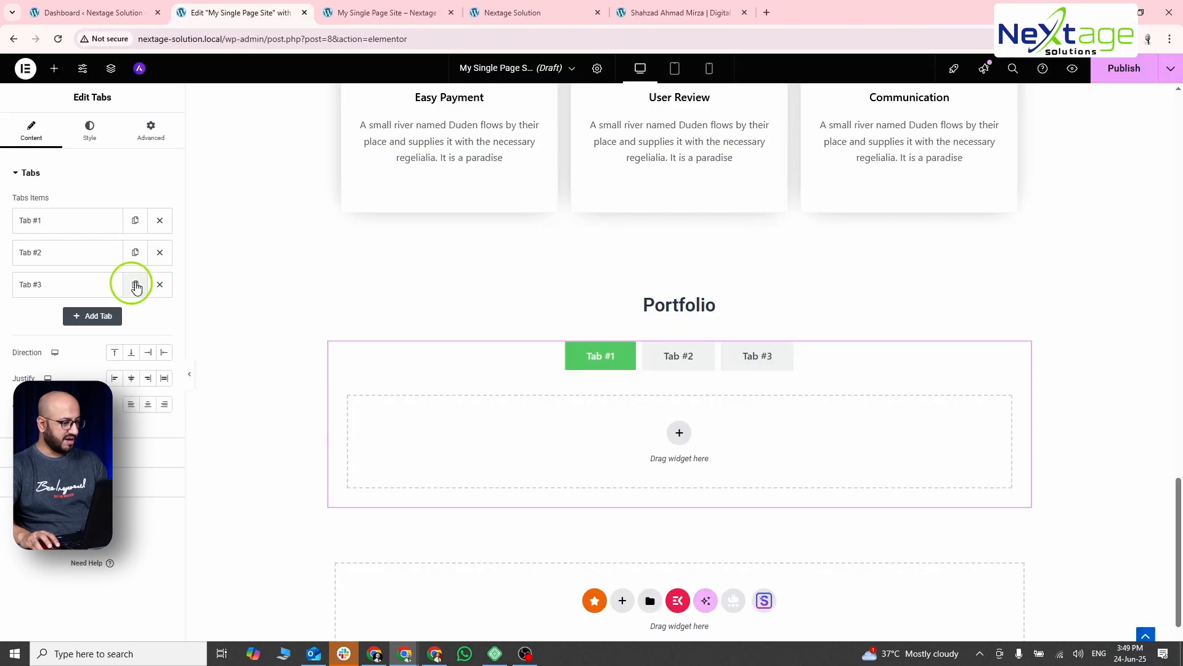
pyautogui.click(95, 227)
pyautogui.click(63, 264)
pyautogui.hotkey('ctrl', 'a')
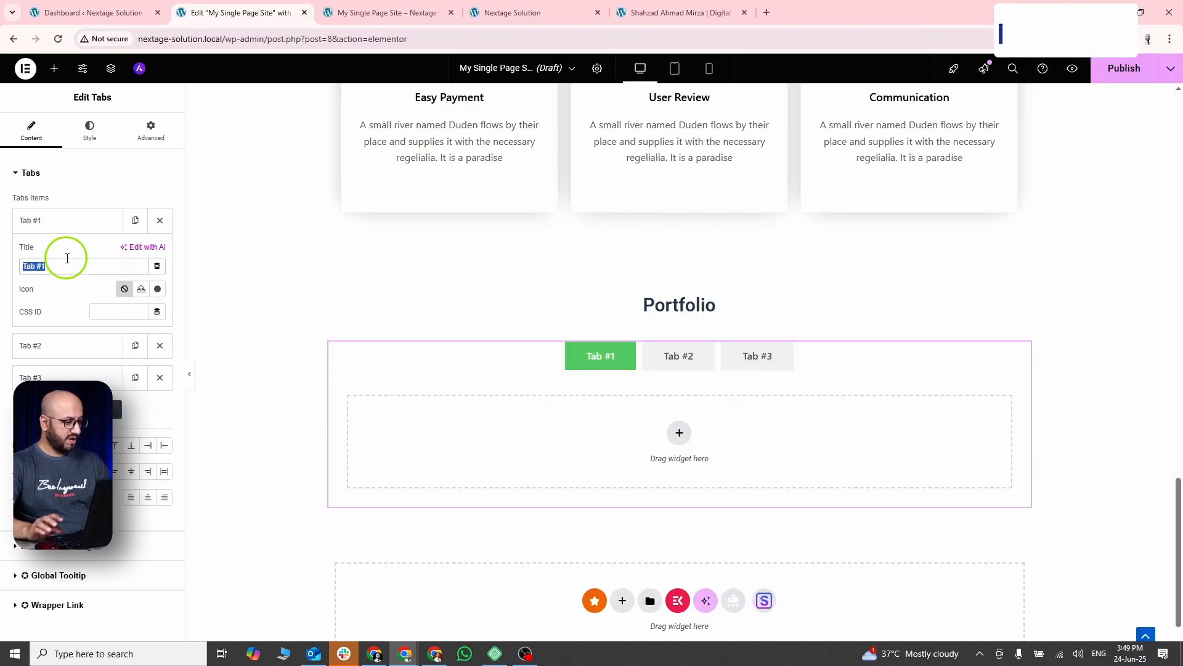
pyautogui.write('All')
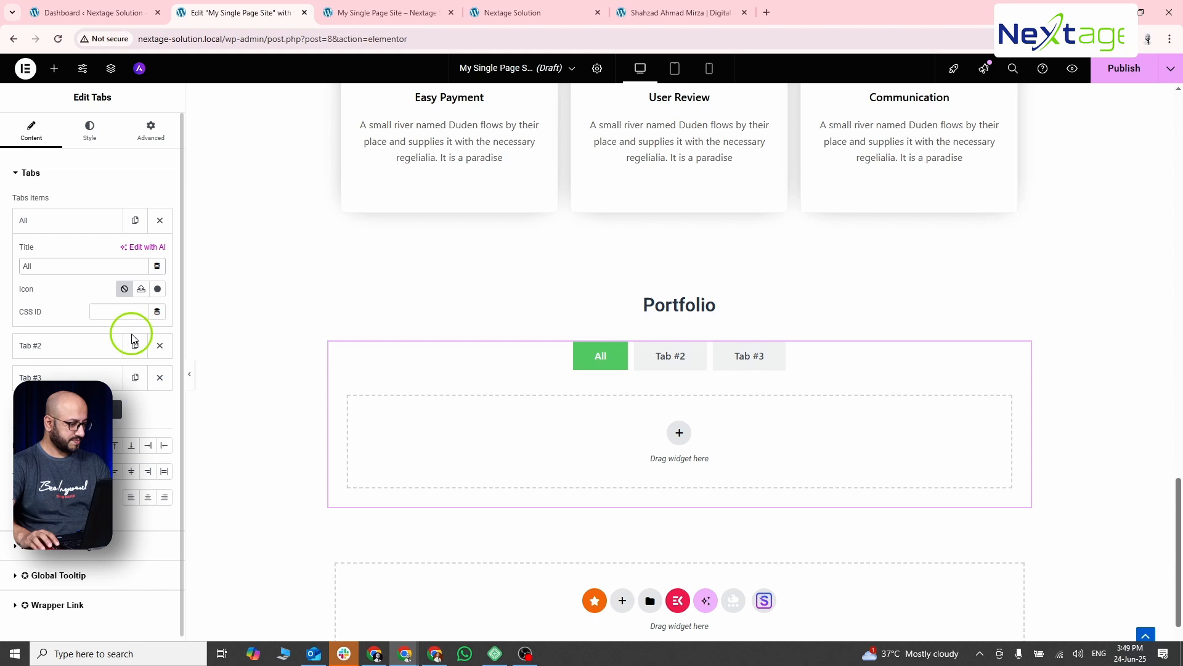
# Rename the second tab as "Brand" and the third tab as "Design".
pyautogui.click(69, 347)
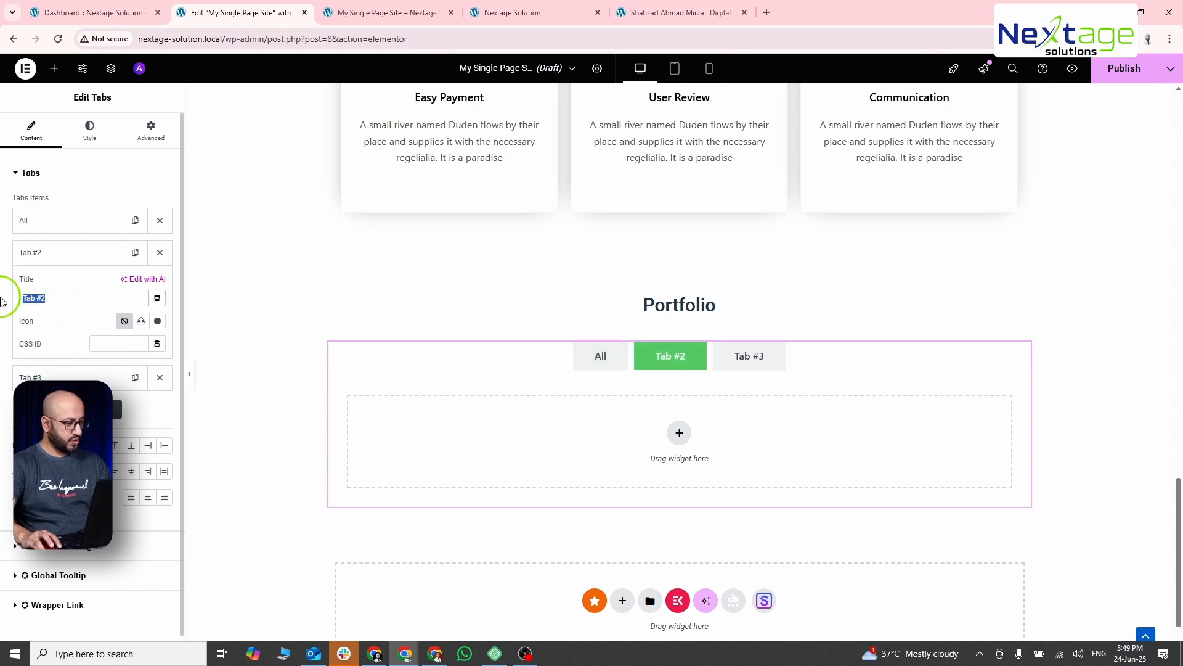
pyautogui.write('Brand')
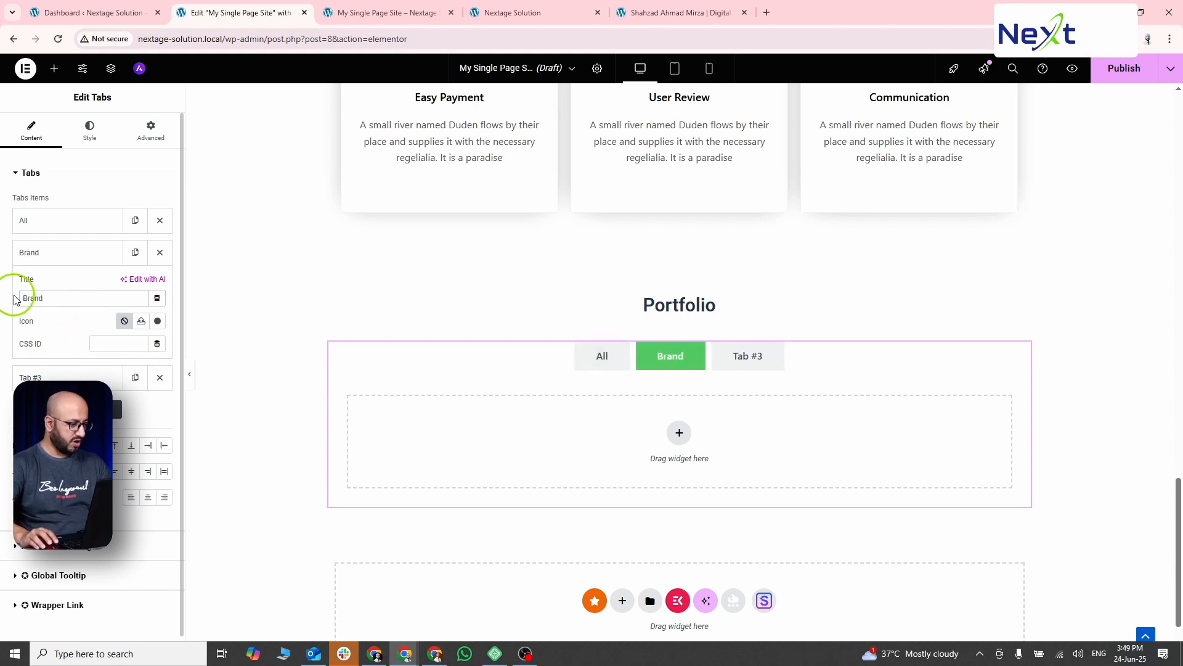
pyautogui.click(46, 379)
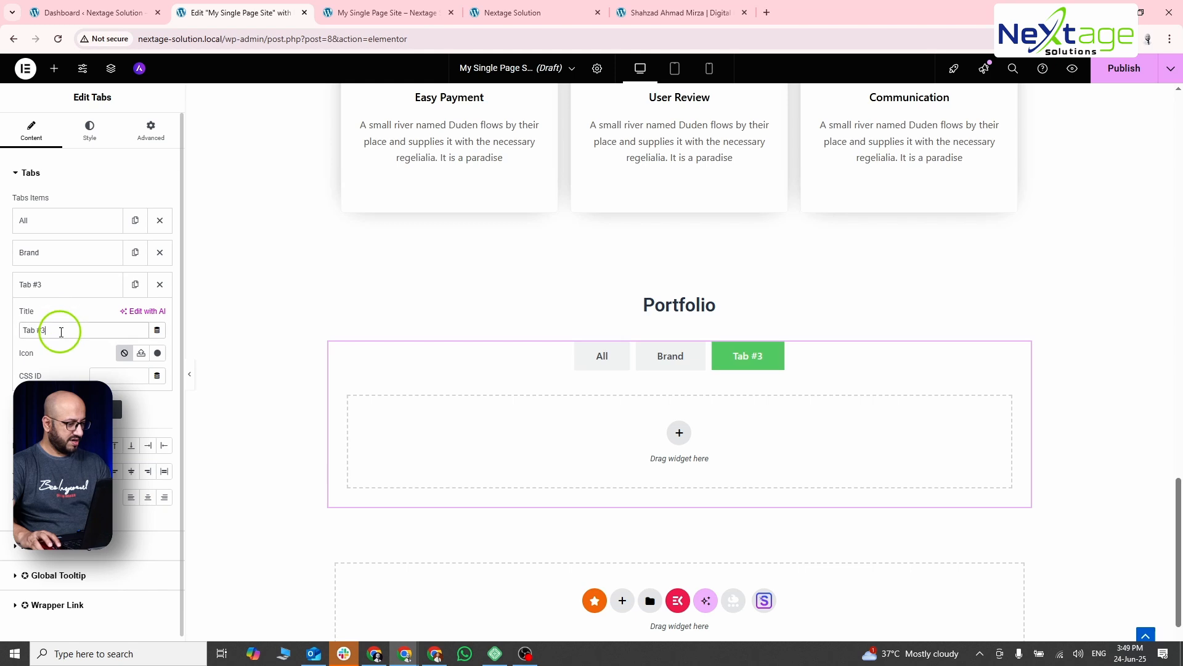
pyautogui.write('Desg')
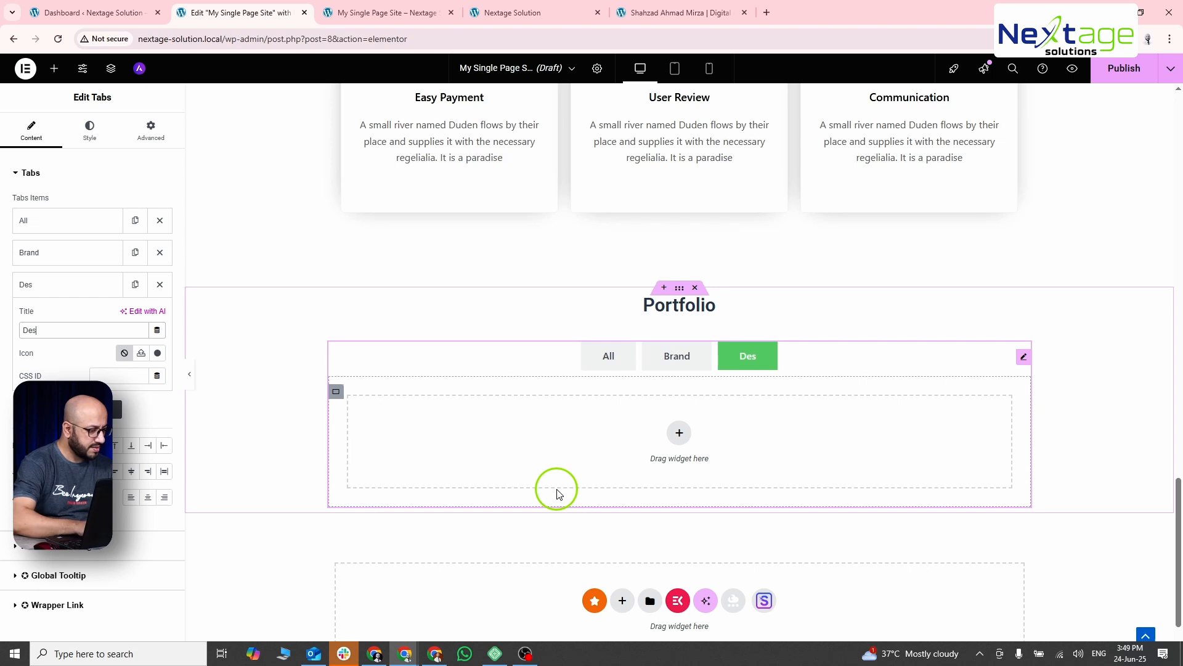
pyautogui.write('n')
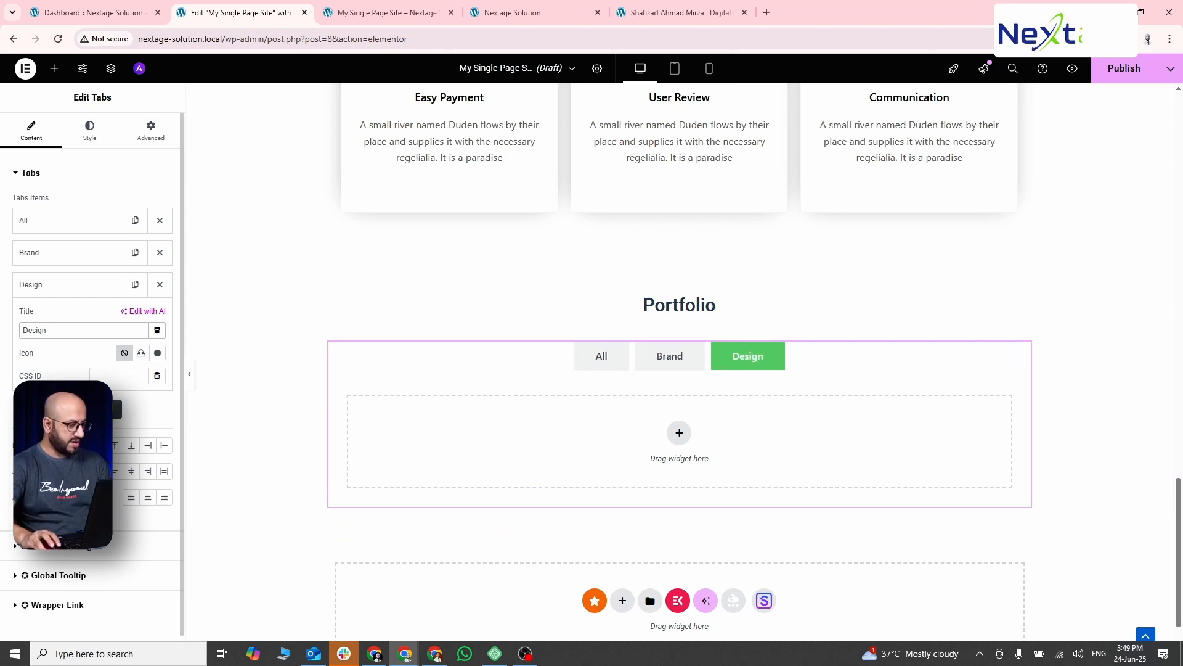
# Add a fourth tab to the Portfolio tabs and title it "Graphics".
pyautogui.click(79, 407)
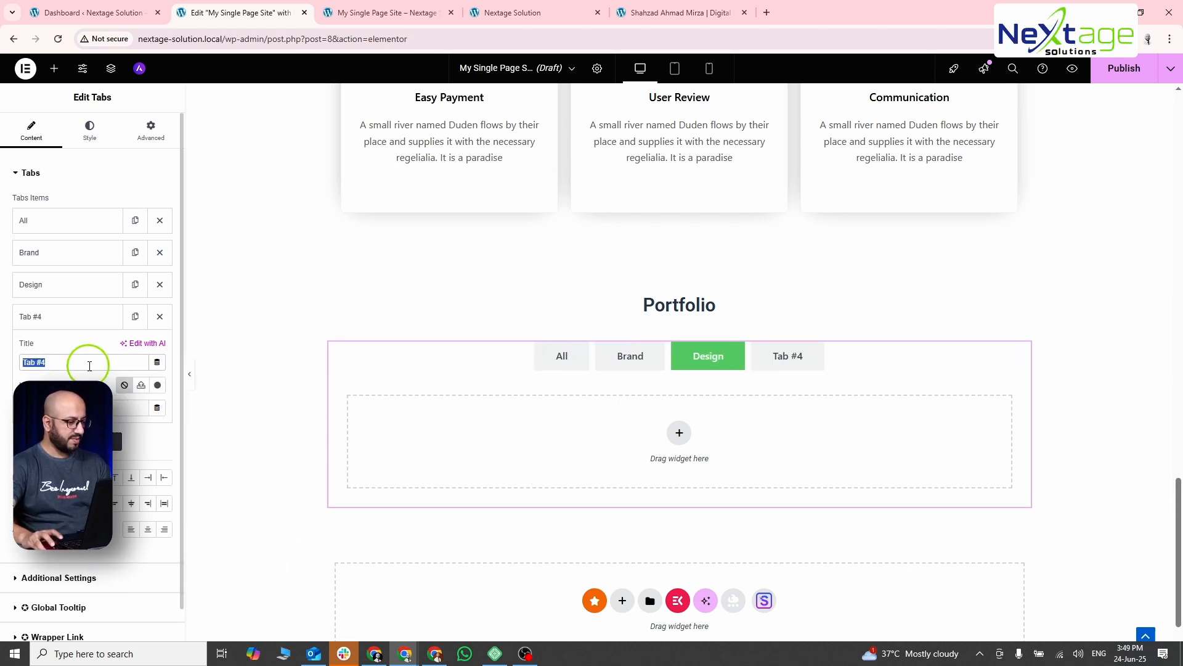
pyautogui.write('Gr')
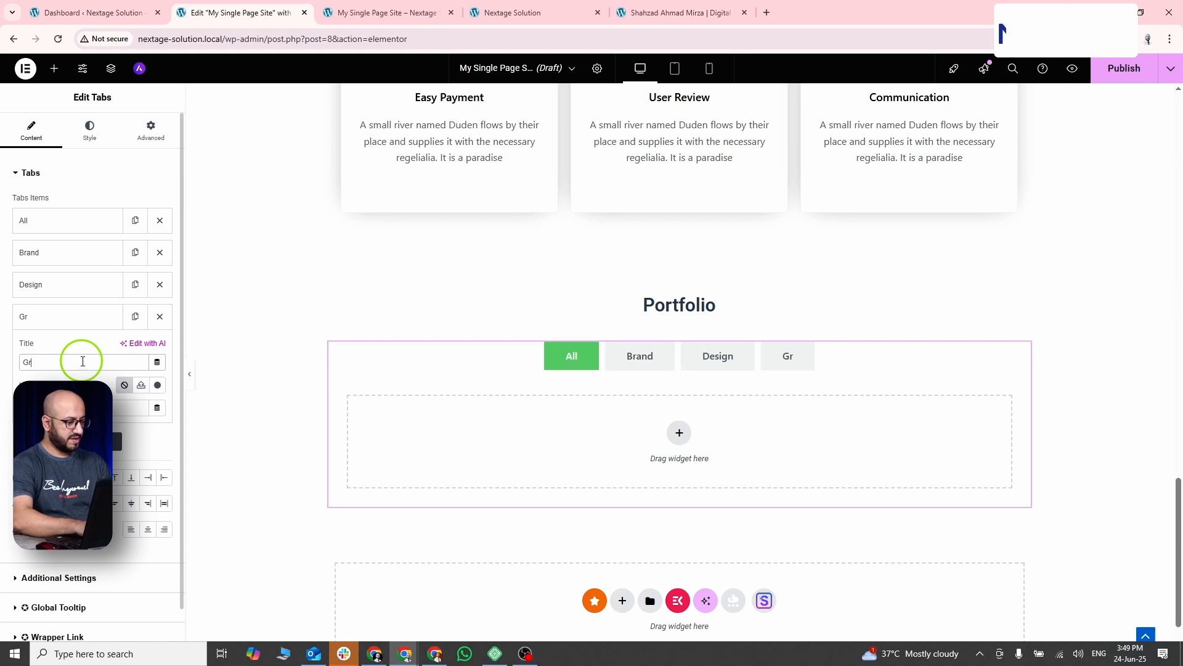
pyautogui.write('aphics')
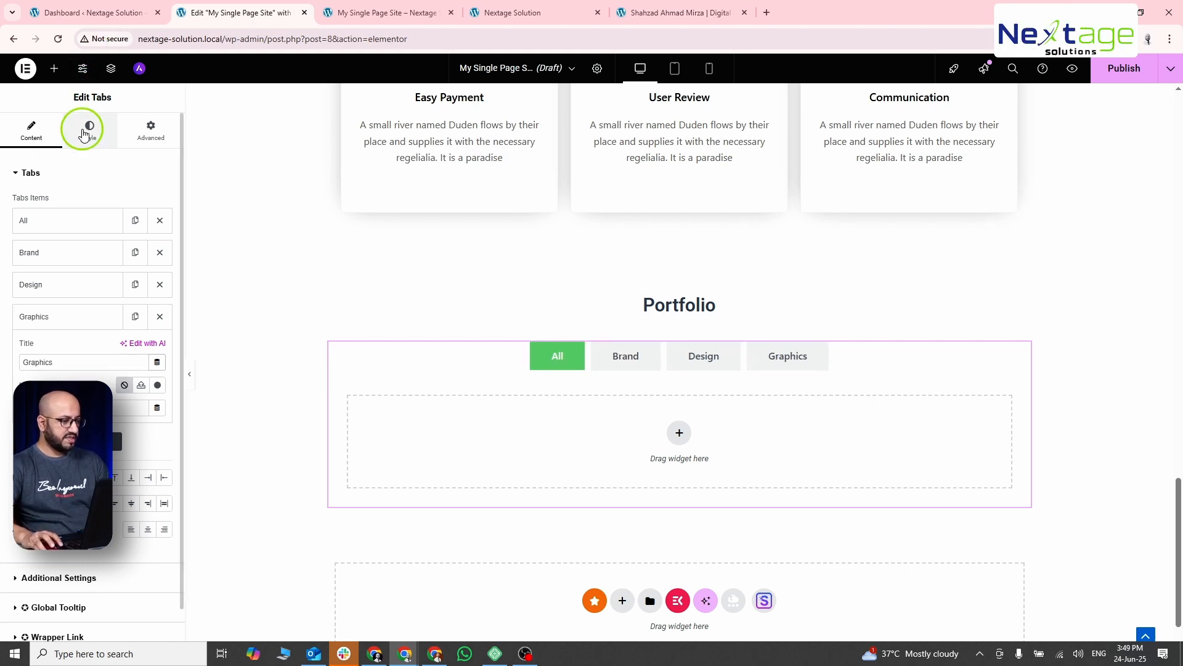
# Examine how the Portfolio filters on the reference site look when switching between Brand, Design and Graphic.
pyautogui.click(89, 131)
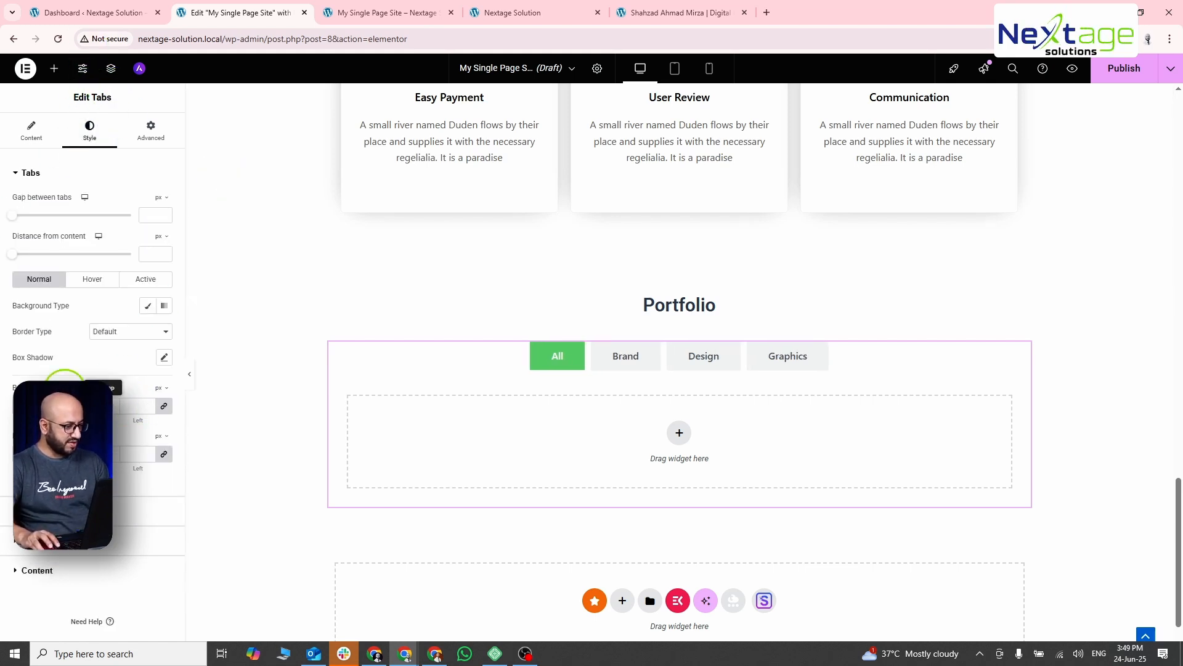
pyautogui.click(755, 356)
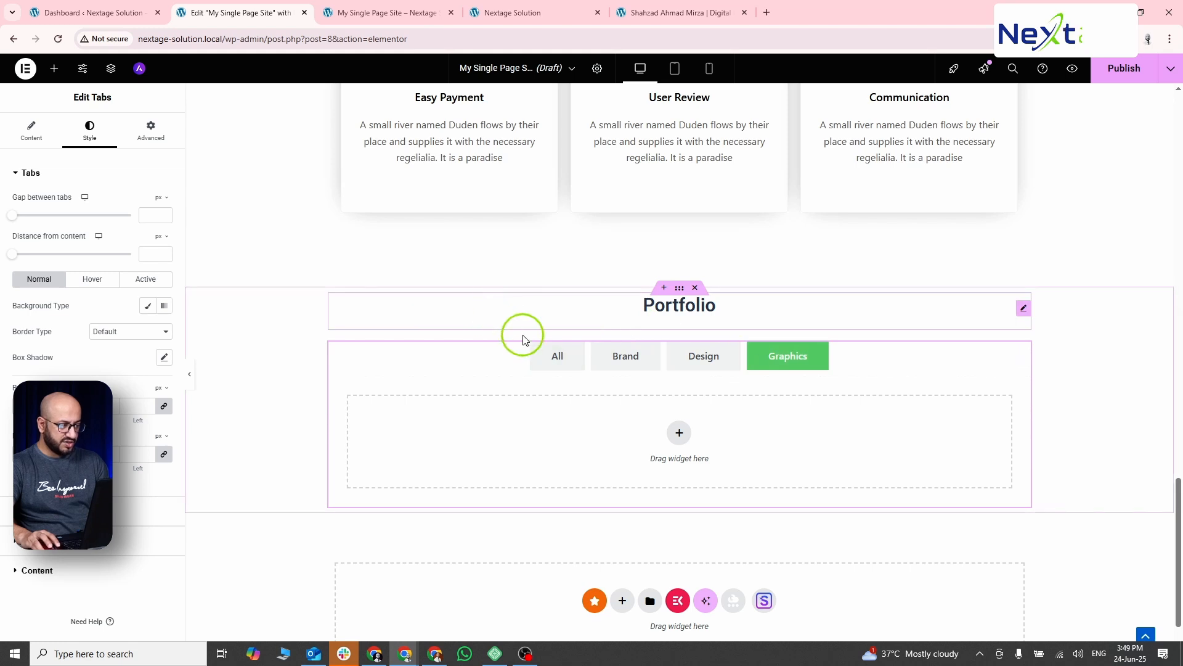
pyautogui.hotkey('alt', 'Tab')
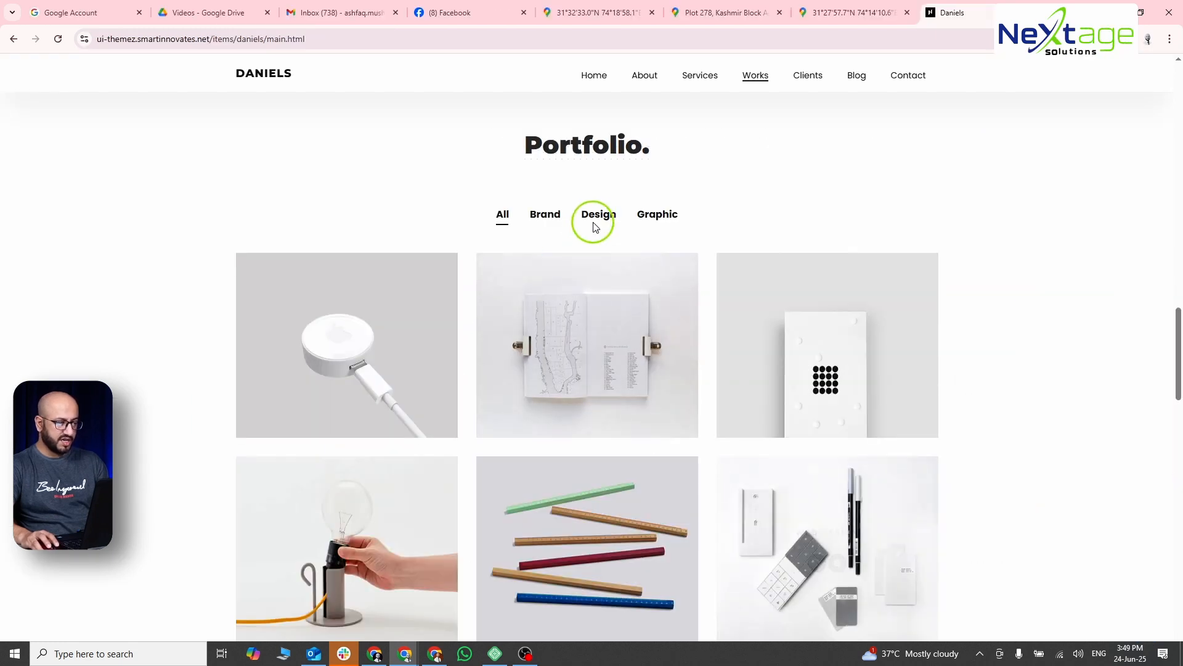
pyautogui.click(546, 215)
pyautogui.click(599, 214)
pyautogui.click(657, 214)
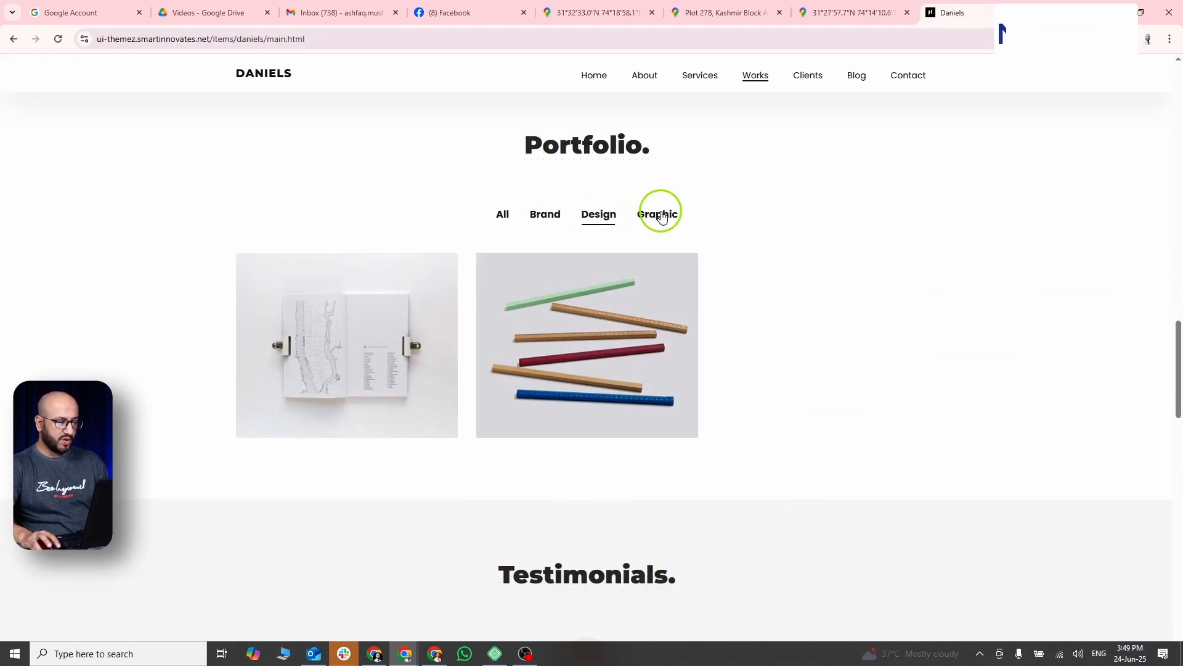
pyautogui.click(557, 216)
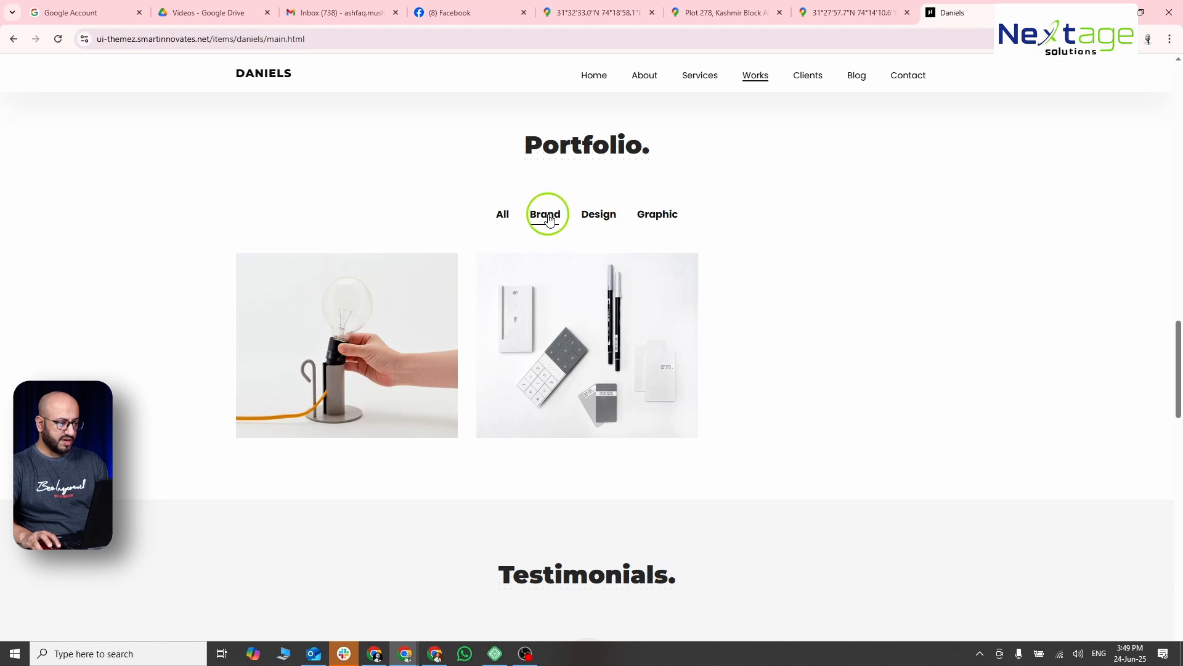
pyautogui.hotkey('alt', 'Tab')
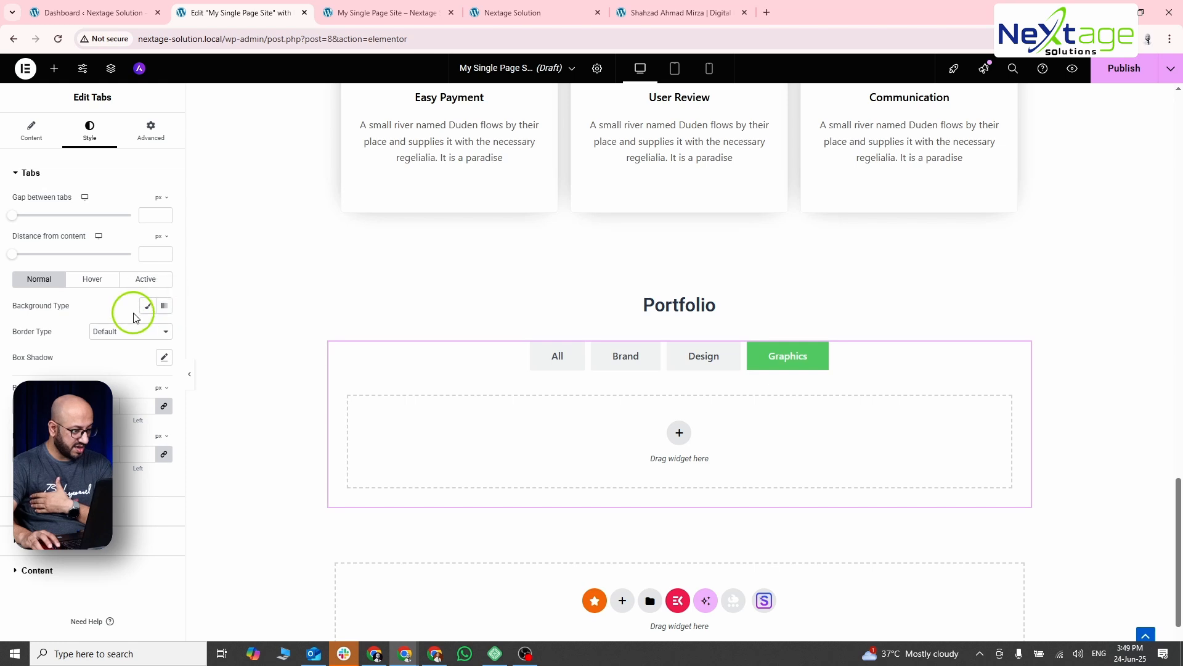
# Give the tabs a fully transparent classic background color in their normal state.
pyautogui.click(148, 306)
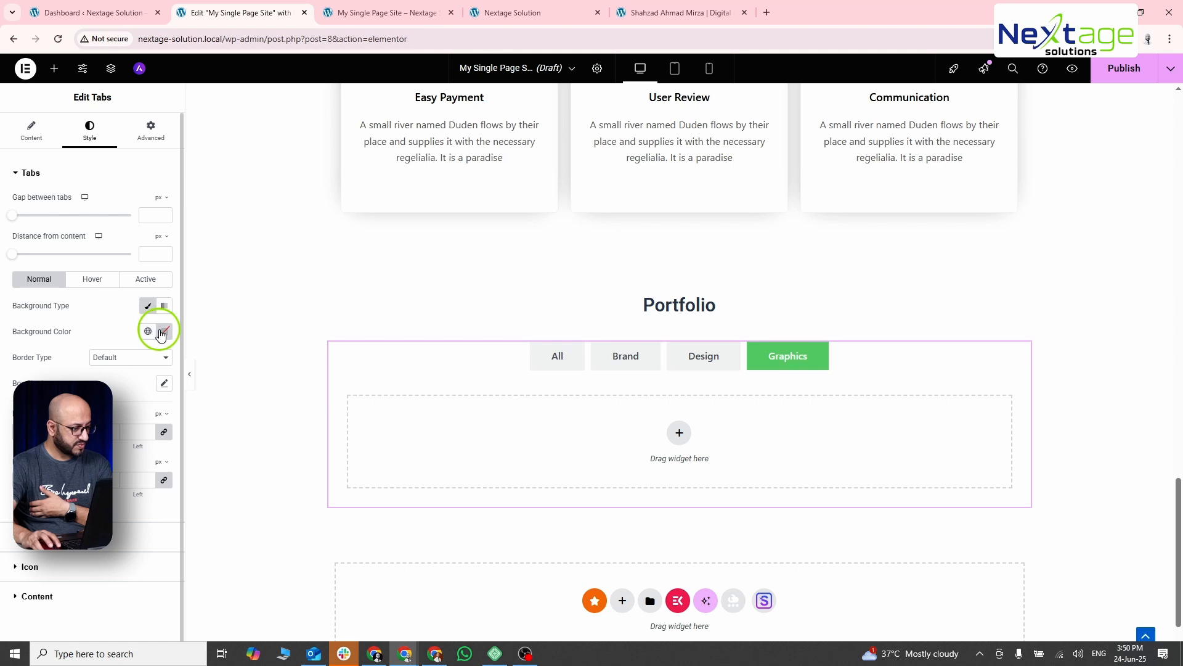
pyautogui.click(162, 332)
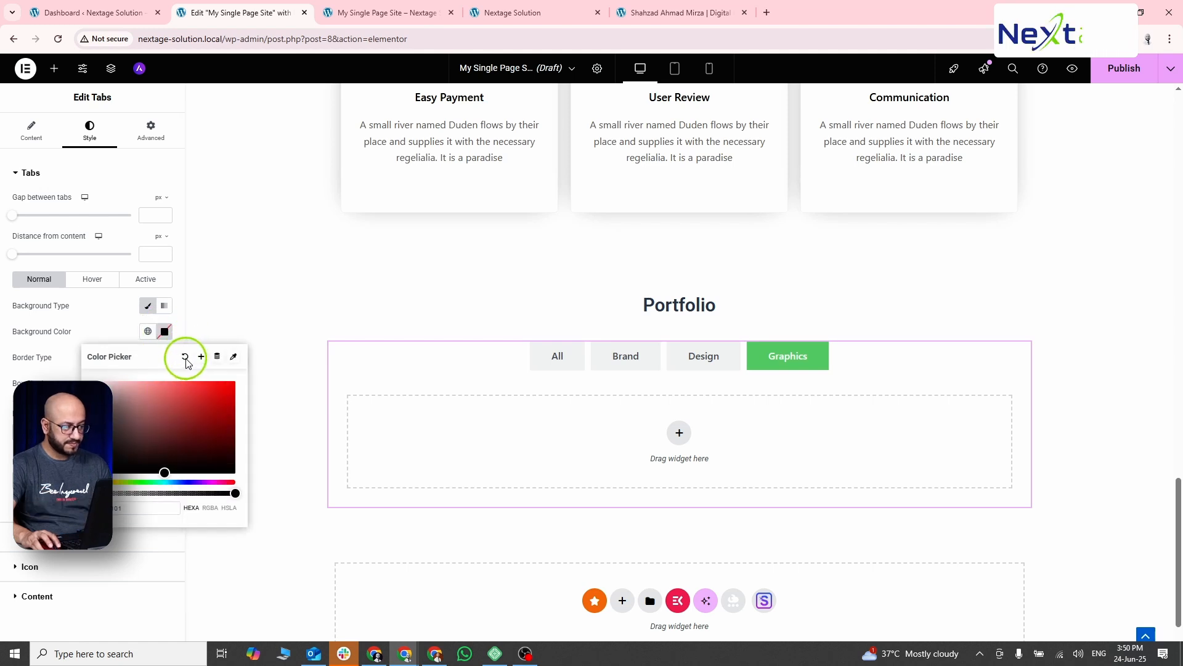
pyautogui.moveTo(234, 494); pyautogui.dragTo(115, 493)
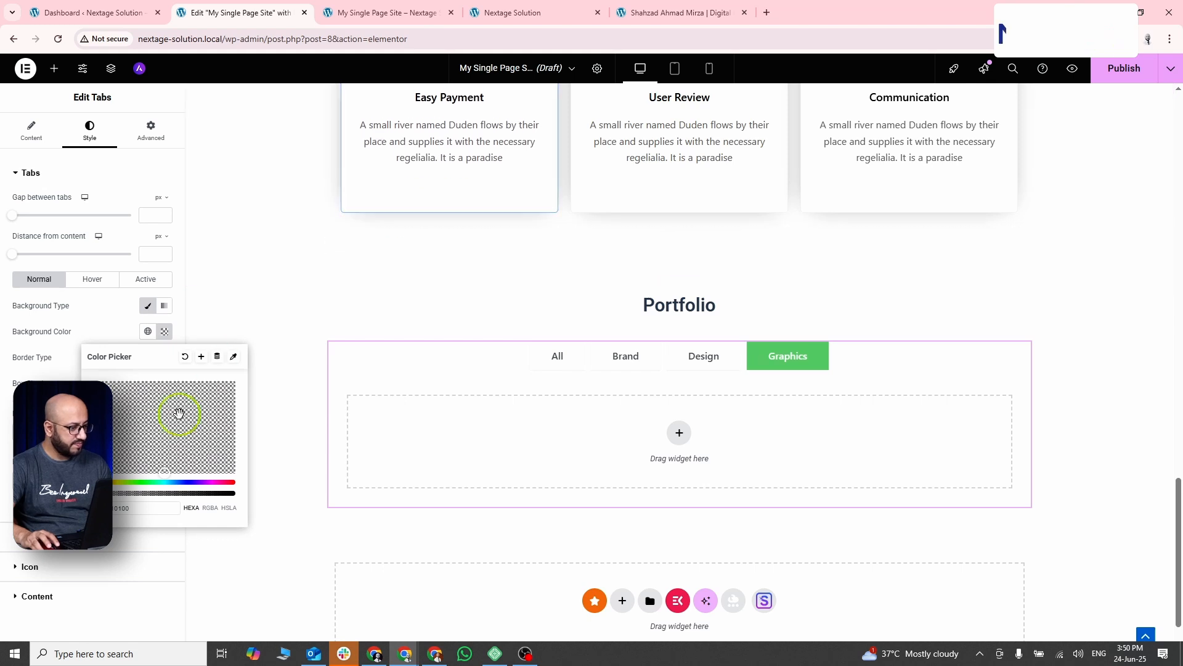
pyautogui.click(69, 302)
# Make the tabs' hover background color fully transparent by setting its alpha to 00.
pyautogui.click(93, 279)
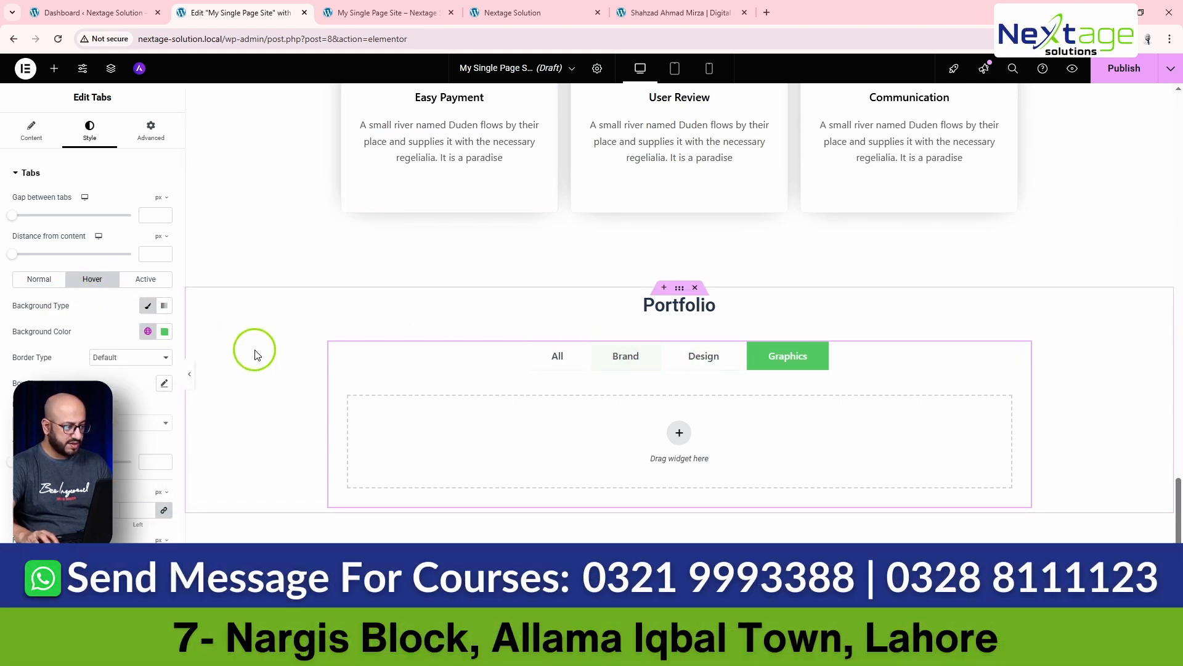
pyautogui.click(164, 333)
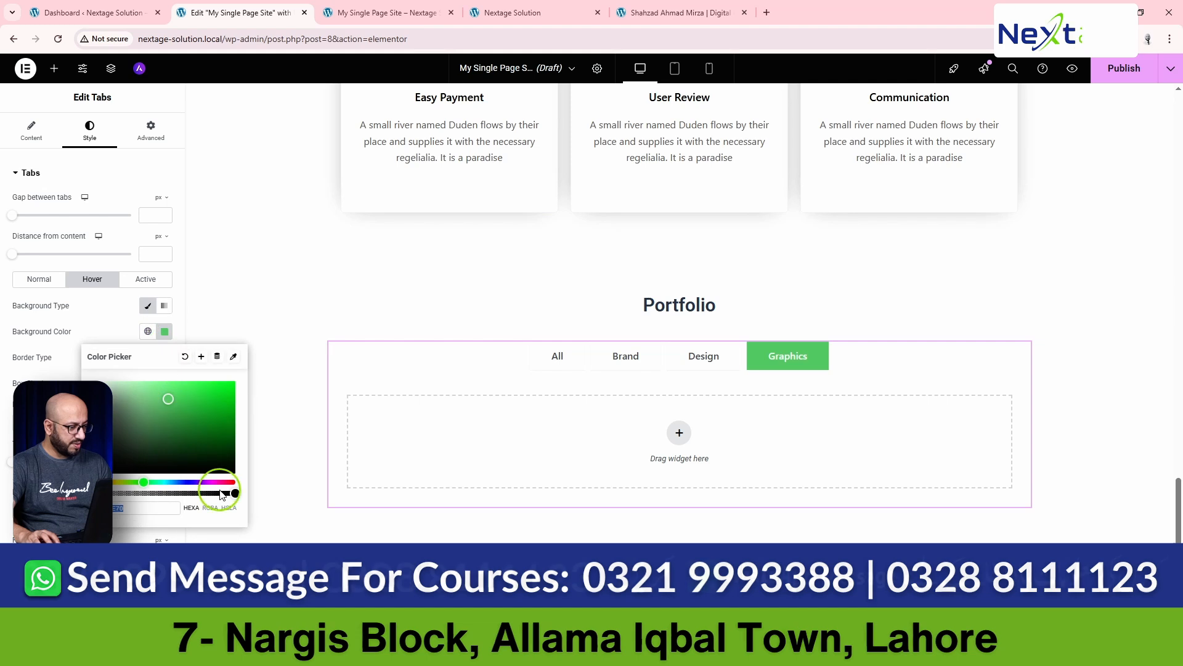
pyautogui.press('BackSpace')
pyautogui.press('BackSpace')
pyautogui.write('00')
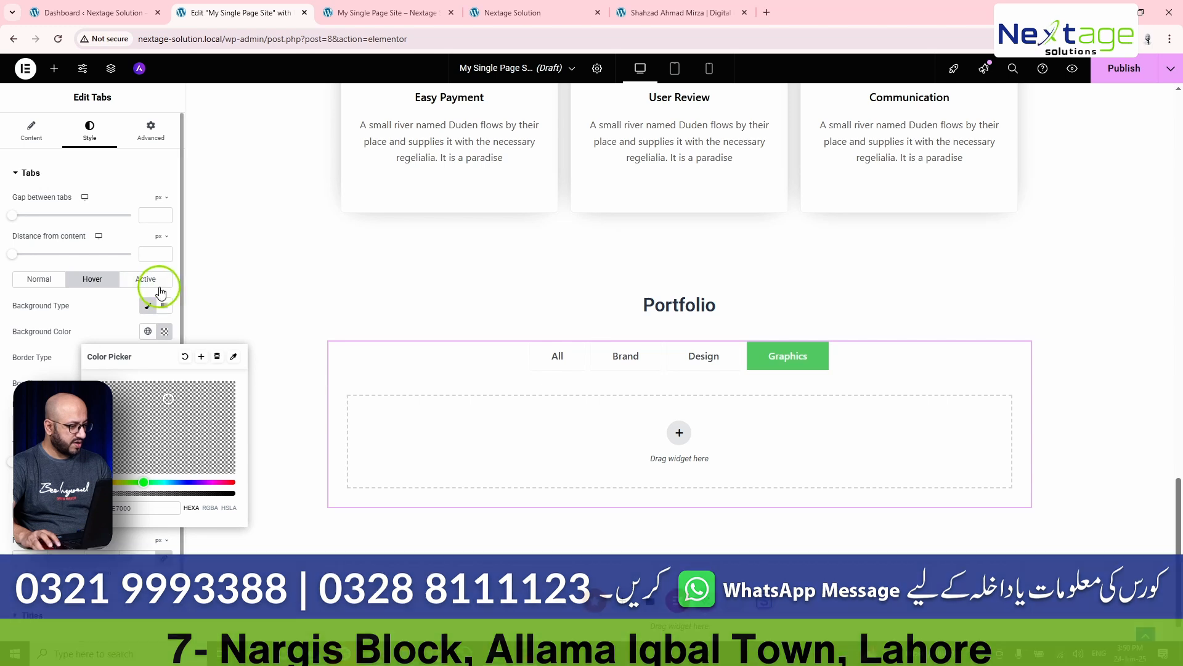
# Set the active tab's background color to black and its border type to None.
pyautogui.click(149, 279)
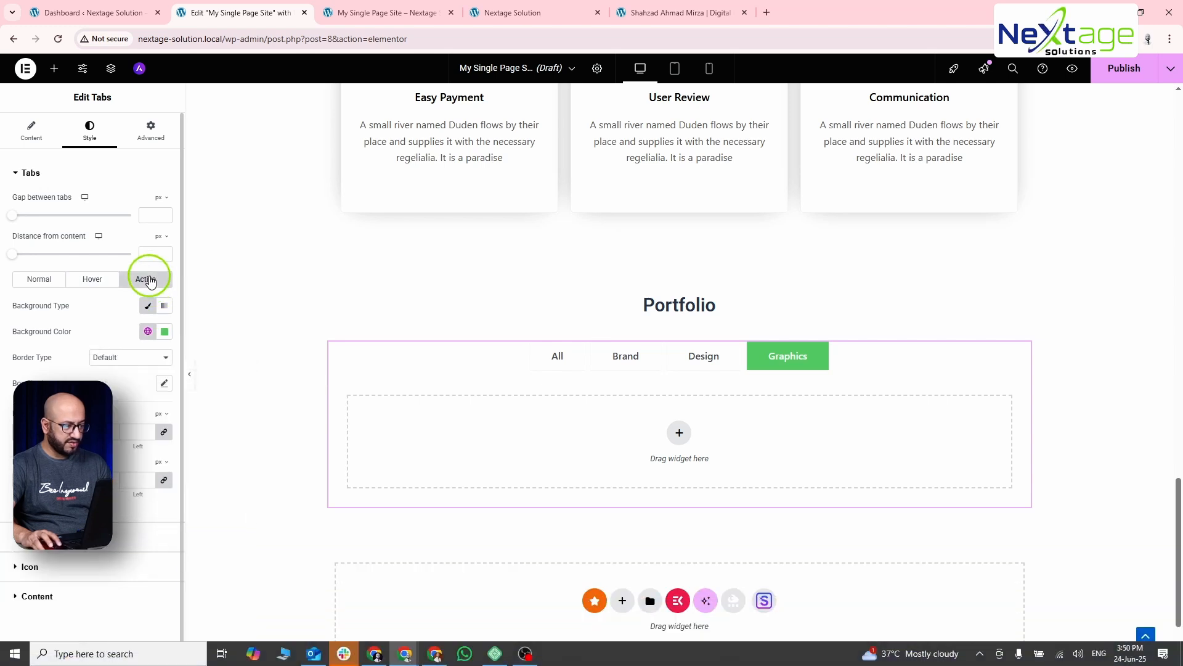
pyautogui.click(164, 334)
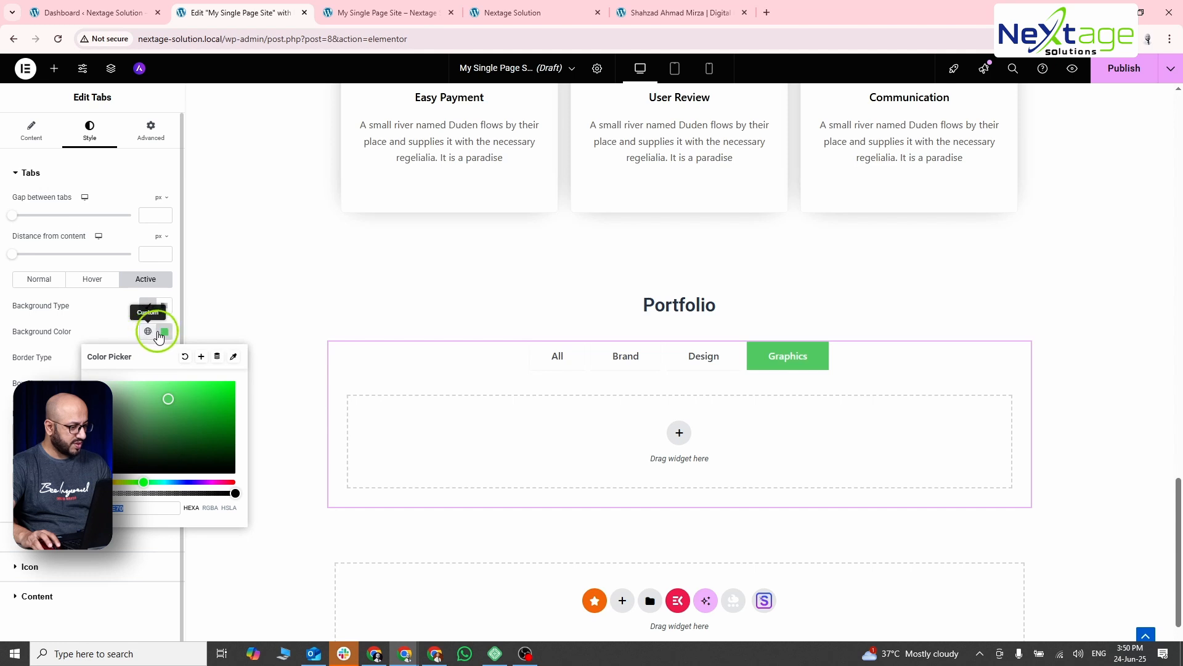
pyautogui.moveTo(135, 439); pyautogui.dragTo(88, 476)
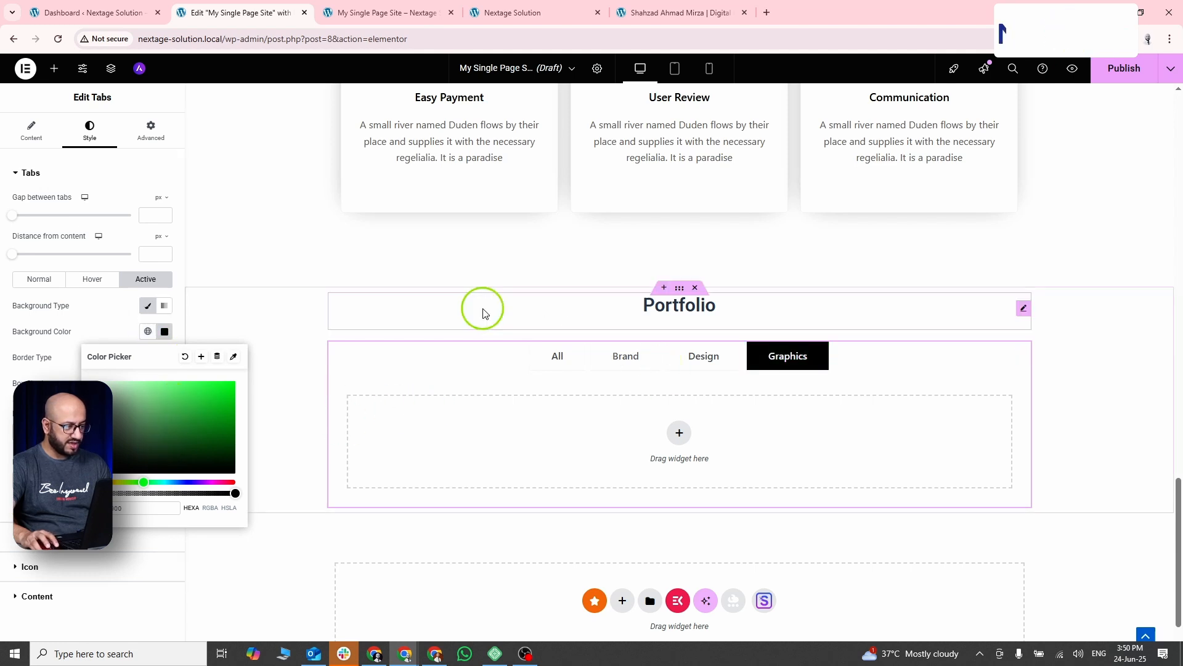
pyautogui.click(326, 256)
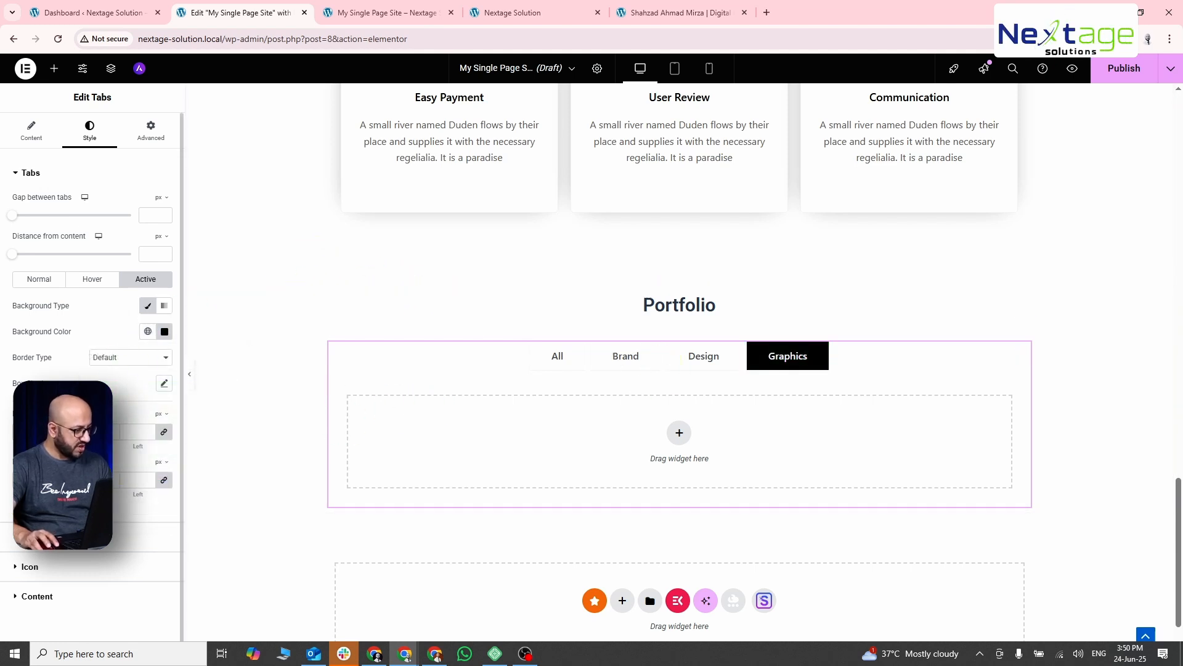
pyautogui.click(141, 359)
pyautogui.click(116, 388)
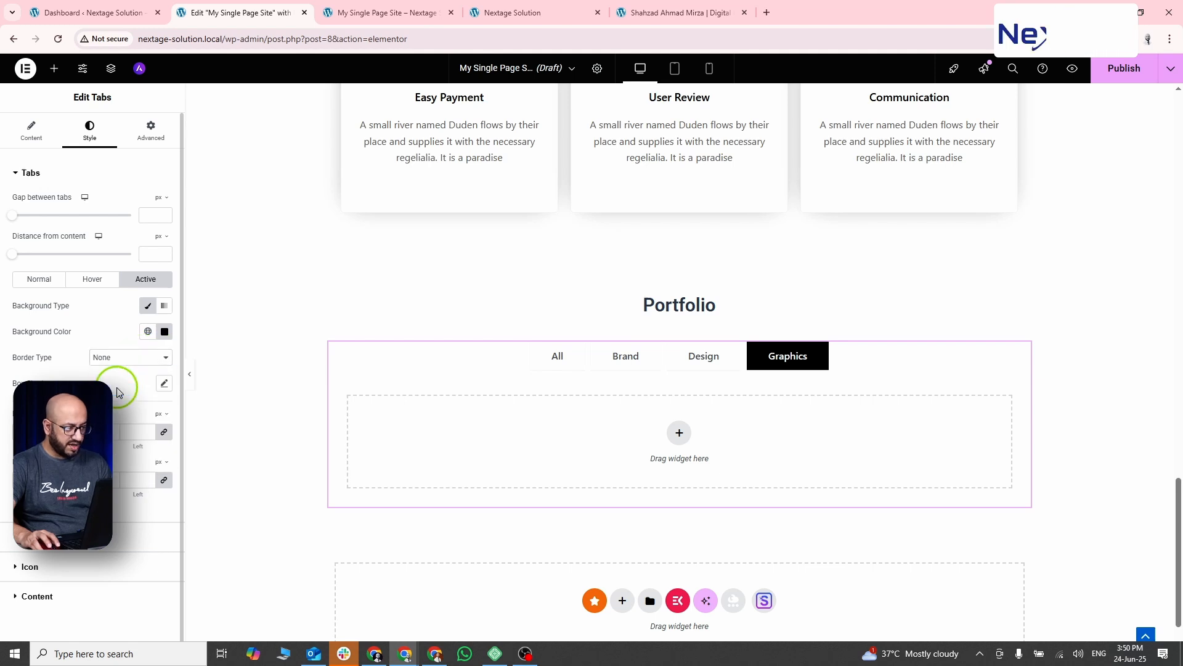
pyautogui.click(165, 384)
pyautogui.click(154, 383)
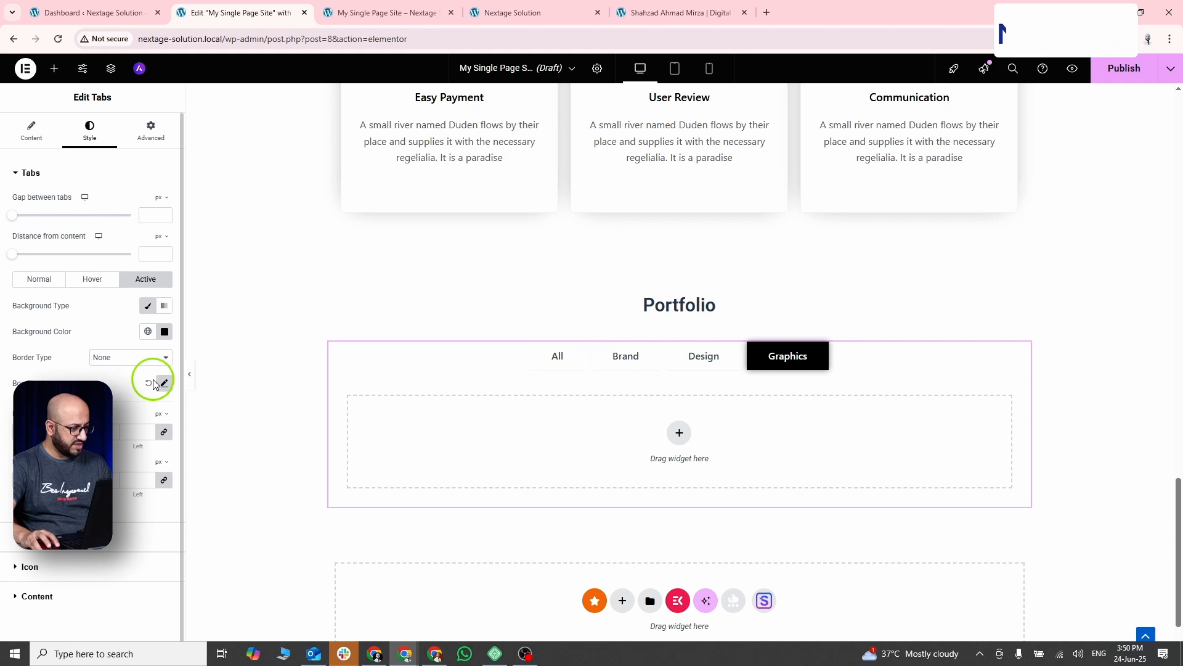
pyautogui.click(129, 427)
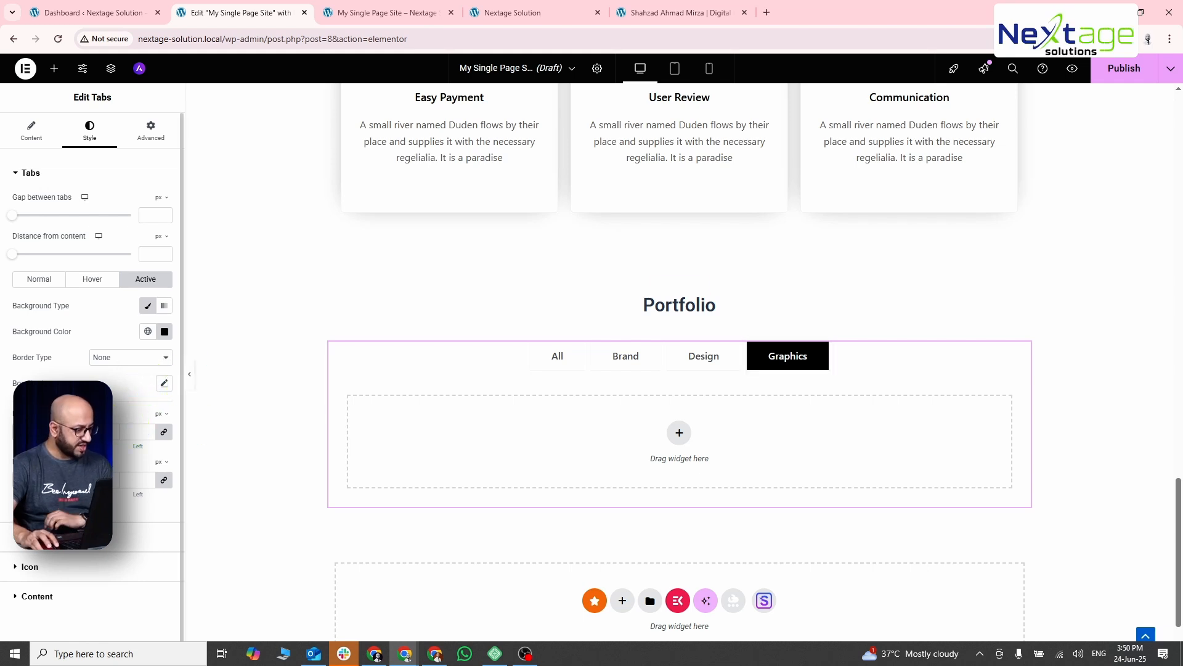
# Switch between the Brand and Design tabs in the page preview to check the active tab styling.
pyautogui.scroll(-1, 92, 370)
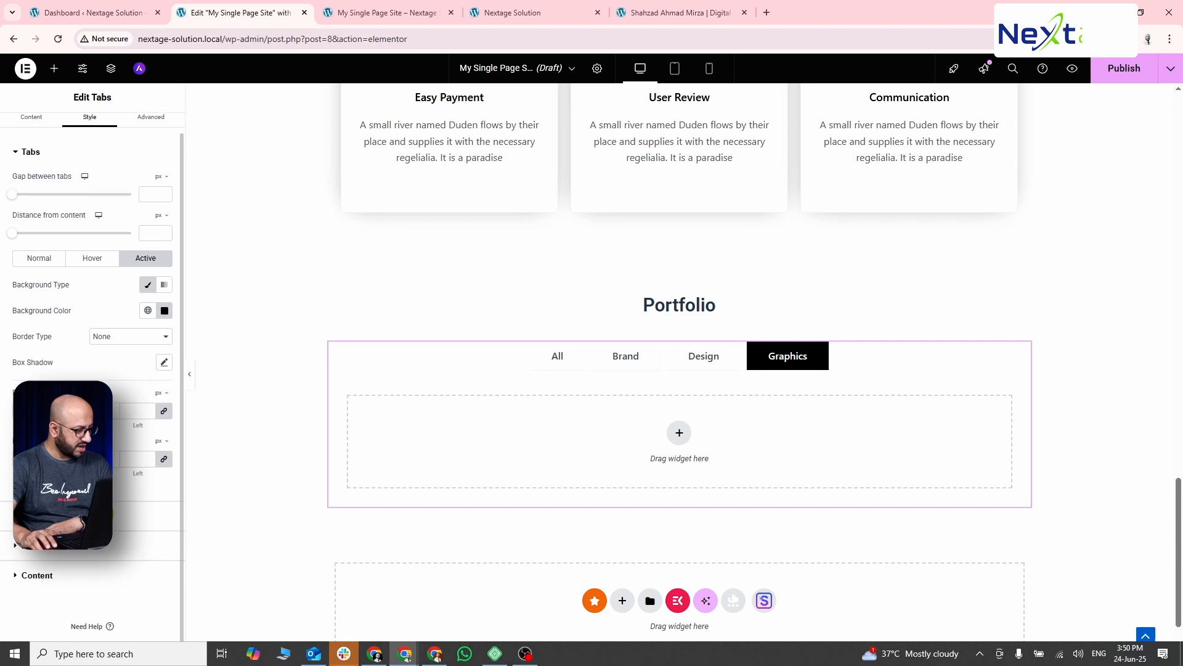
pyautogui.click(628, 364)
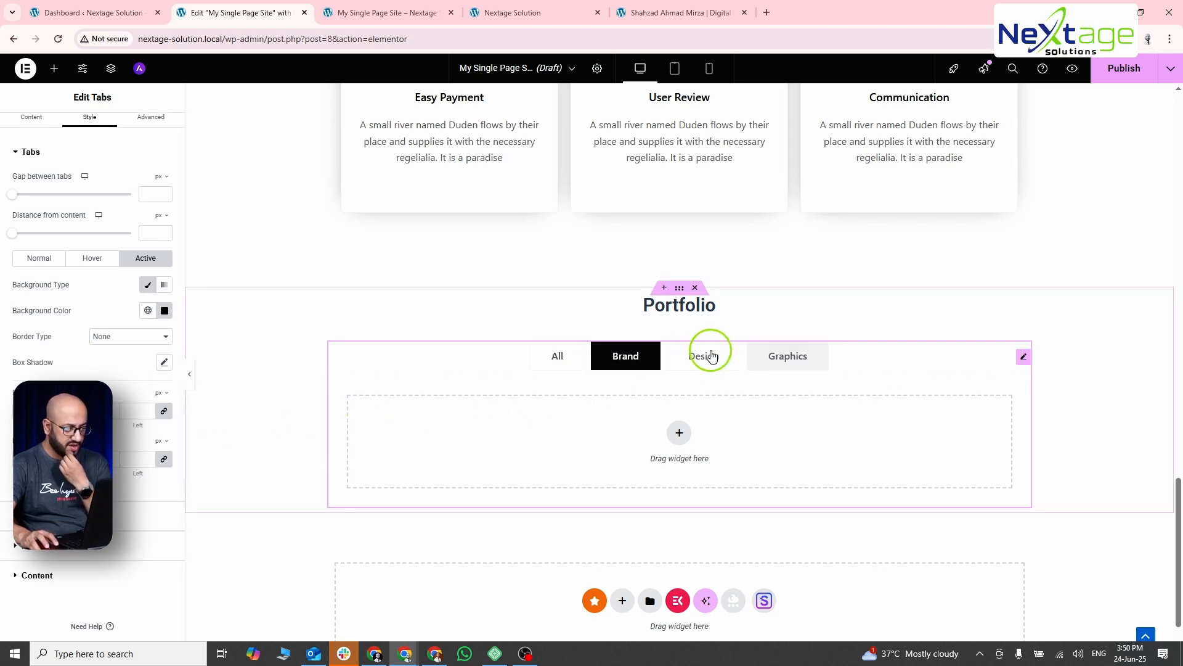
pyautogui.click(706, 354)
pyautogui.click(608, 356)
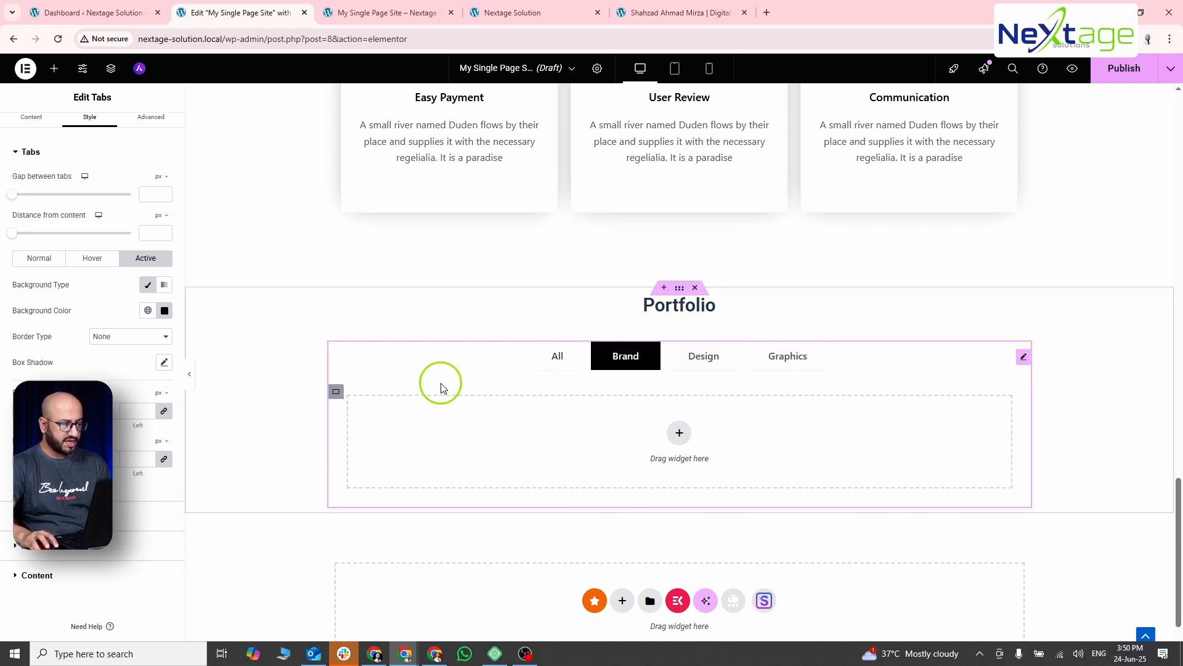
# Set the tab titles' text color in the hover state to black.
pyautogui.click(89, 257)
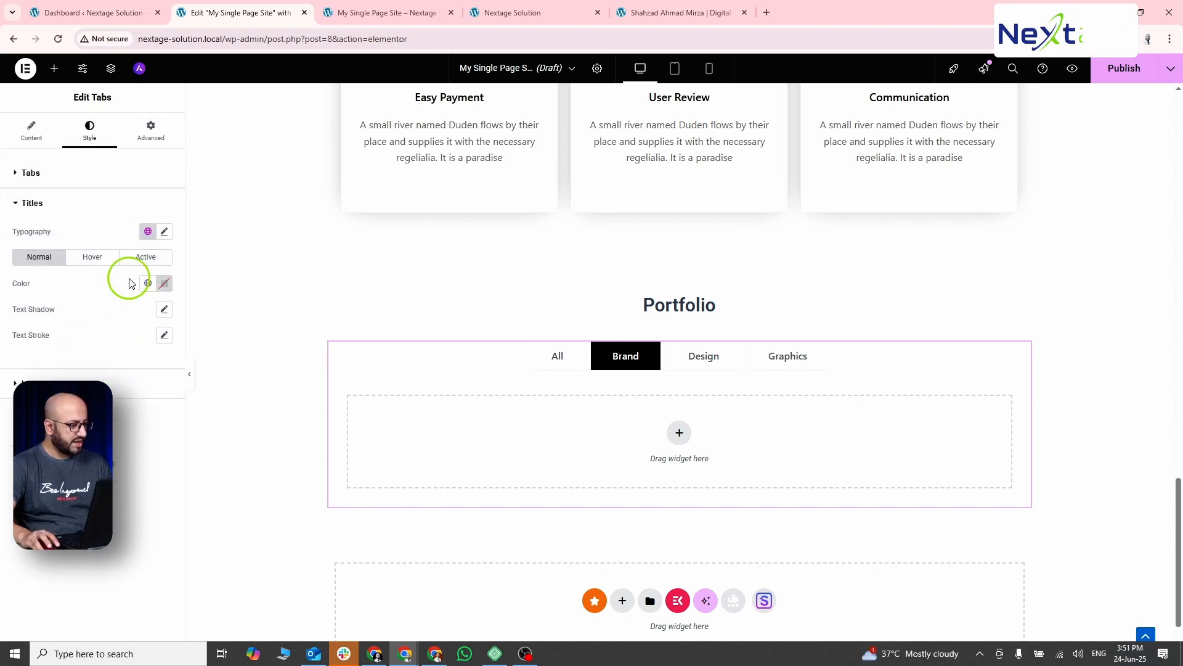
pyautogui.click(91, 262)
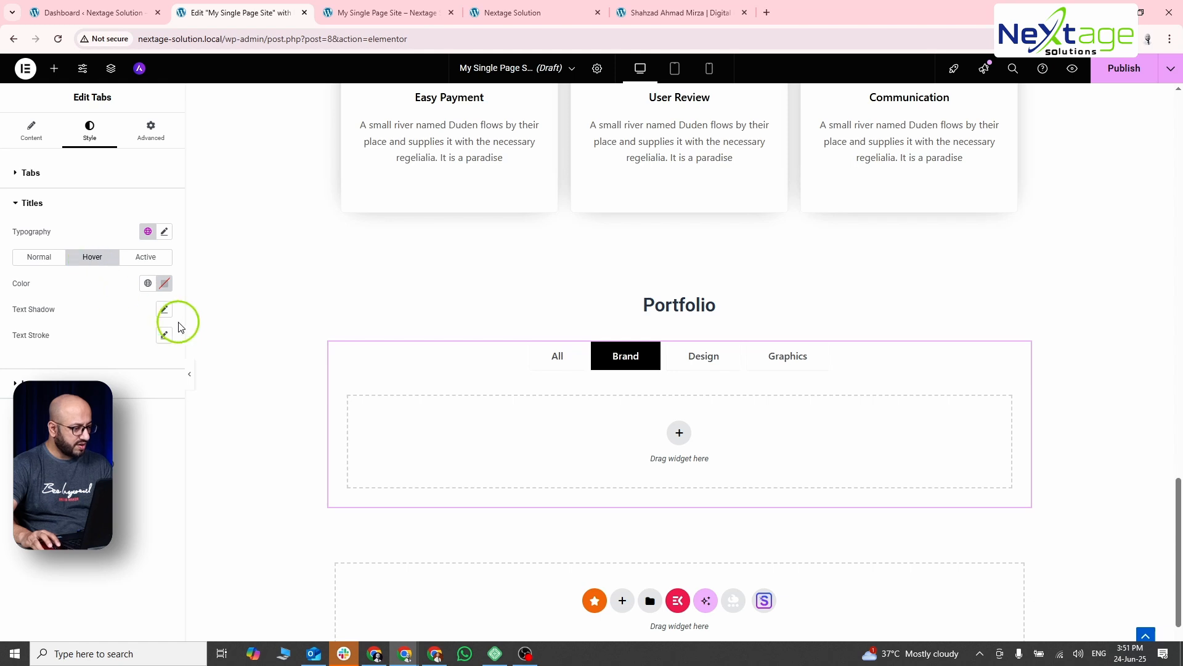
pyautogui.click(165, 283)
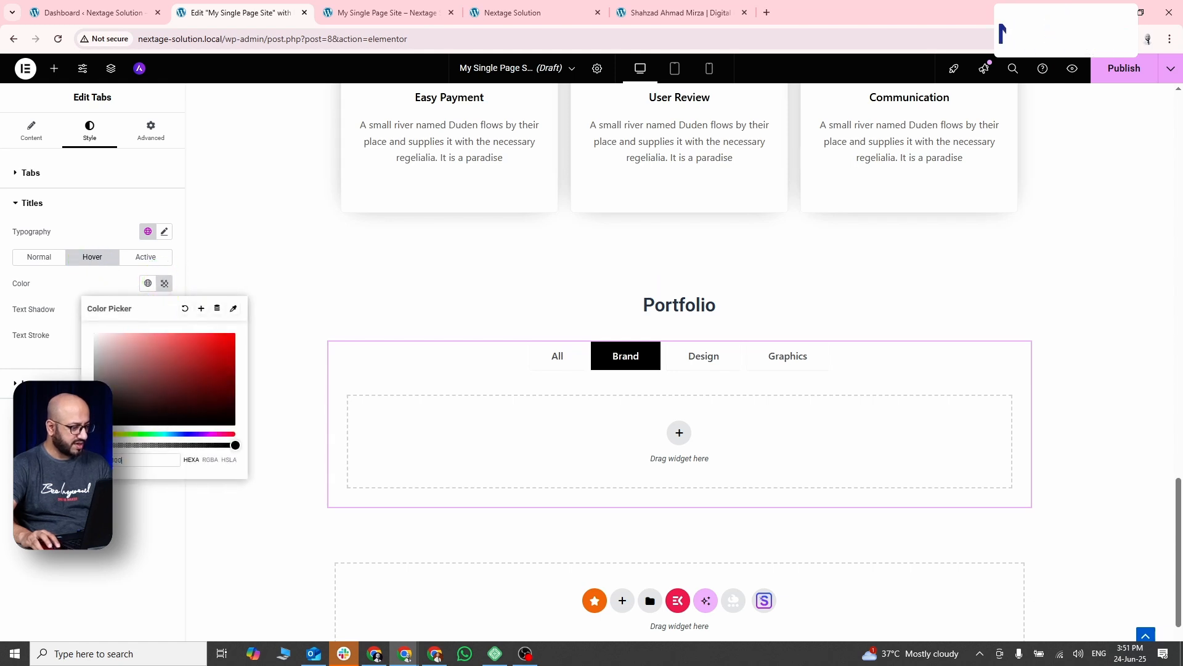
pyautogui.click(696, 361)
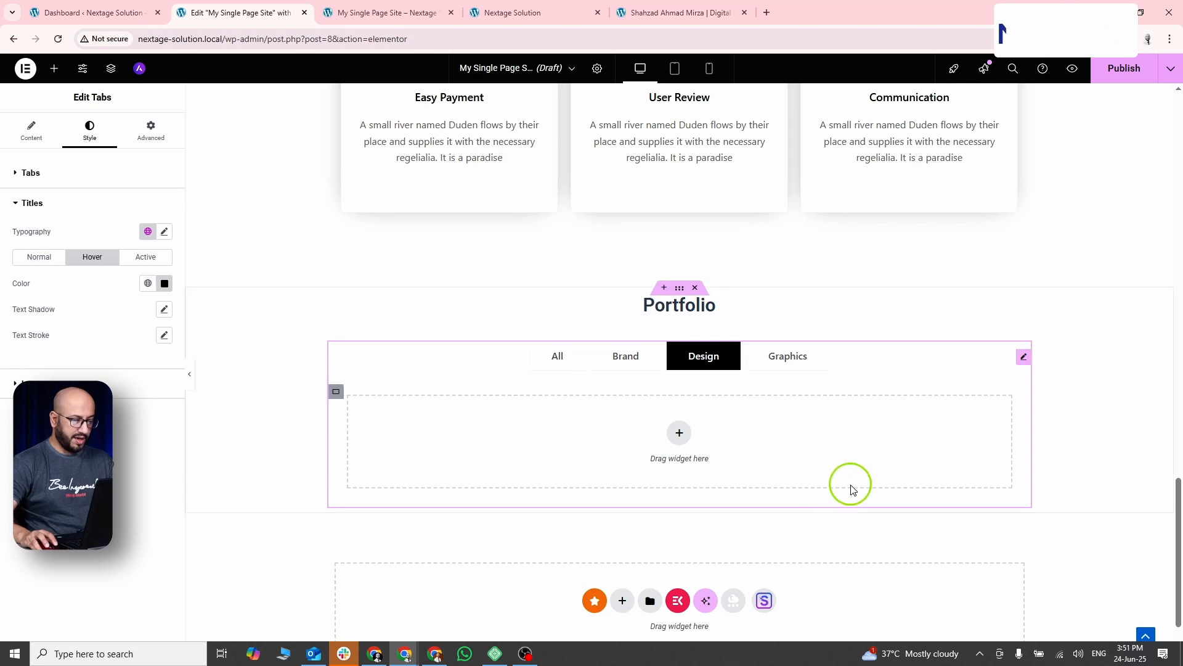
# Search the widgets for "image" and add a Basic Gallery widget to the Graphics tab's content area.
pyautogui.click(32, 126)
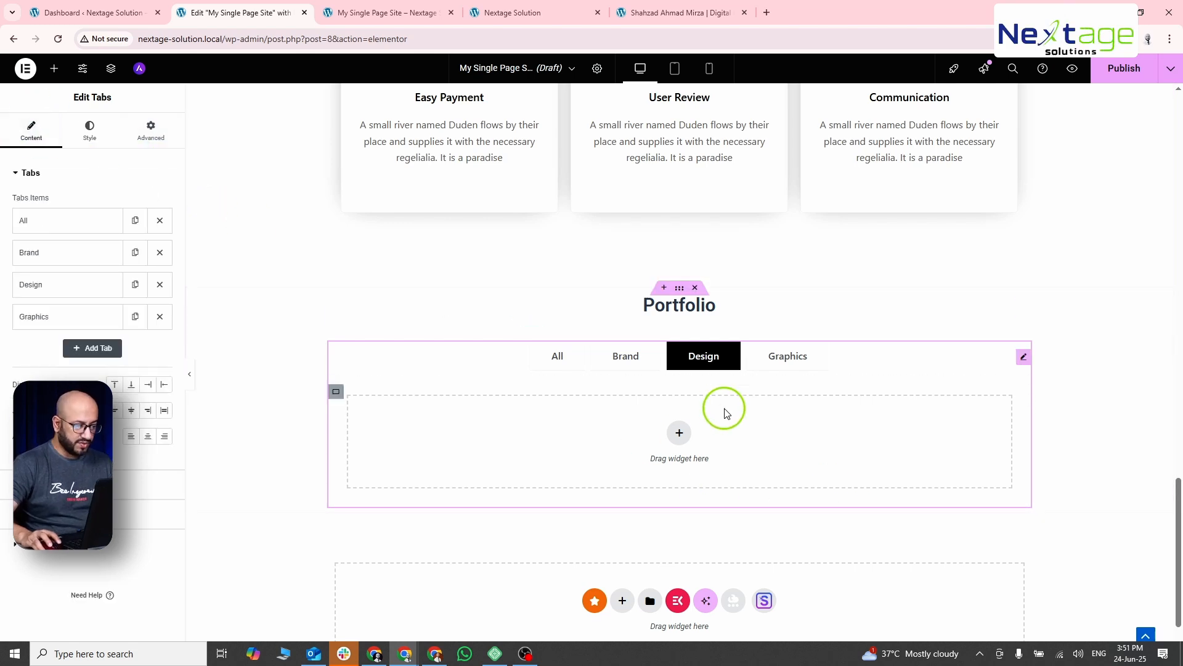
pyautogui.click(818, 372)
pyautogui.click(783, 357)
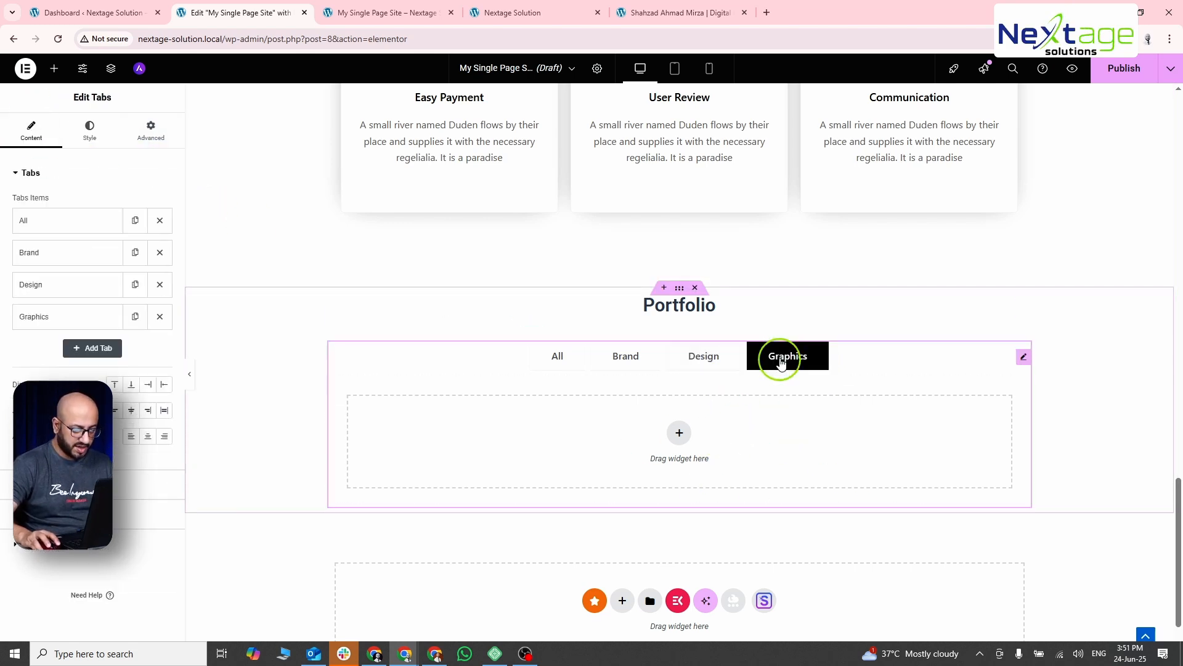
pyautogui.click(679, 432)
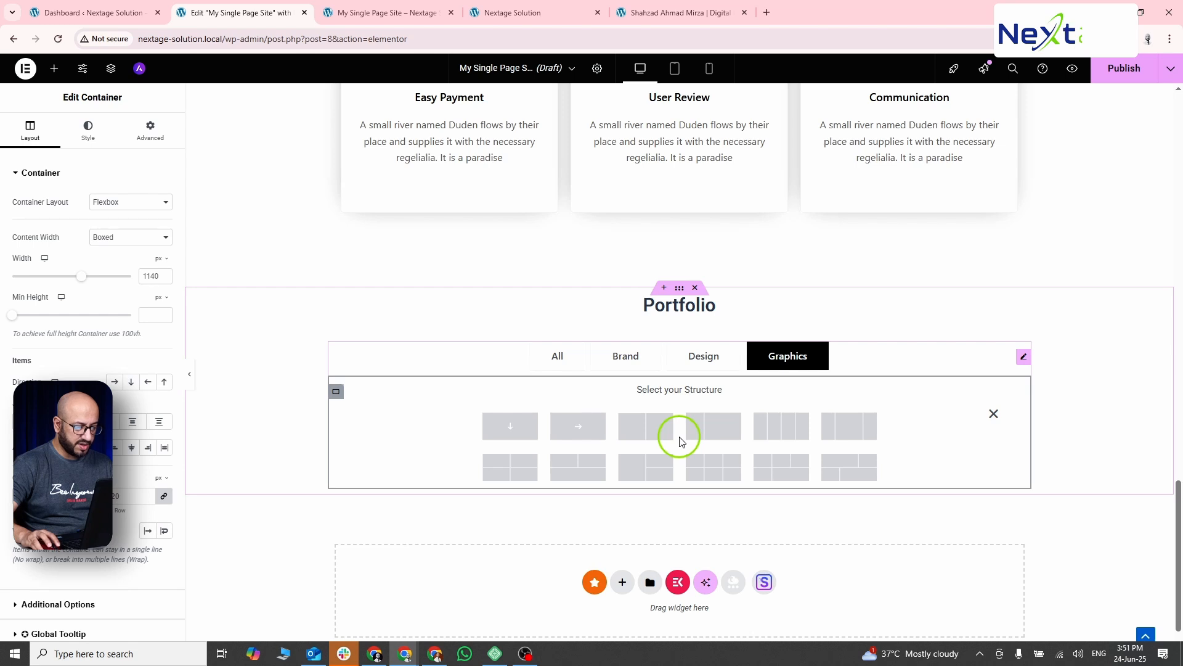
pyautogui.click(995, 413)
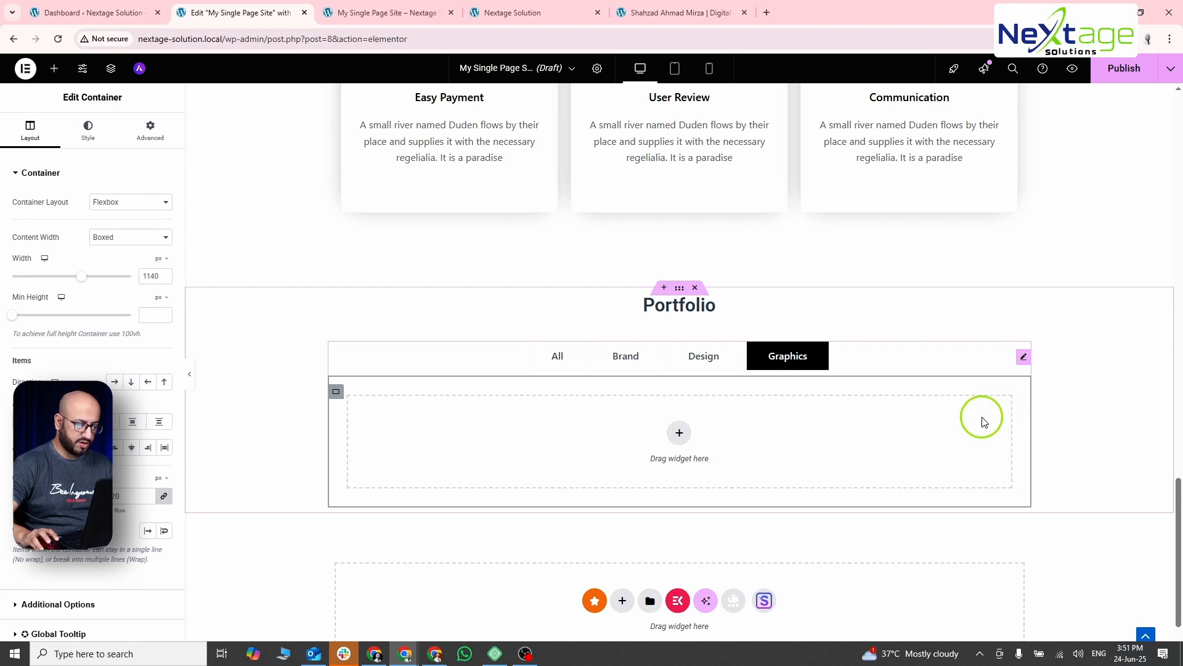
pyautogui.click(53, 75)
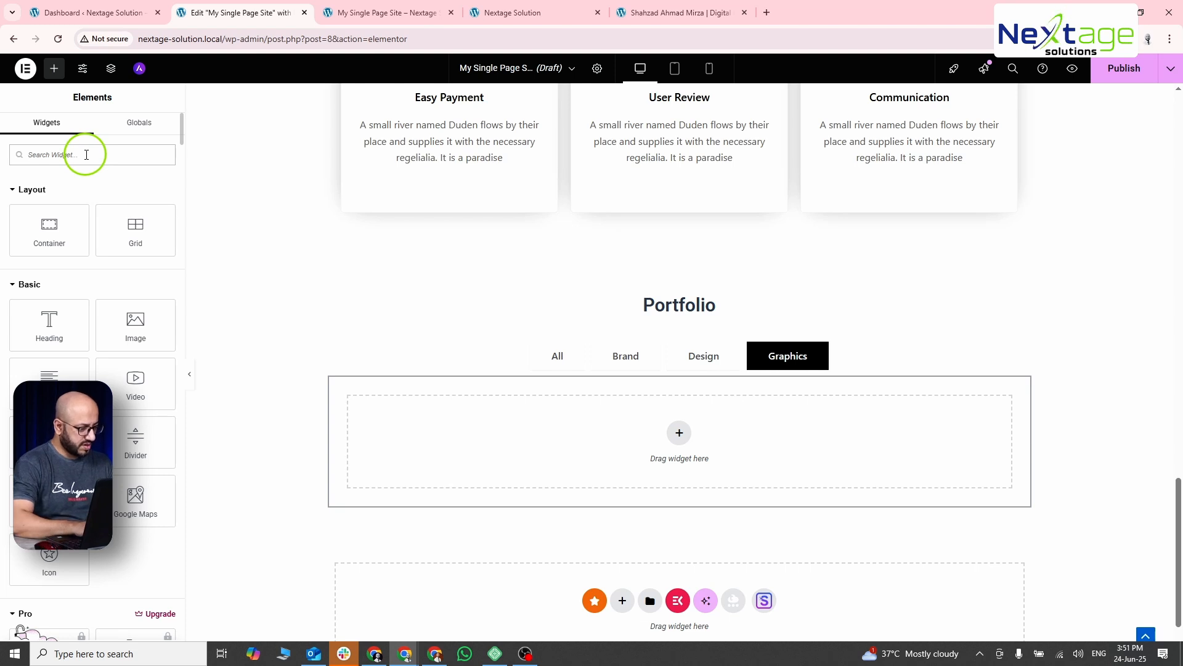
pyautogui.write('image')
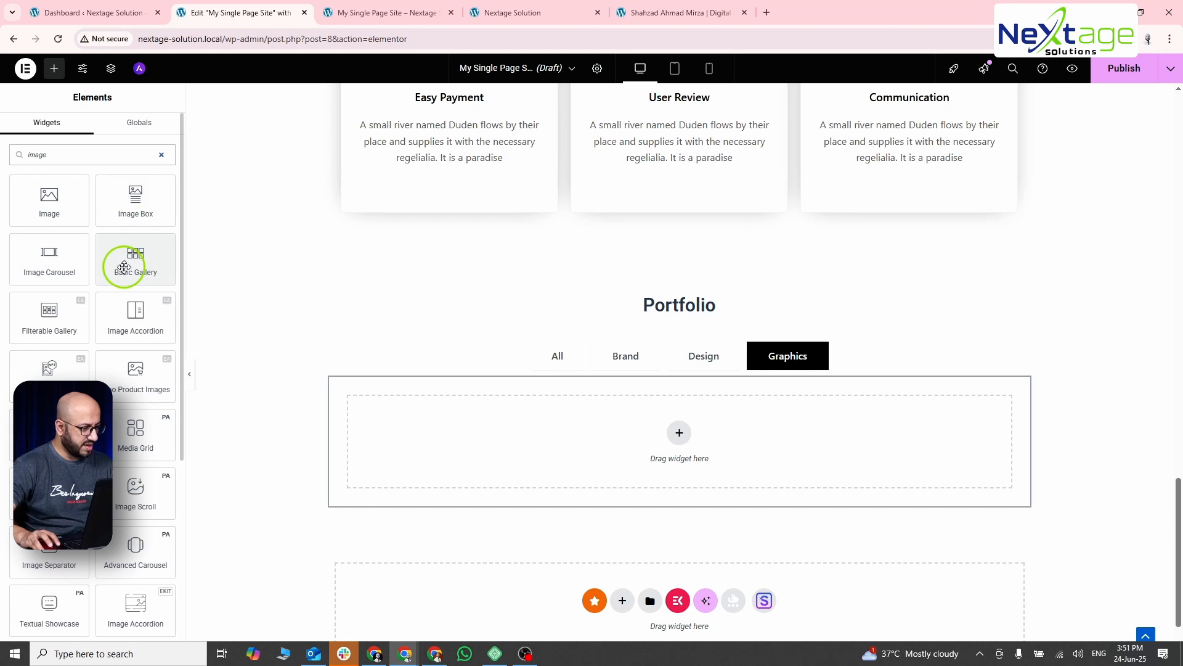
pyautogui.moveTo(124, 266); pyautogui.dragTo(577, 461)
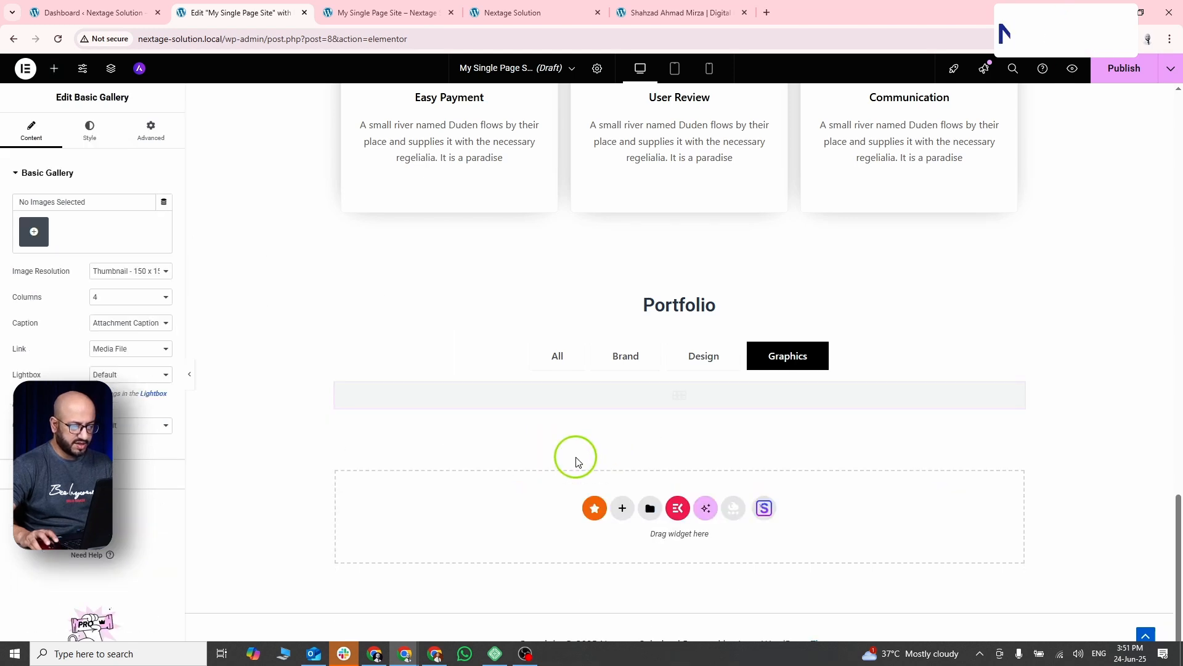
# Fill the Graphics tab's gallery with the mountain lake photo and hero.jpg from the media library.
pyautogui.click(33, 233)
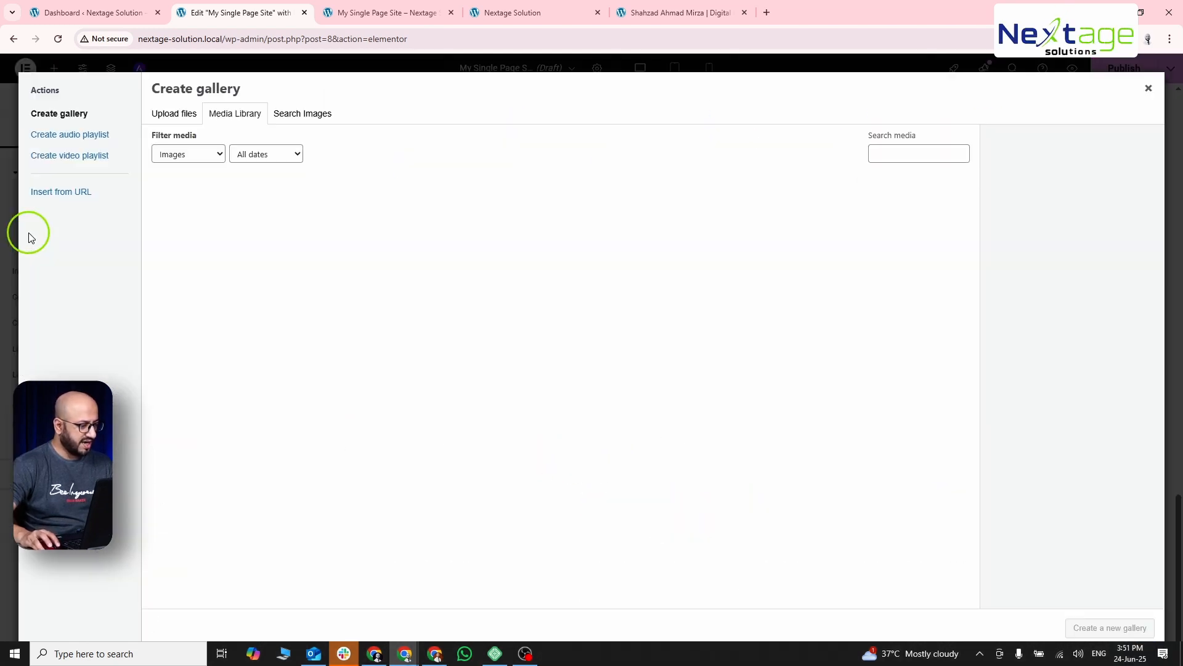
pyautogui.click(382, 220)
pyautogui.click(283, 223)
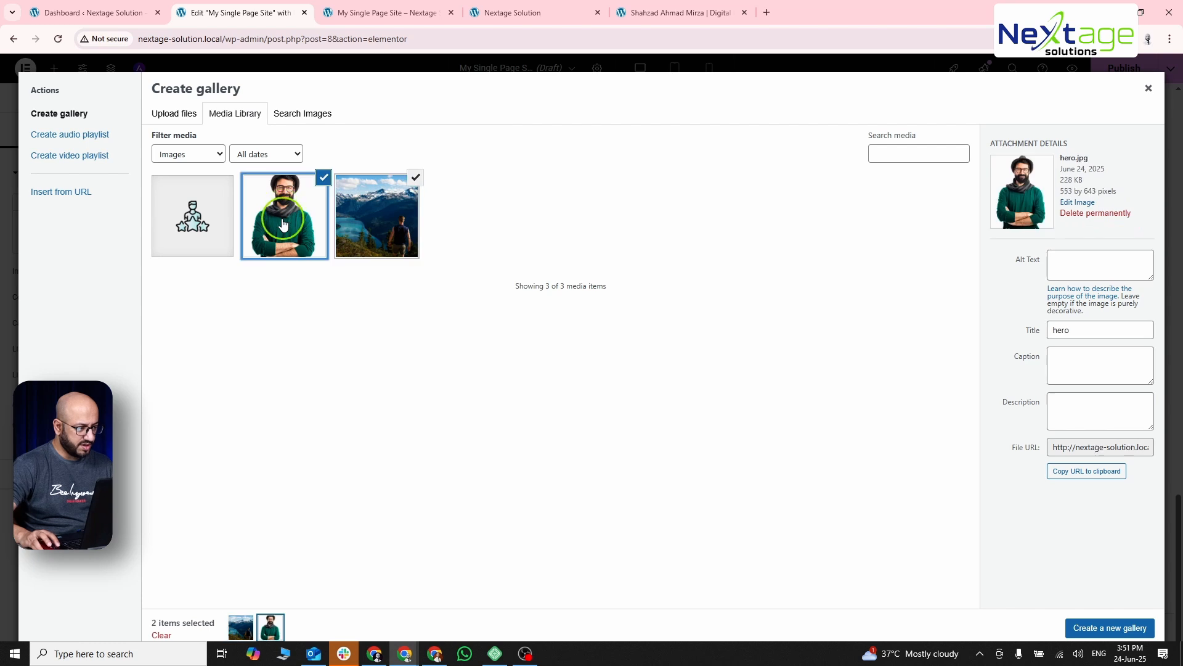
pyautogui.click(1094, 628)
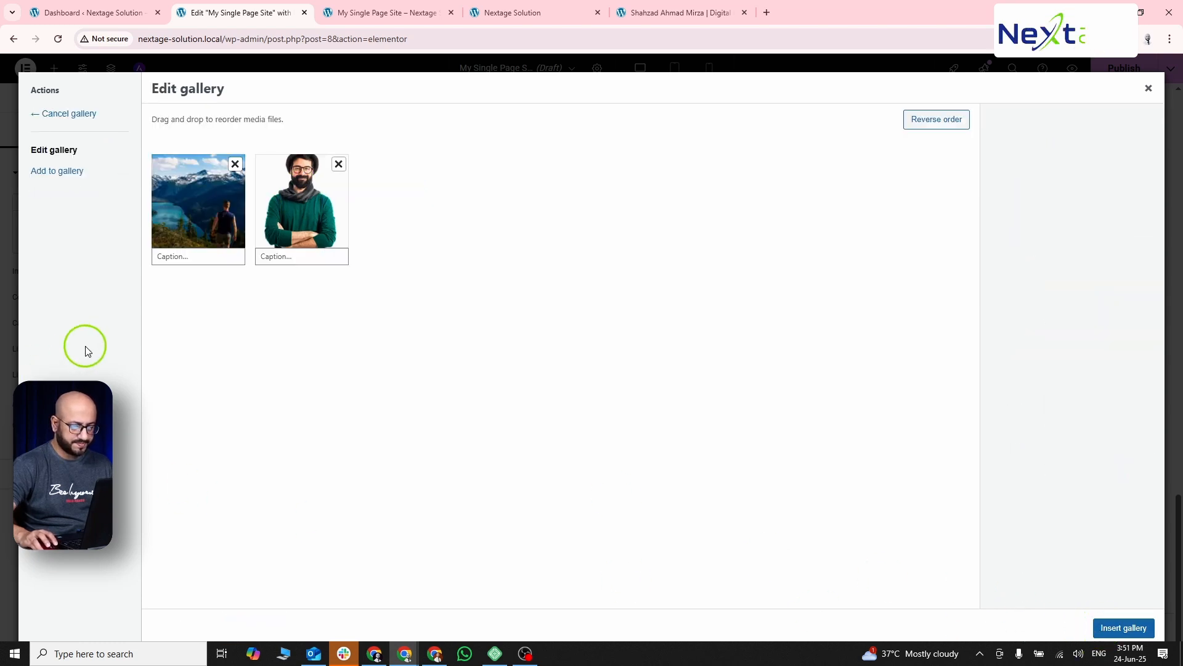
pyautogui.click(1123, 627)
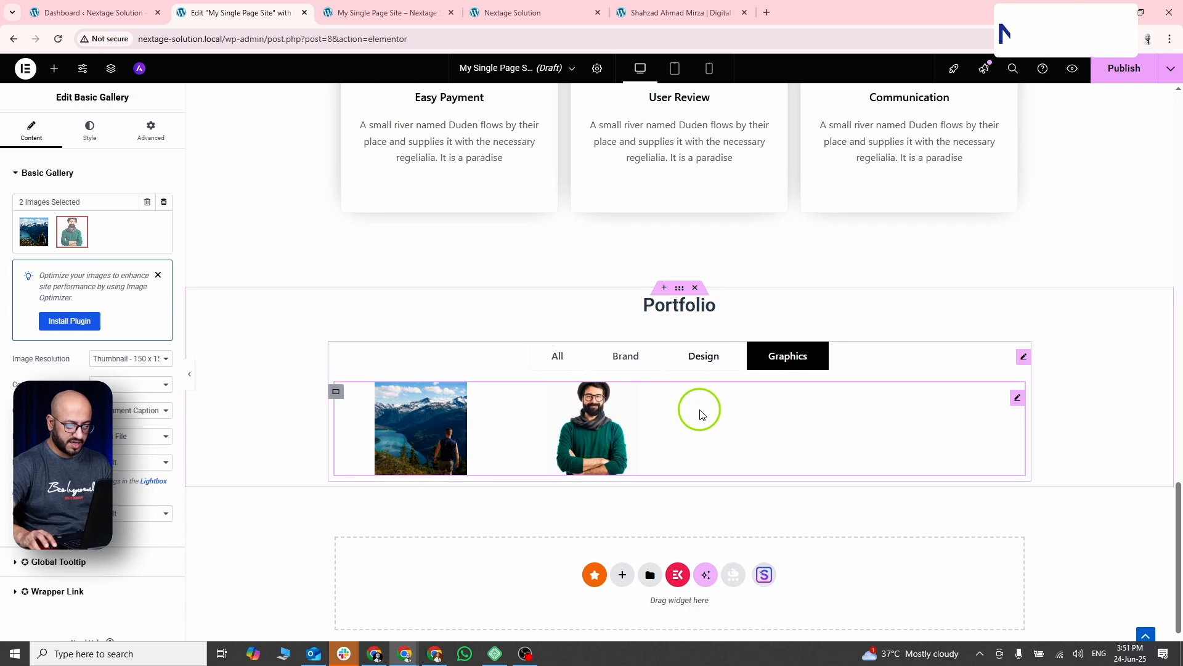
# Add a Basic Gallery widget to the Design tab's empty content area.
pyautogui.rightClick(1019, 399)
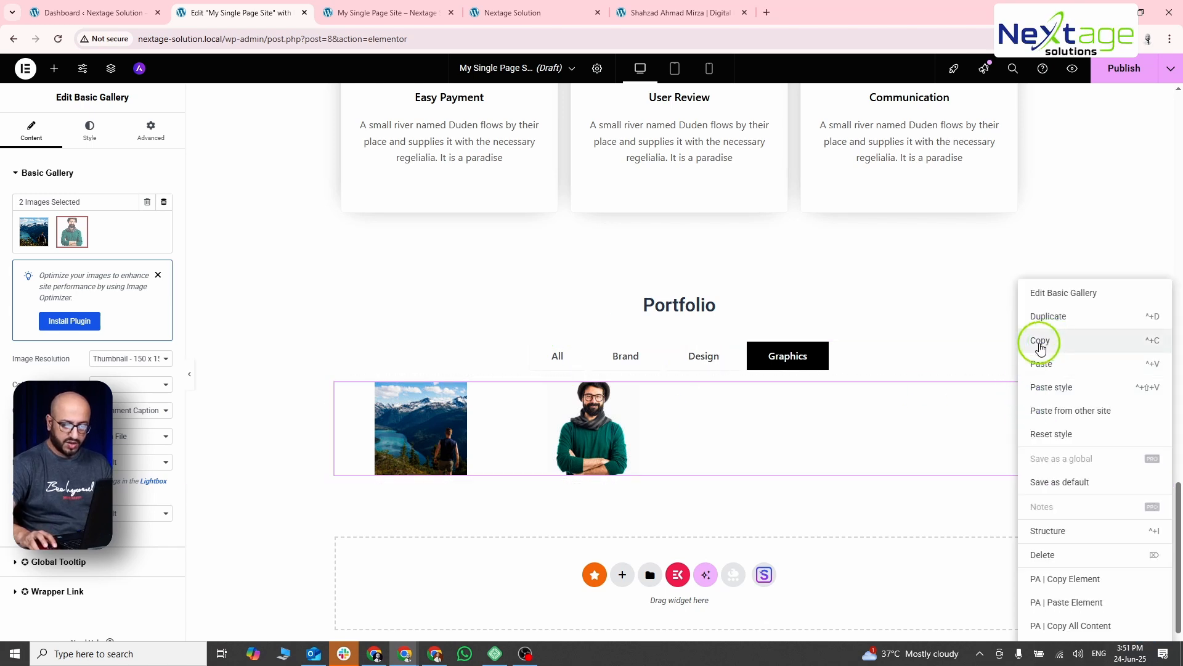
pyautogui.click(707, 359)
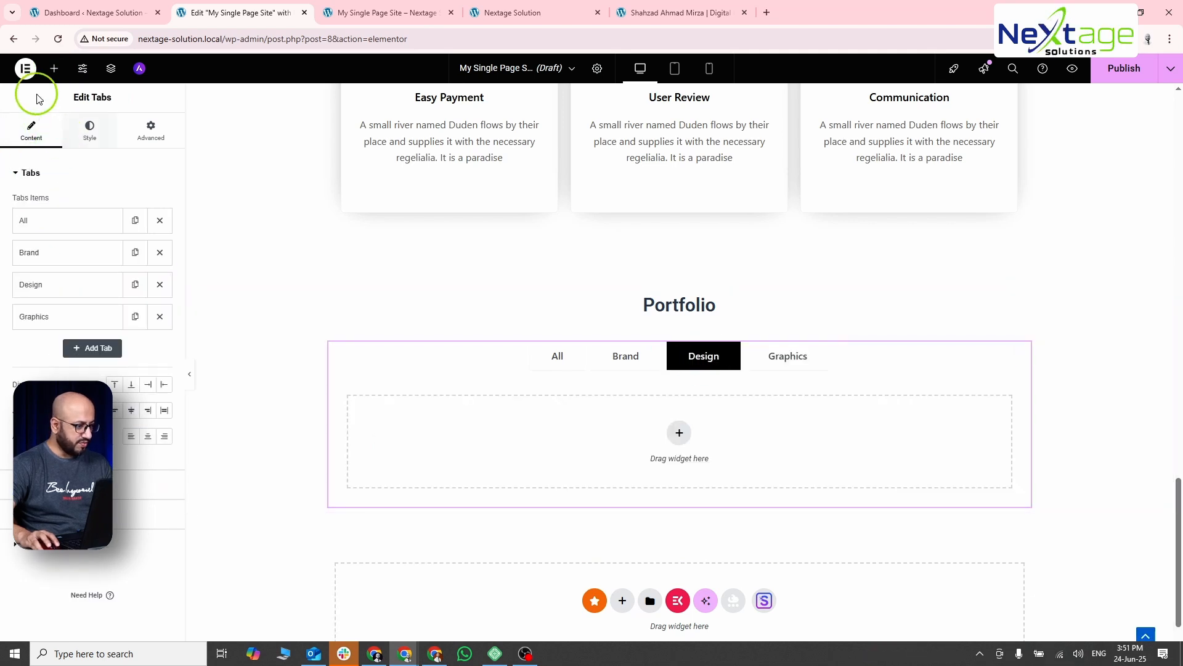
pyautogui.click(55, 69)
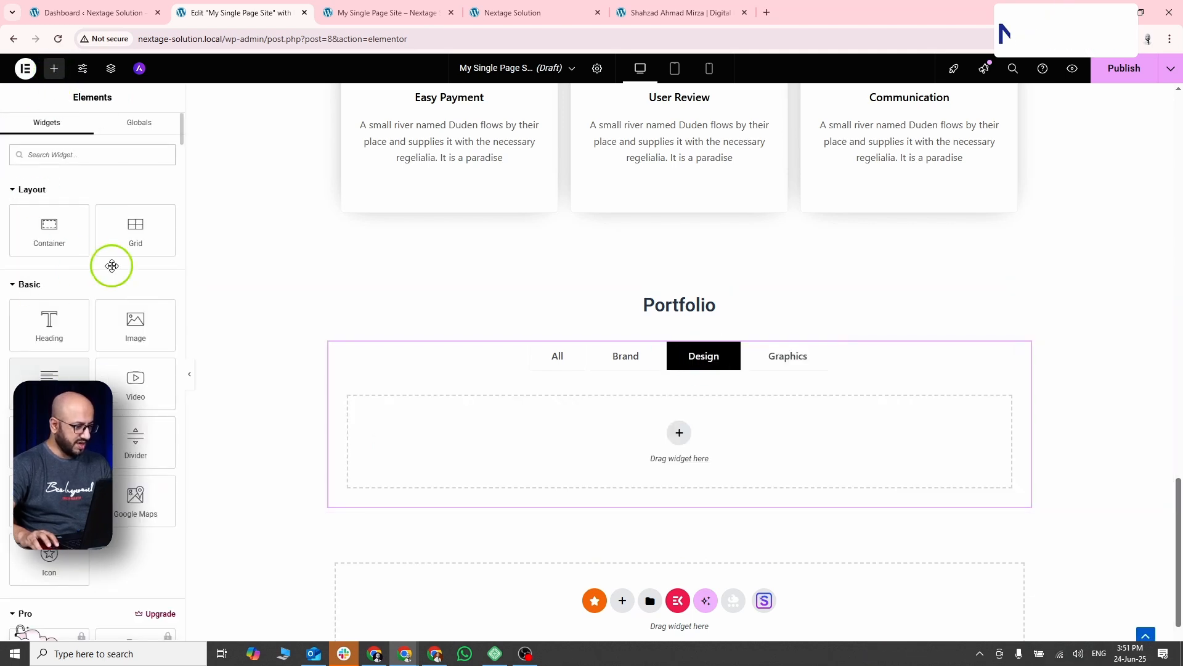
pyautogui.click(106, 156)
pyautogui.write('imag')
pyautogui.moveTo(133, 262); pyautogui.dragTo(708, 445)
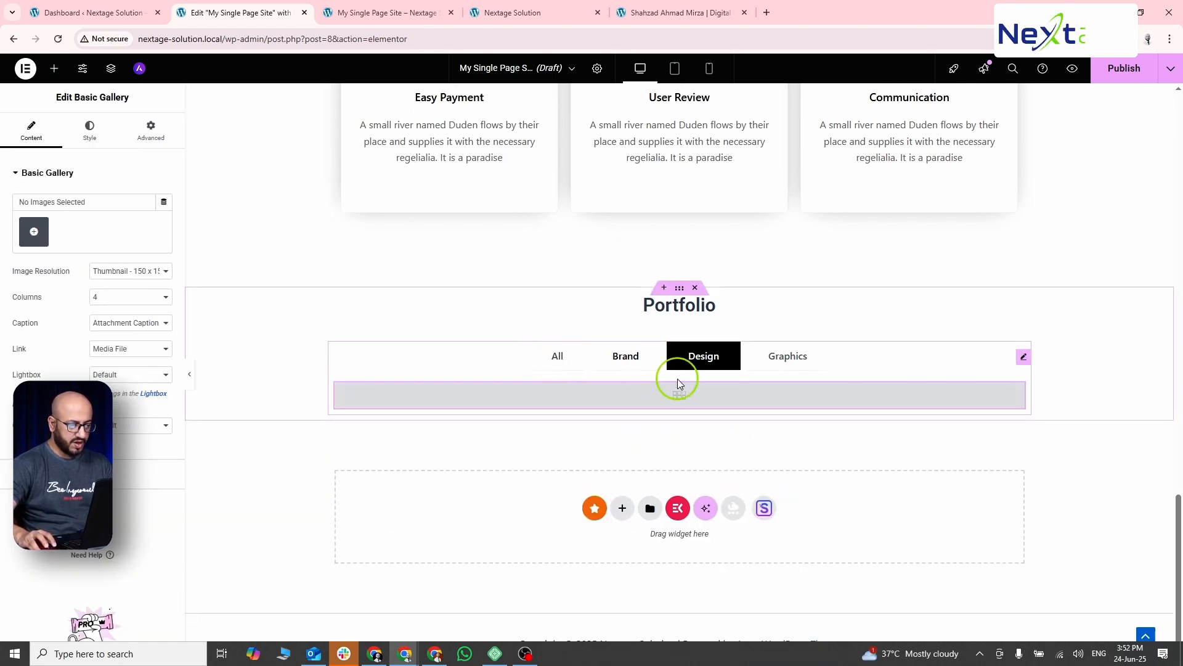
# Upload 0.2 - Sign in.png and 0.1 - Sign Up.png from Downloads and insert them as the Design tab's gallery.
pyautogui.click(34, 230)
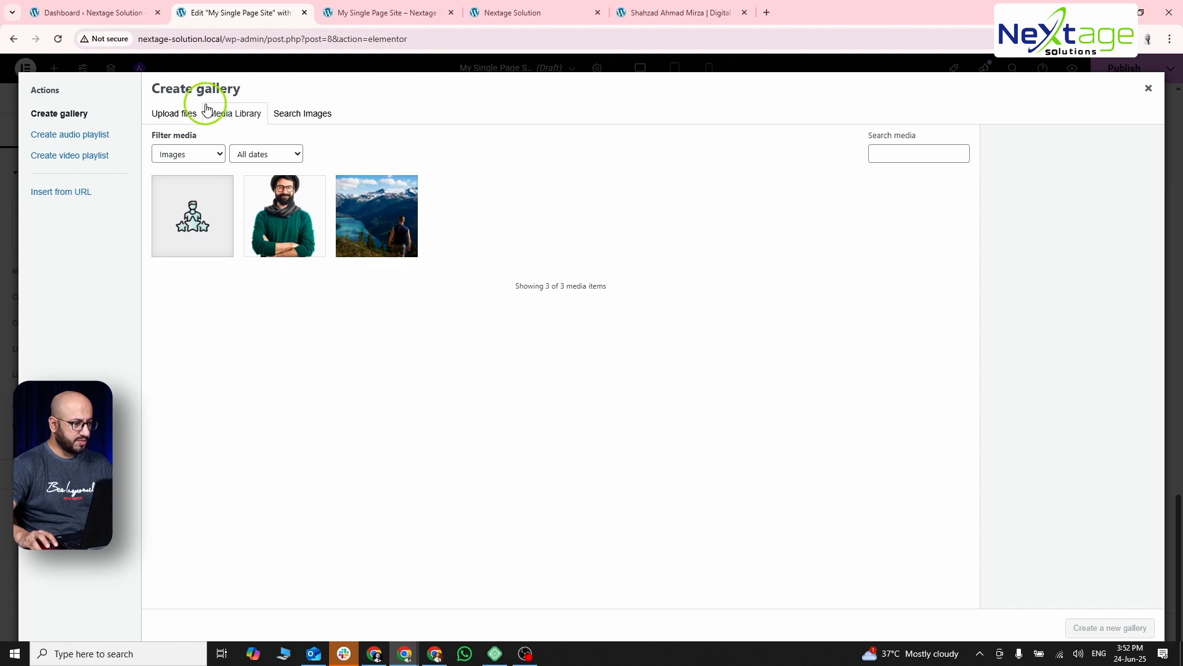
pyautogui.click(167, 113)
pyautogui.click(643, 340)
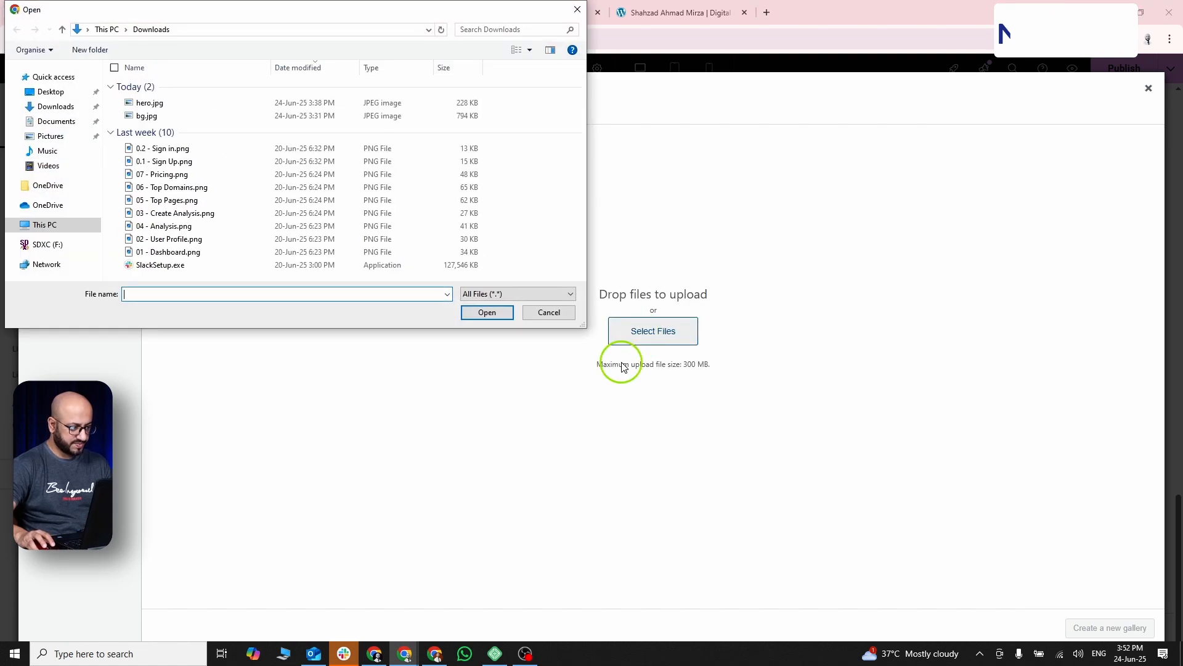
pyautogui.click(167, 160)
pyautogui.keyDown('ctrl'); pyautogui.click(169, 148); pyautogui.keyUp('ctrl')
pyautogui.keyDown('ctrl'); pyautogui.click(164, 174); pyautogui.keyUp('ctrl')
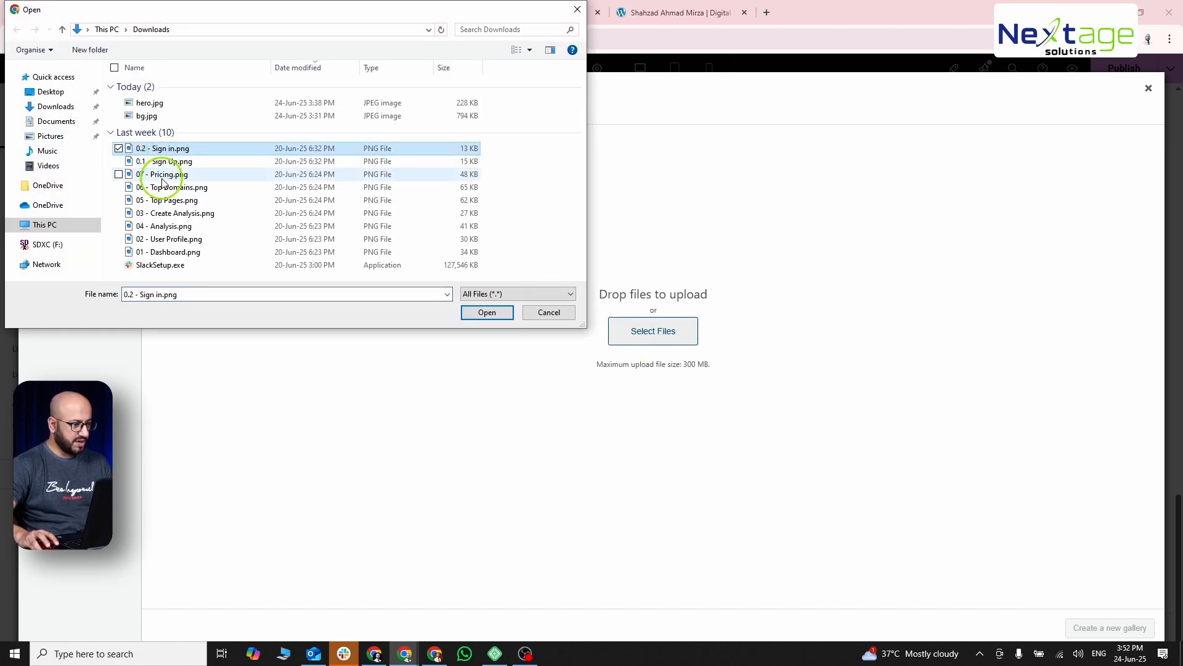
pyautogui.keyDown('ctrl'); pyautogui.click(163, 186); pyautogui.keyUp('ctrl')
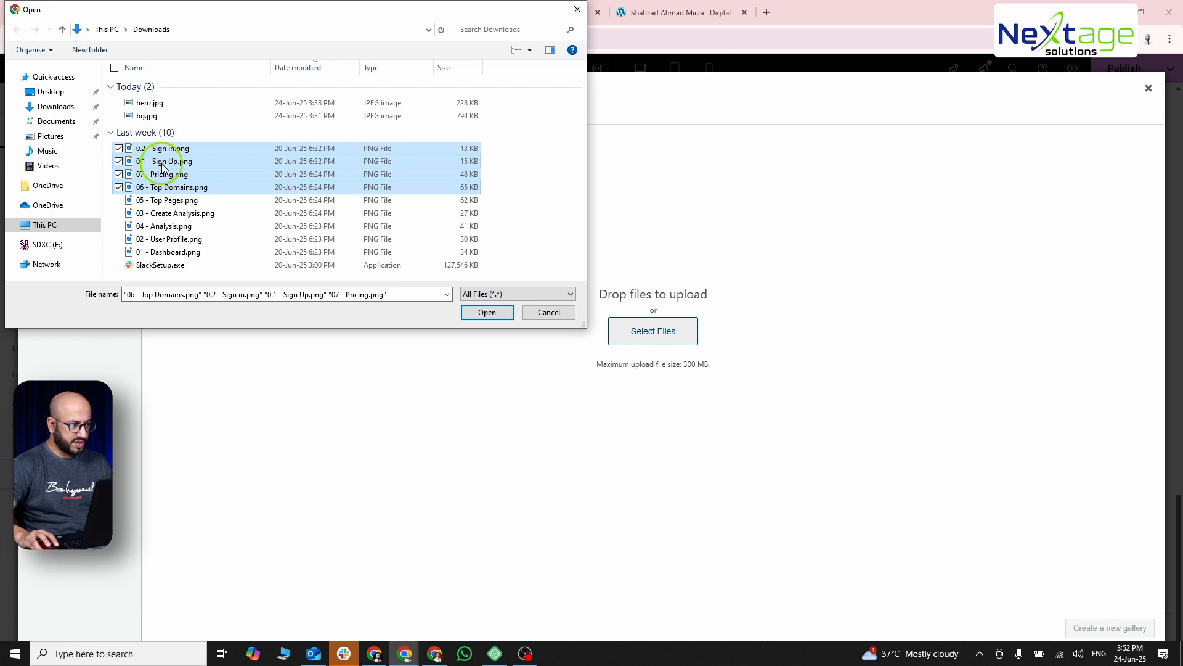
pyautogui.keyDown('shift'); pyautogui.click(162, 164); pyautogui.keyUp('shift')
pyautogui.click(474, 309)
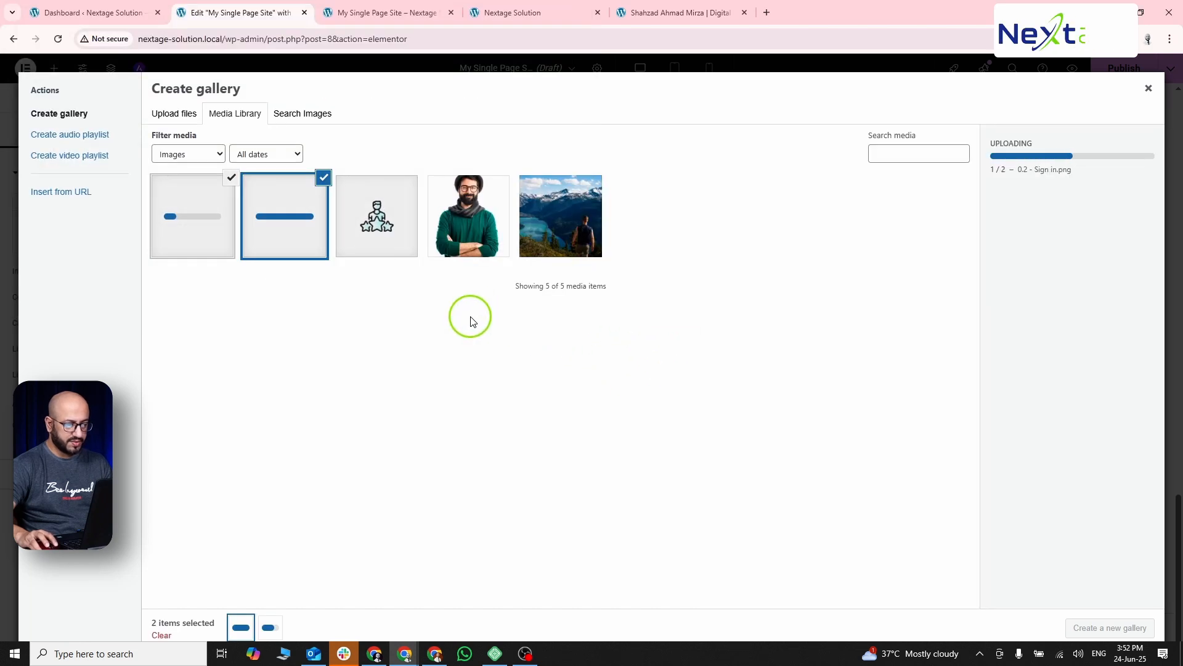
pyautogui.click(1079, 630)
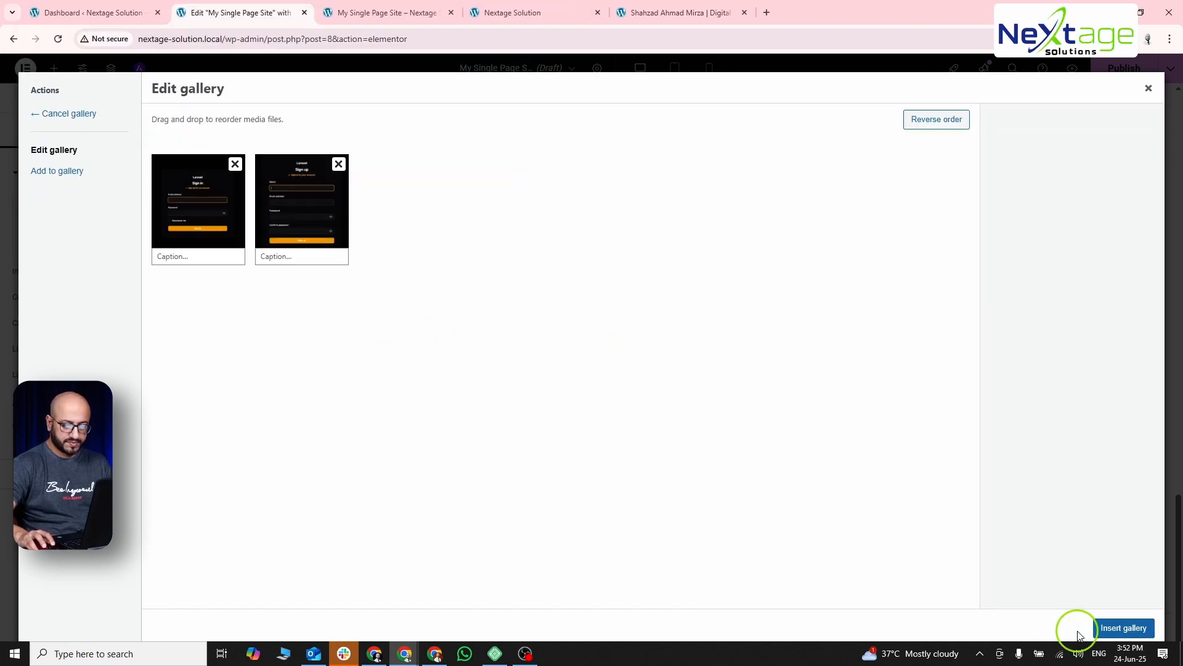
pyautogui.click(1113, 623)
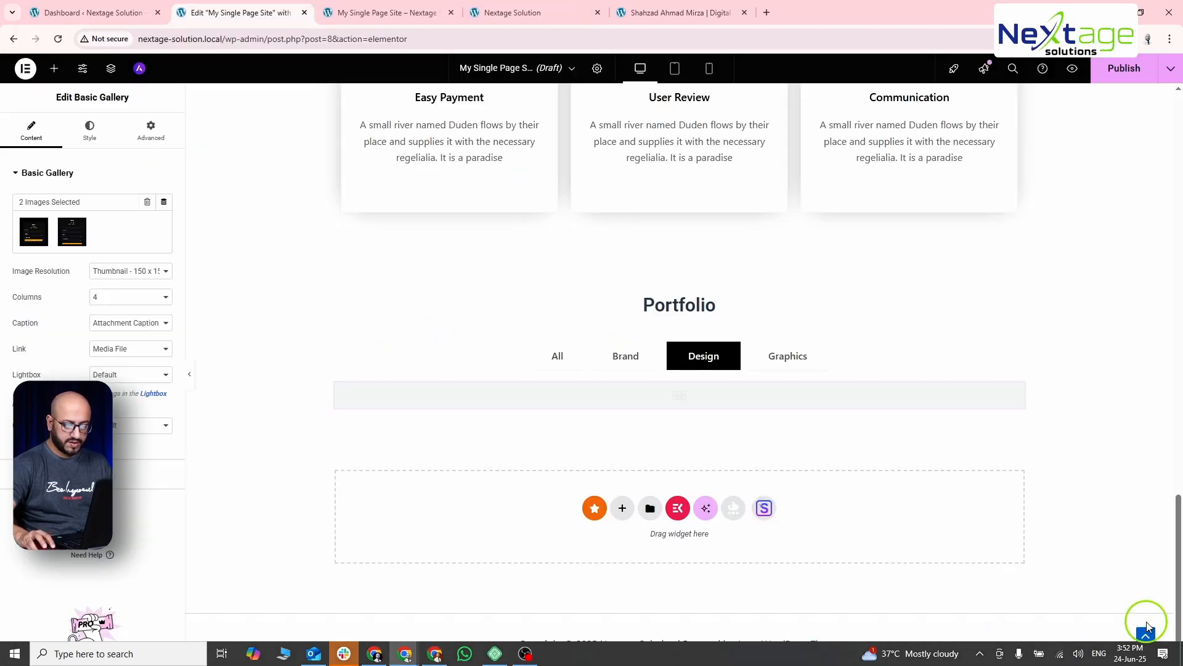
# Search the widgets for "gall" and add a Basic Gallery widget to the Brand tab's content area.
pyautogui.click(635, 357)
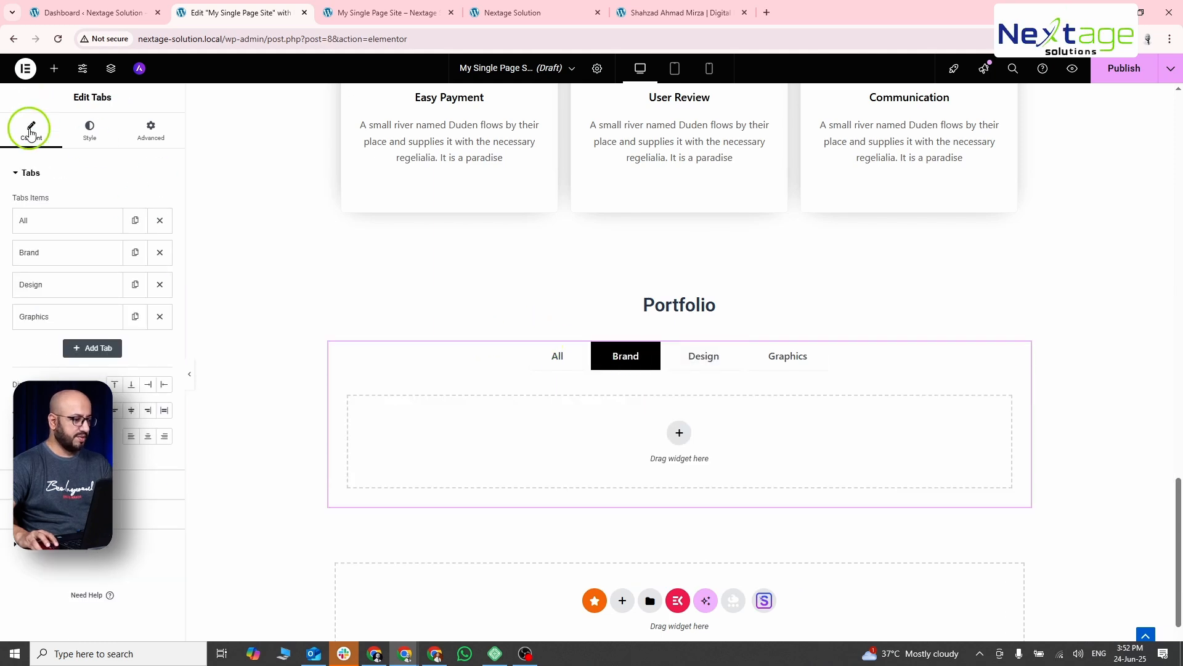
pyautogui.click(53, 69)
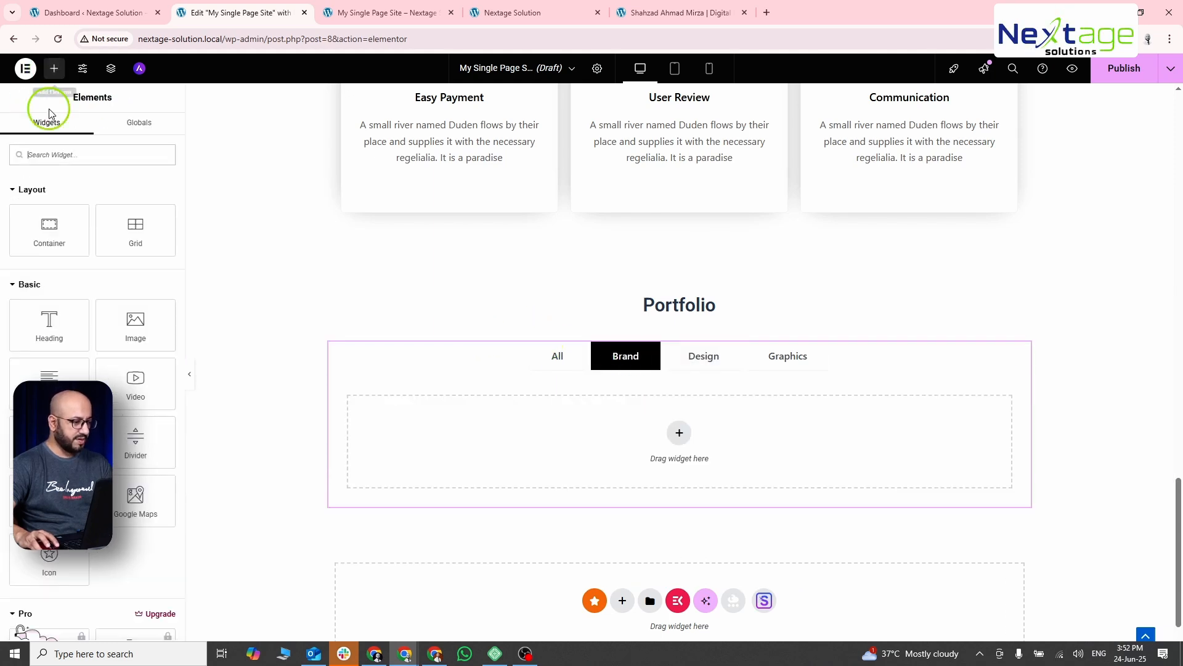
pyautogui.click(67, 155)
pyautogui.write('gall')
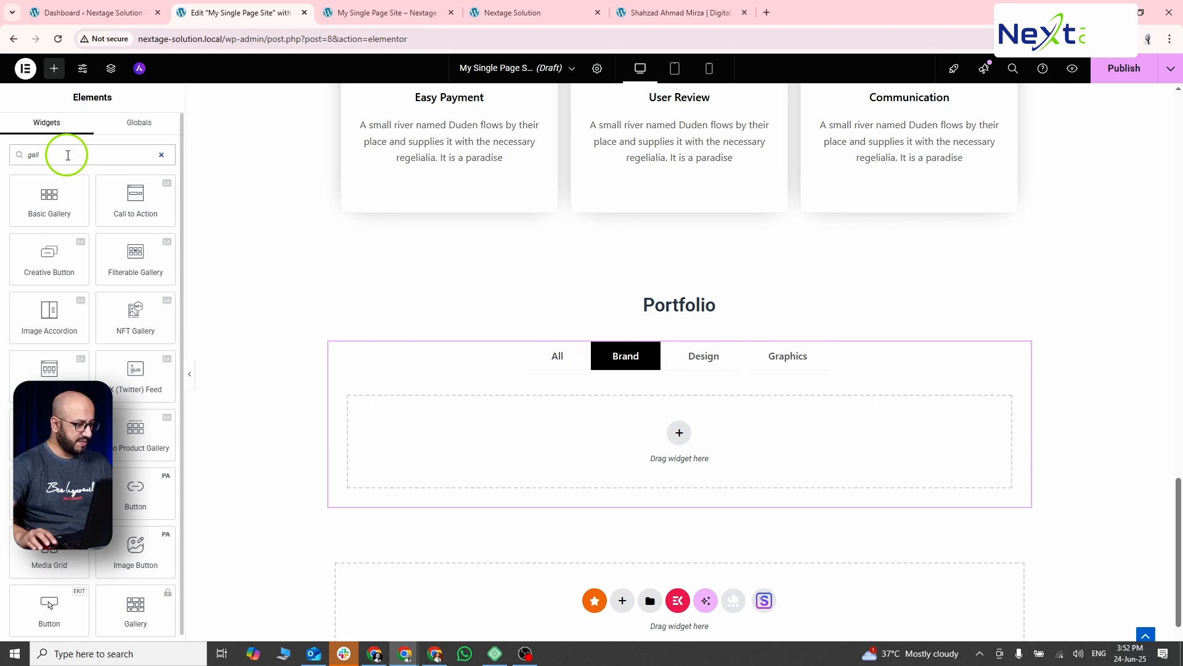
pyautogui.moveTo(57, 196); pyautogui.dragTo(691, 425)
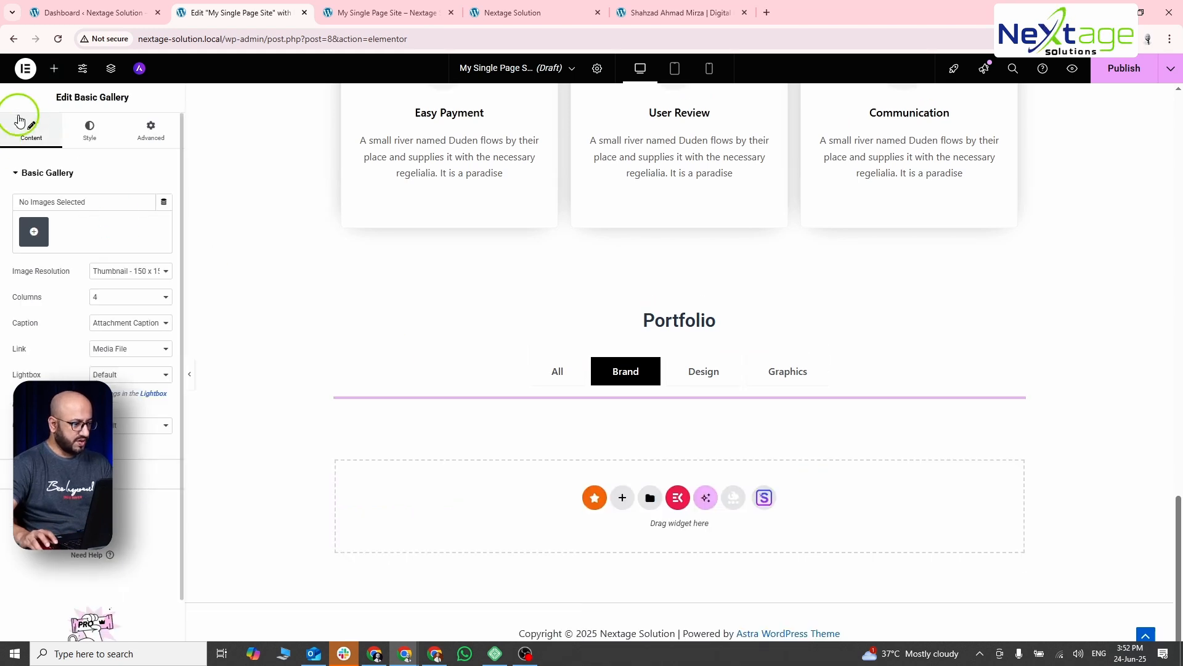
# Upload 04 - Analysis.png, 02 - User Profile.png and 01 - Dashboard.png from Downloads and insert them as the Brand tab's gallery.
pyautogui.click(33, 237)
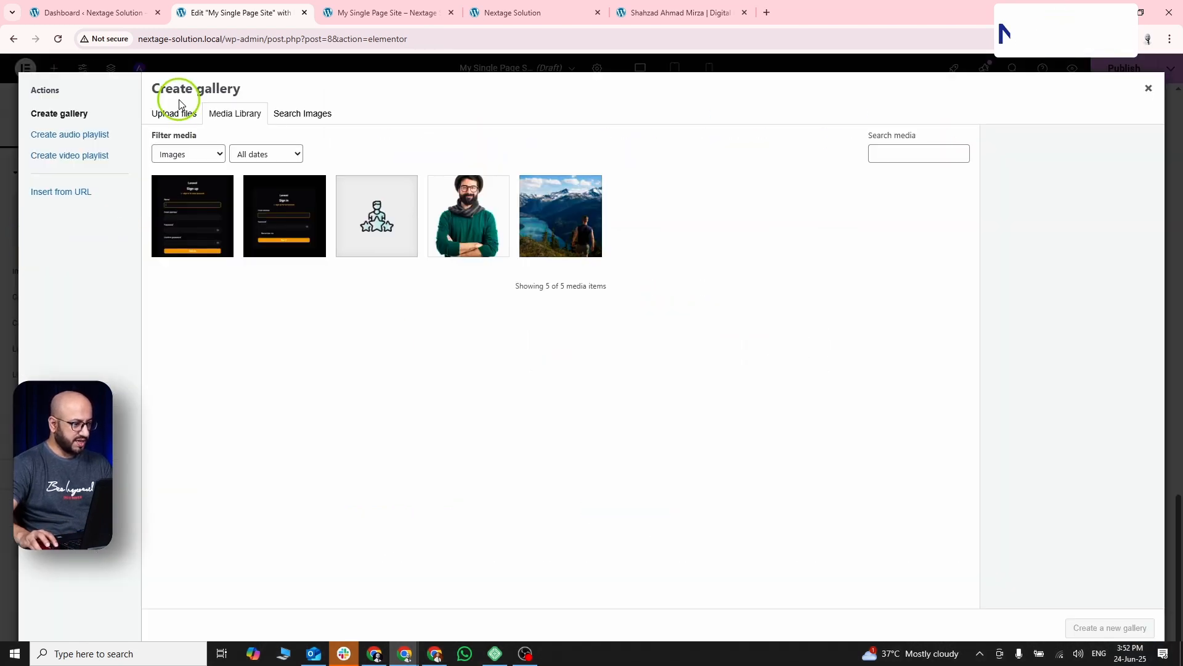
pyautogui.click(166, 117)
pyautogui.click(638, 330)
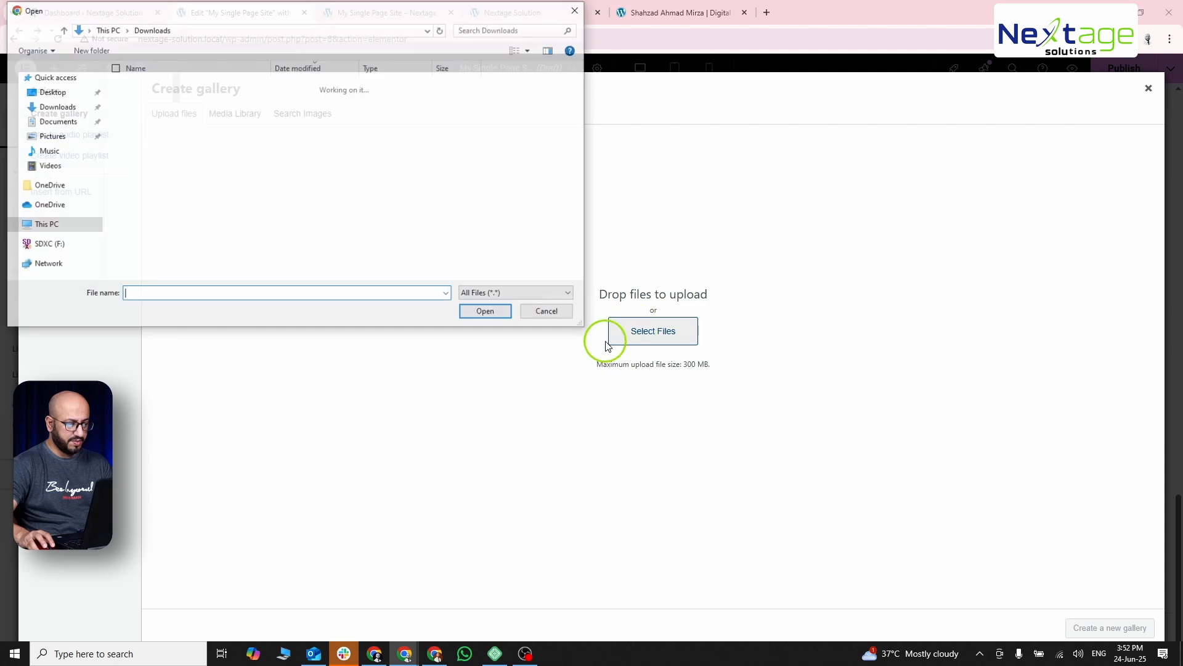
pyautogui.click(189, 253)
pyautogui.keyDown('shift'); pyautogui.click(189, 228); pyautogui.keyUp('shift')
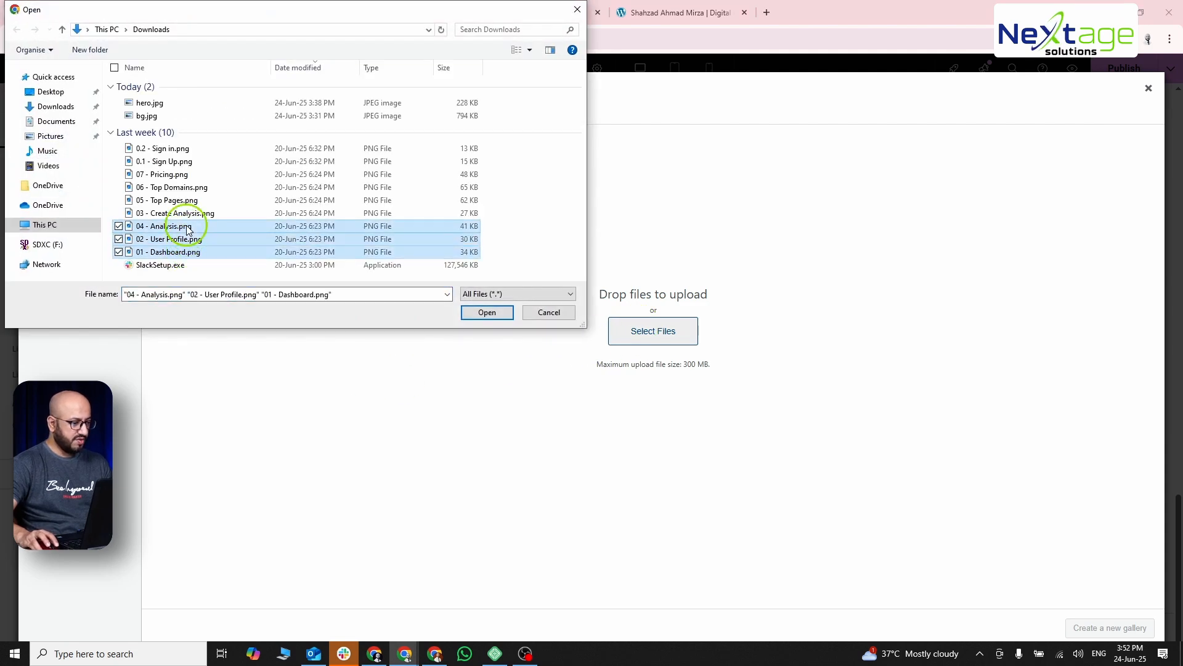
pyautogui.click(487, 312)
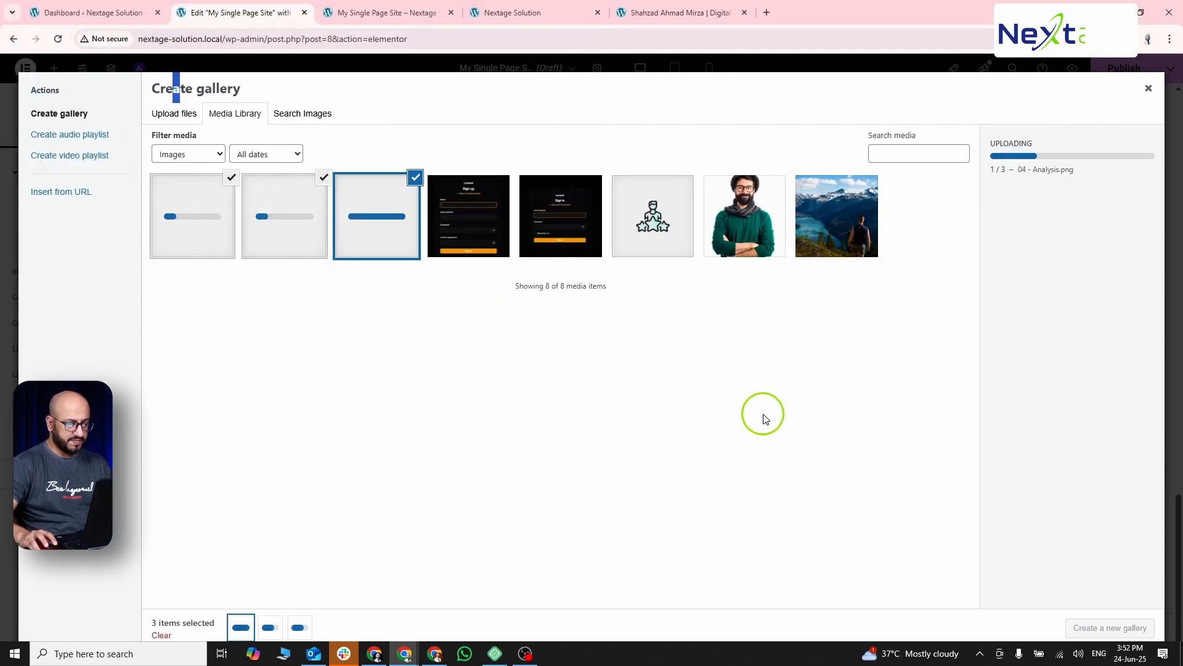
pyautogui.click(1110, 629)
pyautogui.click(1109, 629)
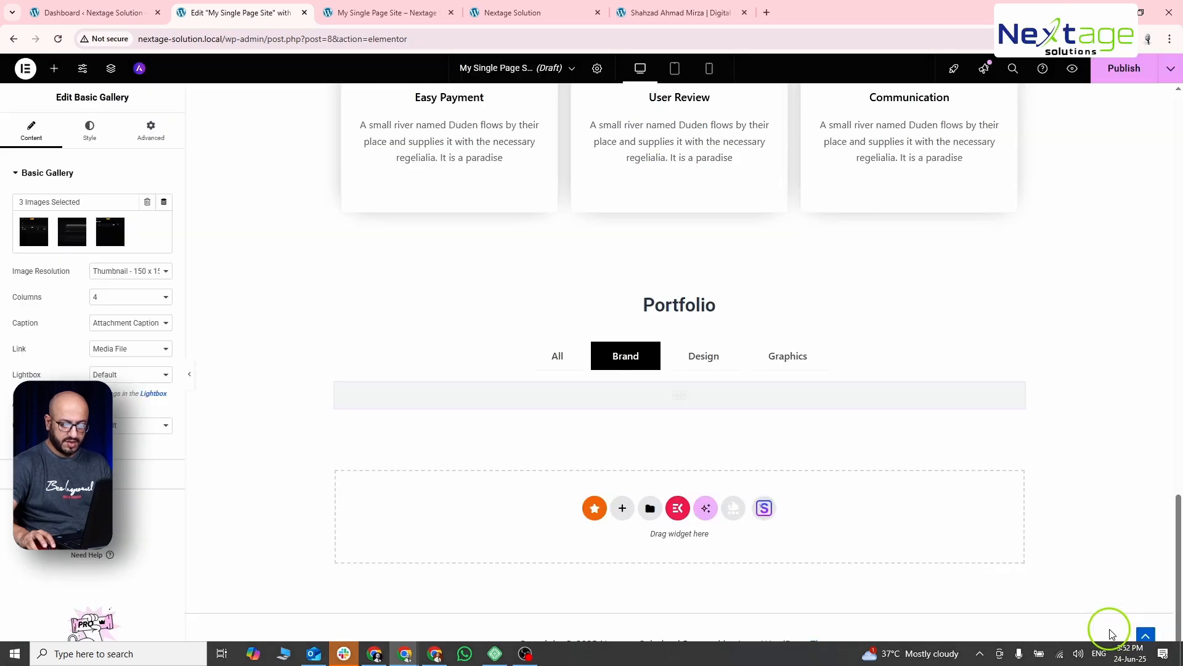
# Search the widgets for "gall" and add a Basic Gallery widget to the All tab's empty content area.
pyautogui.click(563, 363)
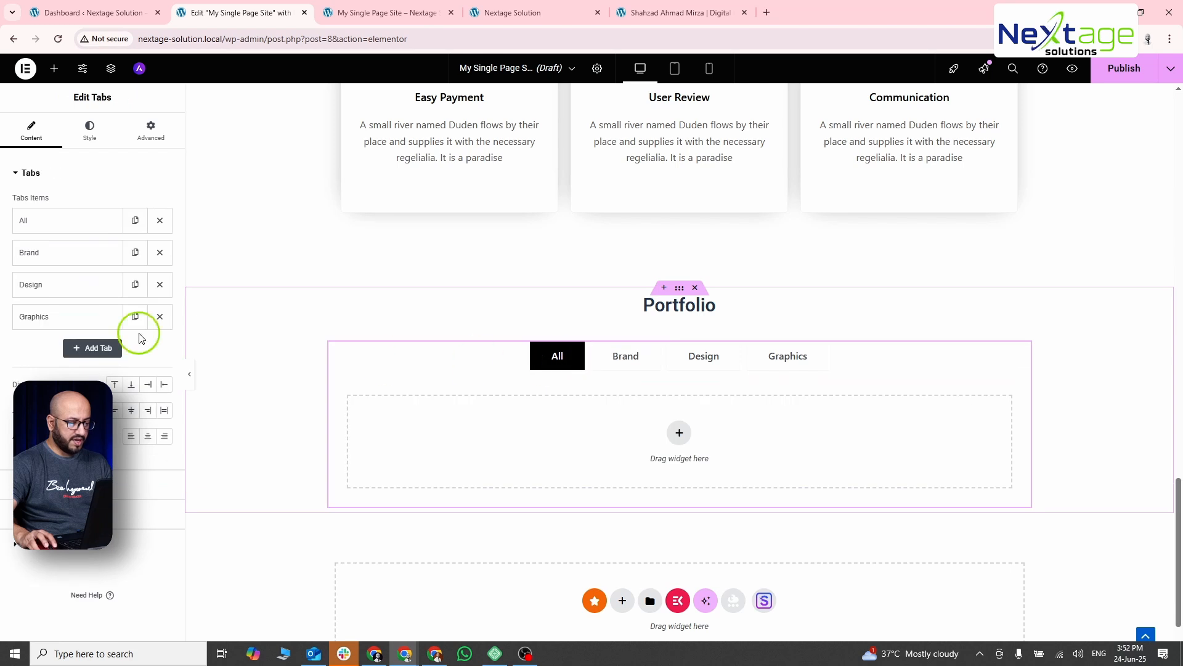
pyautogui.click(55, 69)
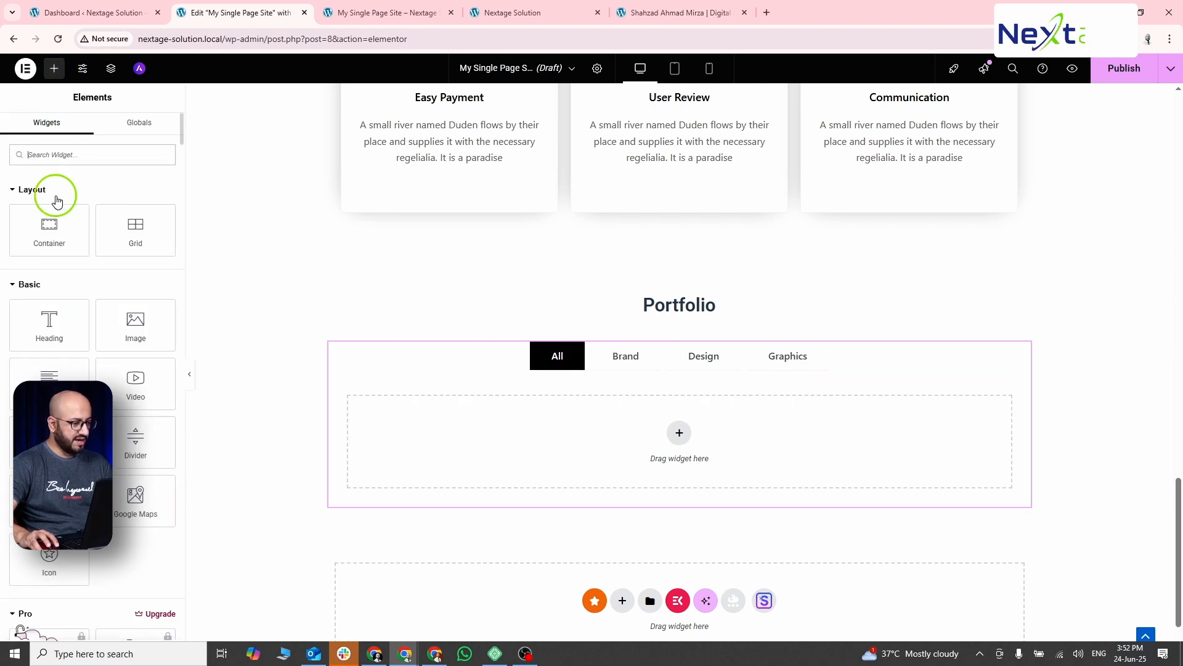
pyautogui.click(66, 158)
pyautogui.write('gall')
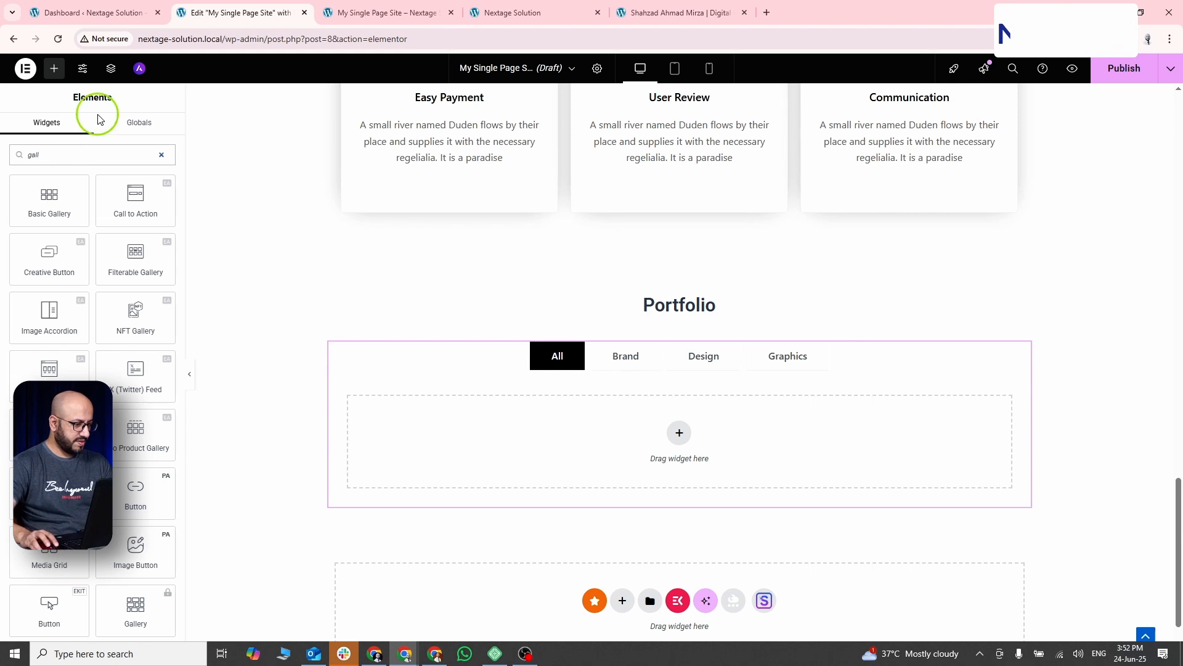
pyautogui.moveTo(59, 212); pyautogui.dragTo(611, 430)
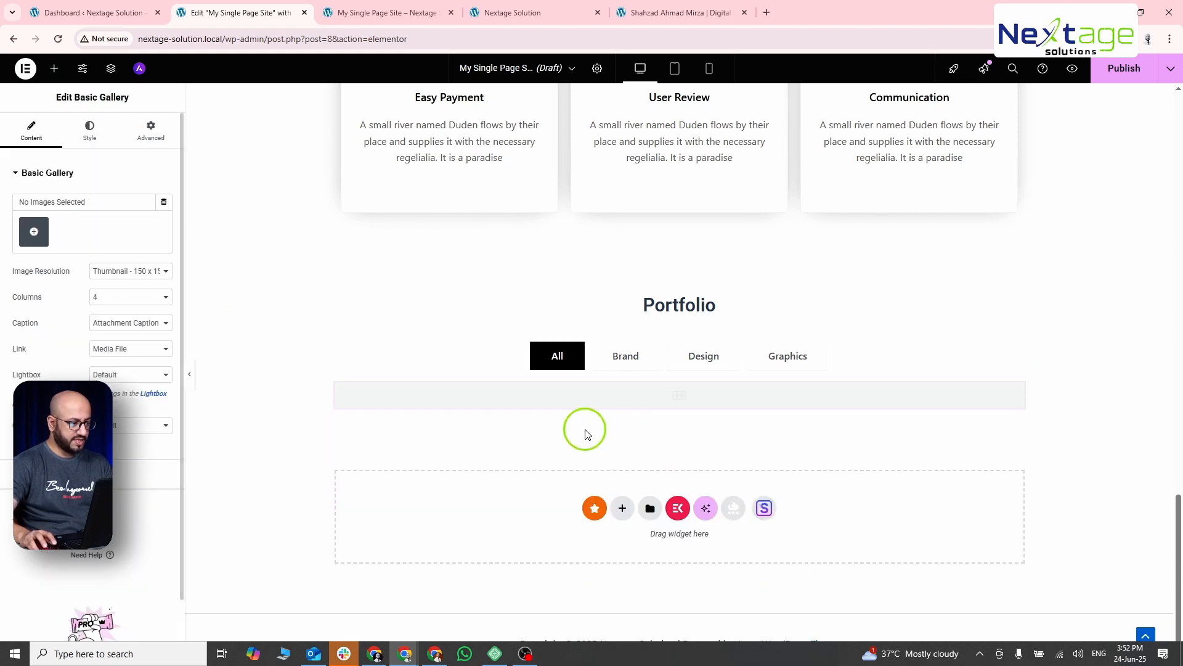
# Insert the mountain, hero.jpg, sign-in, sign-up, analysis, user profile and dashboard images from the Media Library as the All tab's gallery.
pyautogui.click(35, 231)
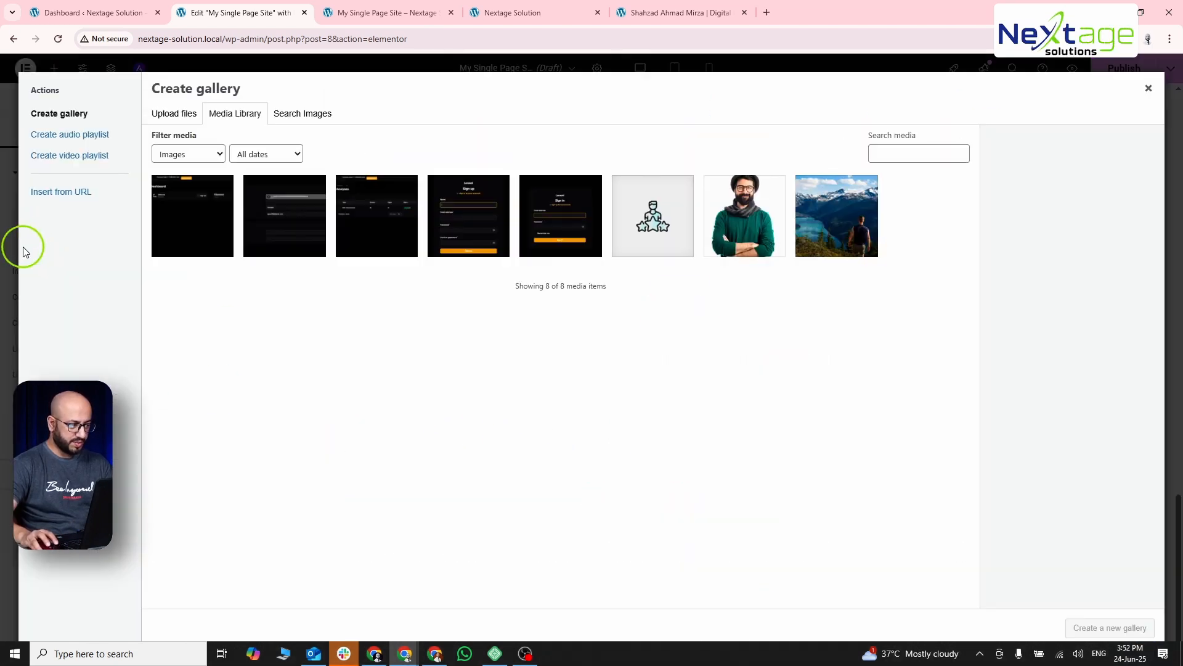
pyautogui.moveTo(301, 281); pyautogui.dragTo(806, 210)
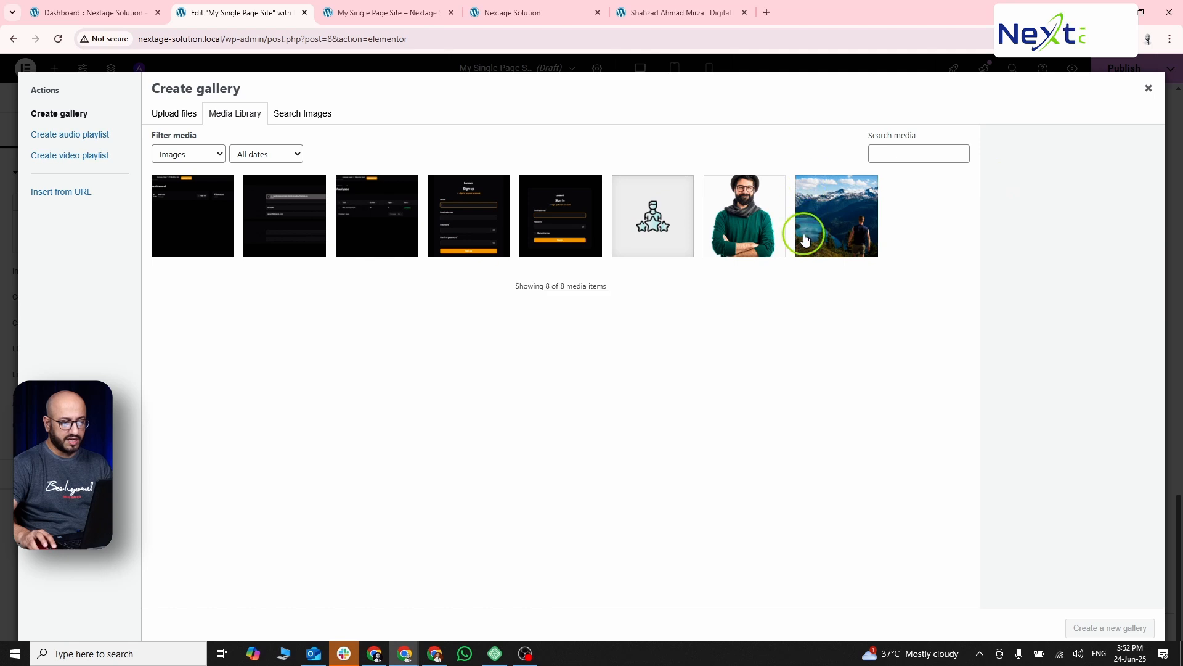
pyautogui.click(851, 212)
pyautogui.click(745, 212)
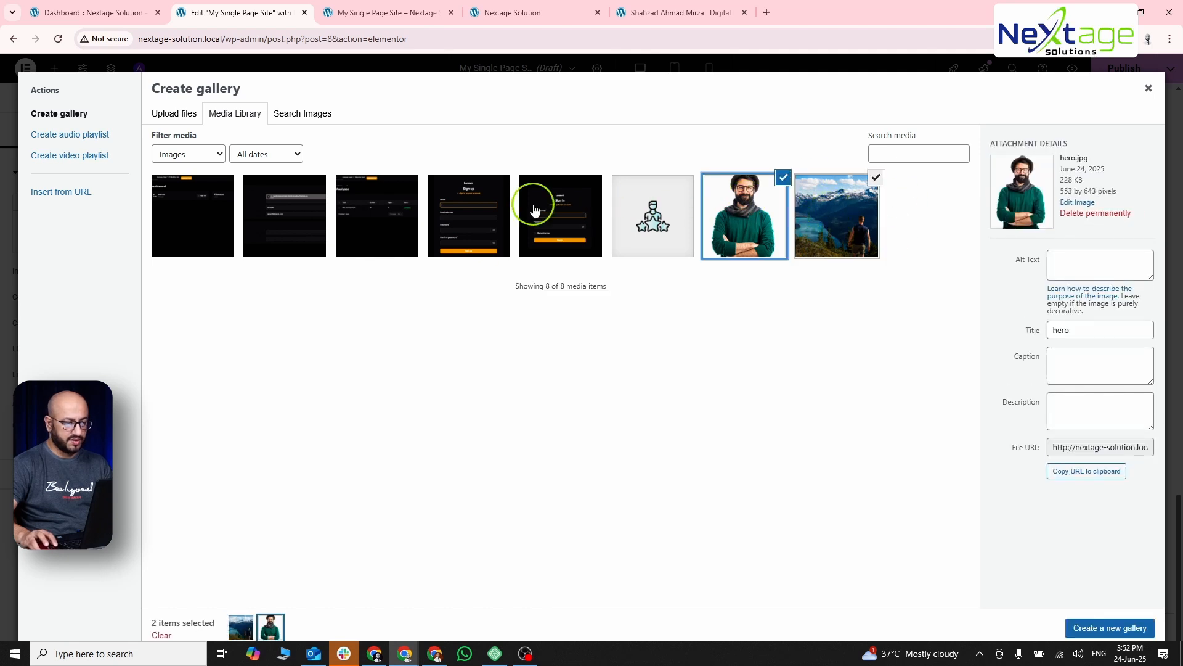
pyautogui.click(532, 211)
pyautogui.click(500, 211)
pyautogui.click(370, 209)
pyautogui.click(271, 209)
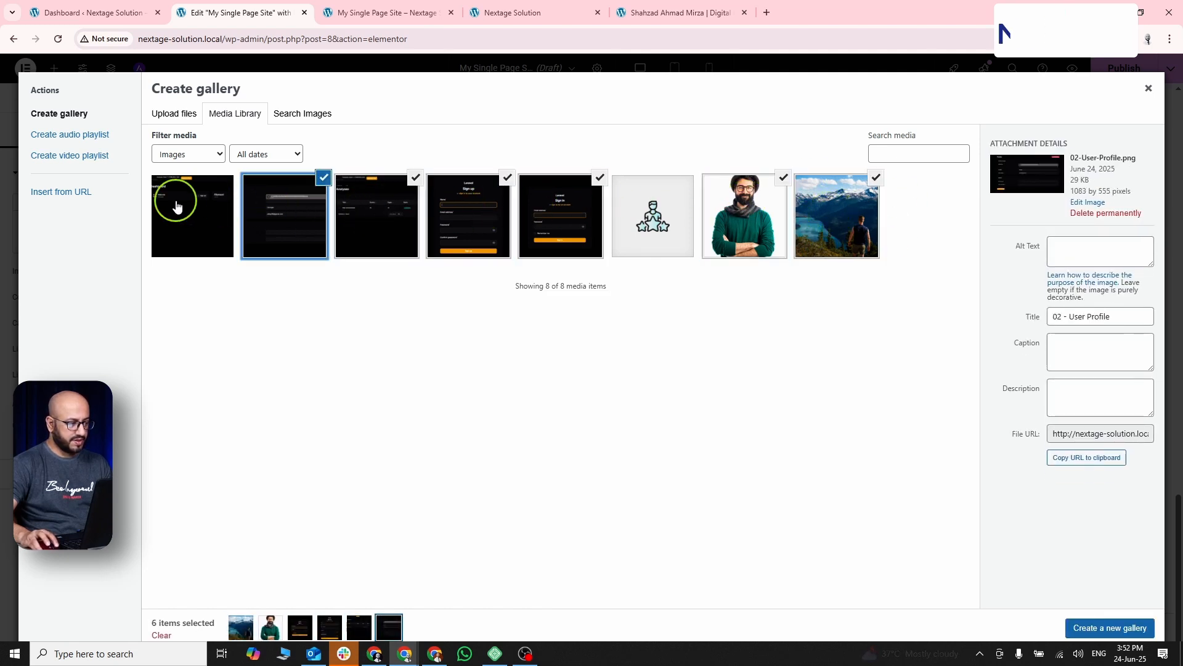
pyautogui.click(185, 208)
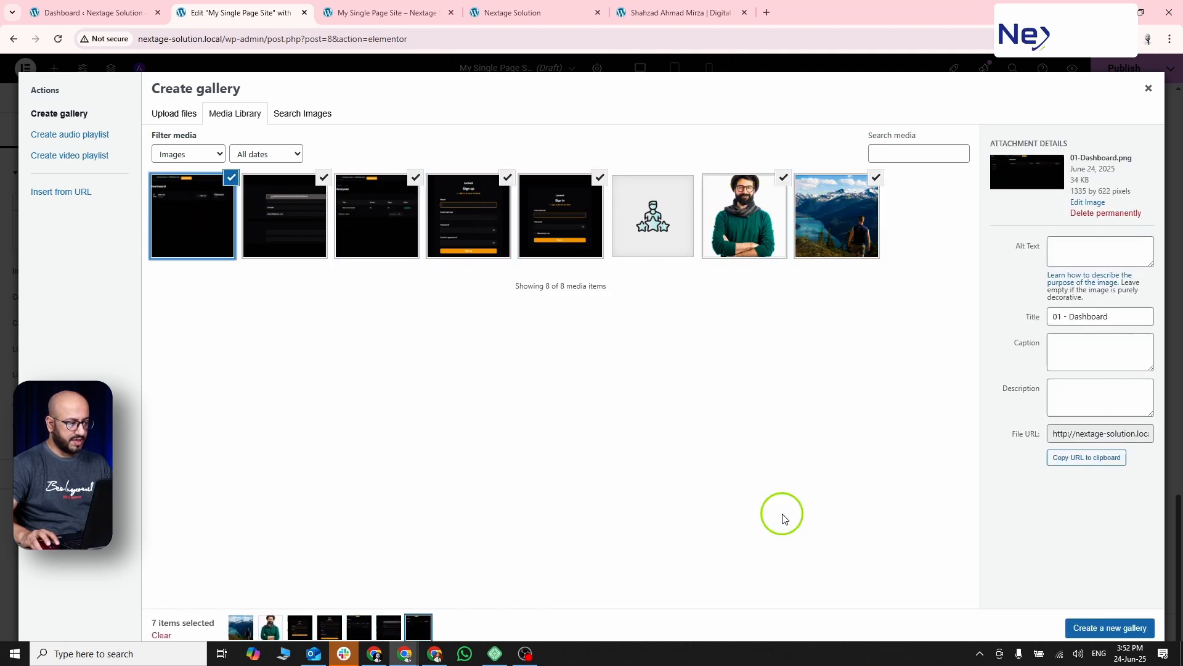
pyautogui.click(1088, 629)
pyautogui.click(1093, 628)
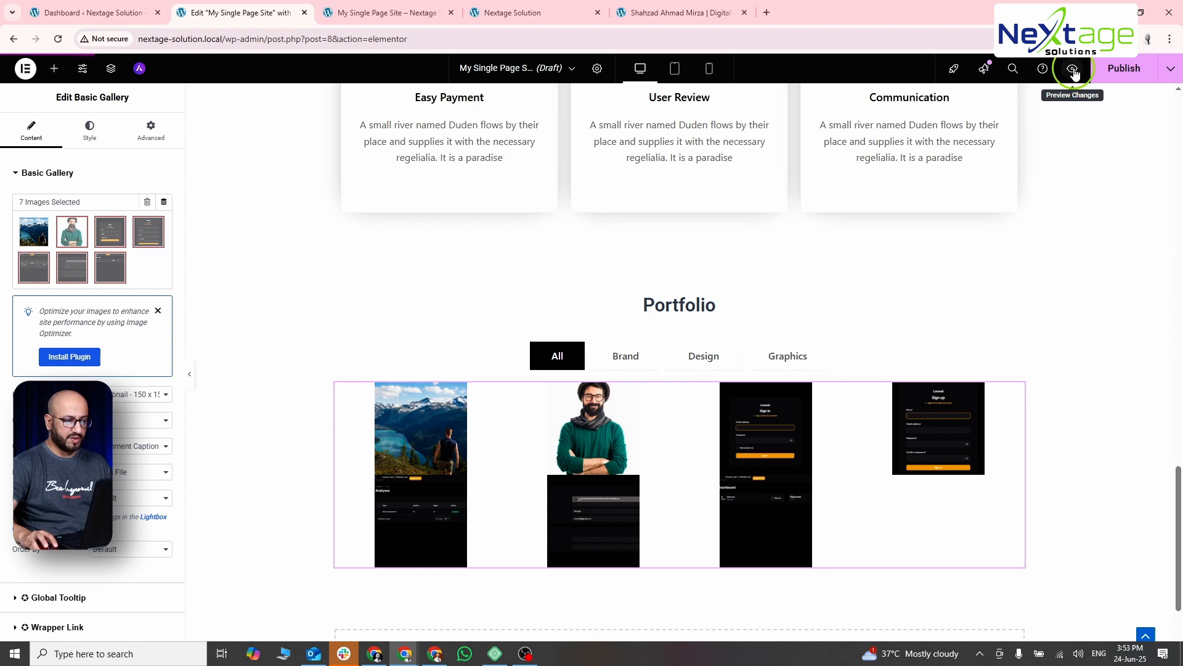
# Preview the page and check the galleries under the Portfolio section's All, Brand, Design and Graphics tabs.
pyautogui.click(1073, 69)
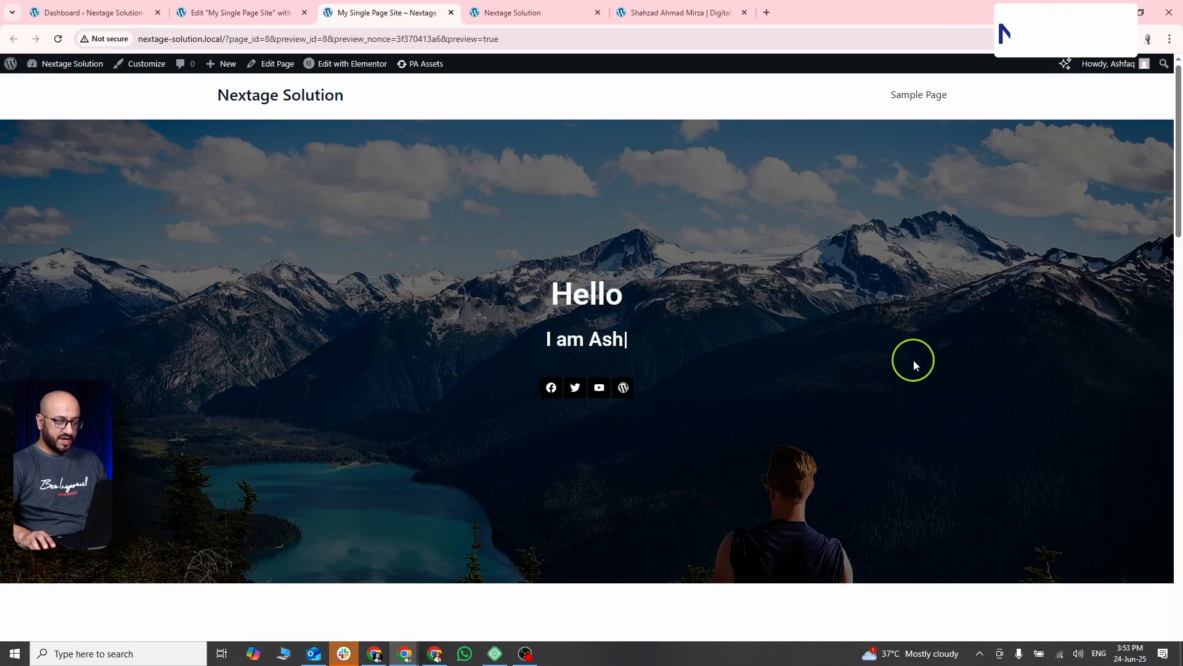
pyautogui.scroll(-10, 914, 360)
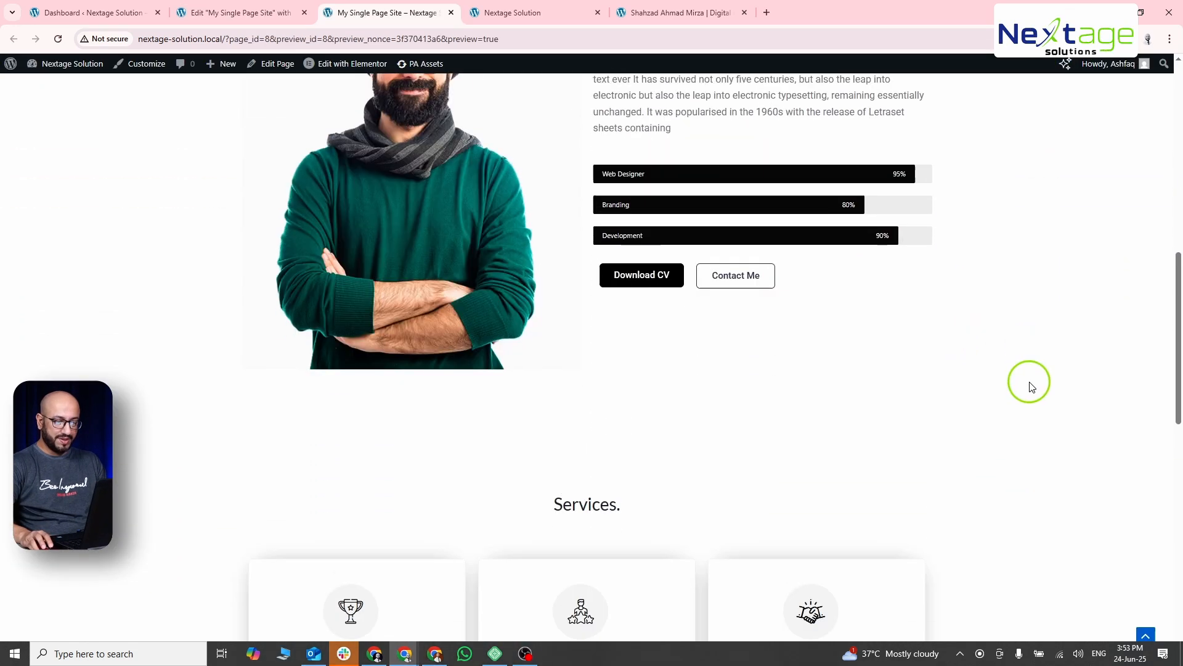
pyautogui.scroll(-12, 1042, 394)
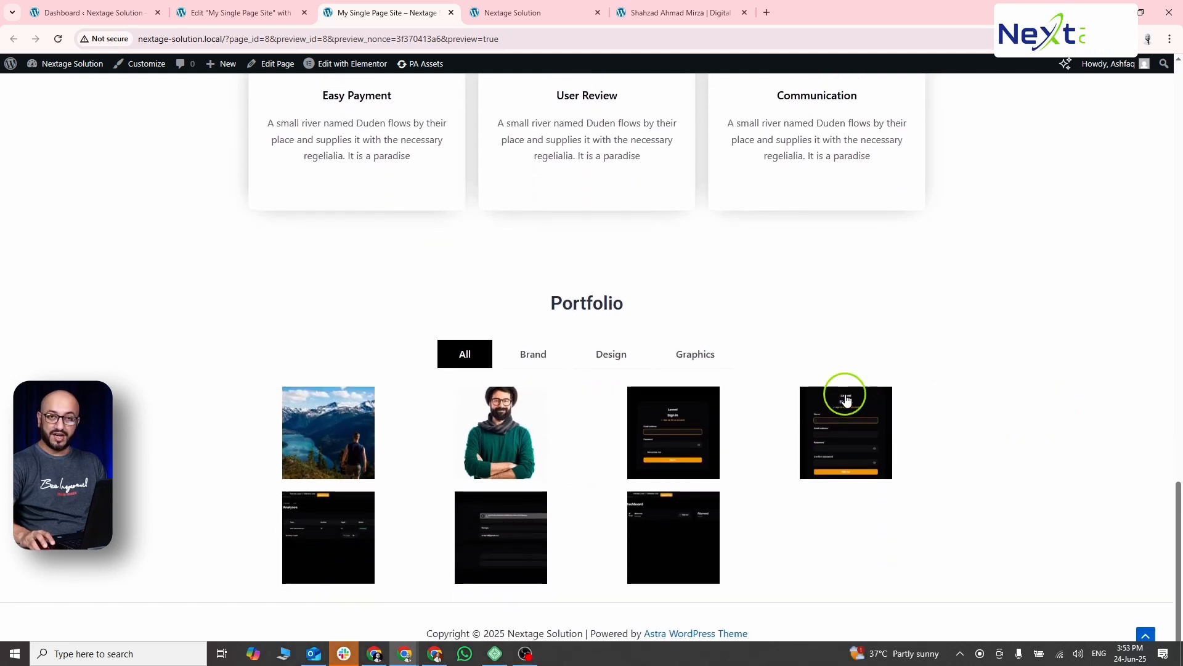
pyautogui.click(534, 355)
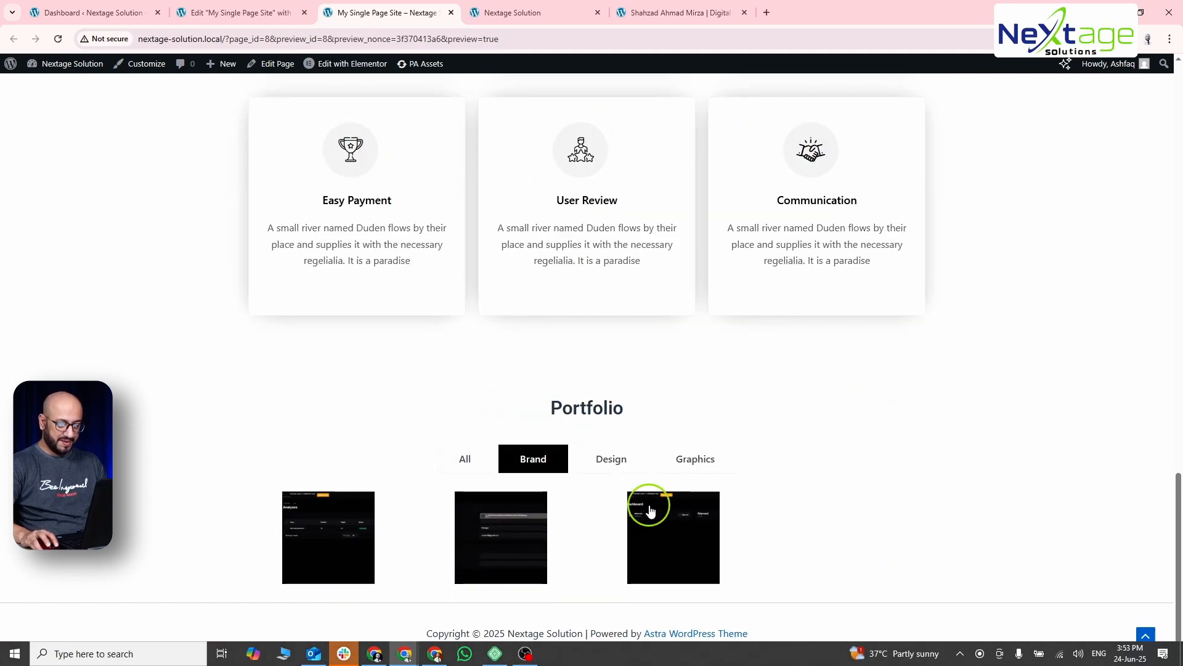
pyautogui.click(609, 456)
pyautogui.click(695, 466)
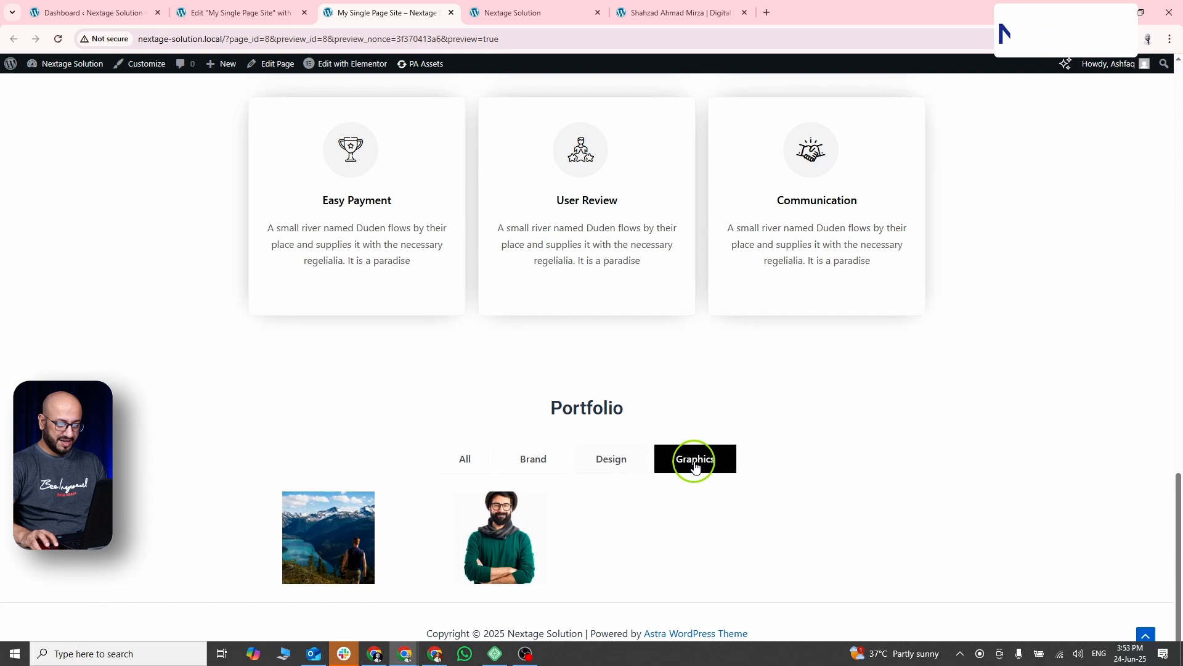
pyautogui.click(479, 461)
pyautogui.scroll(-2, 943, 478)
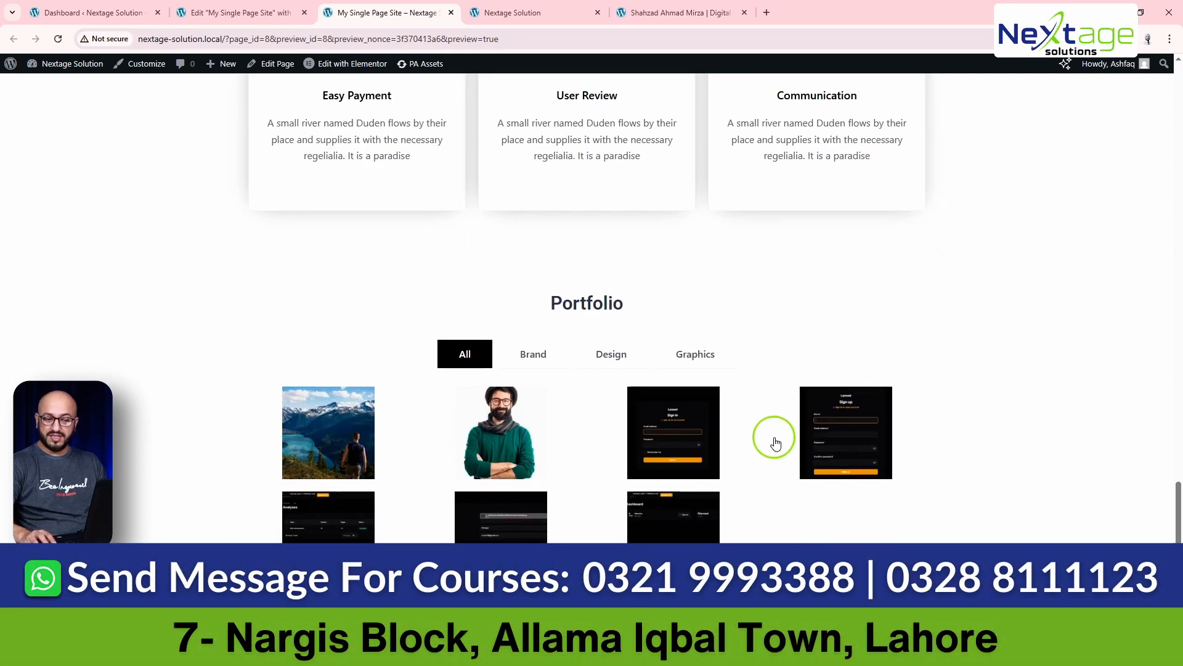
pyautogui.click(690, 353)
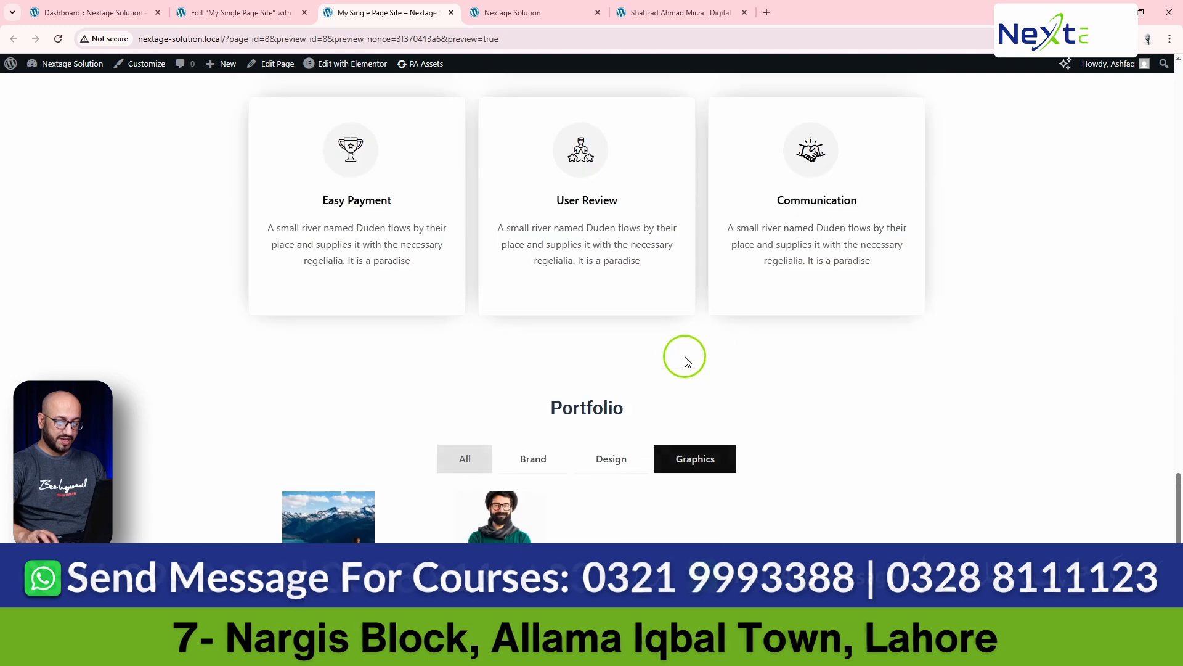
pyautogui.click(608, 470)
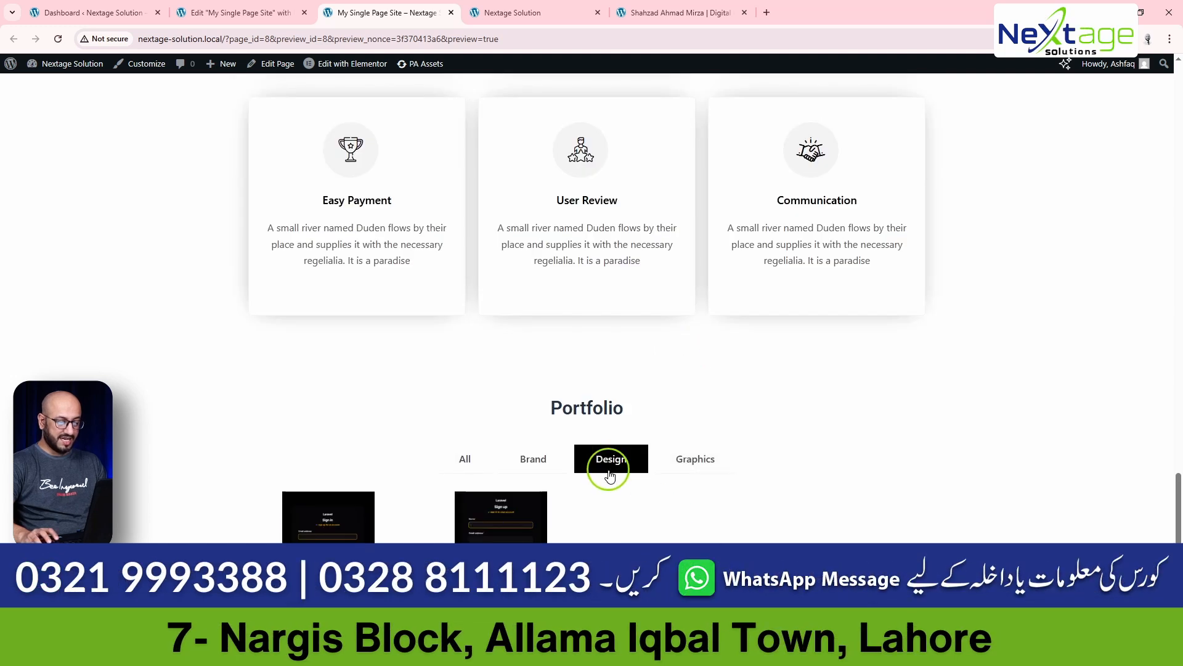
pyautogui.click(533, 464)
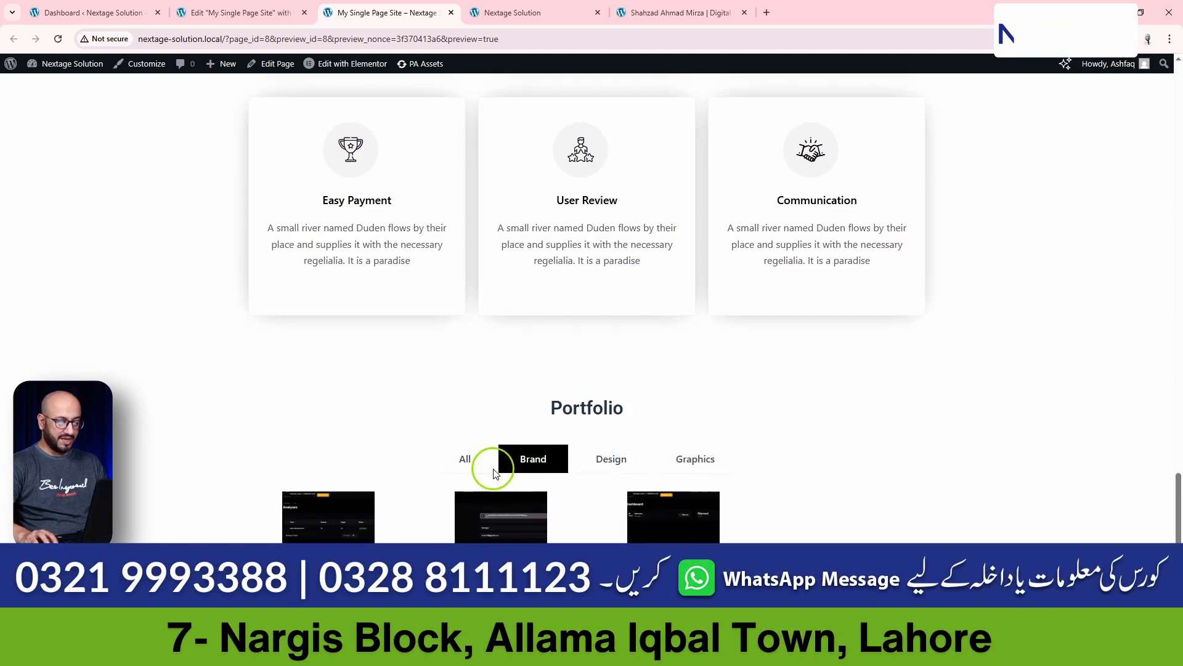
pyautogui.click(465, 461)
pyautogui.scroll(-2, 1030, 459)
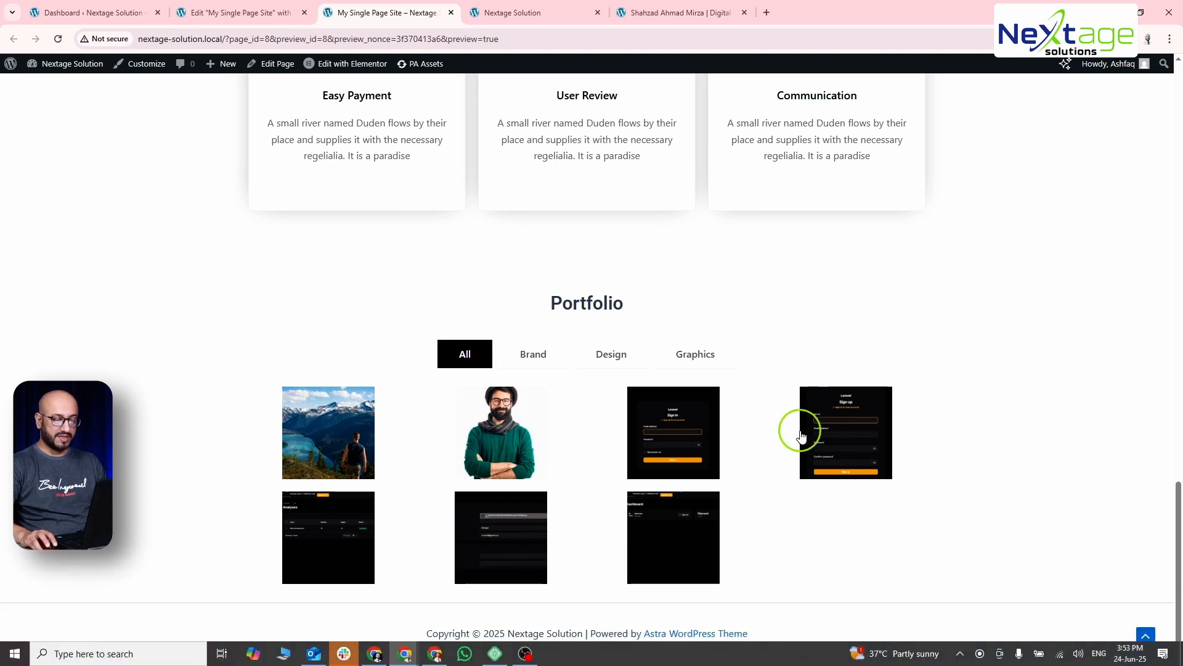
# Using the Daniels site's Testimonials section as reference, search the ElementsKit sections for "testimonial" and insert Testimonial - Section 20 below the Portfolio section.
pyautogui.hotkey('alt', 'Tab')
pyautogui.scroll(4, 342, 296)
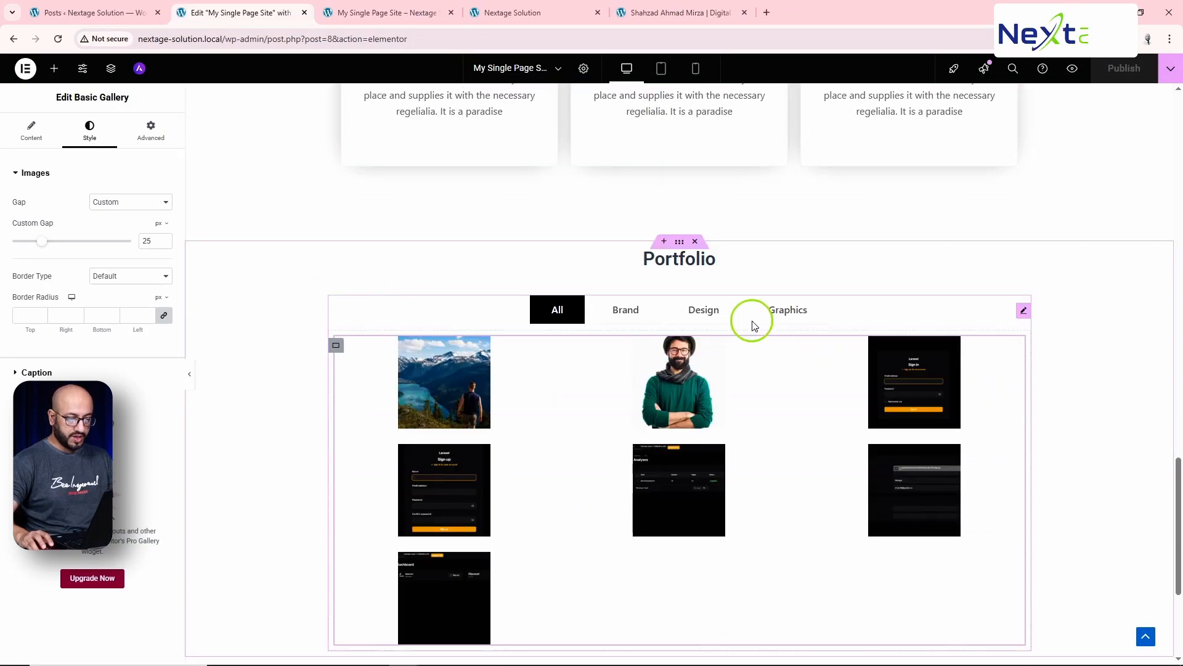
pyautogui.hotkey('alt', 'Tab')
pyautogui.scroll(-5, 669, 379)
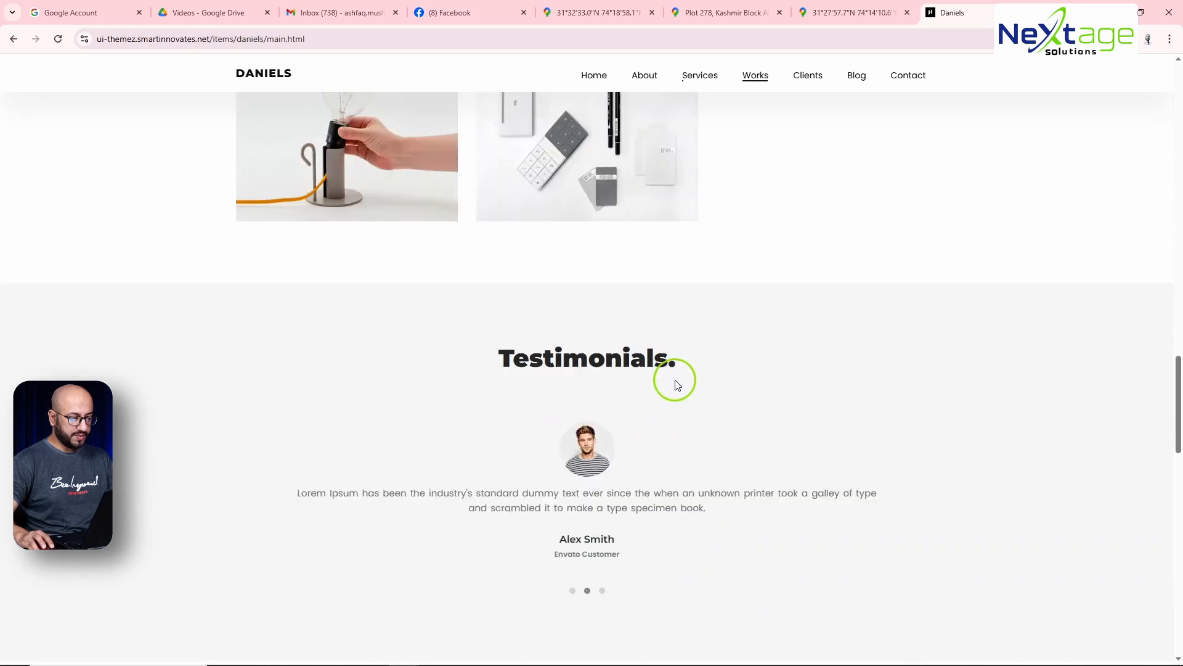
pyautogui.hotkey('alt', 'Tab')
pyautogui.scroll(-4, 758, 382)
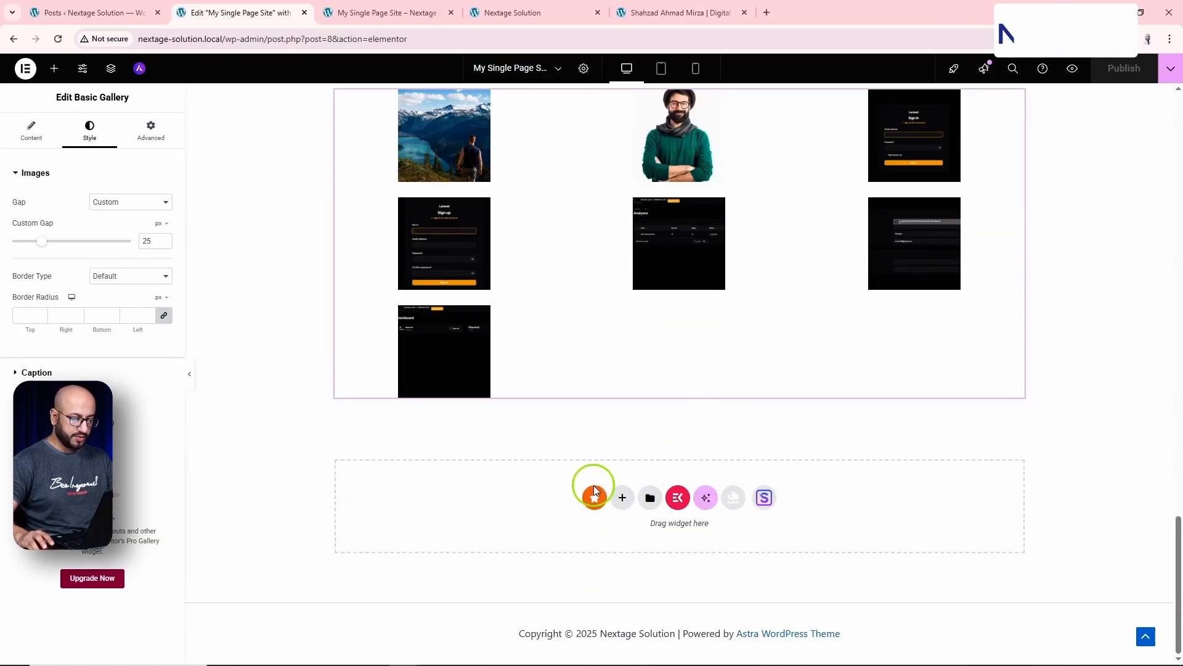
pyautogui.click(678, 498)
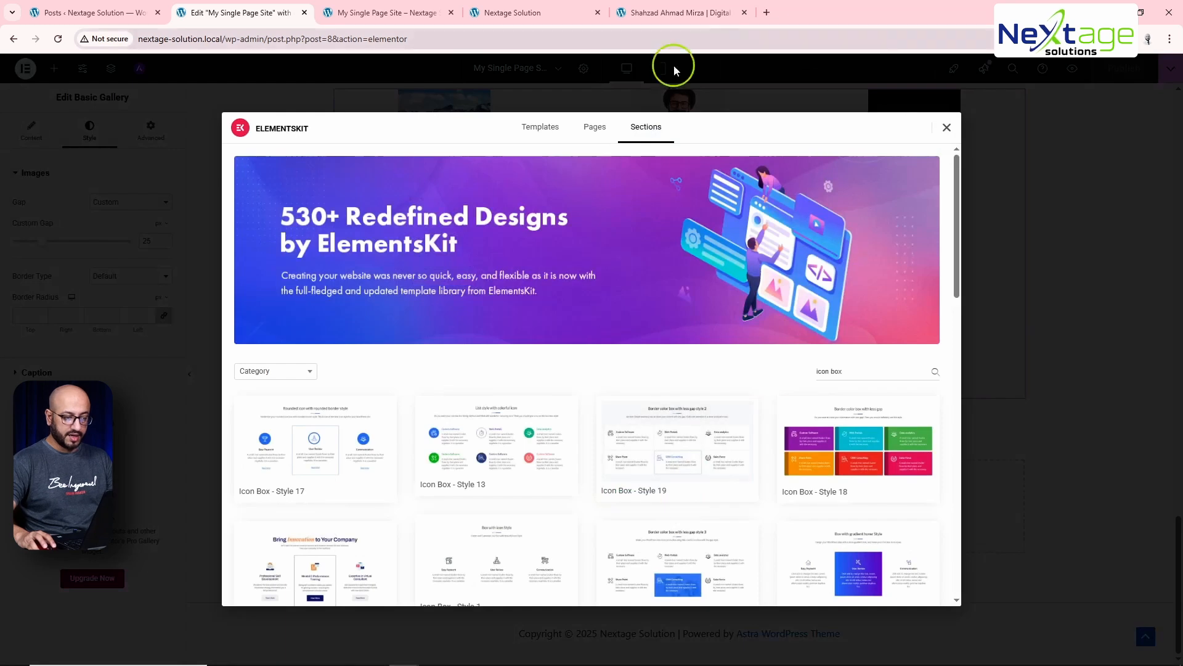
pyautogui.click(817, 363)
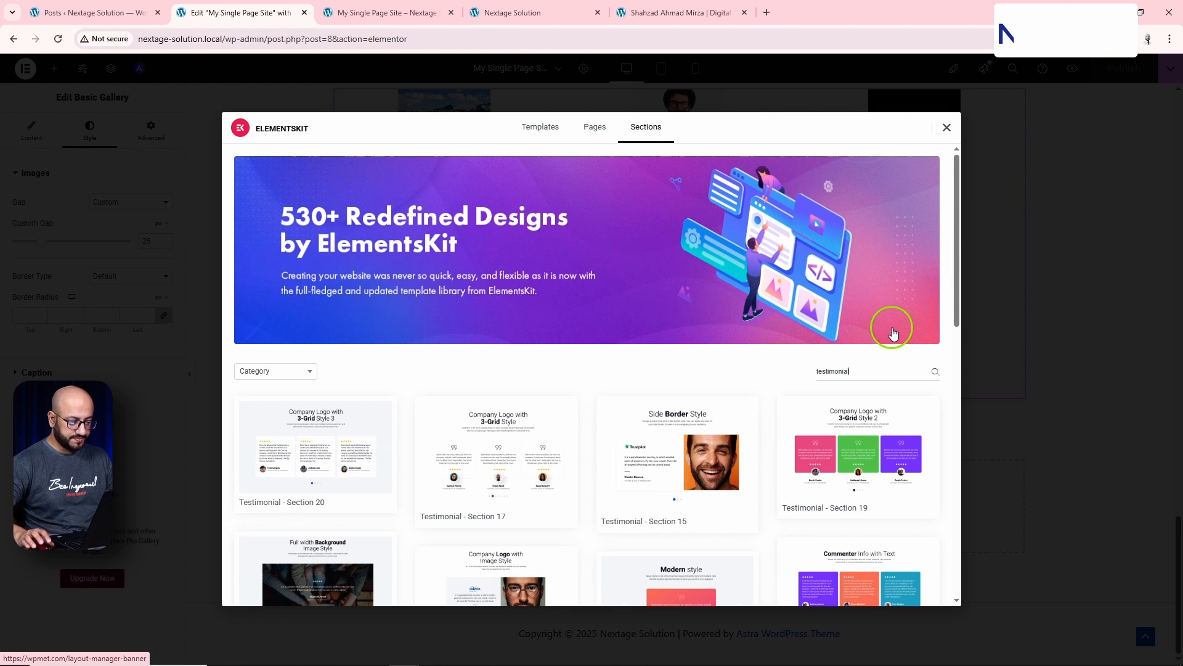
pyautogui.scroll(-2, 626, 508)
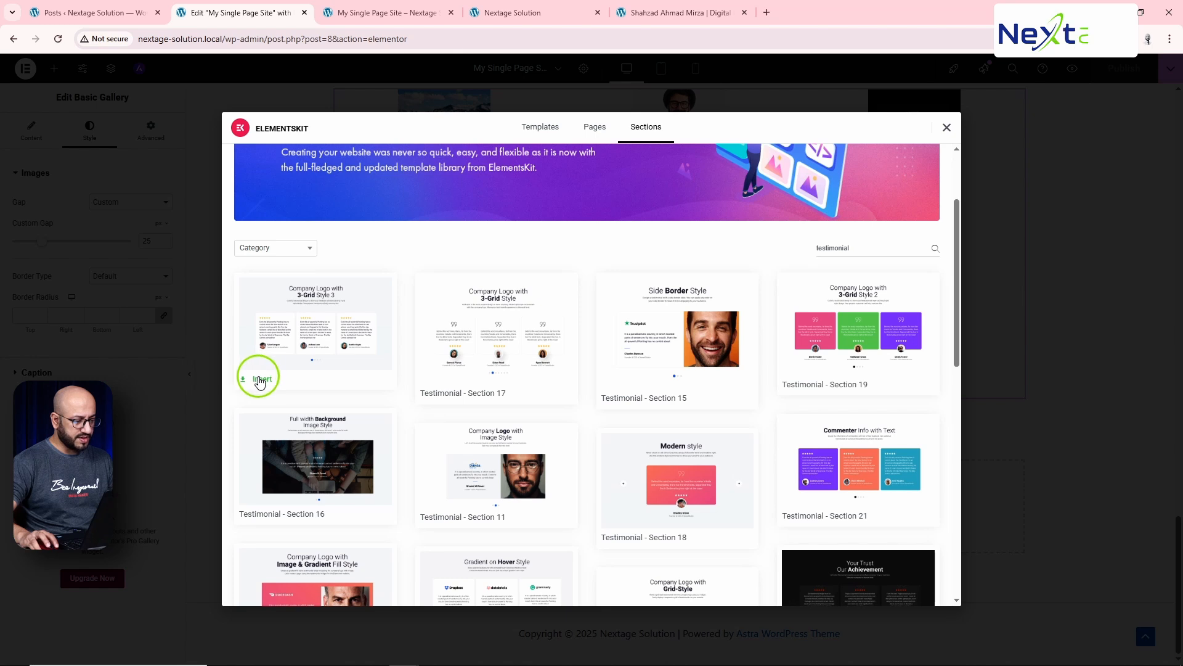
pyautogui.click(260, 380)
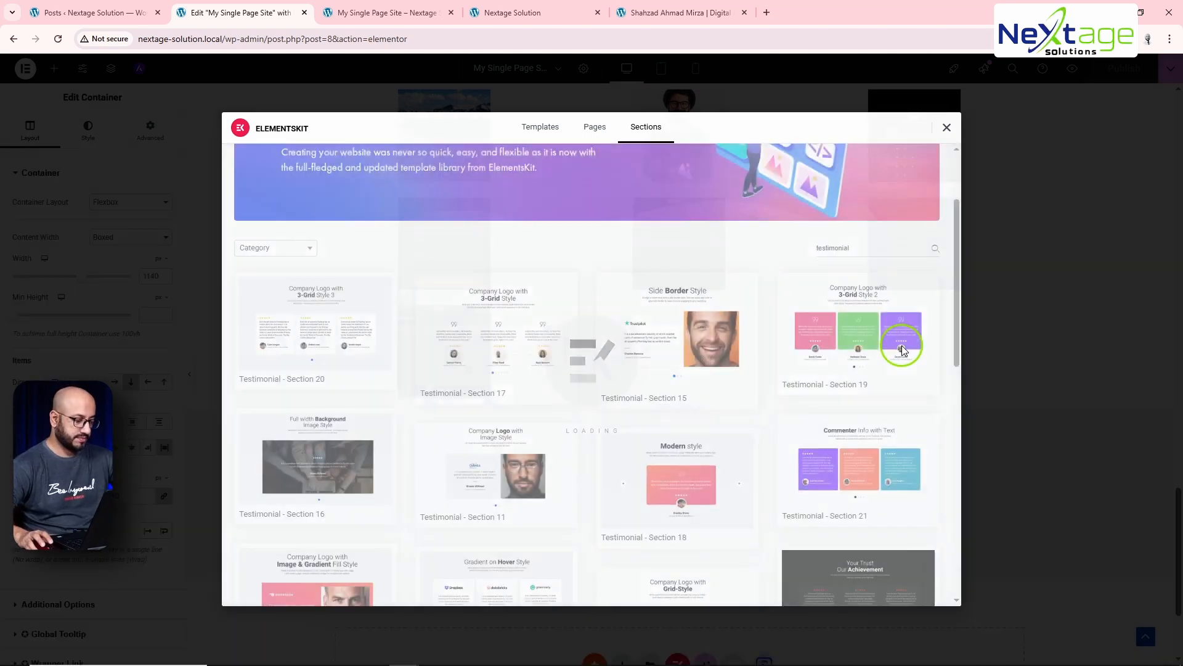
# Open the first testimonial entry of the inserted widget to examine its name, designation, review, rating and avatar settings.
pyautogui.scroll(-3, 742, 433)
pyautogui.scroll(-3, 743, 433)
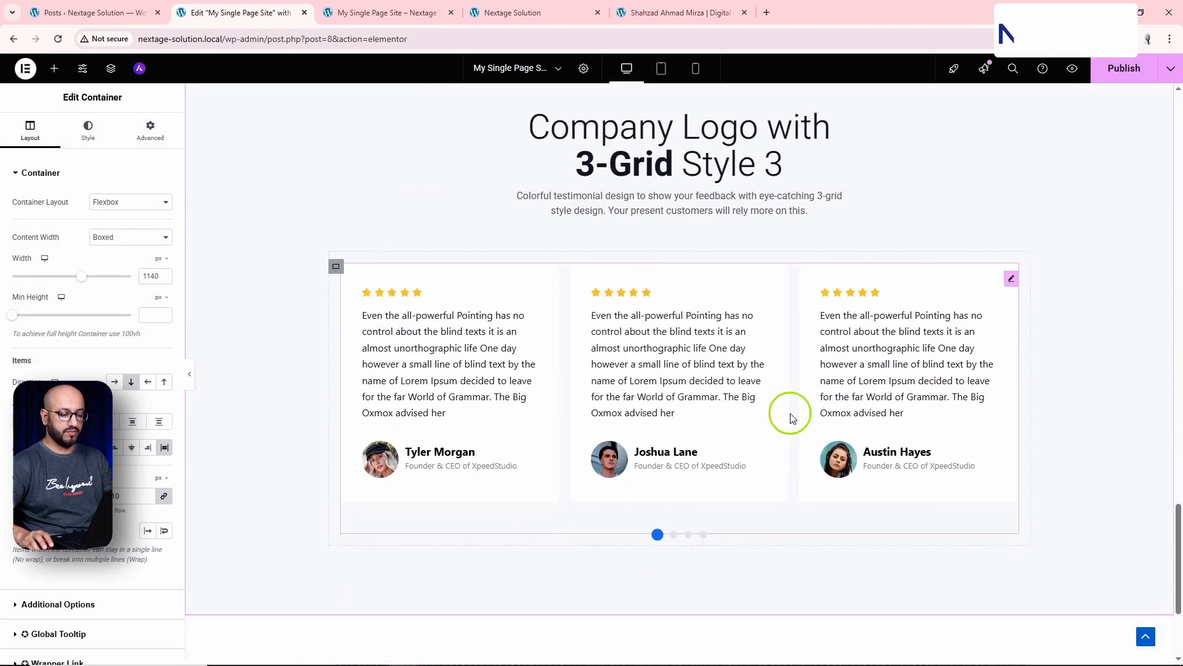
pyautogui.click(425, 347)
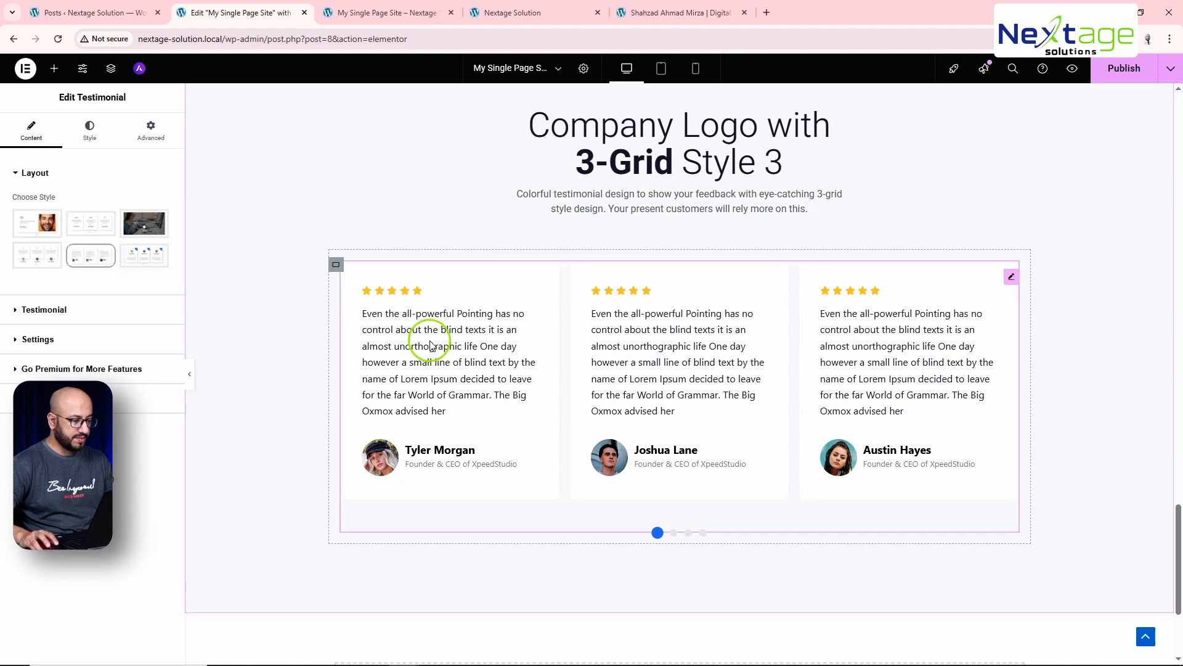
pyautogui.click(54, 317)
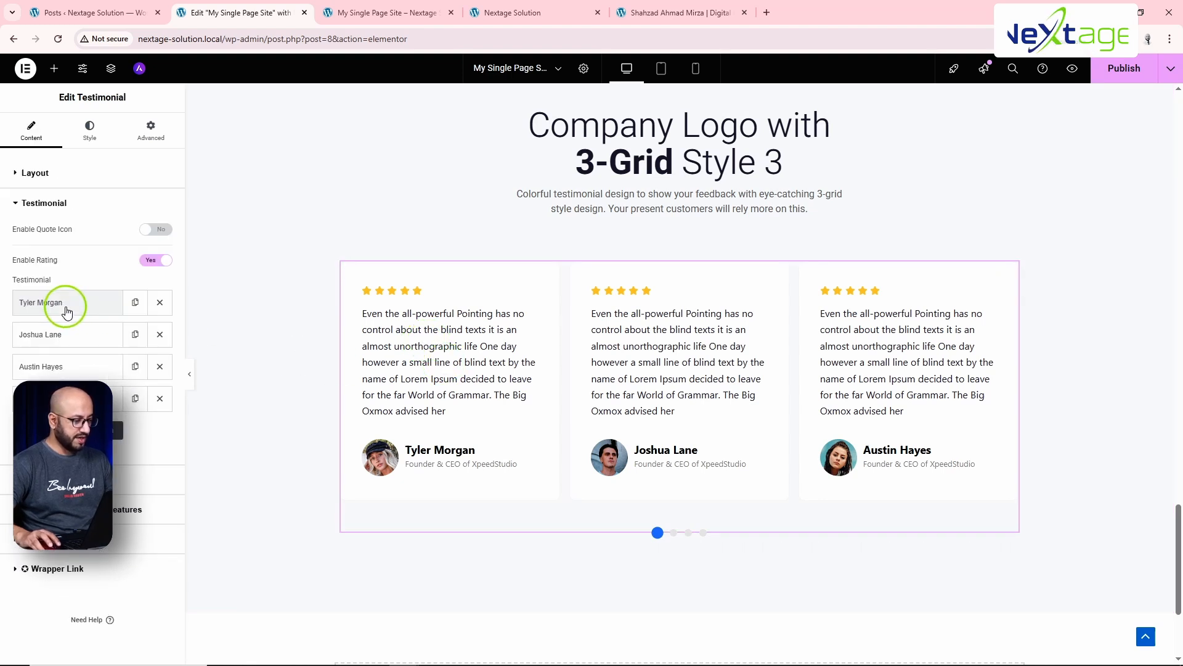
pyautogui.click(97, 321)
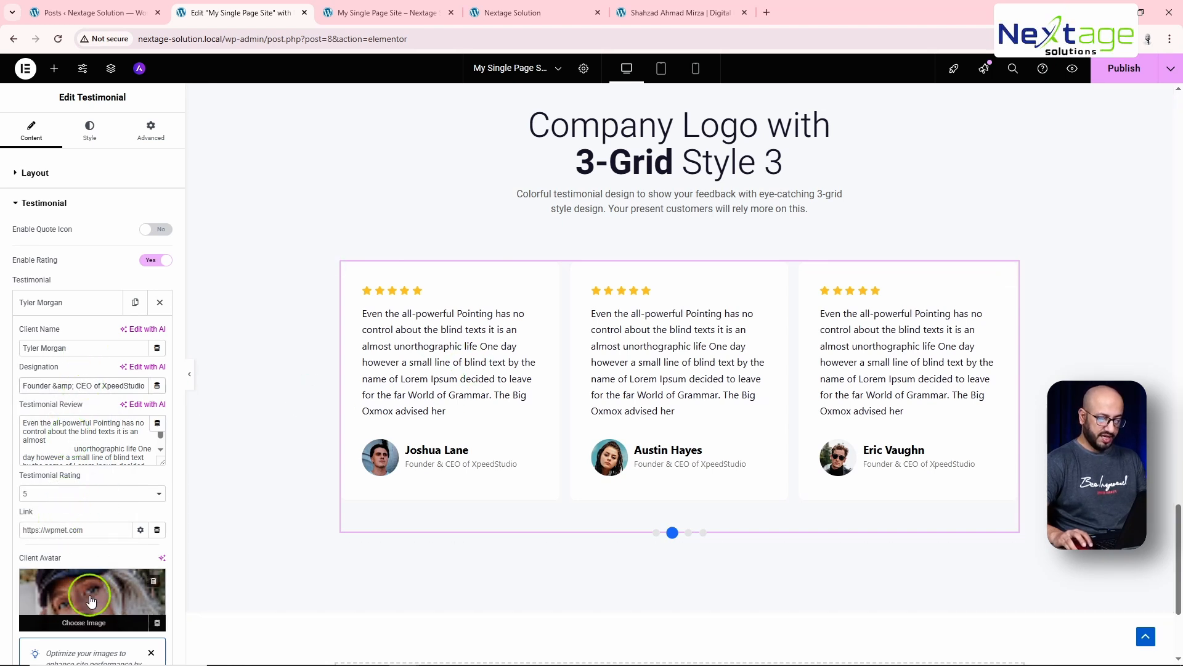
# Change the heading title of the inserted testimonial section to "Testimonials".
pyautogui.scroll(3, 828, 271)
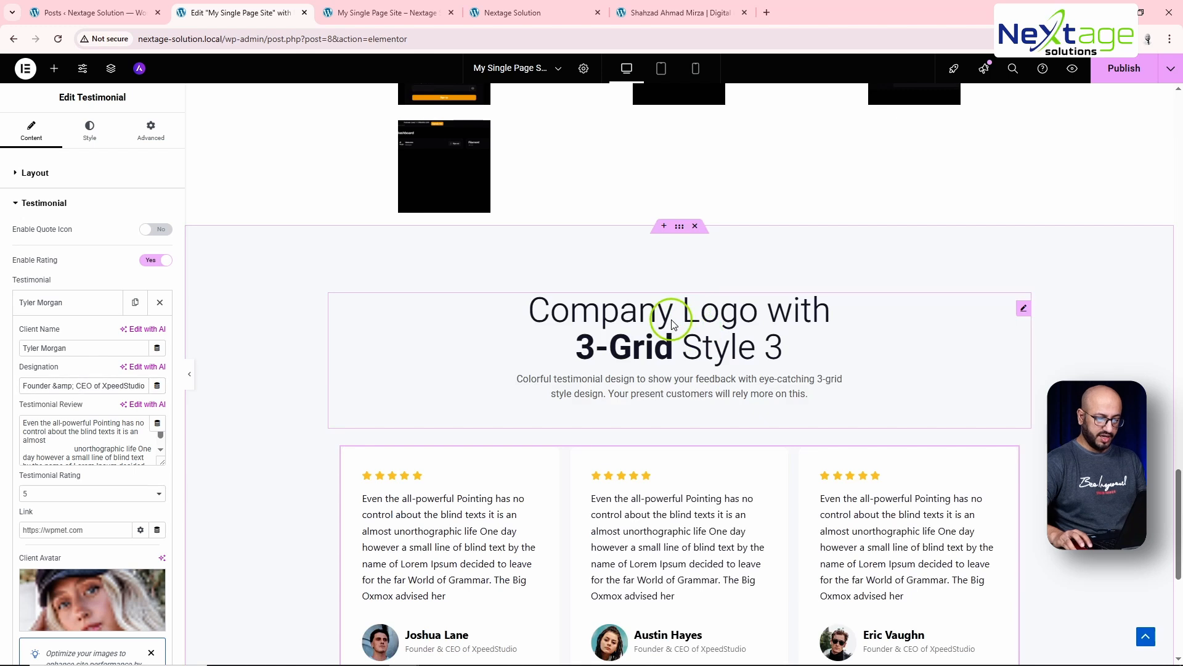
pyautogui.click(670, 316)
pyautogui.tripleClick(99, 213)
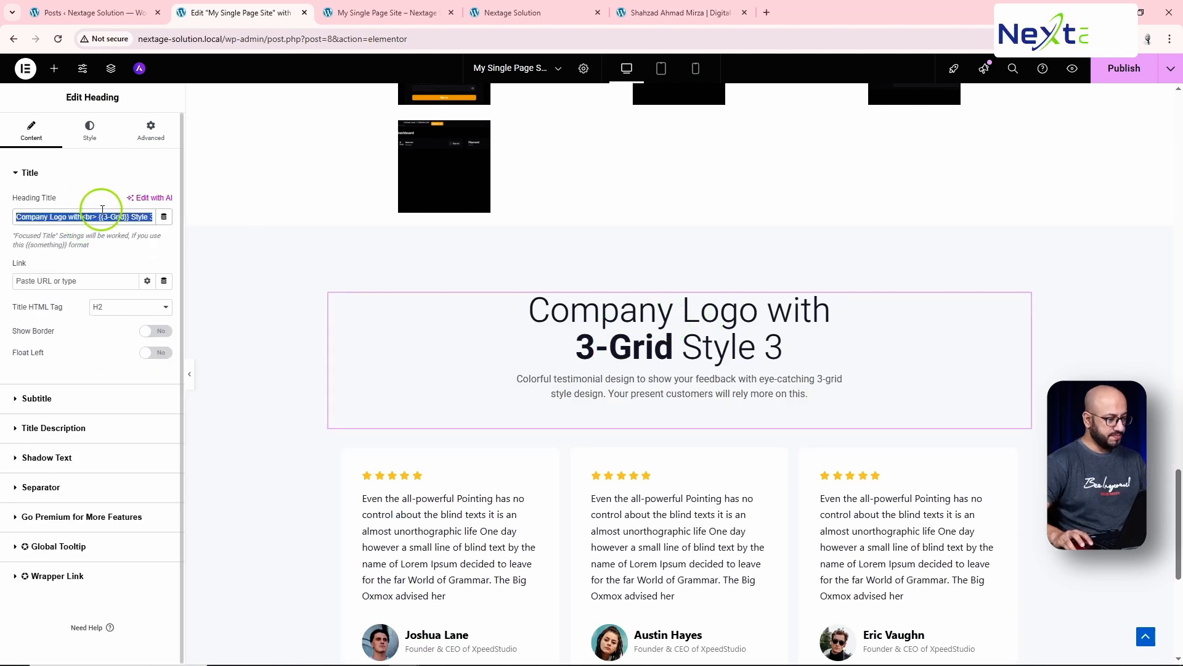
pyautogui.write('Tes')
pyautogui.write('timonial')
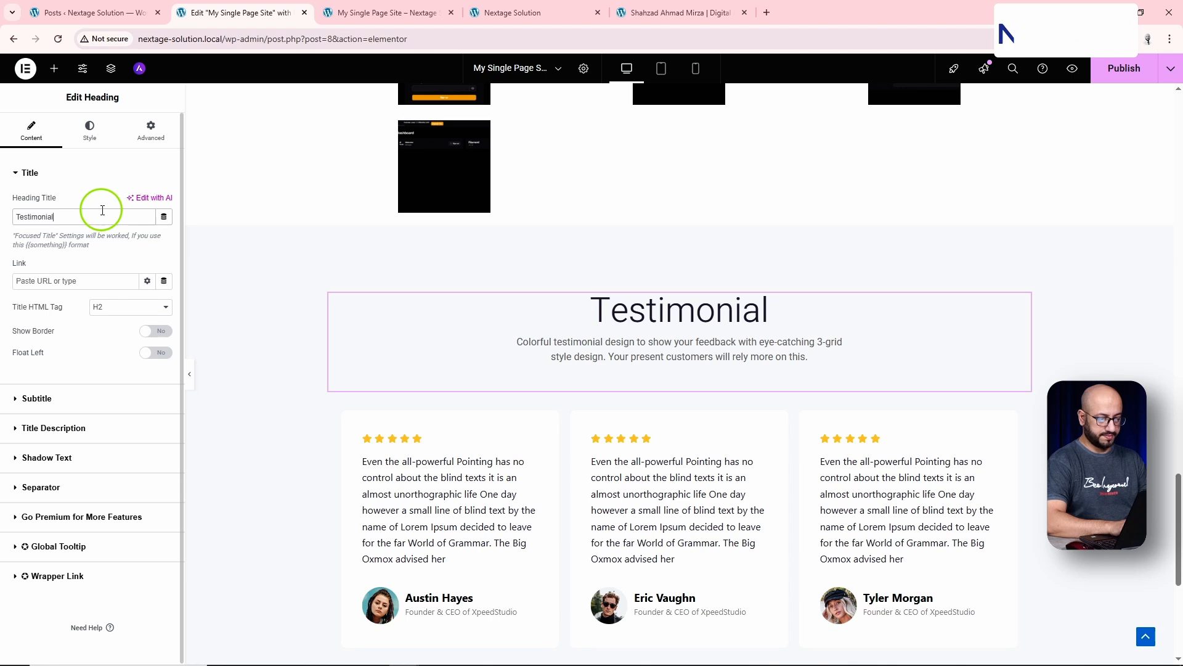
pyautogui.write('s')
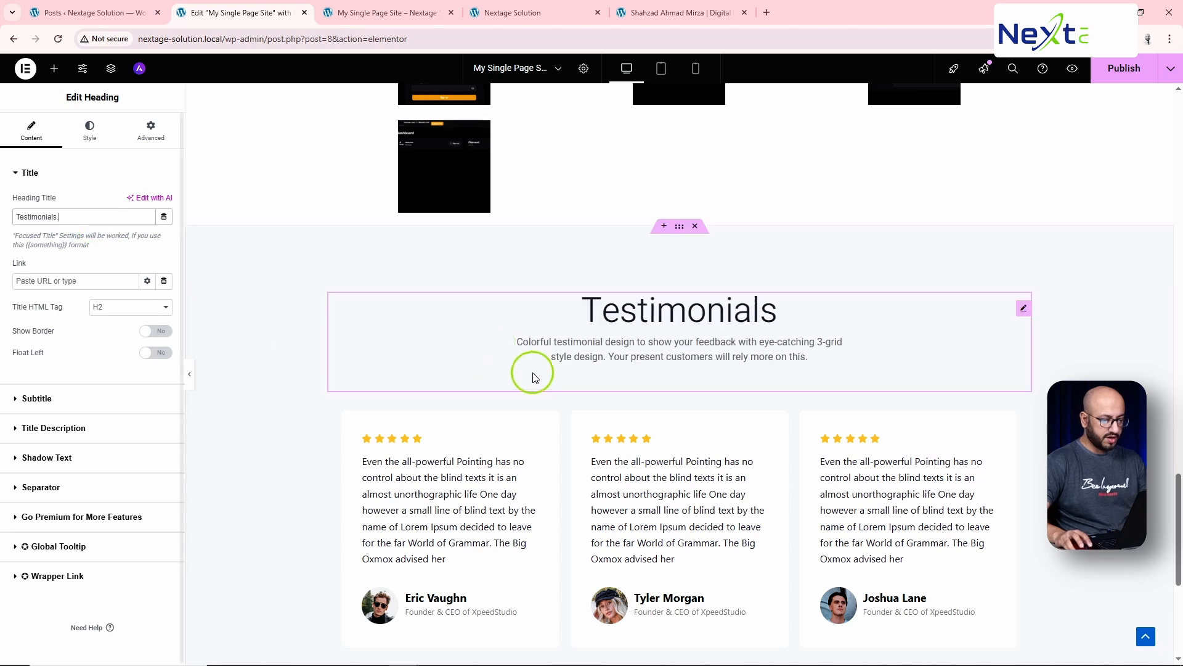
# Complete the testimonial section's heading as "Testimonials." with a full stop and clear its description text.
pyautogui.write('.')
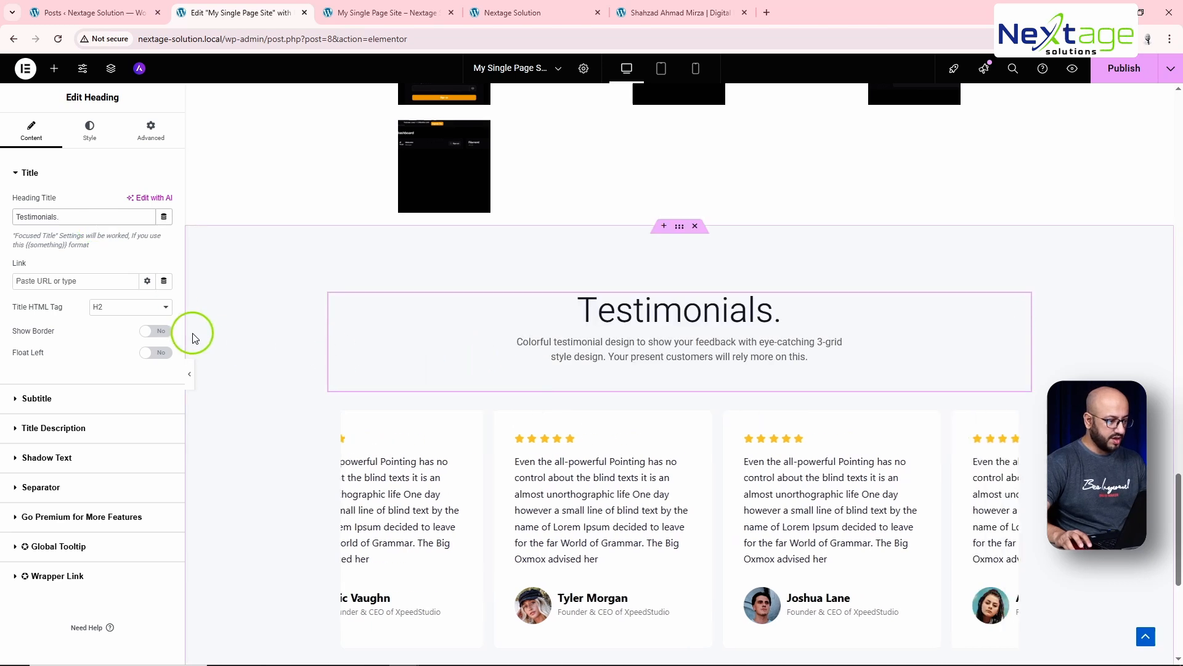
pyautogui.click(51, 428)
pyautogui.tripleClick(84, 408)
pyautogui.press('BackSpace')
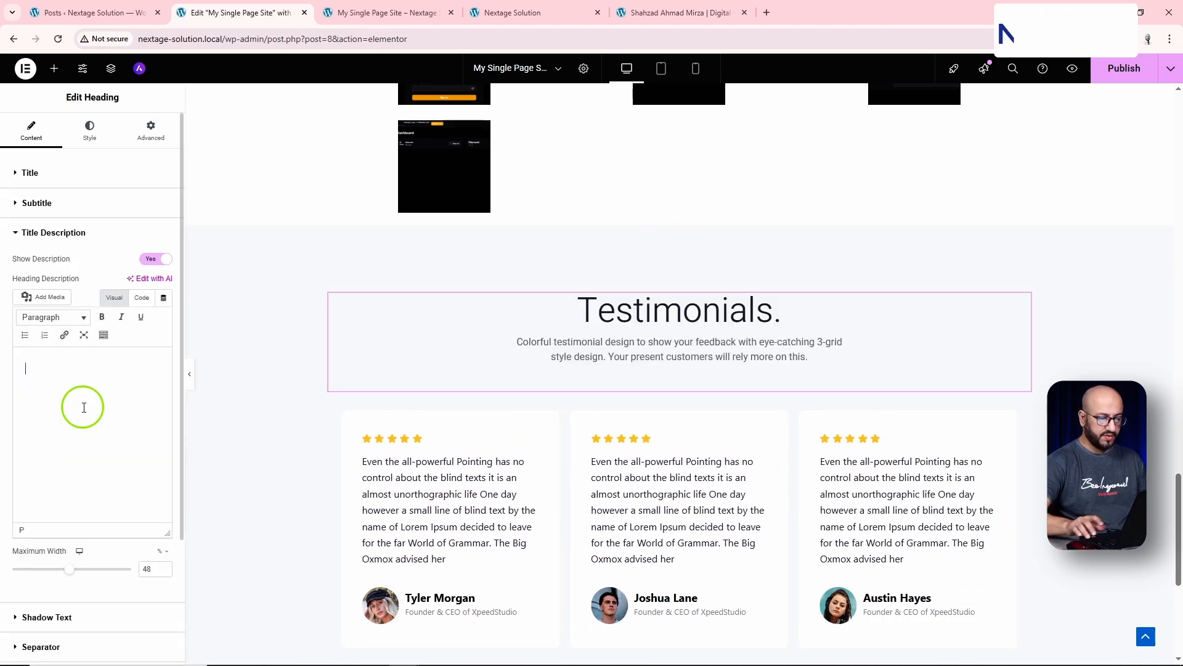
pyautogui.scroll(-2, 1012, 423)
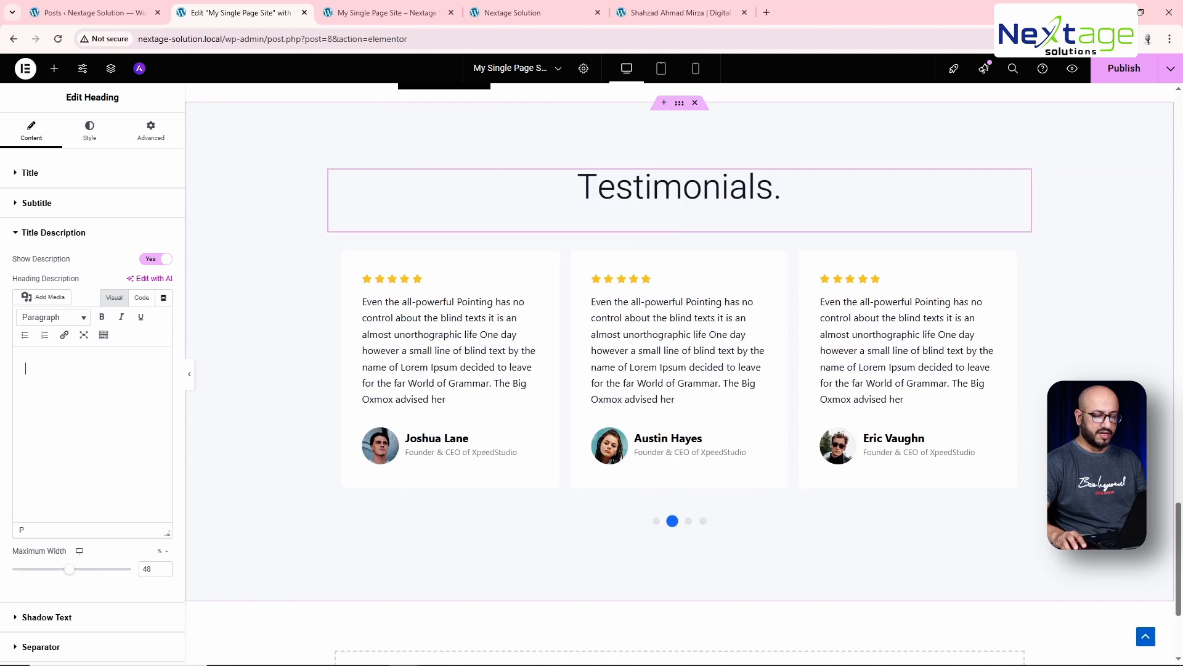
# Using the Daniels site's counters as reference, search the ElementsKit sections for "fun fact" and insert Fun Fact – Section 8 below the Testimonials section.
pyautogui.hotkey('alt', 'Tab')
pyautogui.scroll(-6, 1023, 437)
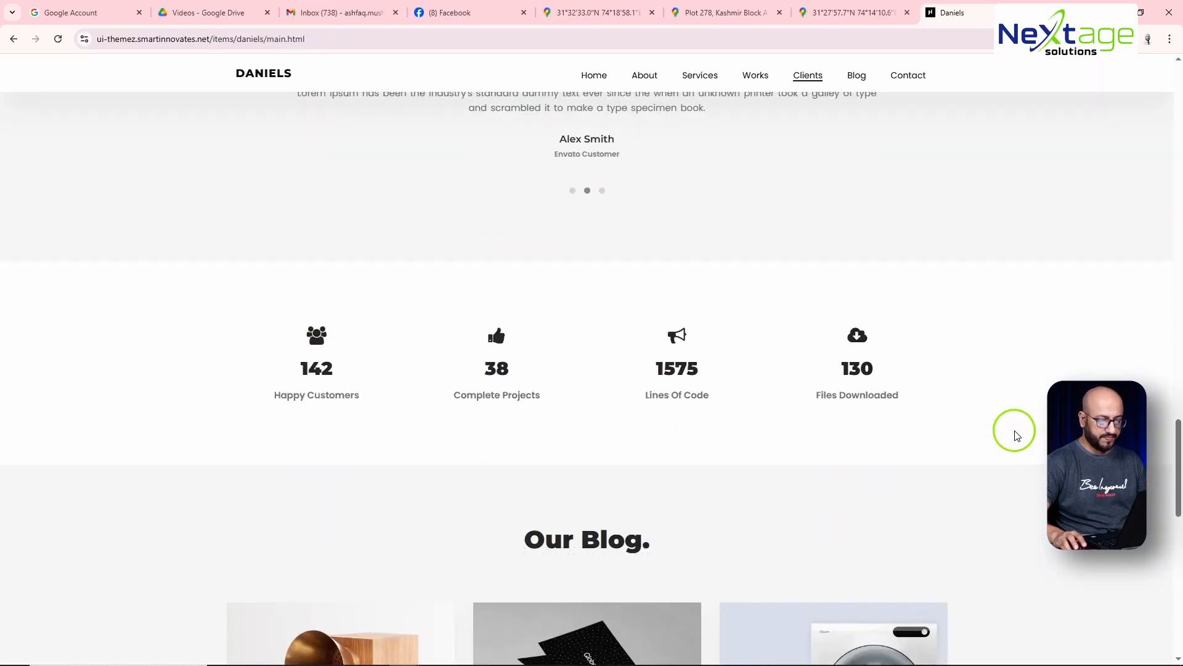
pyautogui.hotkey('alt', 'Tab')
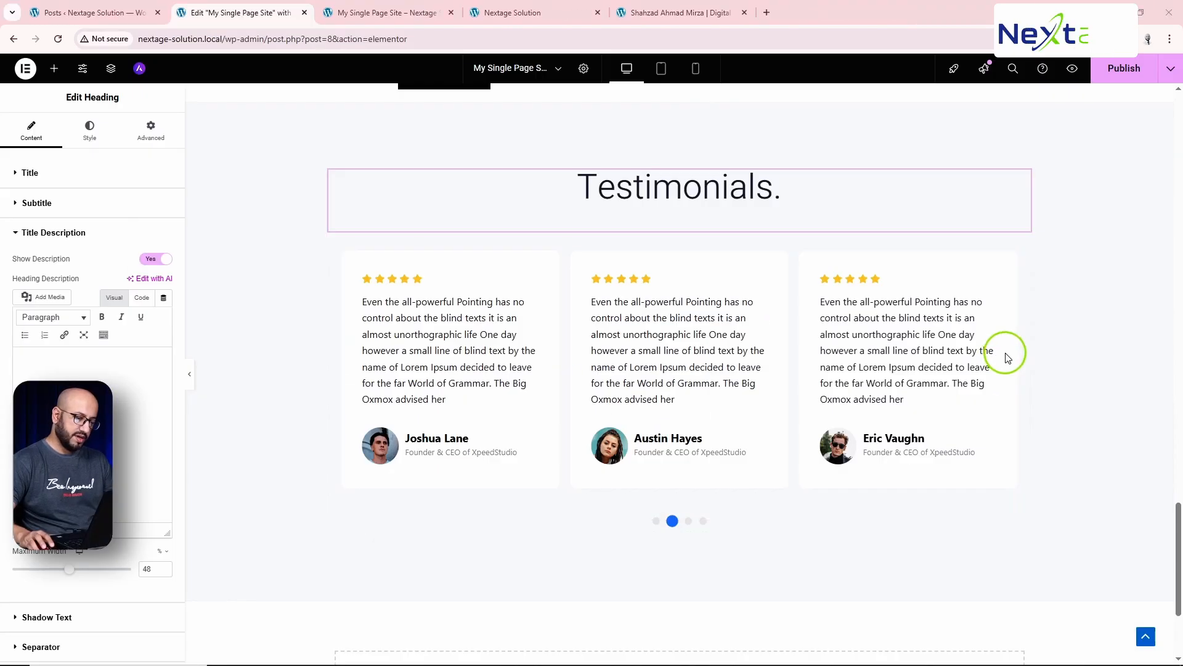
pyautogui.scroll(-3, 614, 455)
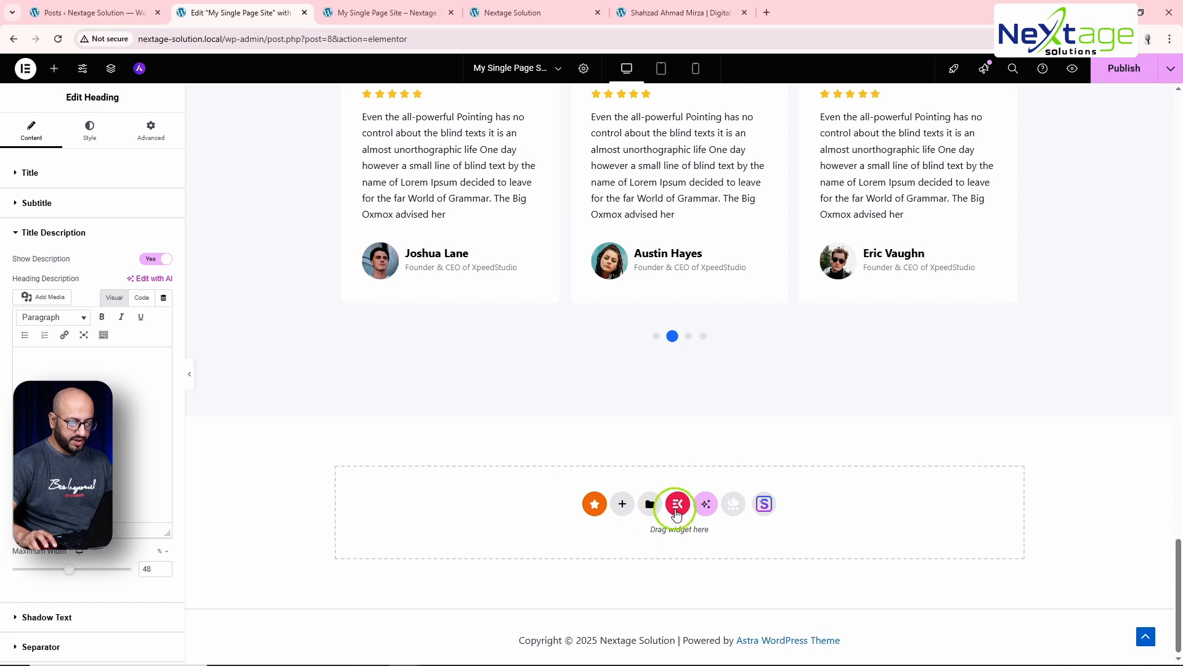
pyautogui.click(680, 504)
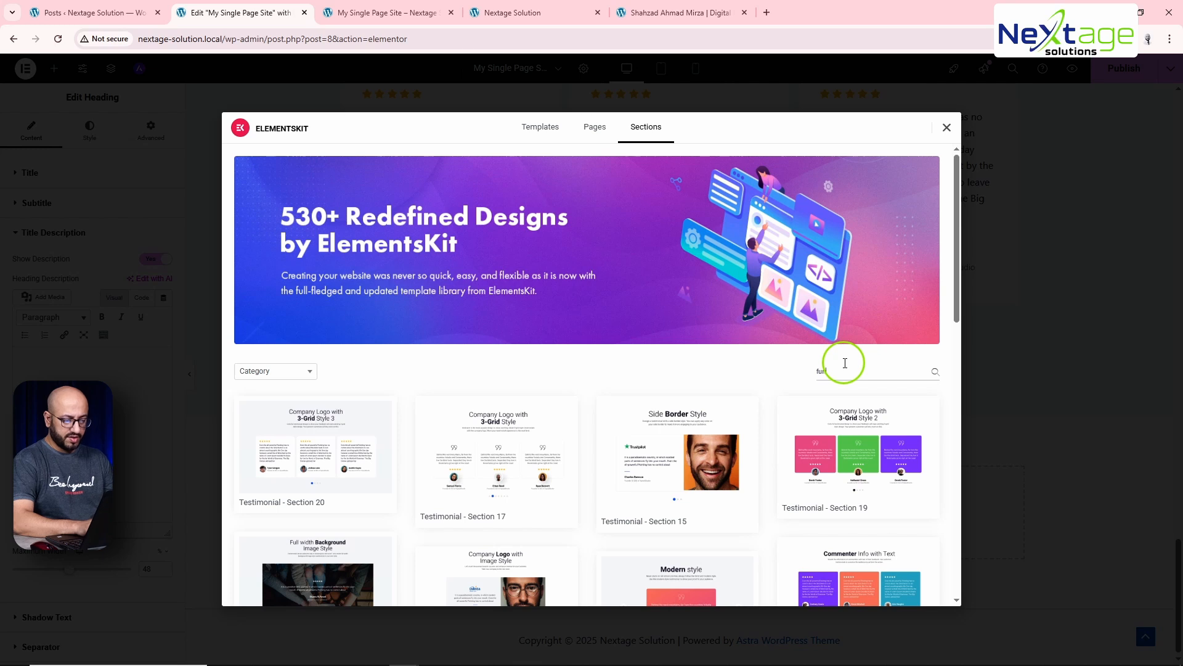
pyautogui.write('n fact')
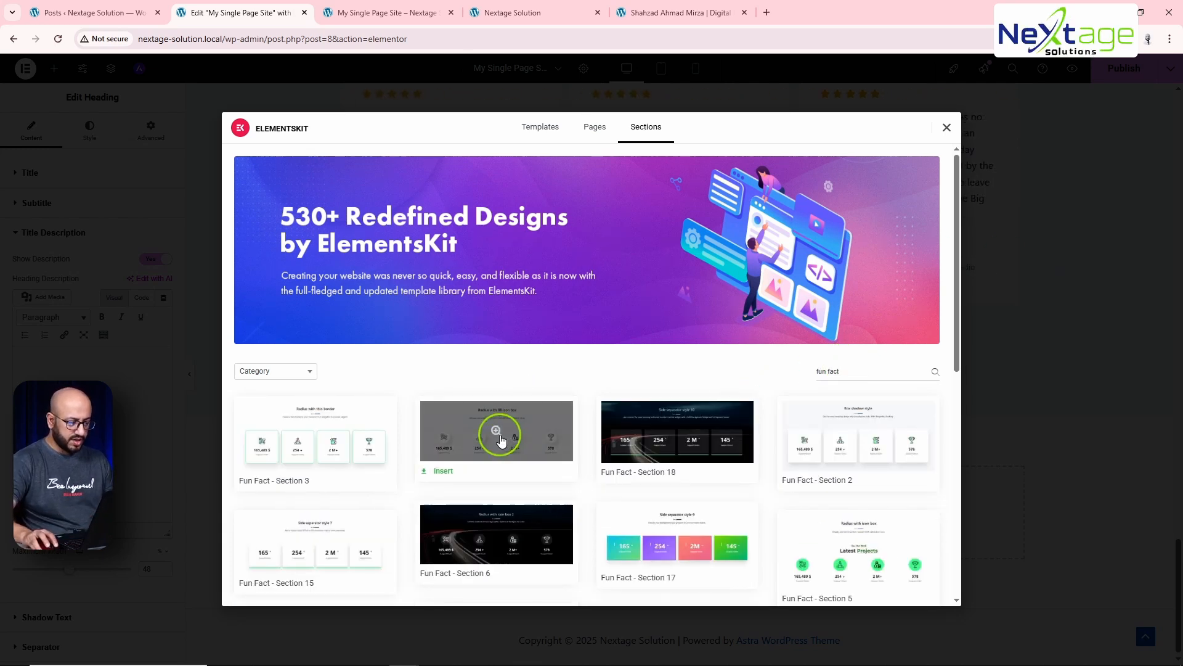
pyautogui.click(497, 431)
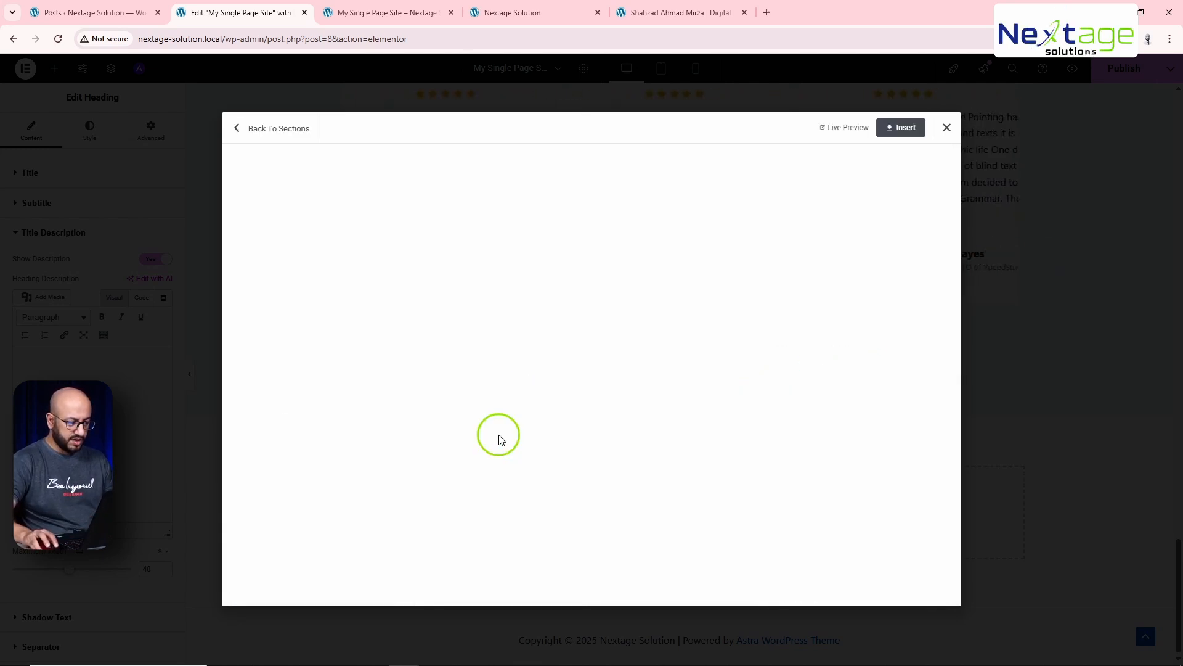
pyautogui.click(890, 128)
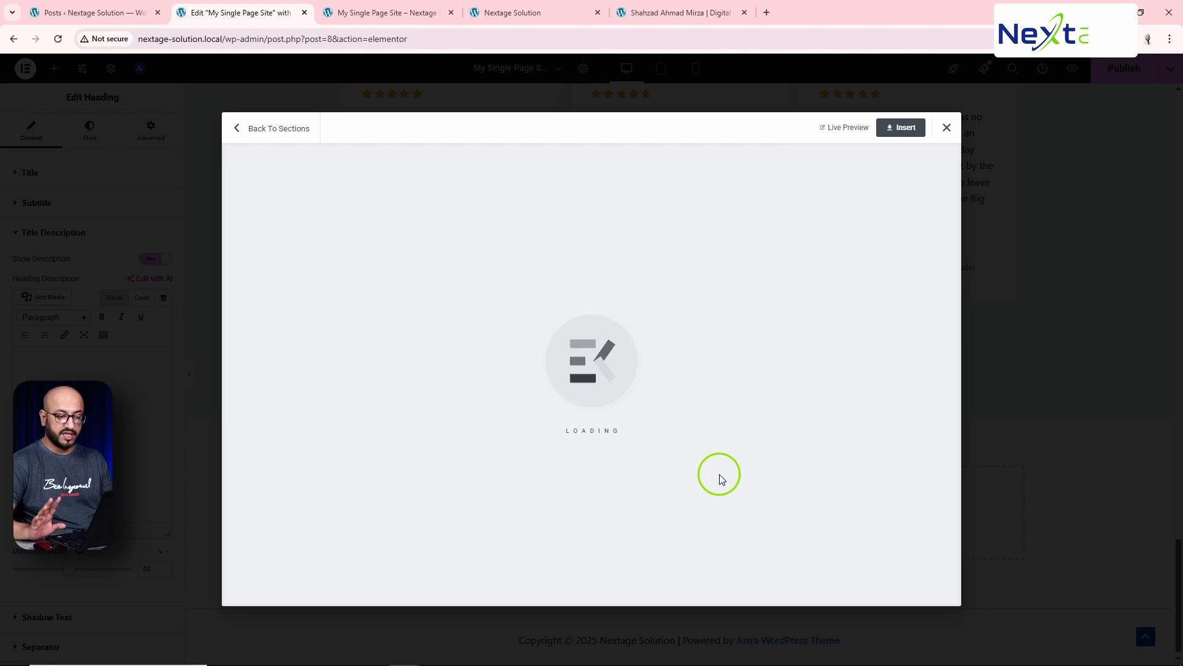
pyautogui.scroll(-4, 782, 480)
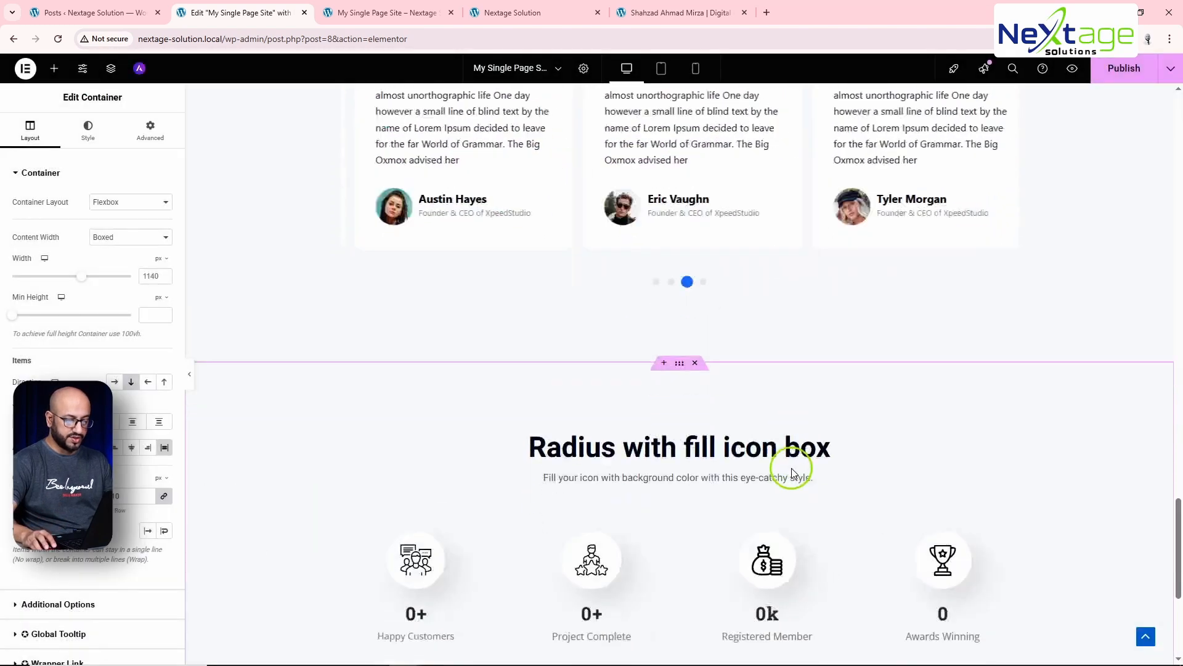
# Using the Daniels site's Our Blog section as reference, search the ElementsKit sections for "post" and insert the "Blog post with meta info button" section below the counters.
pyautogui.hotkey('alt', 'Tab')
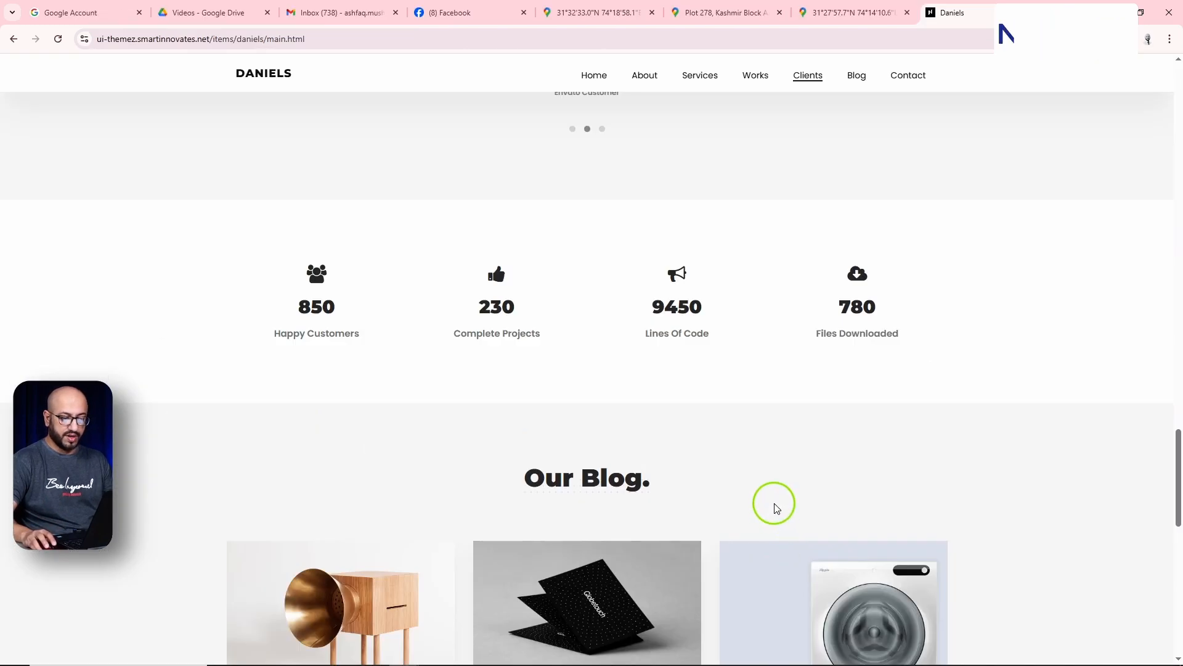
pyautogui.hotkey('alt', 'Tab')
pyautogui.hotkey('alt', 'Tab')
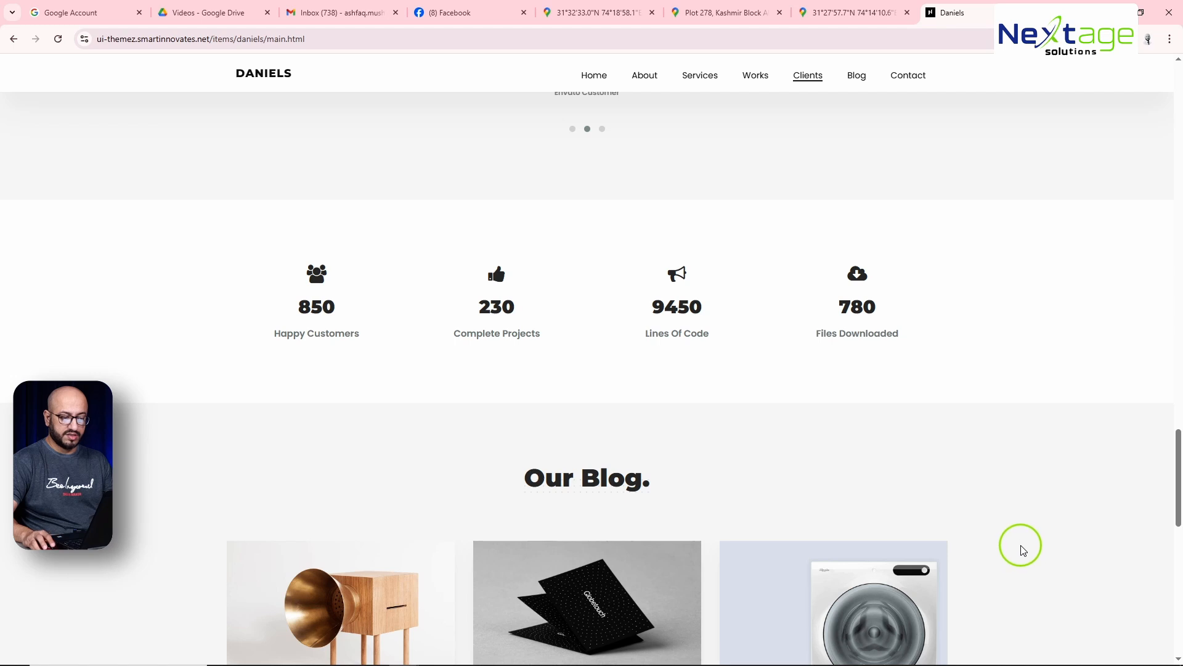
pyautogui.hotkey('alt', 'Tab')
pyautogui.hotkey('alt', 'Tab')
pyautogui.scroll(-4, 820, 503)
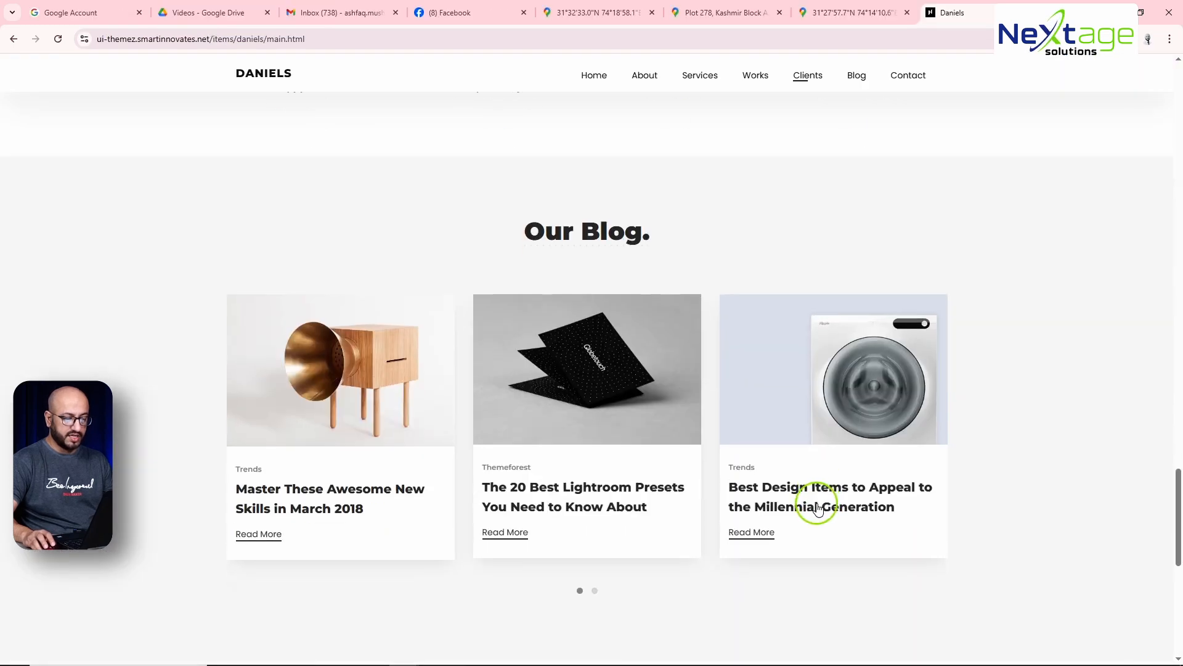
pyautogui.scroll(-1, 818, 507)
pyautogui.hotkey('alt', 'Tab')
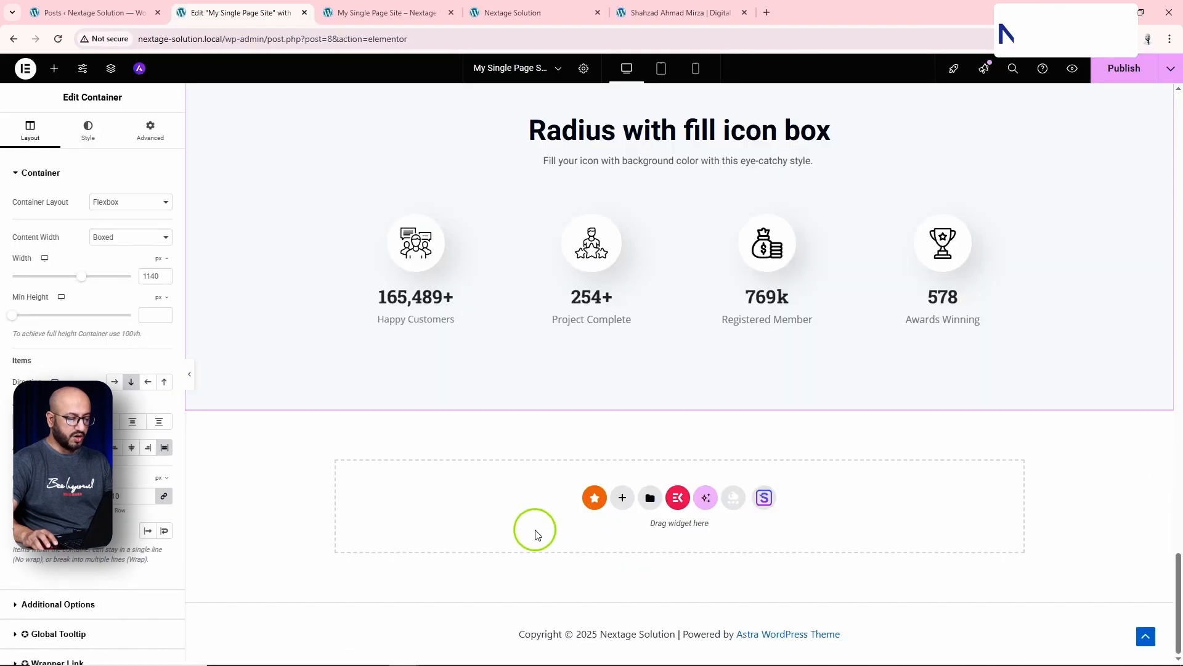
pyautogui.click(678, 500)
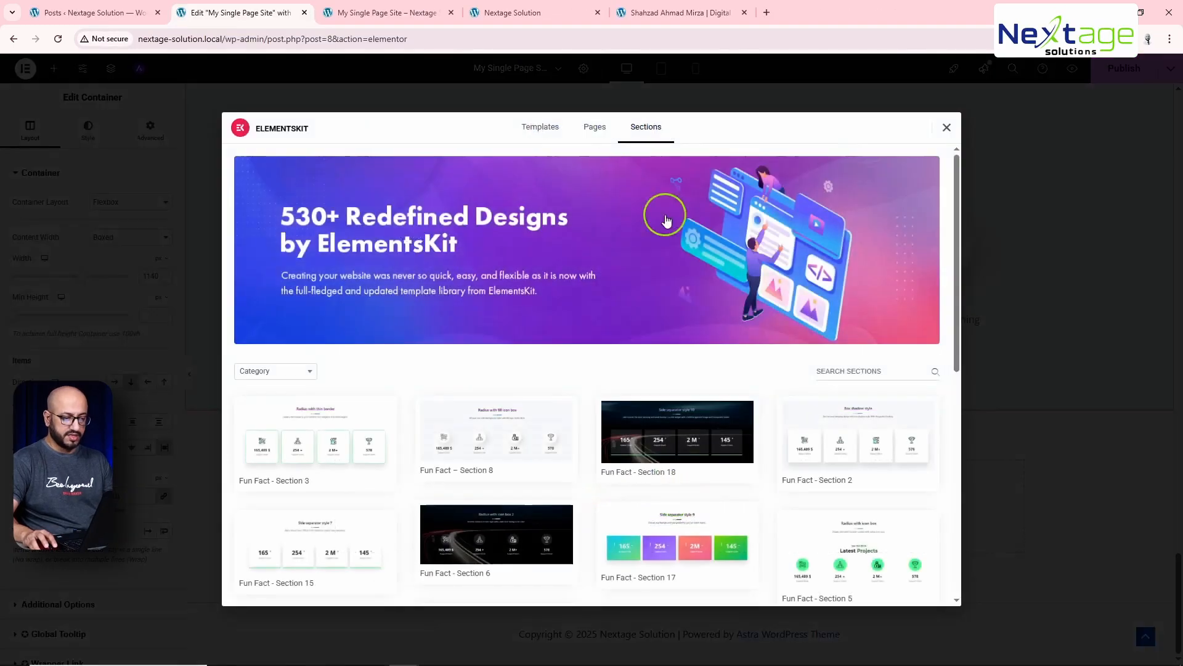
pyautogui.click(841, 369)
pyautogui.write('pos')
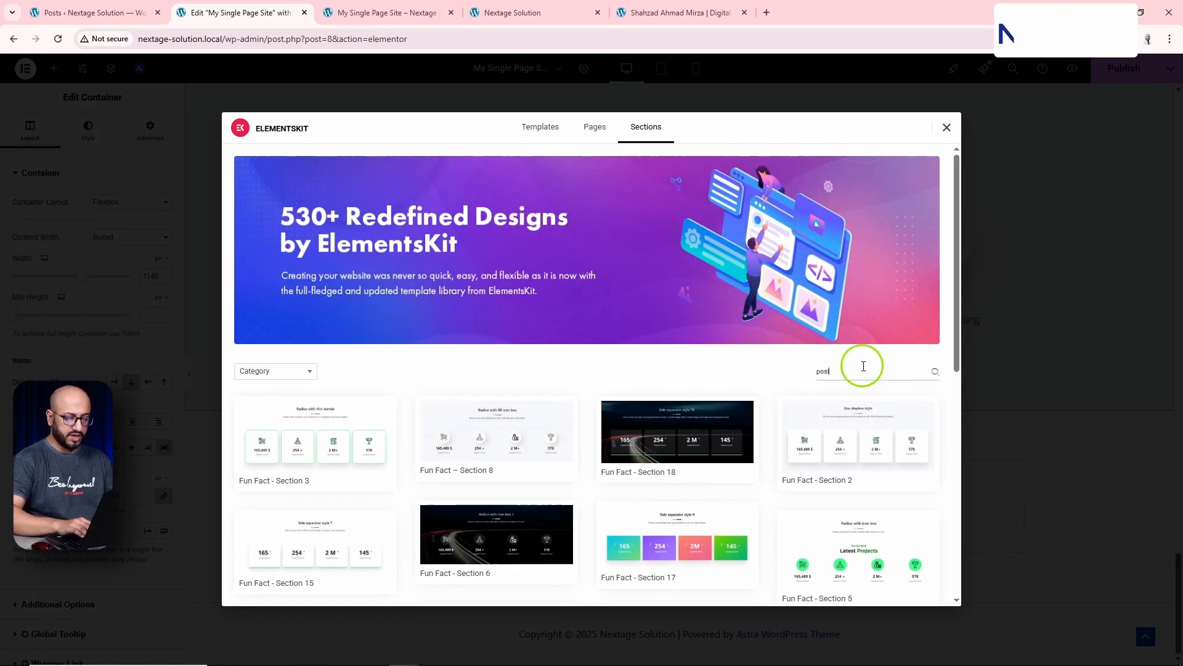
pyautogui.write('t')
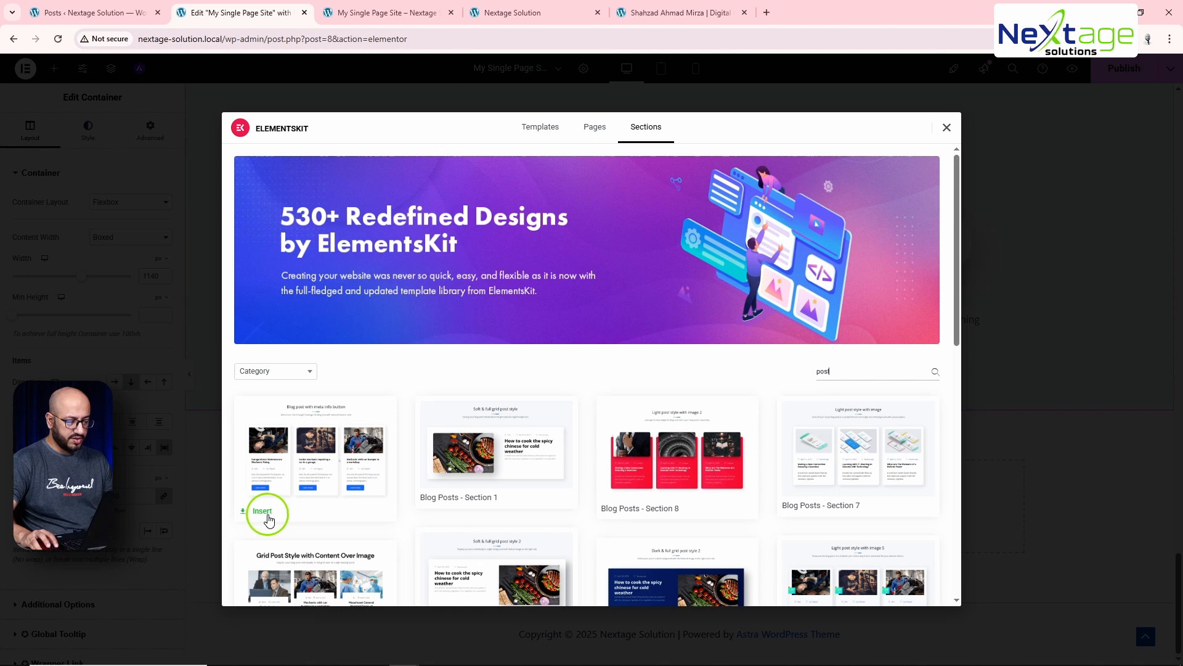
pyautogui.click(264, 512)
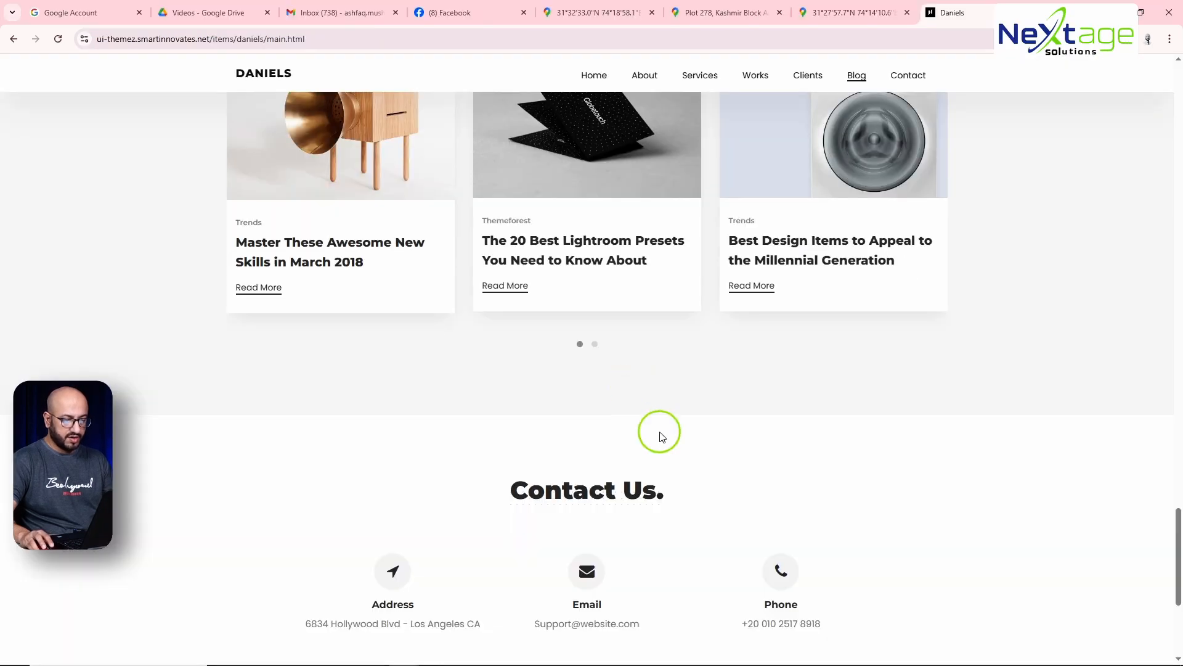
# Change the inserted blog section's heading title to "Our Blog." to match the Daniels site.
pyautogui.scroll(-3, 660, 439)
pyautogui.scroll(5, 662, 449)
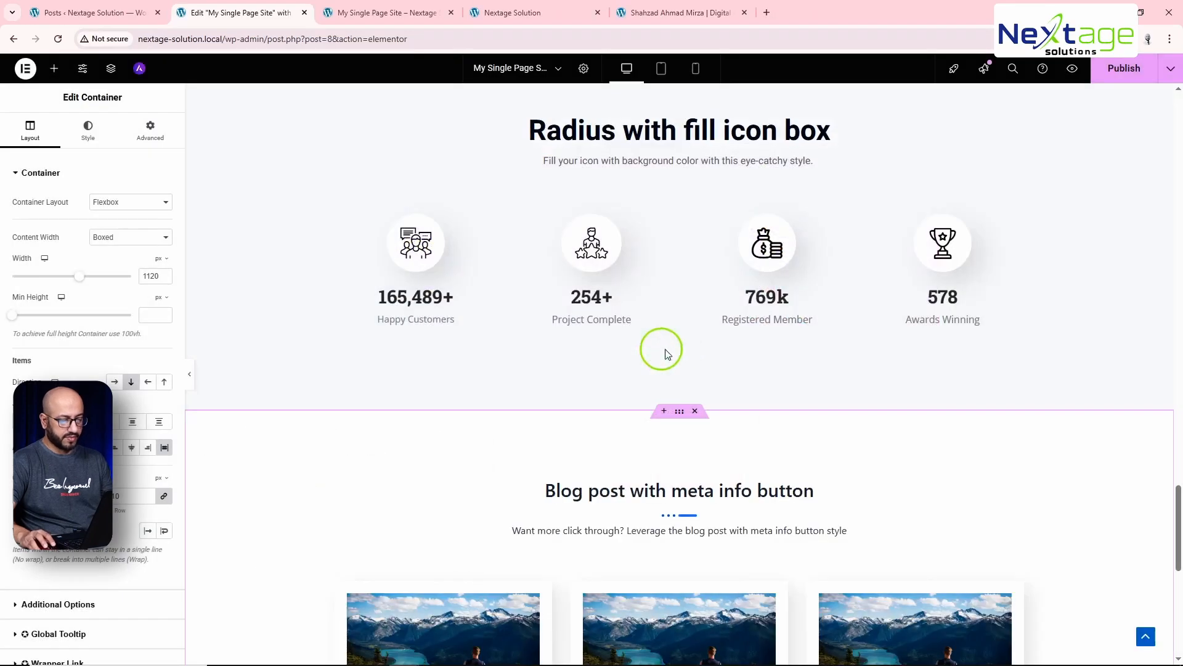
pyautogui.scroll(-2, 858, 459)
pyautogui.scroll(-1, 858, 459)
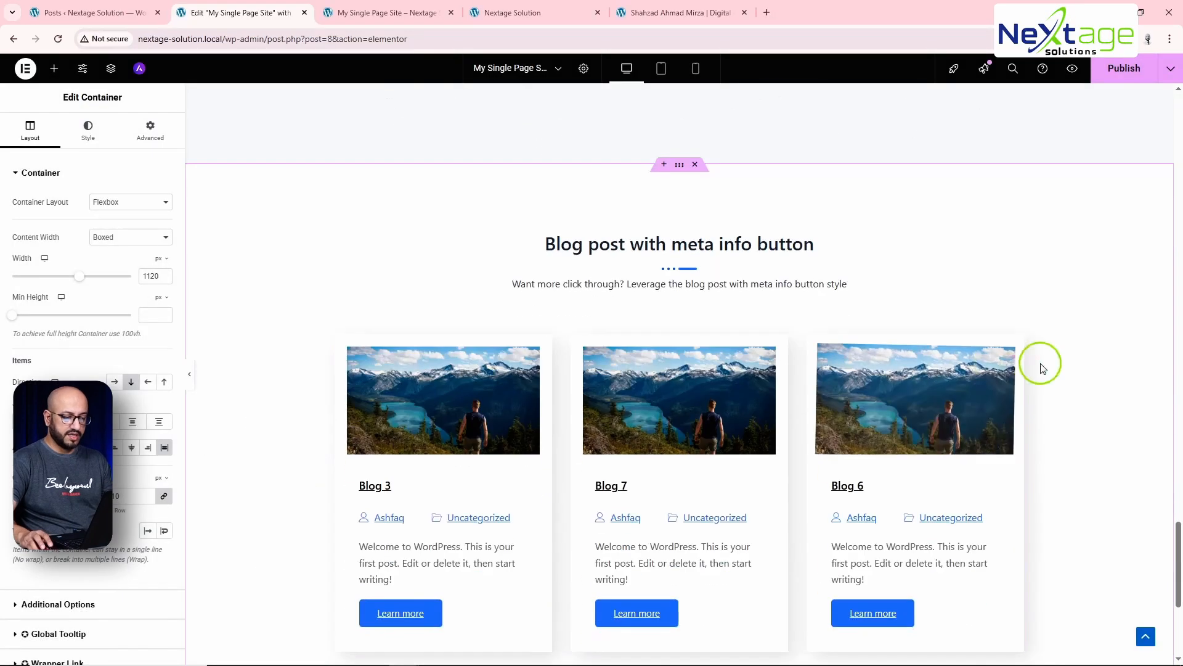
pyautogui.click(692, 250)
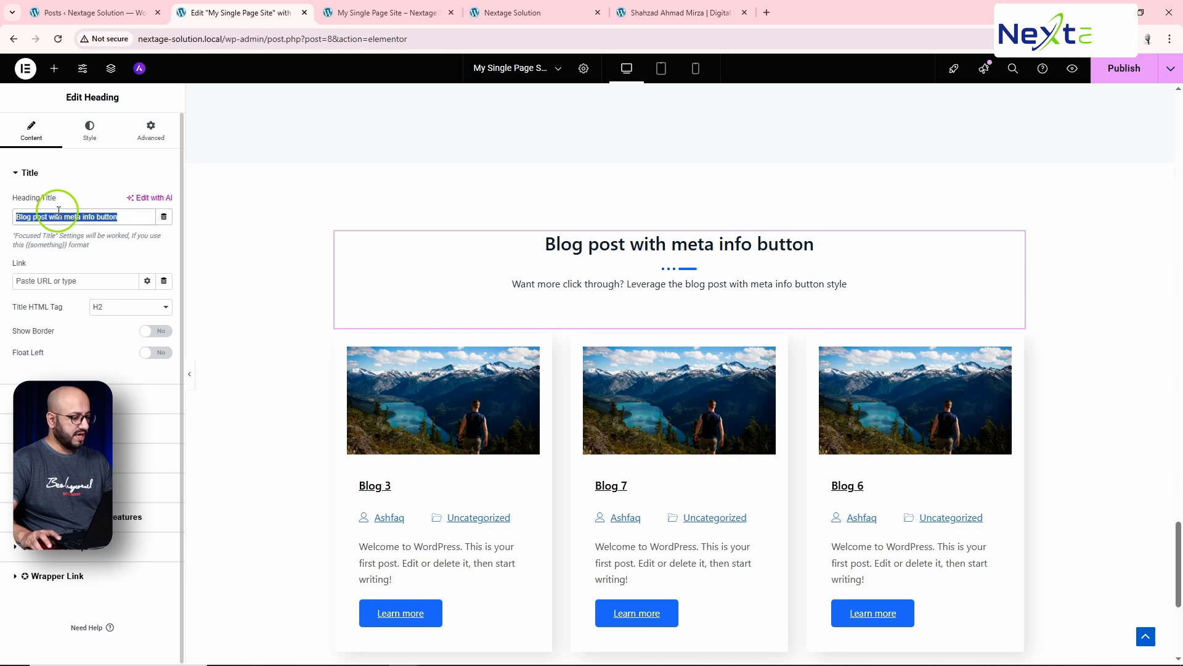
pyautogui.write('B')
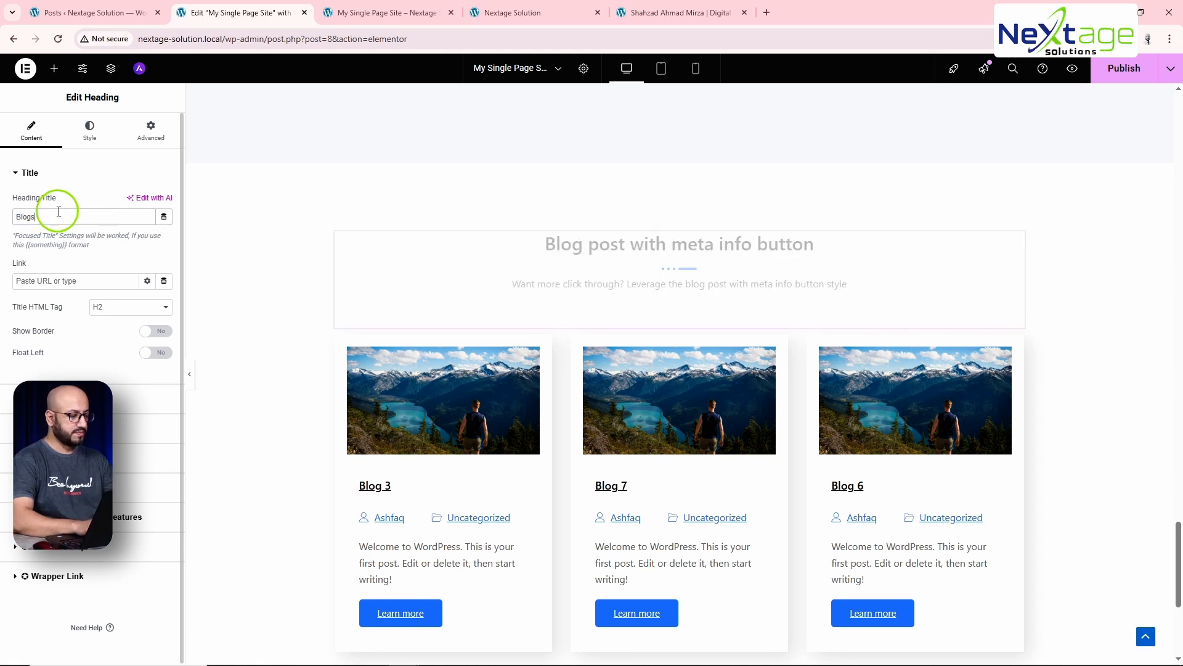
pyautogui.write('logs')
pyautogui.press('BackSpace')
pyautogui.hotkey('alt', 'Tab')
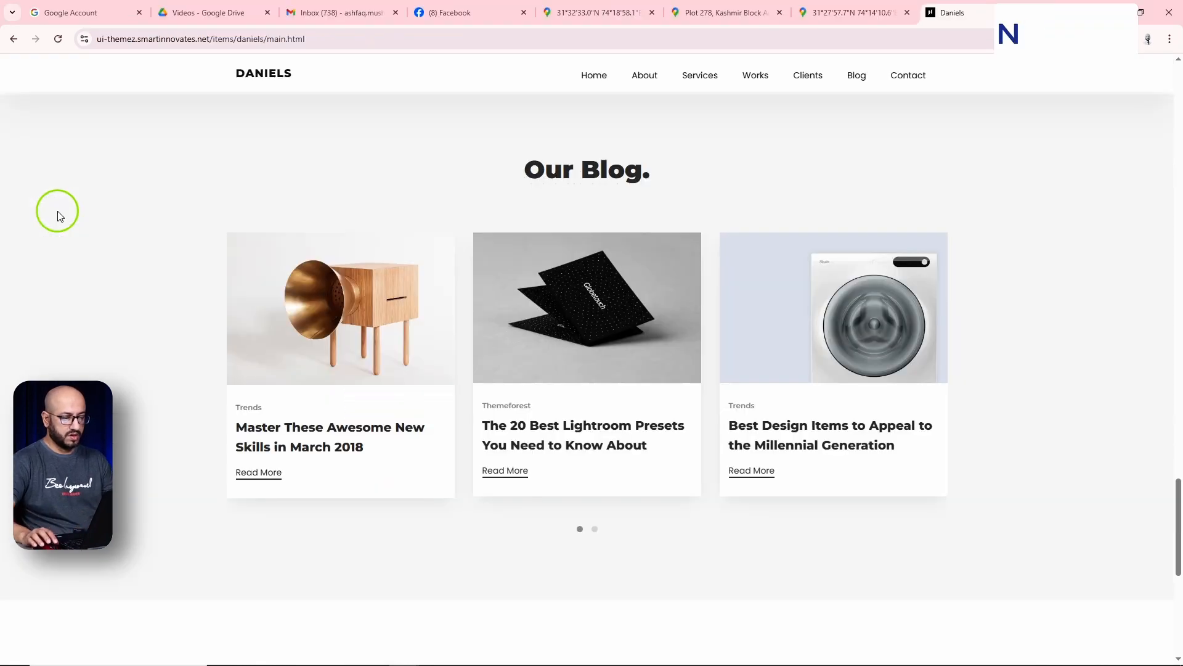
pyautogui.hotkey('alt', 'Tab')
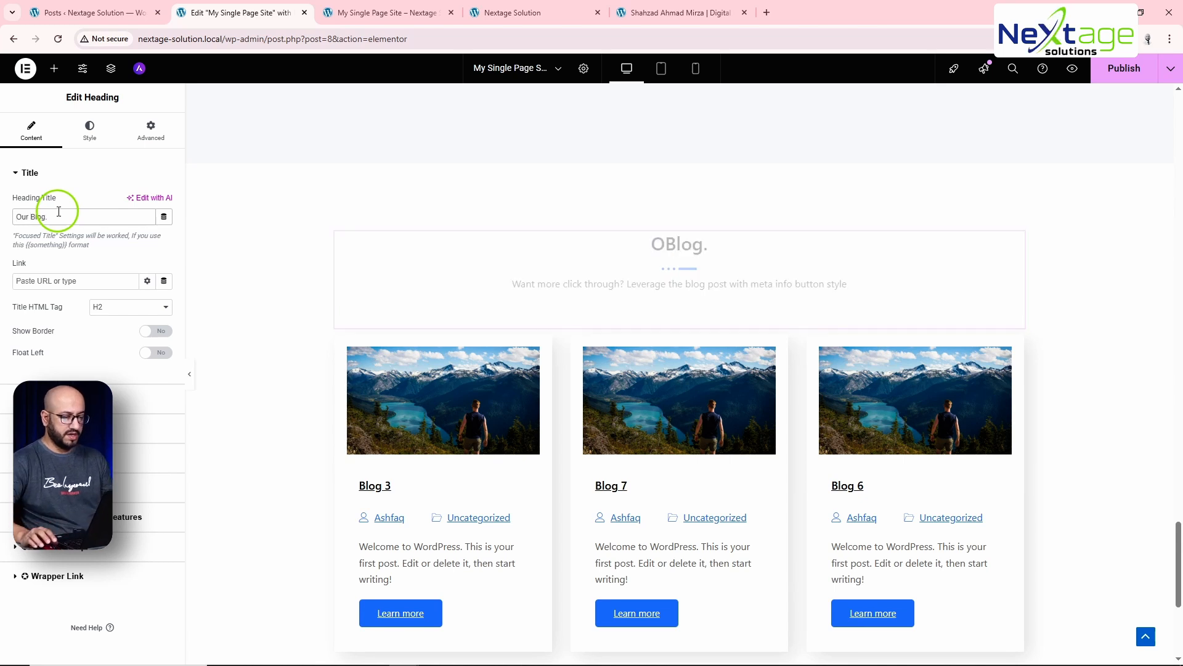
pyautogui.write('r')
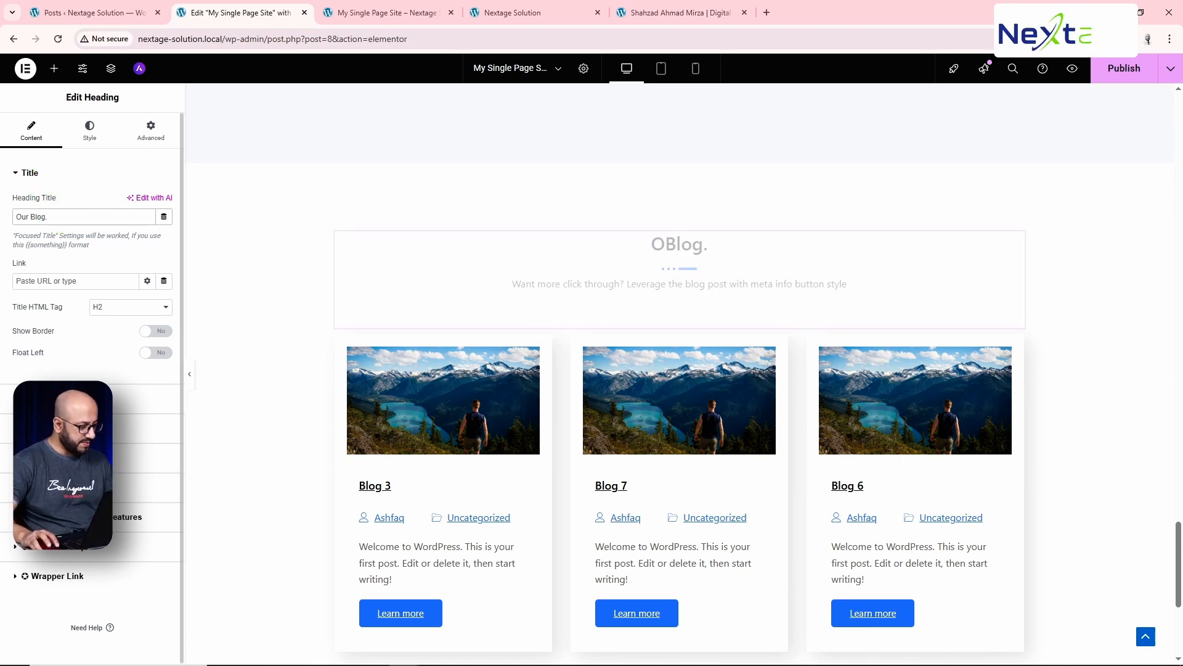
# Turn off the separator under the blog section's heading and clear the heading's description text.
pyautogui.click(62, 488)
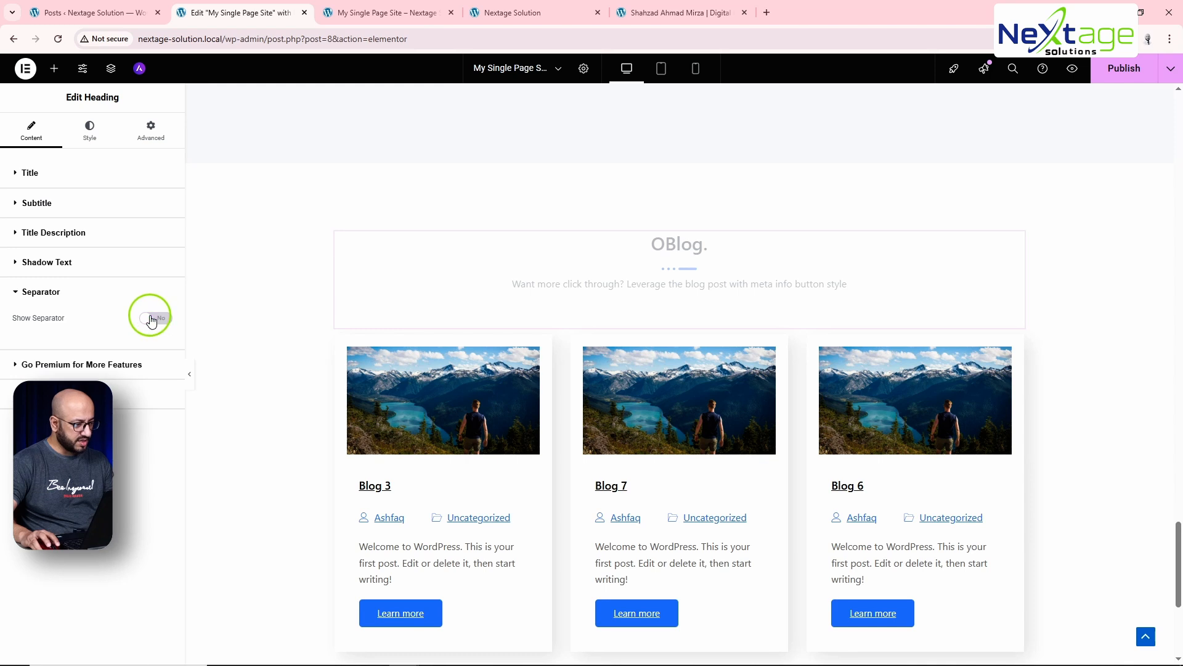
pyautogui.click(38, 234)
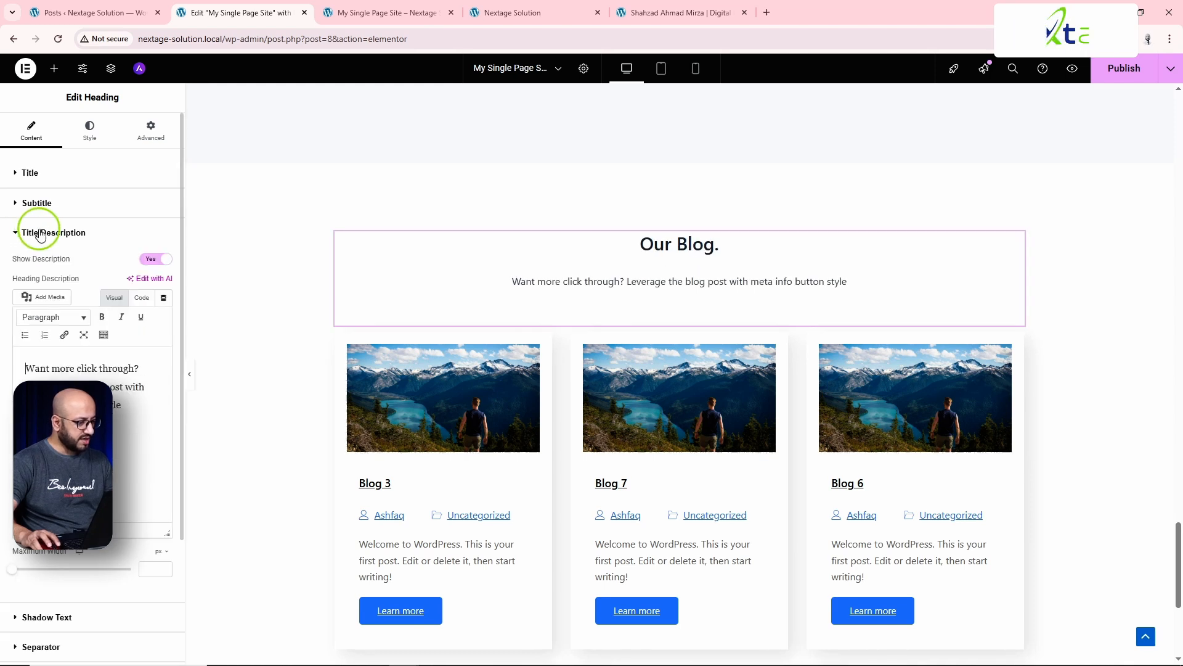
pyautogui.tripleClick(60, 375)
pyautogui.press('BackSpace')
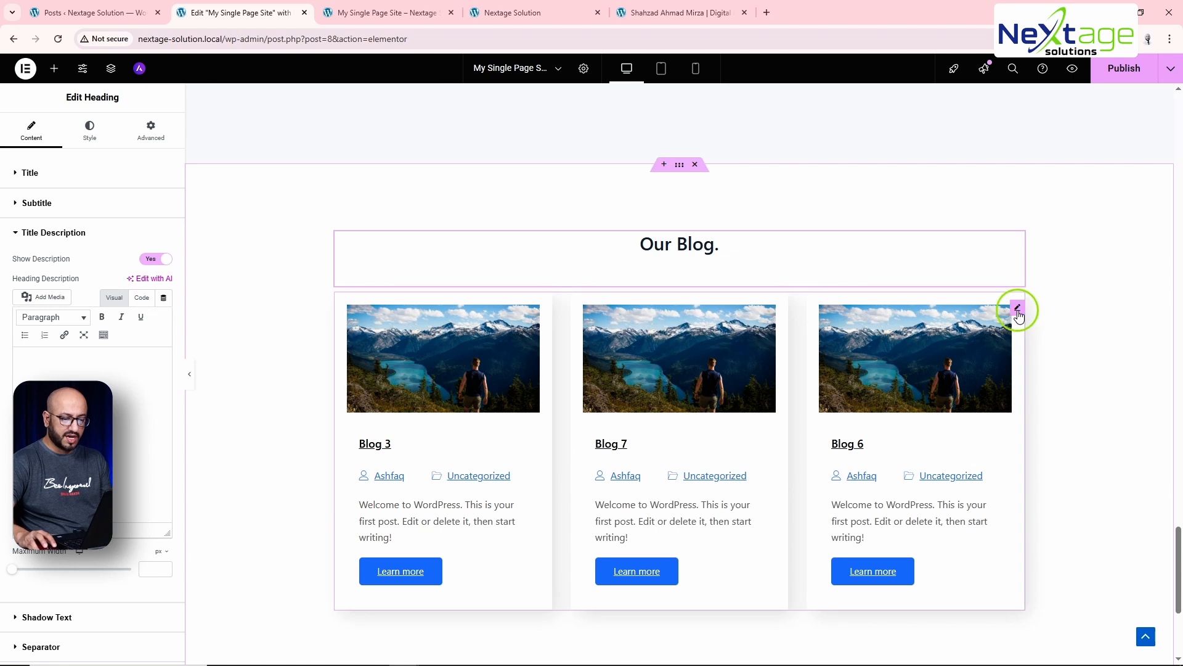
# Using the Daniels site's blog cards as reference, turn off the meta data on the blog posts under "Our Blog.".
pyautogui.hotkey('alt', 'Tab')
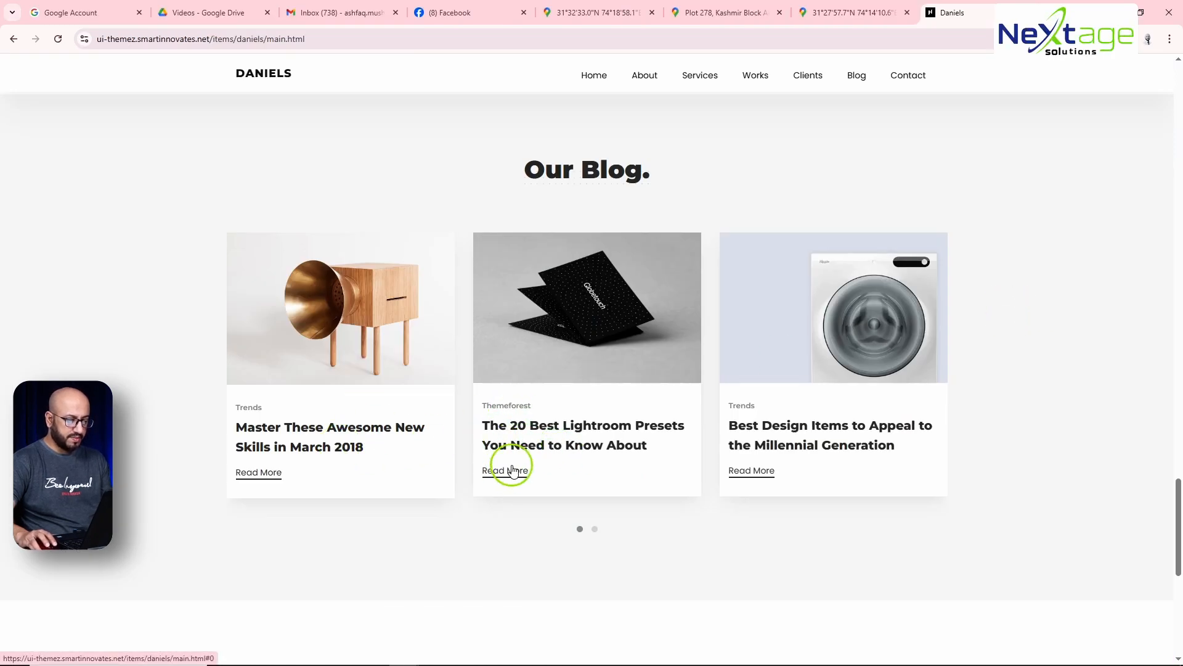
pyautogui.hotkey('alt', 'Tab')
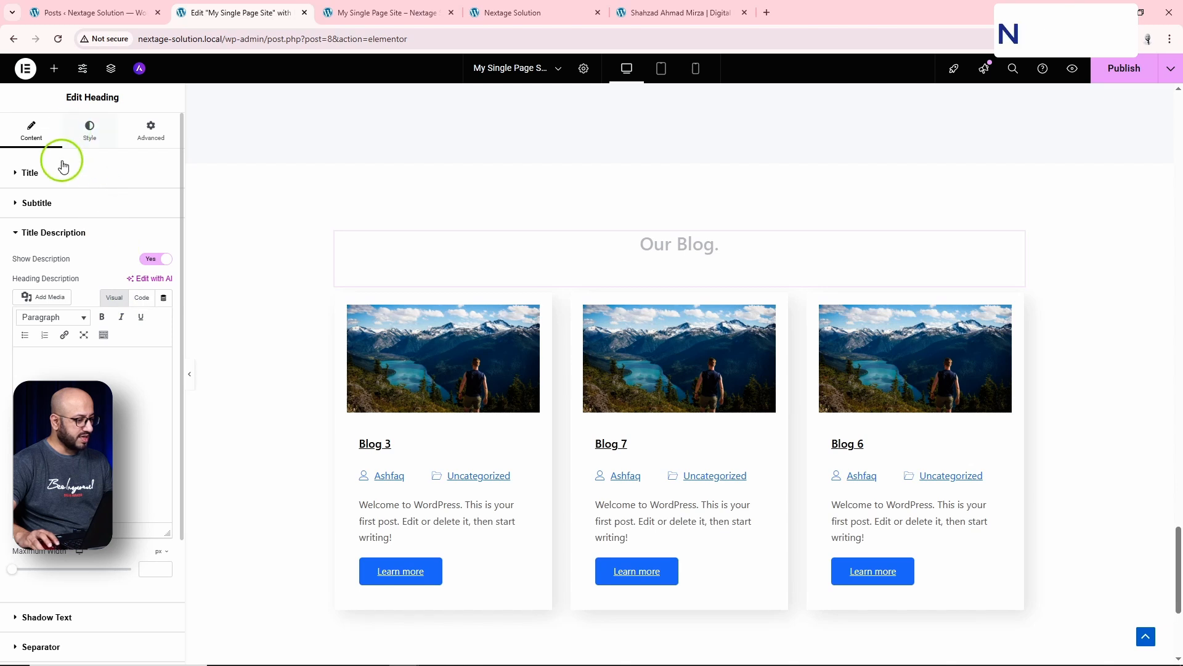
pyautogui.click(56, 242)
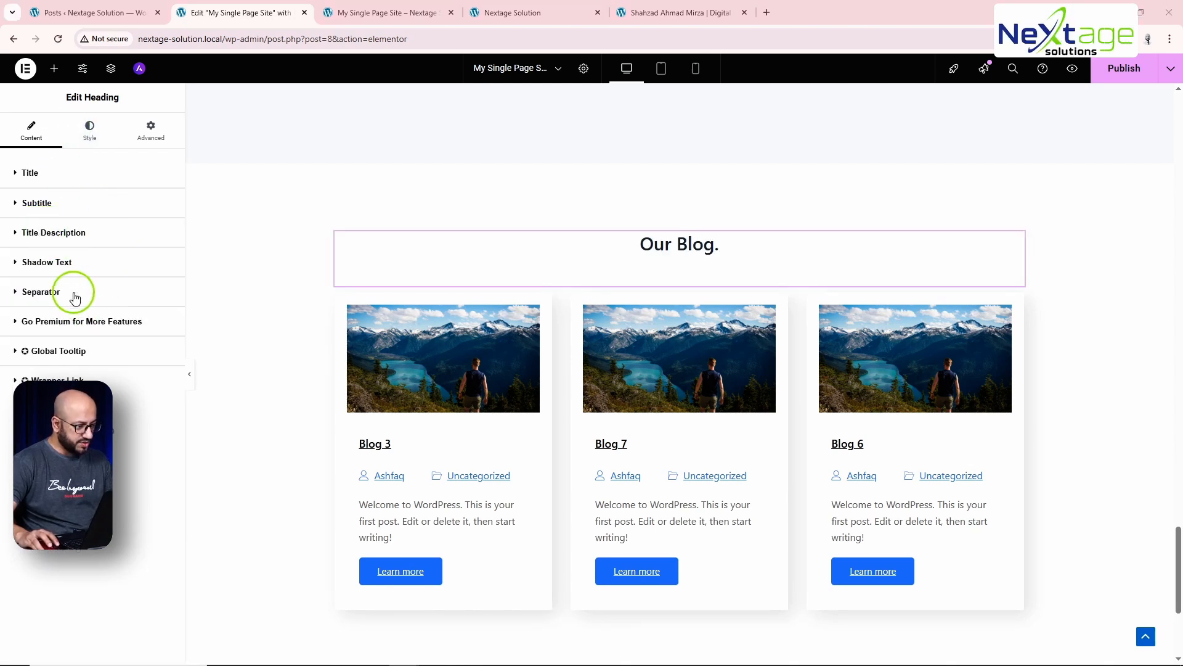
pyautogui.hotkey('alt', 'Tab')
pyautogui.hotkey('alt', 'Tab')
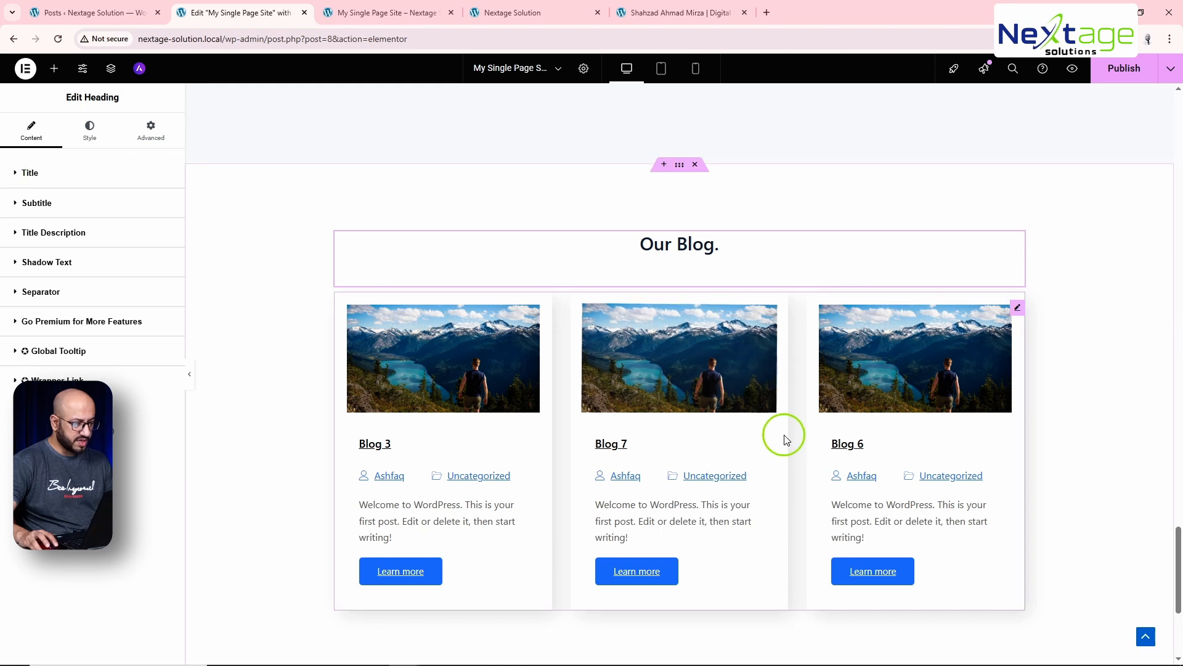
pyautogui.click(1019, 309)
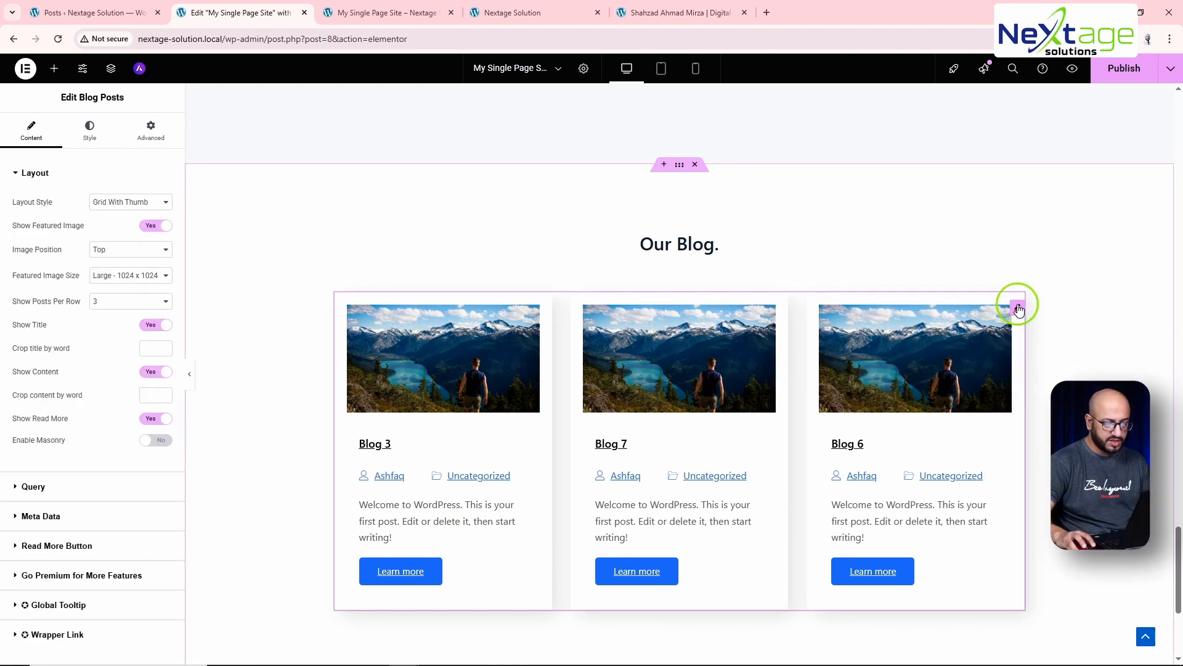
pyautogui.scroll(-1, 37, 370)
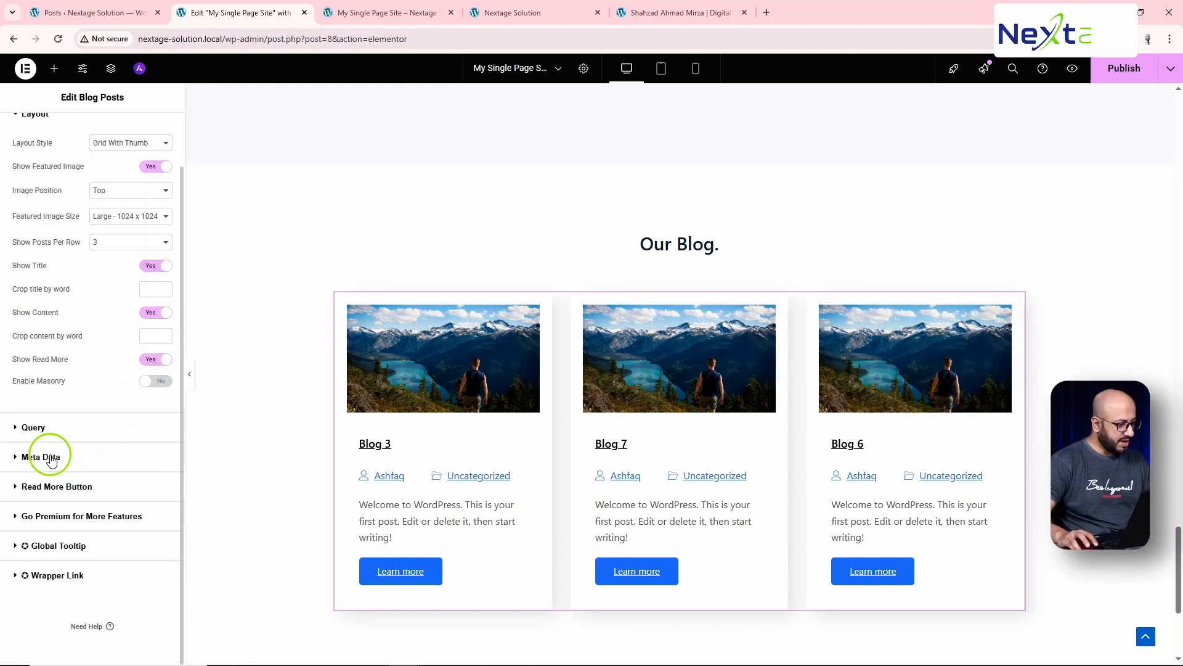
pyautogui.click(57, 459)
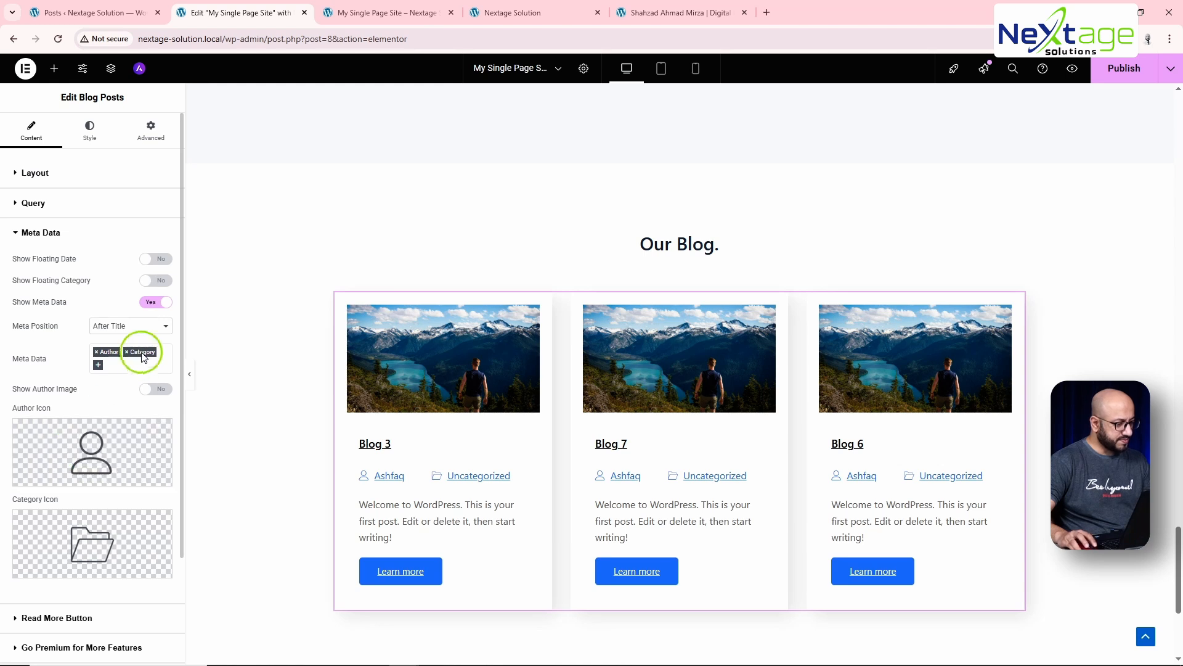
pyautogui.click(154, 302)
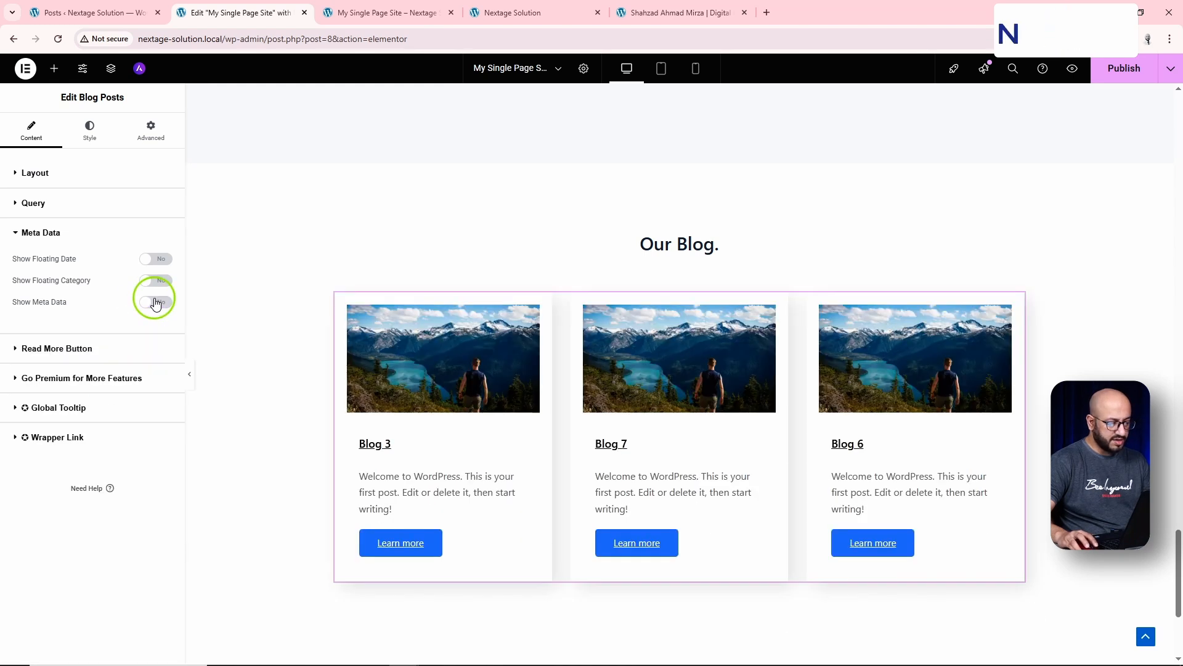
# Change the blog posts' button label to "Read more" to follow the Daniels site's blog cards.
pyautogui.hotkey('alt', 'Tab')
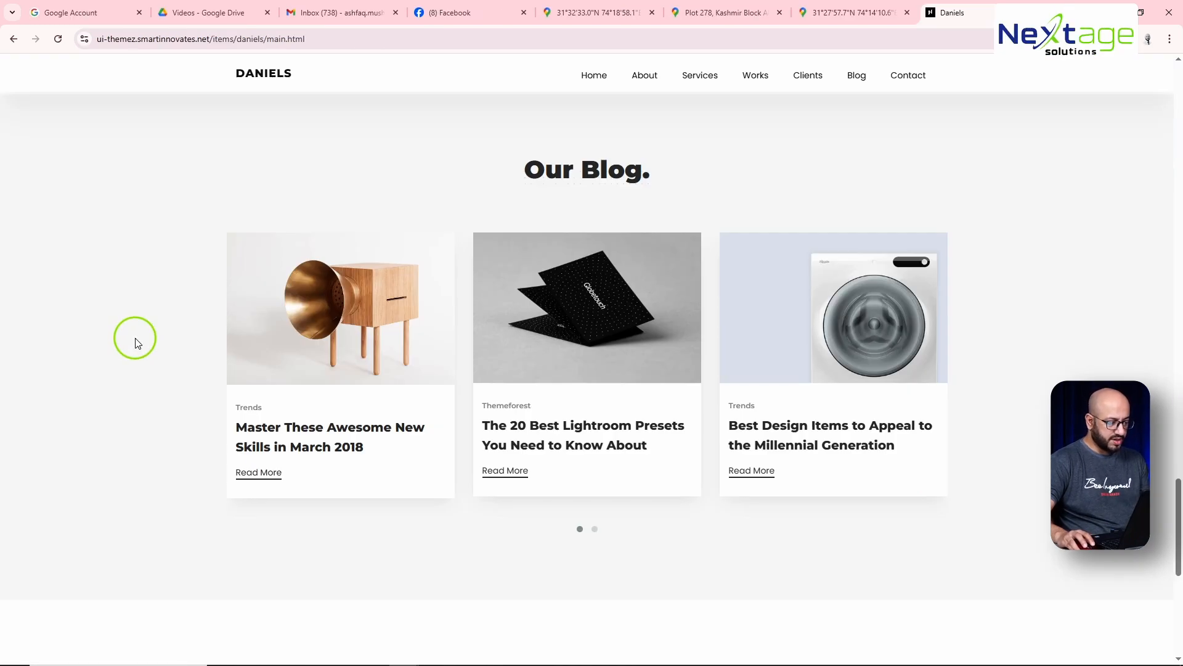
pyautogui.hotkey('alt', 'Tab')
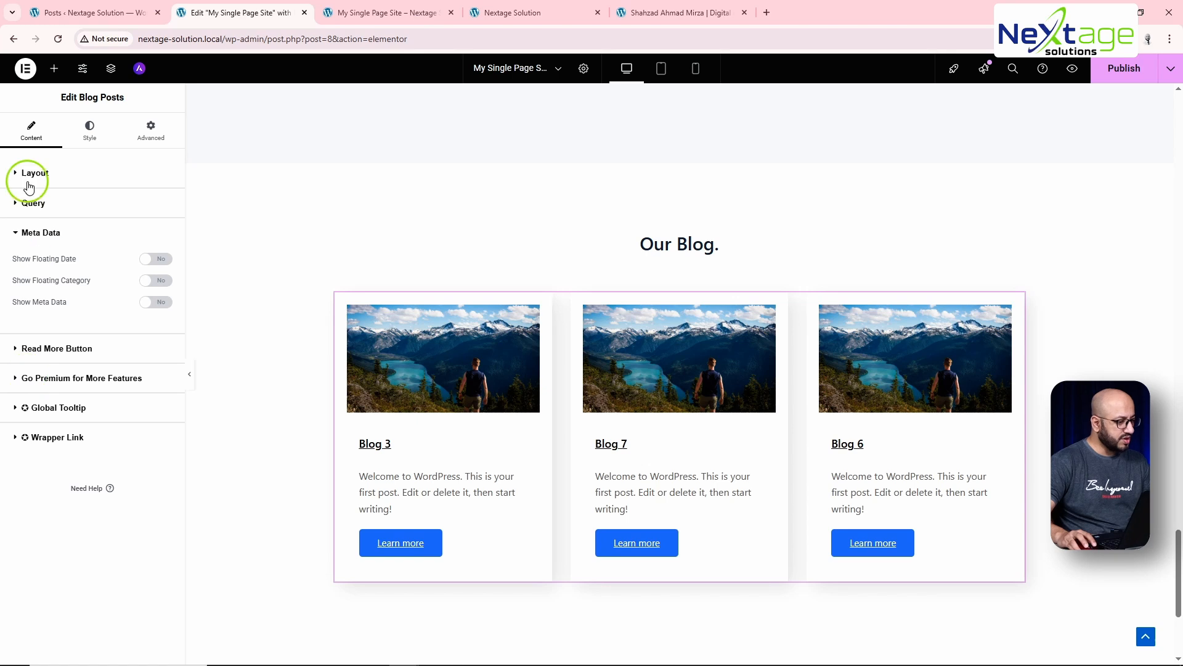
pyautogui.click(56, 349)
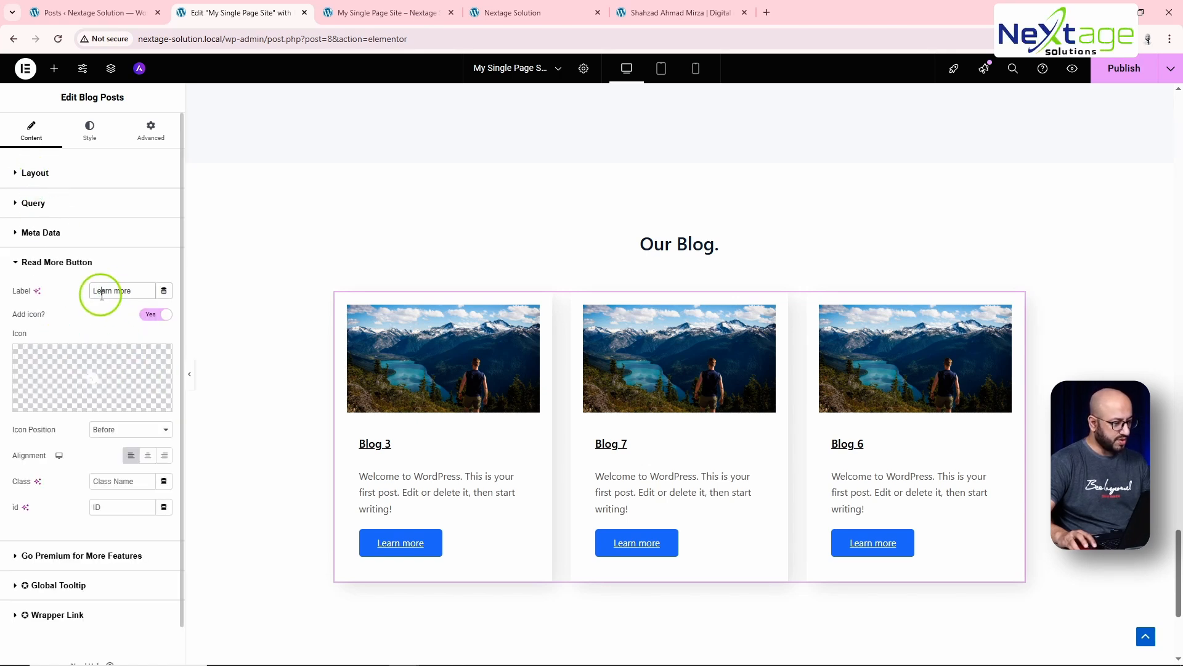
pyautogui.write('Read')
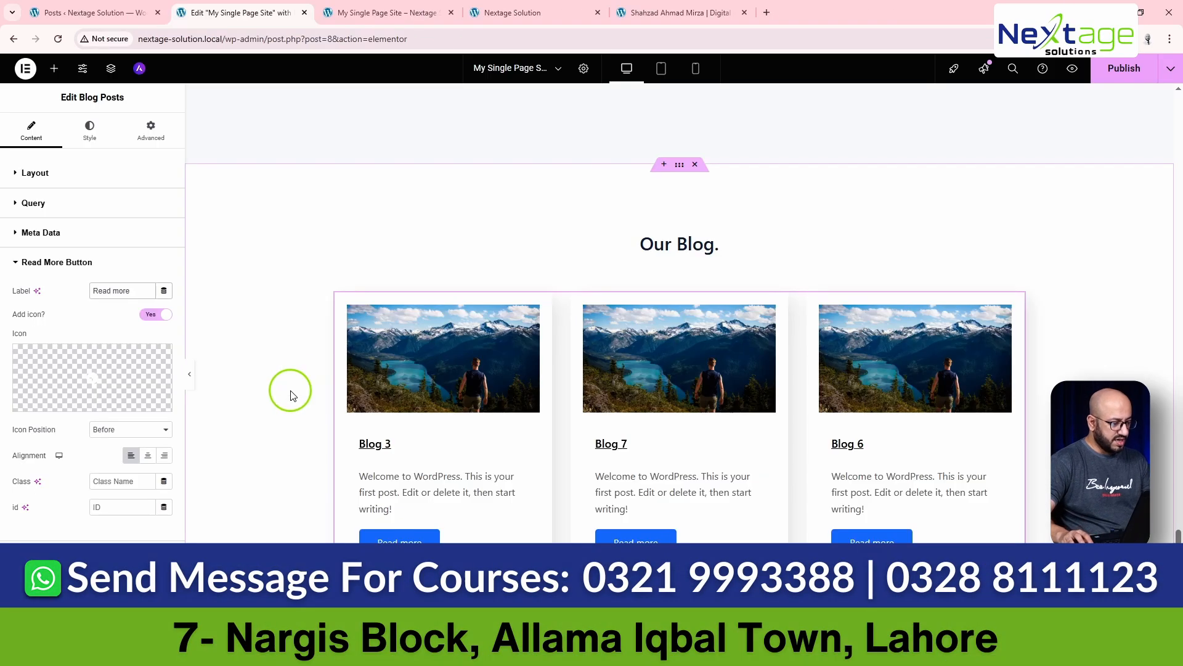
# Try making the text colour of the blog posts' read-more buttons fully transparent, comparing with the Daniels site.
pyautogui.click(90, 129)
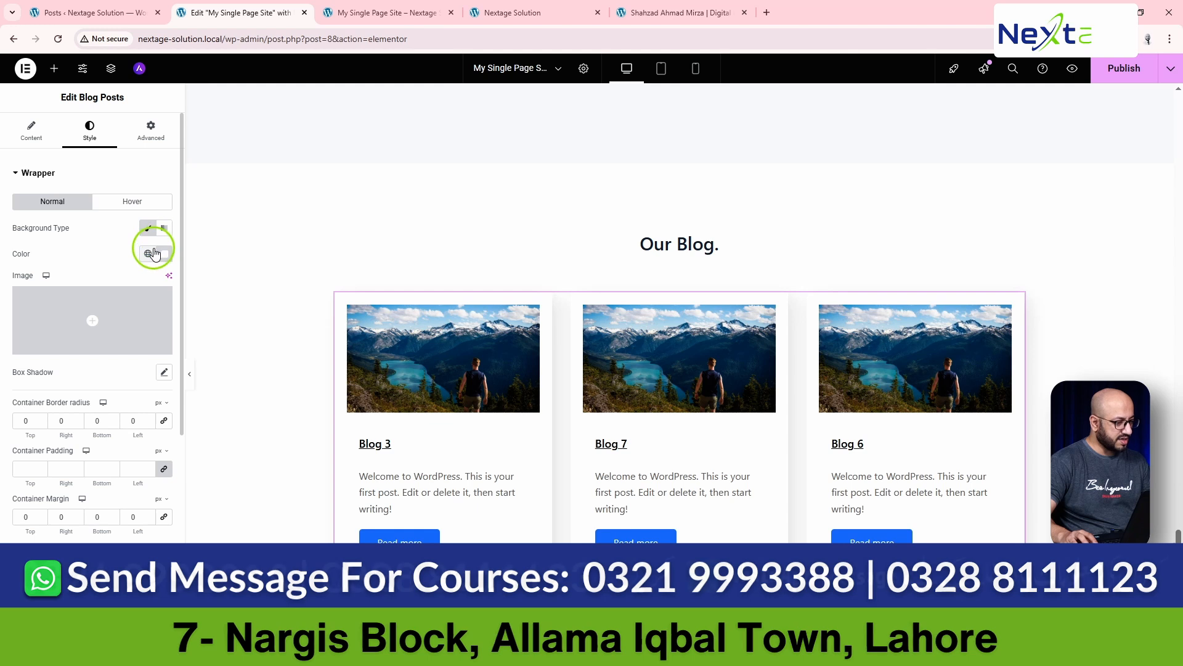
pyautogui.click(149, 254)
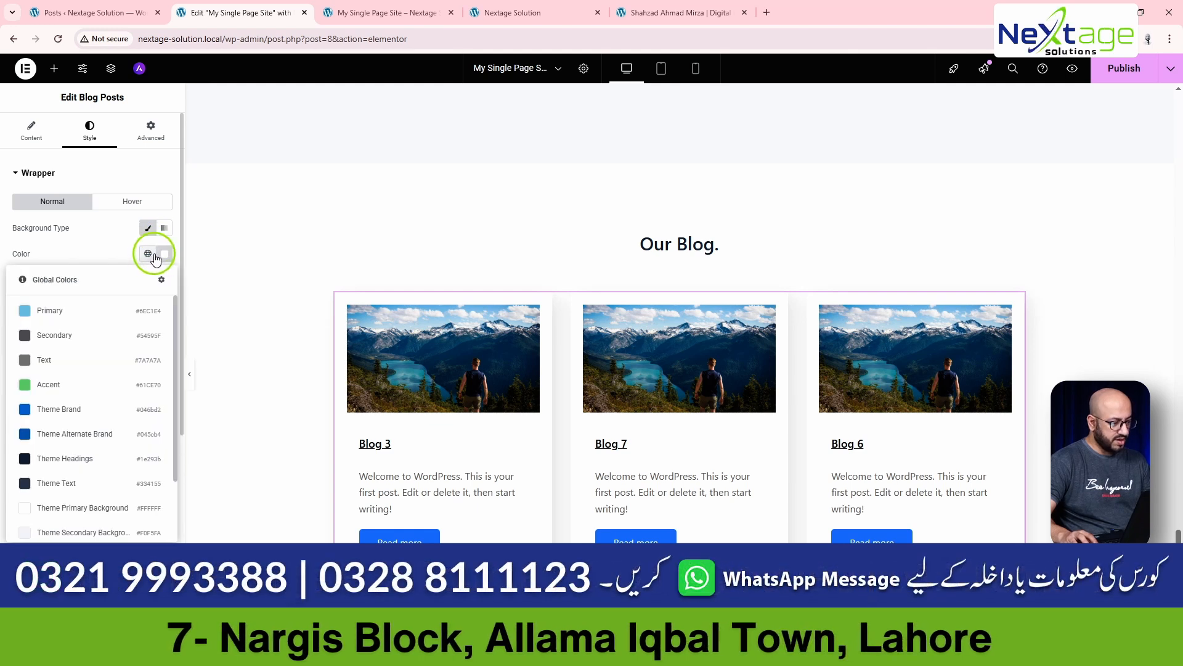
pyautogui.click(155, 258)
pyautogui.scroll(-6, 91, 493)
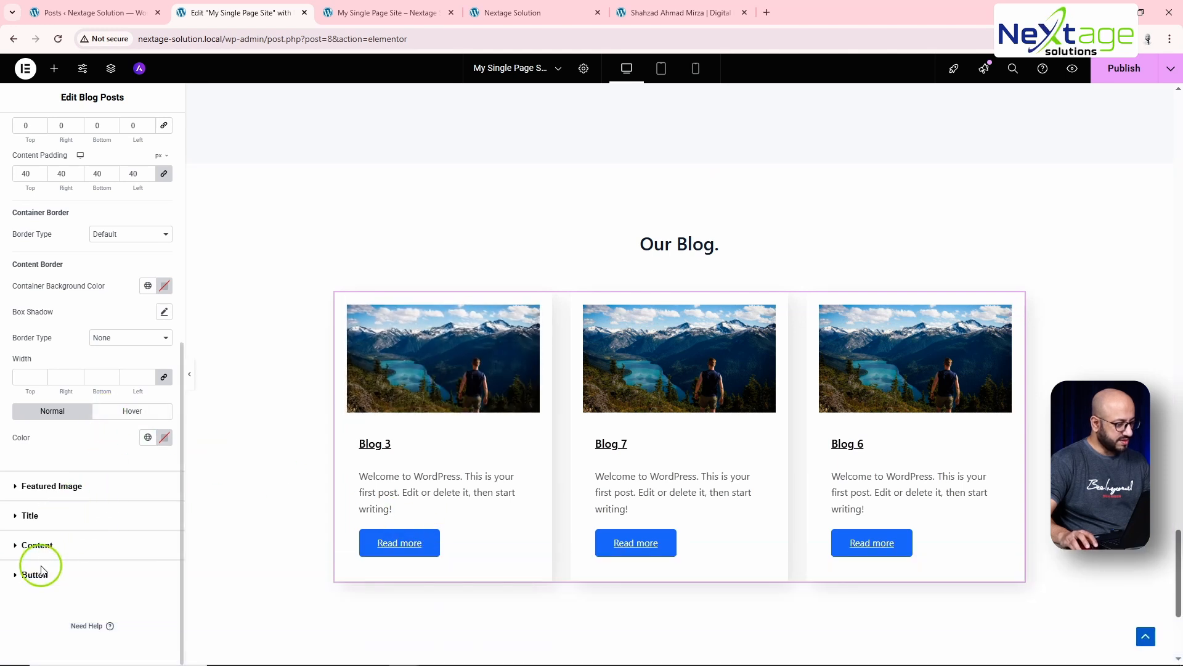
pyautogui.click(35, 574)
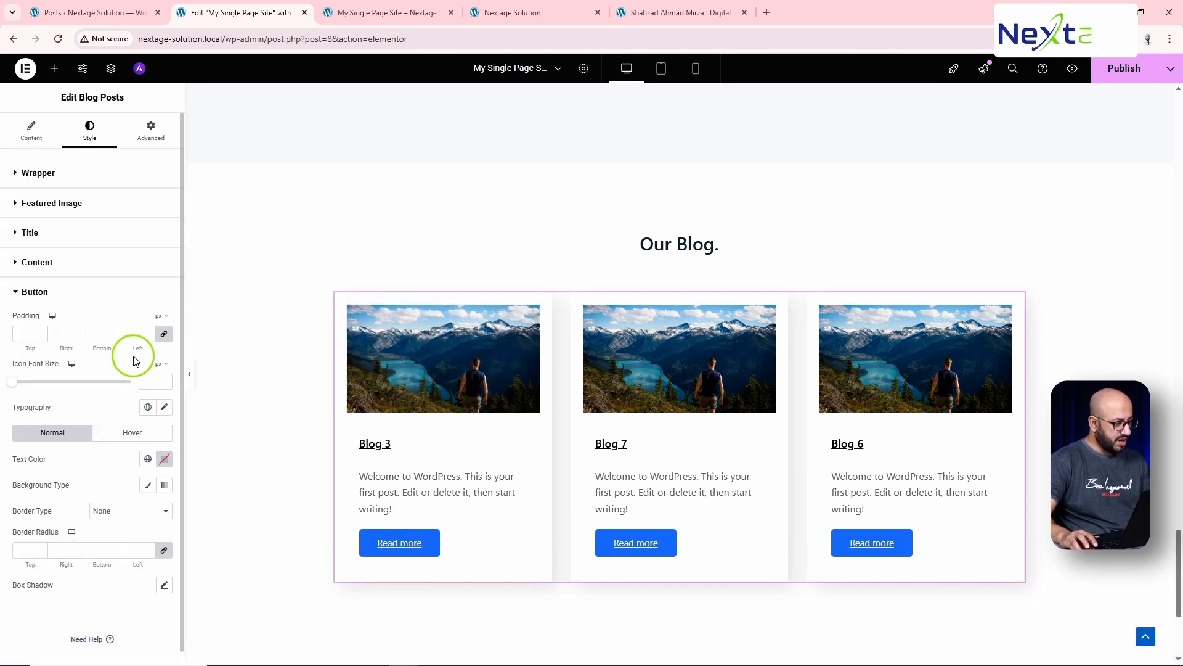
pyautogui.scroll(-1, 111, 470)
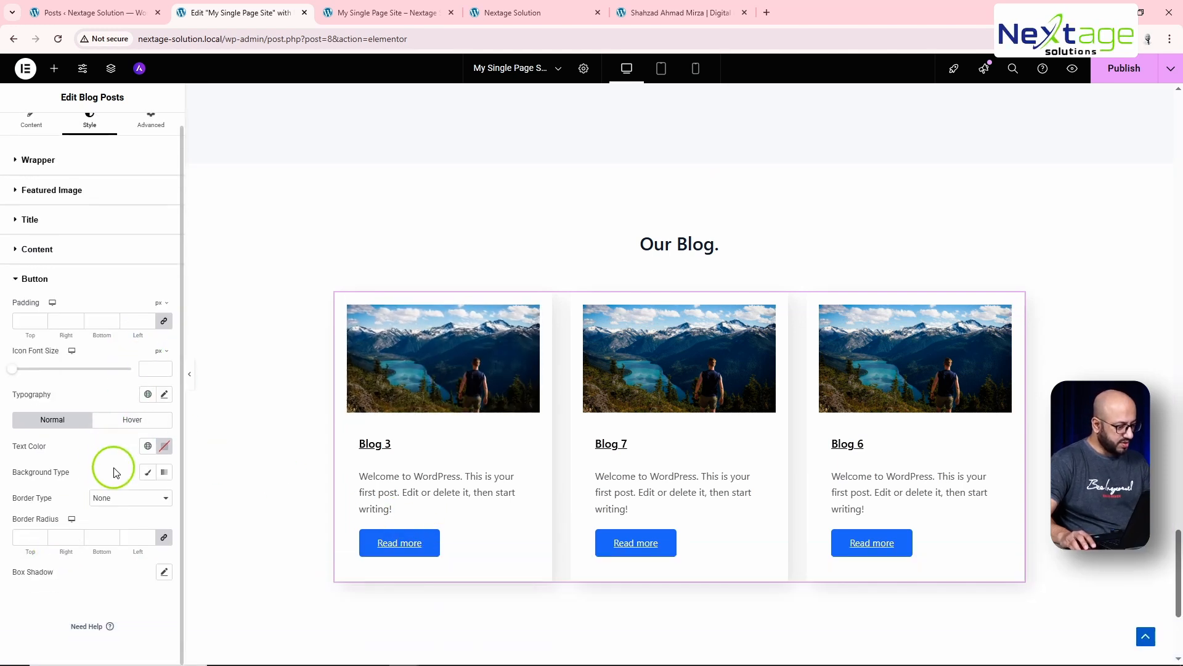
pyautogui.click(164, 446)
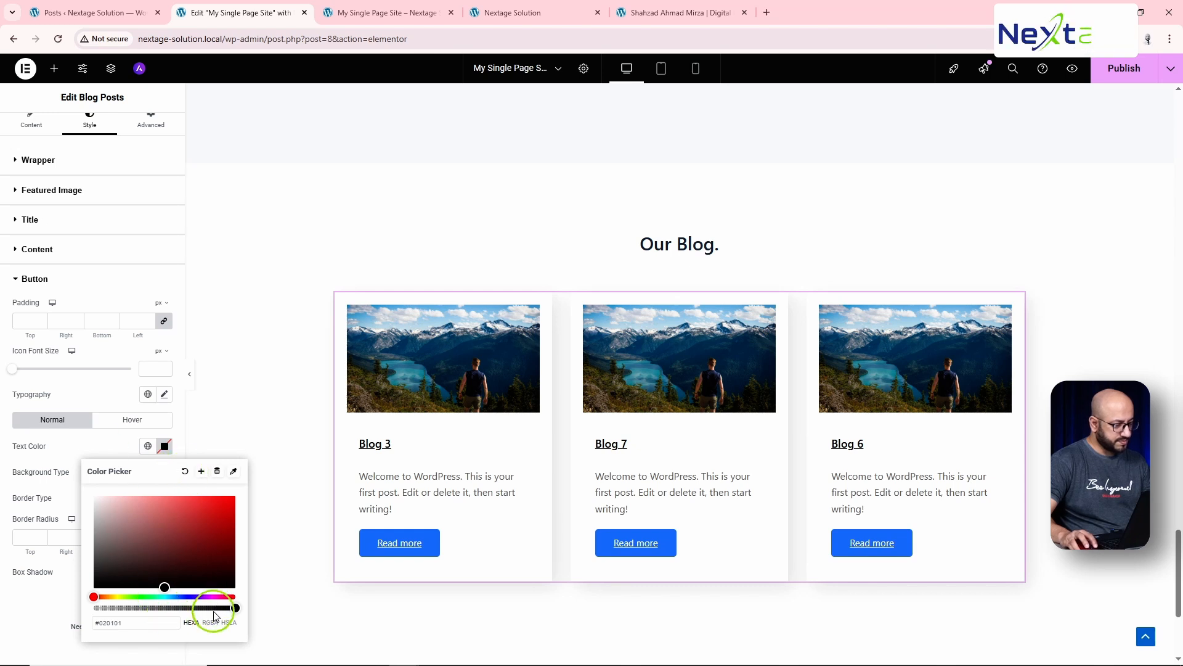
pyautogui.moveTo(209, 606); pyautogui.dragTo(55, 618)
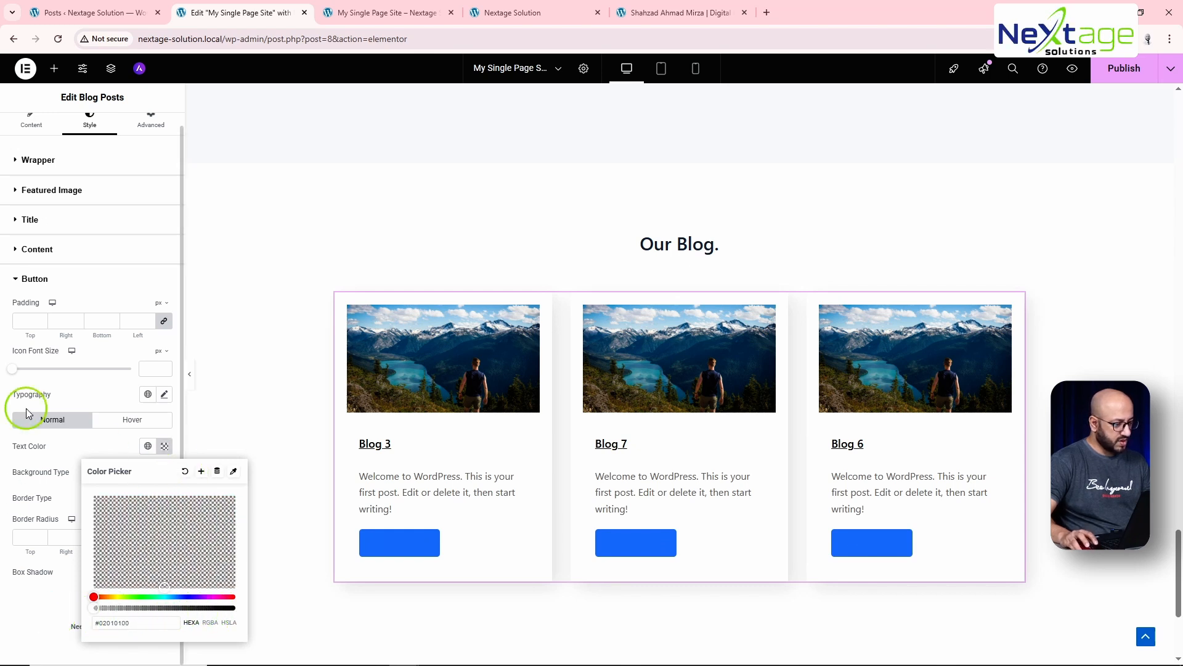
pyautogui.click(125, 281)
pyautogui.hotkey('alt', 'Tab')
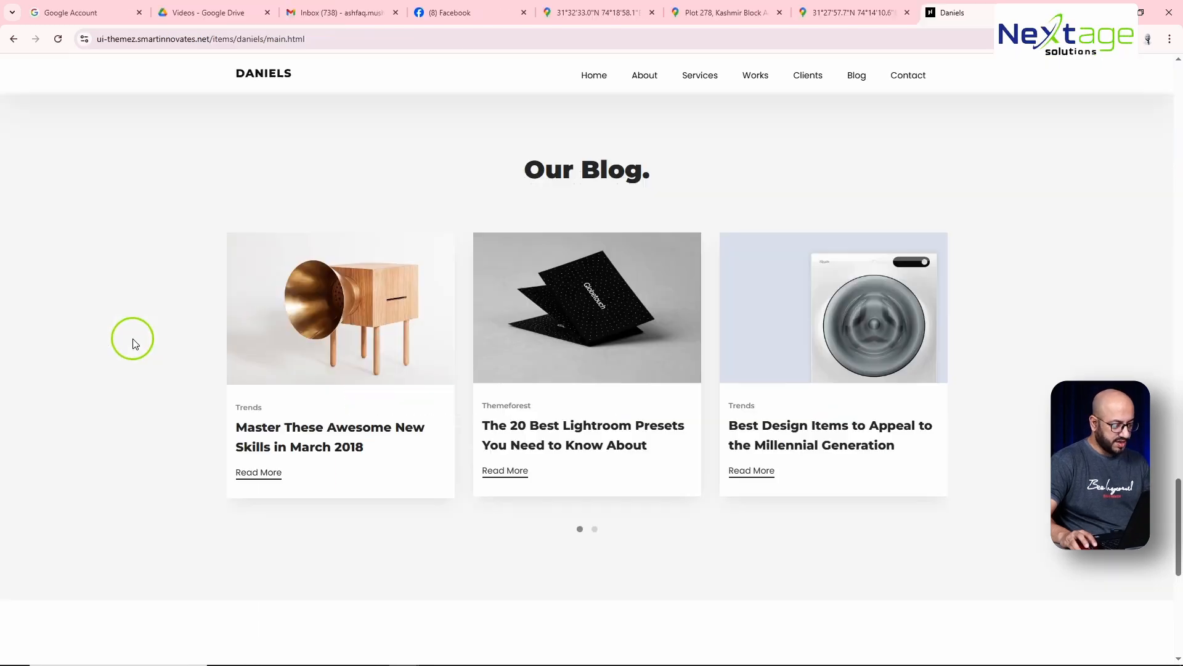
pyautogui.hotkey('alt', 'Tab')
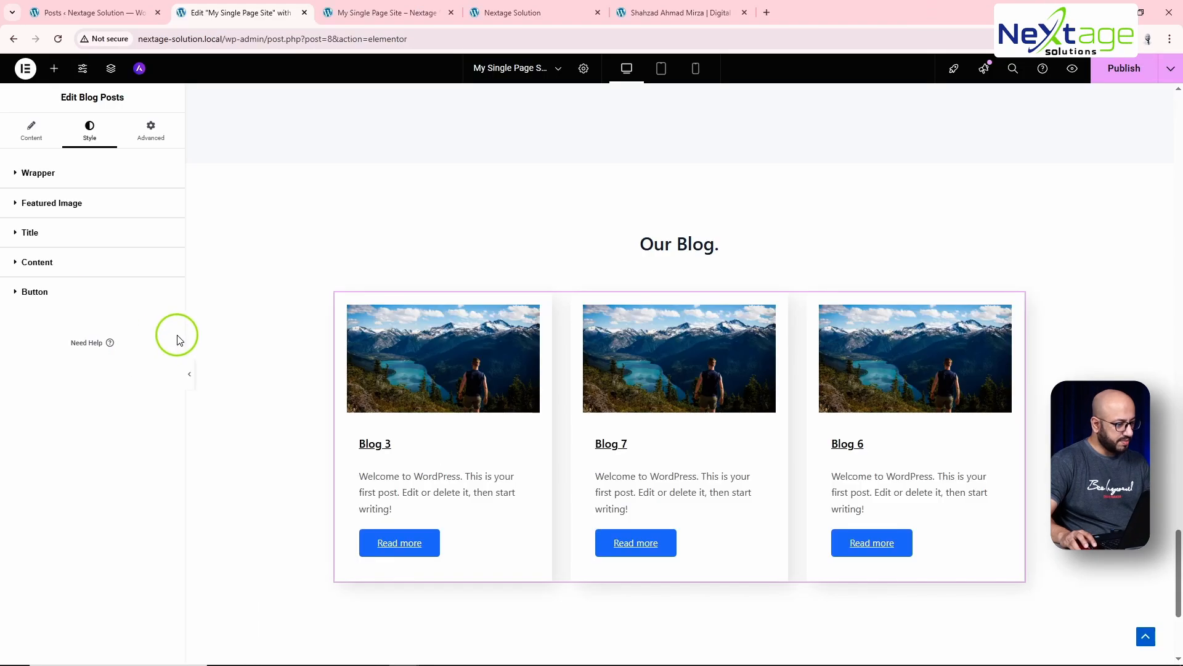
# Set the text colour of the blog posts' read-more buttons to the global Theme Text colour.
pyautogui.click(47, 292)
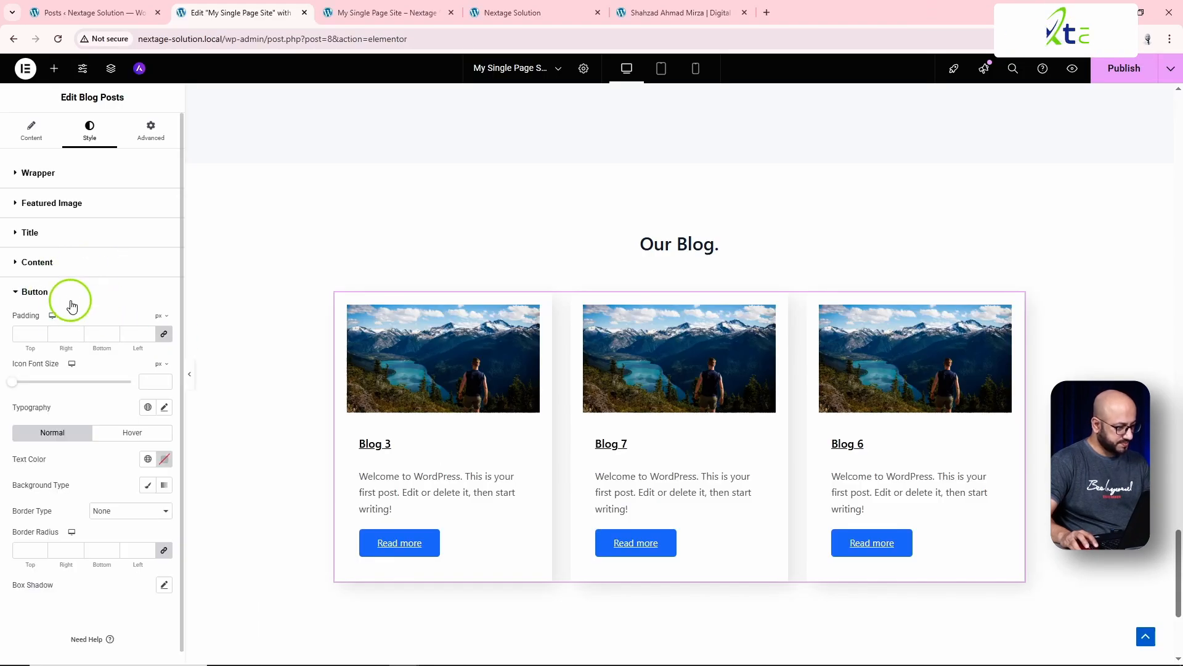
pyautogui.click(148, 459)
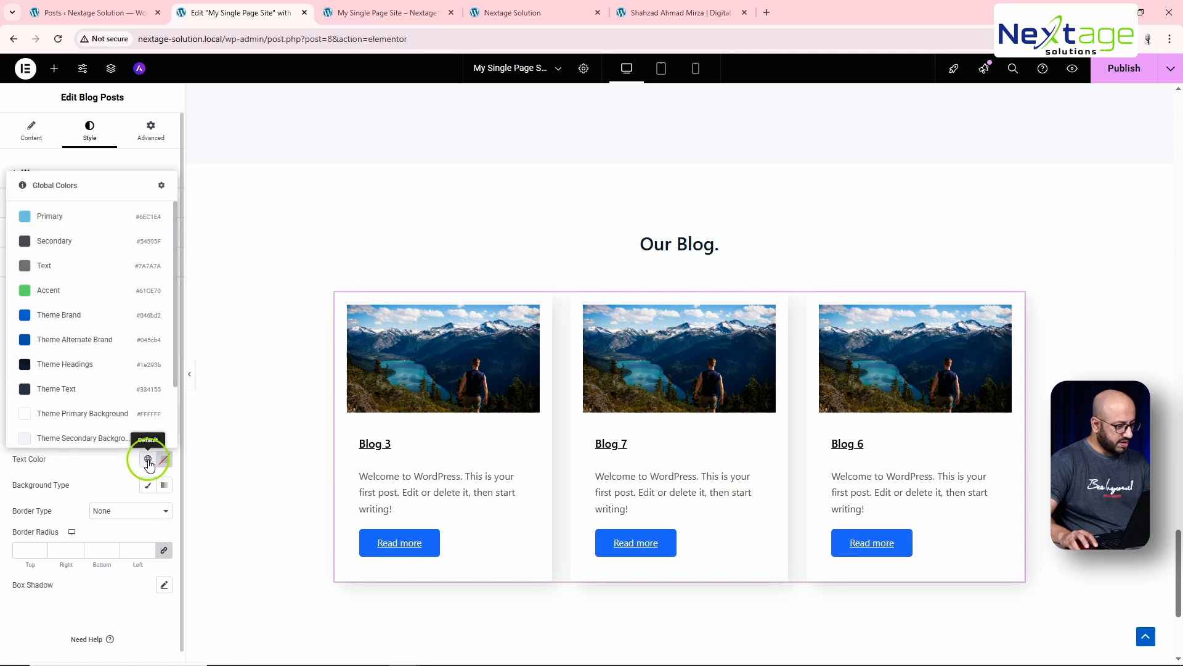
pyautogui.click(66, 389)
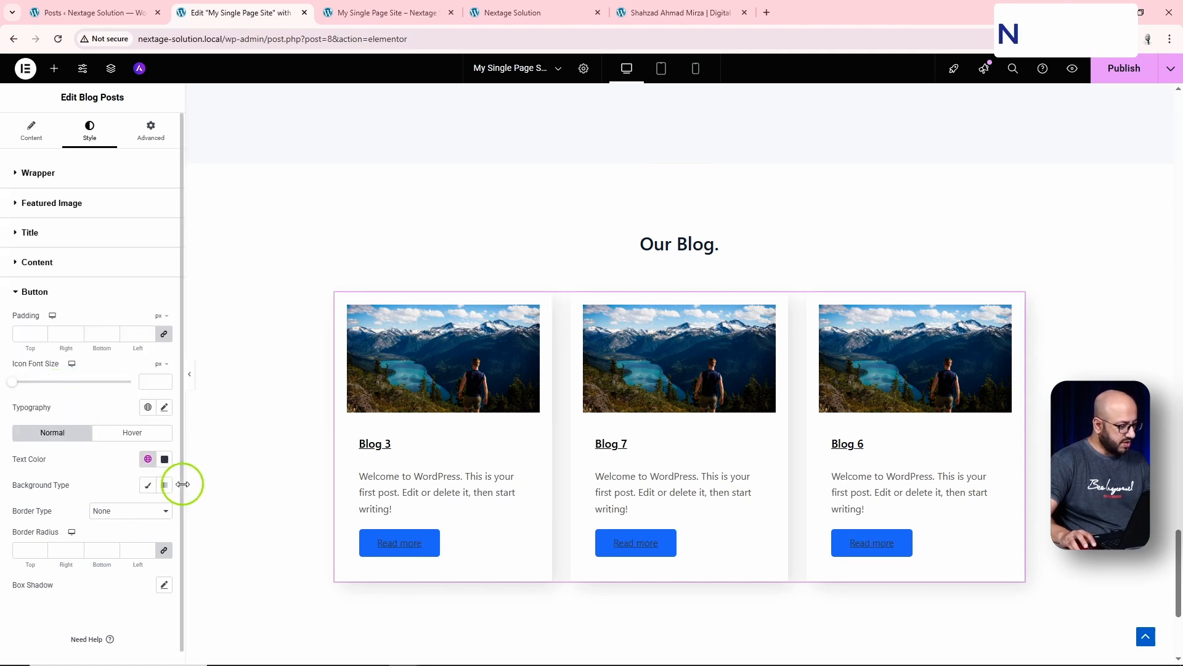
# Give the read-more buttons a classic background in fully transparent black (#00000000) and compare the cards with the Daniels site.
pyautogui.scroll(-1, 88, 580)
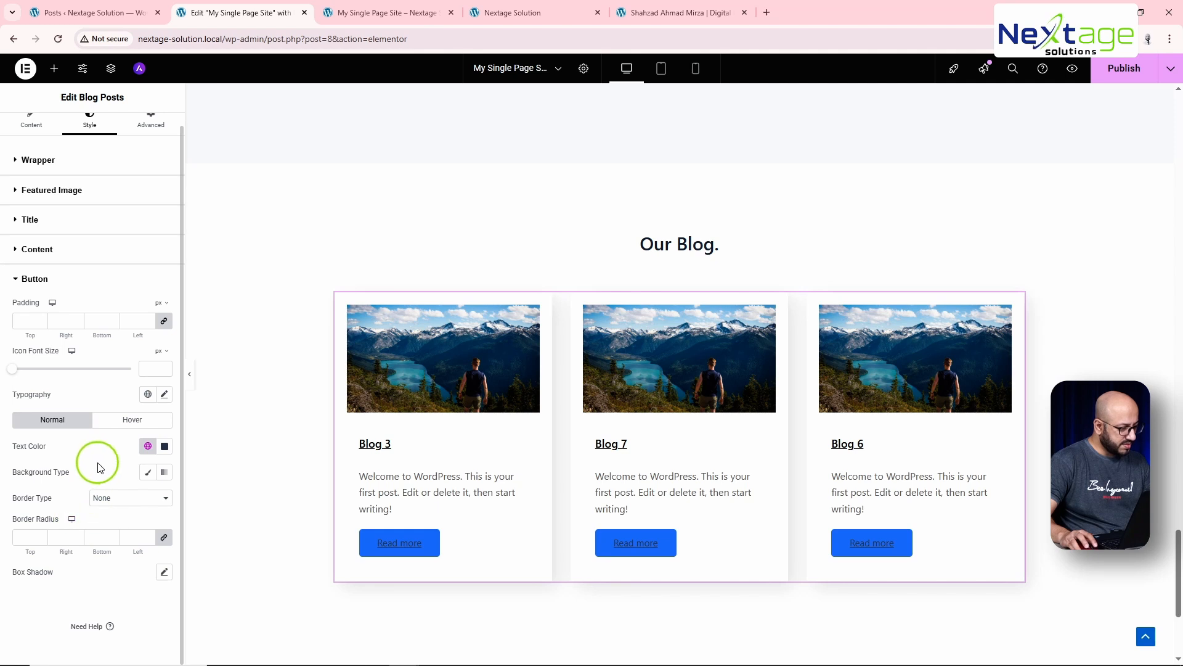
pyautogui.click(148, 473)
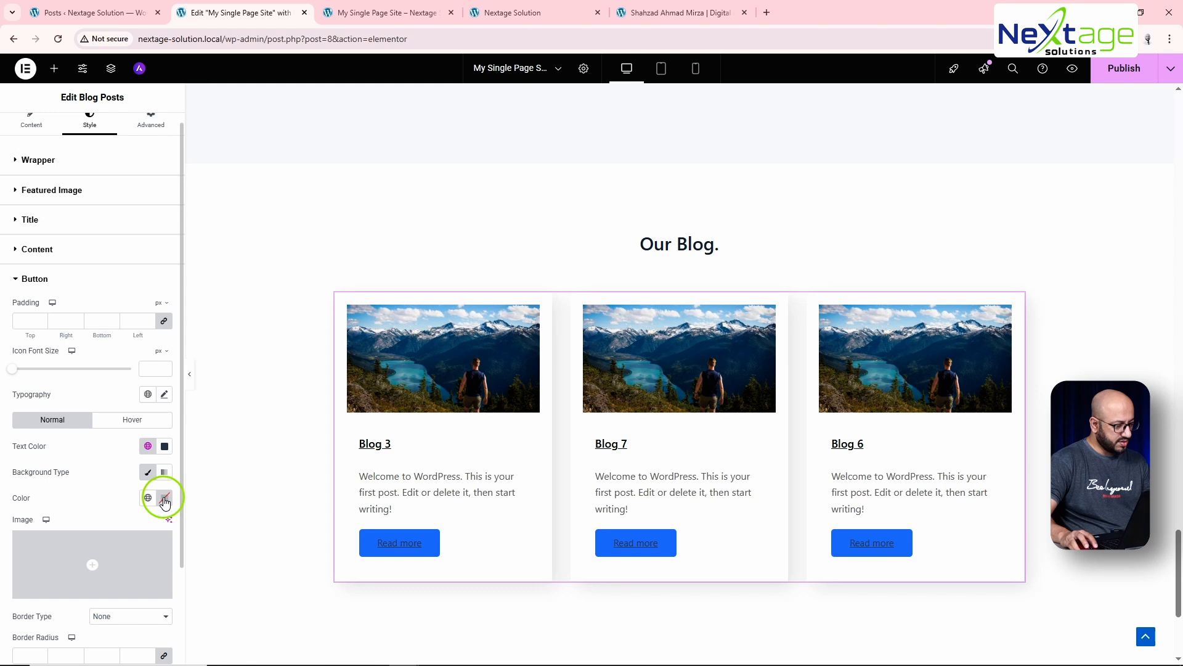
pyautogui.click(165, 498)
pyautogui.moveTo(164, 417); pyautogui.dragTo(94, 433)
pyautogui.moveTo(198, 453); pyautogui.dragTo(73, 466)
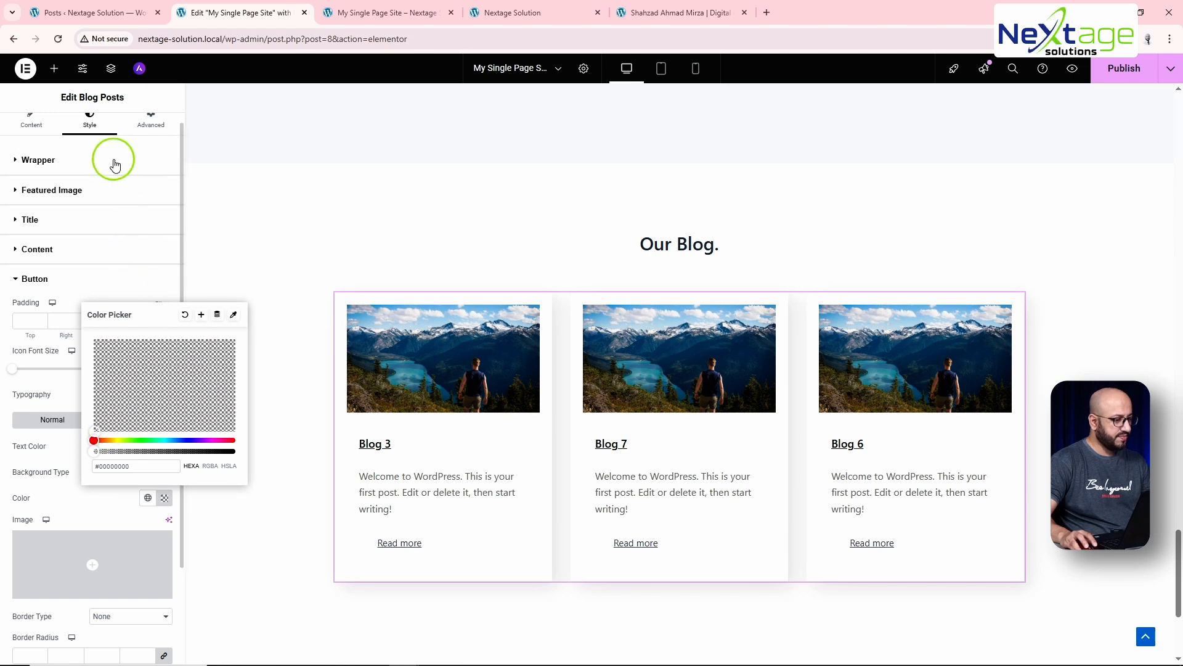
pyautogui.click(278, 576)
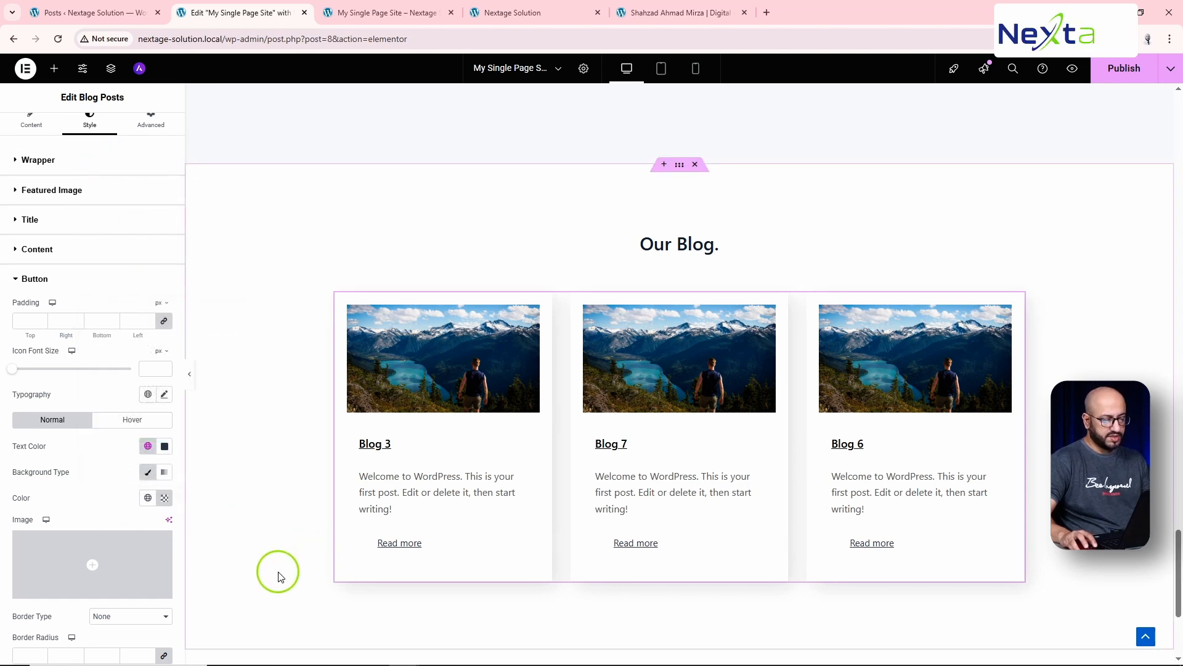
pyautogui.hotkey('alt', 'Tab')
pyautogui.hotkey('alt', 'Tab')
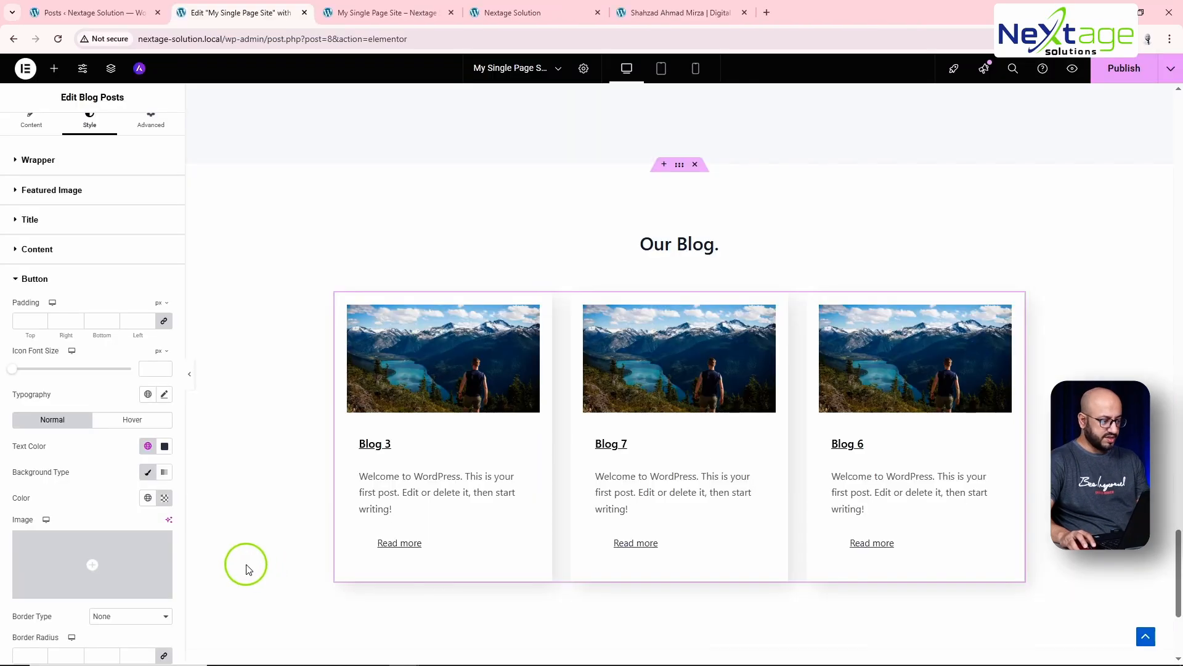
pyautogui.scroll(1, 97, 336)
pyautogui.click(31, 128)
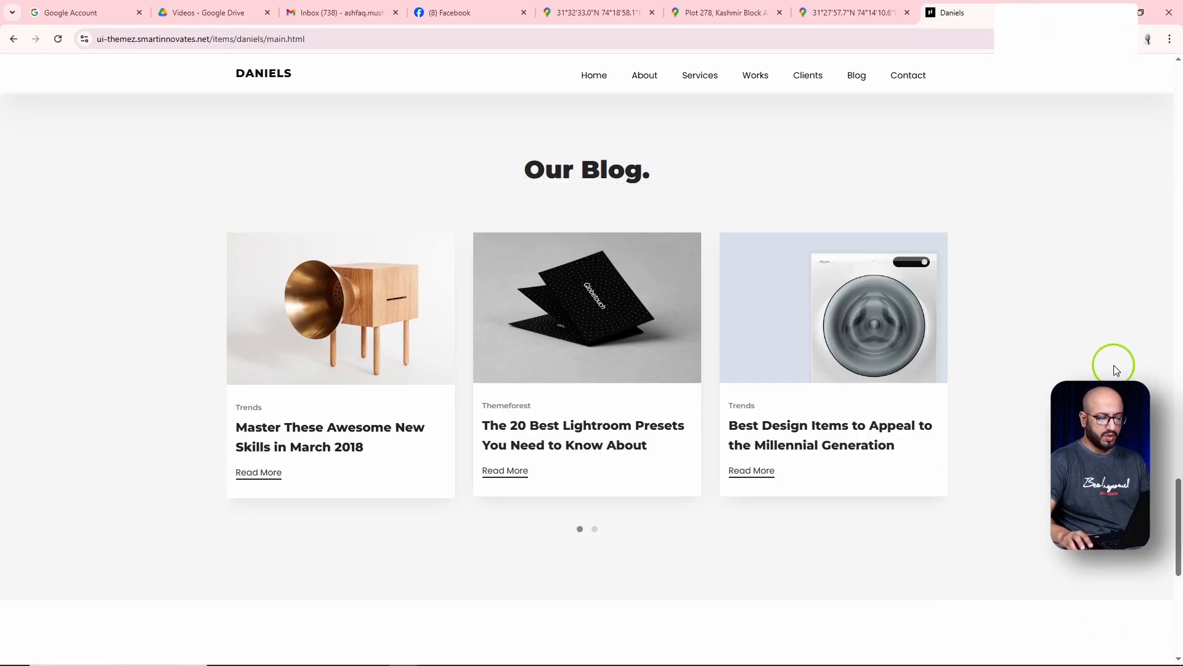
# Add a single-column flexbox container below the blog section and place a Heading widget in it.
pyautogui.scroll(-5, 959, 467)
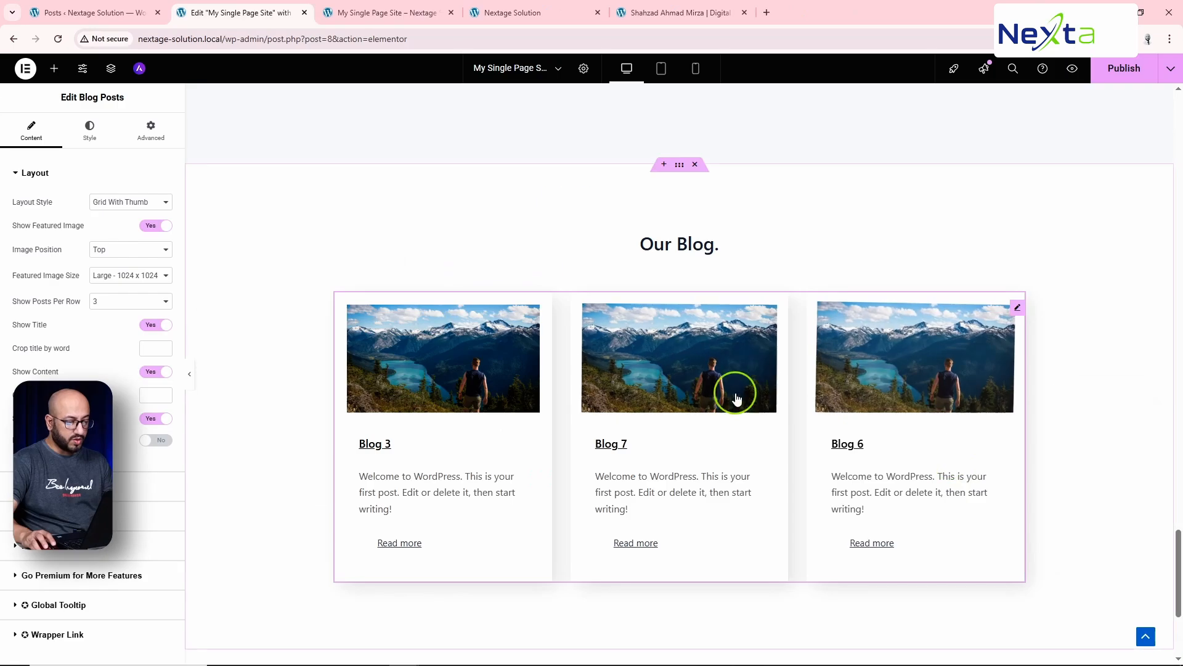
pyautogui.scroll(-4, 737, 399)
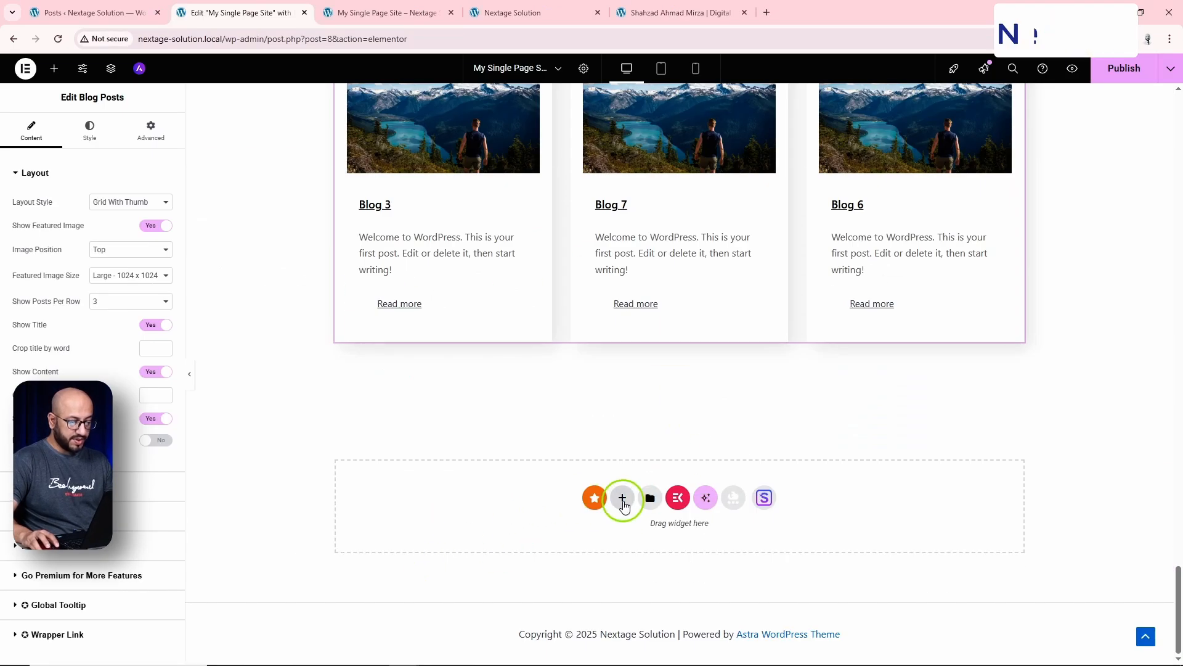
pyautogui.click(624, 505)
pyautogui.click(639, 535)
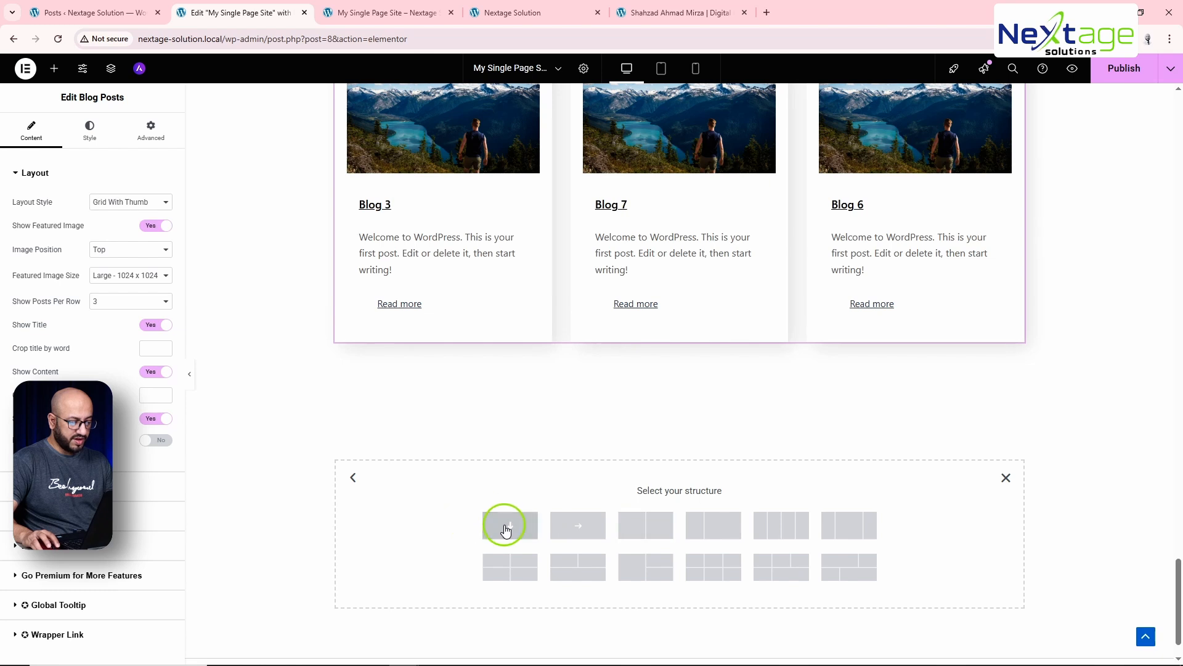
pyautogui.click(505, 529)
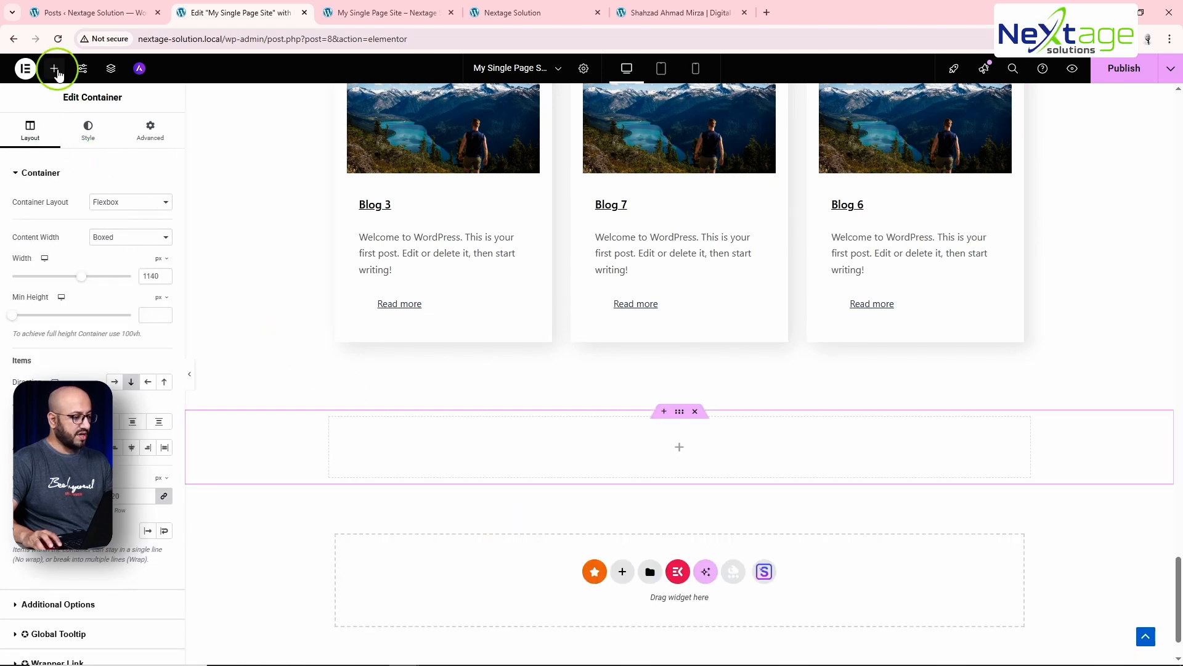
pyautogui.click(57, 74)
pyautogui.moveTo(49, 322); pyautogui.dragTo(708, 465)
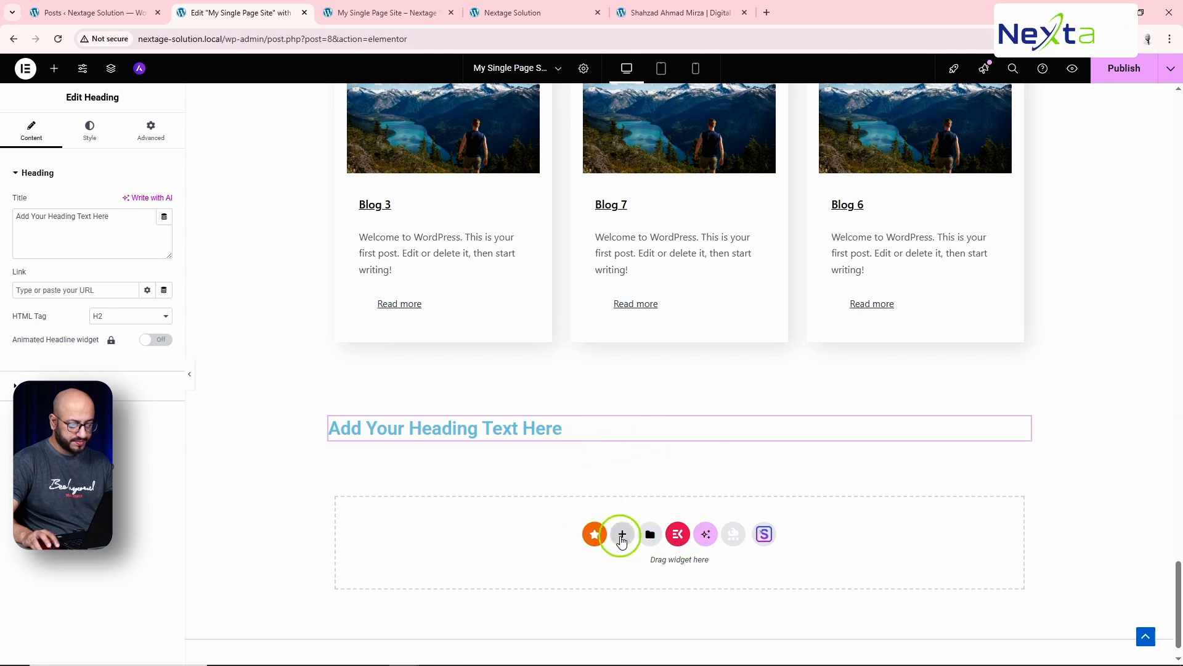
# Search the ElementsKit section library for "icon box", insert the "Box with icon Style" section, and delete the placeholder heading container above it.
pyautogui.click(679, 534)
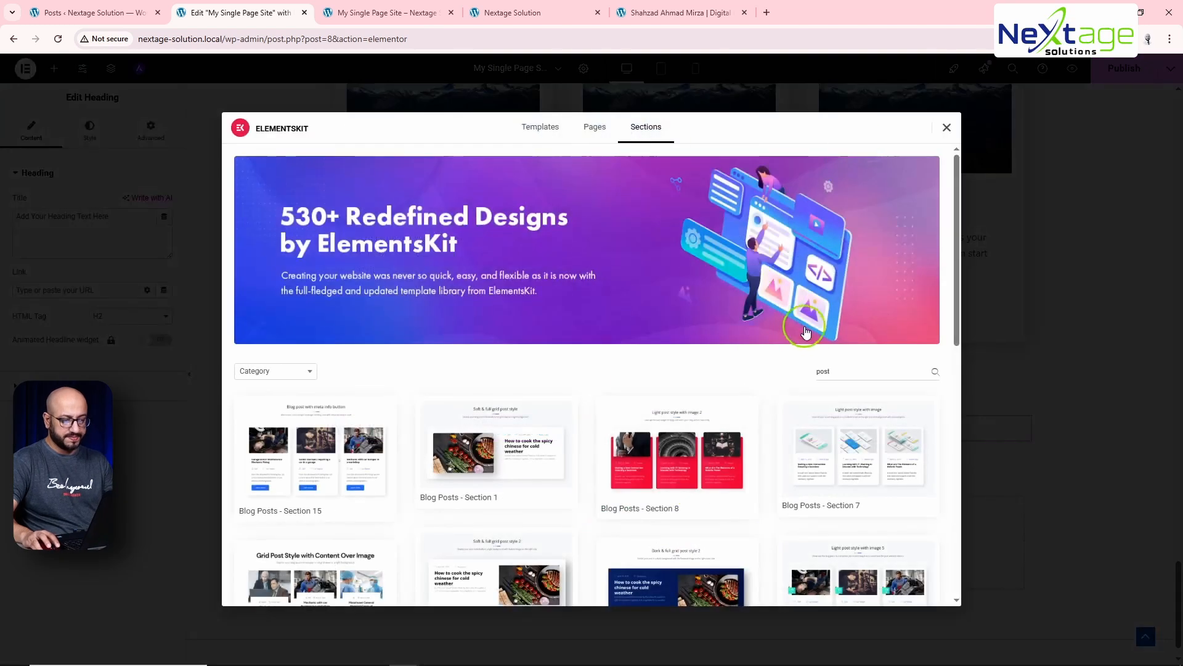
pyautogui.doubleClick(842, 361)
pyautogui.write('f')
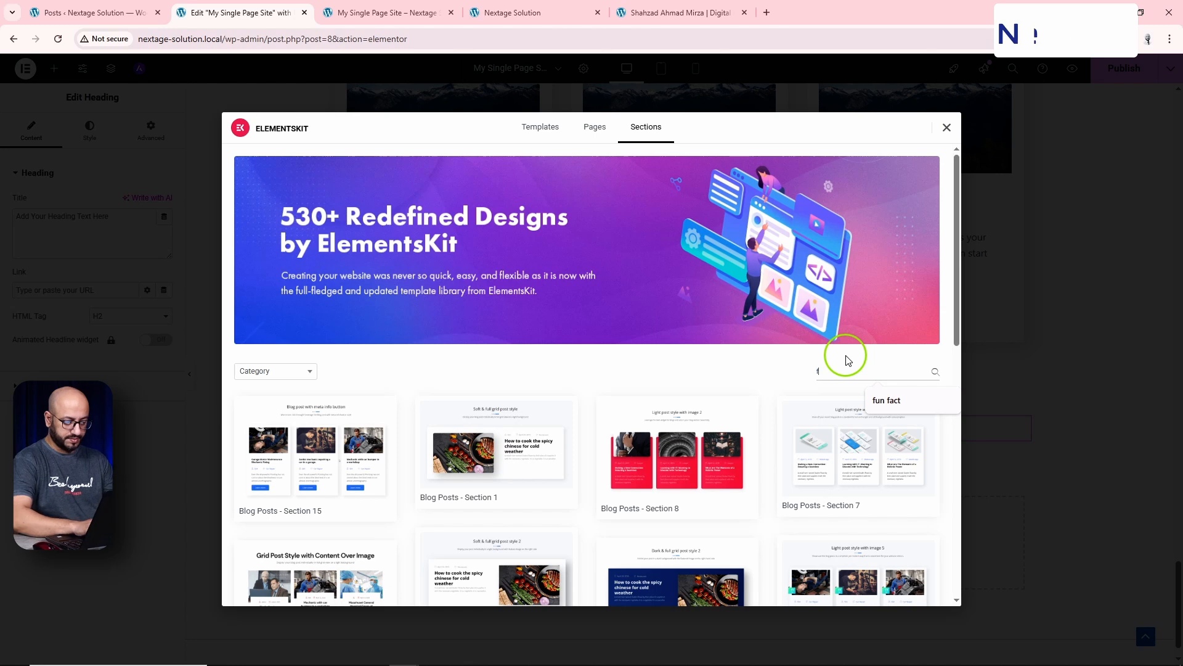
pyautogui.press('BackSpace')
pyautogui.write('icons')
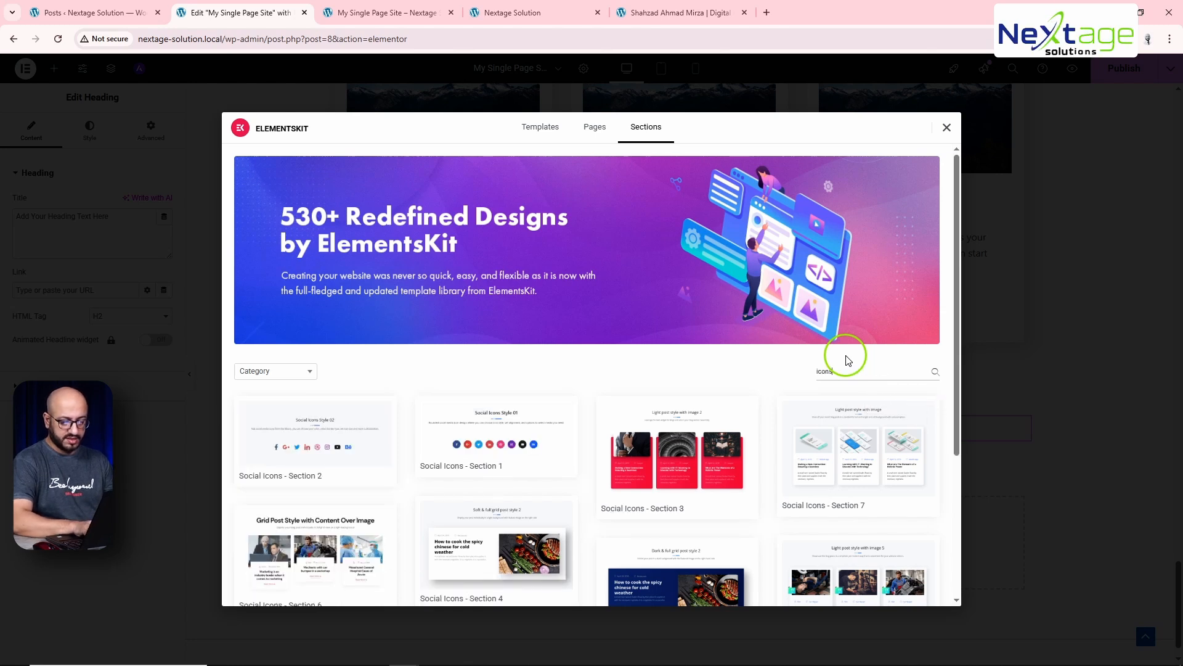
pyautogui.press('BackSpace')
pyautogui.write('box')
pyautogui.scroll(-3, 524, 345)
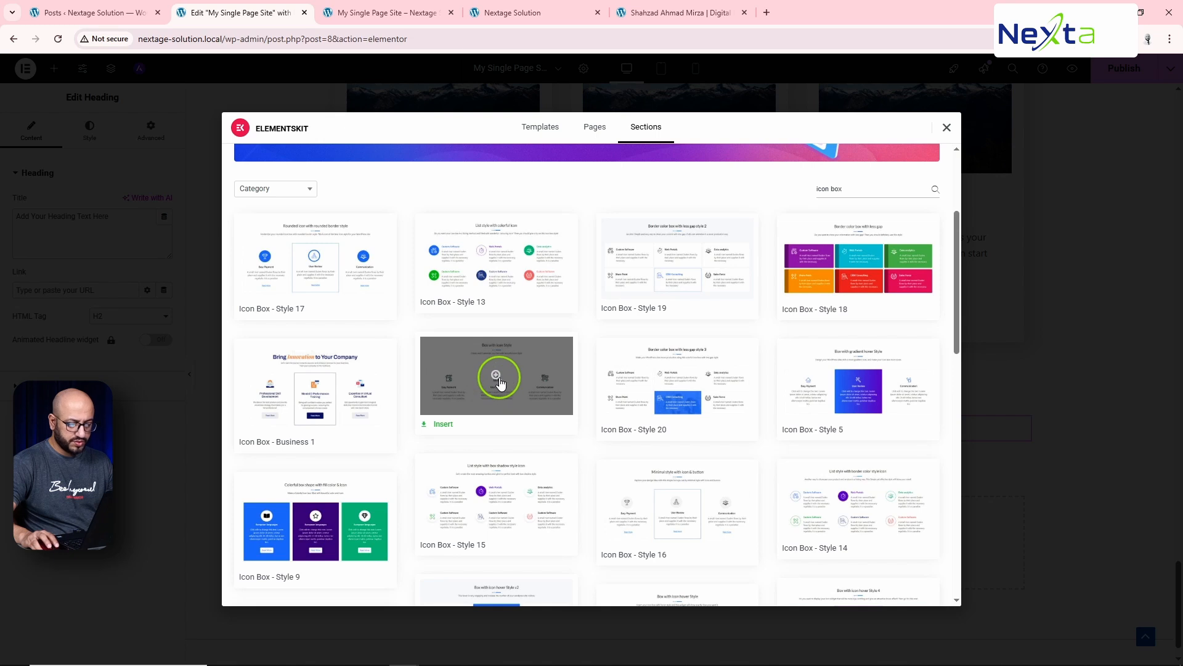
pyautogui.click(439, 423)
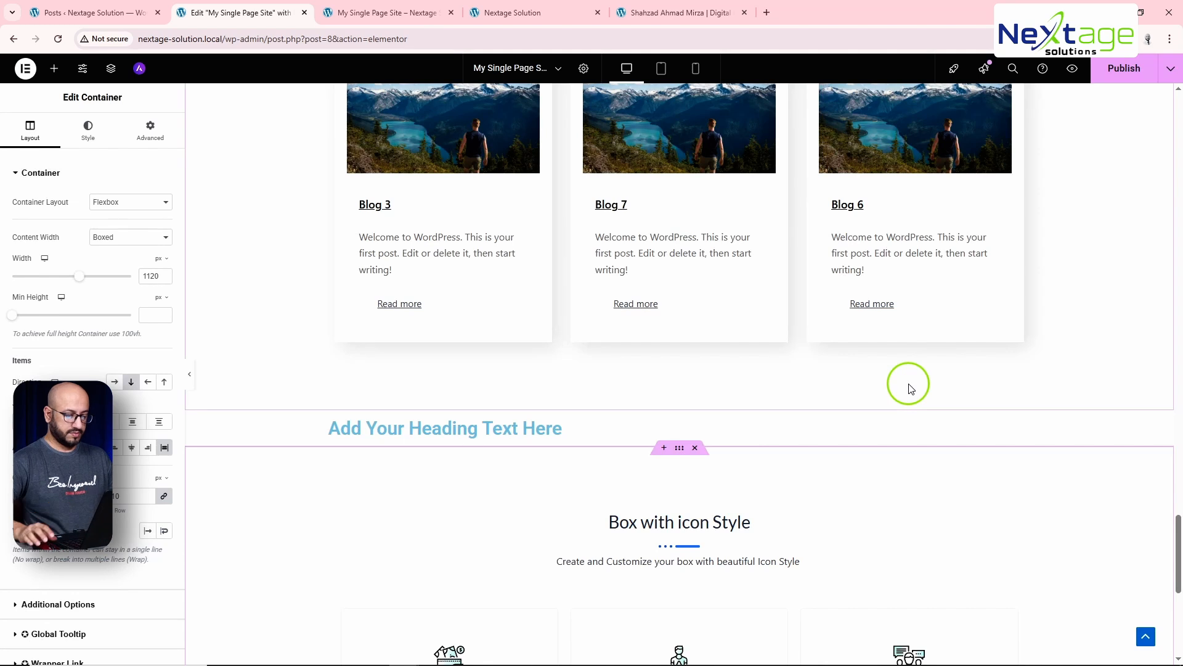
pyautogui.scroll(-2, 718, 401)
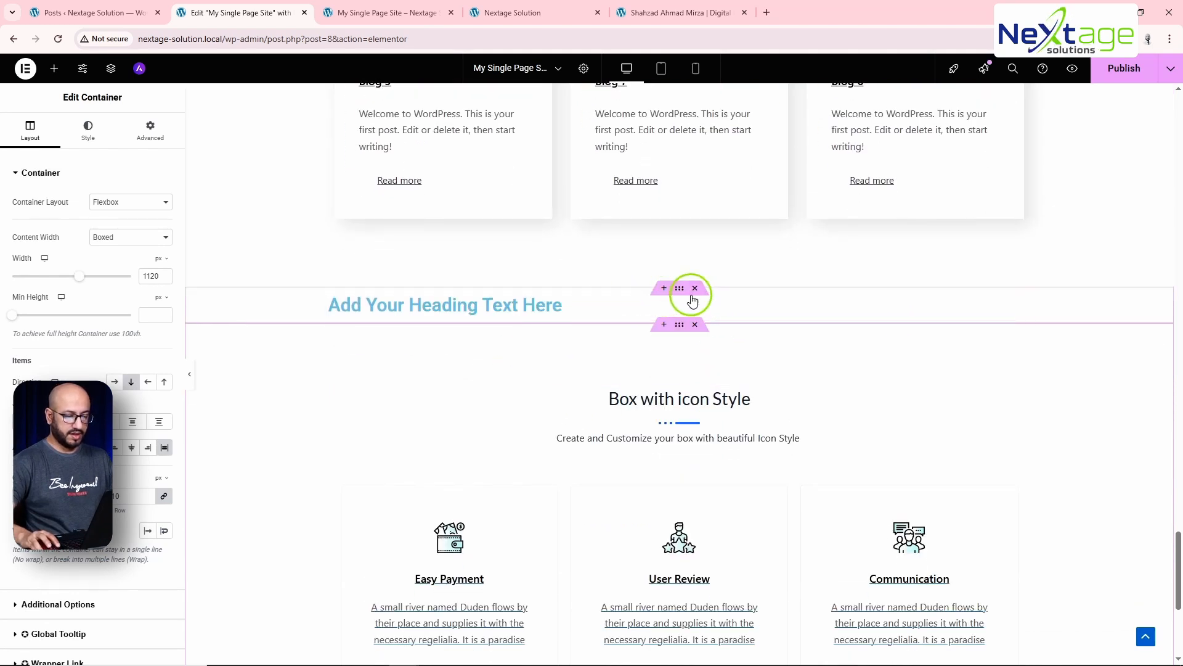
pyautogui.click(695, 289)
# Turn off the separator and the title description of the new icon-box section's heading.
pyautogui.click(720, 369)
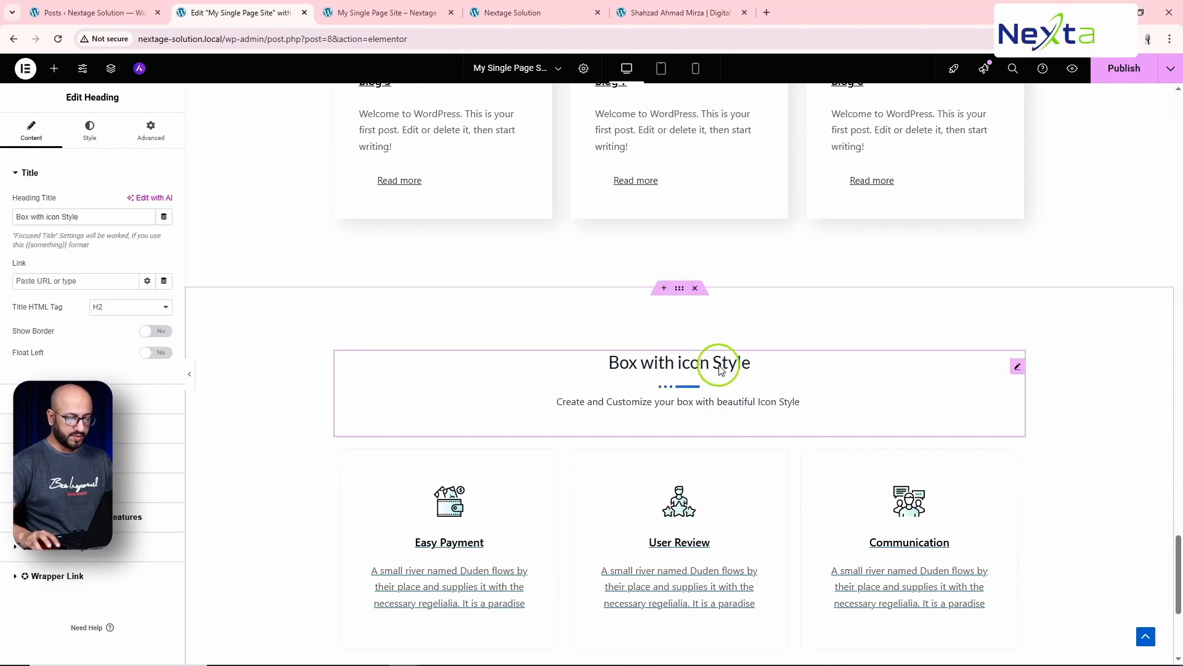
pyautogui.click(68, 488)
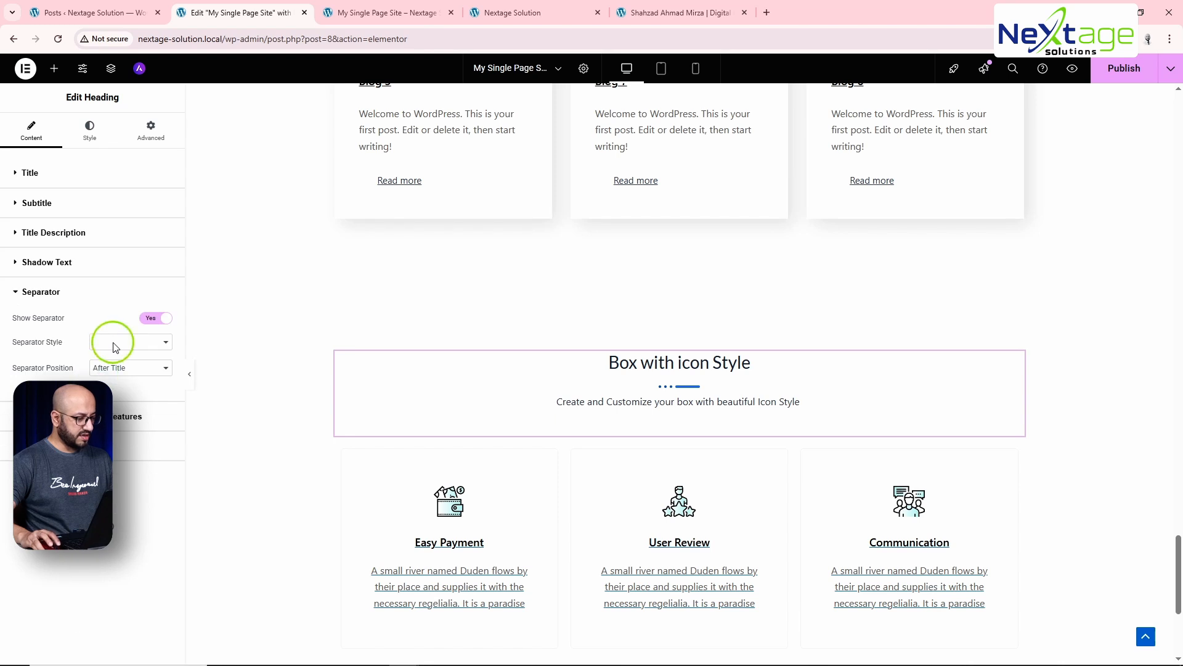
pyautogui.click(153, 320)
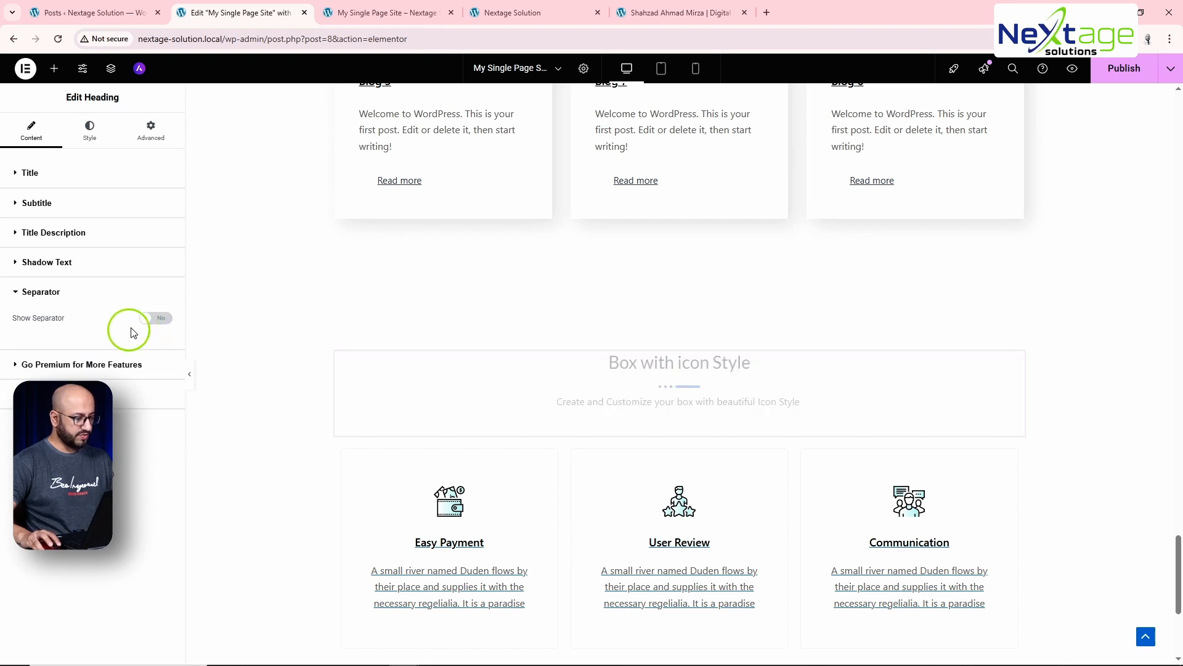
pyautogui.click(61, 232)
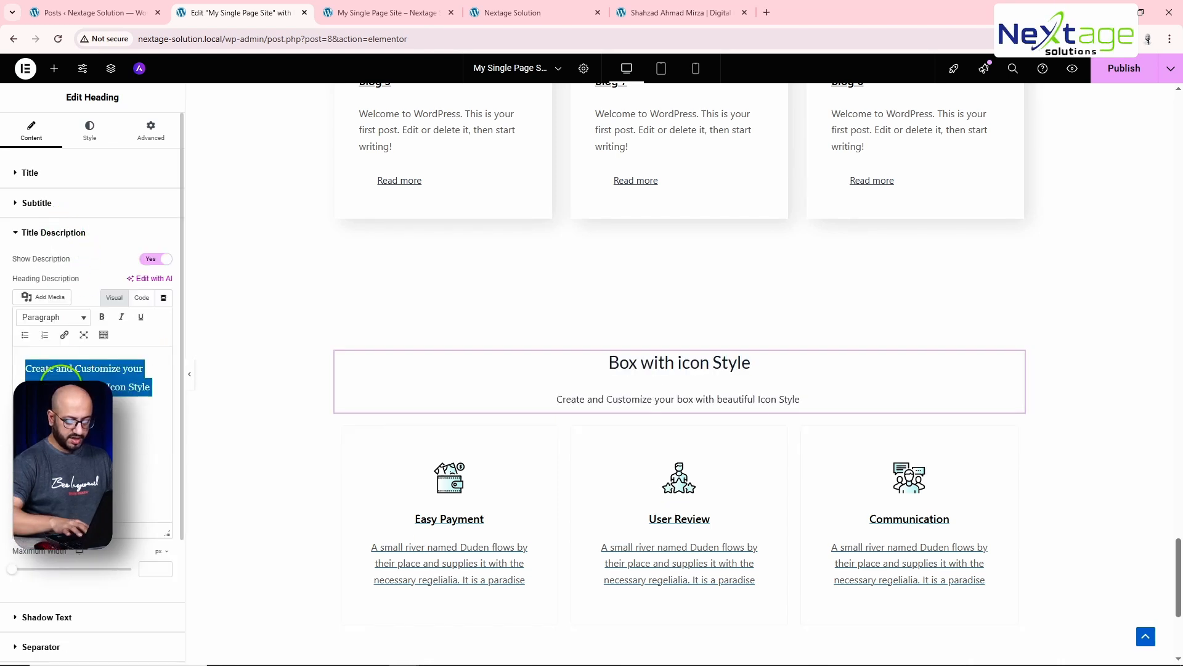
# Set the icon-box section's heading title to "Contact Us.".
pyautogui.click(49, 178)
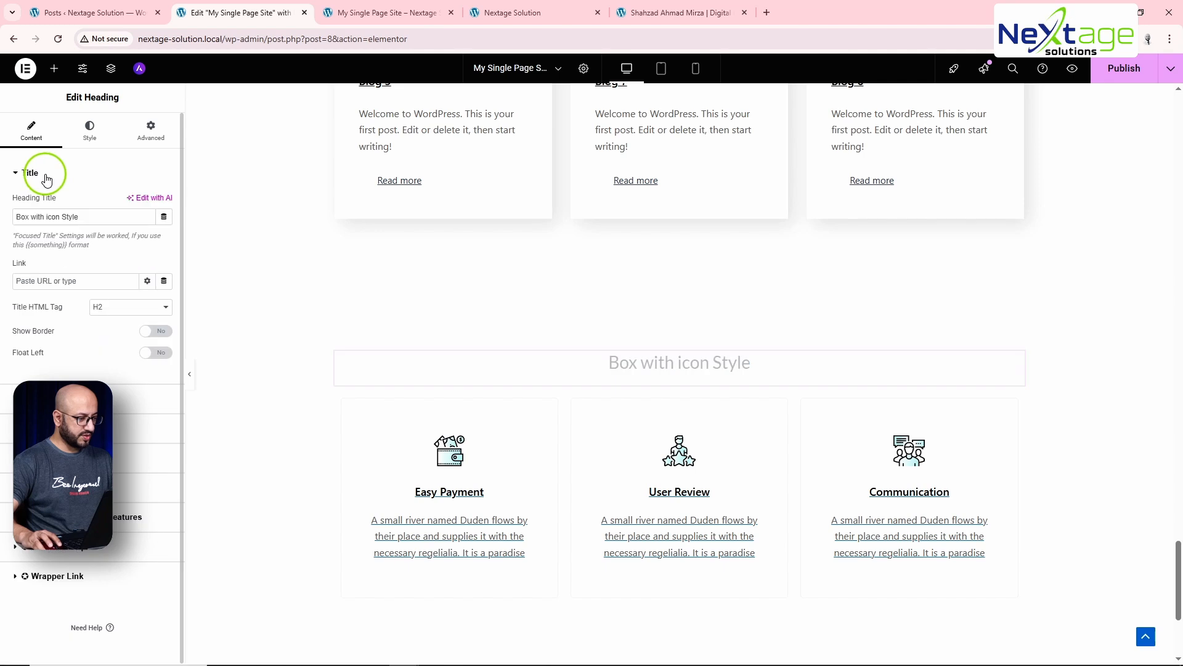
pyautogui.tripleClick(57, 214)
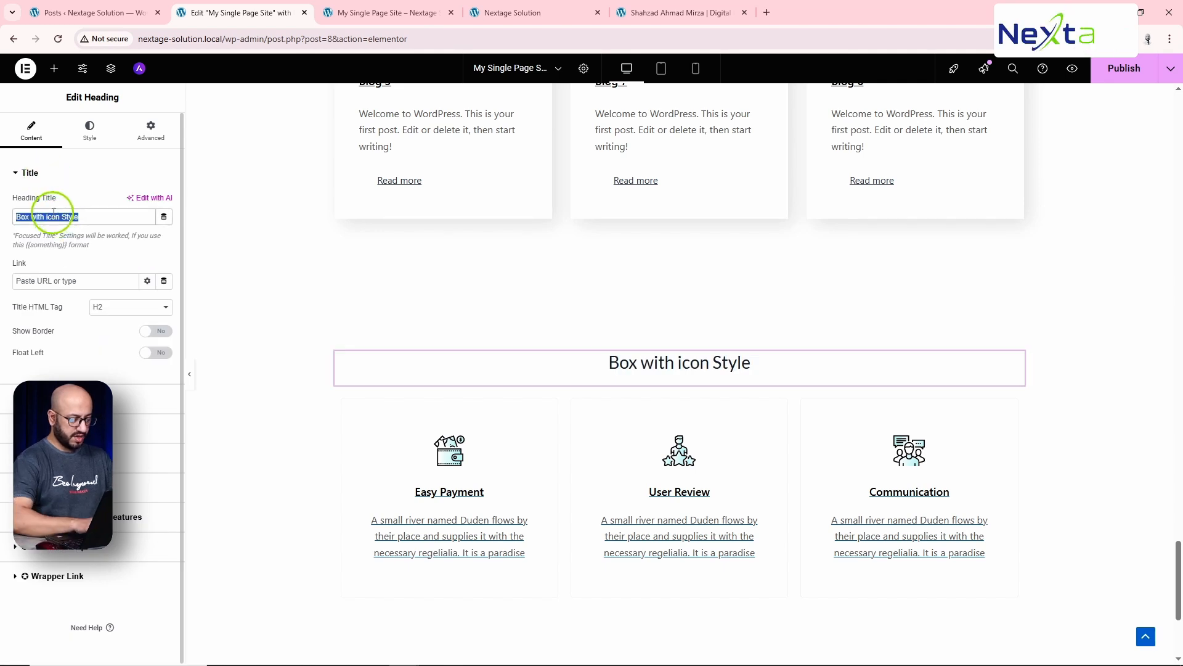
pyautogui.write('Contact')
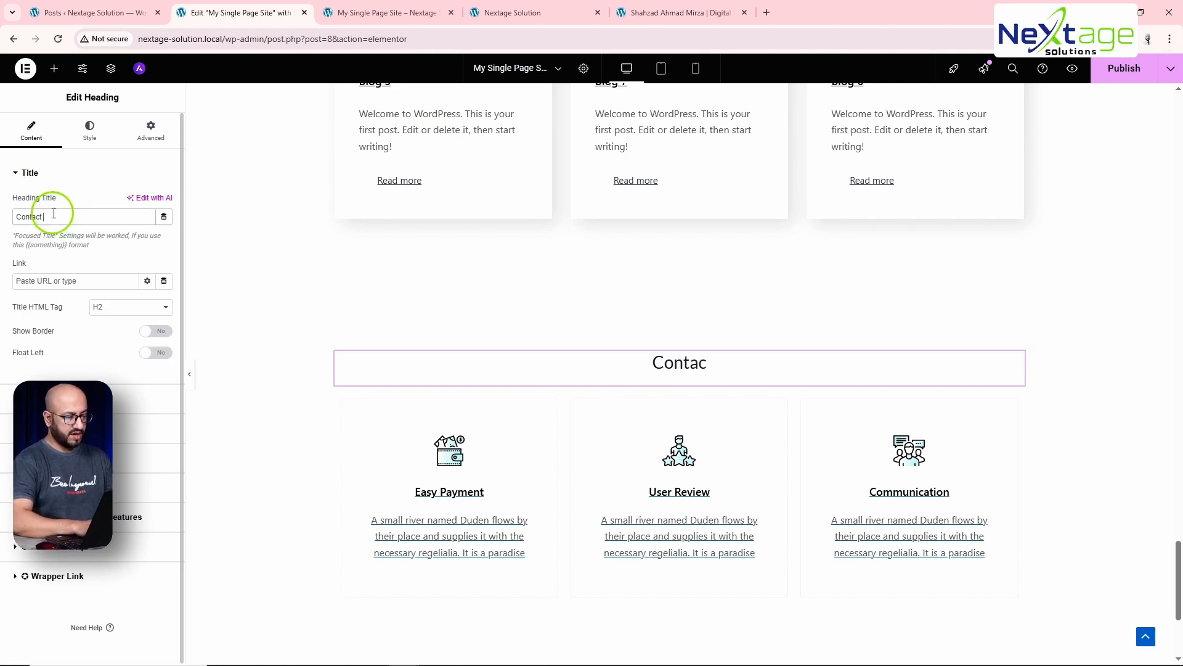
pyautogui.hotkey('alt', 'Tab')
pyautogui.hotkey('alt', 'Tab')
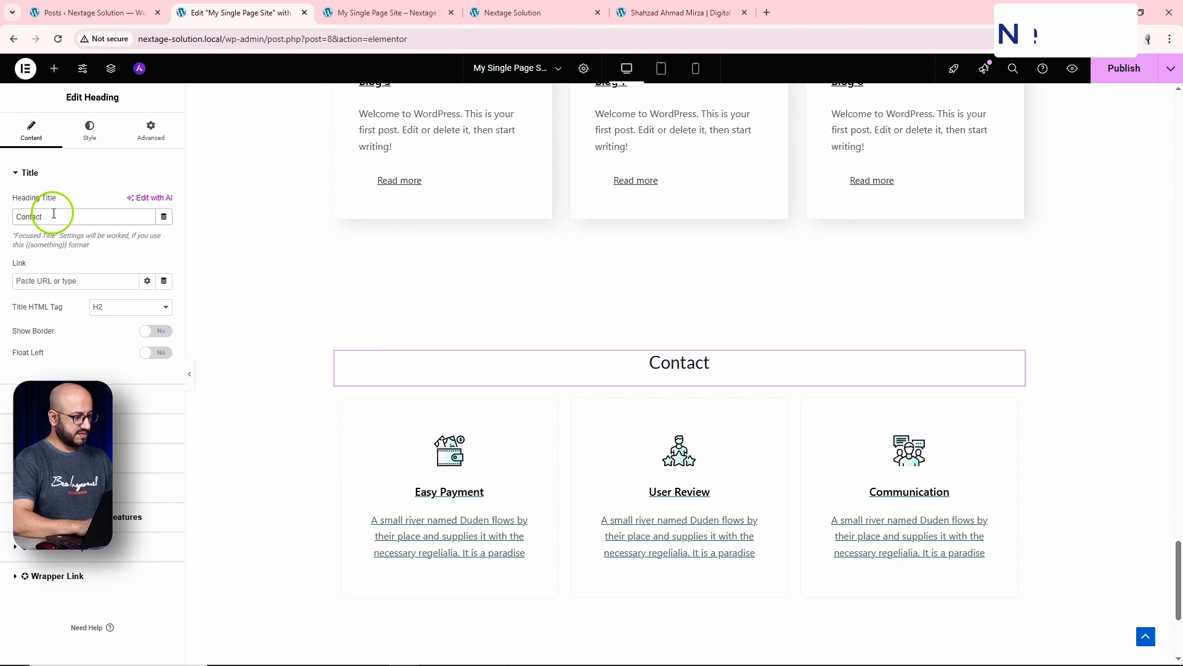
pyautogui.write('Us.')
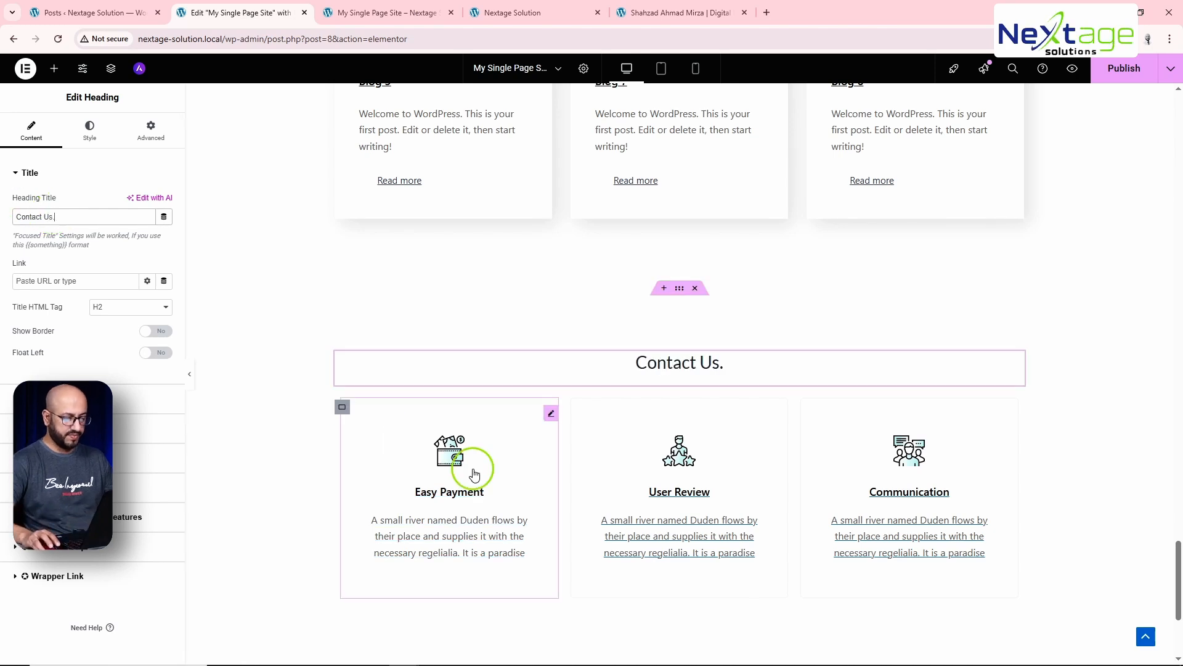
# Add a WPForms widget below the three icon boxes and set it to display the Simple Contact Form.
pyautogui.scroll(-2, 568, 478)
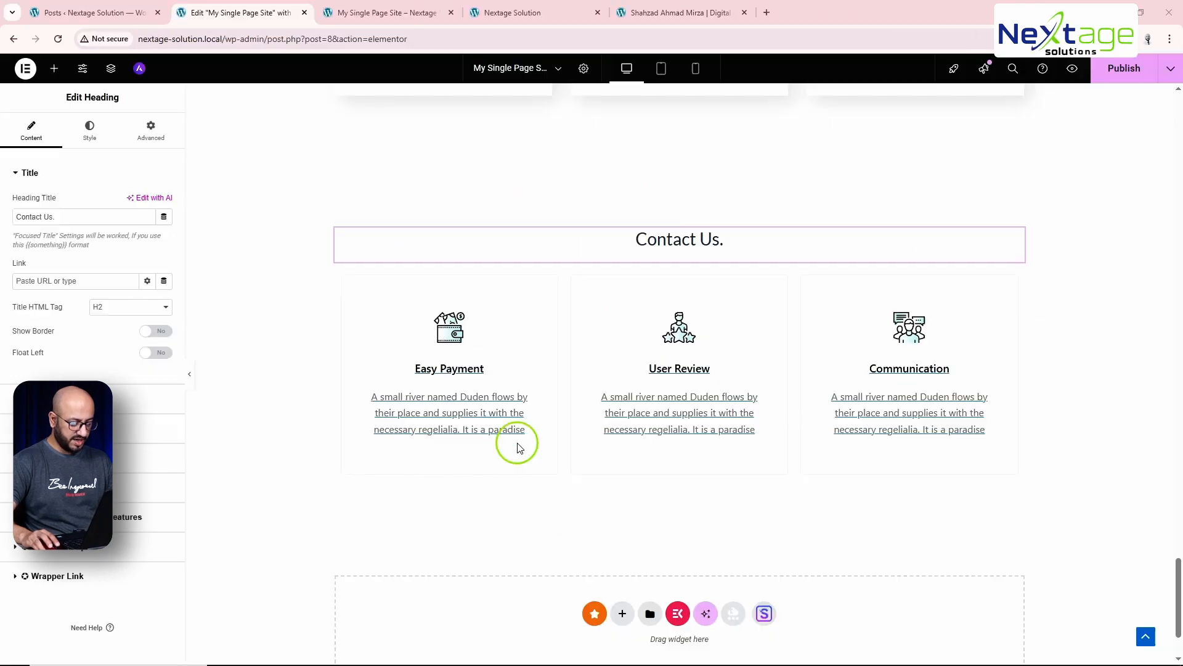
pyautogui.scroll(-2, 586, 444)
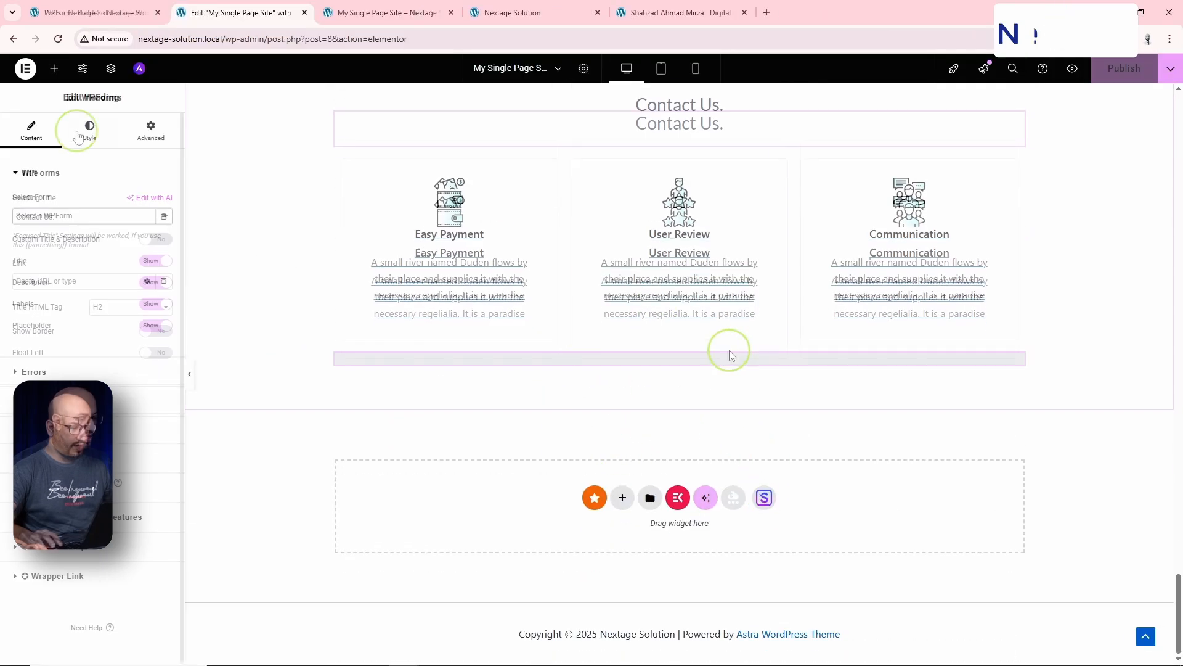
pyautogui.click(54, 215)
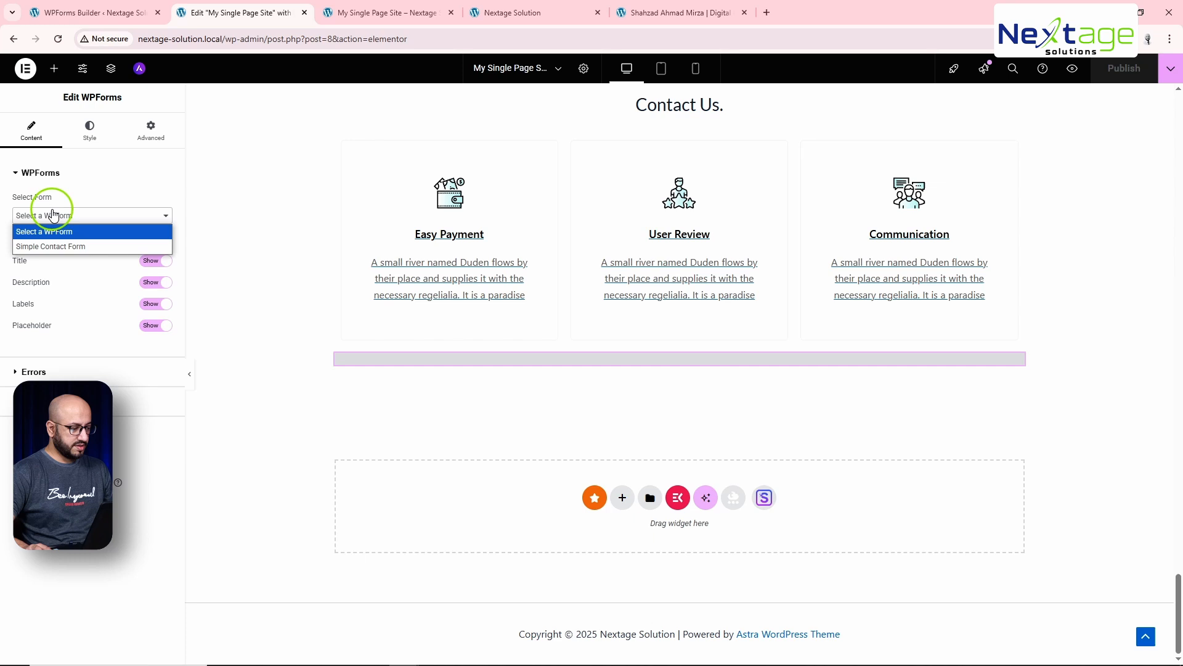
pyautogui.click(57, 247)
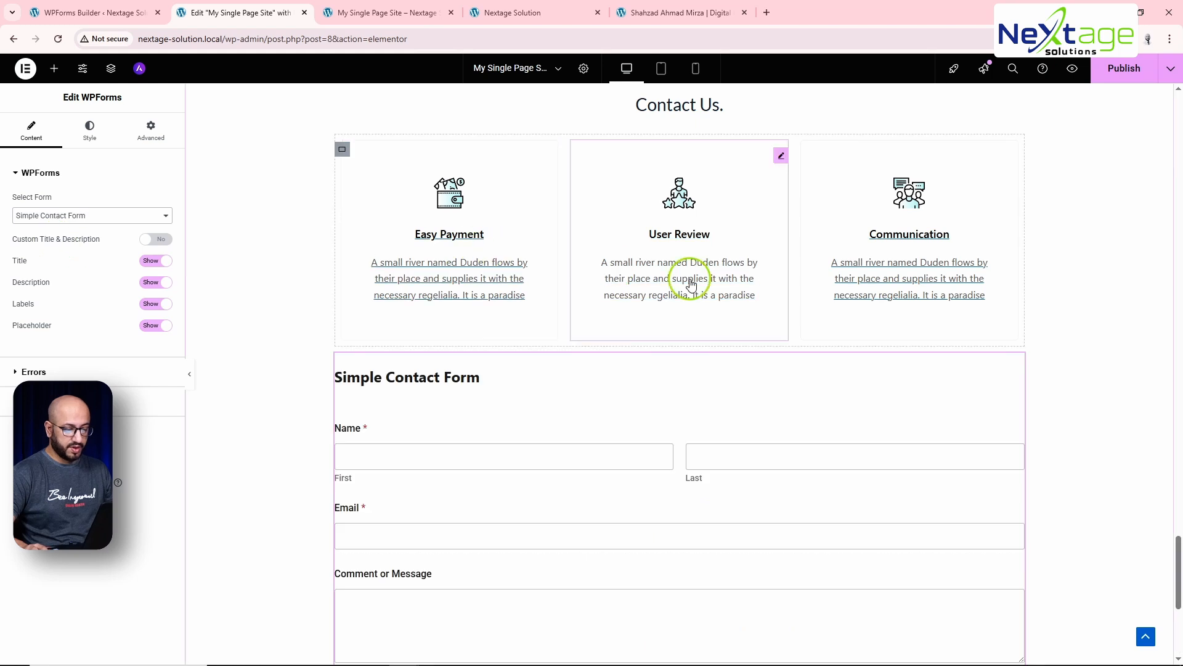
pyautogui.scroll(-3, 862, 407)
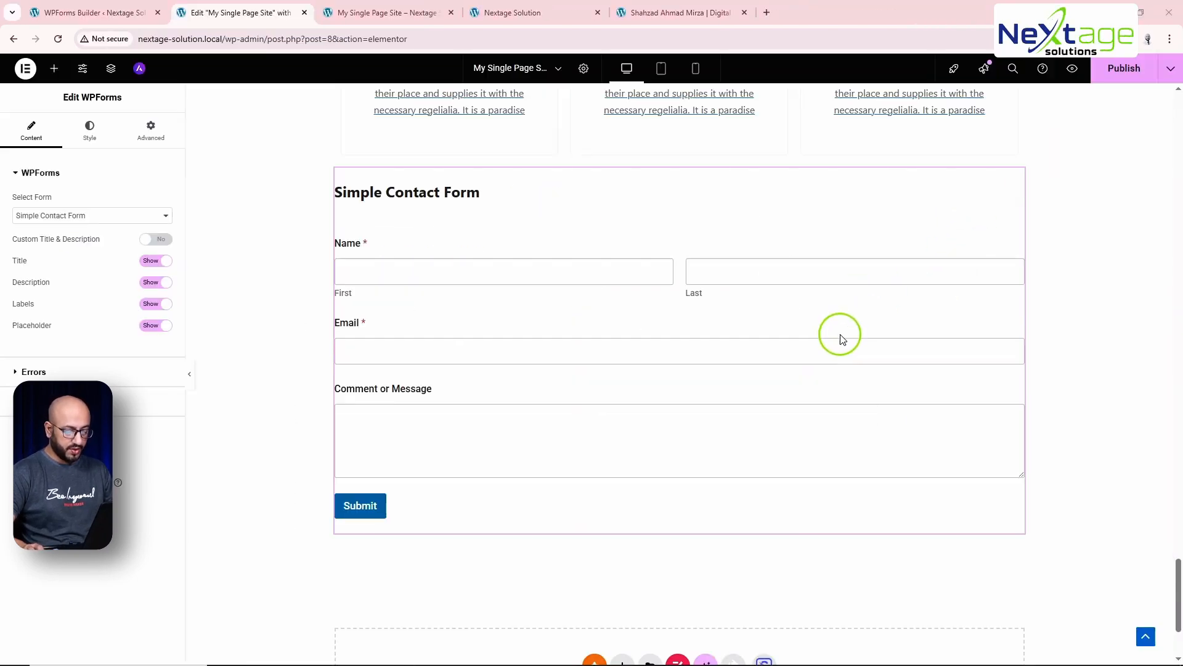
# Reload the page preview and examine every section from the hero down to the contact form, then return to the page's beginning.
pyautogui.scroll(10, 886, 335)
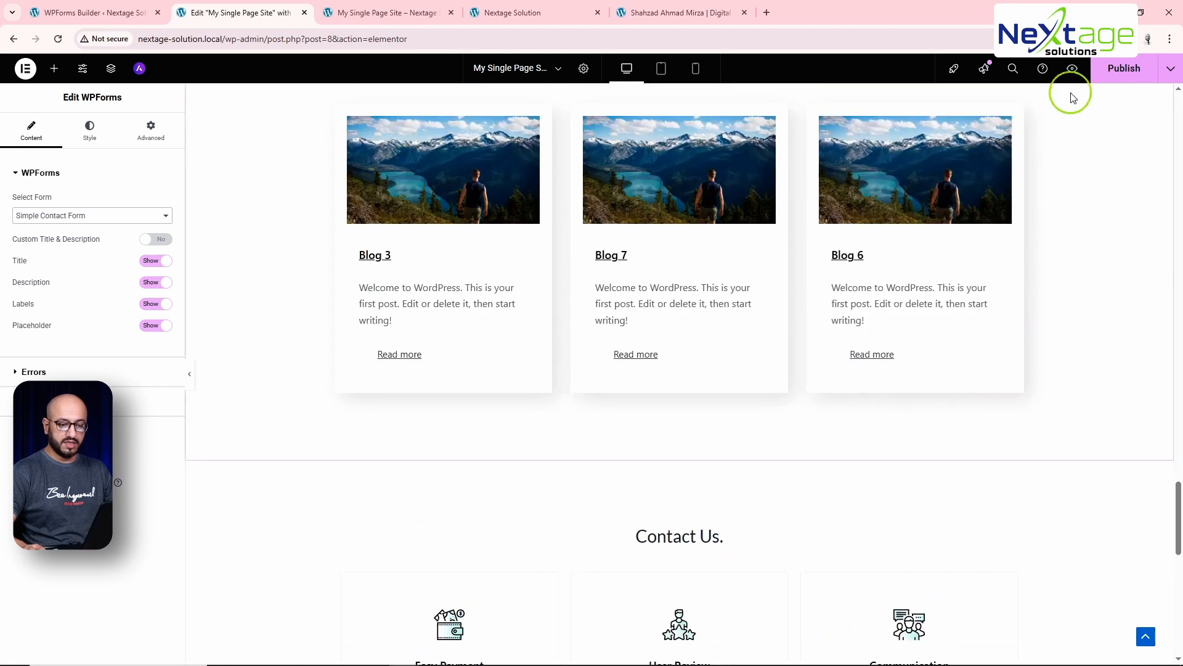
pyautogui.click(384, 14)
pyautogui.press('F5')
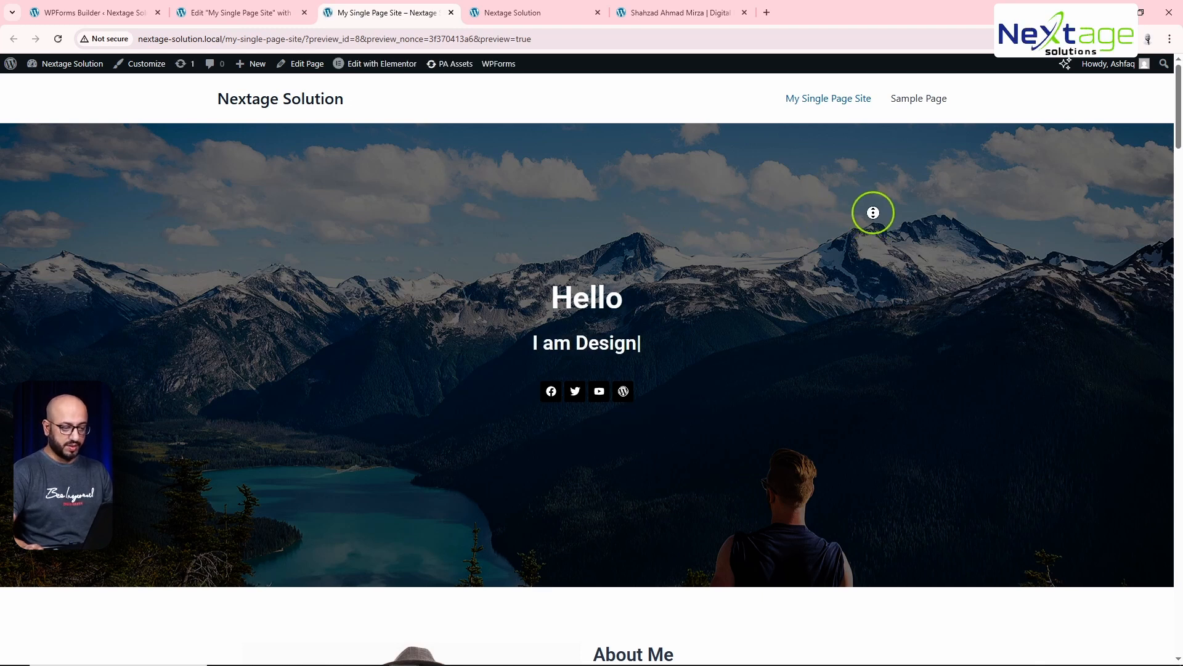
pyautogui.scroll(-6, 896, 238)
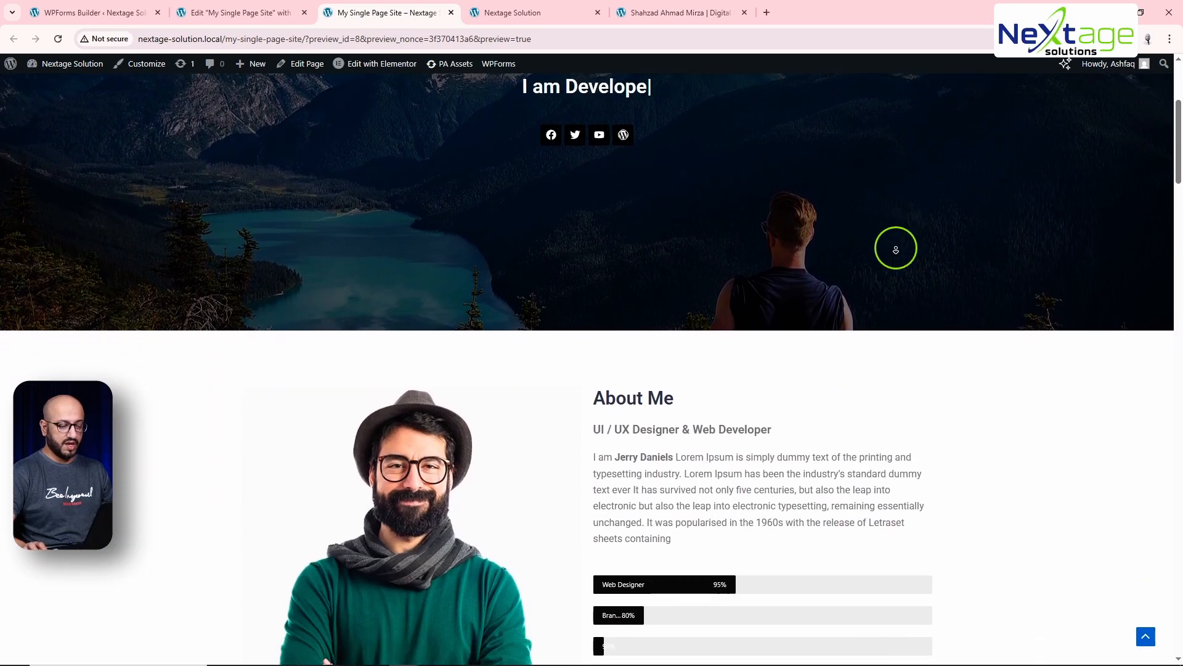
pyautogui.scroll(-8, 896, 249)
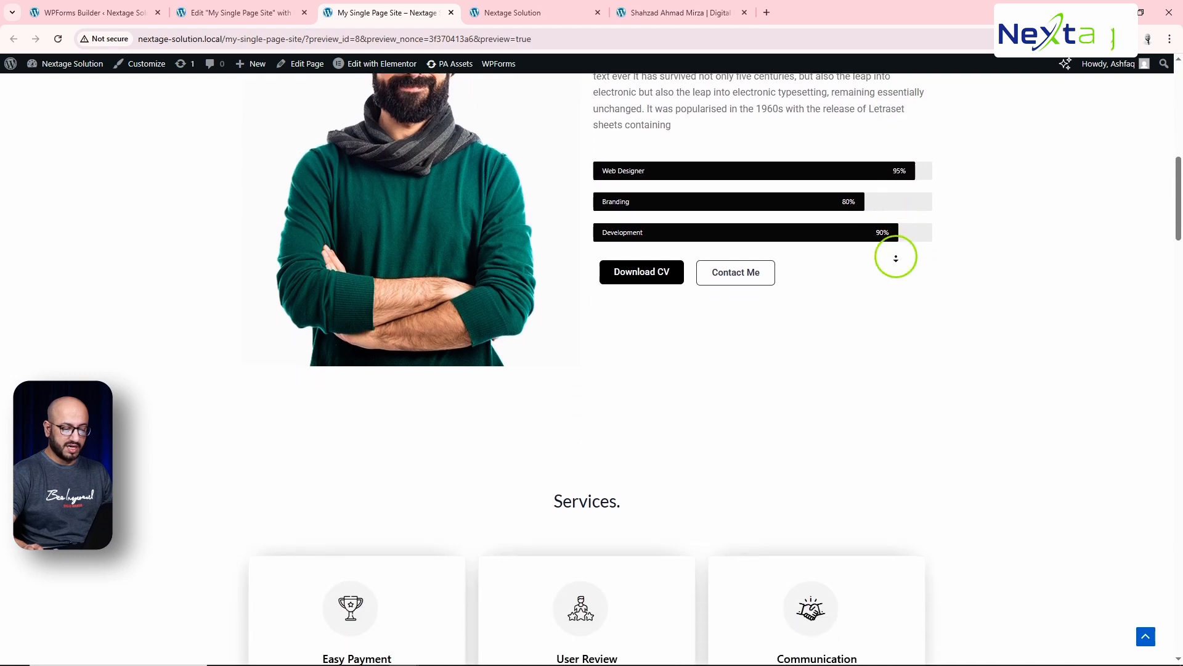
pyautogui.scroll(-9, 896, 257)
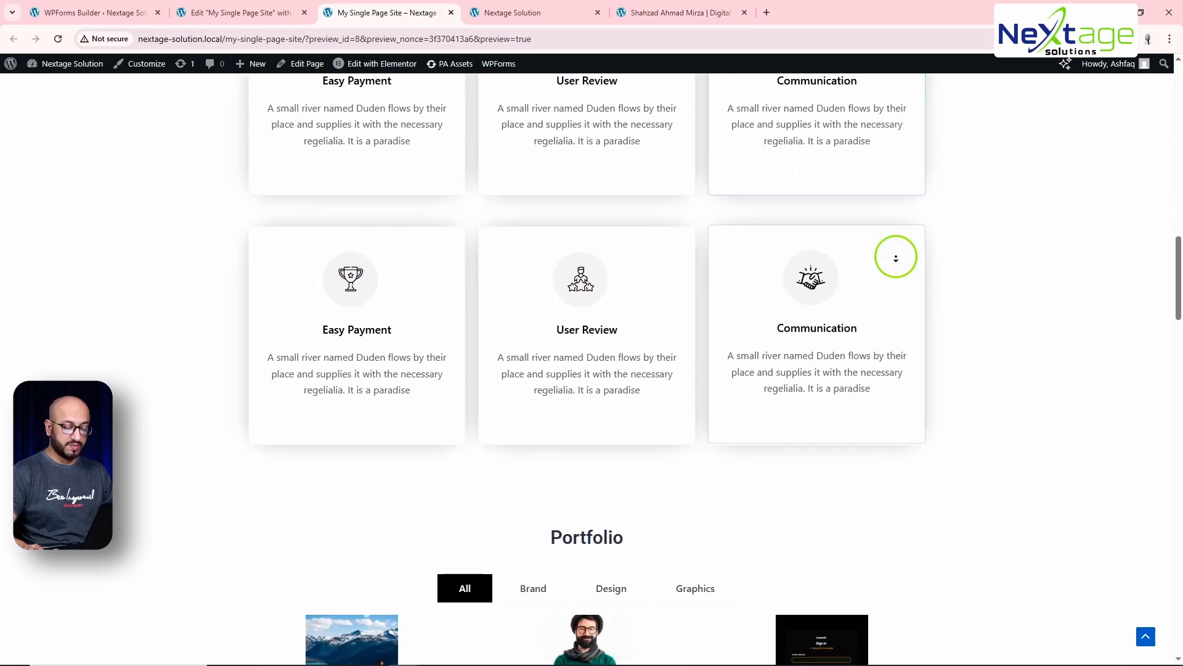
pyautogui.scroll(-9, 895, 258)
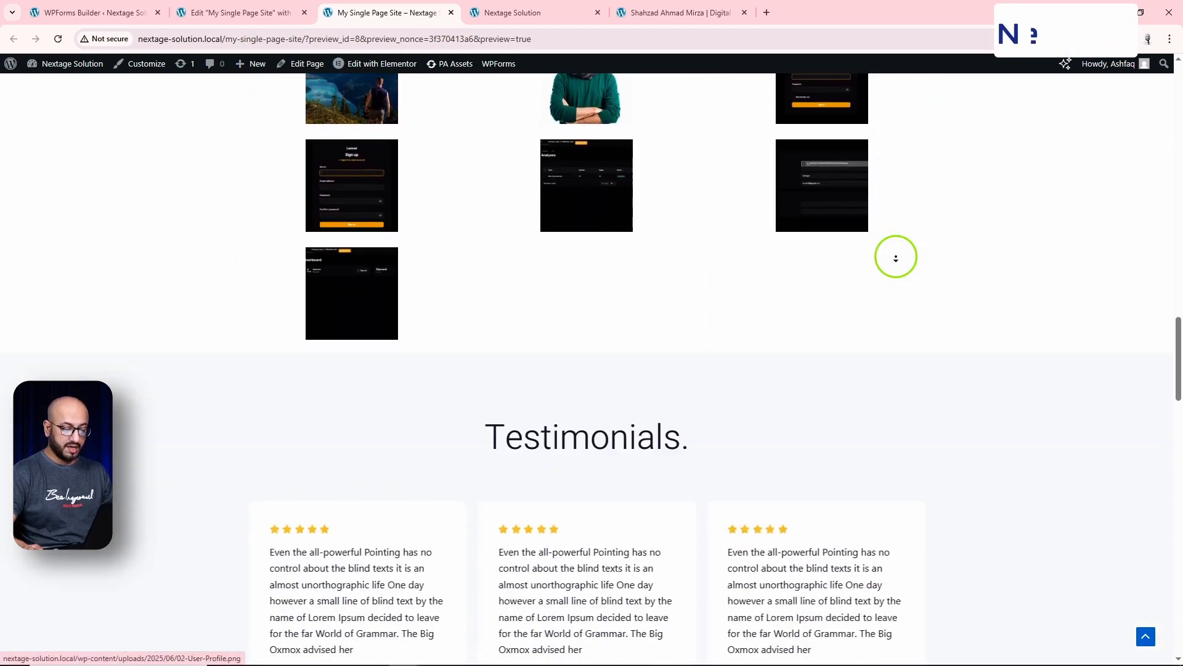
pyautogui.scroll(-7, 896, 257)
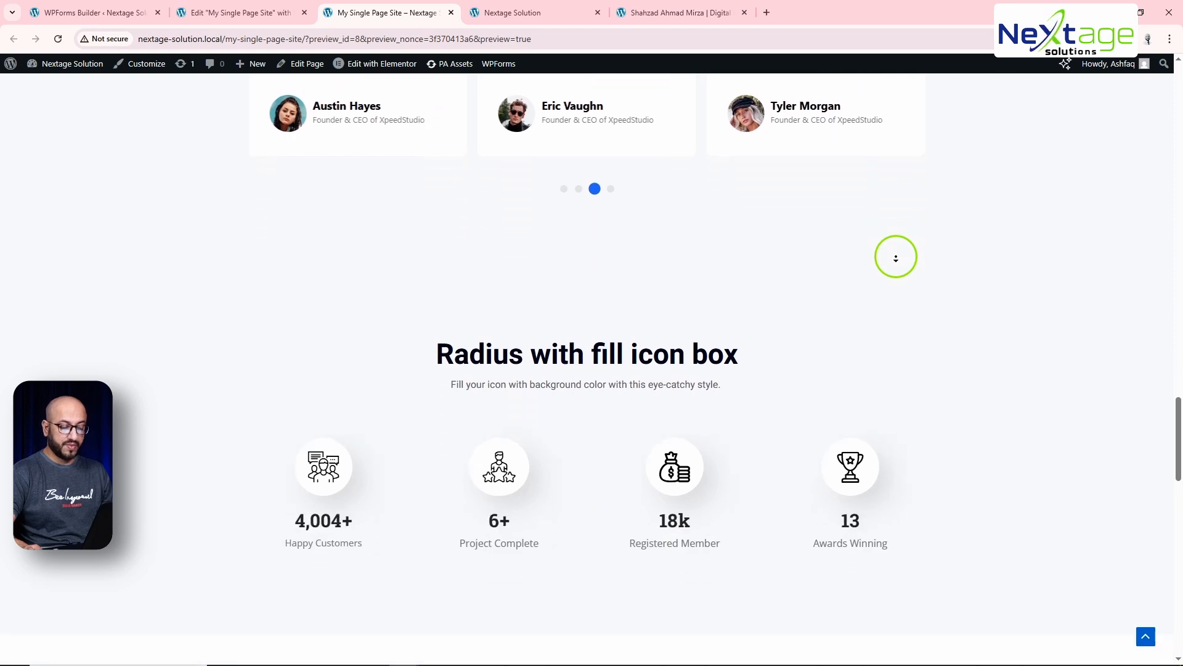
pyautogui.scroll(-12, 898, 258)
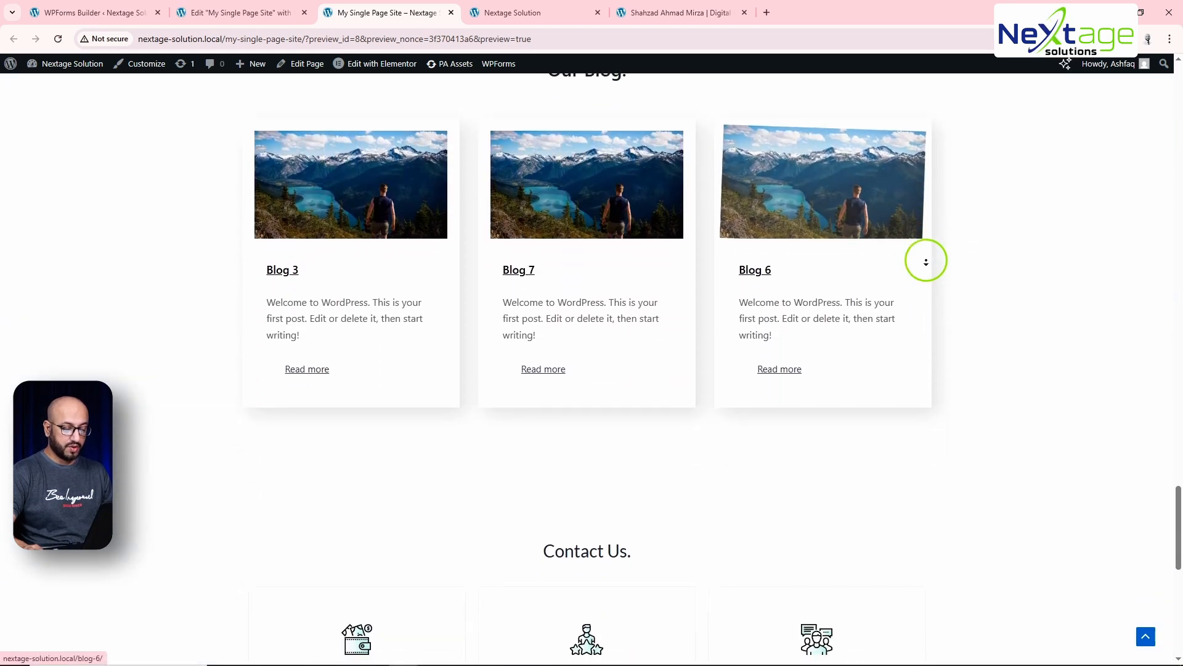
pyautogui.scroll(-7, 925, 261)
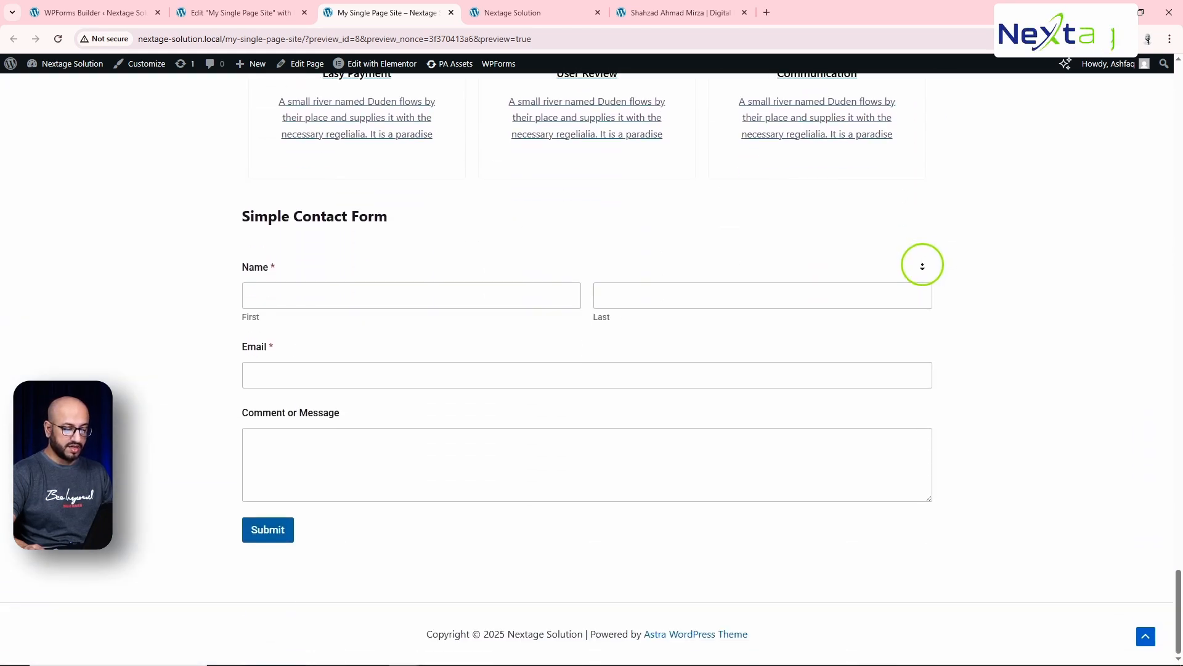
pyautogui.moveTo(1169, 652)
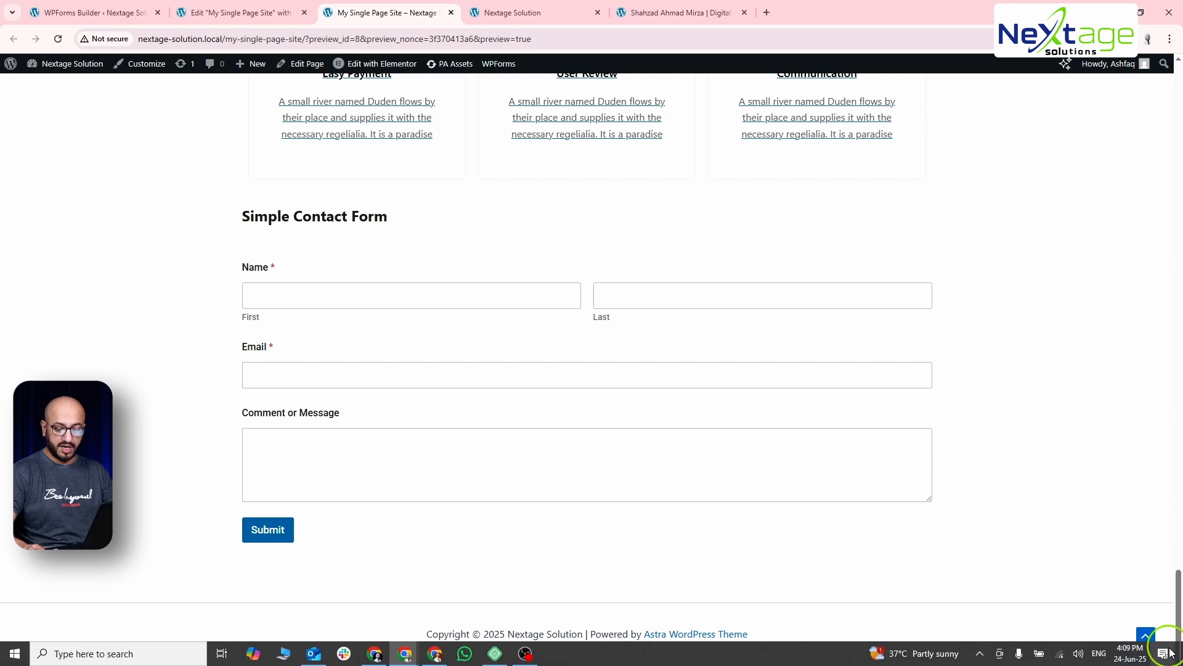
pyautogui.click(1148, 636)
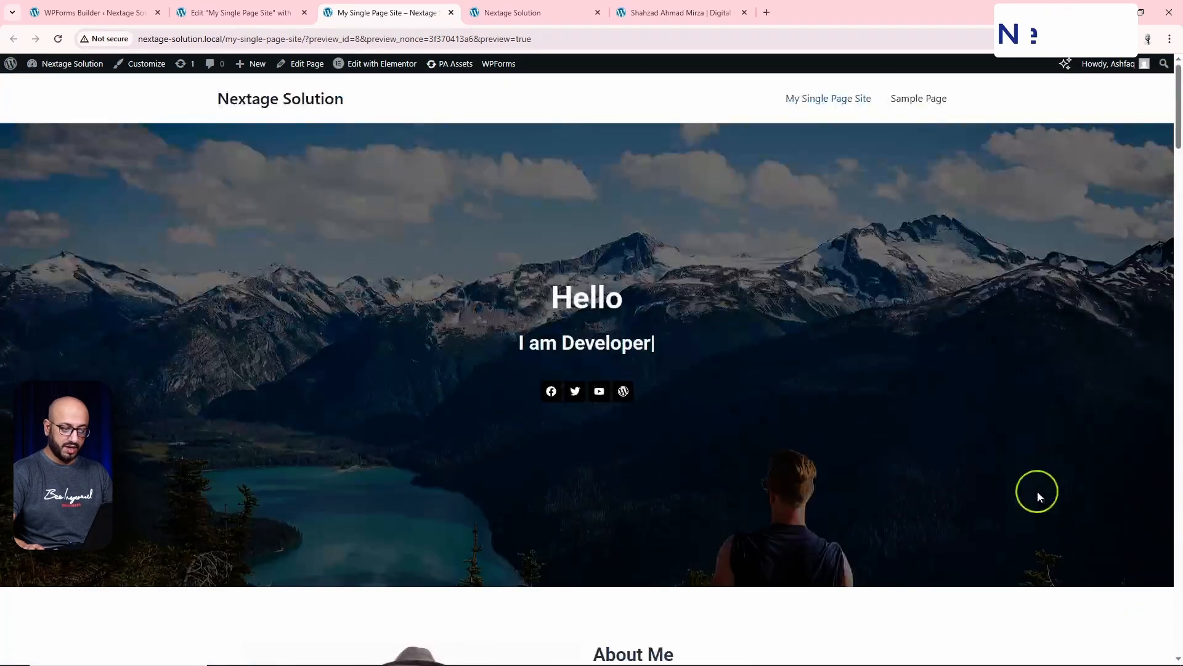
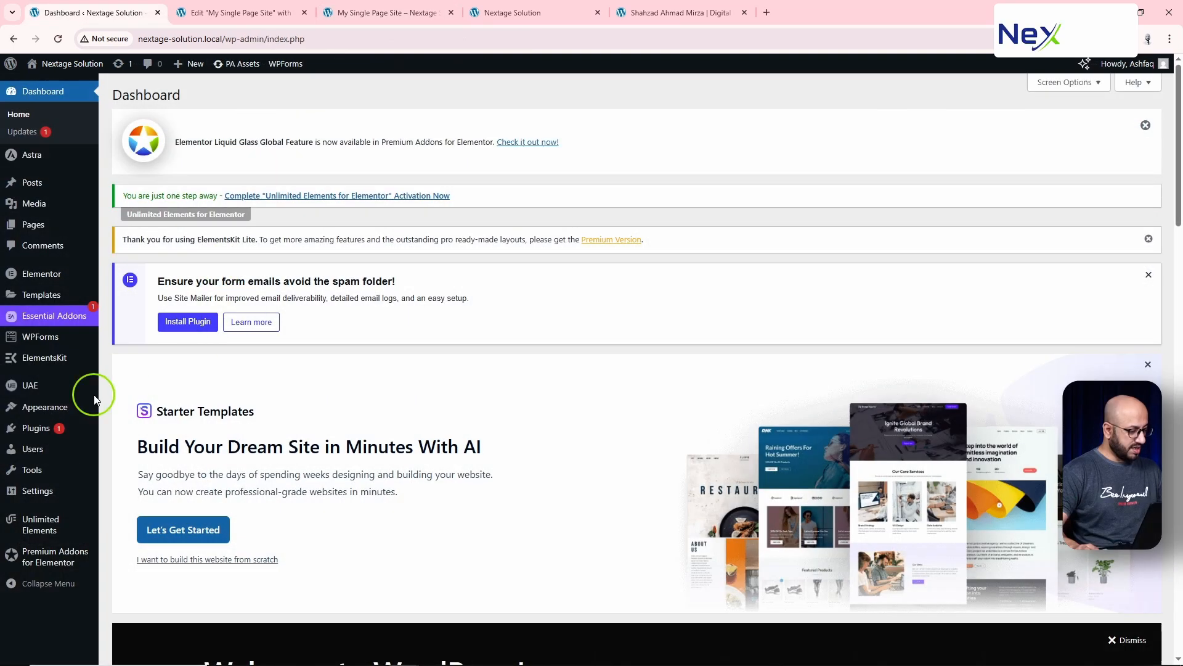
# Create a menu named "Header Menu" and assign it to the Primary Menu and Off-Canvas Menu display locations.
pyautogui.moveTo(57, 414)
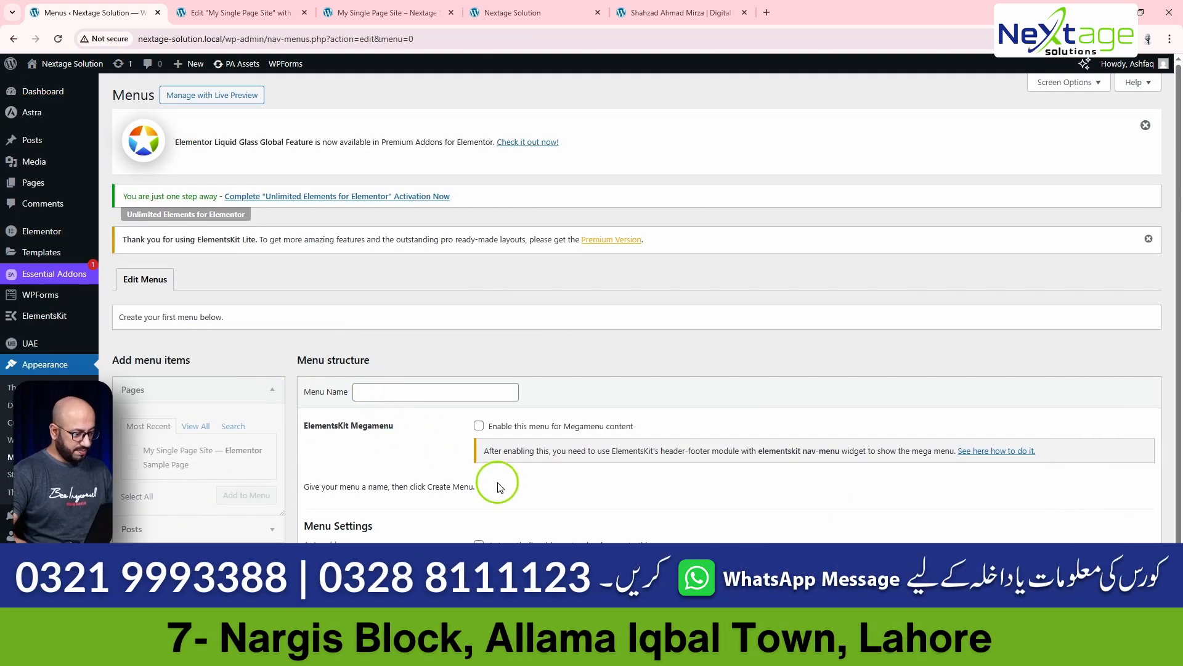
pyautogui.click(413, 396)
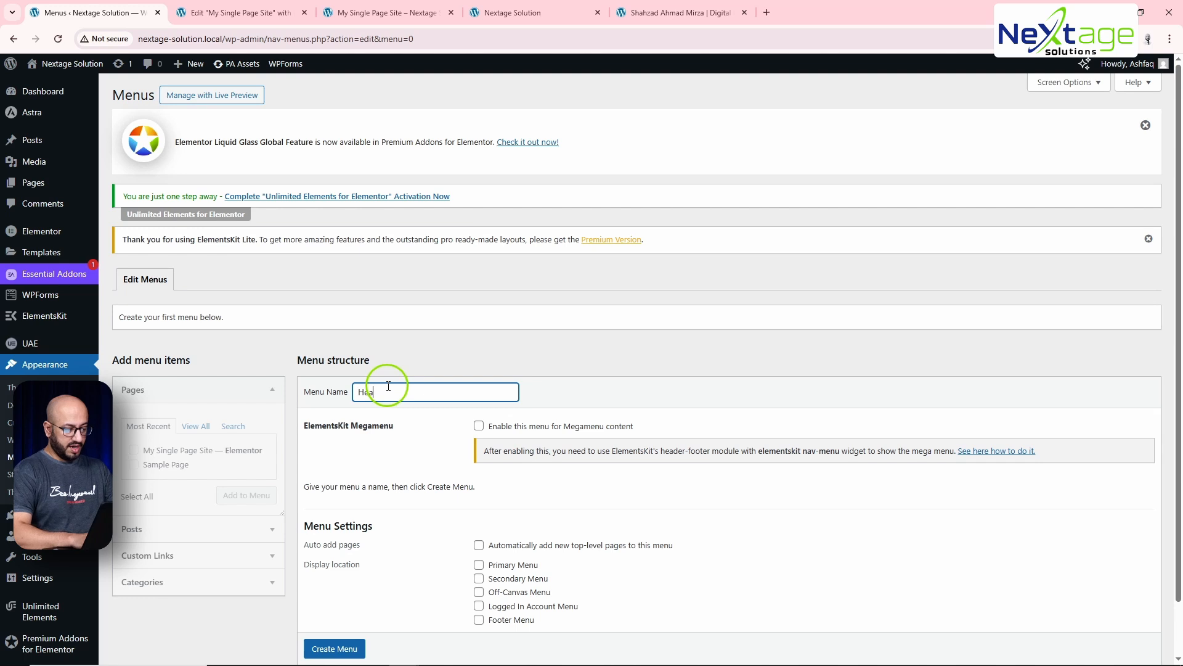
pyautogui.write('nu')
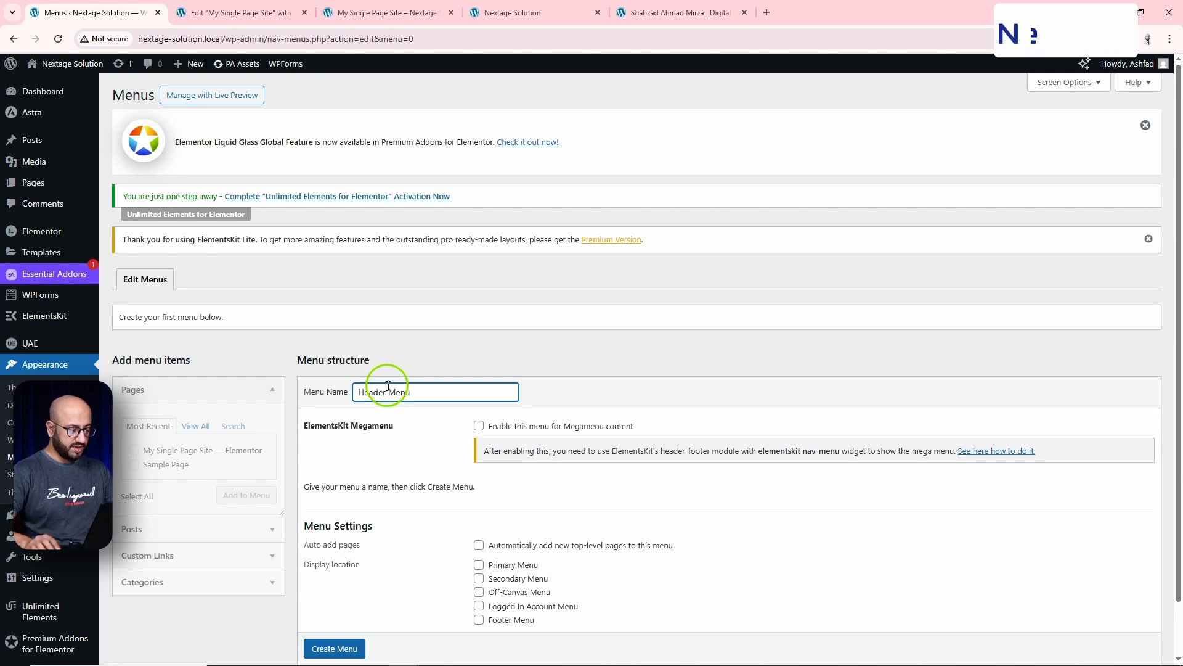
pyautogui.click(479, 565)
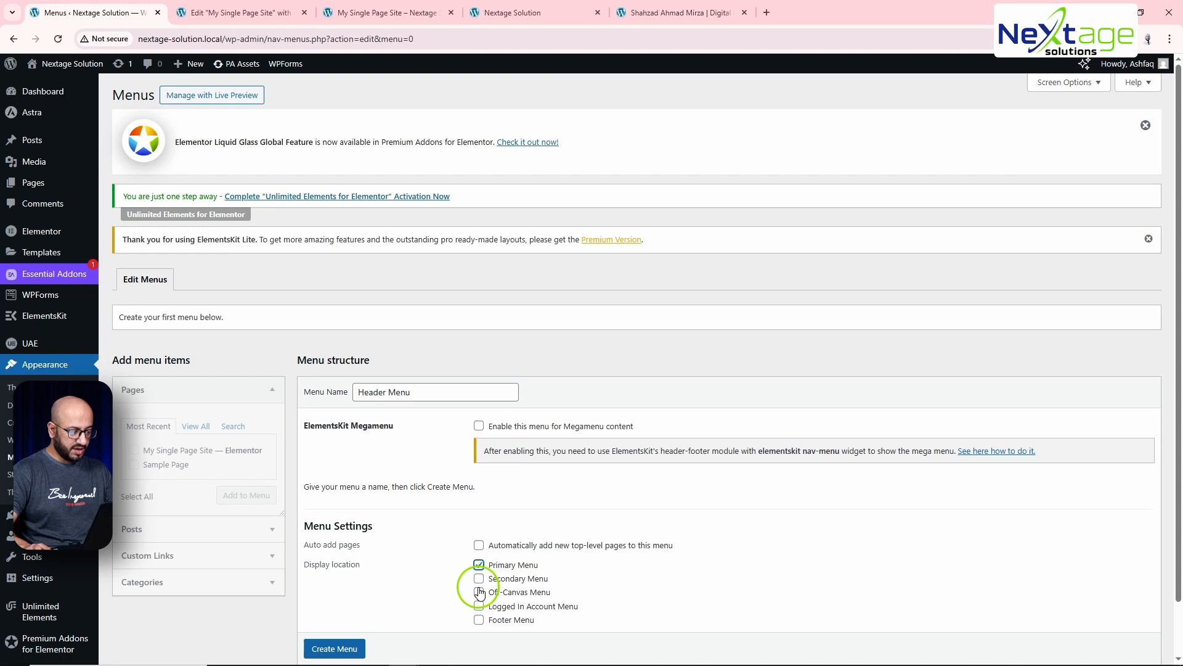
pyautogui.click(479, 592)
pyautogui.click(343, 646)
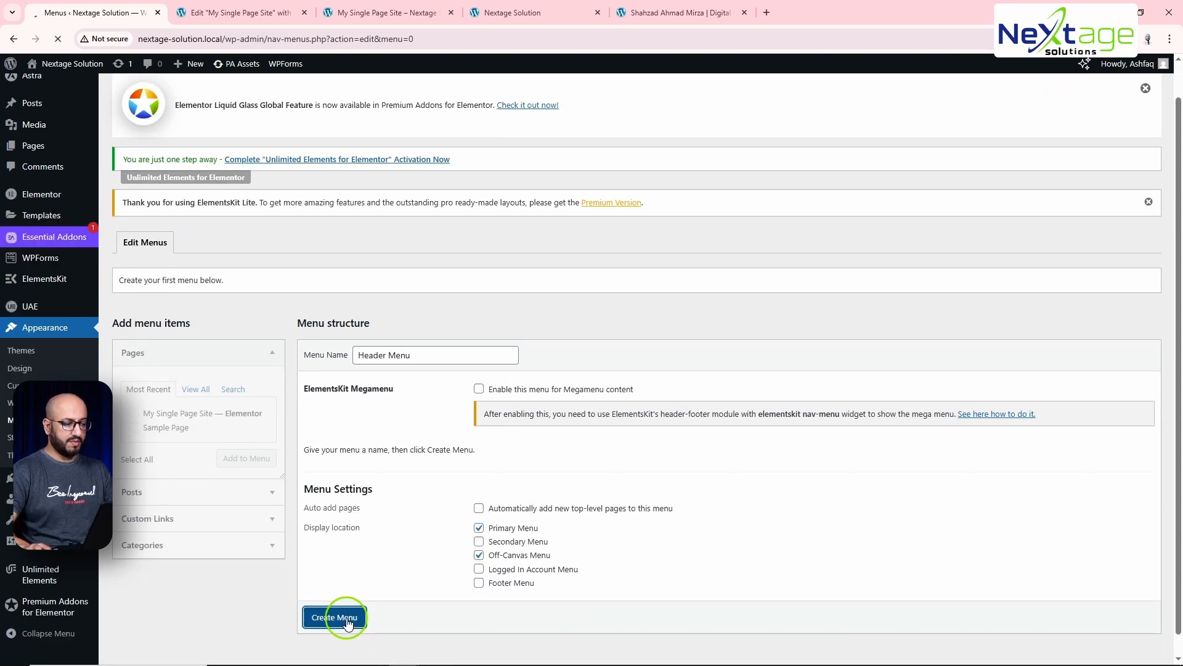
pyautogui.scroll(-2, 510, 457)
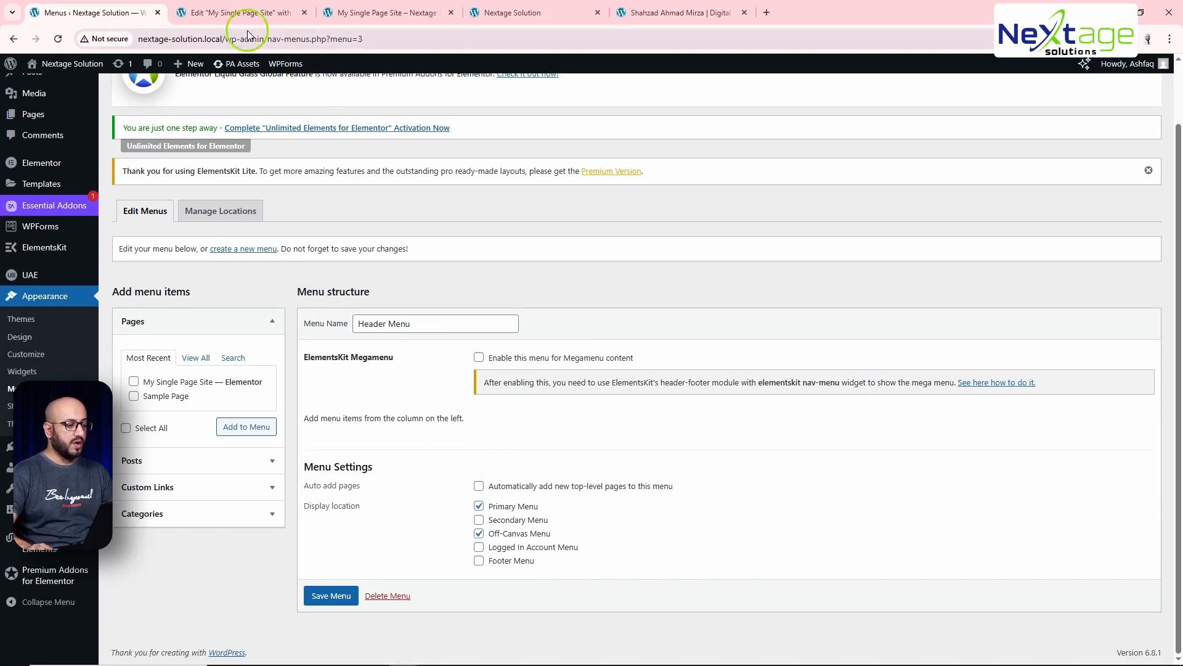
# In the Elementor page editor, give the About Me section's container the CSS ID "aboutme".
pyautogui.click(235, 13)
pyautogui.scroll(15, 827, 455)
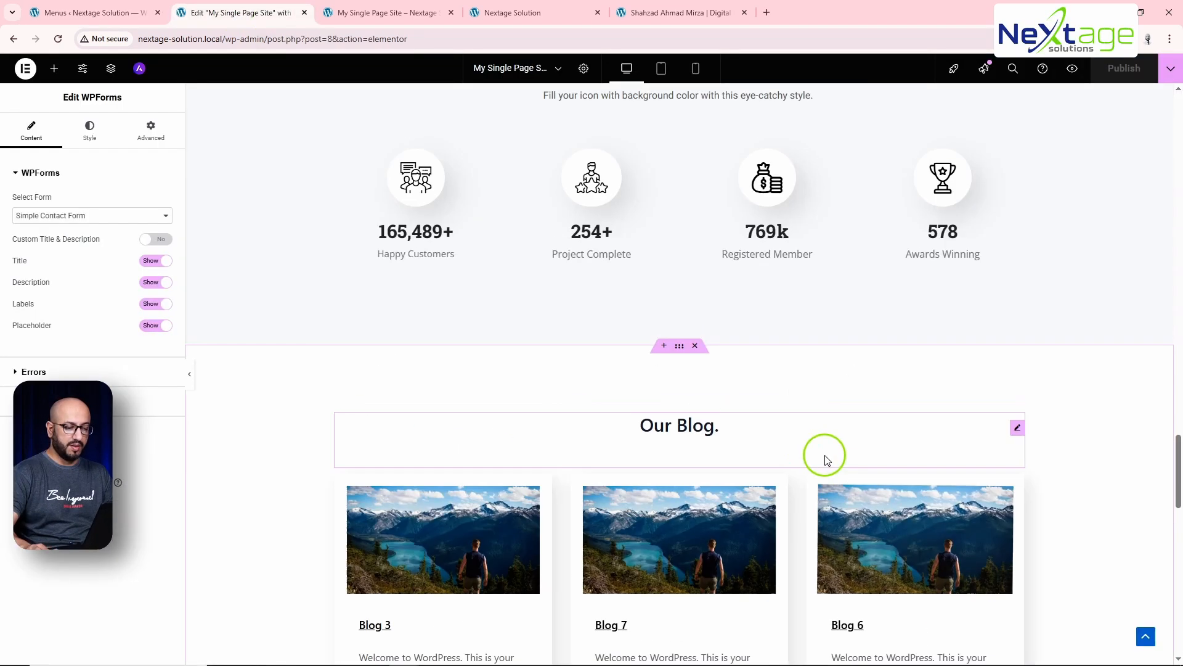
pyautogui.moveTo(1177, 410); pyautogui.dragTo(1170, 119)
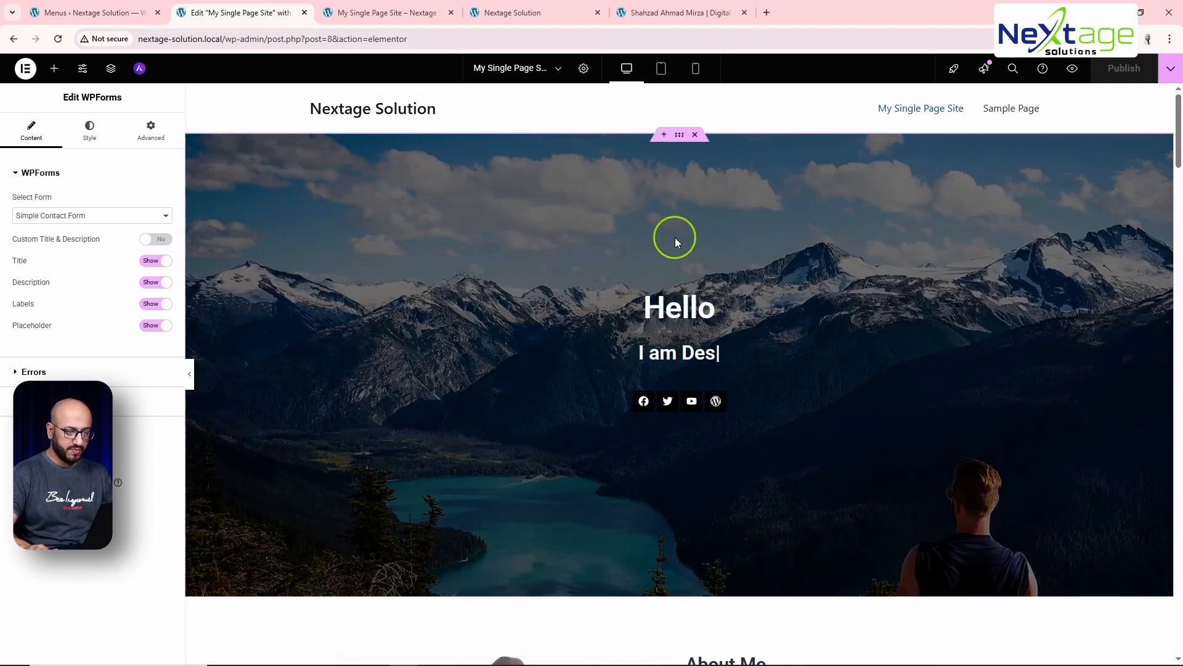
pyautogui.scroll(-7, 676, 238)
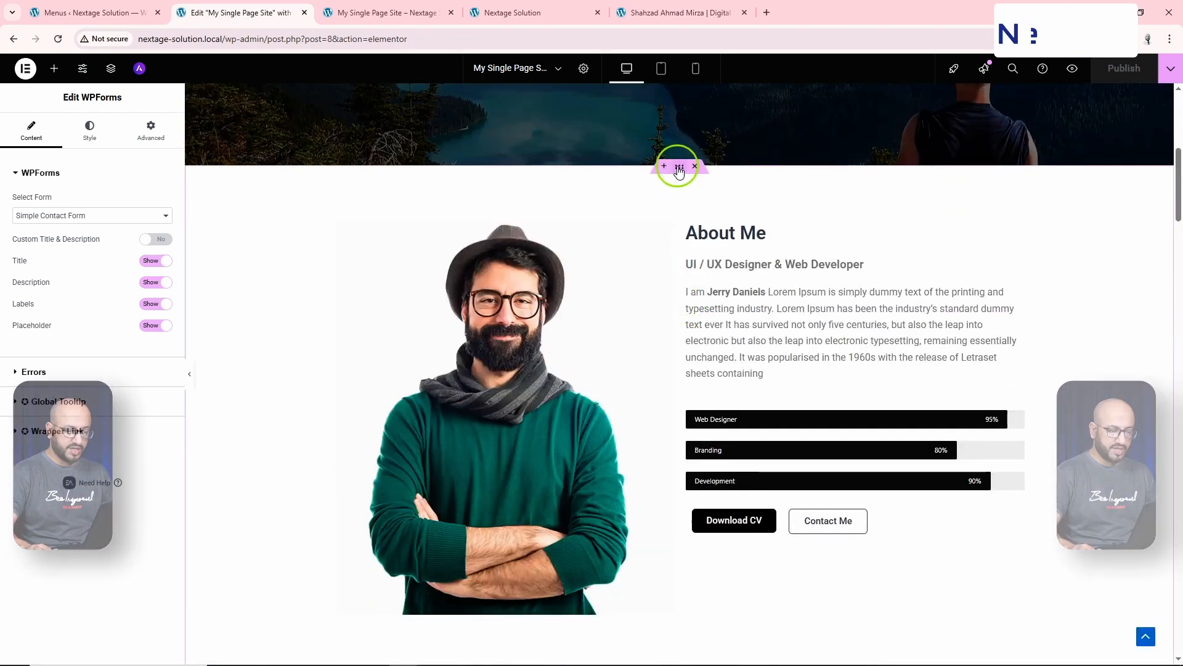
pyautogui.click(680, 165)
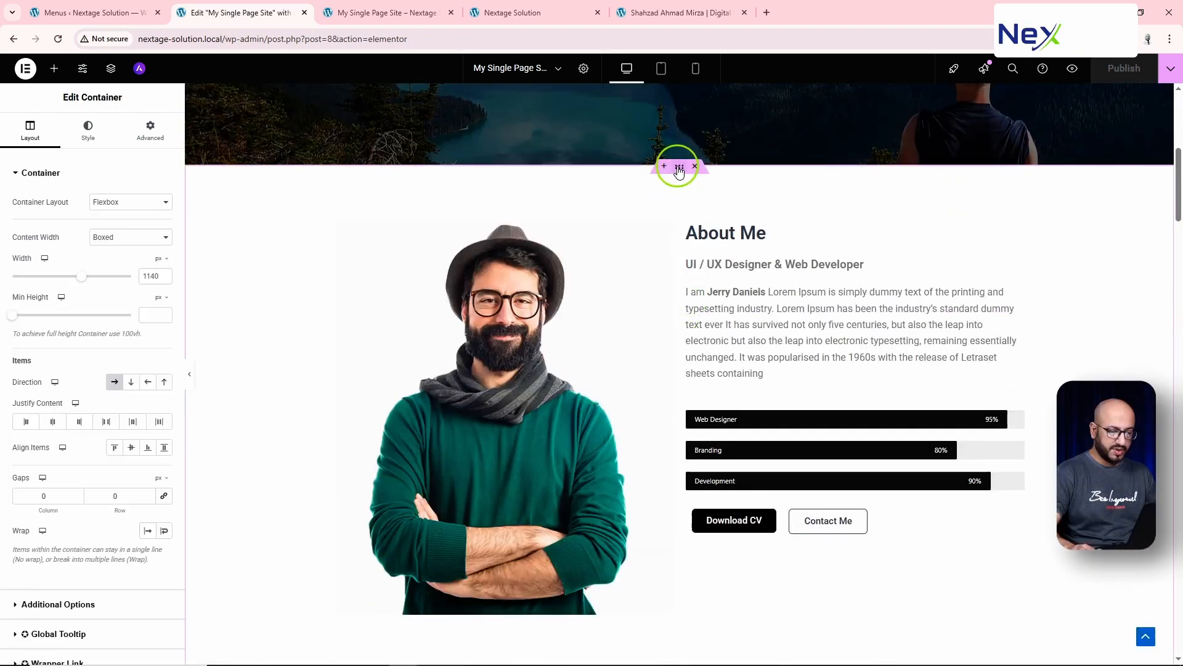
pyautogui.click(146, 136)
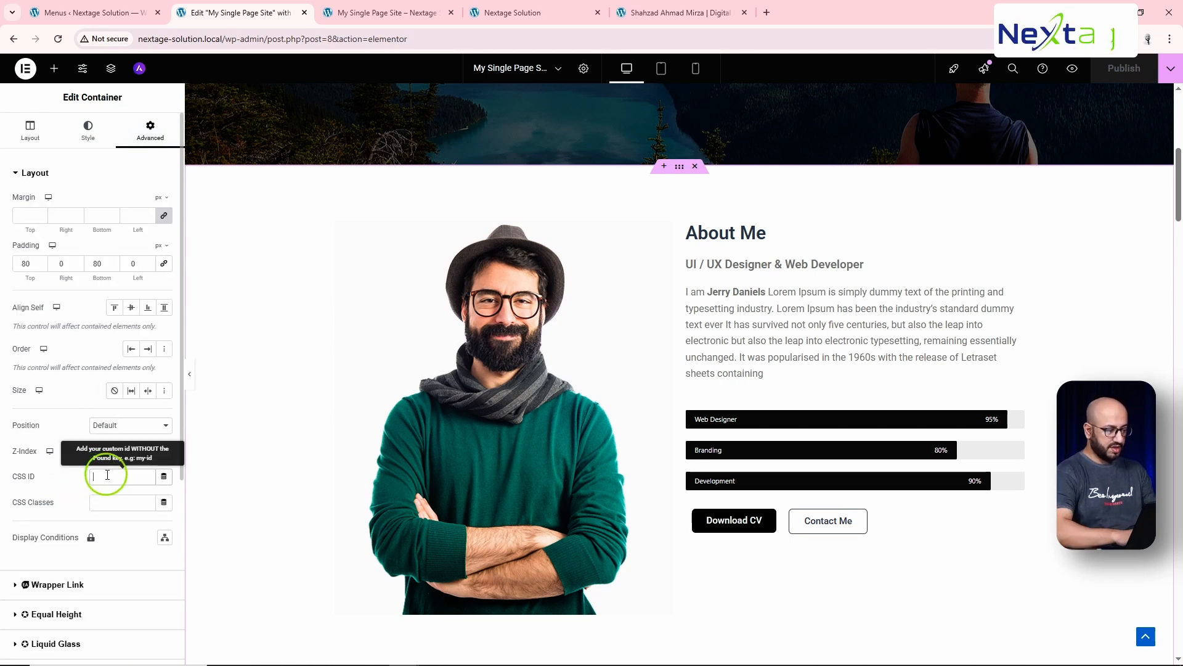
pyautogui.write('aboutme')
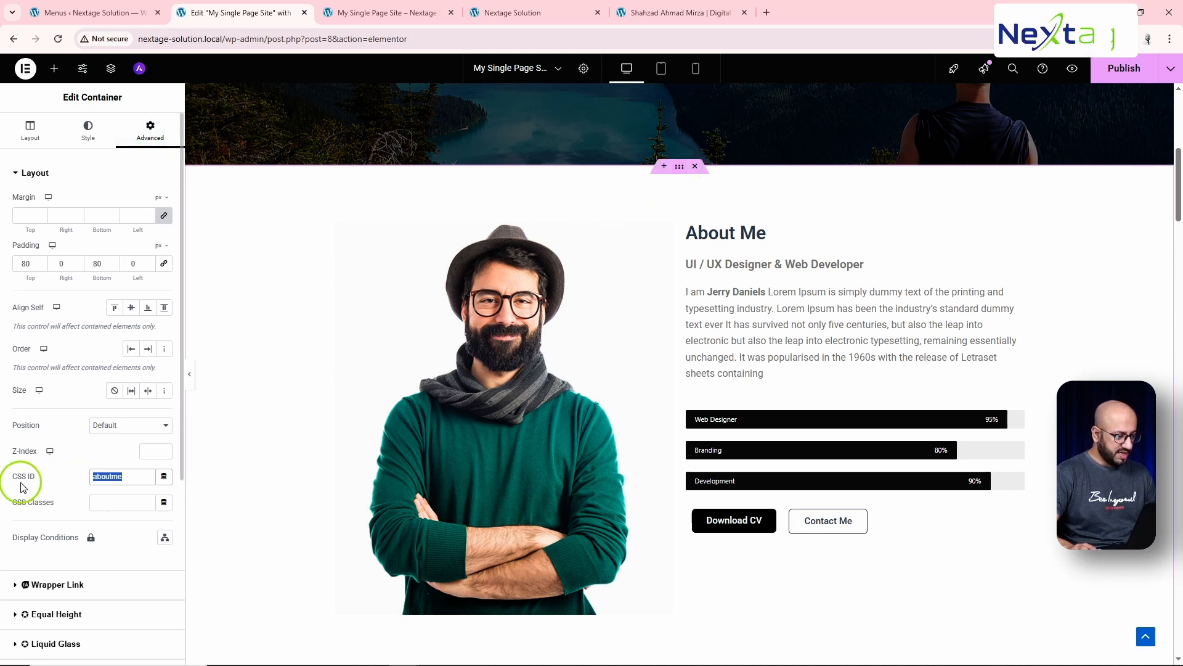
# Back in the WordPress menu editor, add a custom link "About me" with the URL #aboutme to the Header Menu.
pyautogui.click(101, 15)
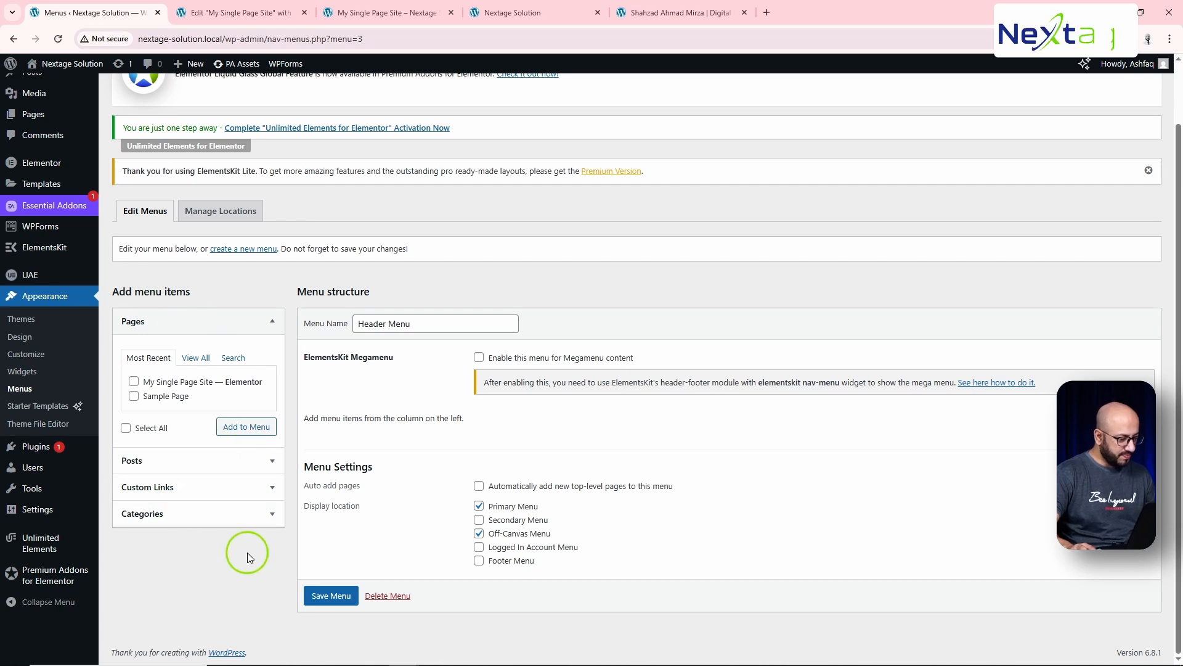
pyautogui.click(185, 488)
pyautogui.click(208, 416)
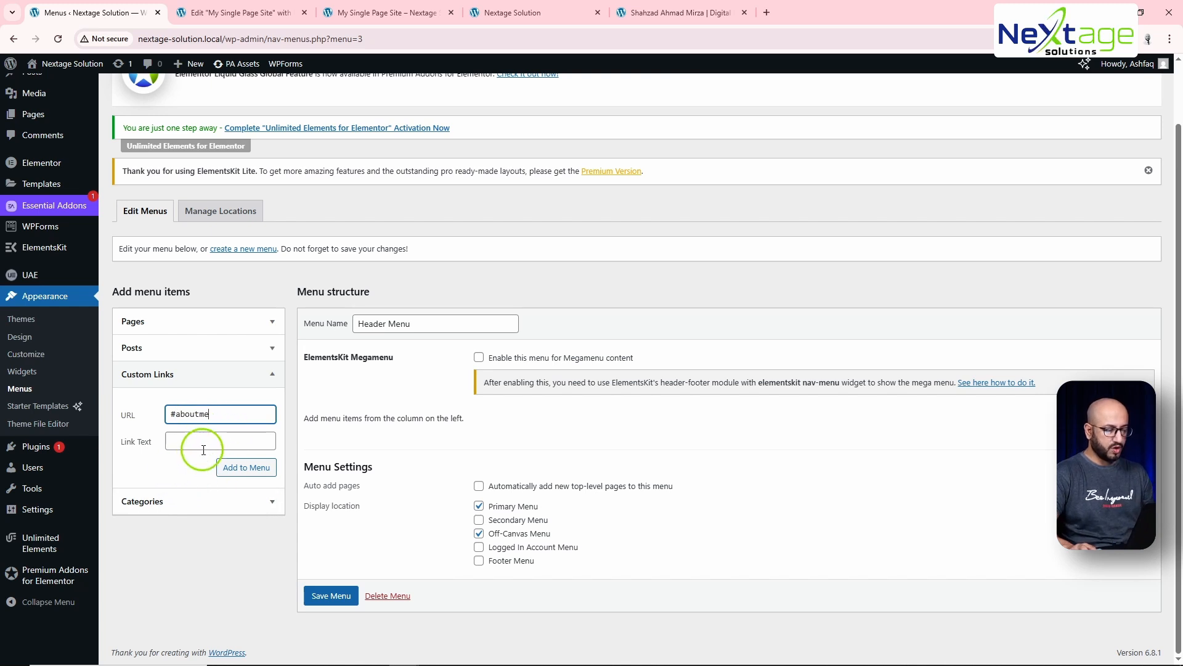
pyautogui.click(204, 449)
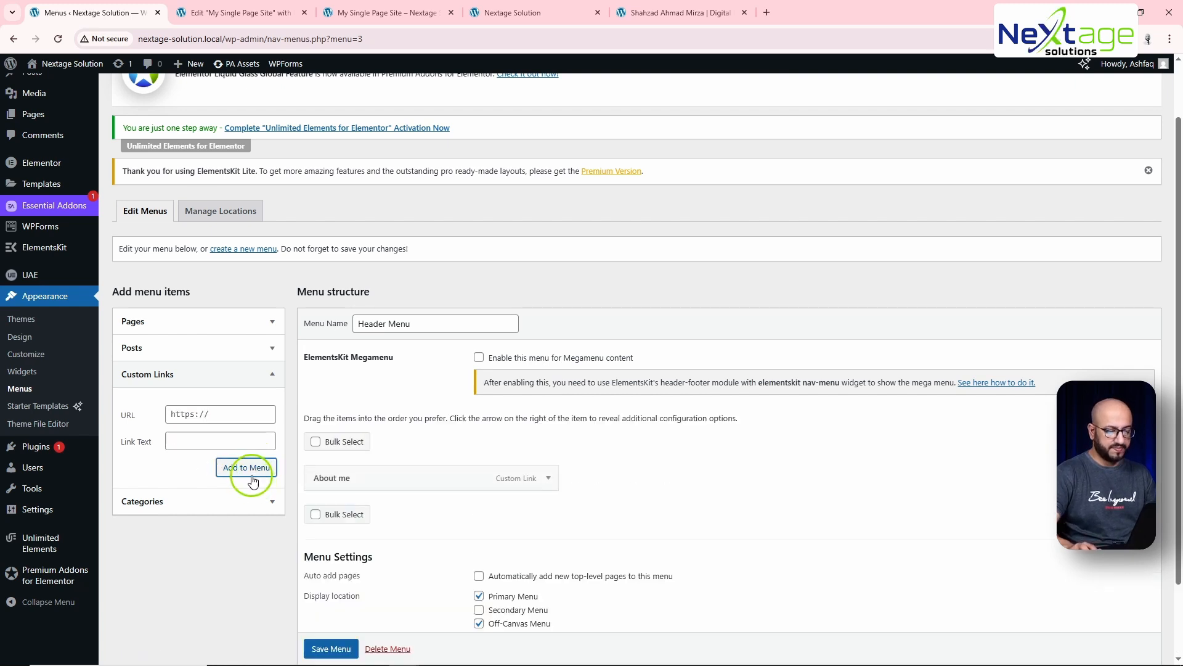
# Return to the Elementor editor and give the Services section's container the CSS ID "servcies", then copy that ID.
pyautogui.hotkey('ctrl', 'Tab')
pyautogui.scroll(-8, 629, 357)
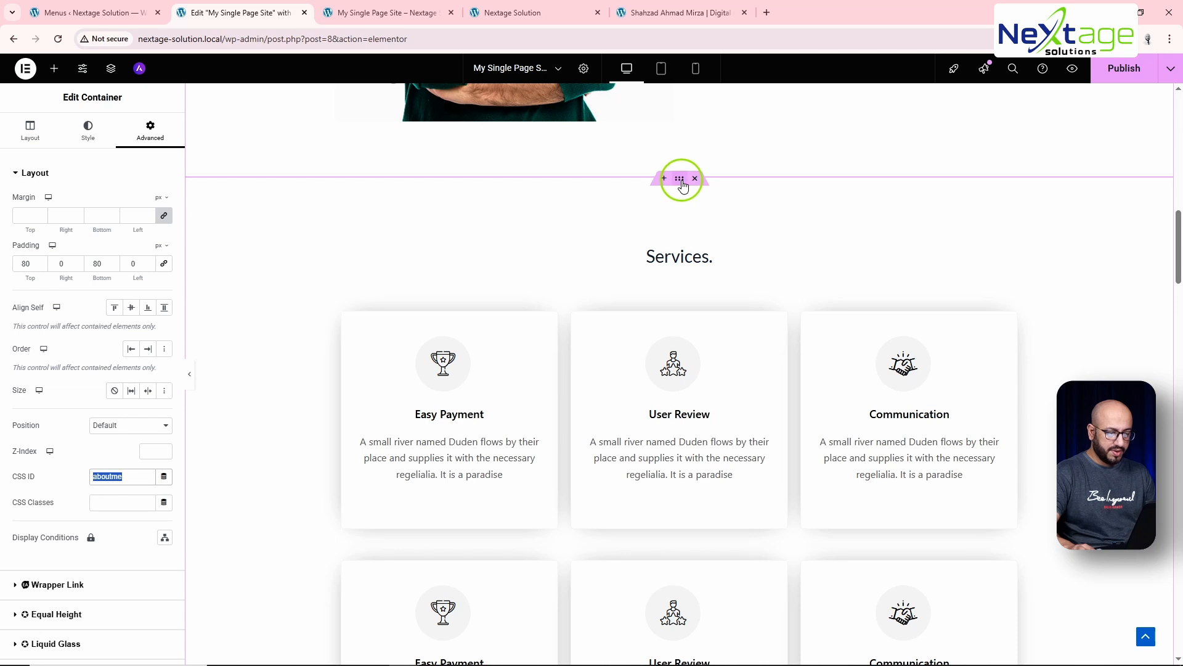
pyautogui.click(680, 180)
pyautogui.click(152, 128)
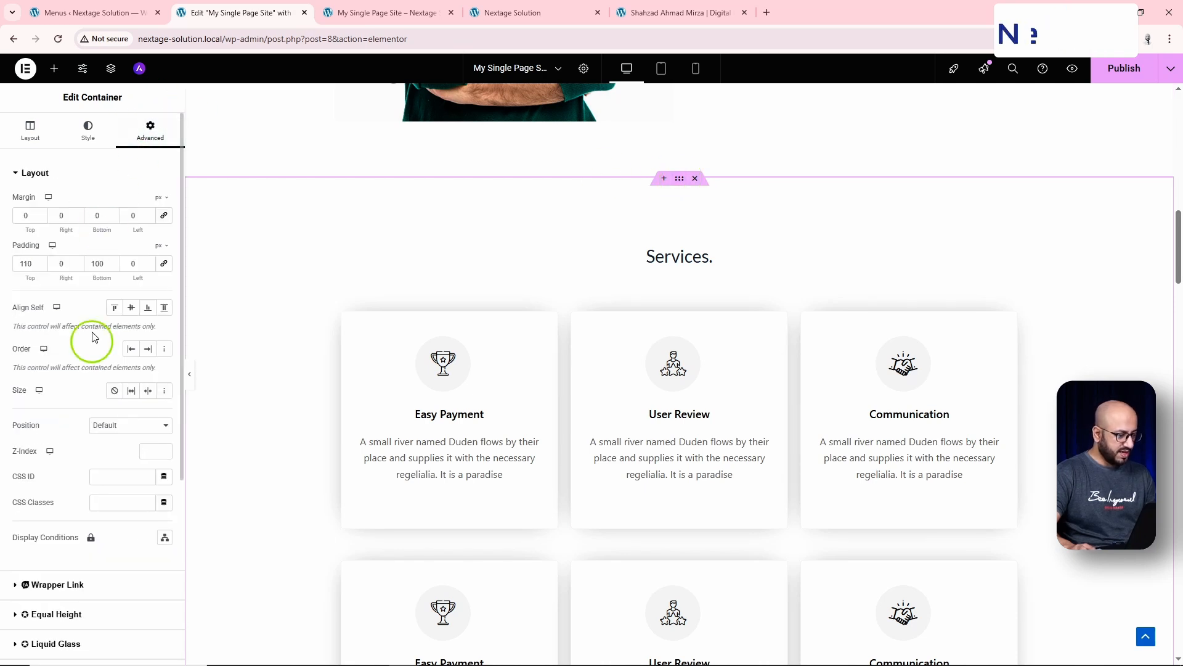
pyautogui.click(98, 476)
pyautogui.write('servcies')
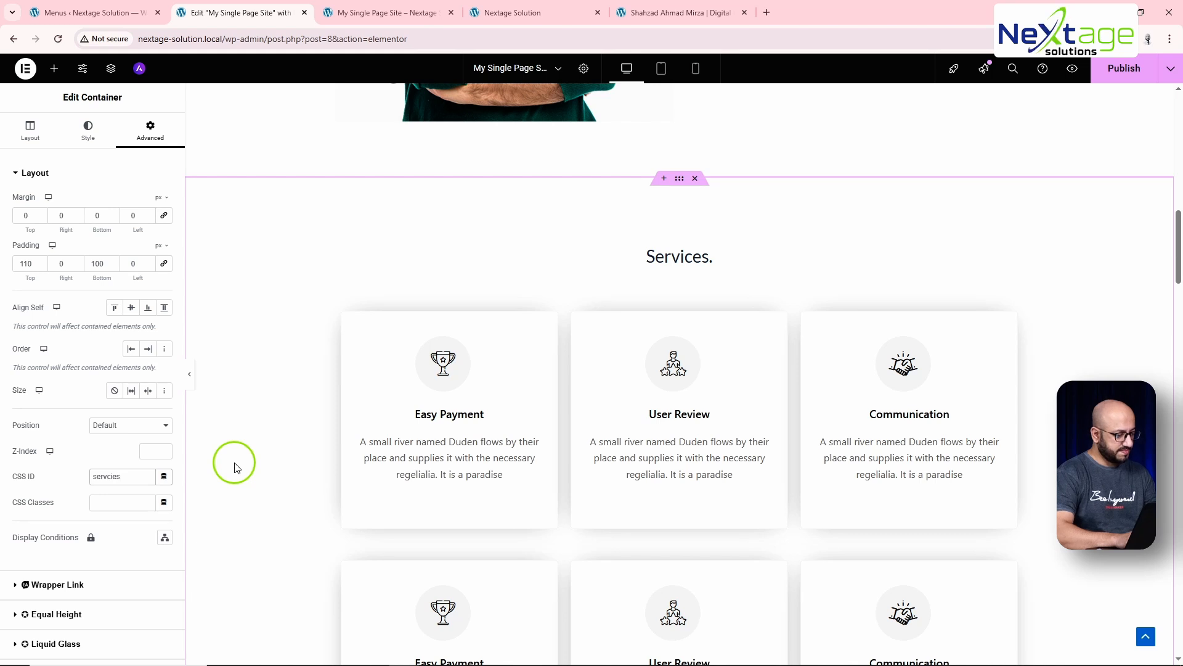
pyautogui.hotkey('ctrl', 'a')
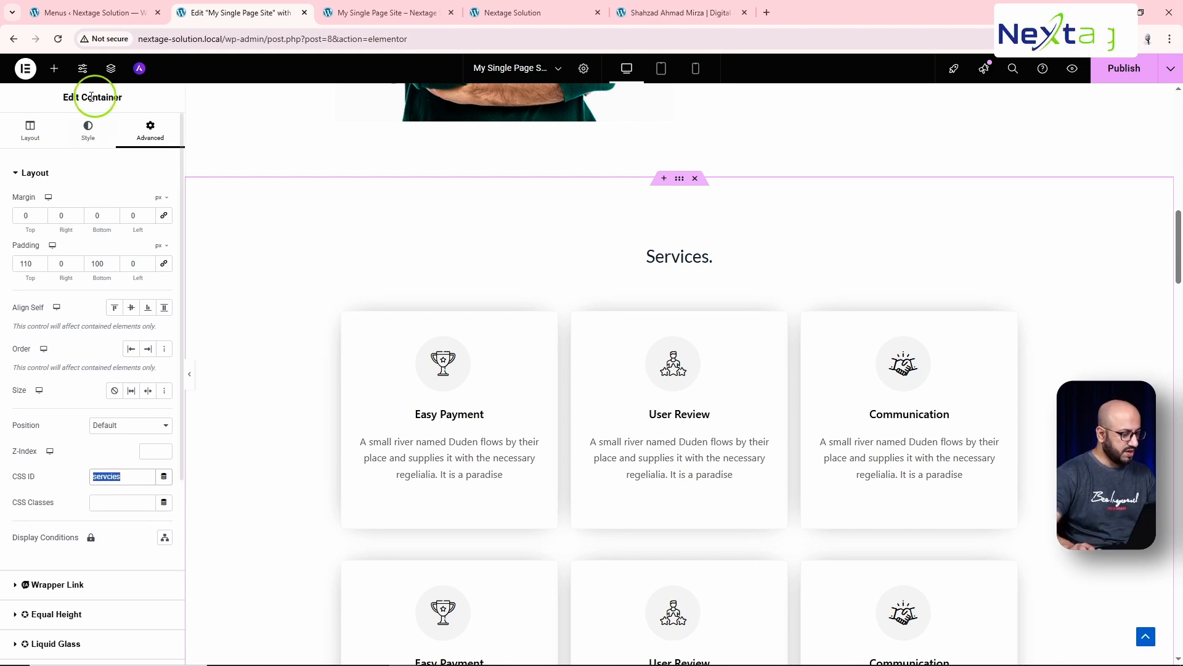
# In the WordPress menu editor, add a custom link "Services" with the URL #servcies to the Header Menu.
pyautogui.click(69, 14)
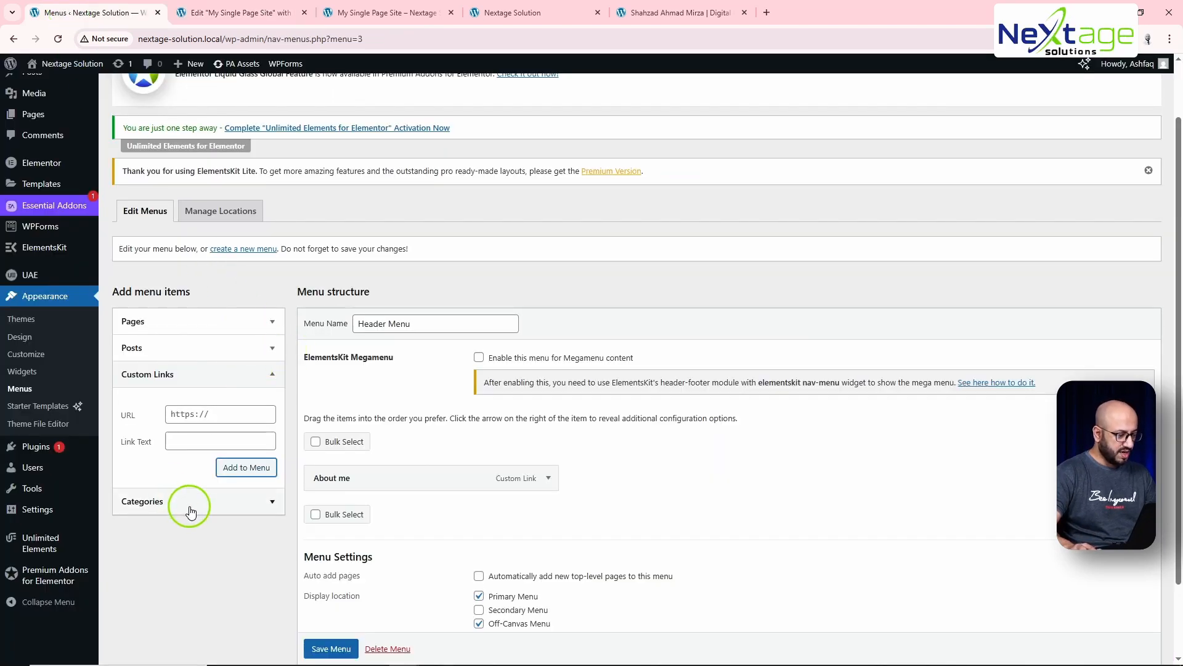
pyautogui.click(197, 417)
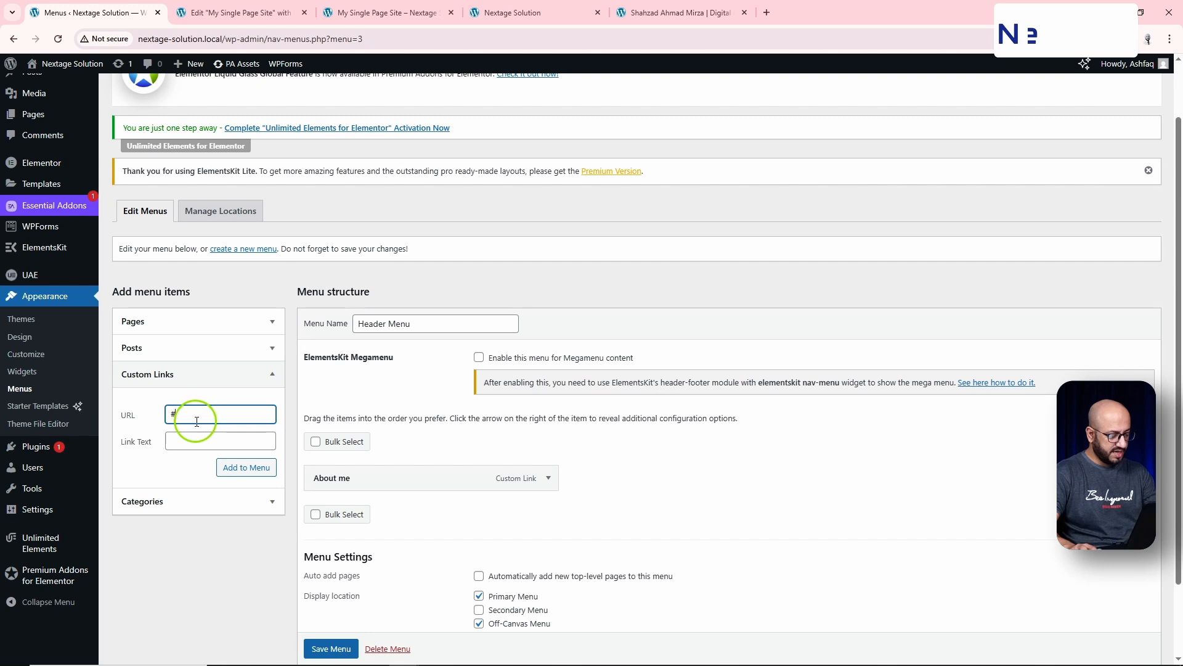
pyautogui.click(192, 440)
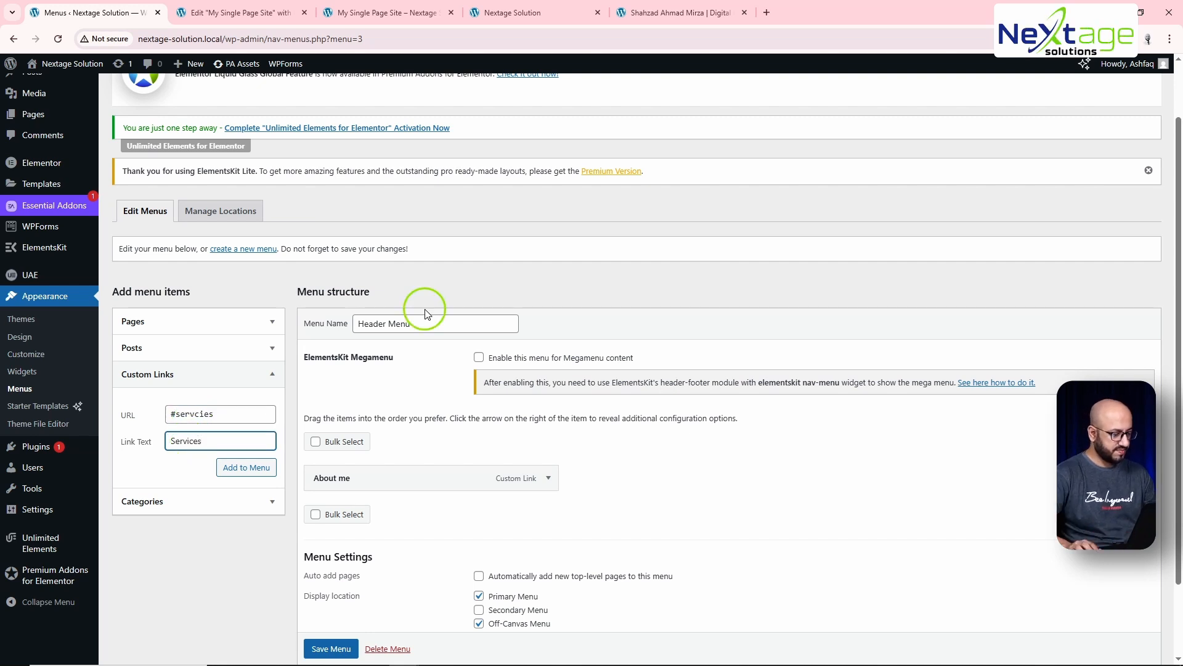
pyautogui.click(254, 470)
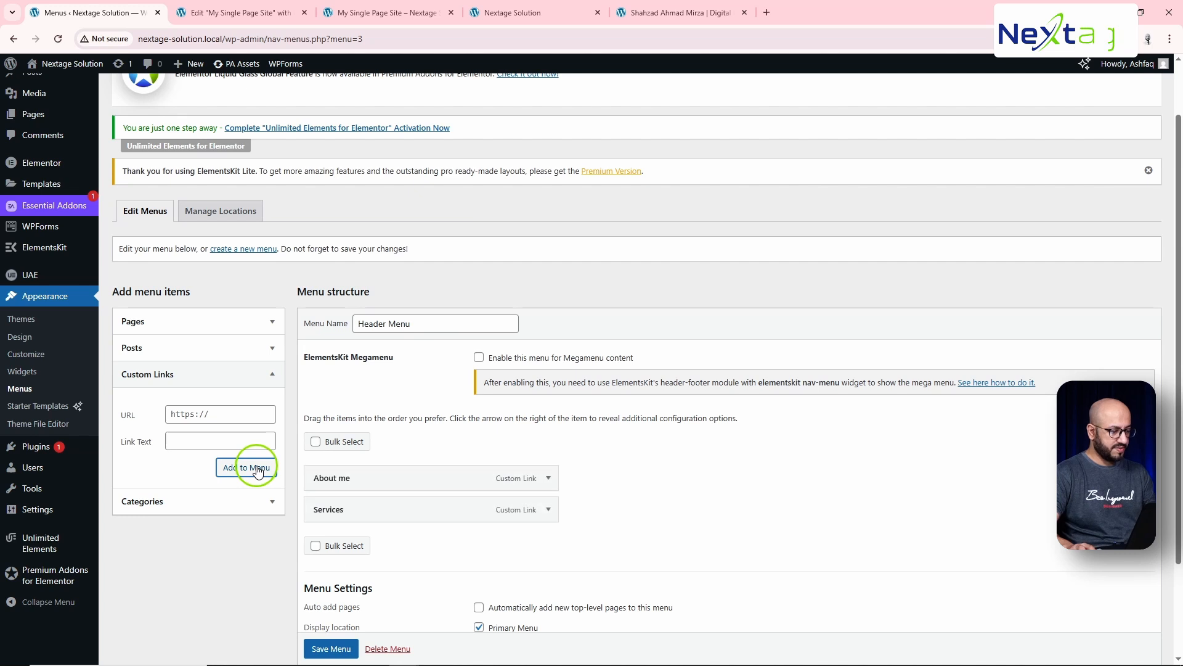
# In the Elementor editor, give the Portfolio section's container the CSS ID "portfolio".
pyautogui.hotkey('ctrl', 'Tab')
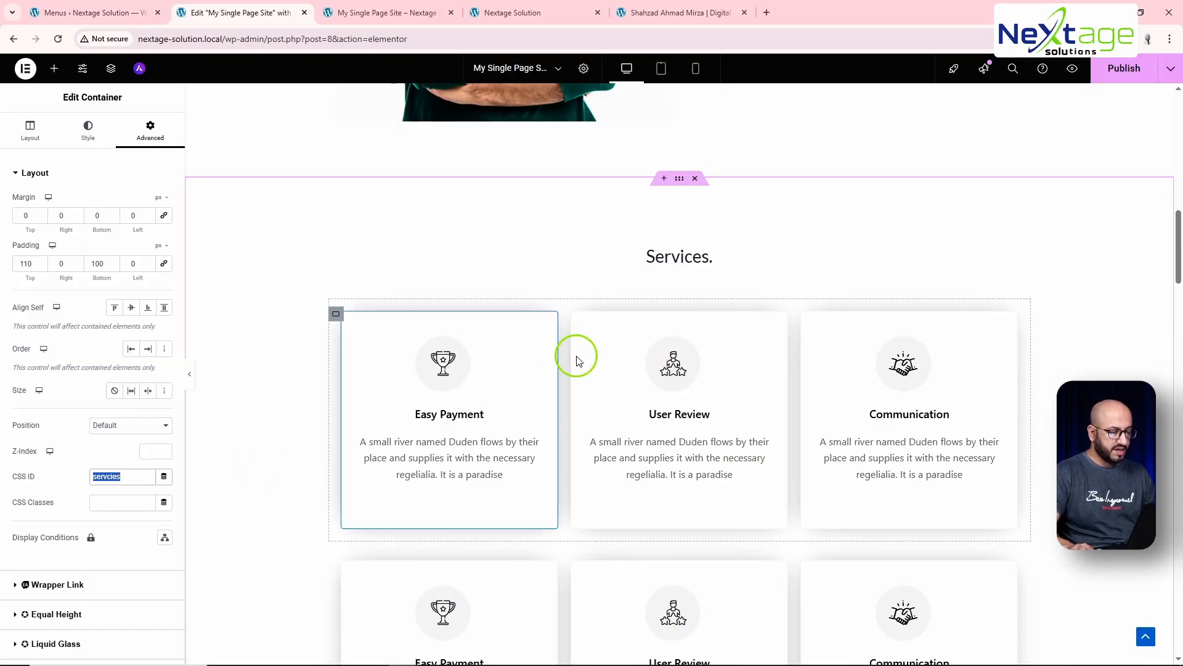
pyautogui.scroll(-8, 576, 351)
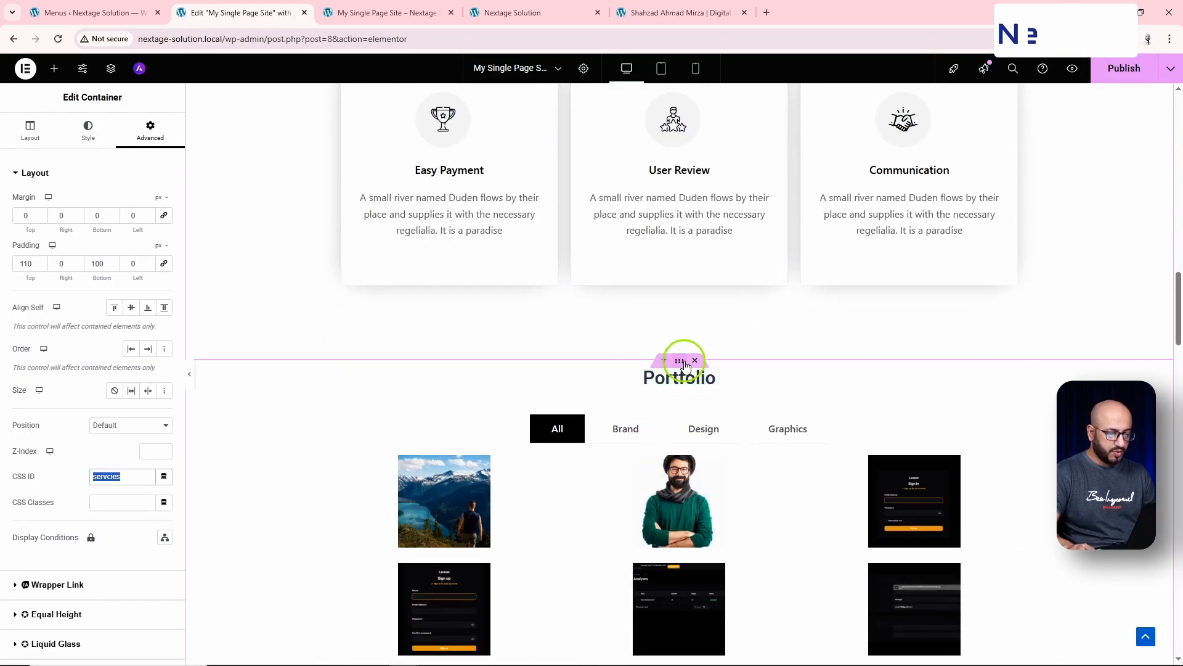
pyautogui.click(680, 361)
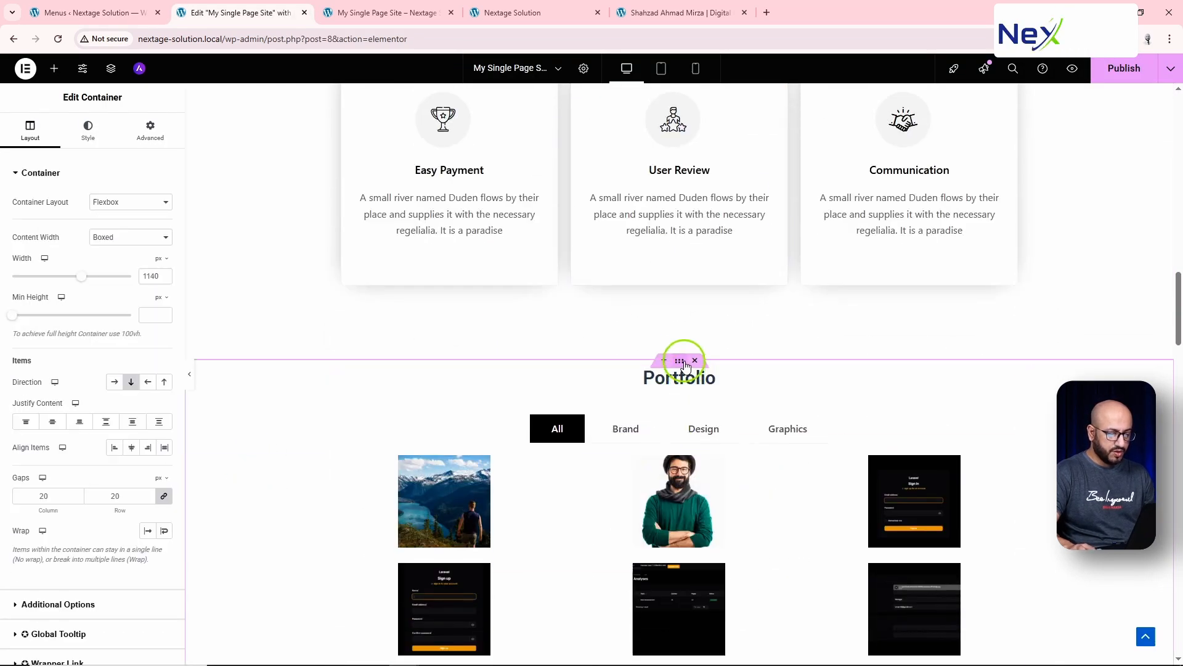
pyautogui.click(153, 130)
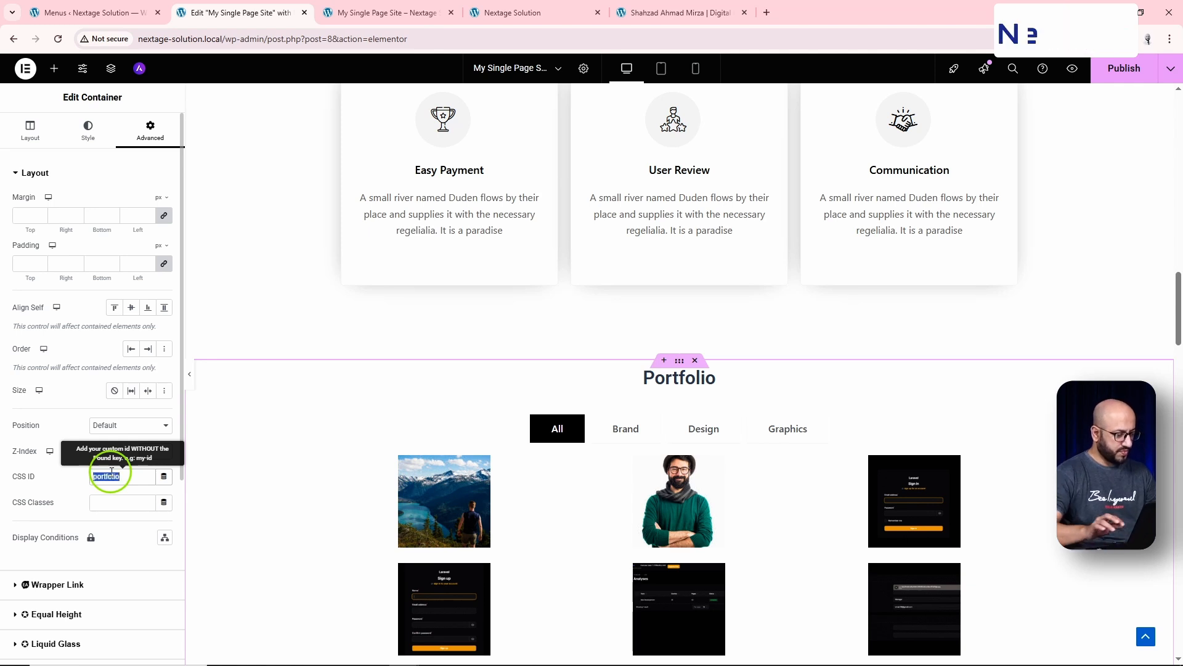
# In the WordPress menu editor, add a custom link "Portfoilio" with the URL #portfolio to the Header Menu.
pyautogui.click(69, 14)
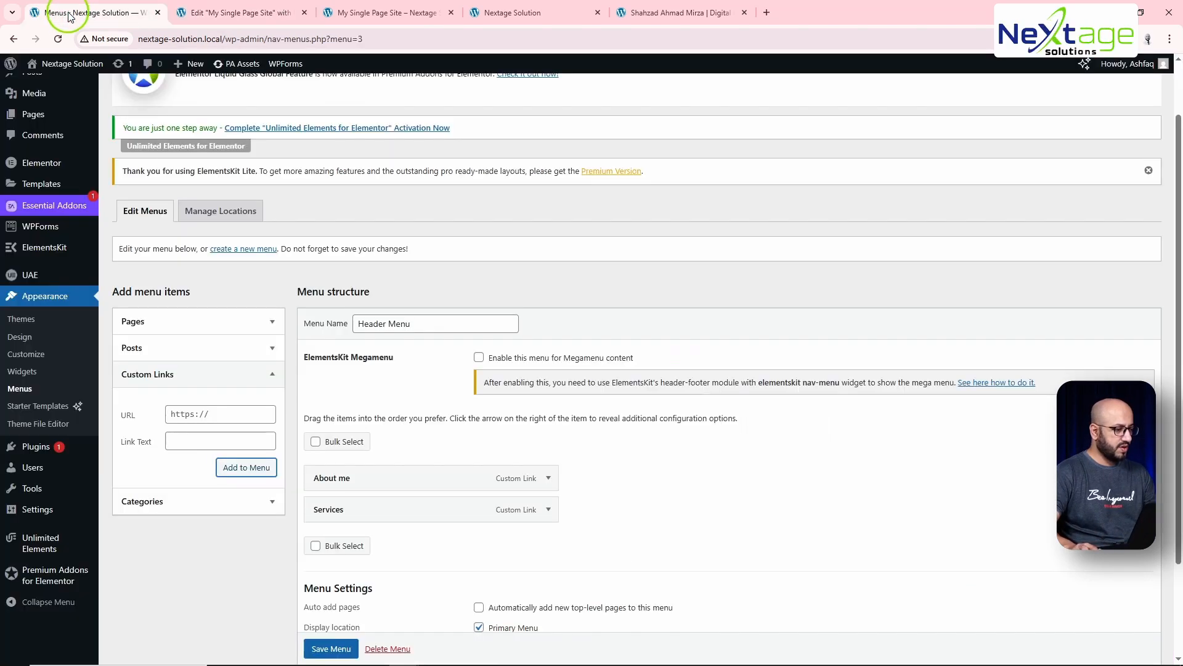
pyautogui.click(197, 416)
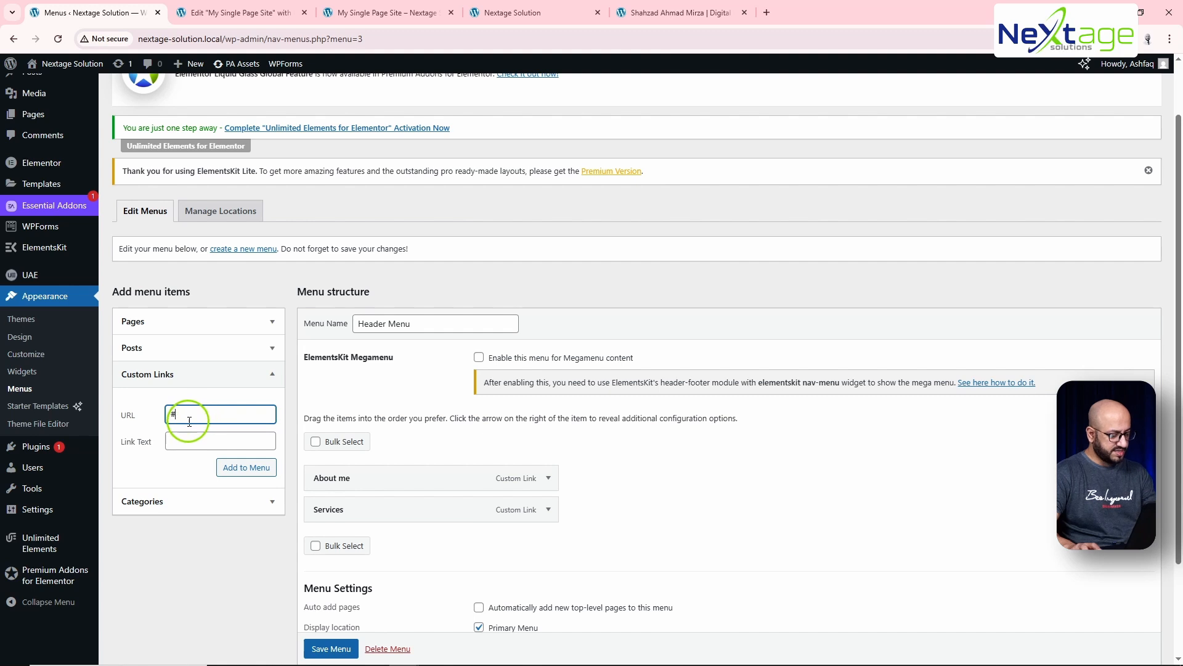
pyautogui.click(189, 442)
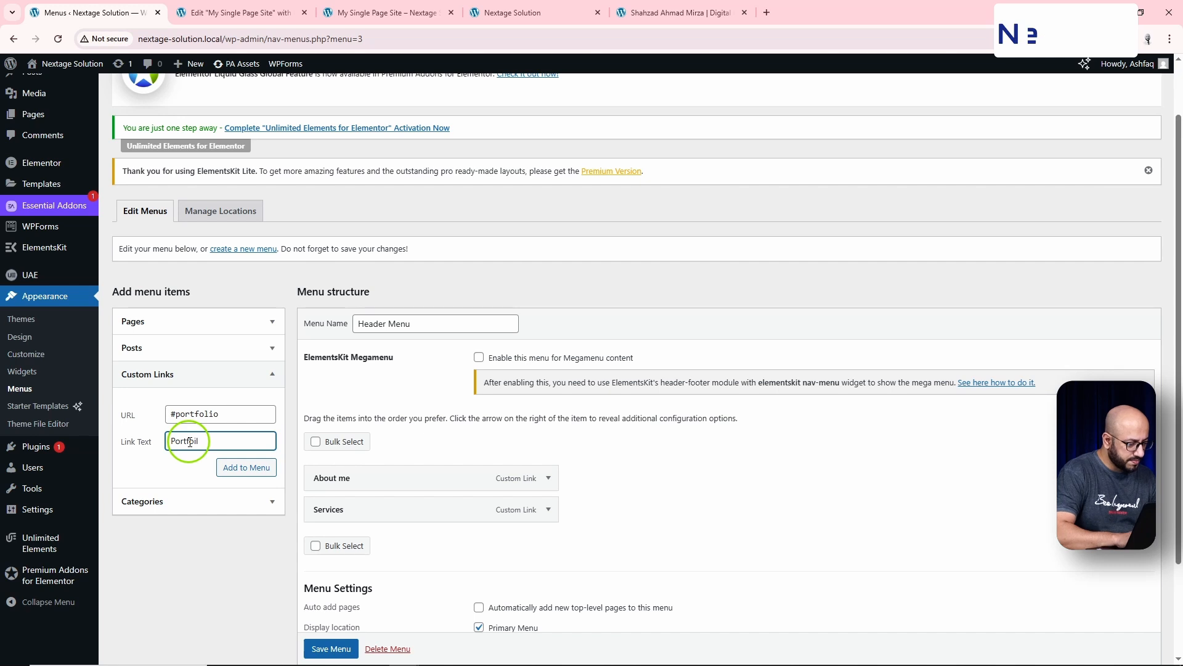
pyautogui.click(237, 466)
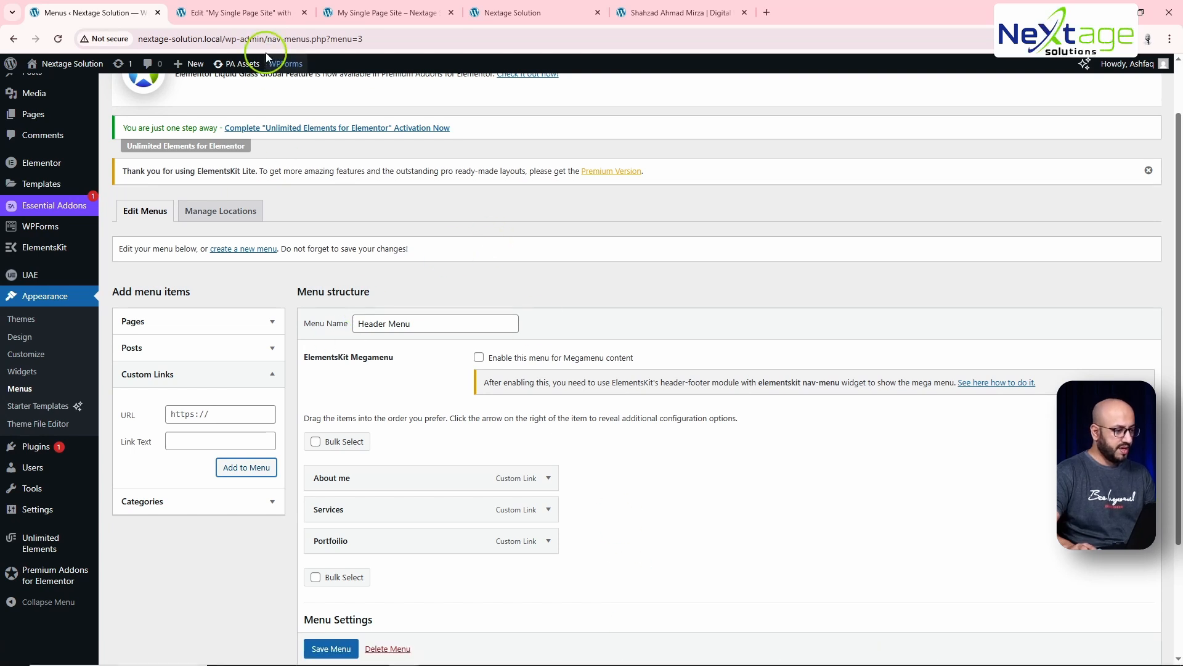
# In the Elementor editor, open the Testimonials section's container settings and copy its CSS ID "xs_testi_10".
pyautogui.click(290, 14)
pyautogui.scroll(-8, 678, 369)
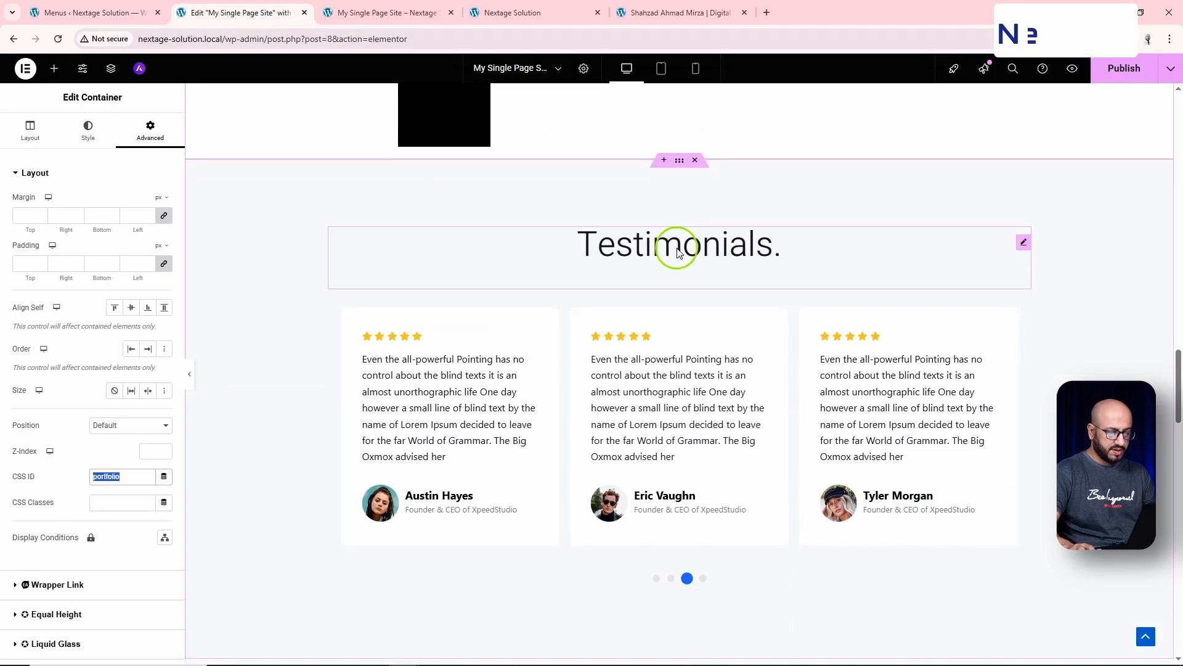
pyautogui.click(661, 253)
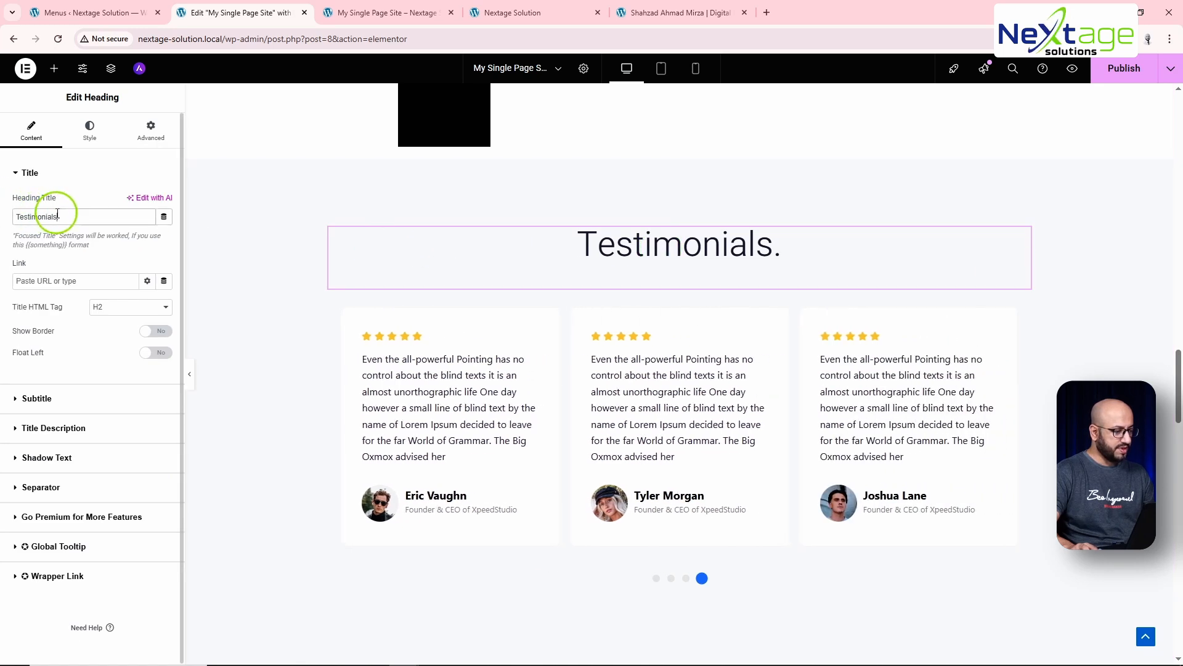
pyautogui.tripleClick(86, 217)
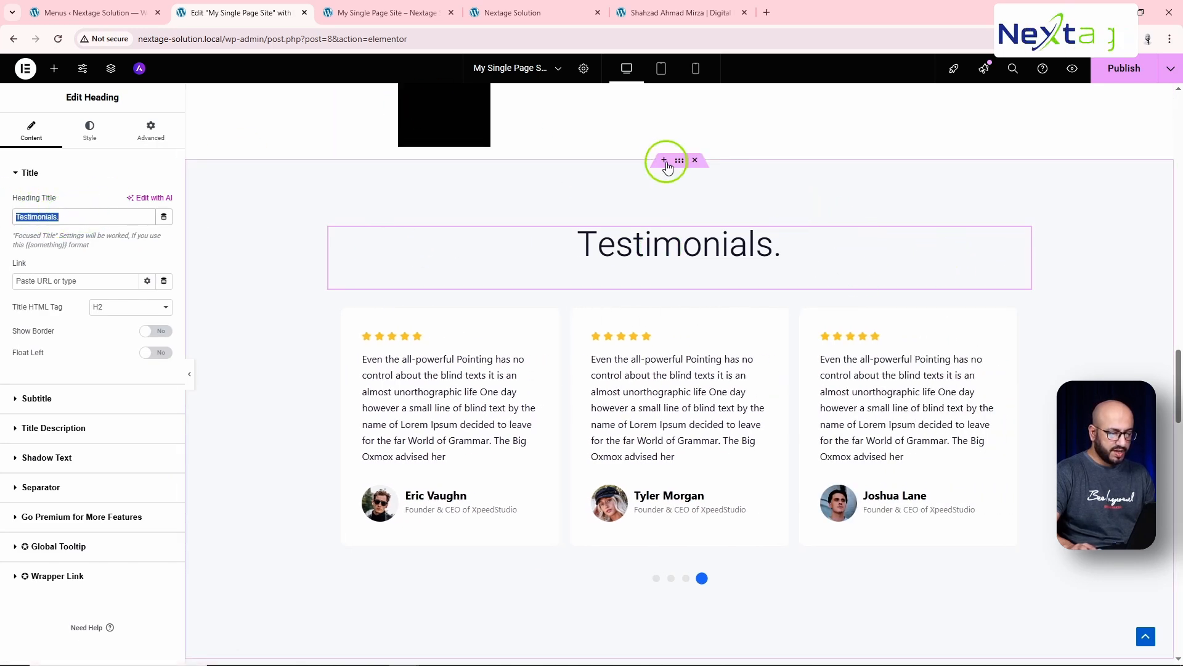
pyautogui.click(679, 162)
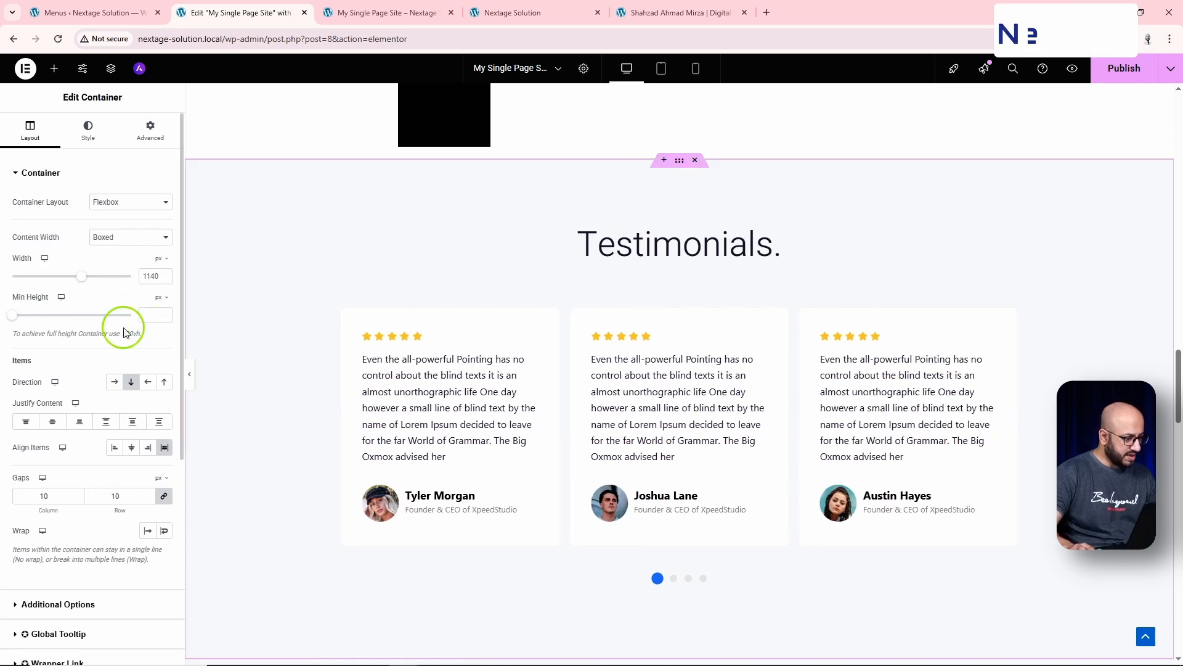
pyautogui.click(150, 131)
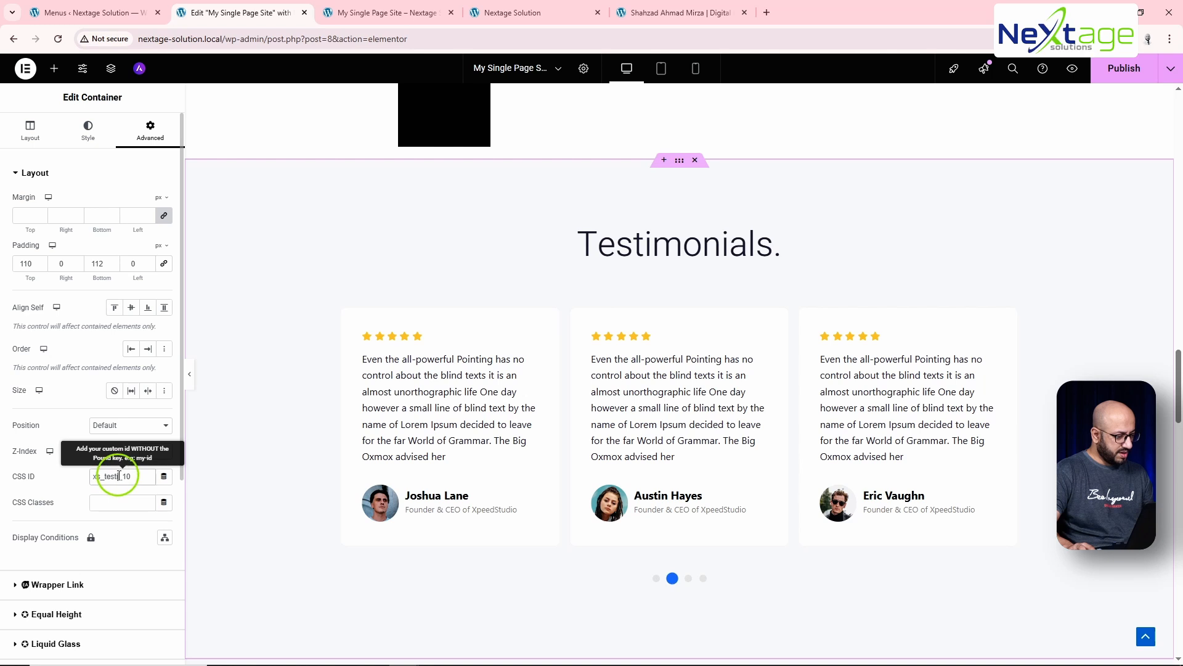
pyautogui.moveTo(138, 475); pyautogui.dragTo(74, 475)
pyautogui.hotkey('ctrl', 'c')
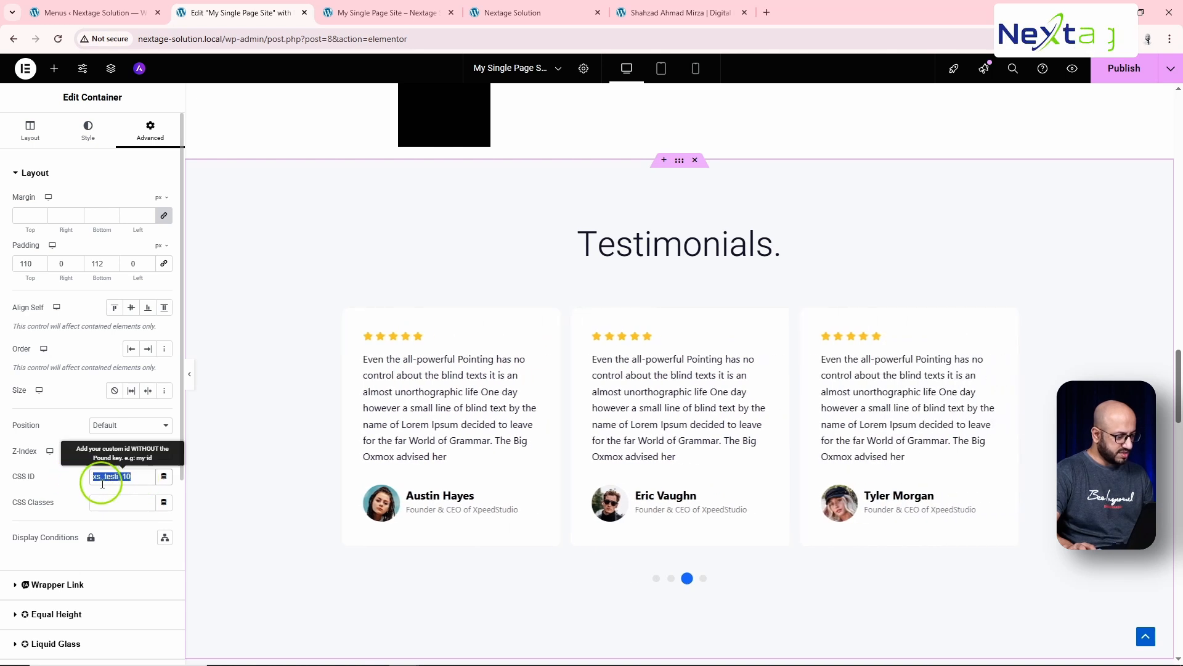
# In the WordPress menu editor, add a custom link "Testimonials" with the URL #xs_testi_10 to the Header Menu.
pyautogui.click(91, 7)
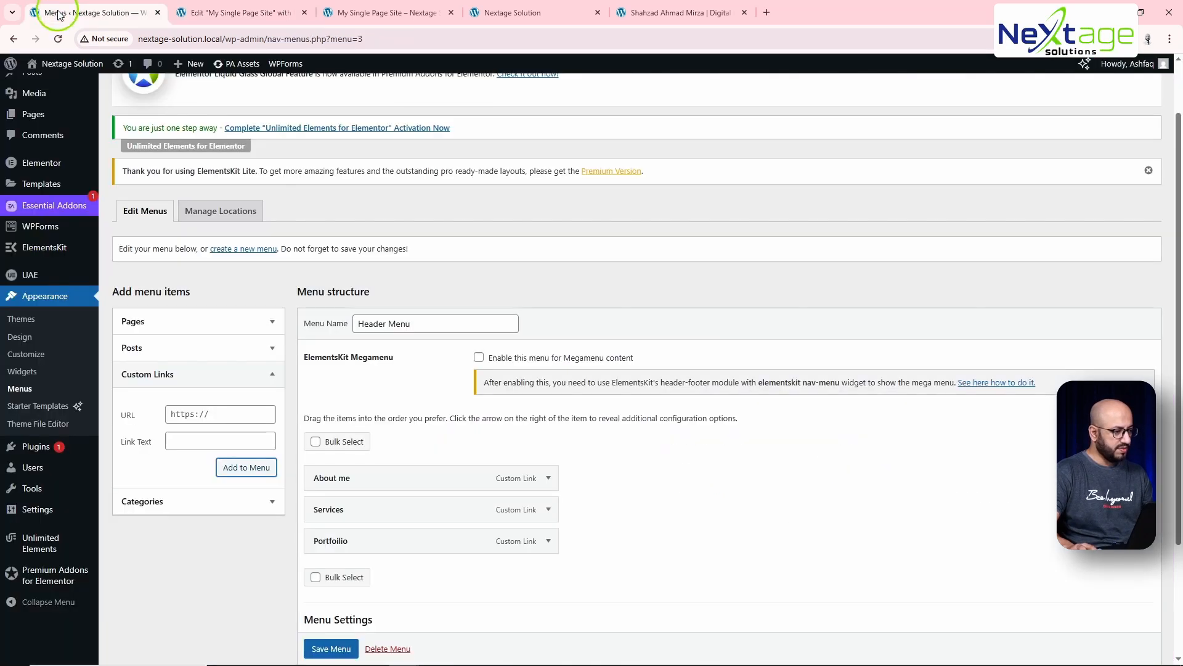
pyautogui.click(232, 414)
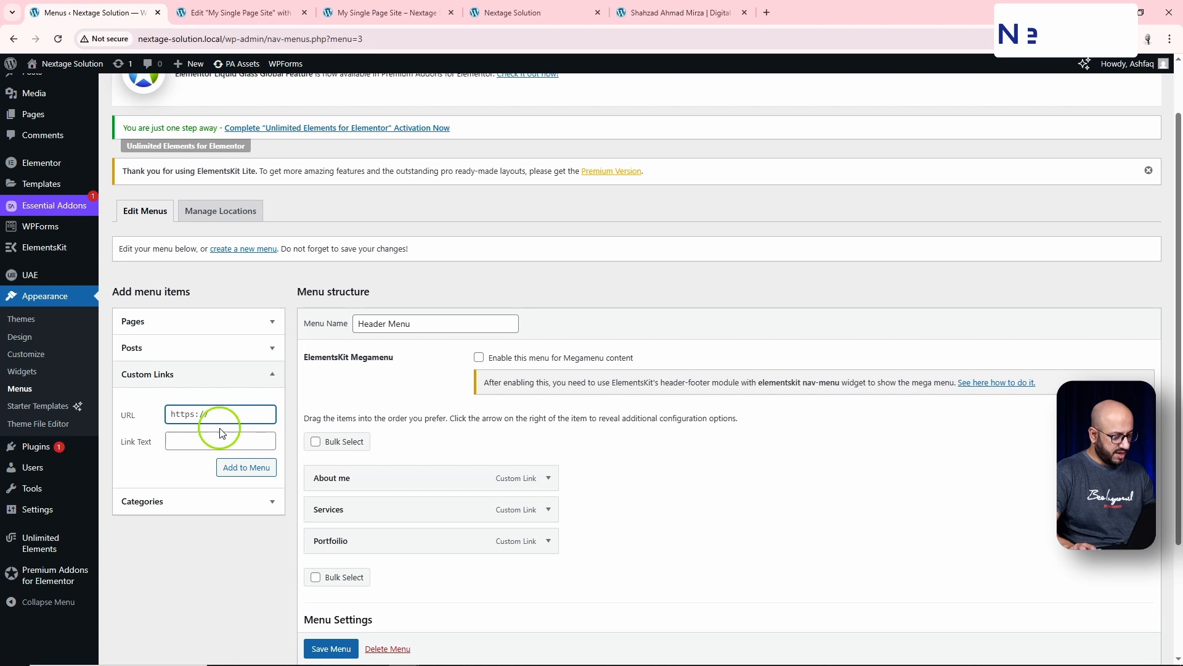
pyautogui.write('#')
pyautogui.hotkey('ctrl', 'v')
pyautogui.click(219, 441)
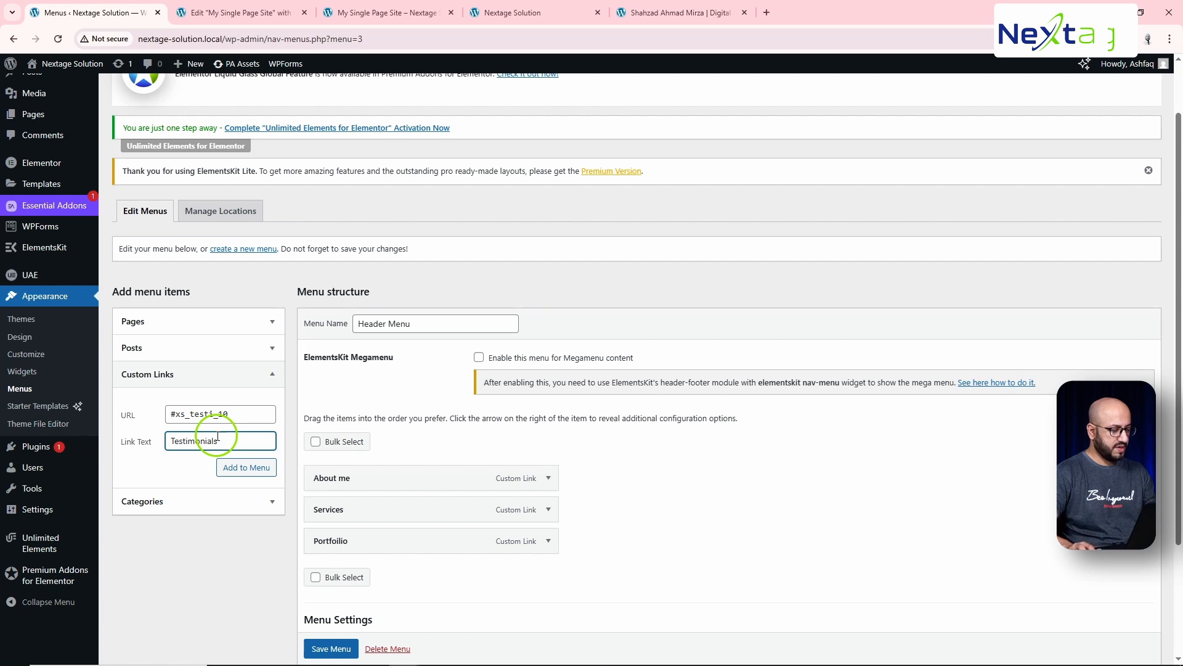
pyautogui.click(247, 468)
# In the Elementor editor, delete the "Radius with fill icon box" heading above the statistics counters.
pyautogui.hotkey('ctrl', 'Tab')
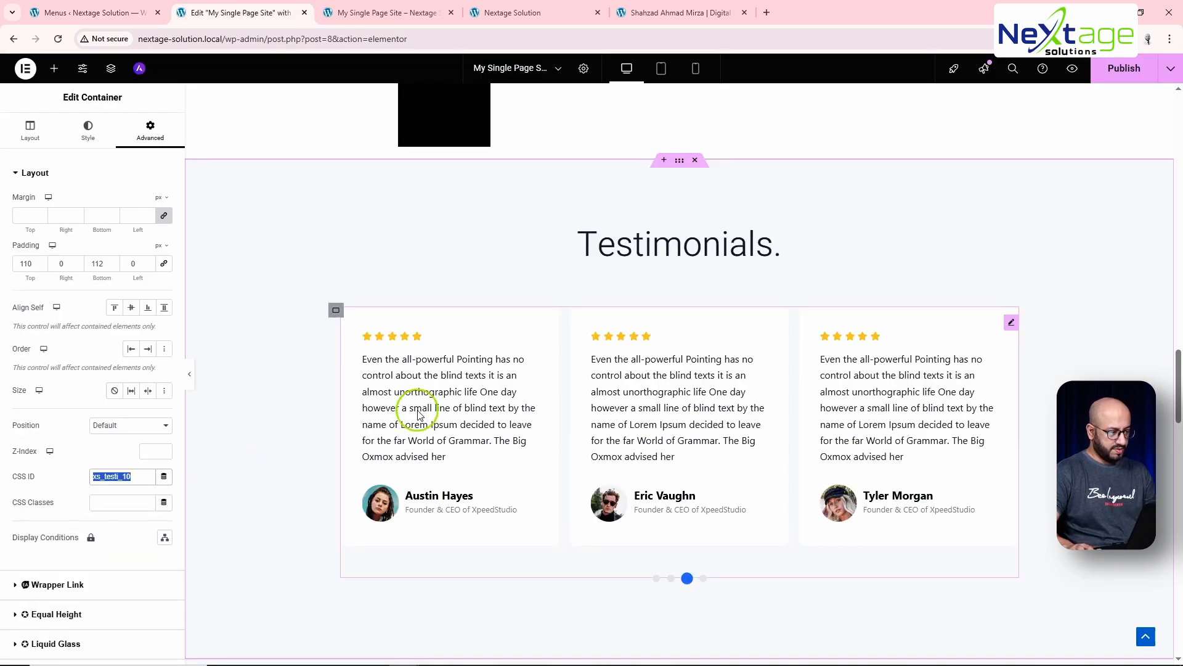
pyautogui.scroll(-5, 591, 398)
pyautogui.scroll(-3, 719, 427)
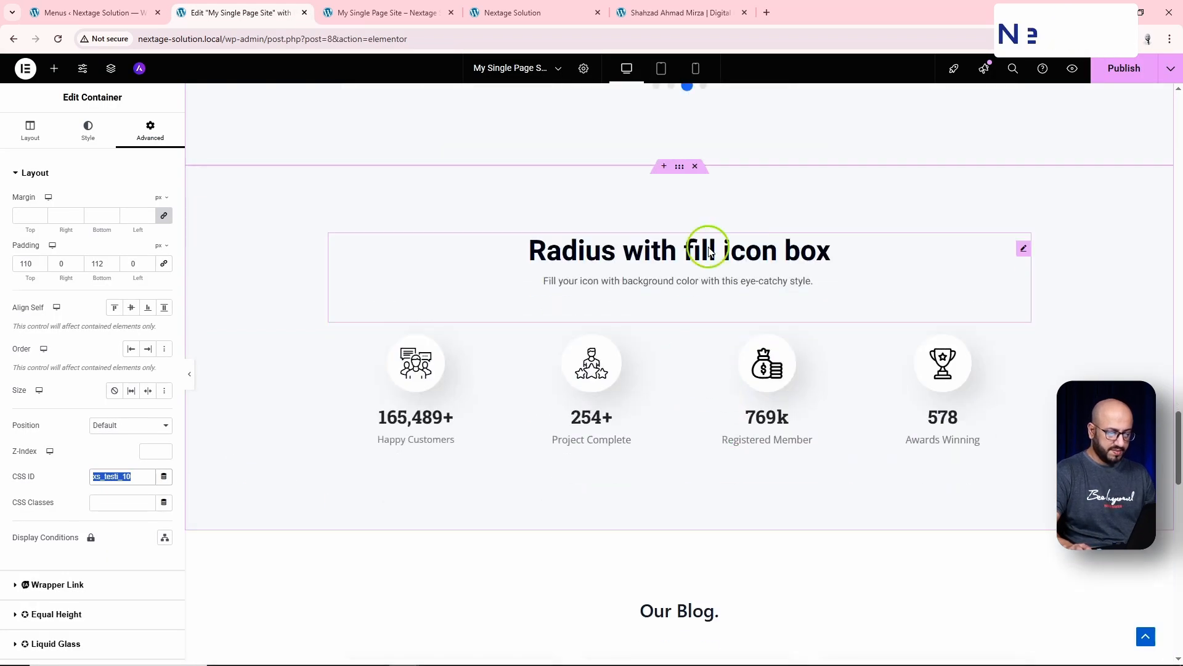
pyautogui.scroll(-4, 774, 407)
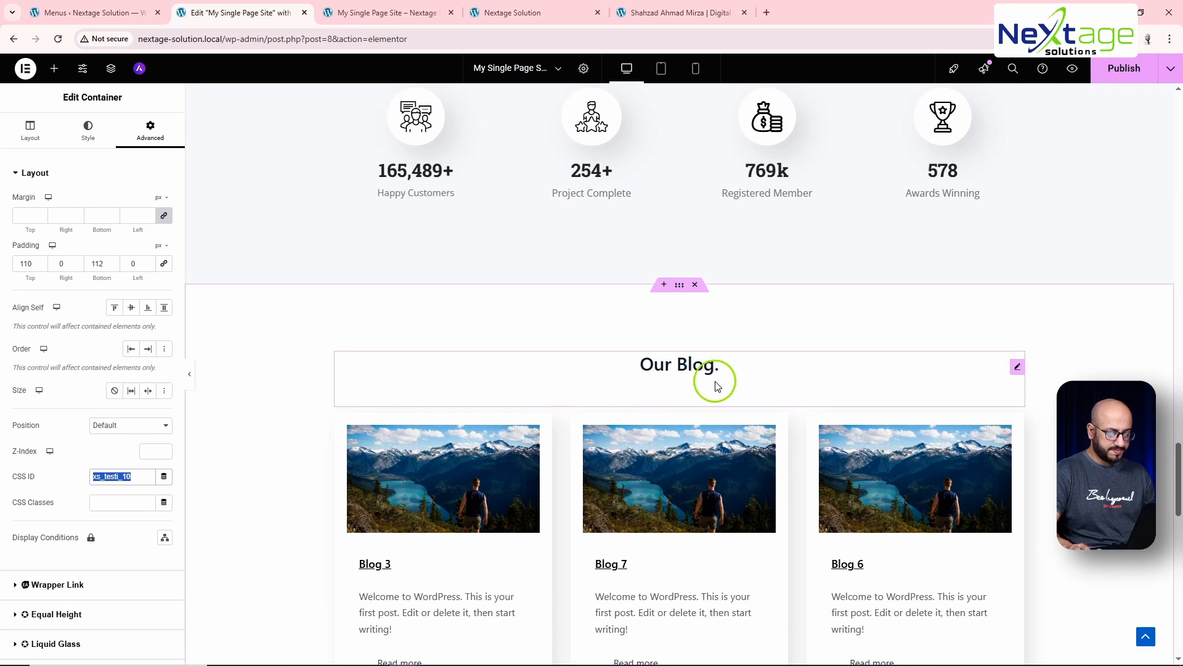
pyautogui.scroll(4, 715, 386)
pyautogui.click(914, 259)
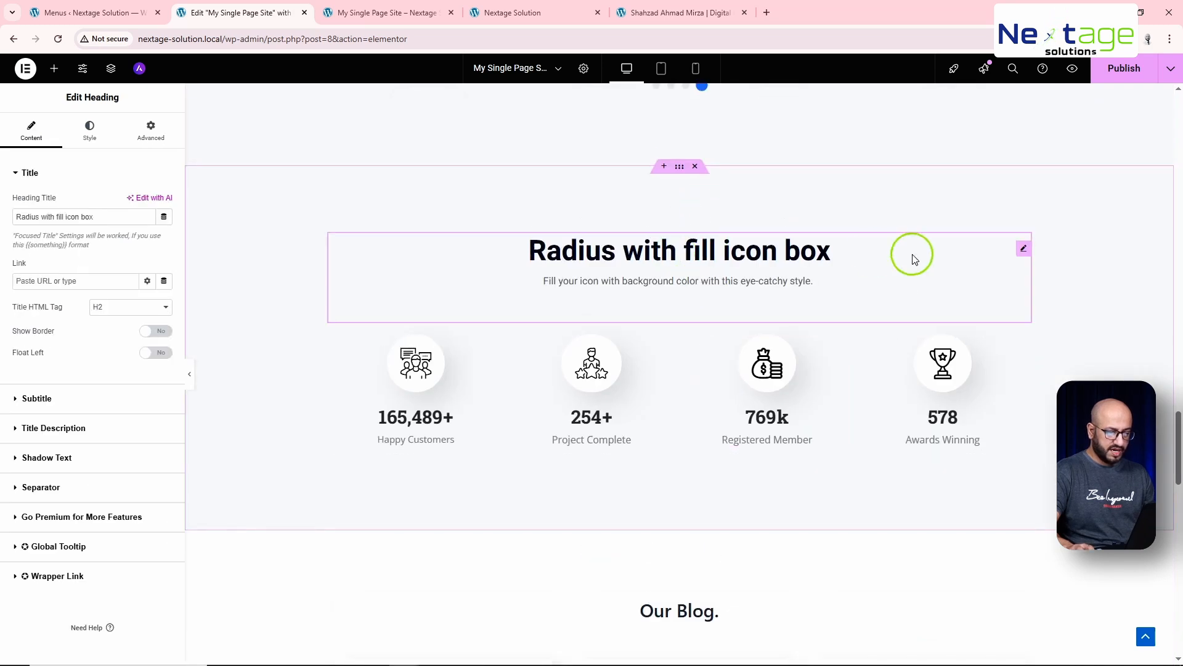
pyautogui.click(1021, 251)
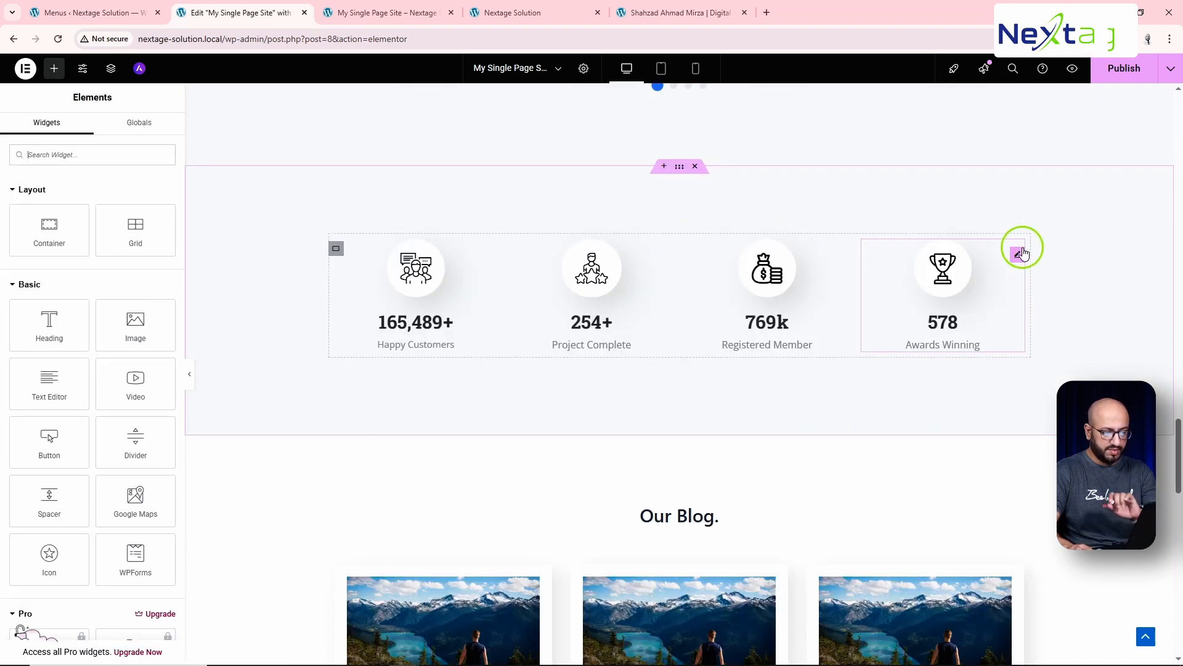
# Open the Our Blog section's container settings and copy its existing CSS ID.
pyautogui.scroll(-2, 660, 370)
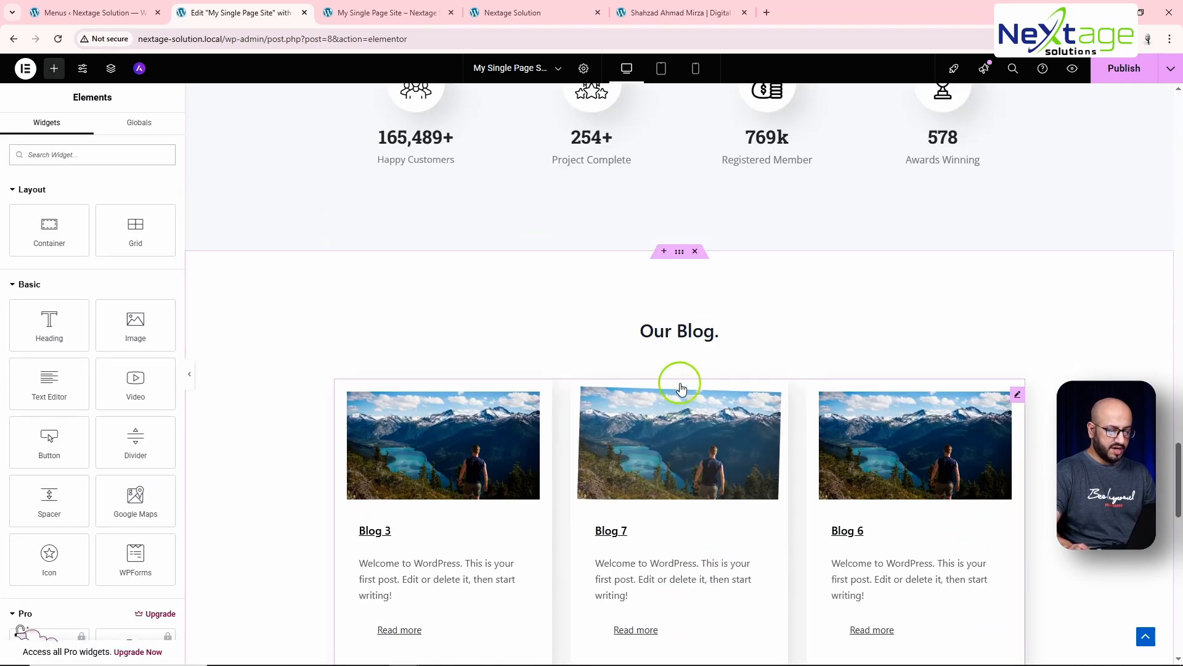
pyautogui.click(678, 252)
pyautogui.click(150, 129)
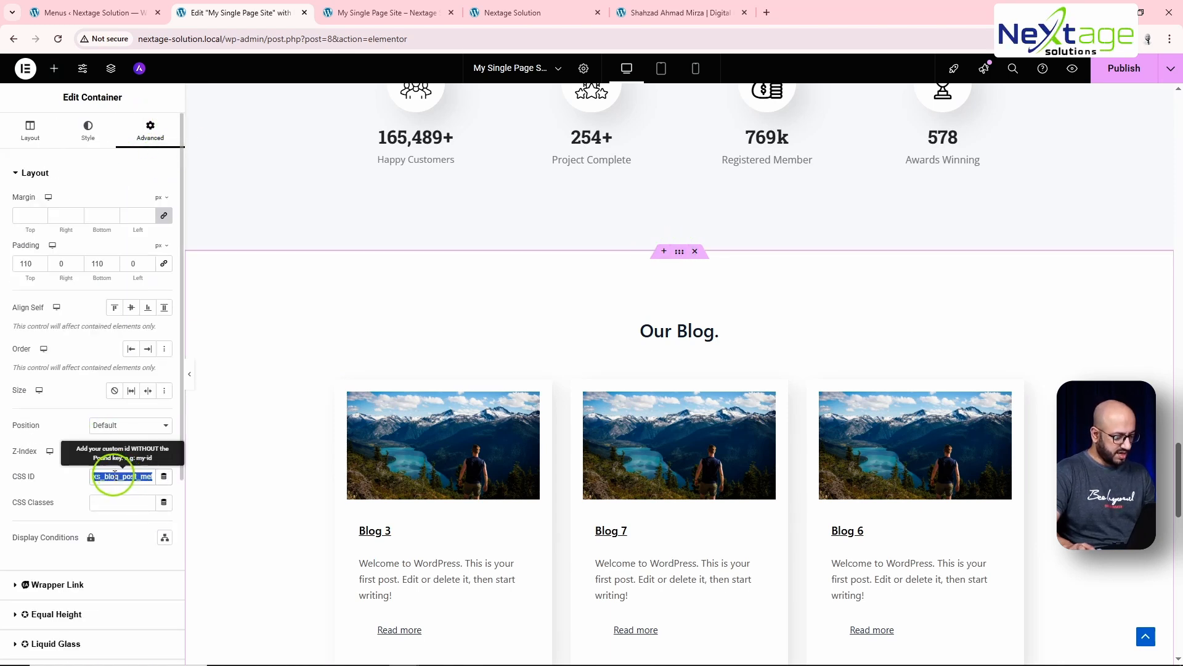
# In the WordPress menu editor, add a custom link "Blogs" with the URL #xs_blog_post_meta_info_btn to the Header Menu.
pyautogui.click(65, 24)
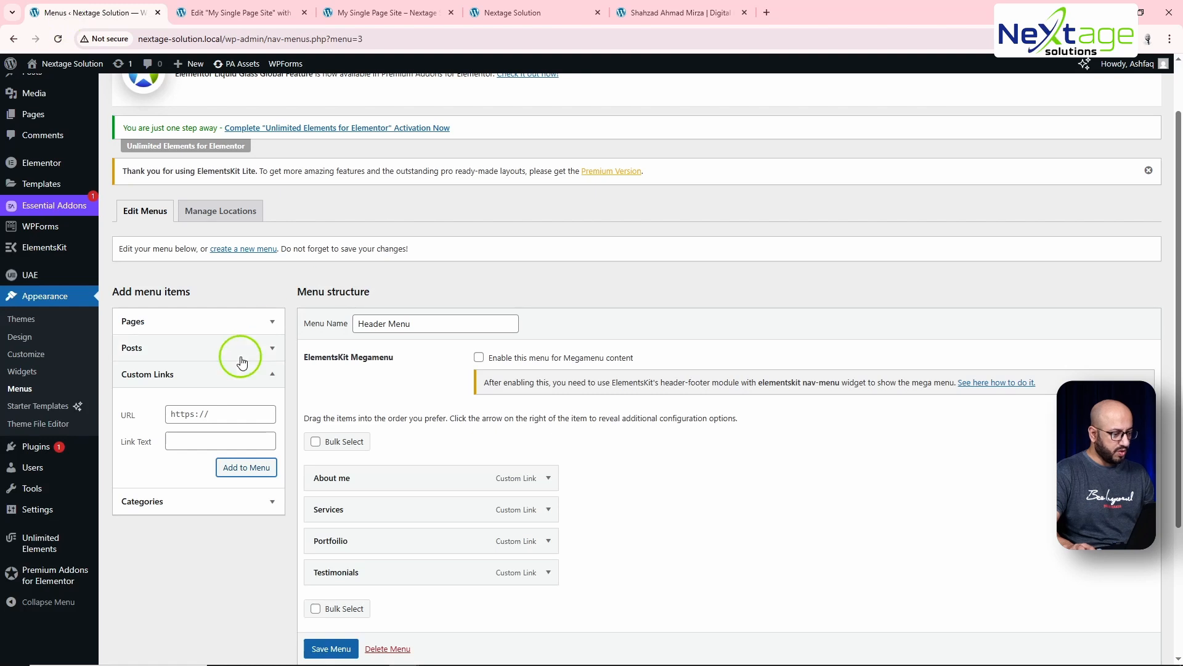
pyautogui.click(200, 411)
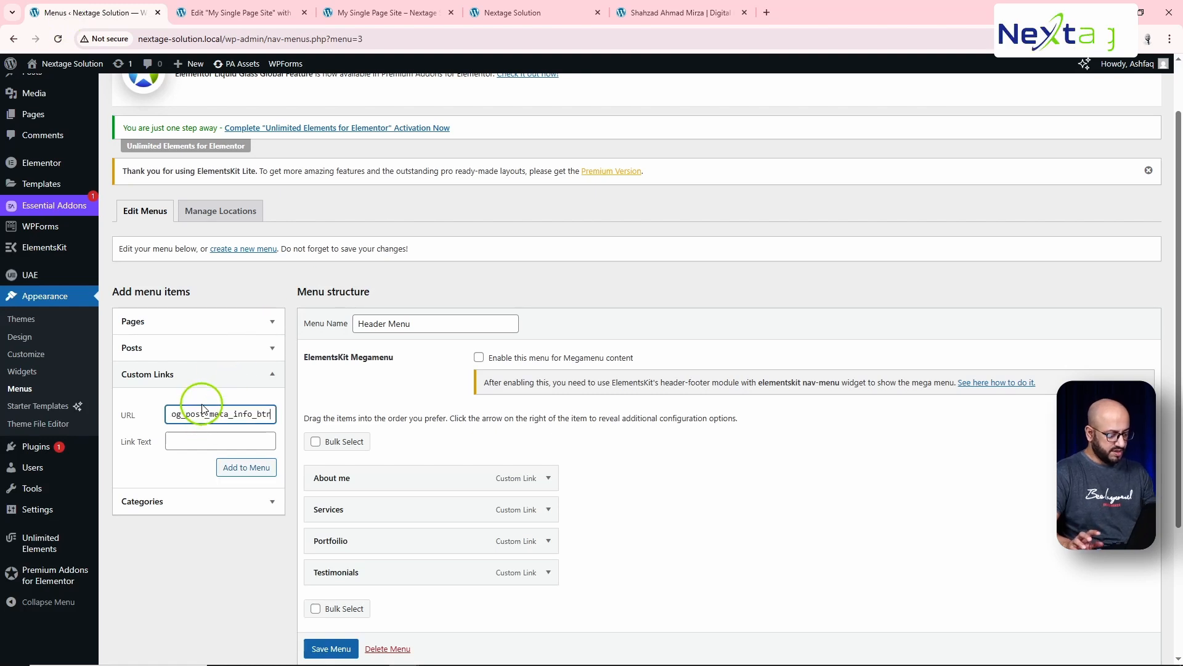
pyautogui.click(191, 441)
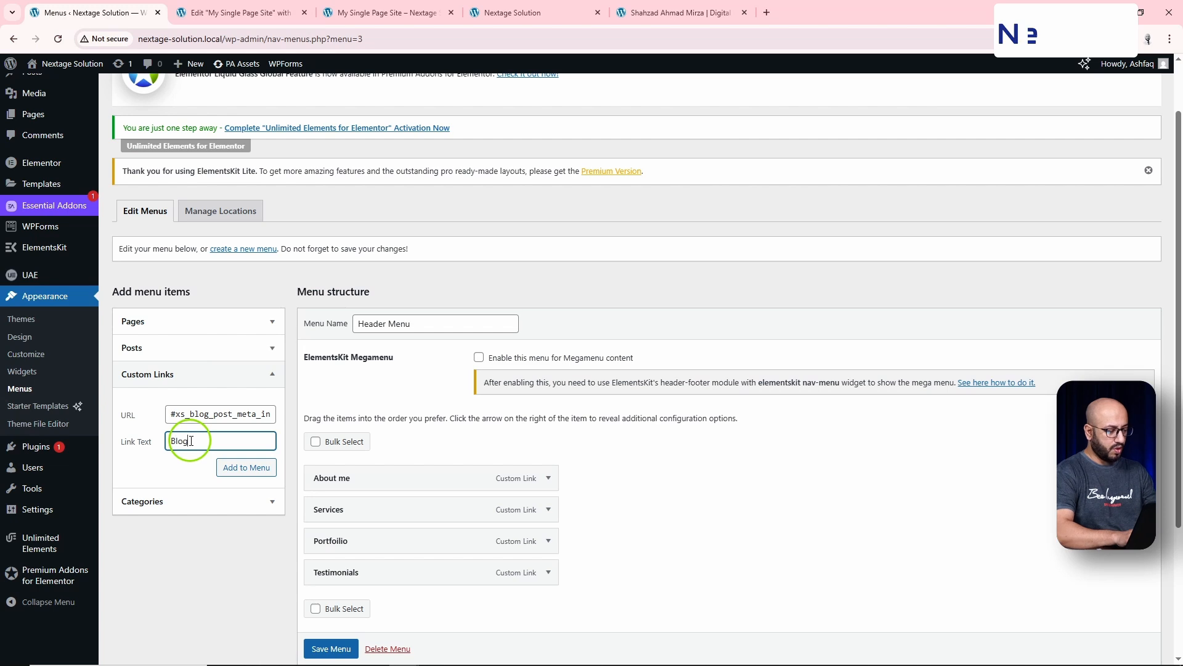
pyautogui.click(242, 471)
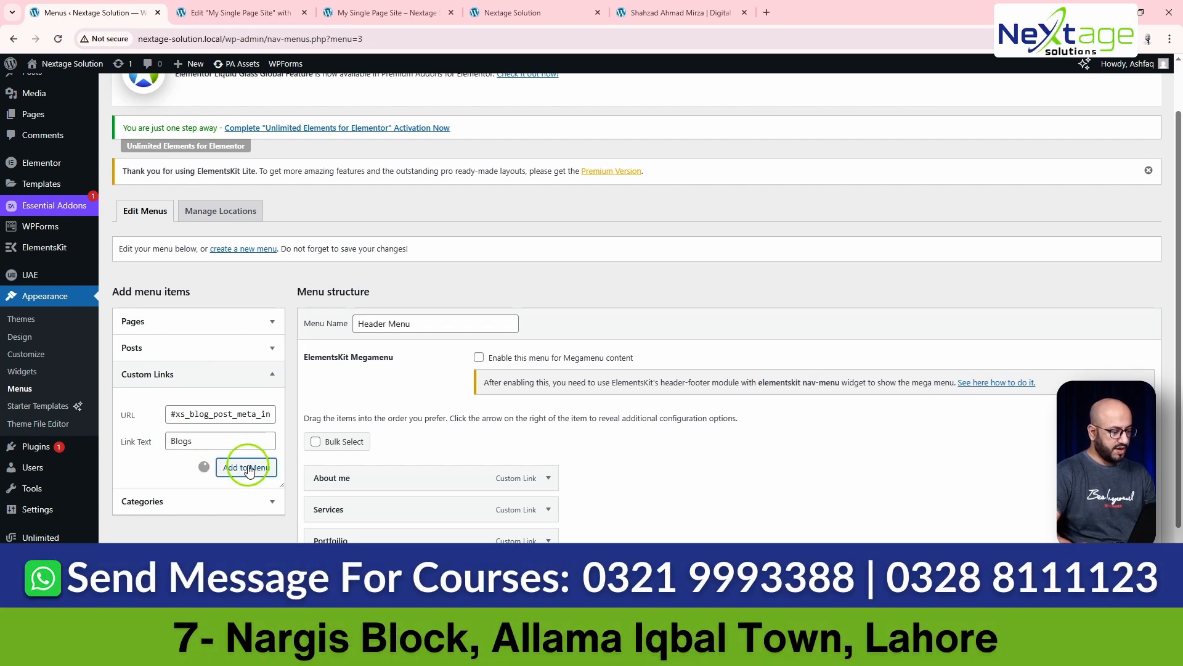
# In the Elementor editor, give the Contact Us section's container the CSS ID "Contact" and copy that ID.
pyautogui.hotkey('ctrl', 'Tab')
pyautogui.scroll(-7, 602, 383)
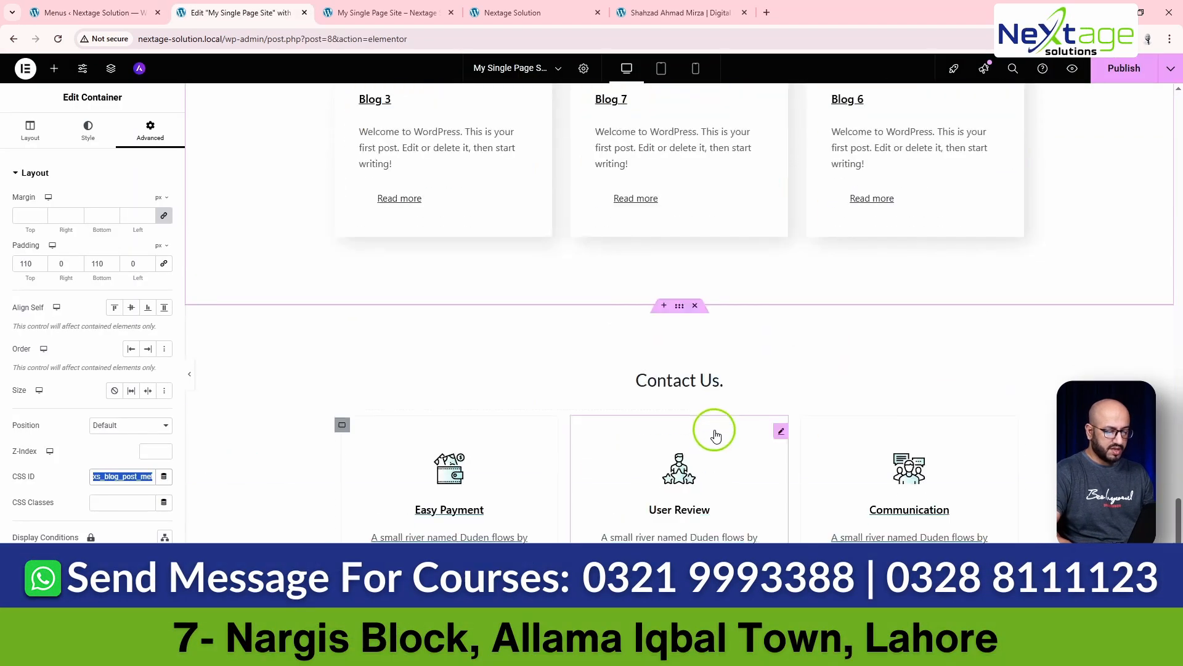
pyautogui.click(680, 305)
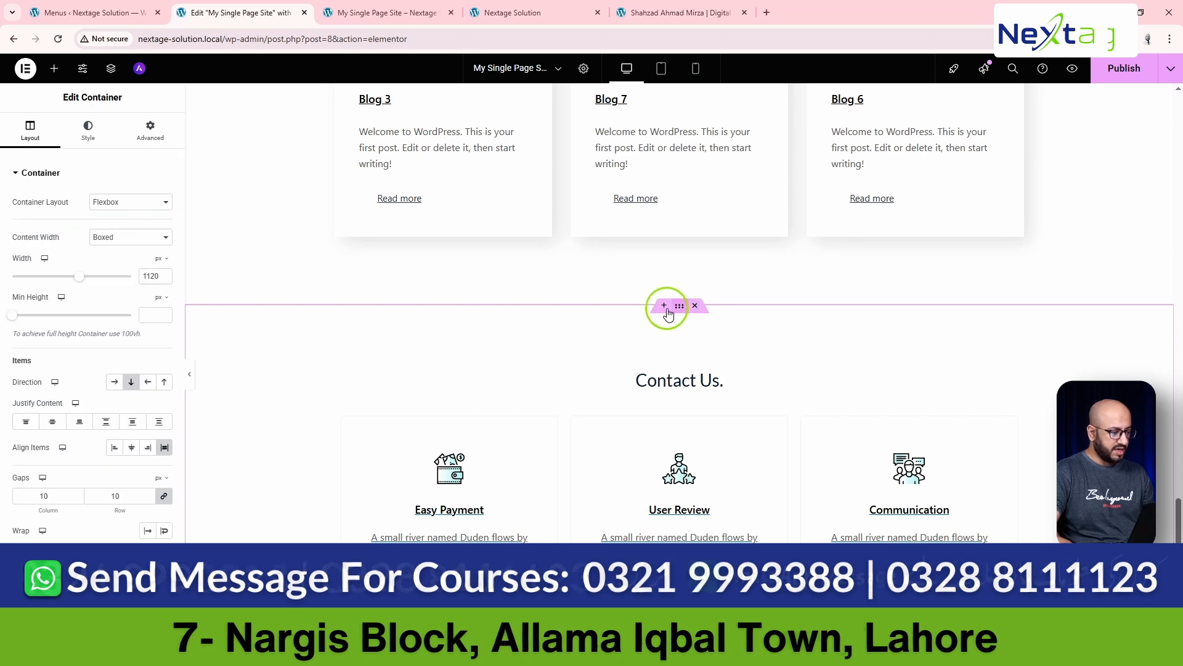
pyautogui.click(151, 131)
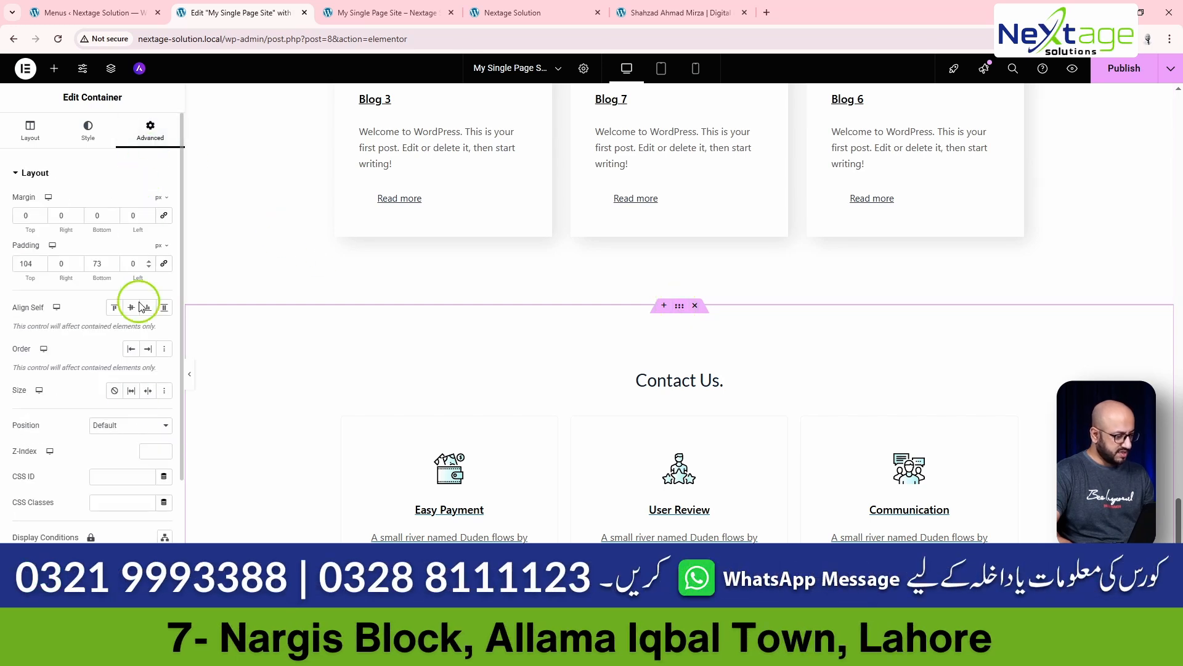
pyautogui.click(113, 478)
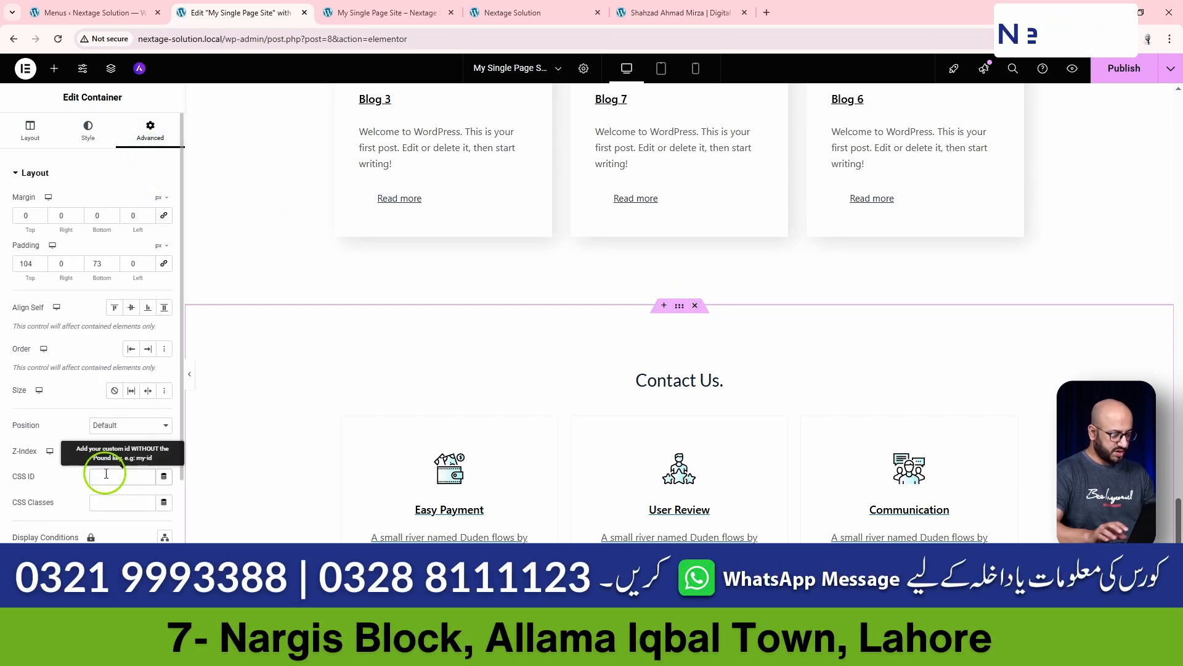
pyautogui.write('Contact')
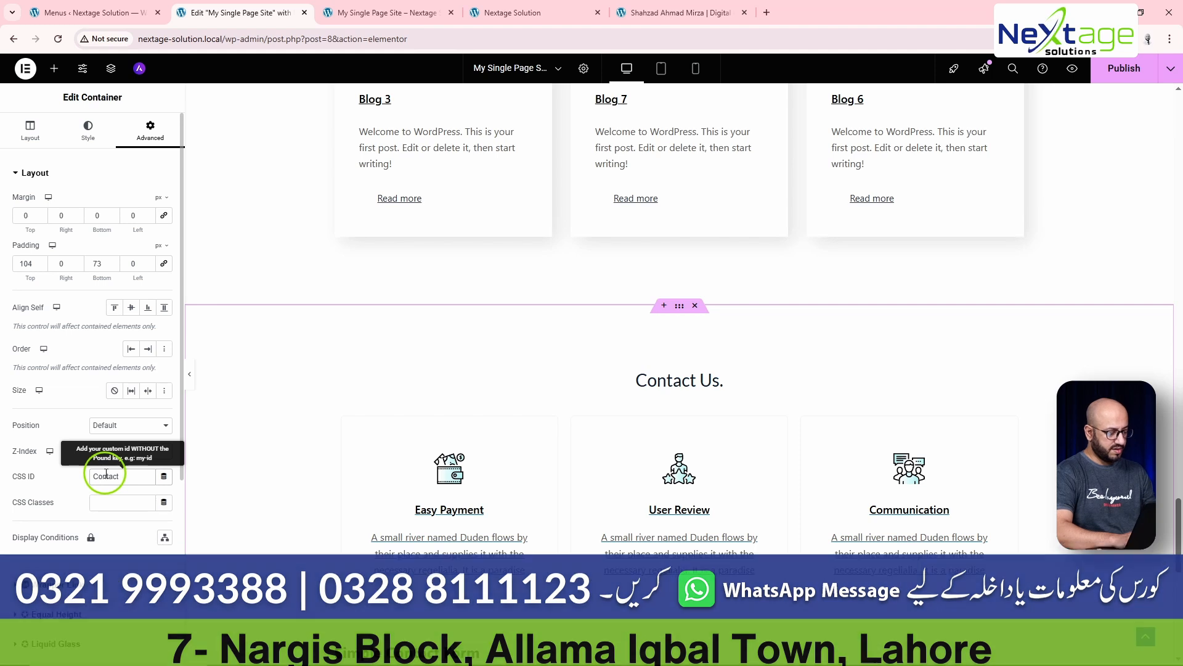
pyautogui.doubleClick(106, 476)
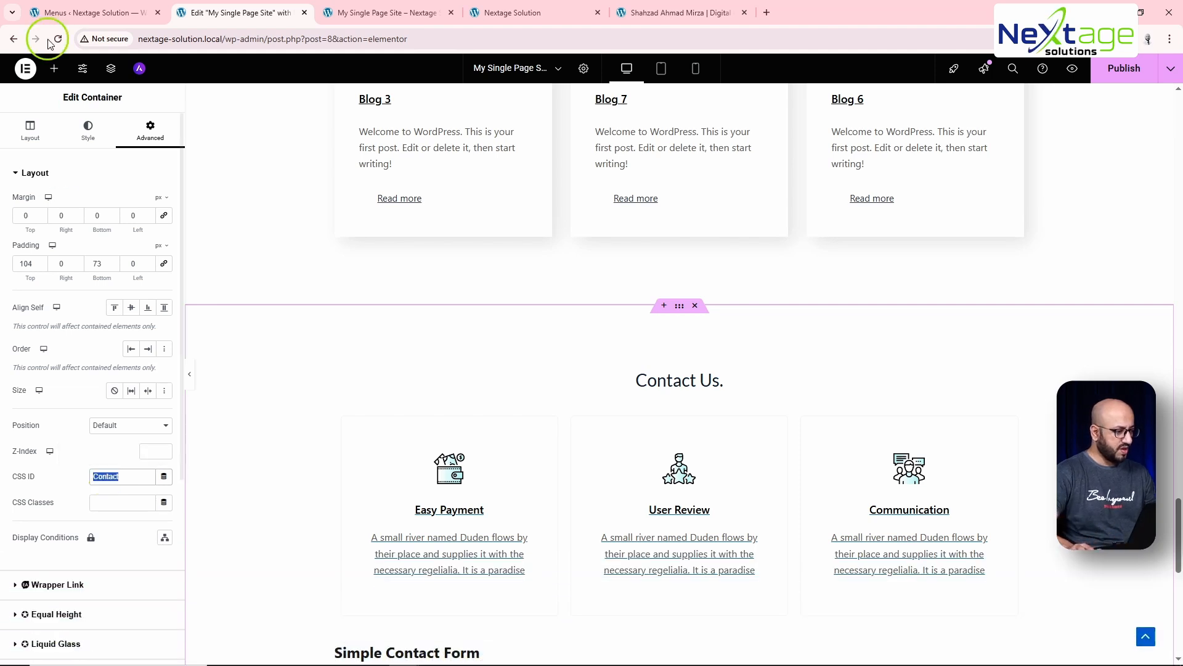
# In the WordPress menu editor, add a custom link "Contact" with the URL #Contact to the Header Menu.
pyautogui.click(68, 12)
pyautogui.click(193, 412)
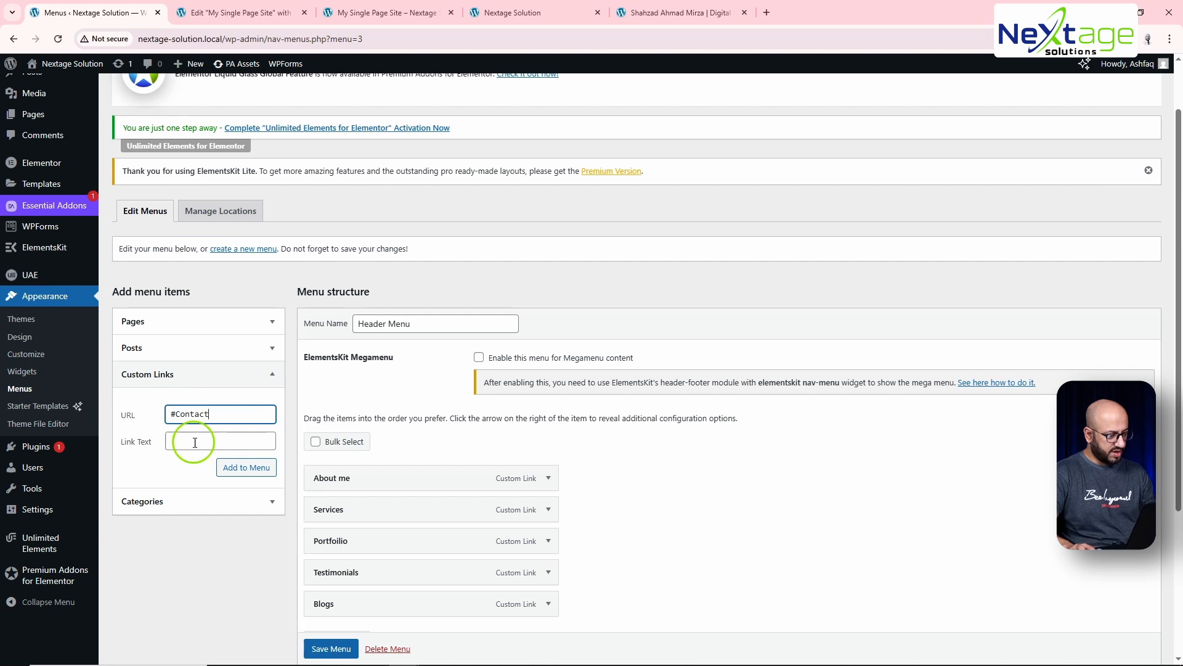
pyautogui.click(195, 441)
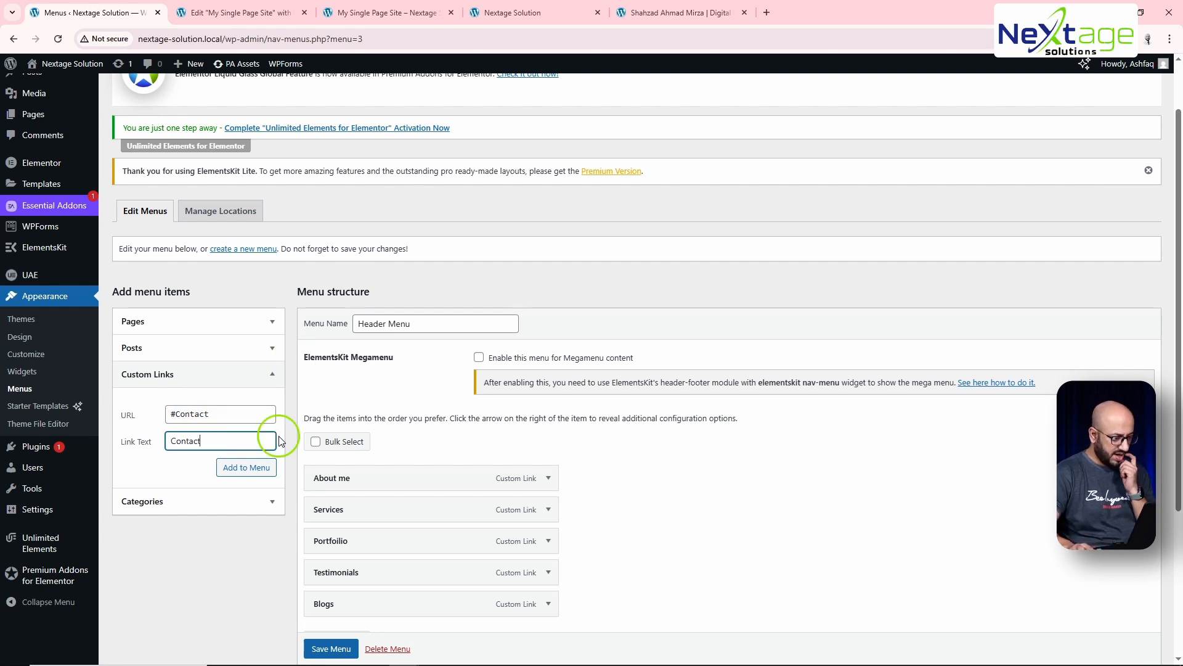
pyautogui.click(250, 467)
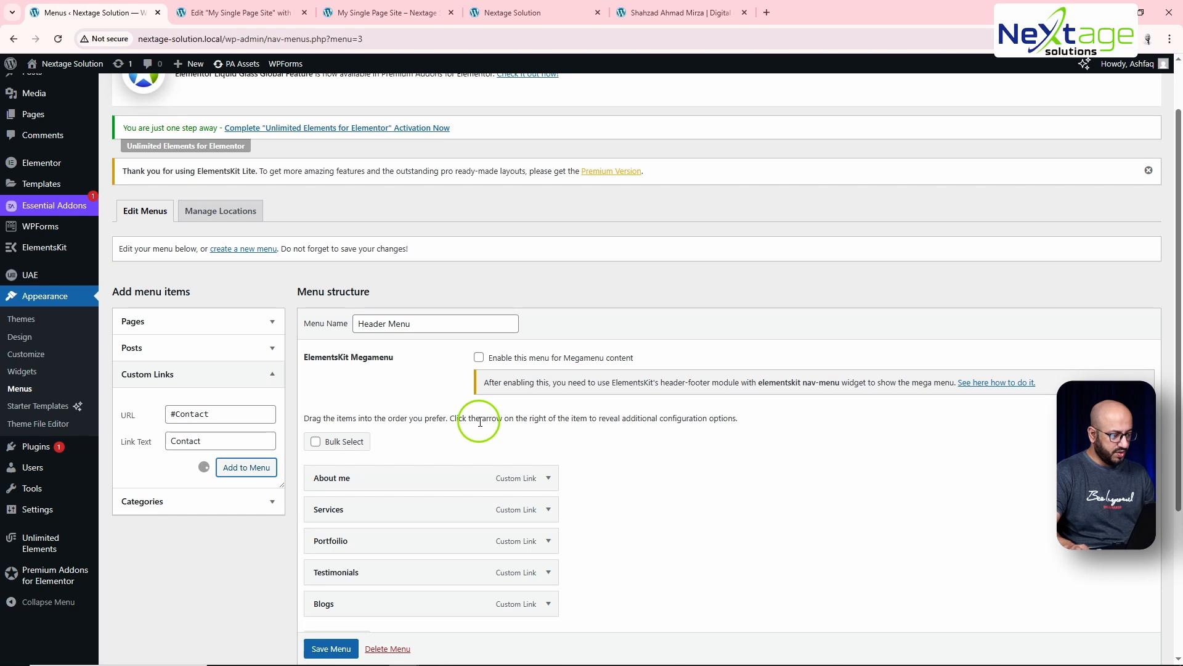
# Expand the Header Menu's custom links and check each one's URL and navigation label.
pyautogui.scroll(-3, 481, 422)
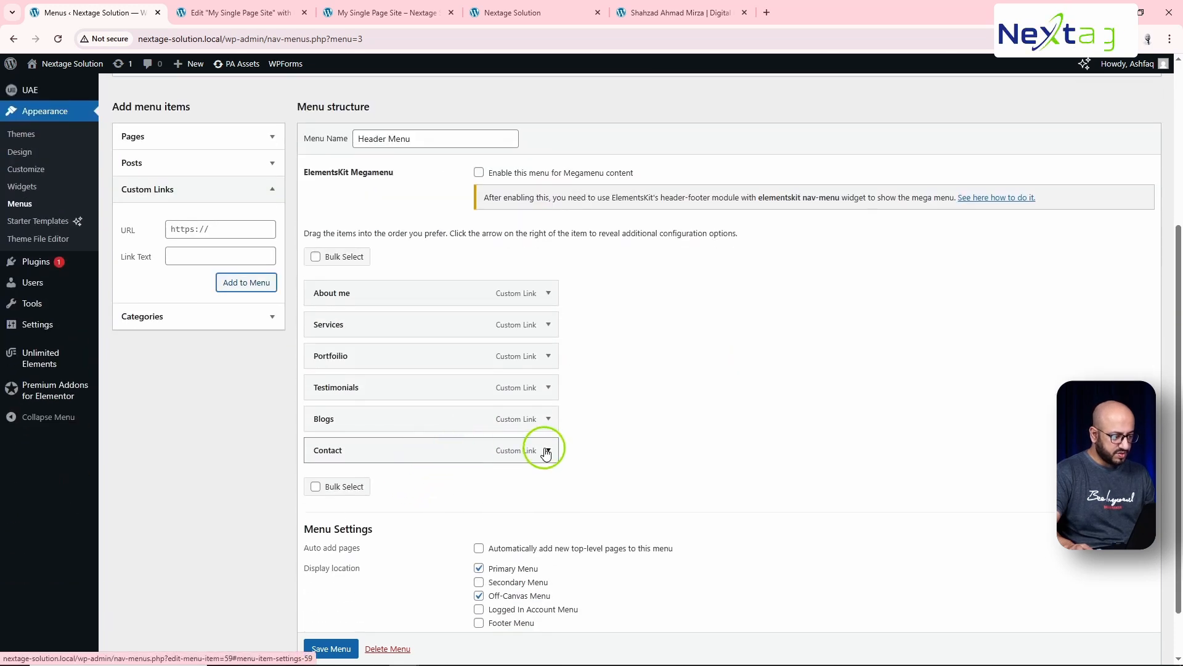
pyautogui.click(546, 451)
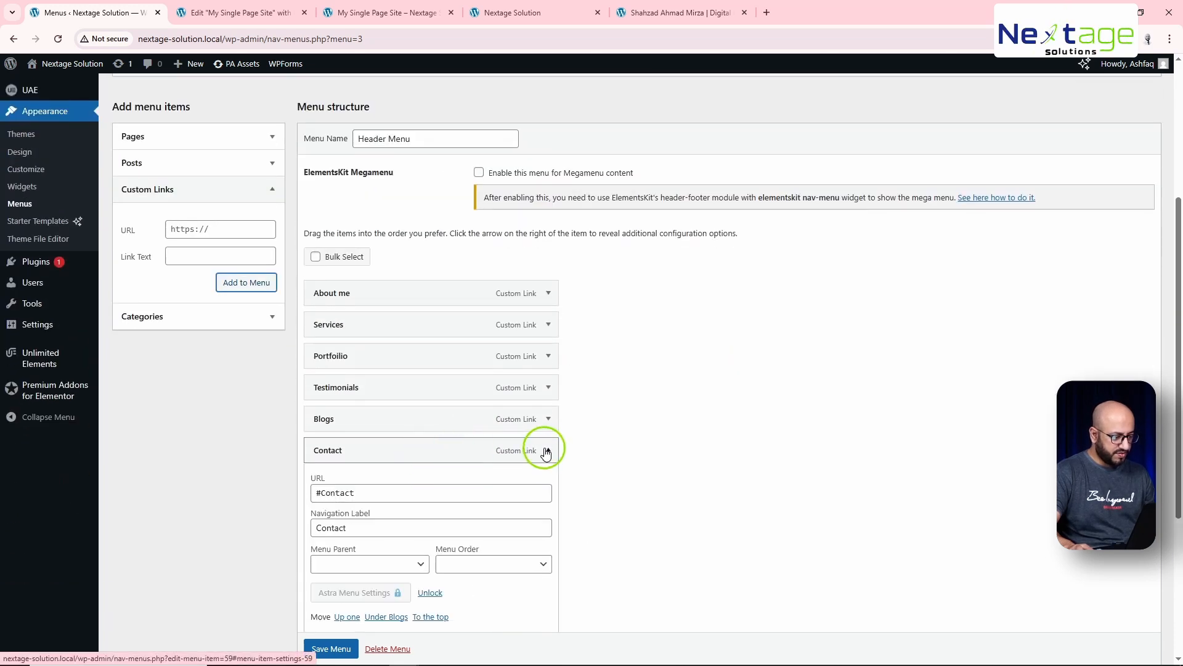
pyautogui.click(548, 419)
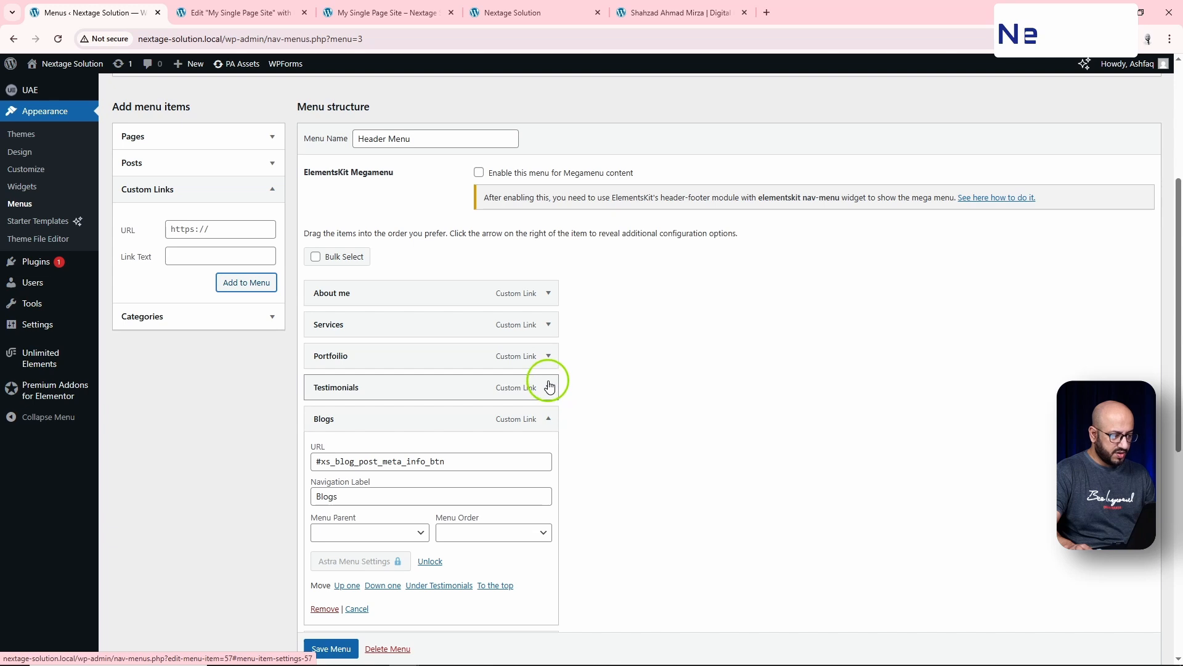
pyautogui.click(549, 356)
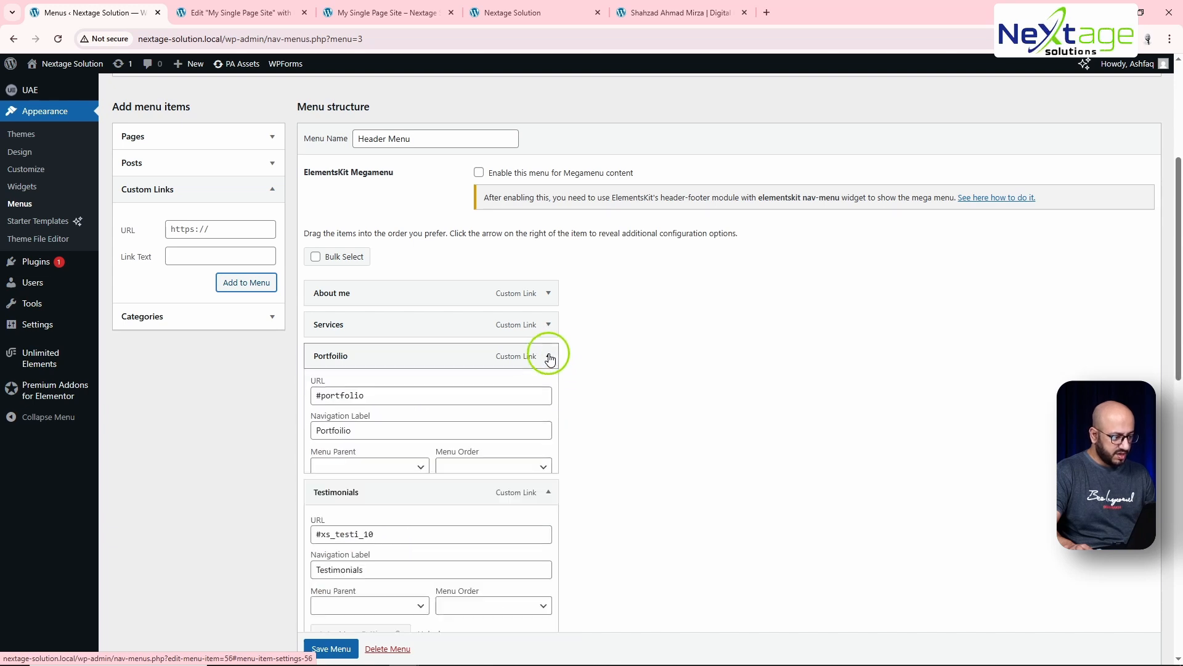
pyautogui.click(549, 324)
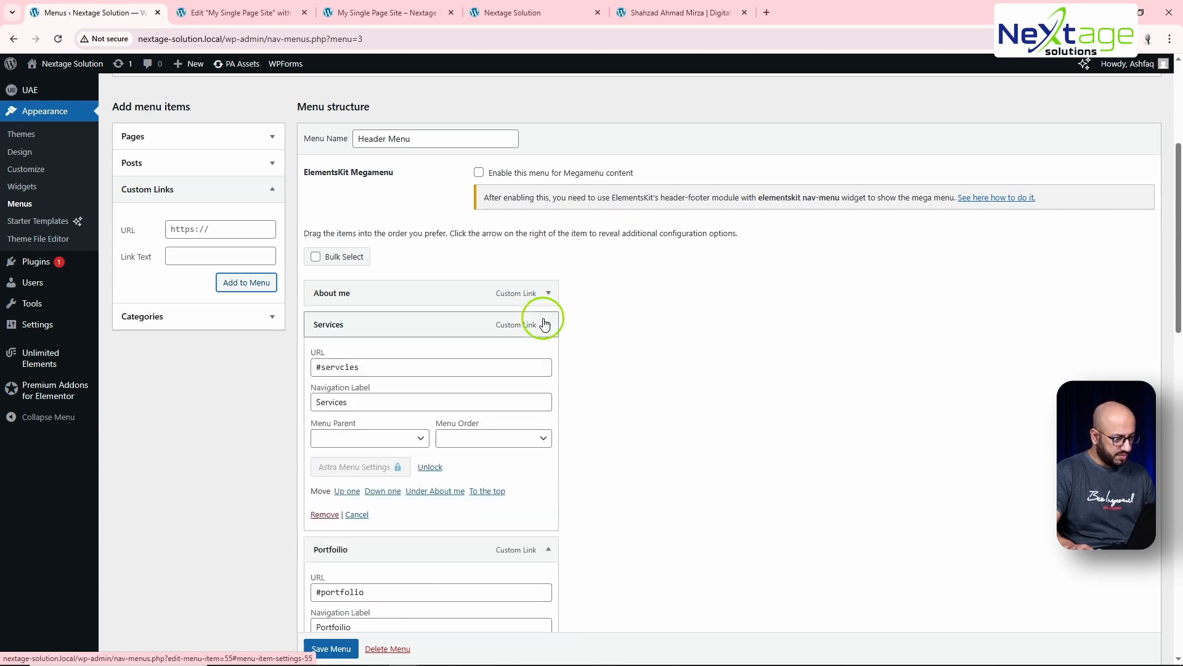
pyautogui.click(548, 294)
pyautogui.scroll(-10, 336, 577)
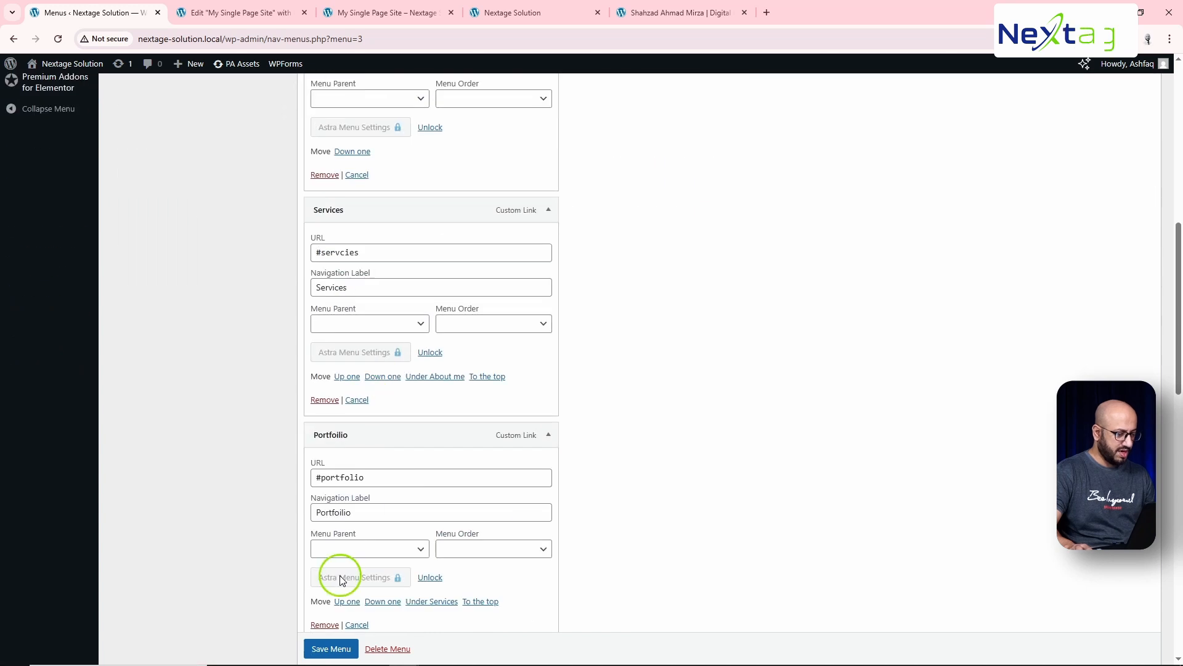
# Save the Header Menu and switch to the My Single Page Site preview to check its header.
pyautogui.scroll(-10, 345, 585)
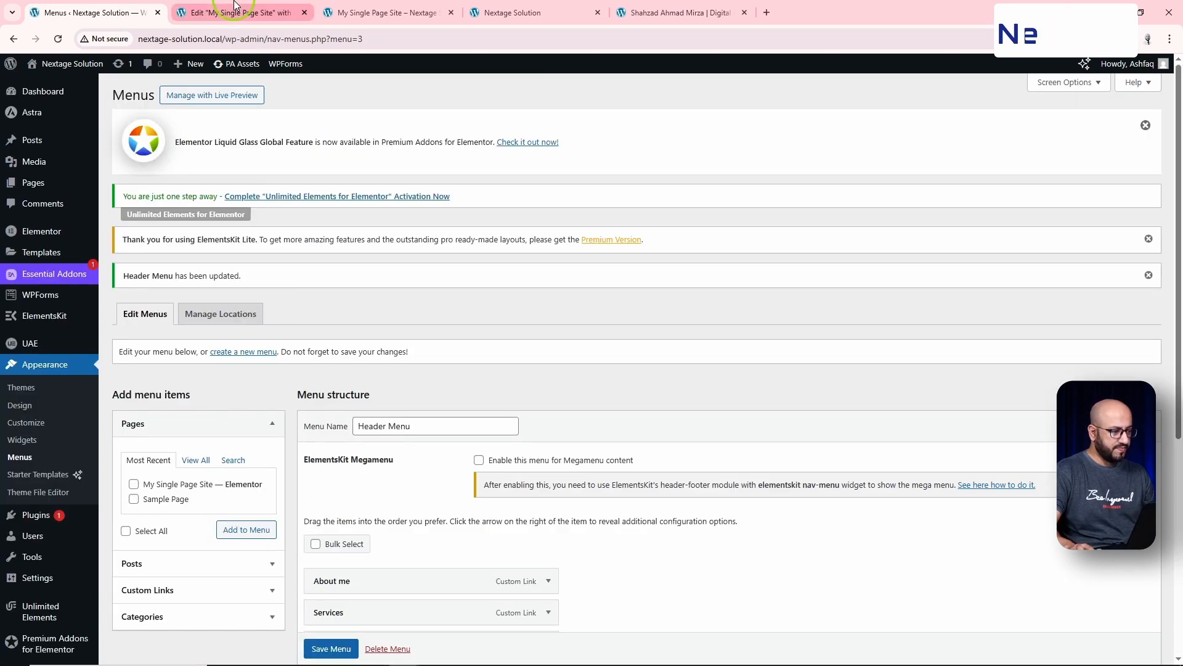
pyautogui.click(230, 12)
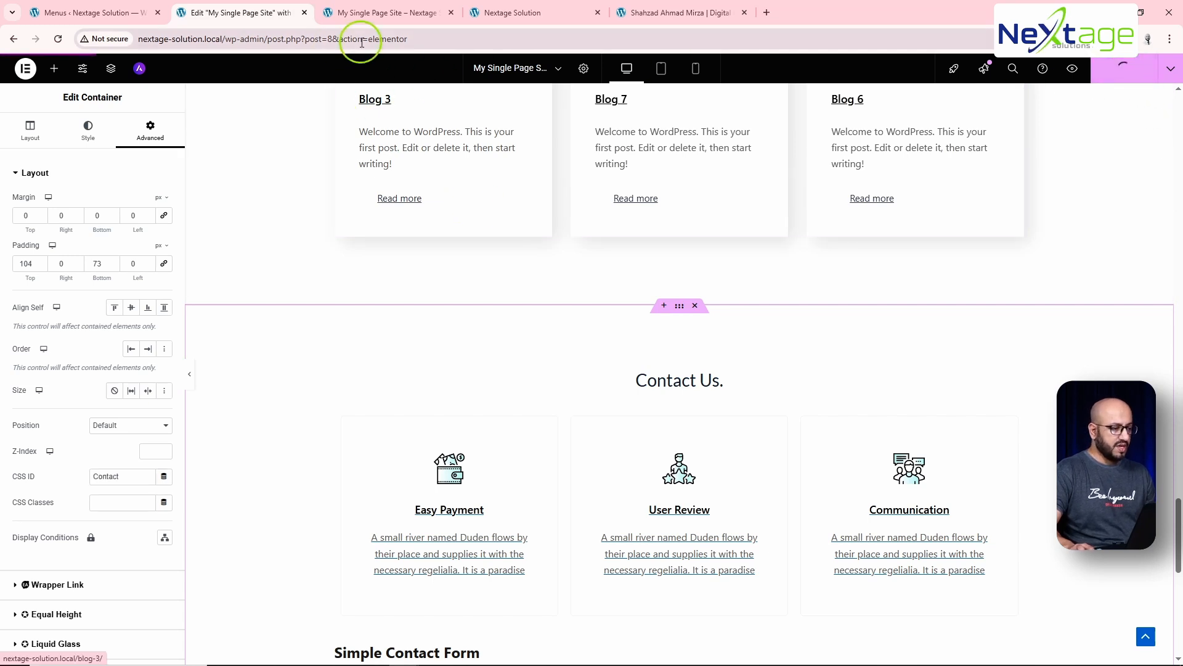
pyautogui.click(364, 12)
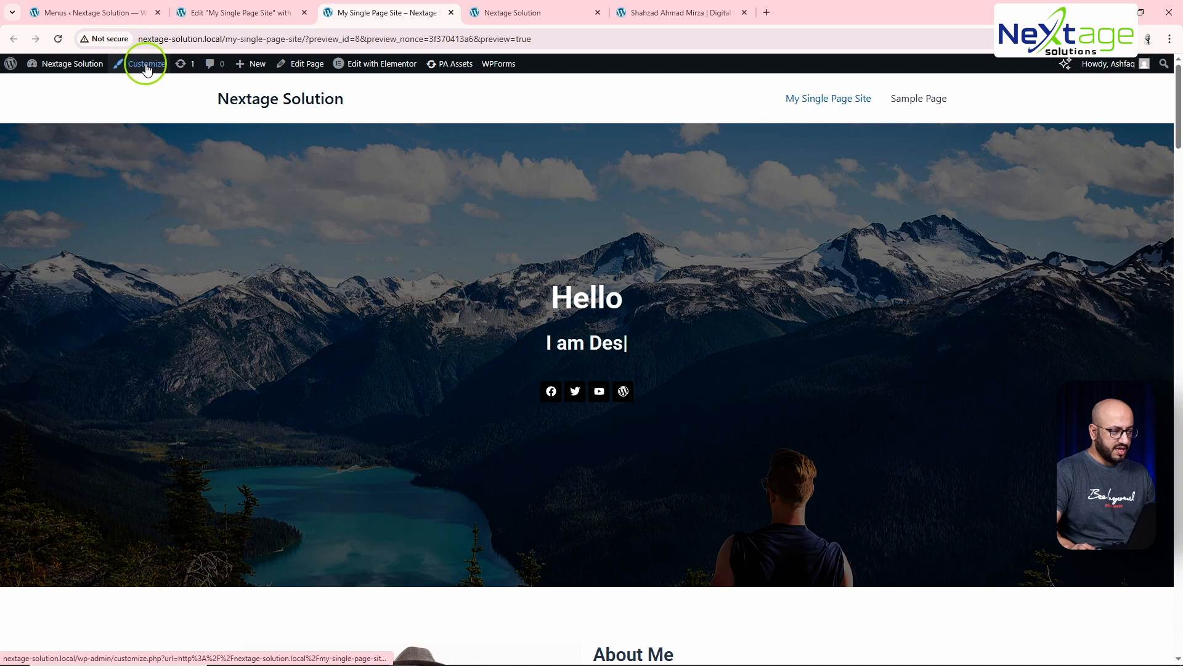
# Open the theme Customizer from the WordPress dashboard and set the Primary Menu location to Header Menu.
pyautogui.click(80, 13)
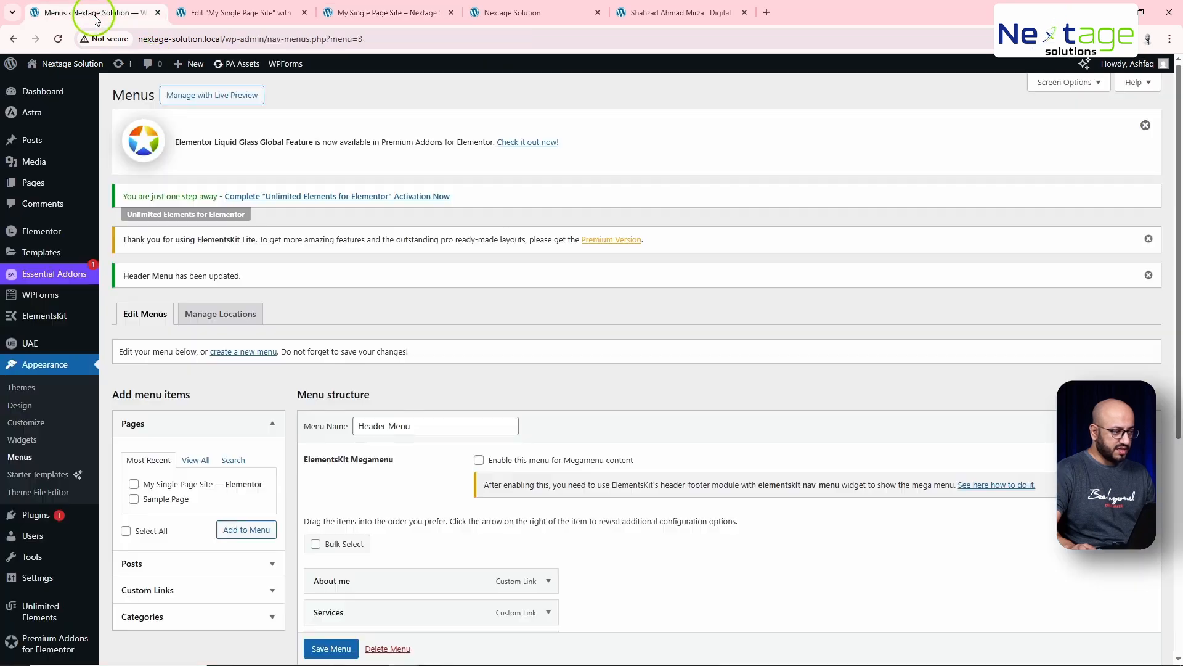
pyautogui.middleClick(28, 424)
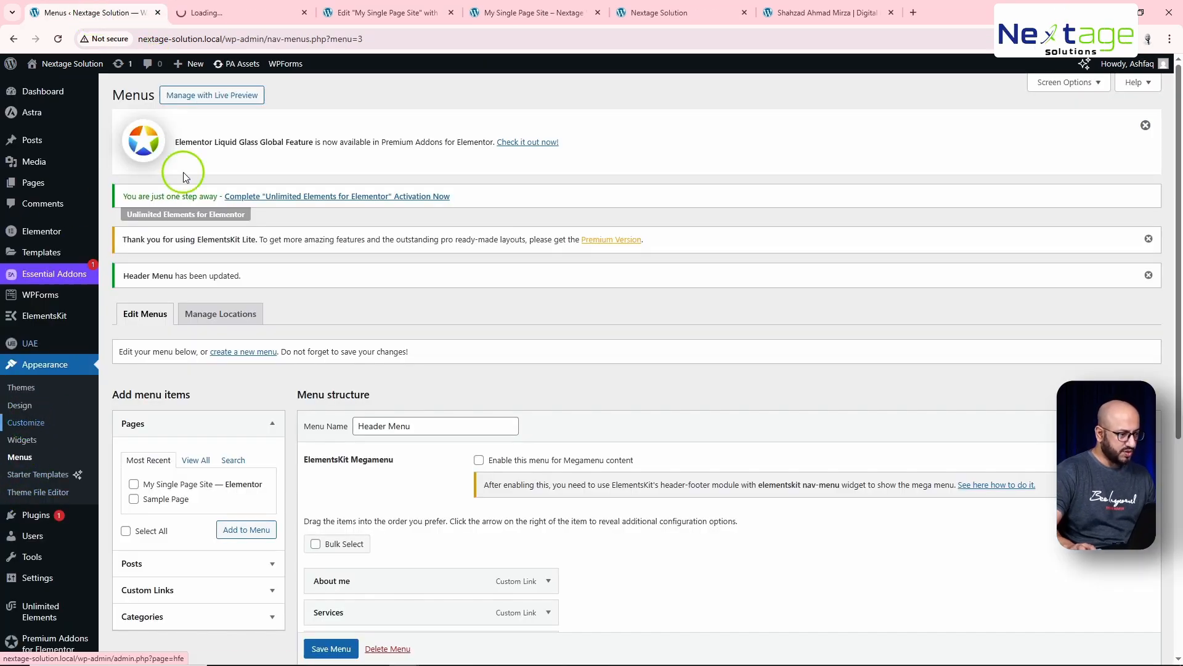
pyautogui.click(215, 13)
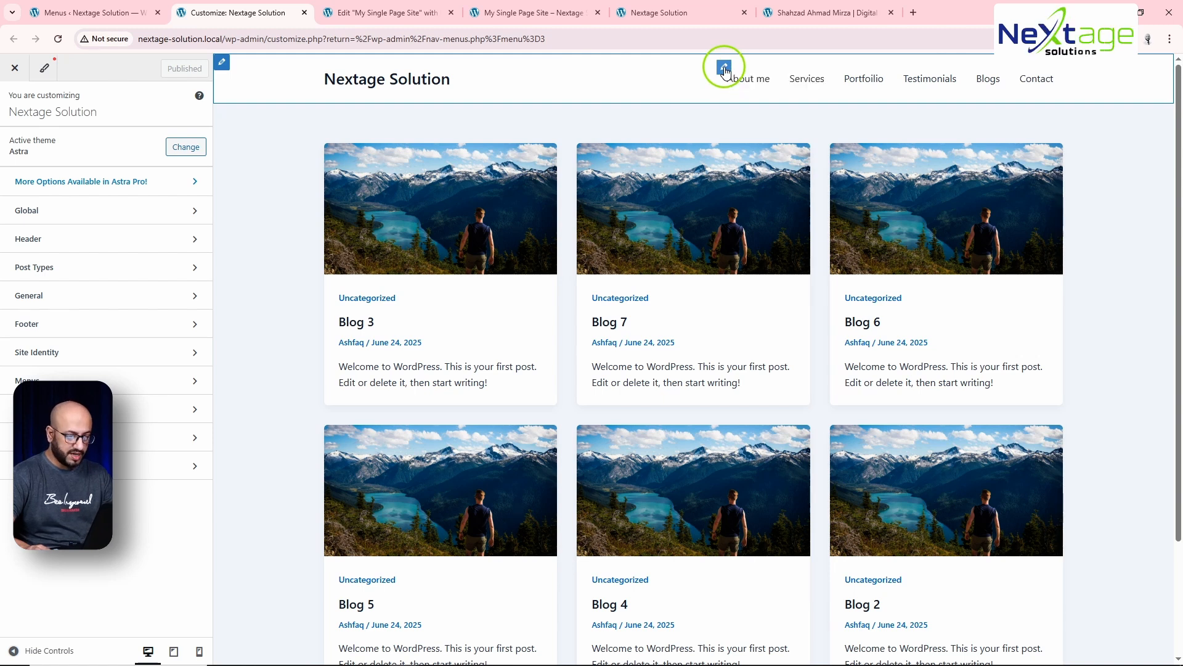
pyautogui.click(725, 68)
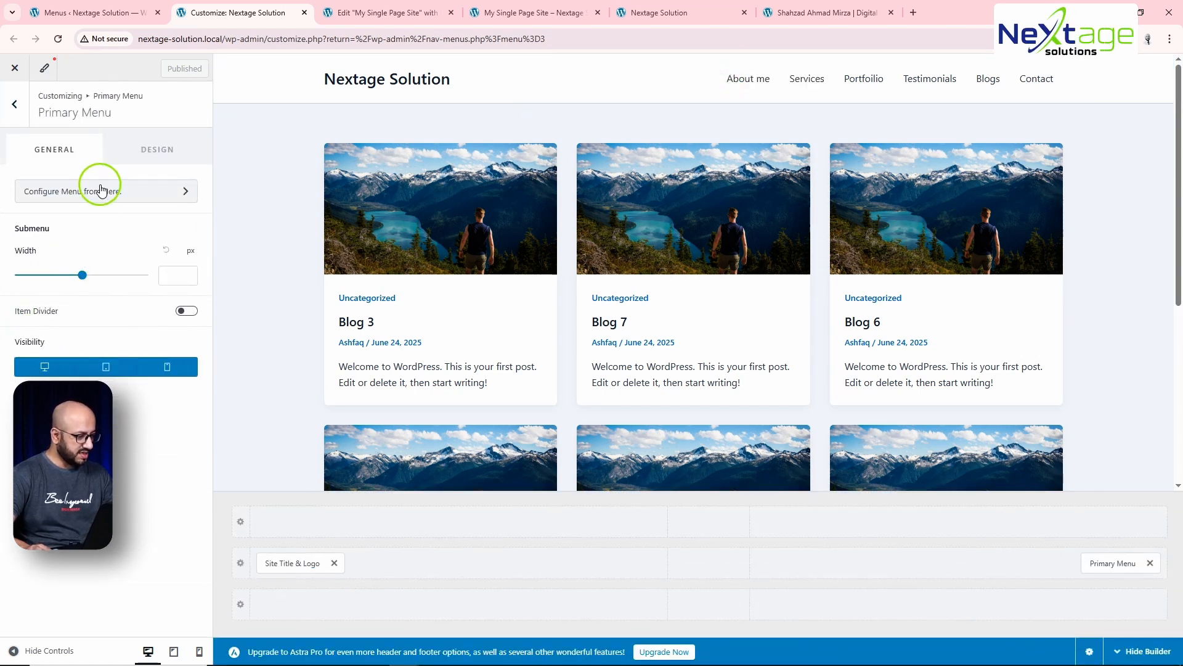
pyautogui.click(100, 190)
pyautogui.click(58, 308)
pyautogui.click(78, 260)
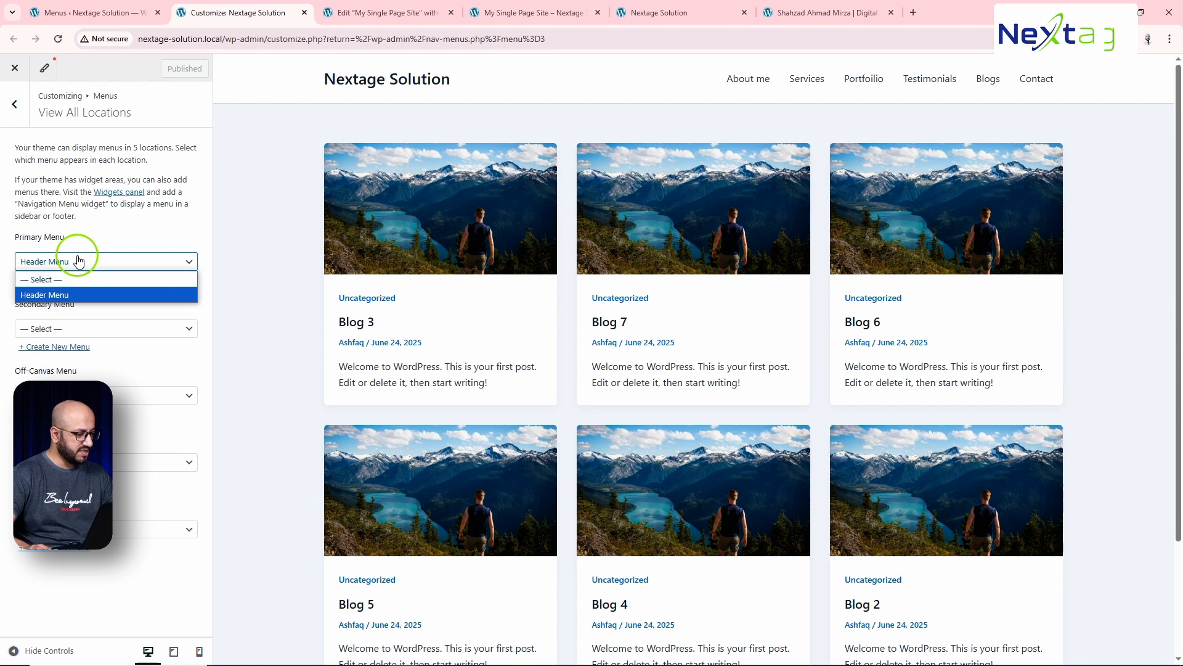
pyautogui.click(66, 295)
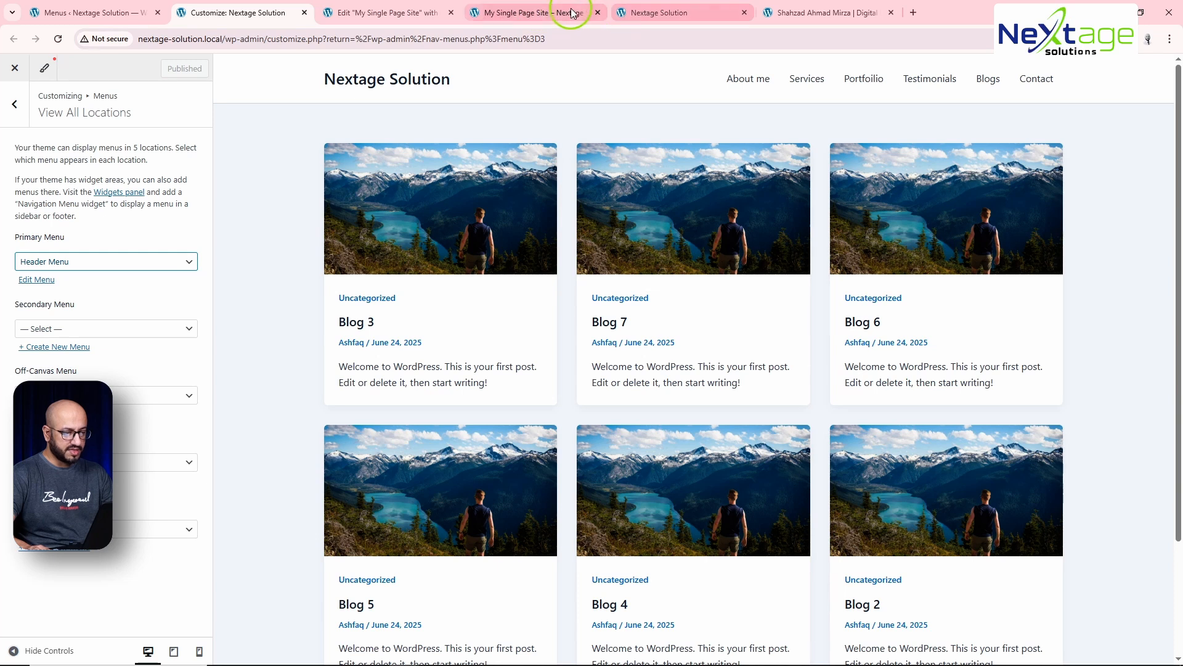
# Reload the My Single Page Site preview and test the About me and Services header links, returning to the page top after each.
pyautogui.click(641, 10)
pyautogui.click(512, 12)
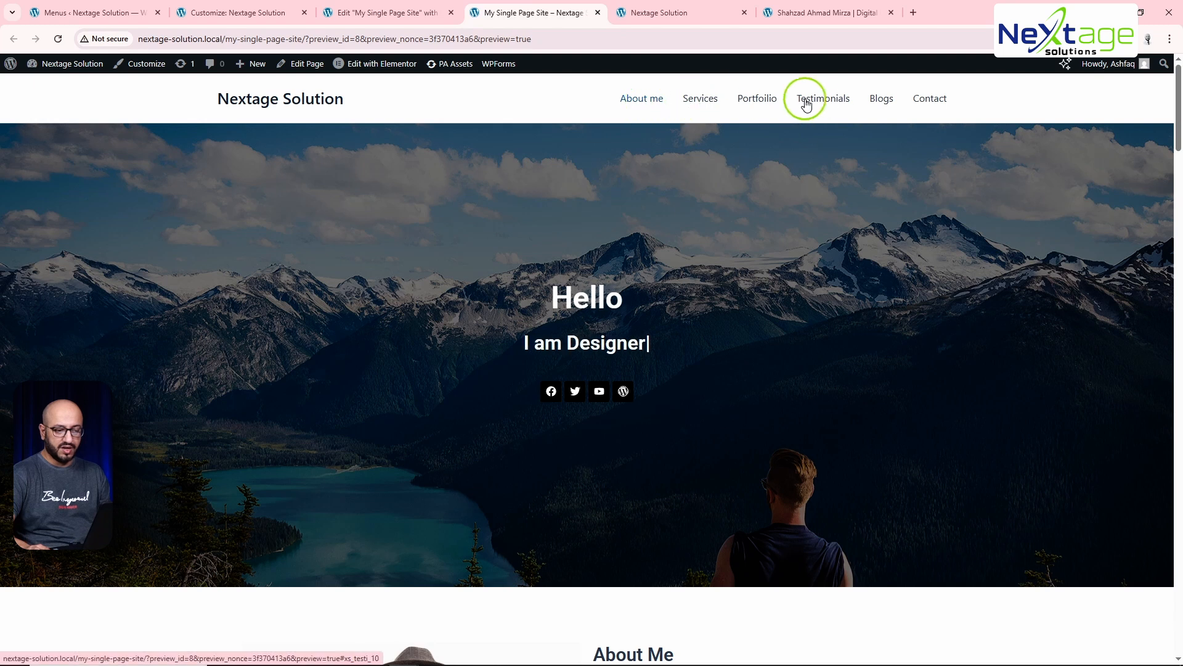
pyautogui.click(638, 100)
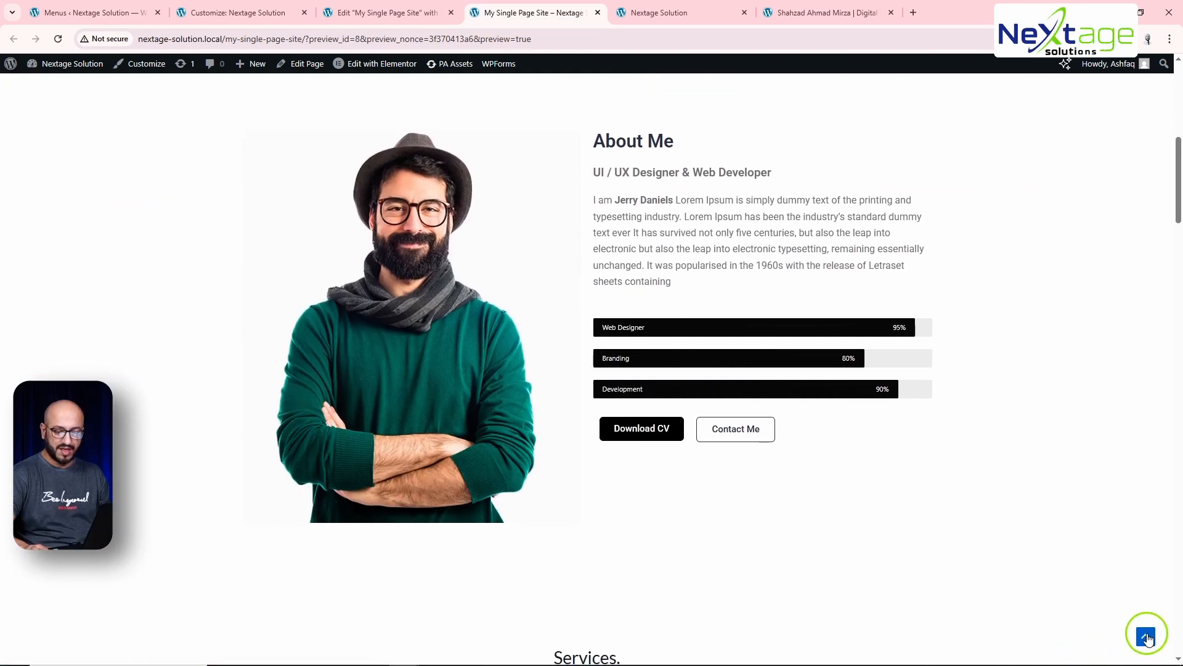
pyautogui.click(1145, 639)
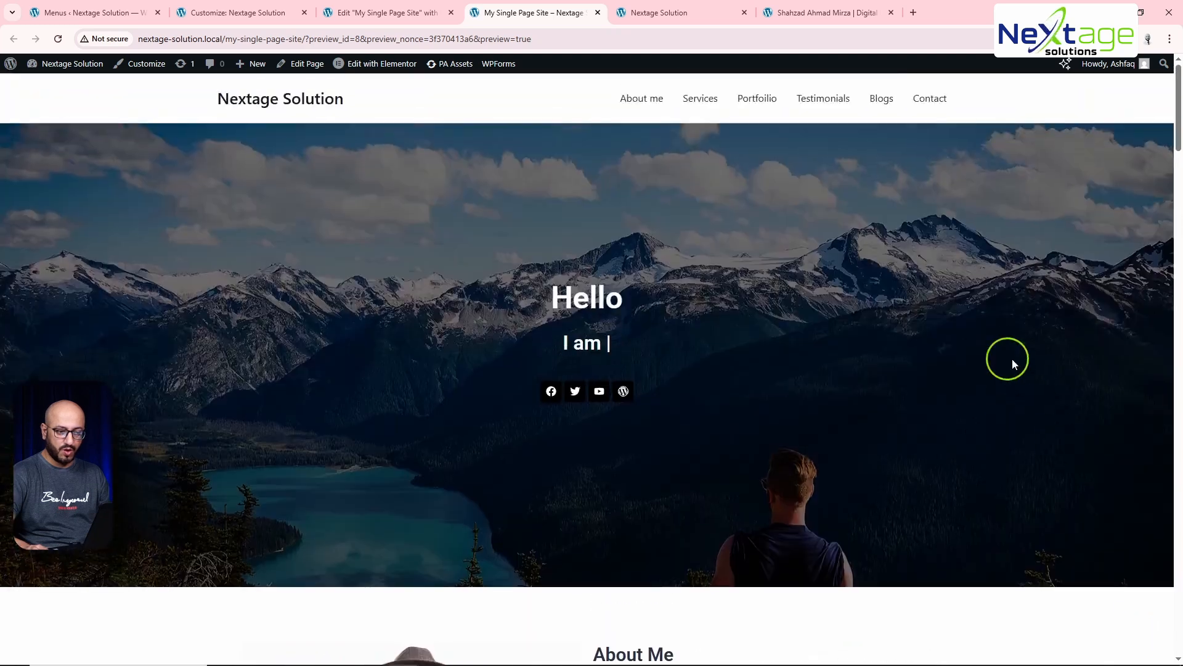
pyautogui.click(703, 99)
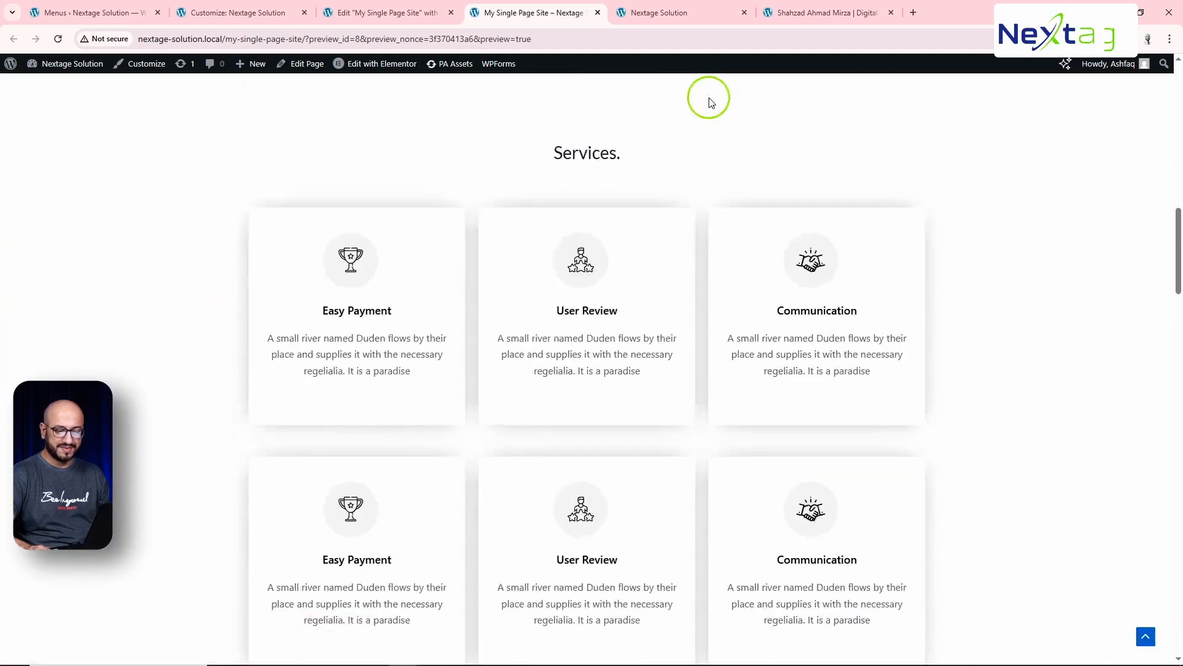
pyautogui.click(1145, 640)
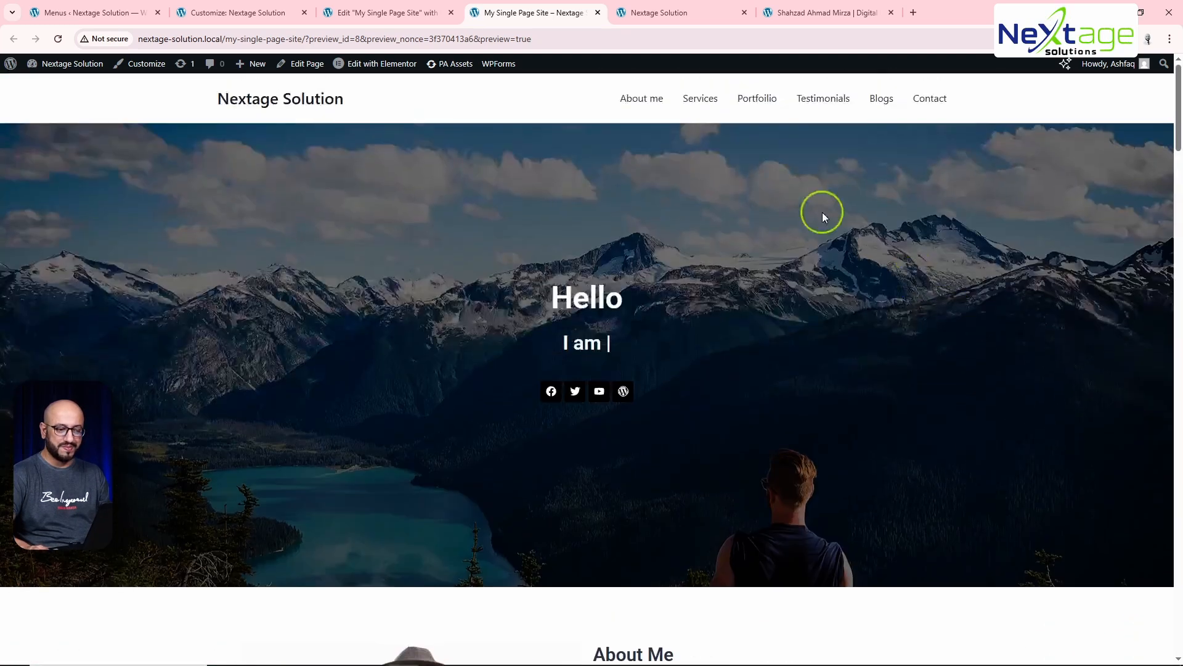
# Test the Portfoilio, Testimonials and Blogs header links in the preview, returning to the page top after each.
pyautogui.click(767, 108)
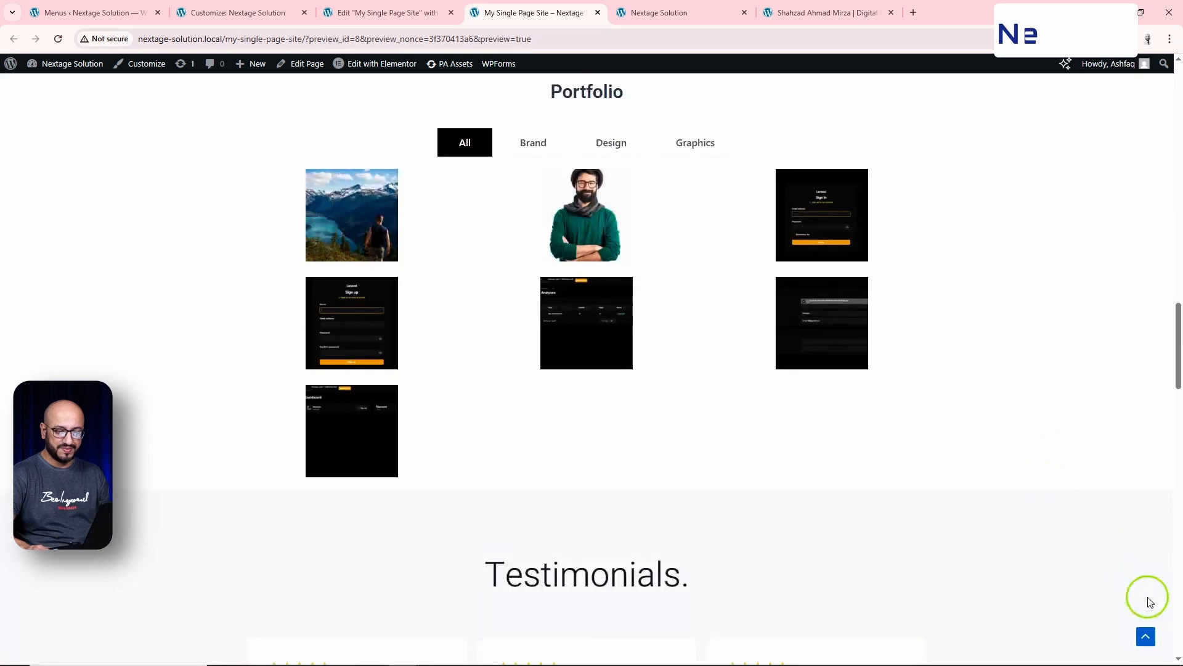
pyautogui.click(1145, 640)
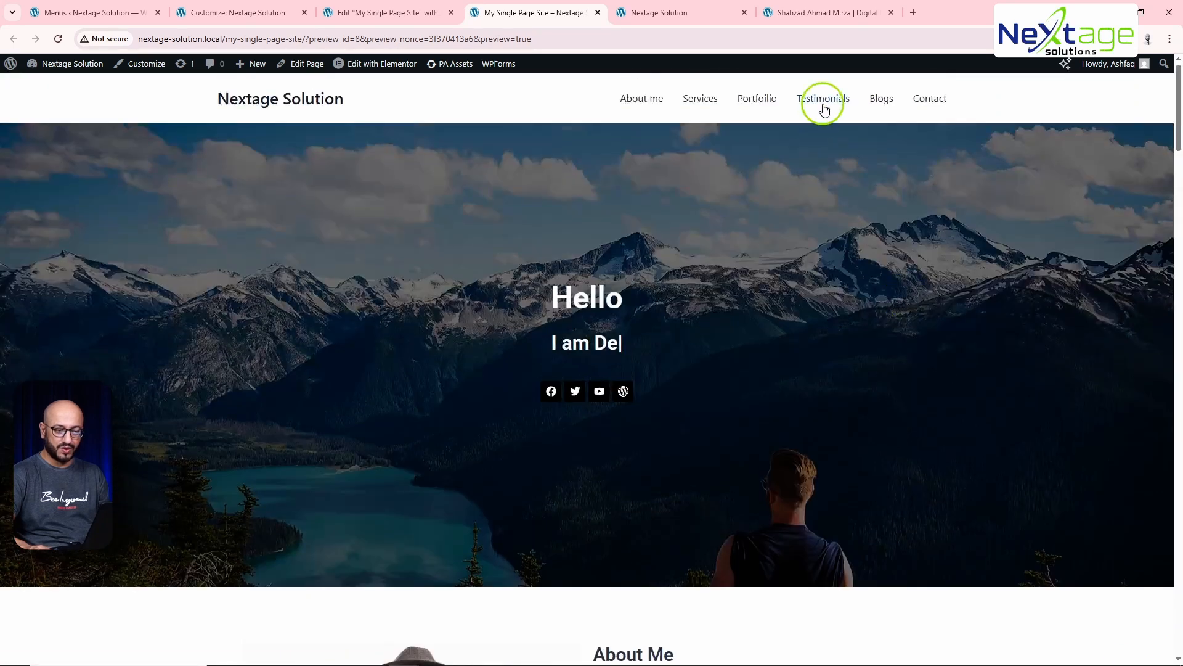
pyautogui.click(825, 108)
pyautogui.click(1144, 638)
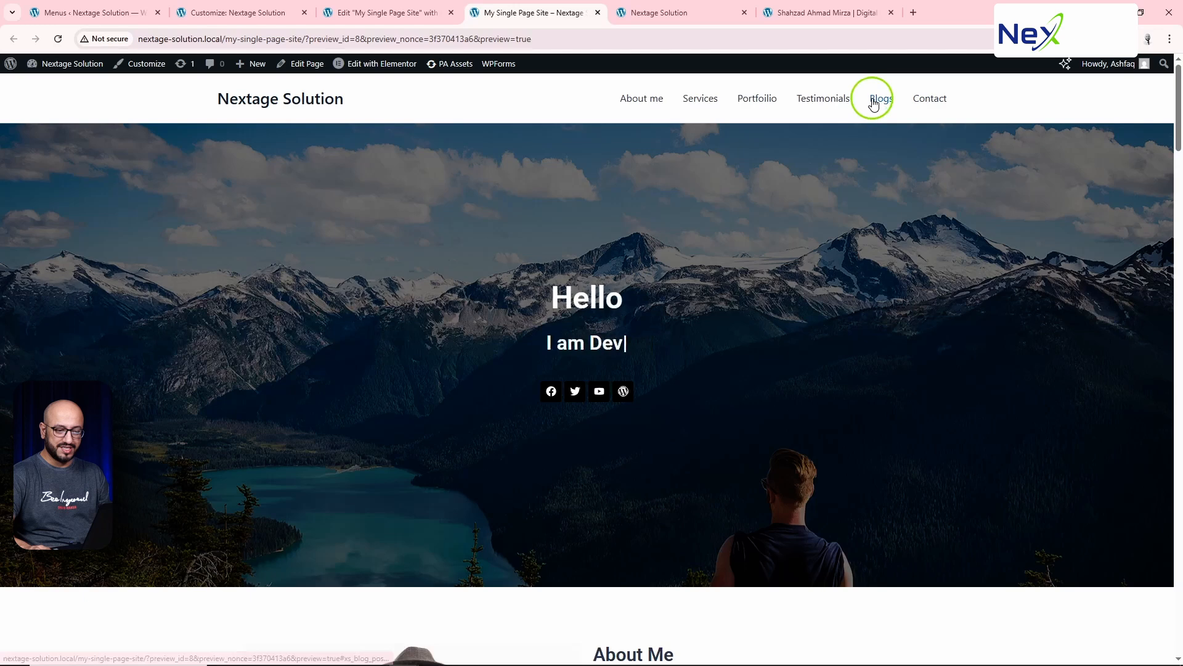
pyautogui.click(875, 102)
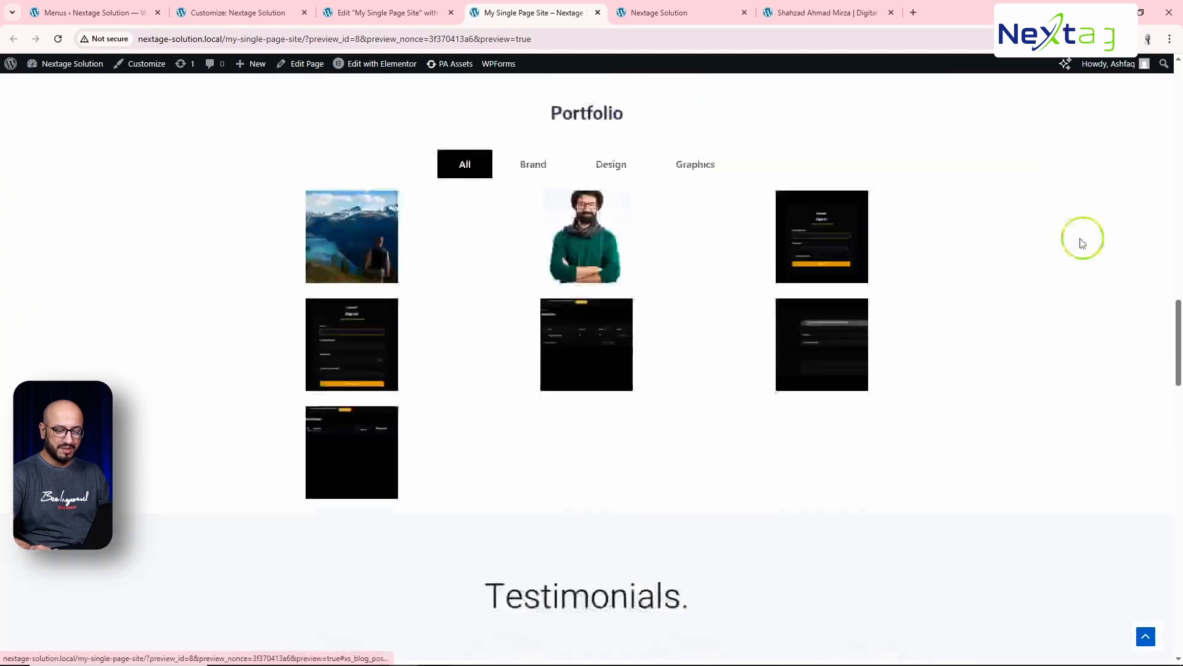
pyautogui.click(1145, 635)
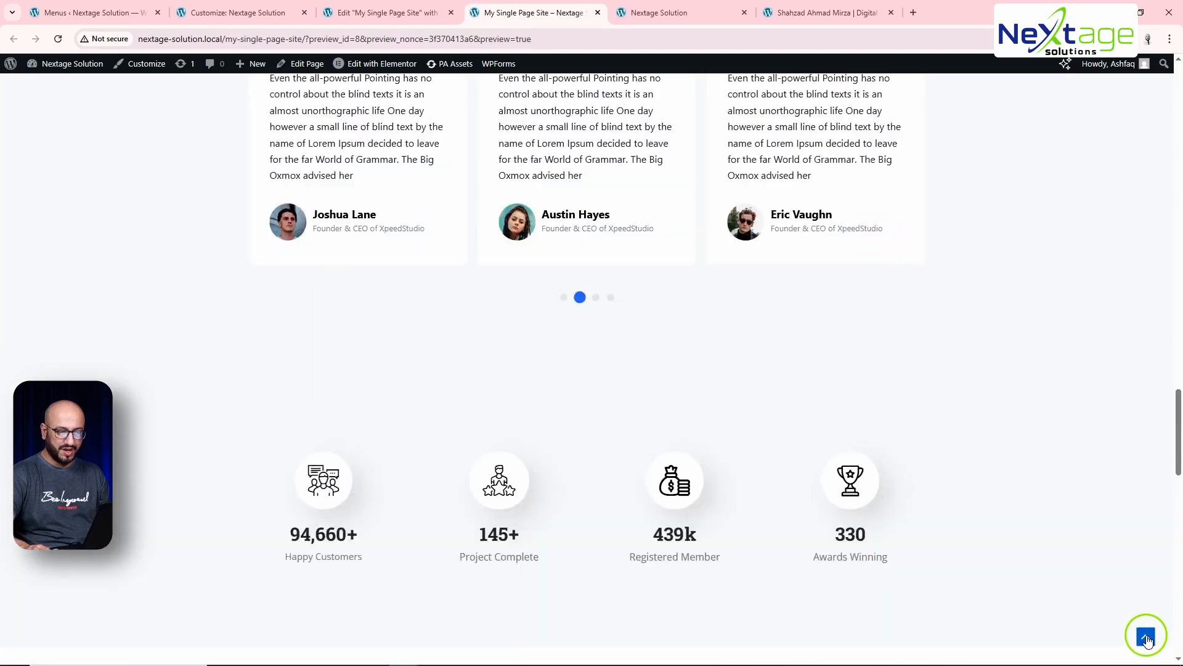
# Test the Contact header link, look over the contact form down to the footer, and return to the page top.
pyautogui.click(930, 98)
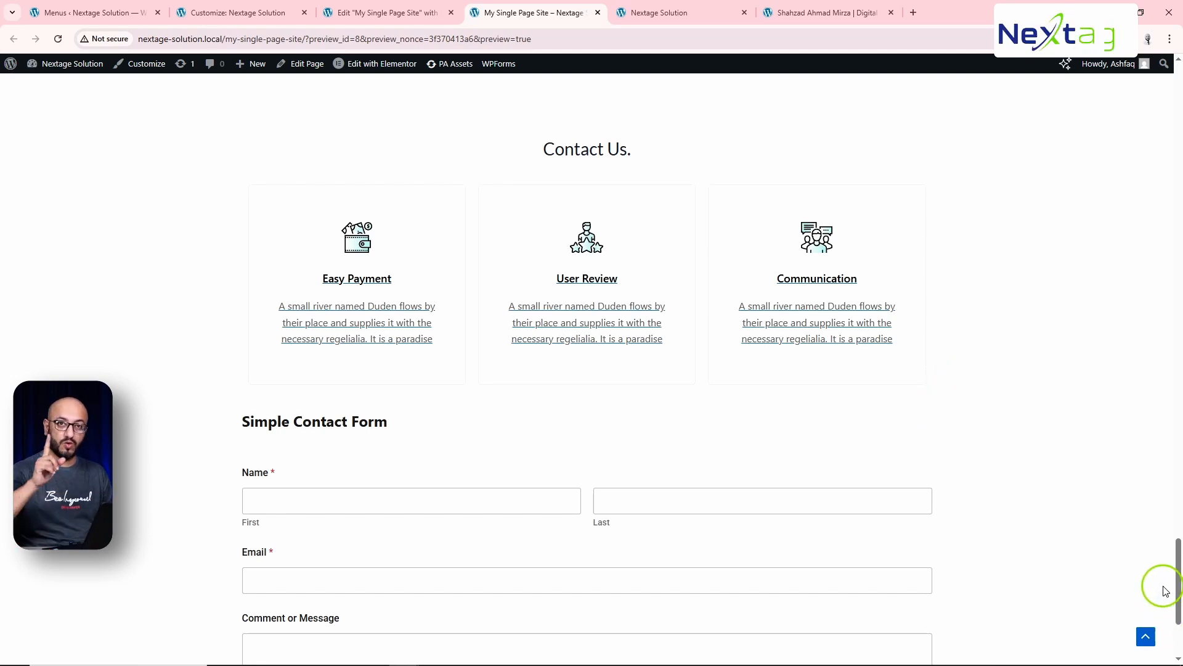
pyautogui.scroll(-3, 1042, 536)
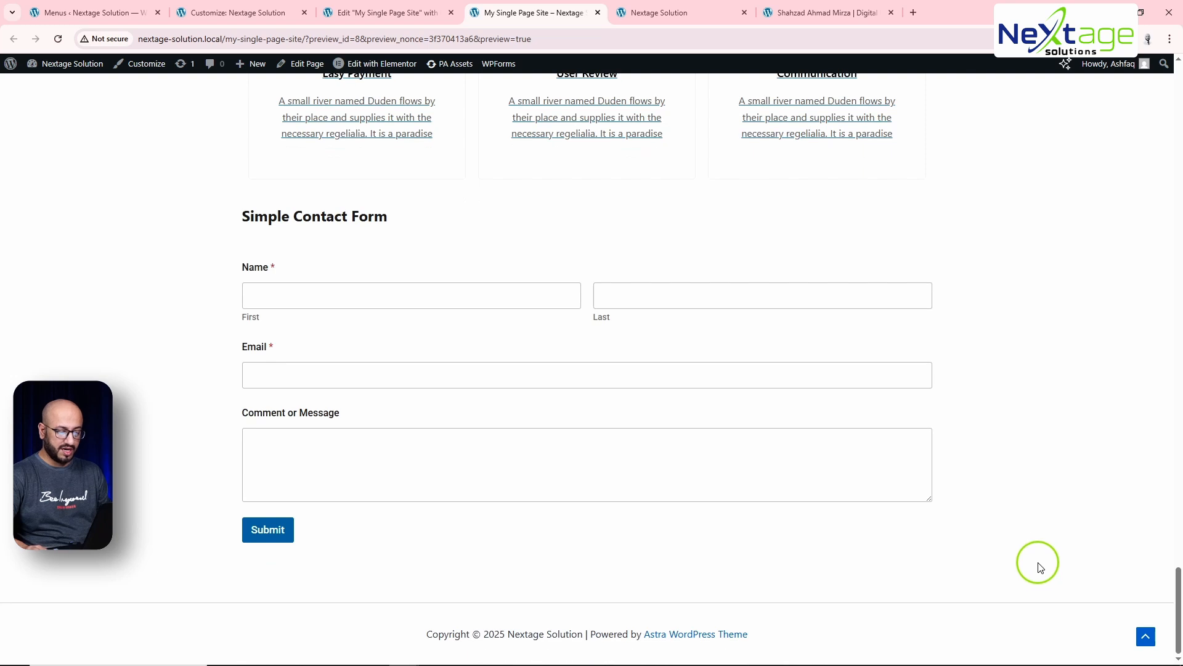
pyautogui.scroll(20, 1034, 586)
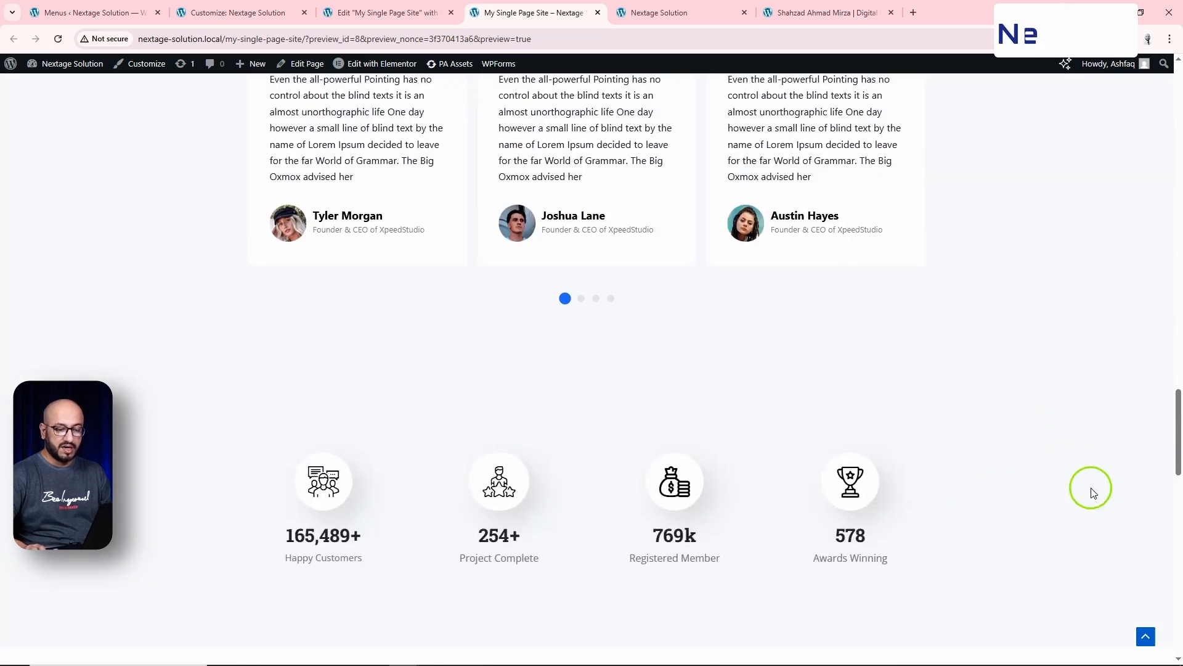
pyautogui.moveTo(1178, 397); pyautogui.dragTo(1176, 102)
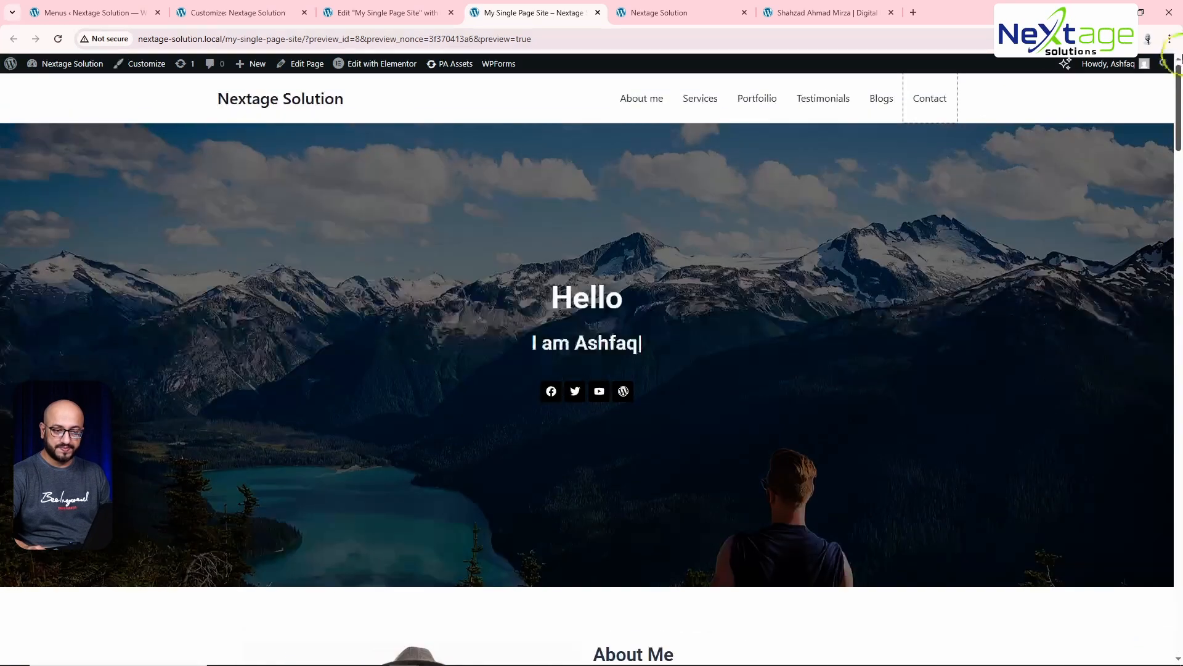